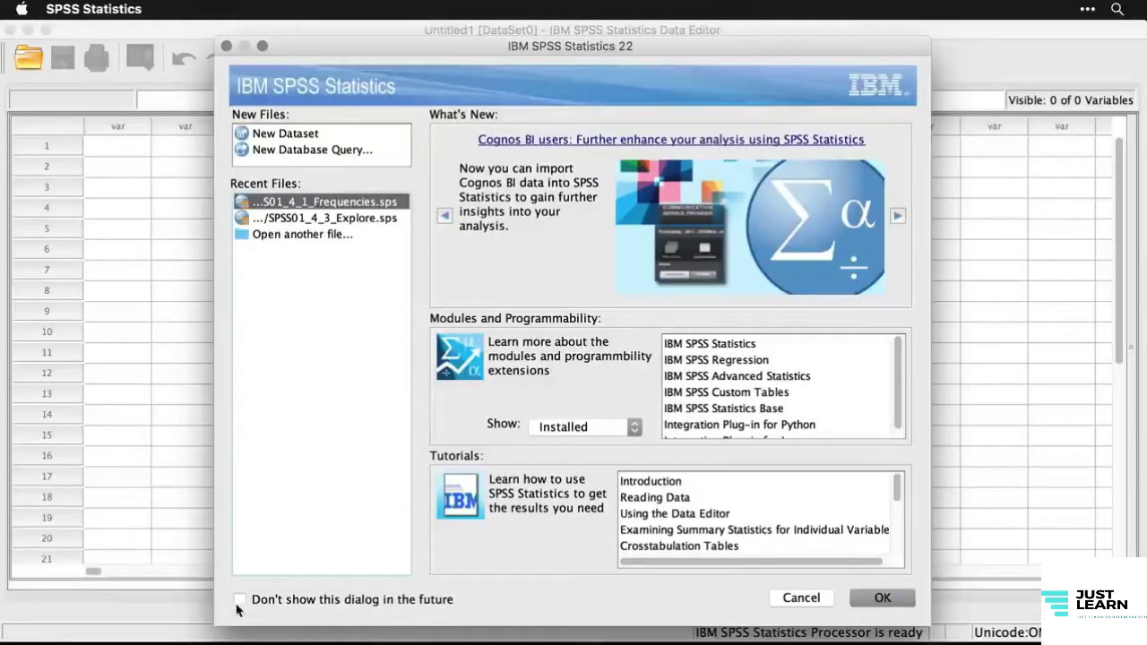
# - Dismiss the welcome dialog and open the recently used data file demo.sav
pyautogui.click(800, 598)
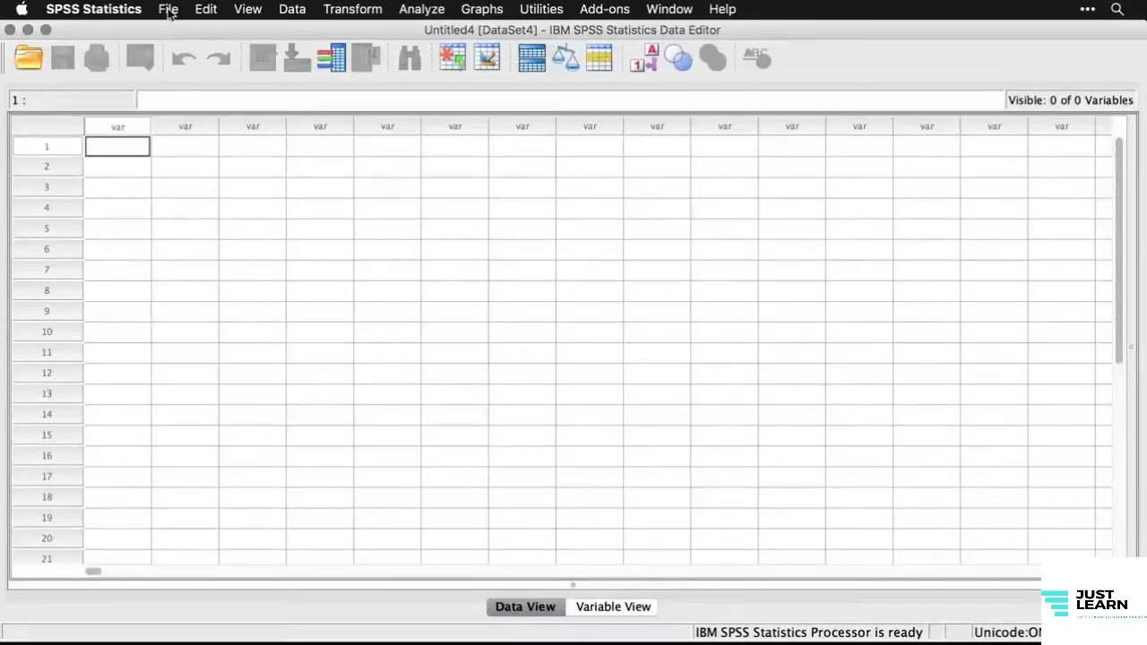
pyautogui.click(169, 10)
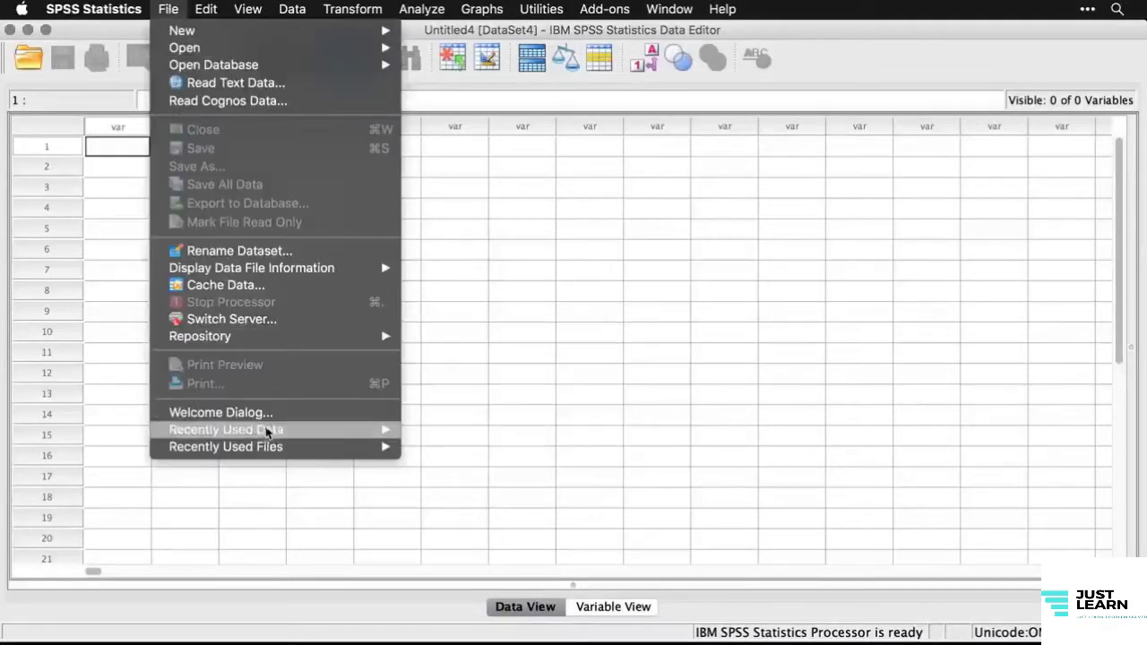
pyautogui.moveTo(269, 435)
pyautogui.click(471, 431)
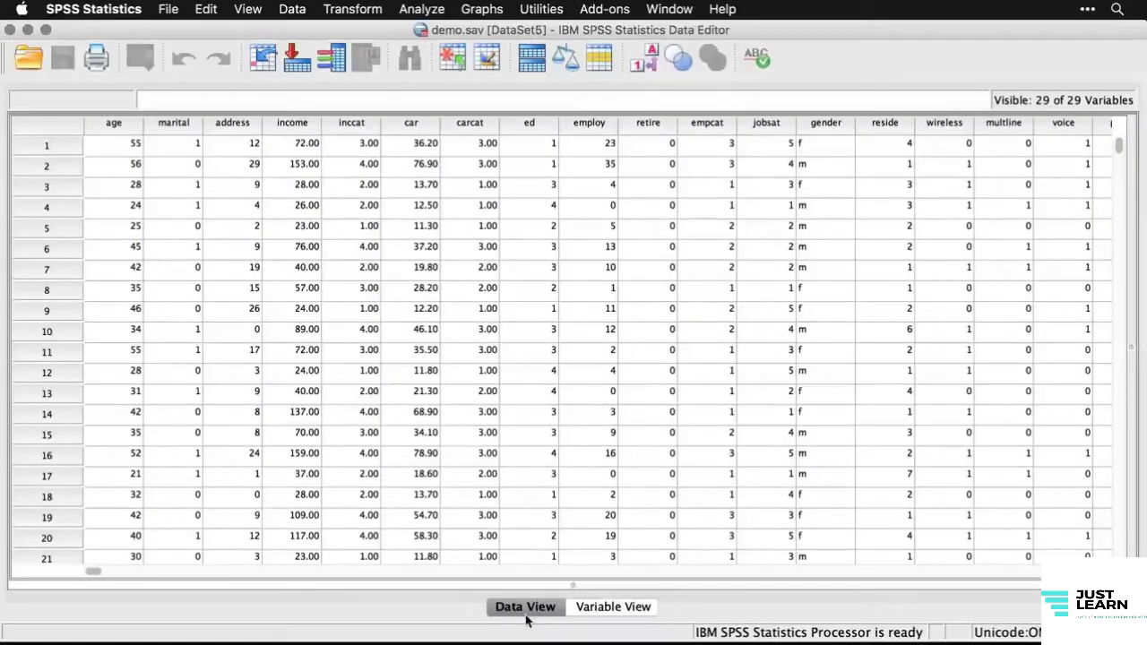
# - View the variable definitions and inspect the variable type options for age, leaving them as they are
pyautogui.click(603, 613)
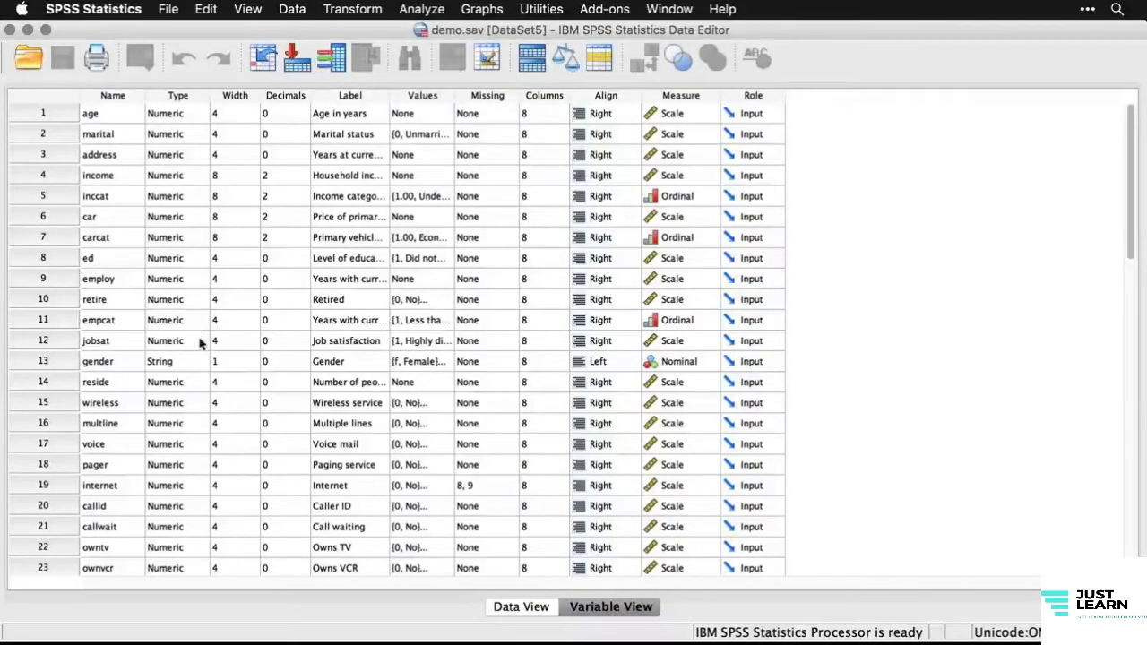
pyautogui.click(203, 116)
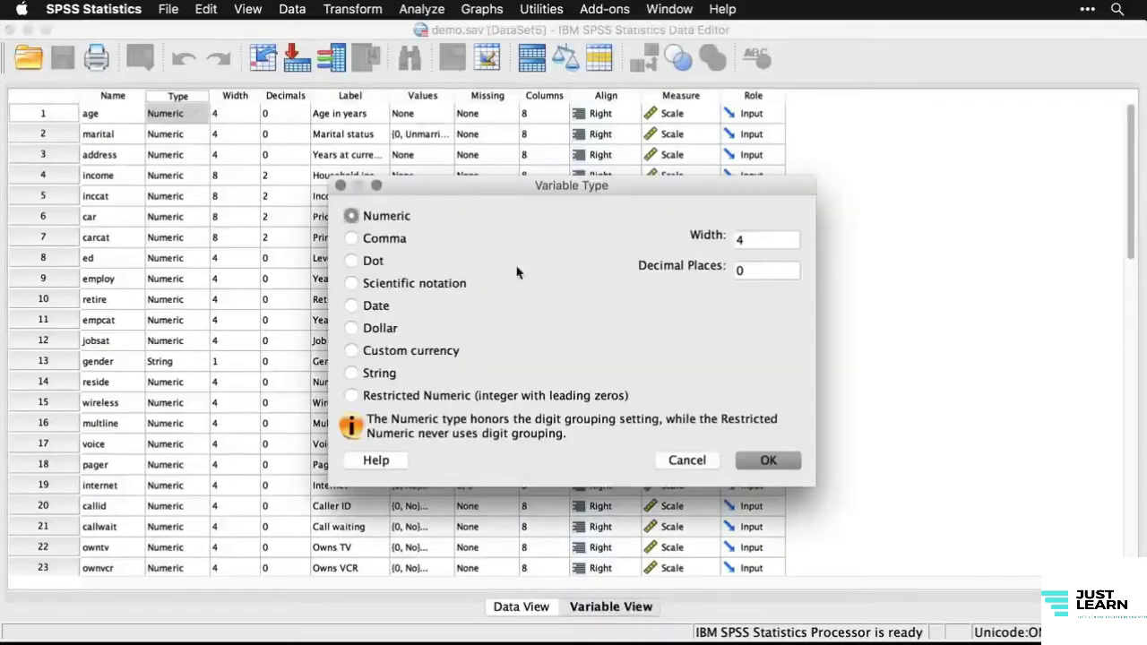
pyautogui.click(690, 462)
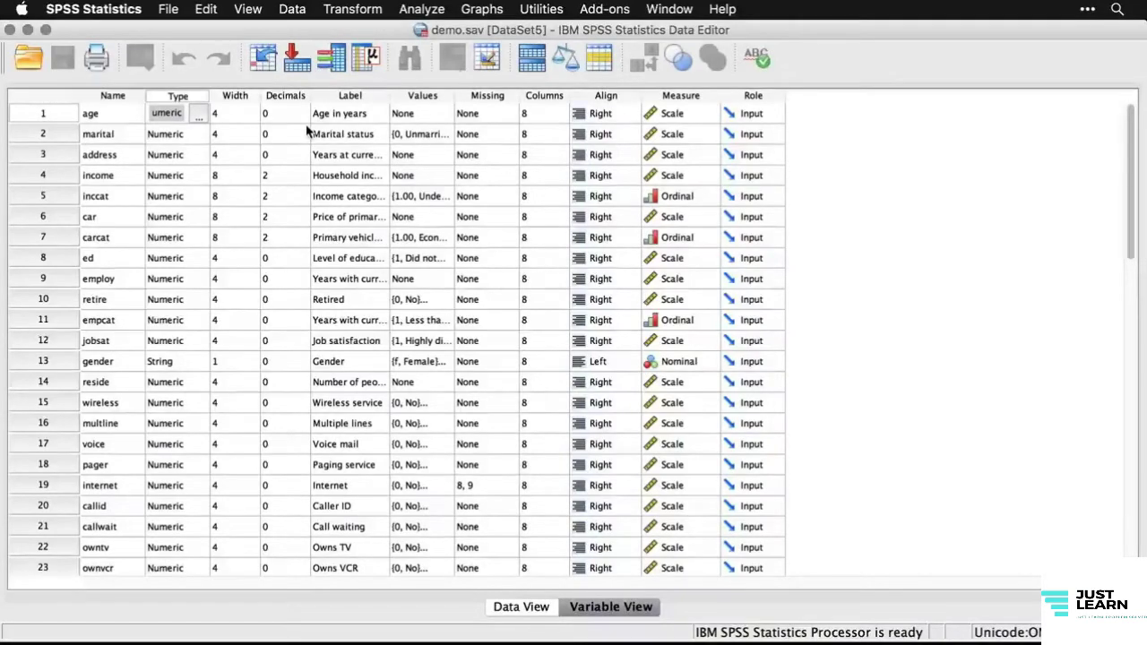
# - Examine the Label attribute for all variables and compare the age variable's name with its label
pyautogui.click(349, 96)
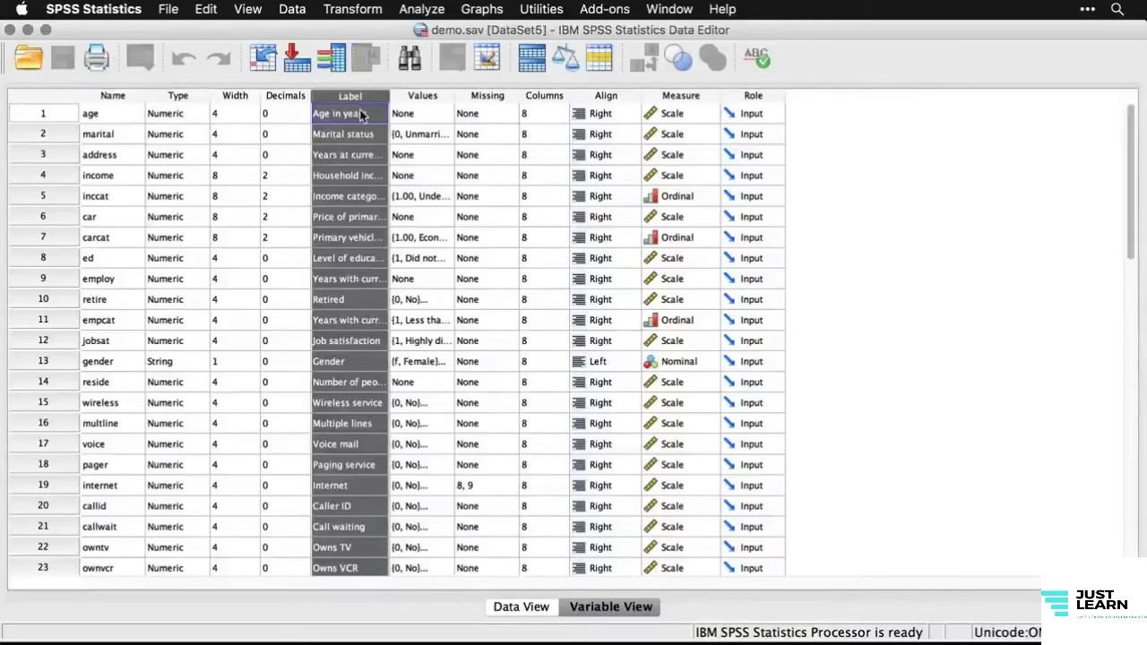
pyautogui.click(112, 117)
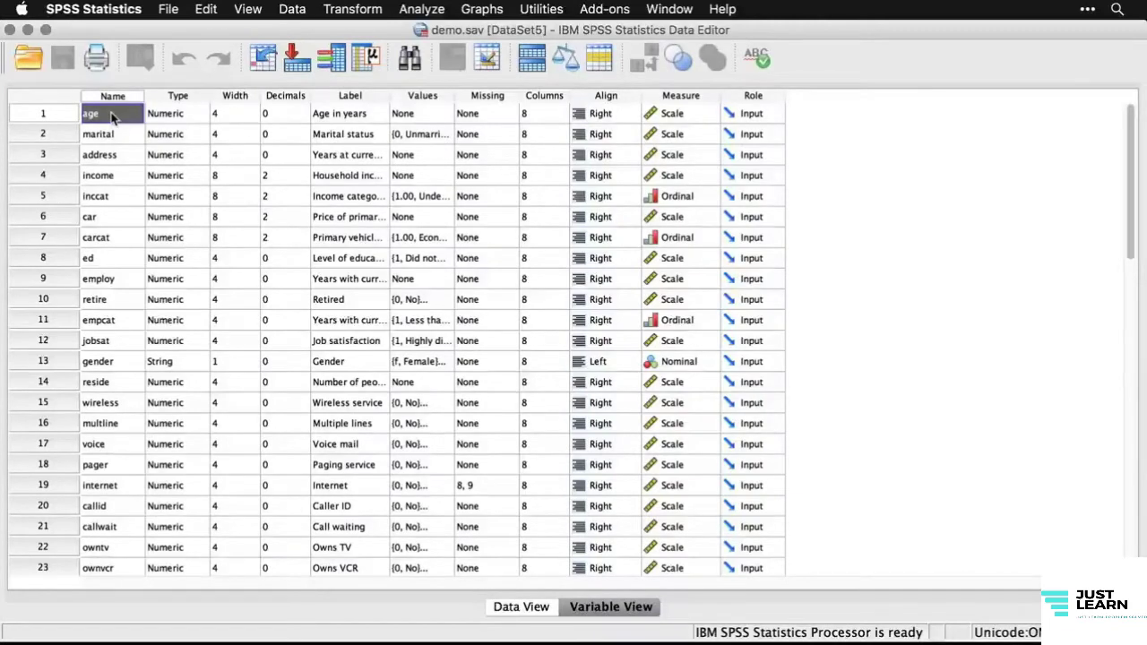
pyautogui.click(351, 120)
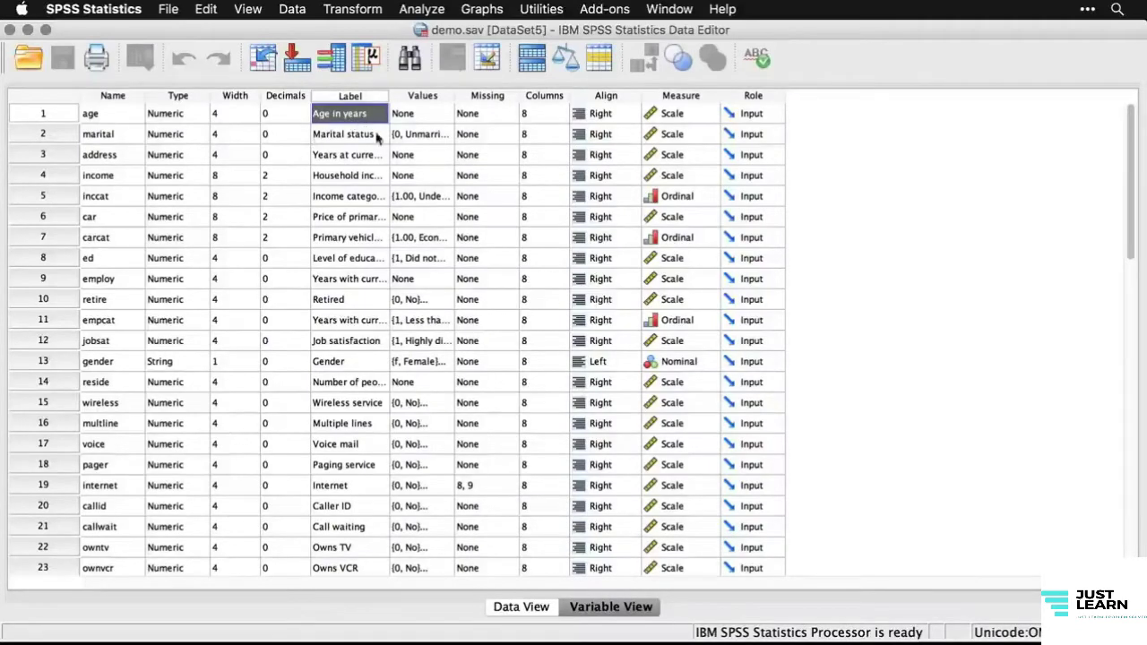
# - Inspect the value labels defined for the marital variable without editing them
pyautogui.click(425, 144)
pyautogui.click(443, 137)
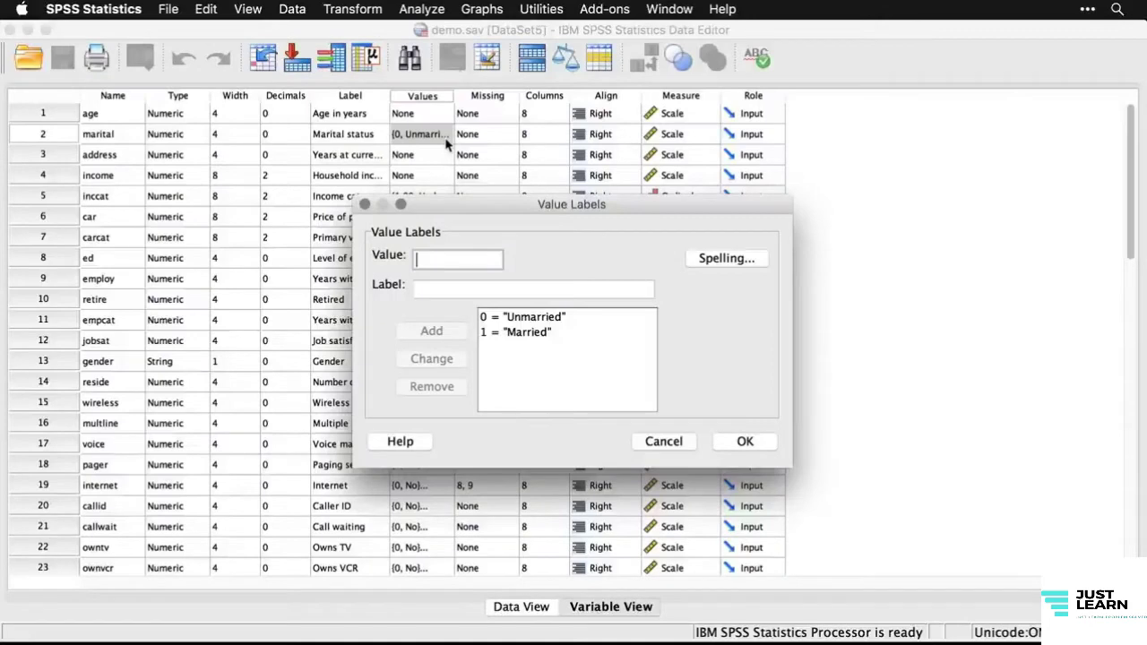
pyautogui.click(672, 443)
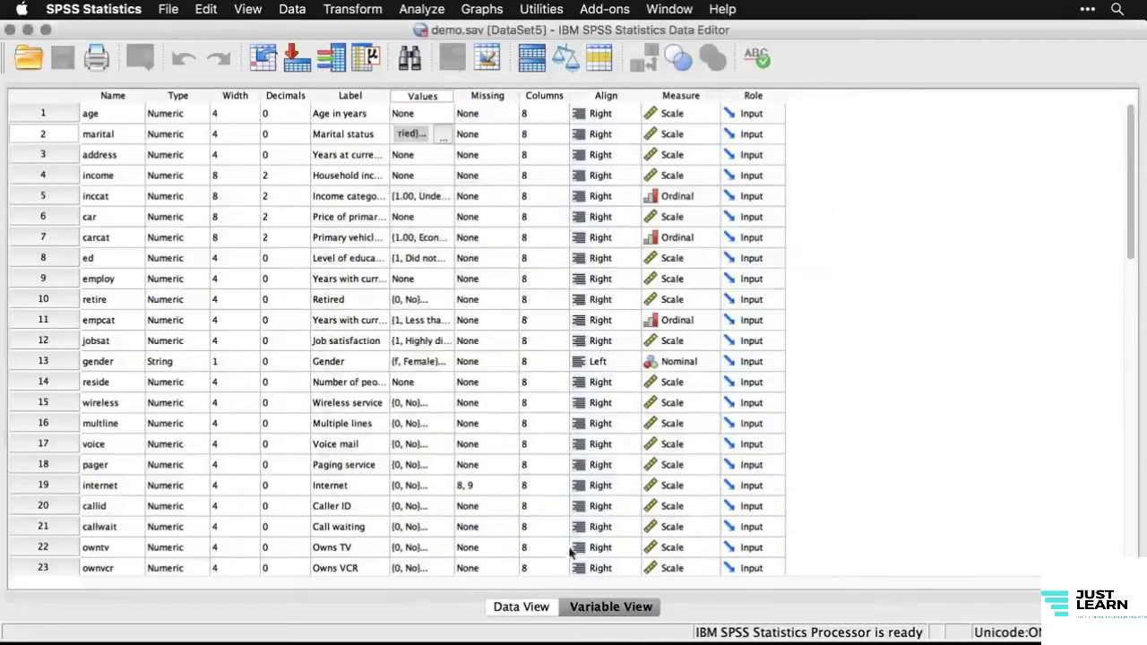
# - Display value labels in place of codes in the data grid, and switch back to the coded values
pyautogui.click(539, 608)
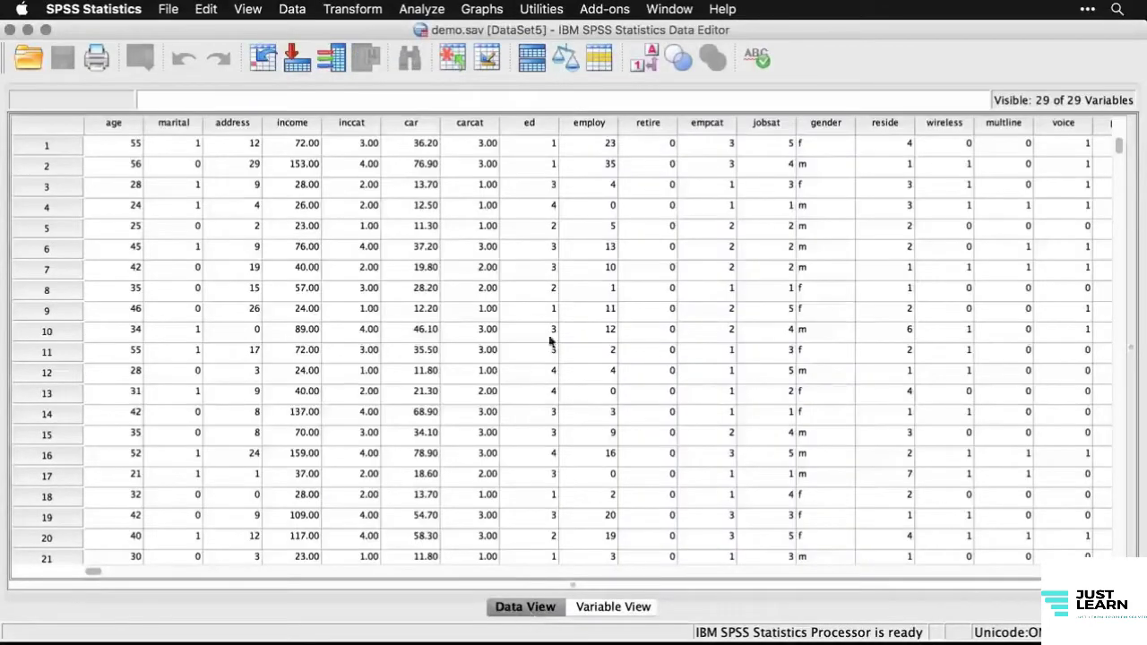
pyautogui.click(647, 65)
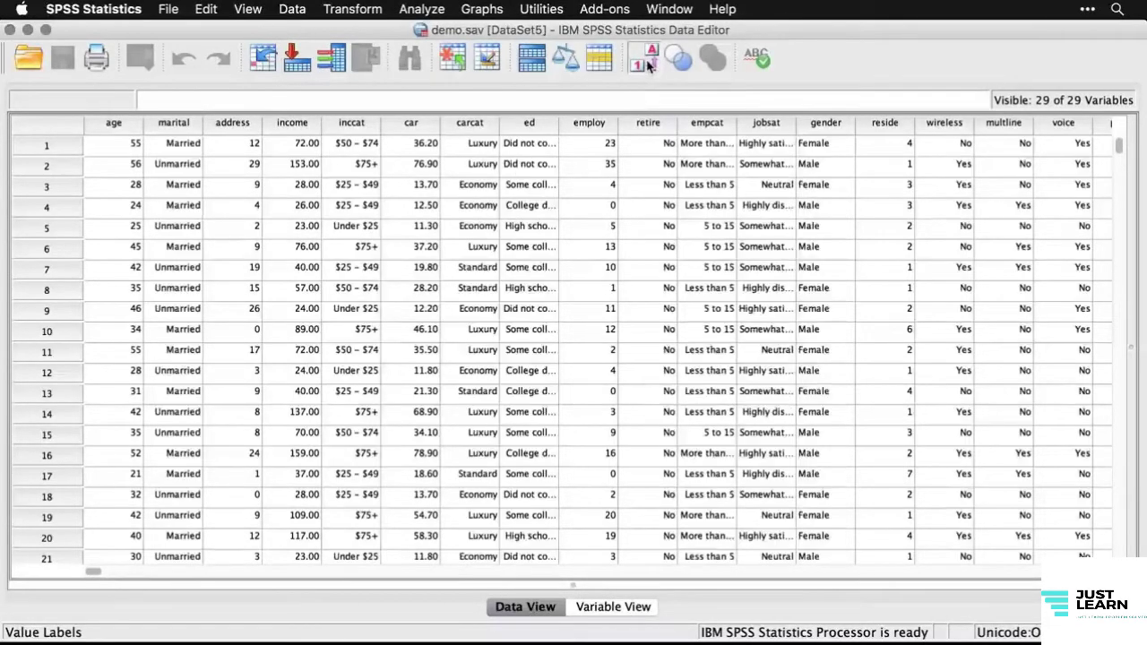
pyautogui.click(647, 66)
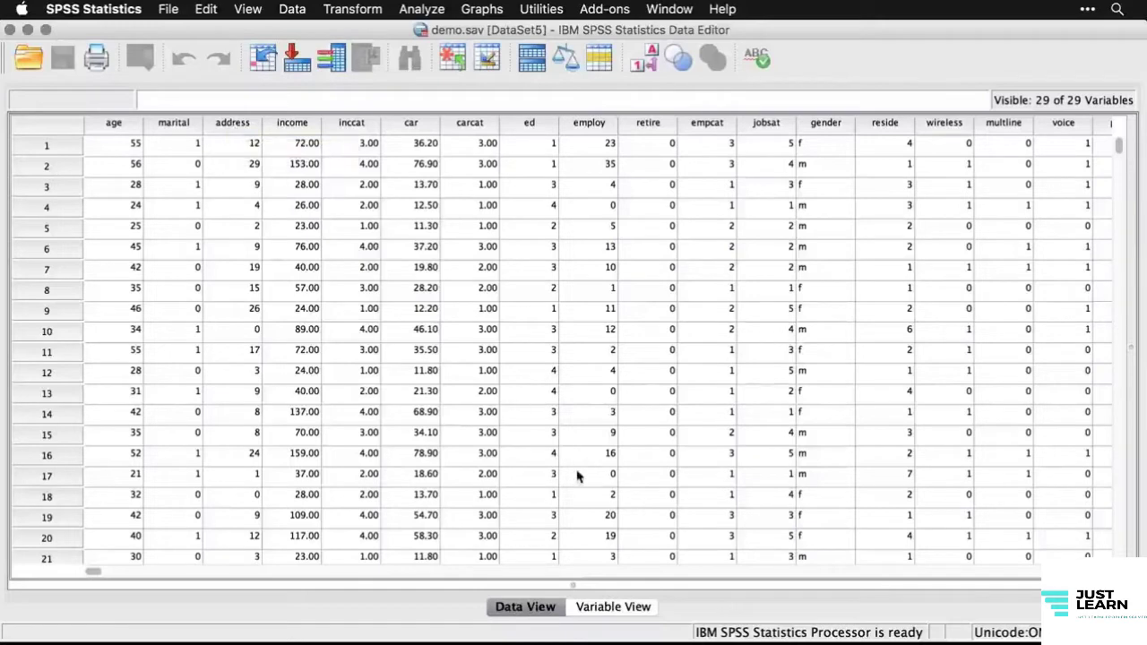
# - In the variable definitions, check the available measurement levels and roles for age without changing them
pyautogui.click(617, 607)
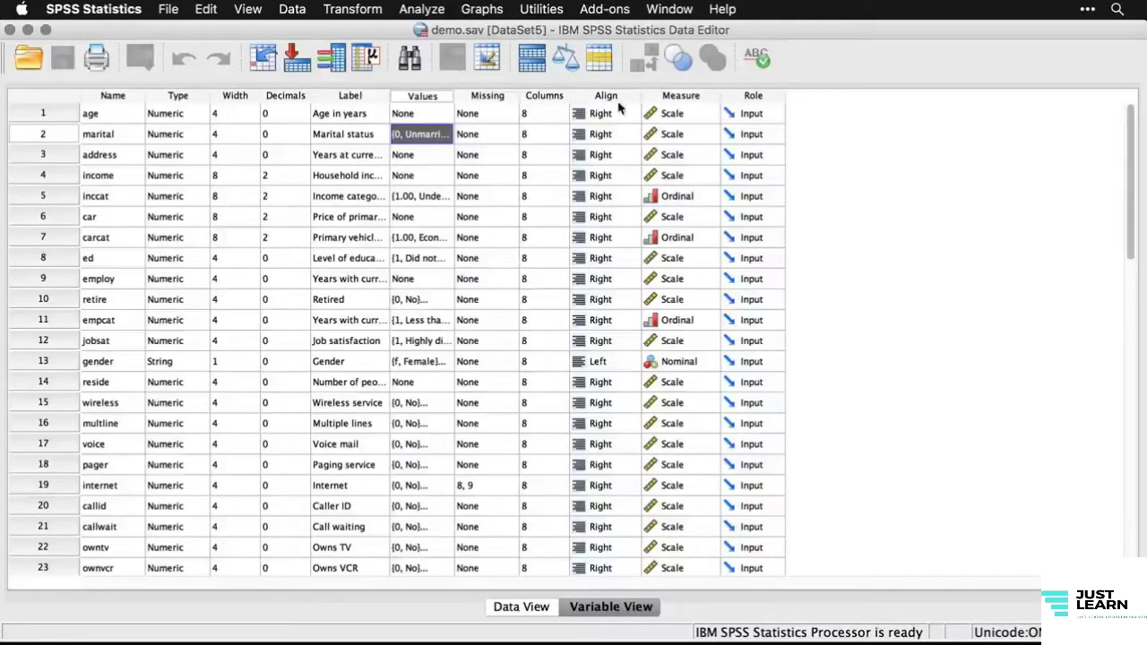
pyautogui.click(711, 114)
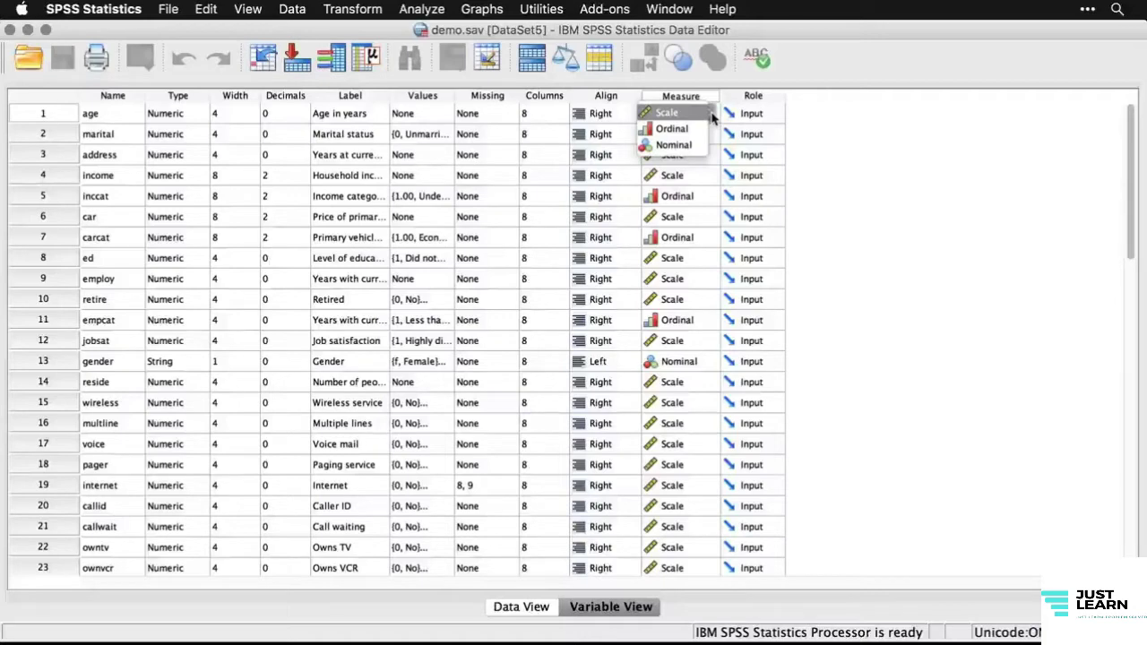
pyautogui.click(839, 108)
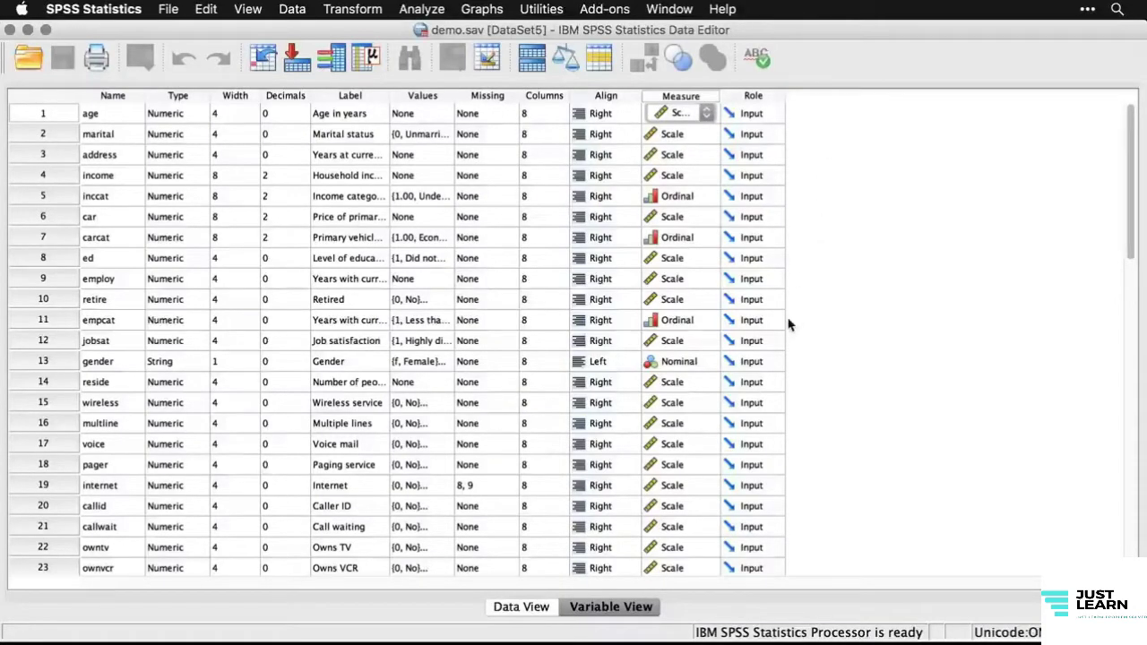
pyautogui.click(781, 115)
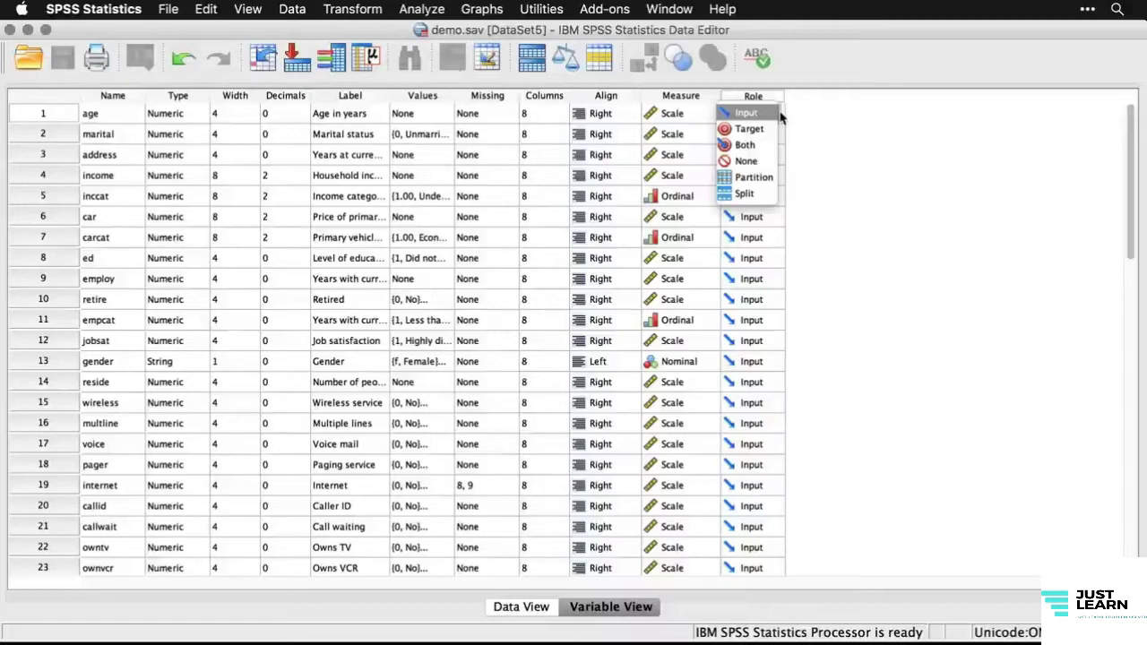
pyautogui.click(847, 148)
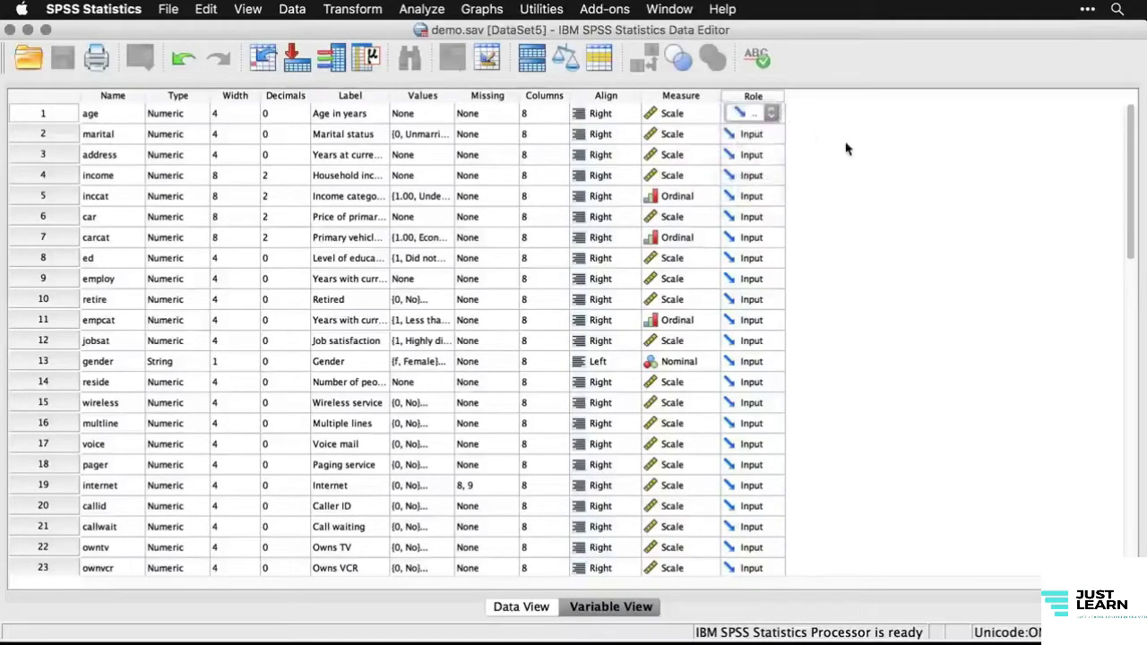
# - Look through the variable definitions down to the last variable and return to the first one
pyautogui.scroll(-6, 848, 148)
pyautogui.scroll(4, 848, 148)
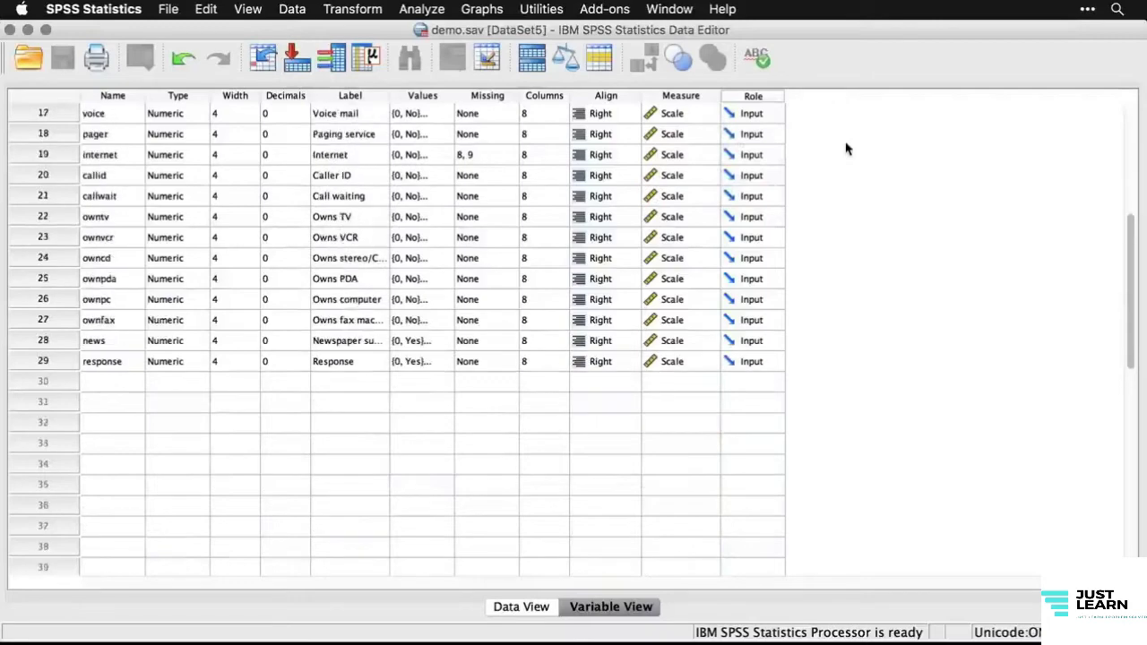
pyautogui.scroll(2, 848, 148)
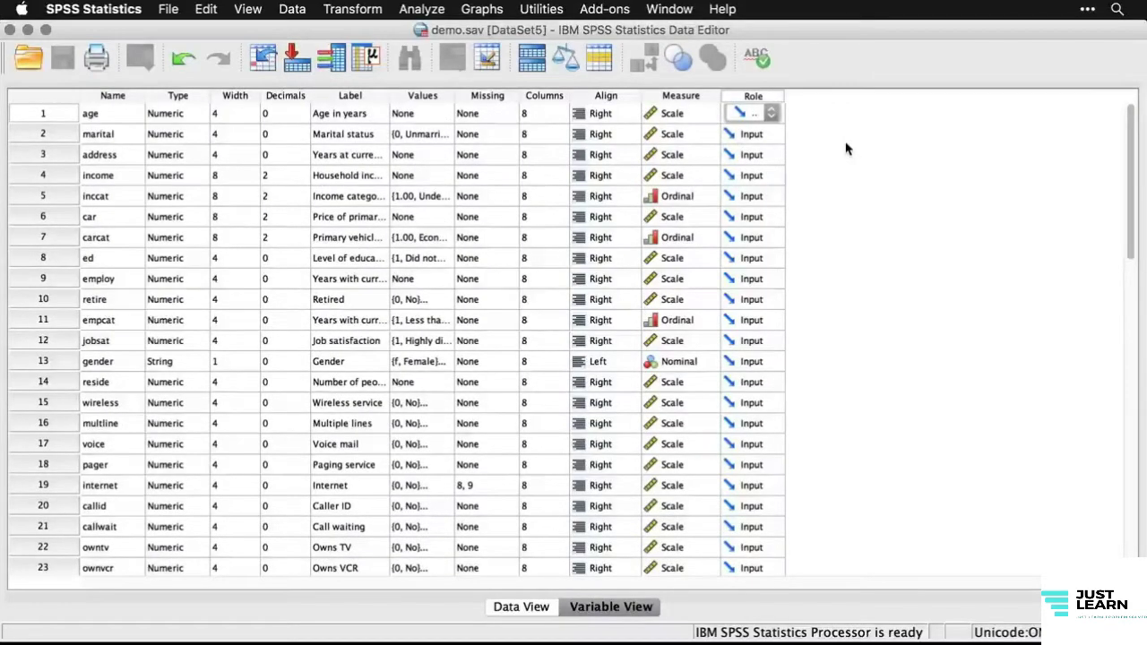
# - Return to the data grid and create a legacy histogram of Age in years [age]
pyautogui.click(520, 610)
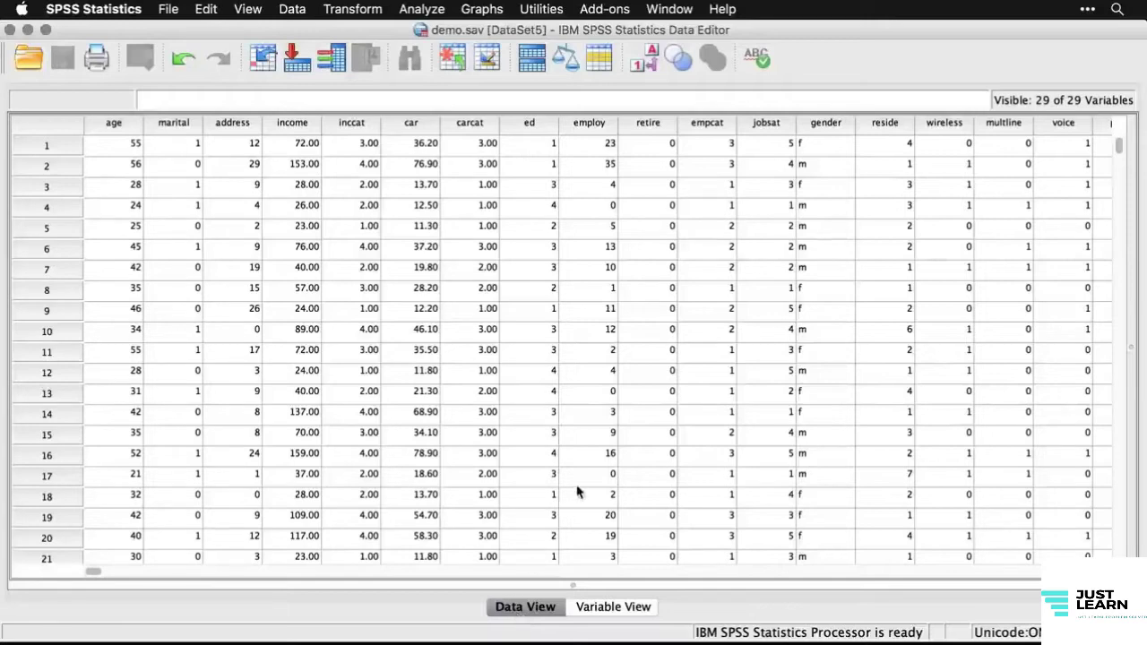
pyautogui.click(482, 8)
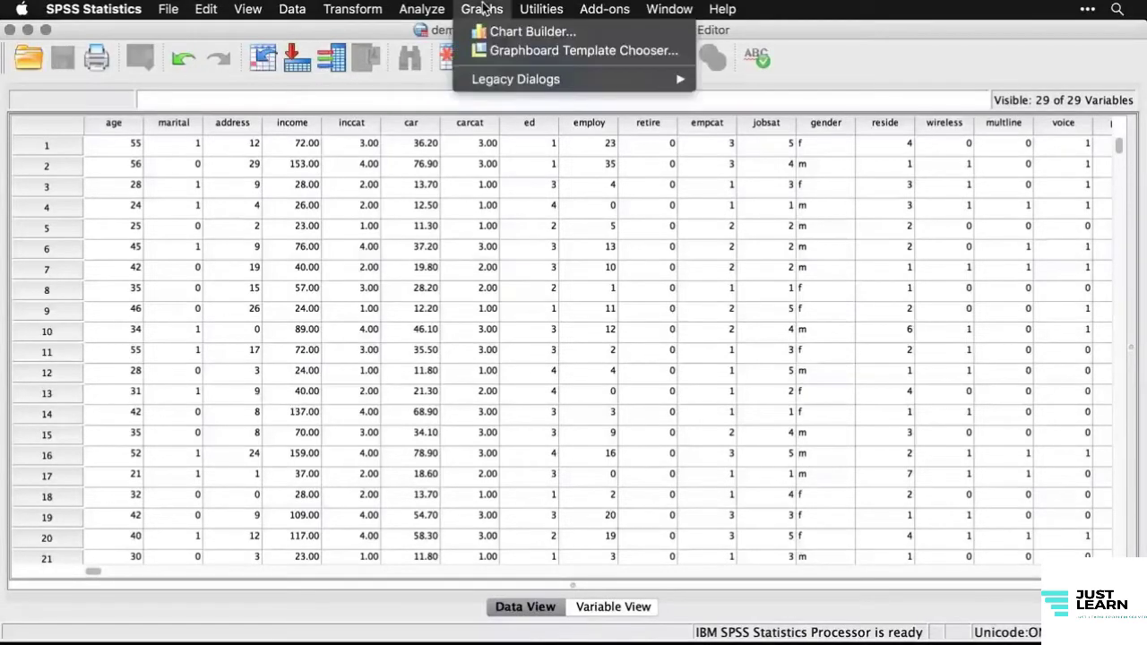
pyautogui.moveTo(499, 78)
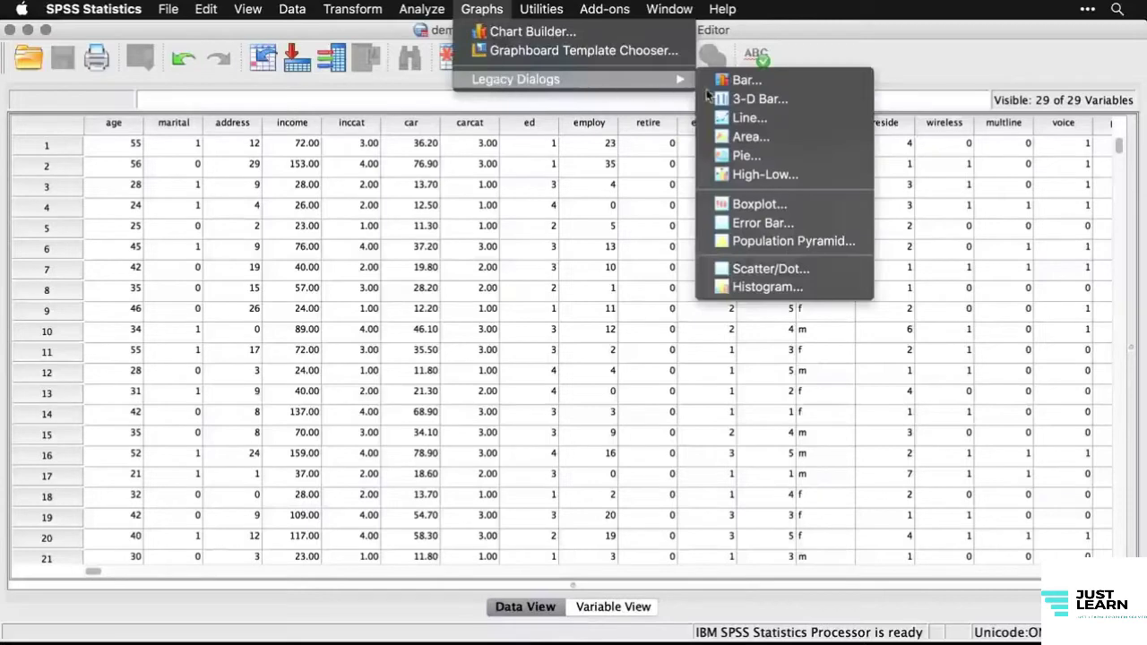
pyautogui.click(749, 281)
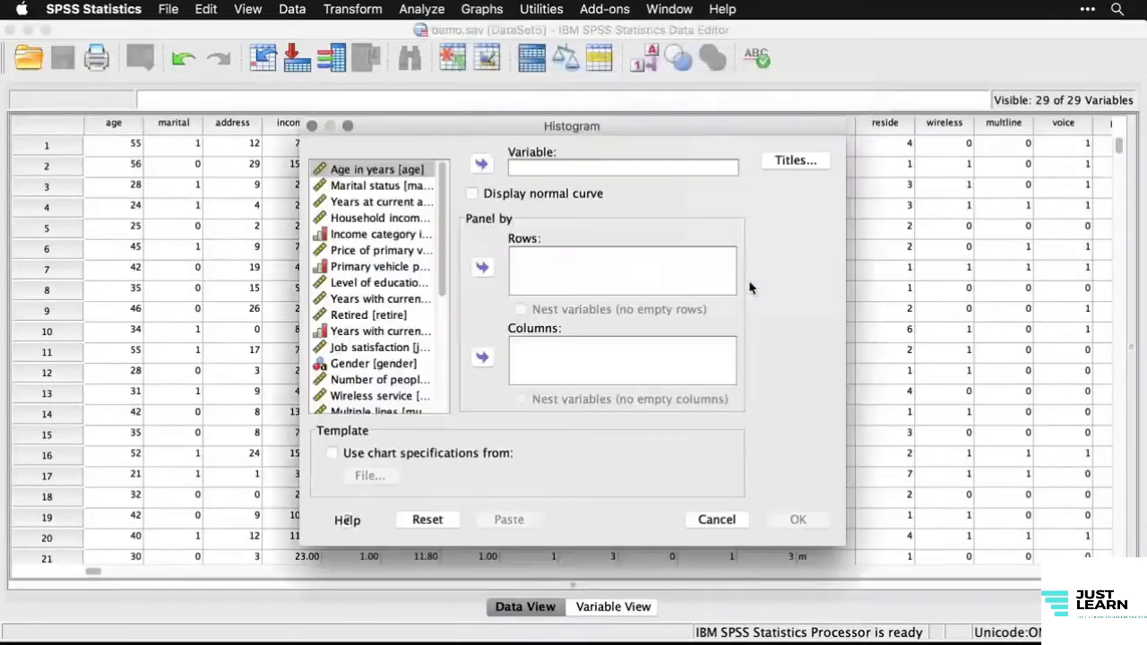
pyautogui.click(483, 165)
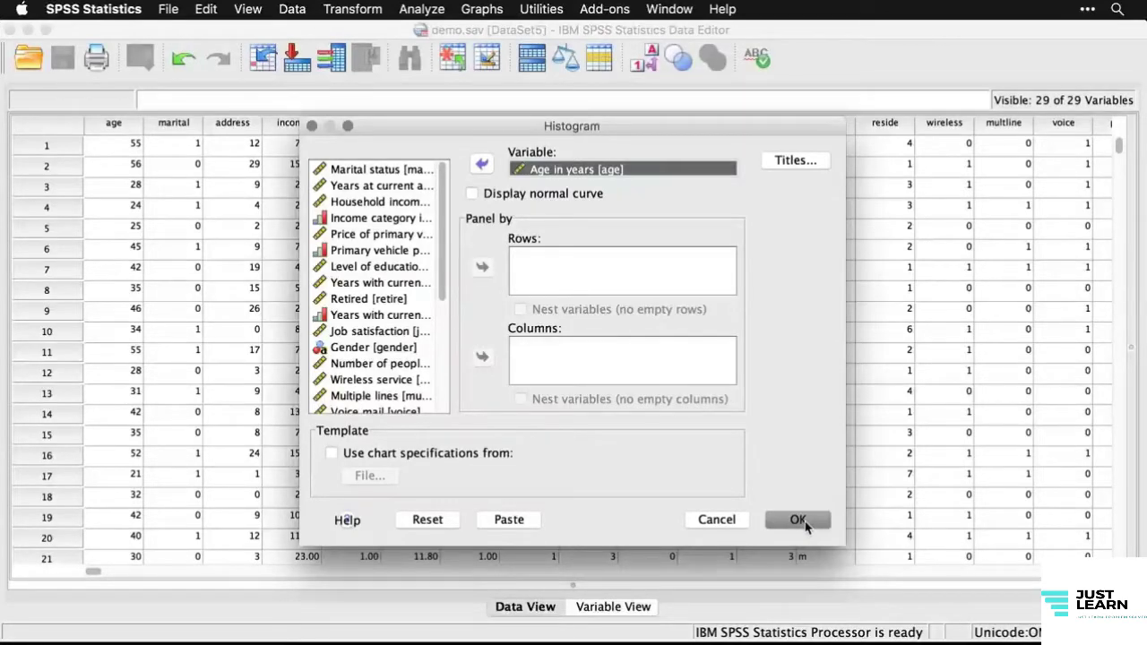
pyautogui.click(800, 522)
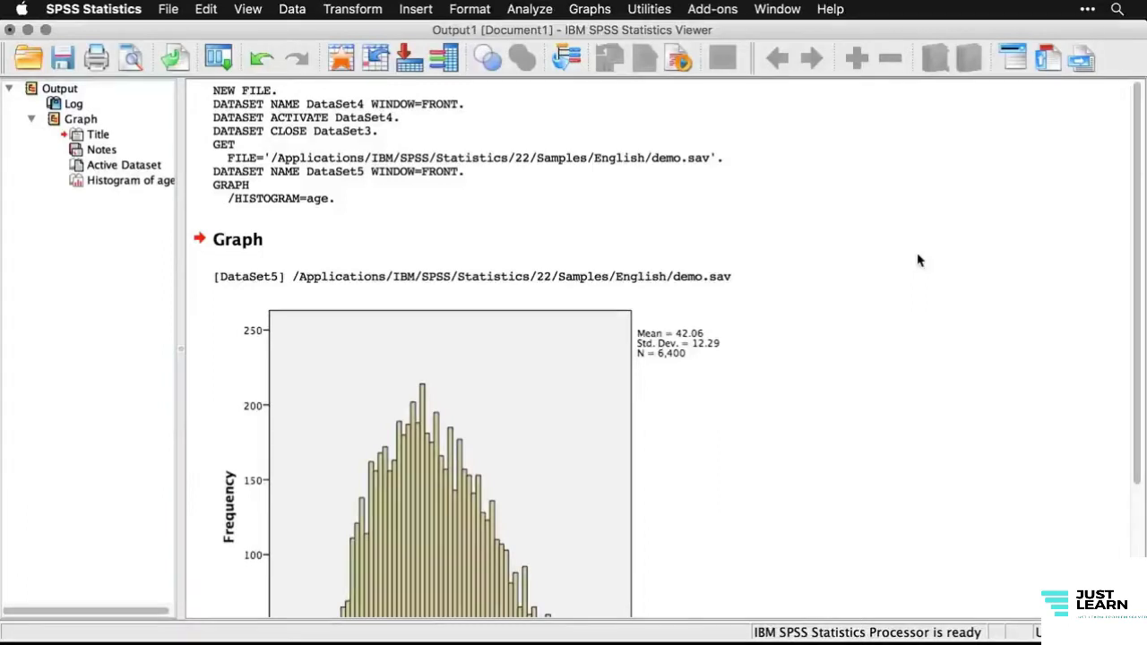
# - Examine the age histogram, the Graph group in the output outline, and the command log
pyautogui.scroll(-5, 917, 259)
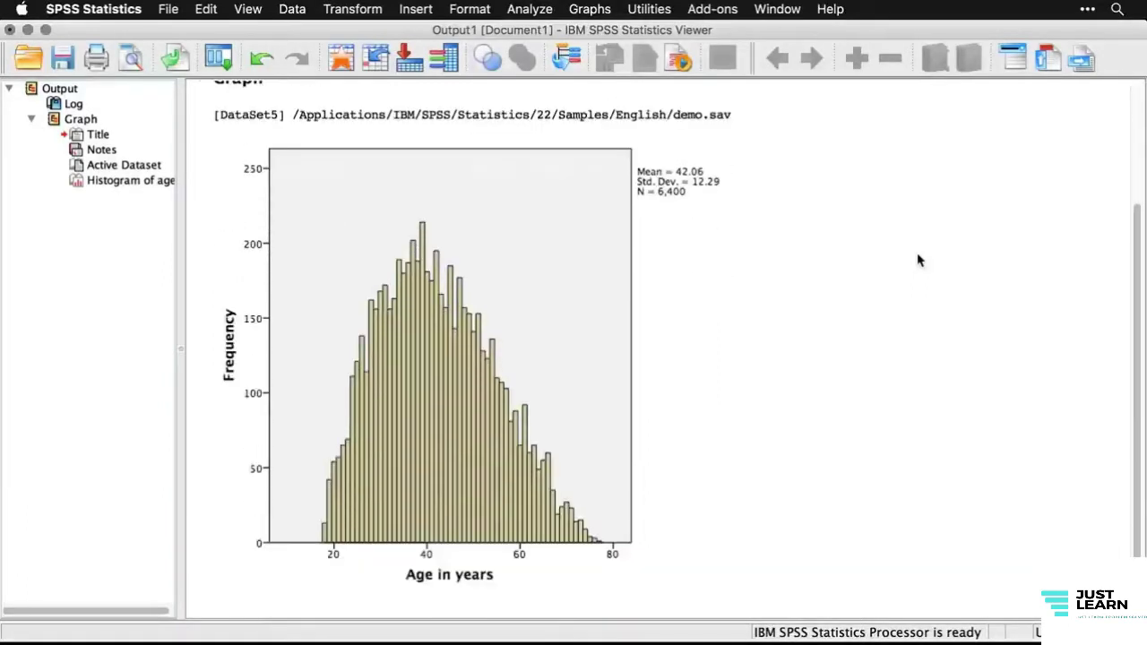
pyautogui.scroll(-1, 918, 260)
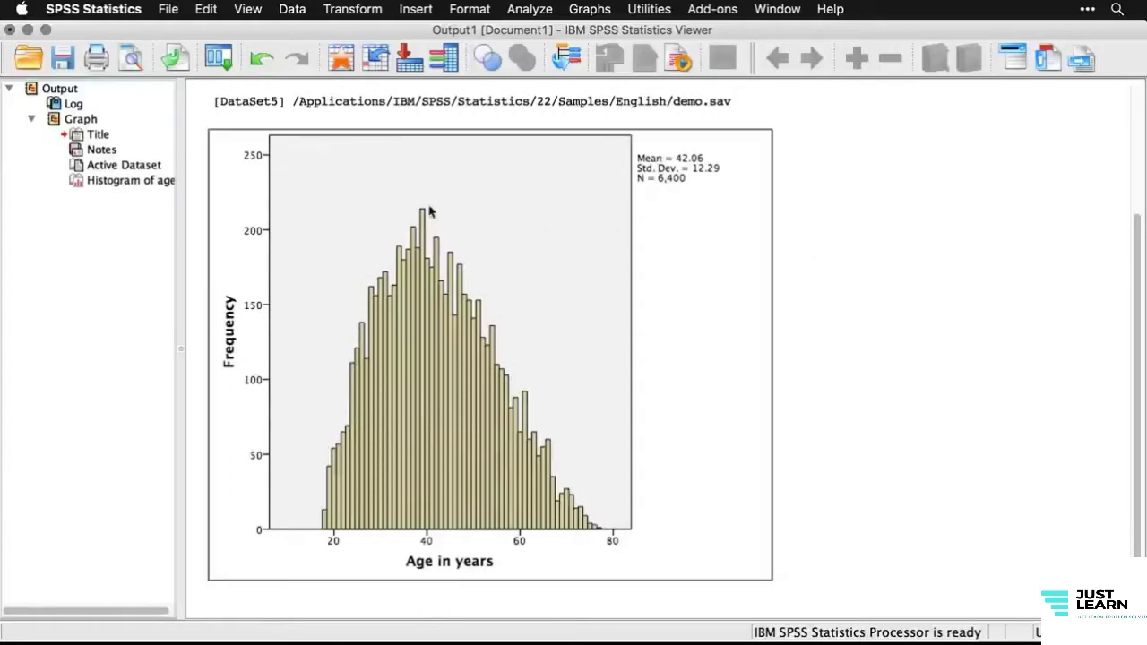
pyautogui.click(32, 119)
pyautogui.click(32, 119)
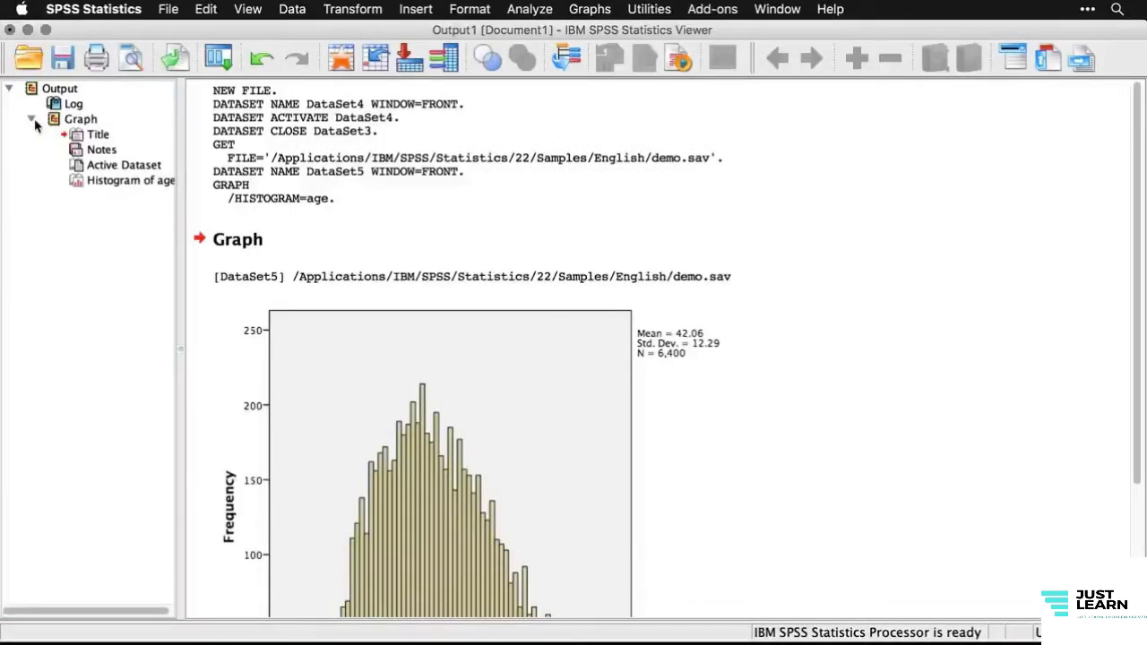
pyautogui.click(224, 135)
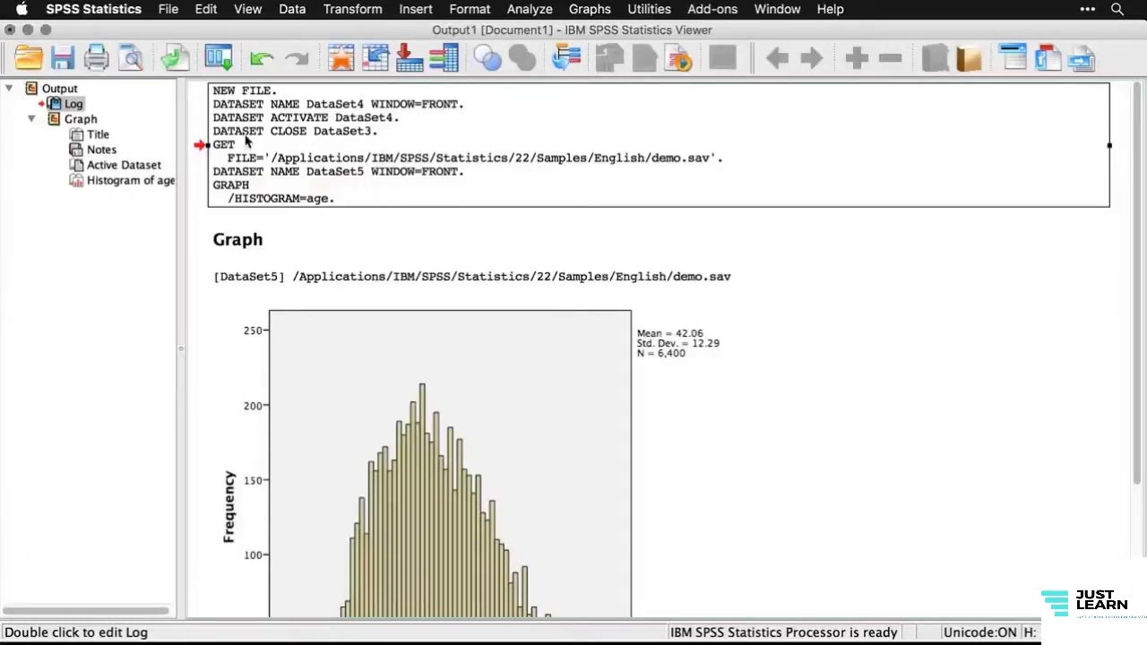
# - Create a new syntax file and paste the age histogram command into it from the recalled Histogram dialog
pyautogui.click(168, 10)
pyautogui.moveTo(180, 30)
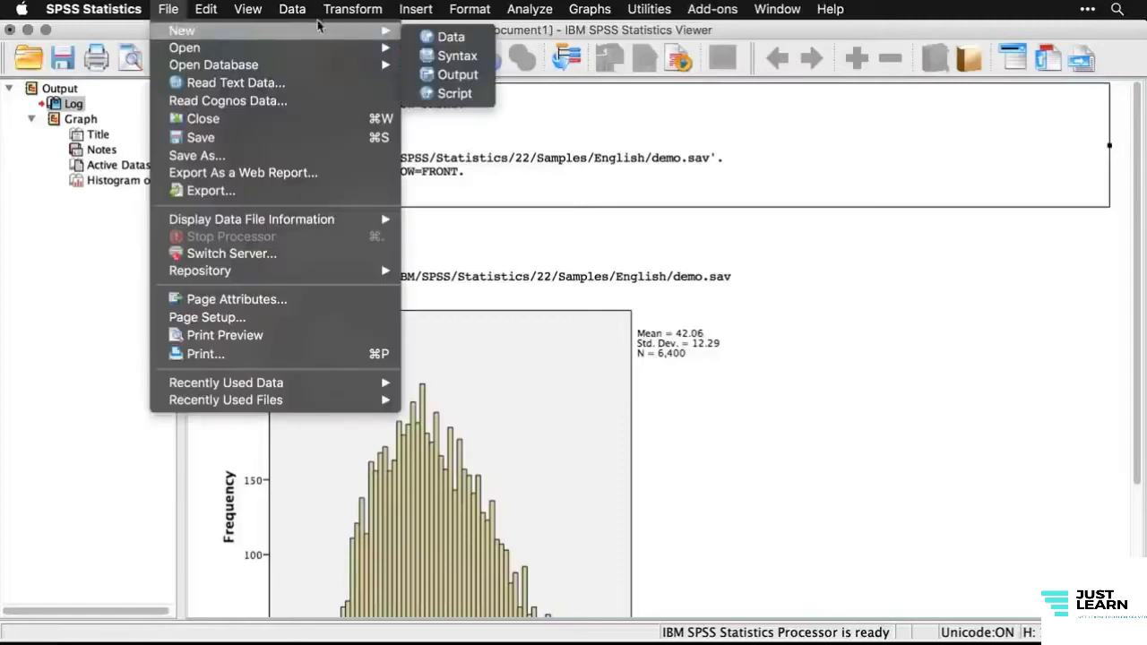
pyautogui.click(457, 56)
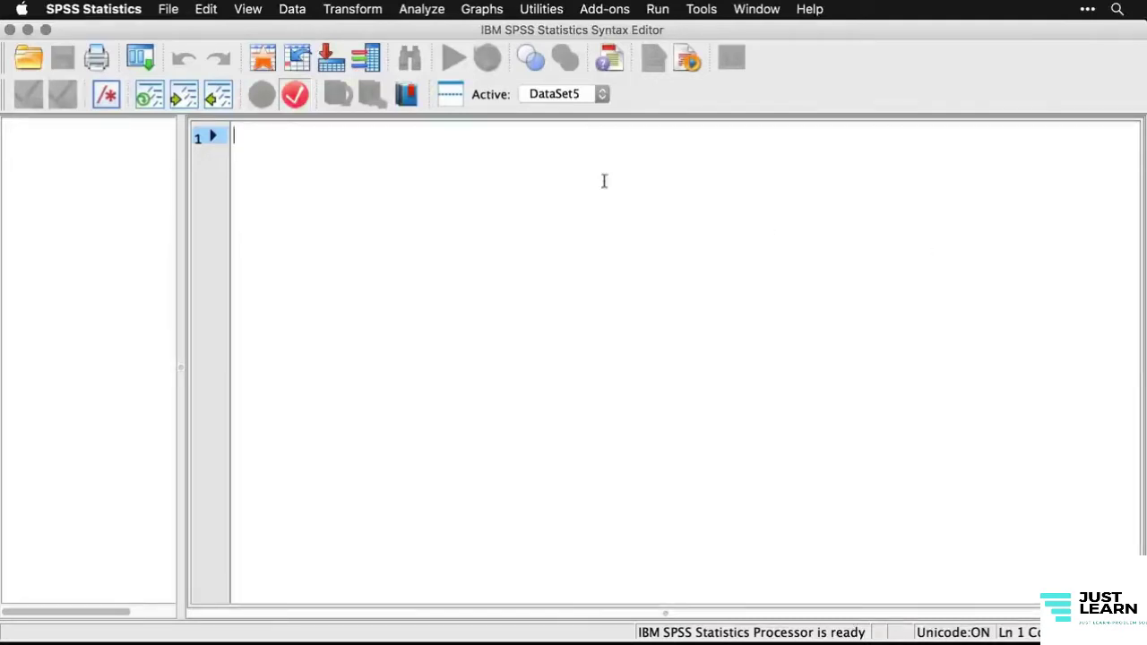
pyautogui.click(153, 91)
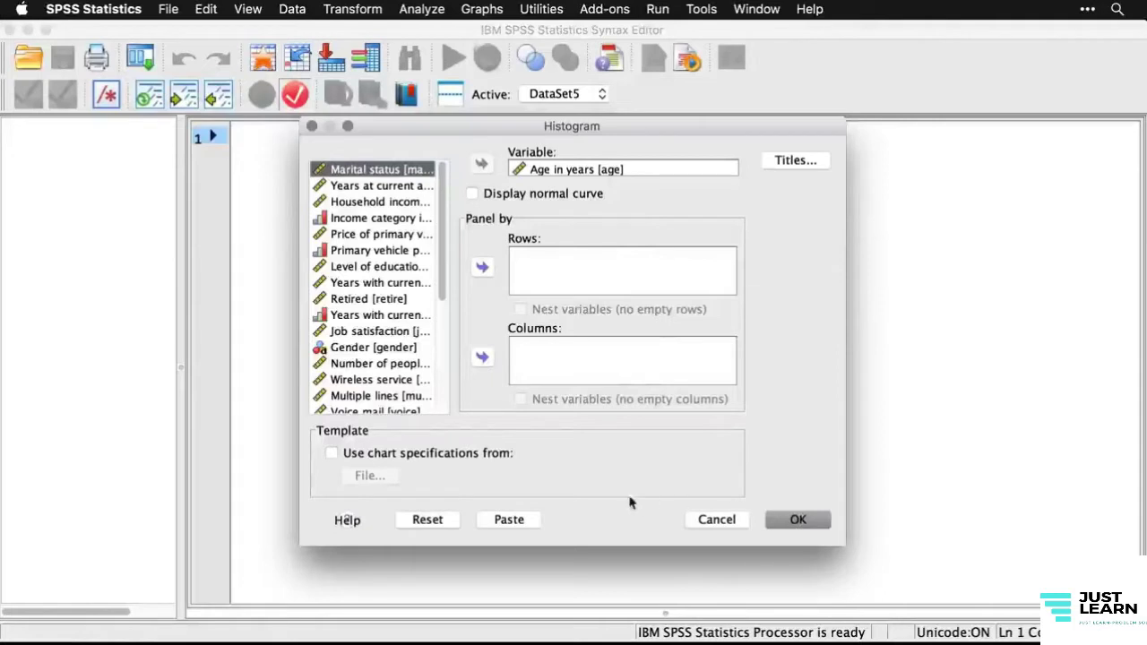
pyautogui.click(509, 520)
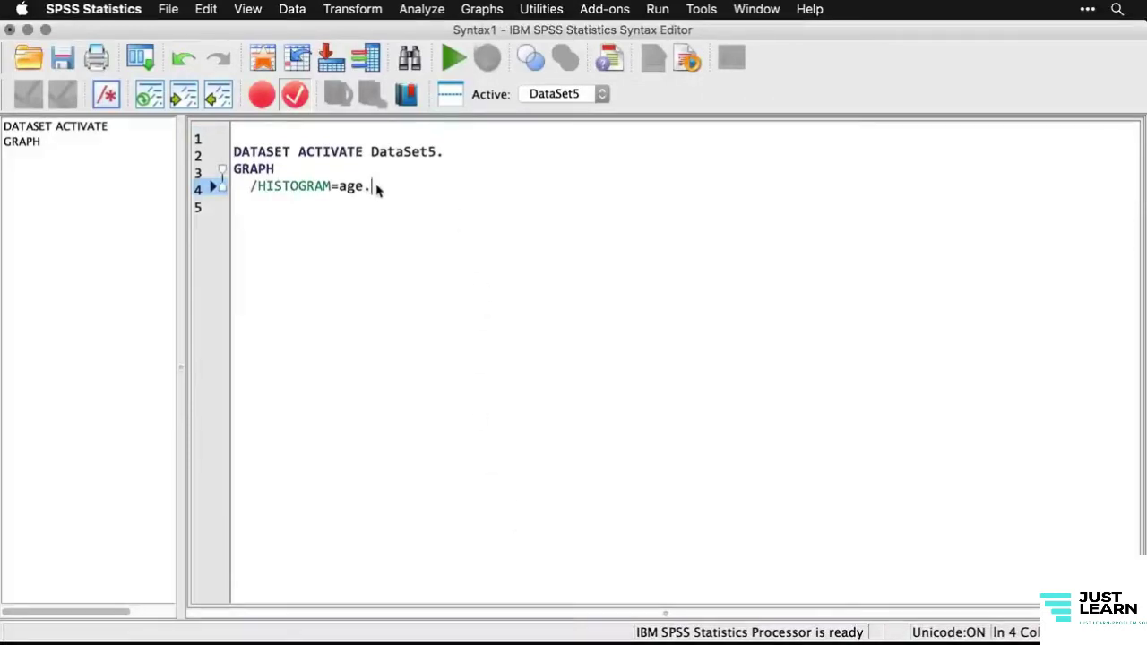
# - Run only the GRAPH /HISTOGRAM=age command from the syntax file and bring the new histogram into view
pyautogui.moveTo(373, 186); pyautogui.dragTo(231, 171)
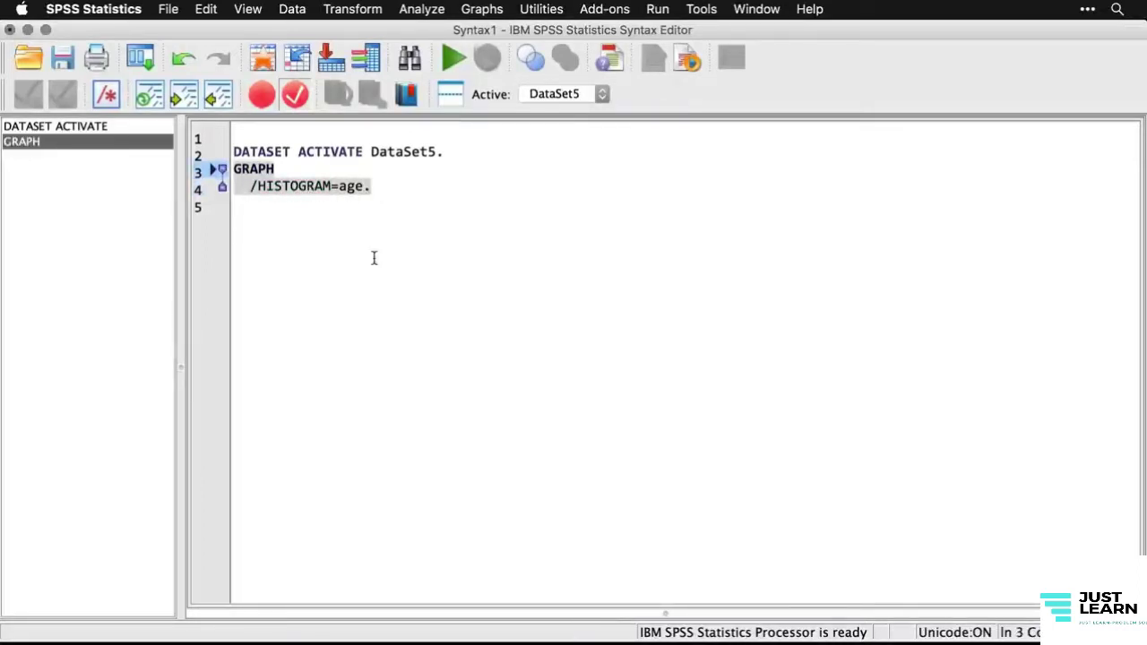
pyautogui.click(453, 59)
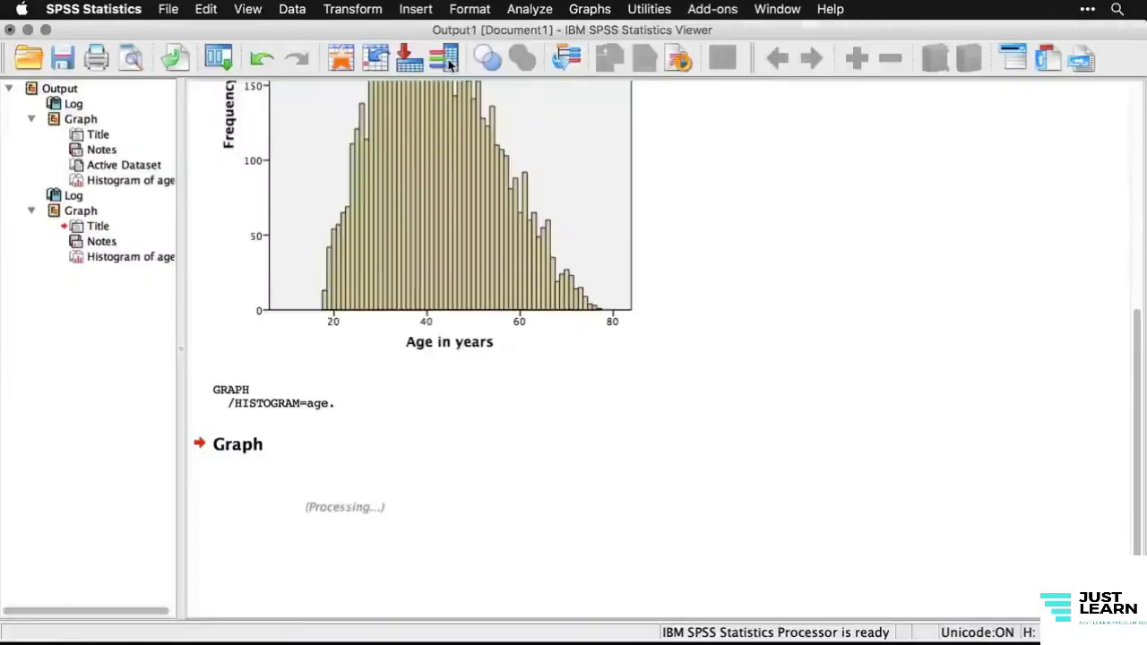
pyautogui.scroll(-5, 894, 430)
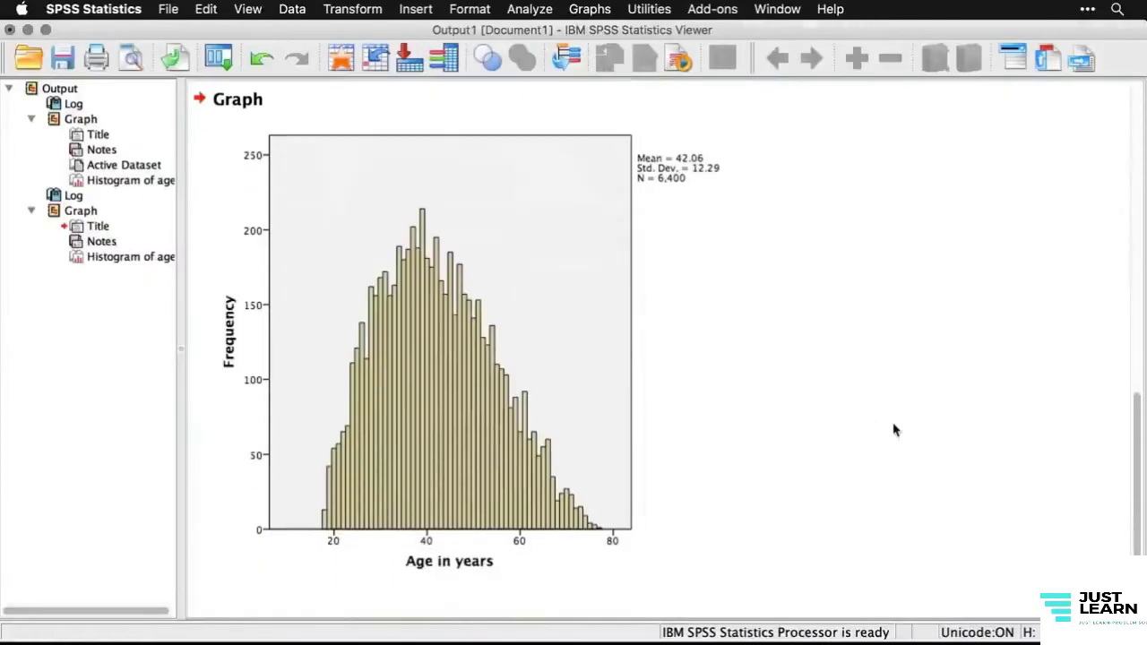
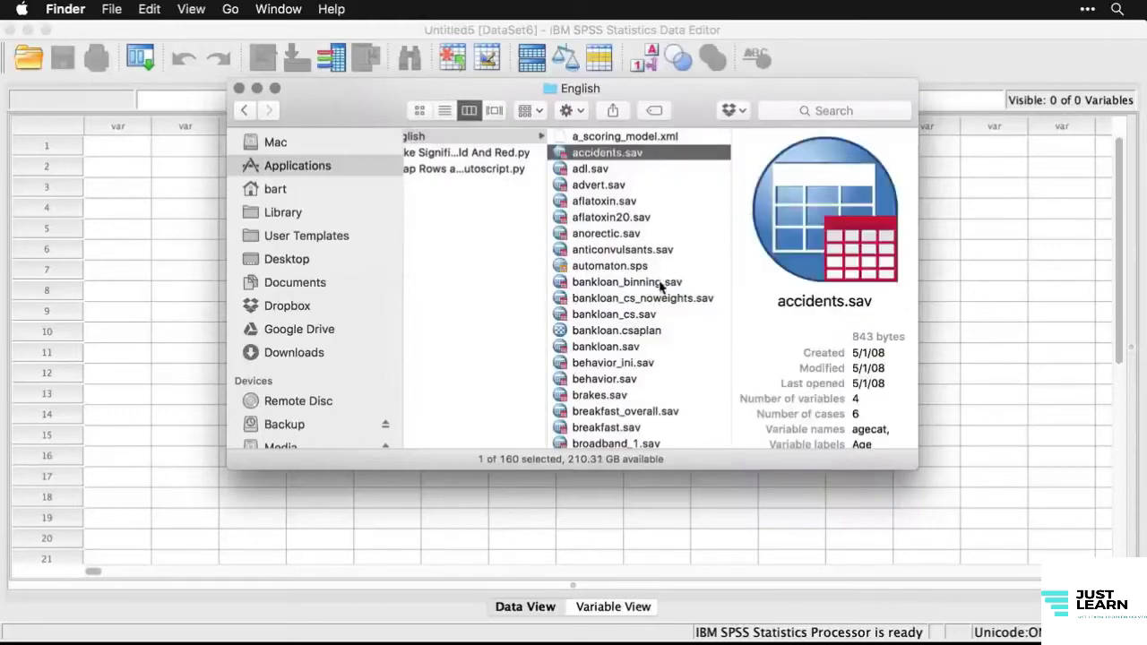
# - Look through the sample files in the English folder, previewing automaton.sps, bankloan.csaplan and broadband_models.xml, down to the demo files
pyautogui.click(630, 267)
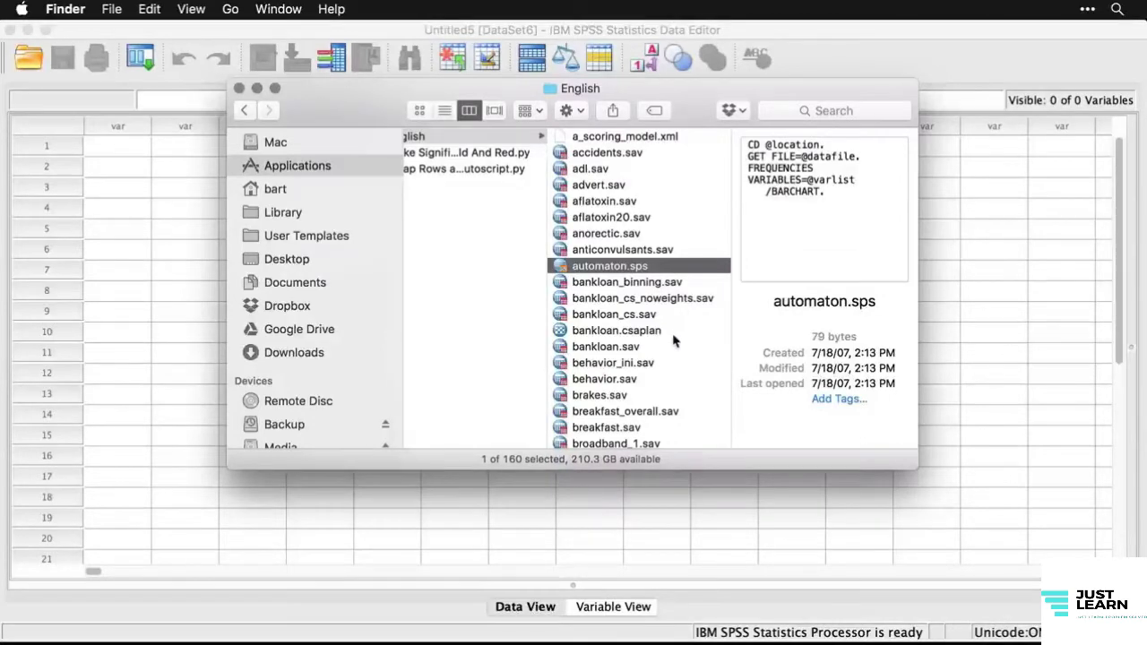
pyautogui.click(674, 334)
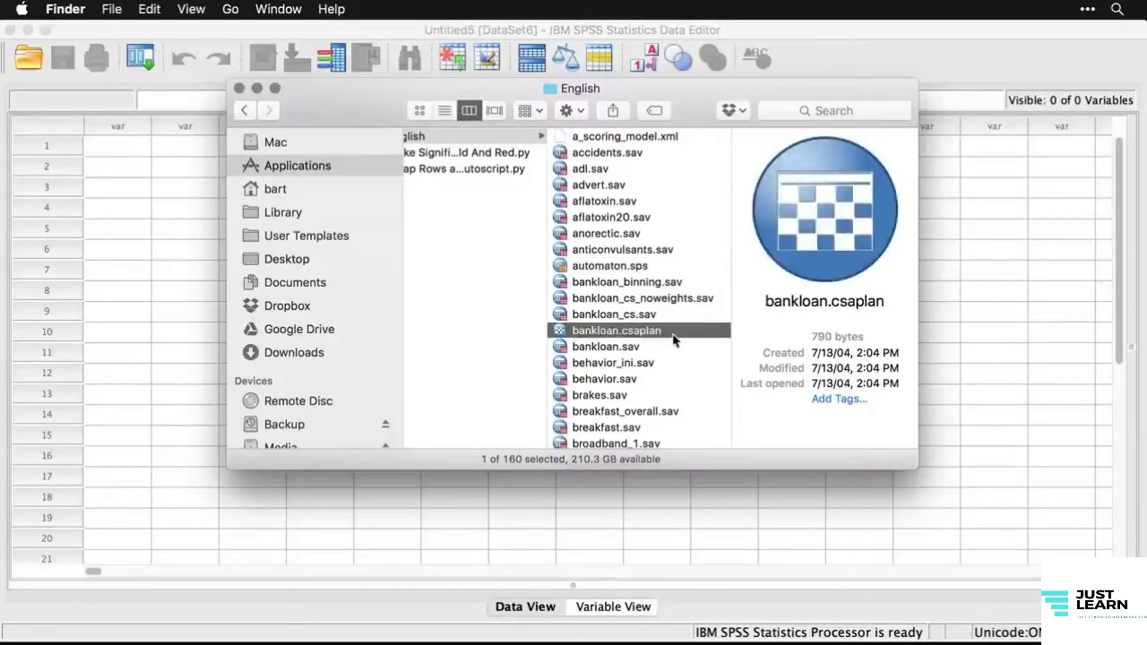
pyautogui.scroll(-5, 674, 339)
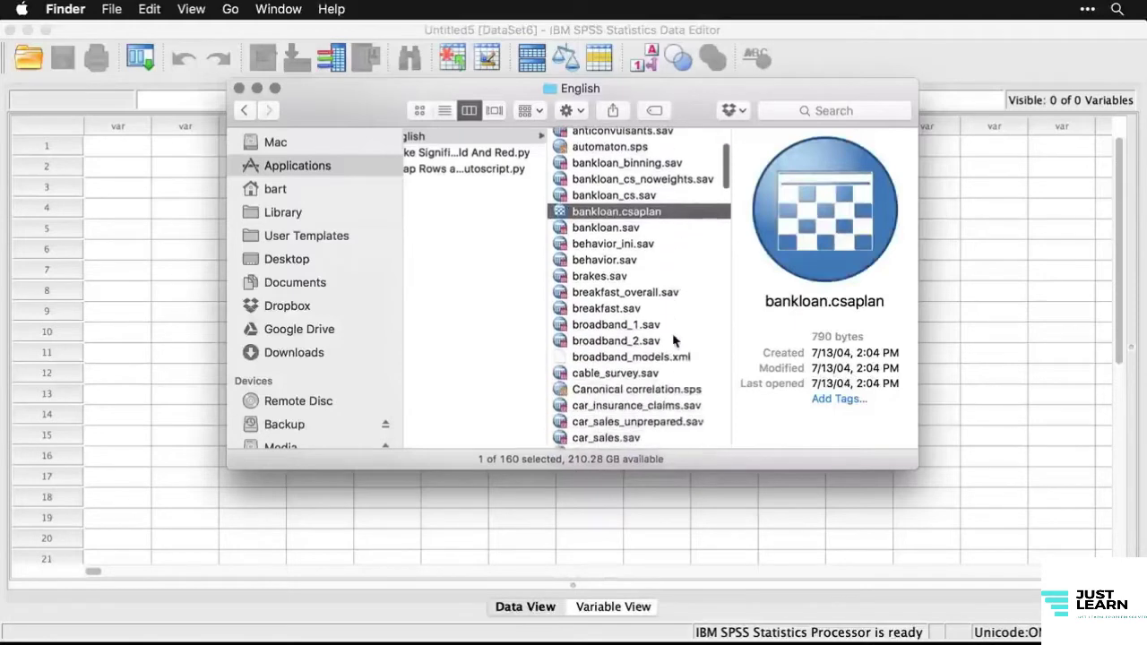
pyautogui.click(705, 318)
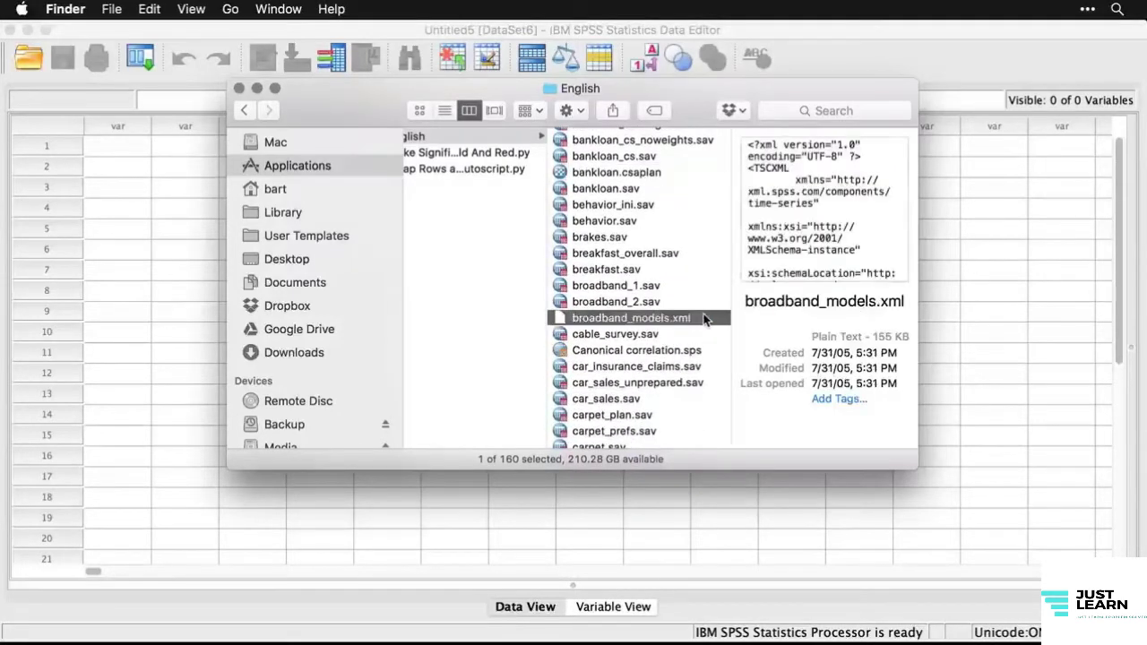
pyautogui.scroll(-3, 705, 319)
pyautogui.scroll(-2, 705, 319)
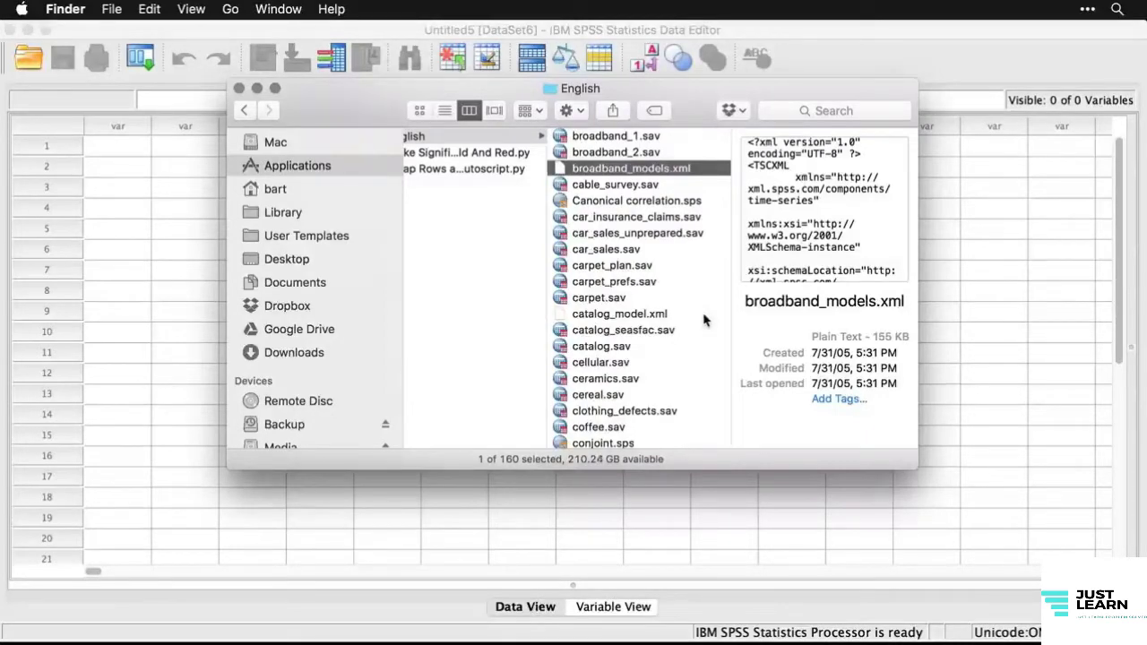
pyautogui.scroll(-10, 704, 320)
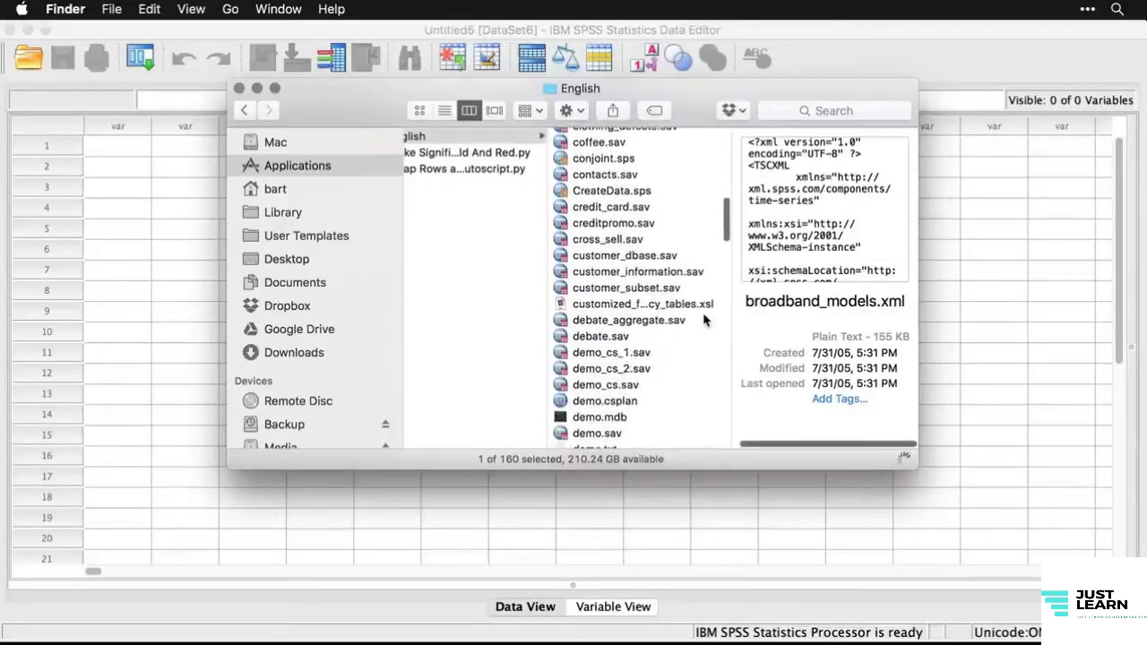
pyautogui.scroll(-2, 703, 332)
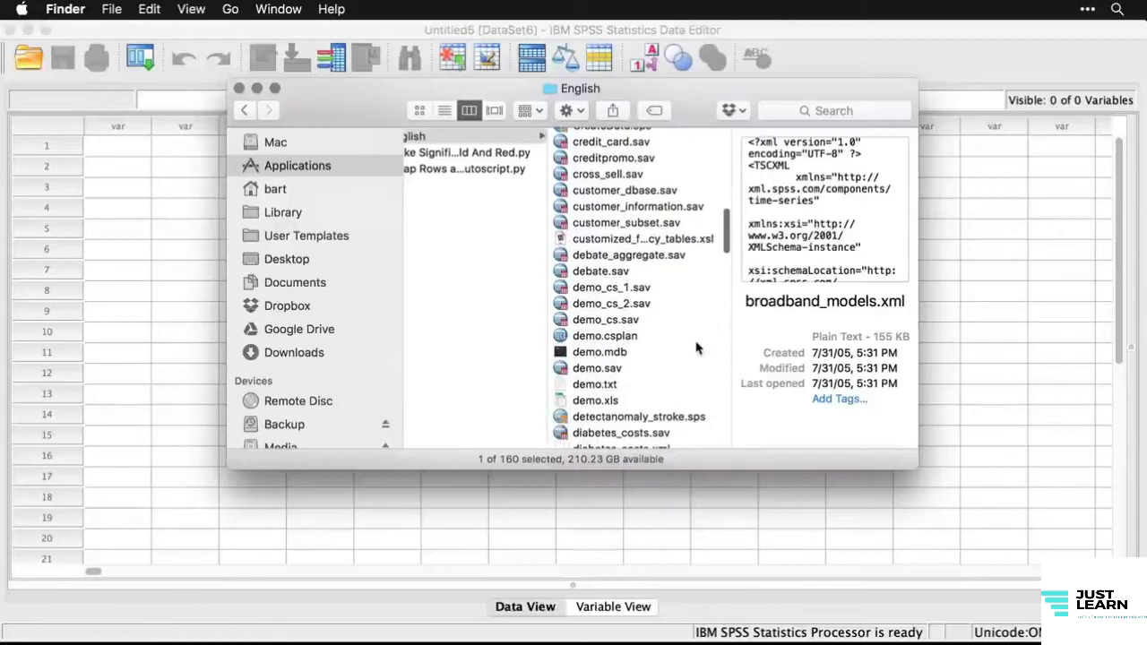
# - Open demo.sav from the English samples folder and close the empty Untitled5 data window
pyautogui.click(615, 371)
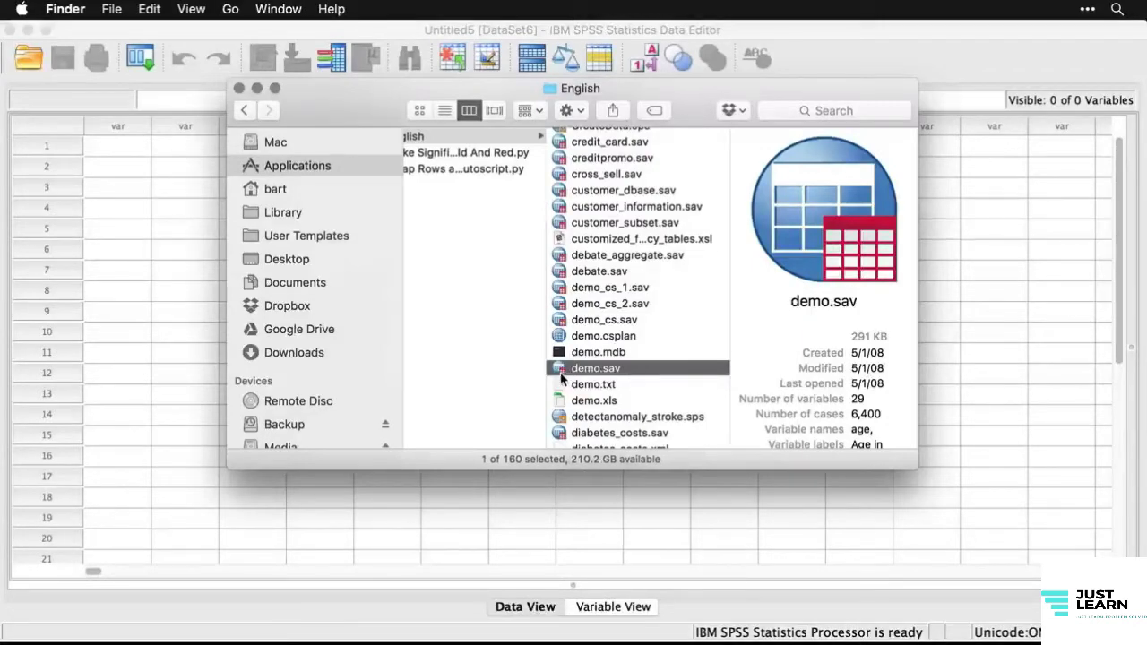
pyautogui.doubleClick(560, 372)
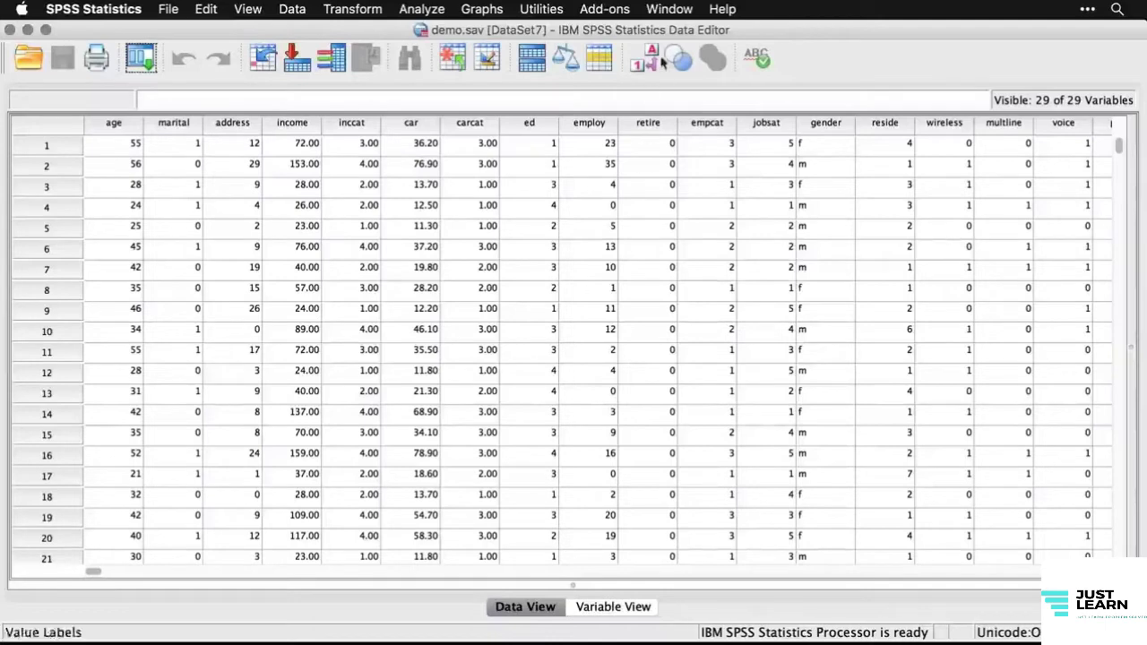
pyautogui.click(672, 10)
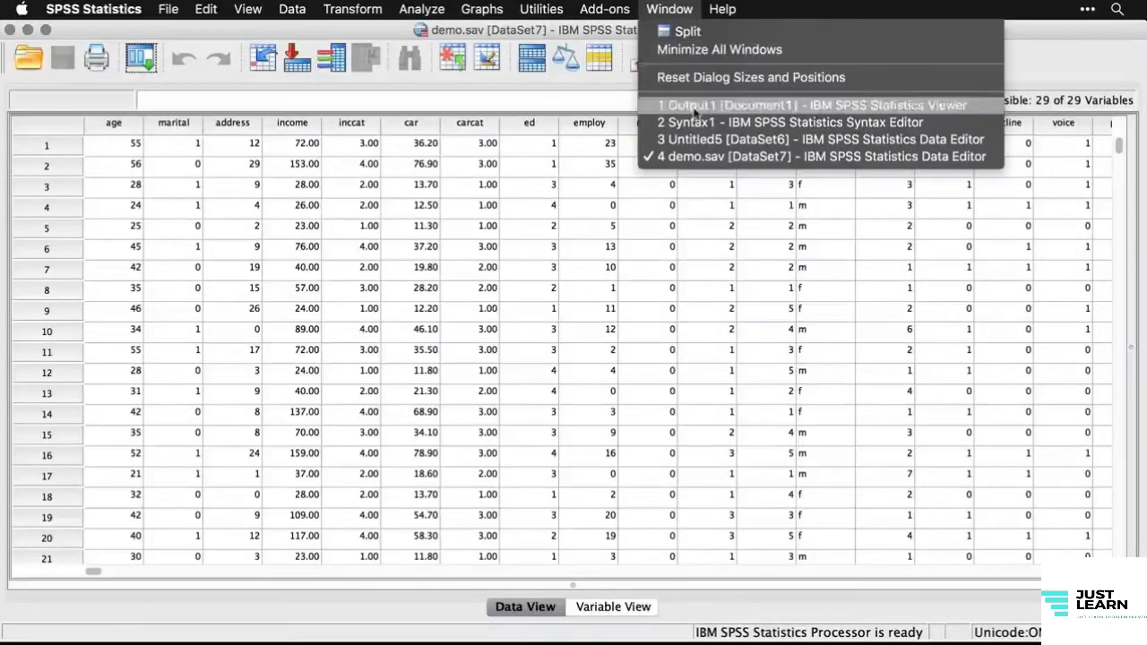
pyautogui.click(695, 141)
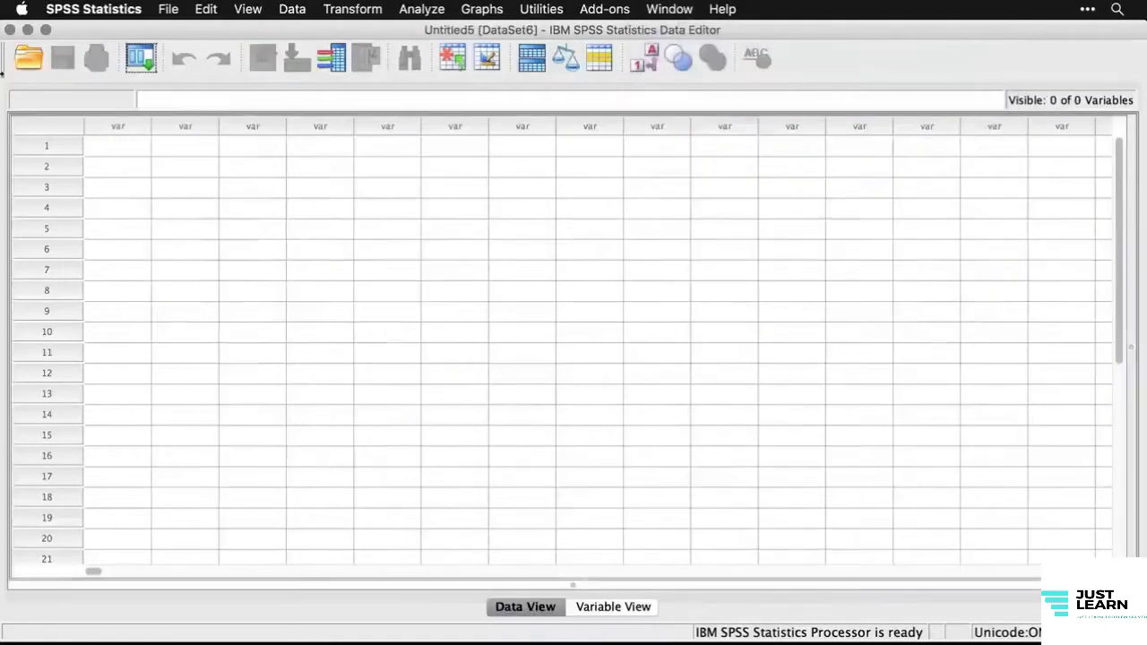
pyautogui.click(10, 29)
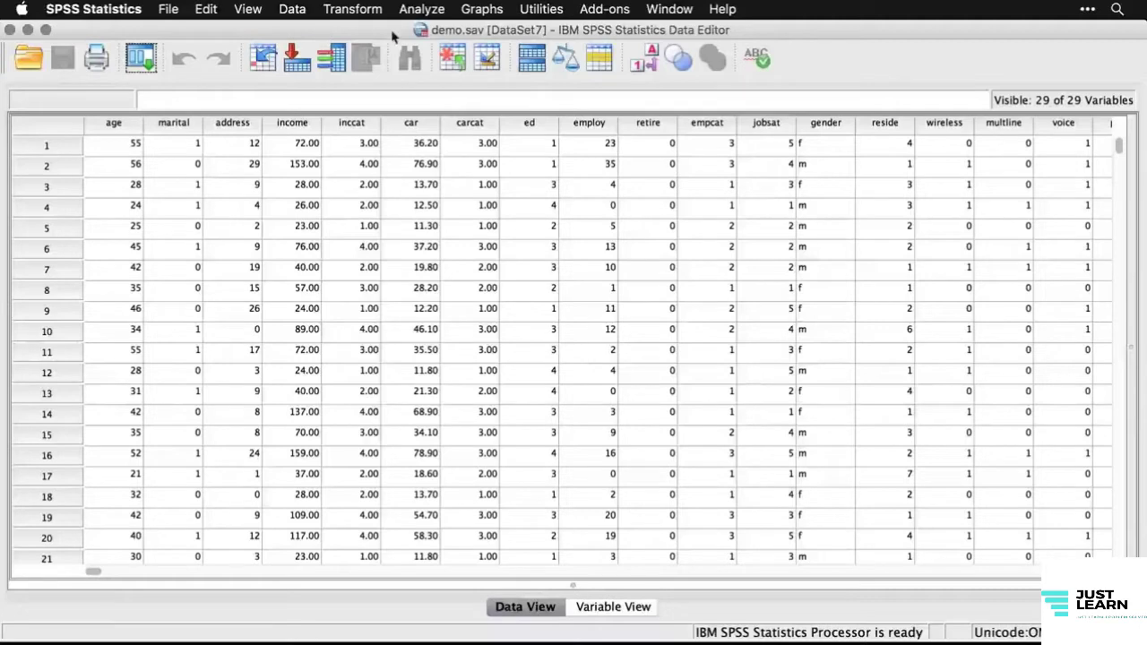
# - Run Explore with Level of education as the dependent variable and look through its tables and plots in the enlarged output window
pyautogui.click(422, 9)
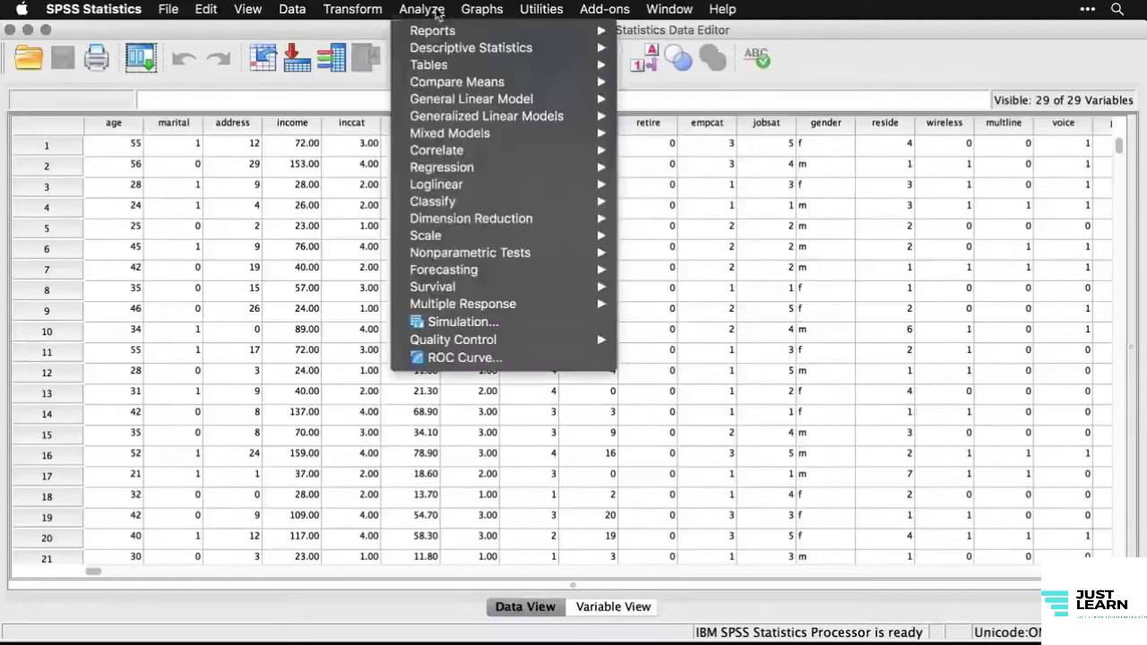
pyautogui.moveTo(448, 48)
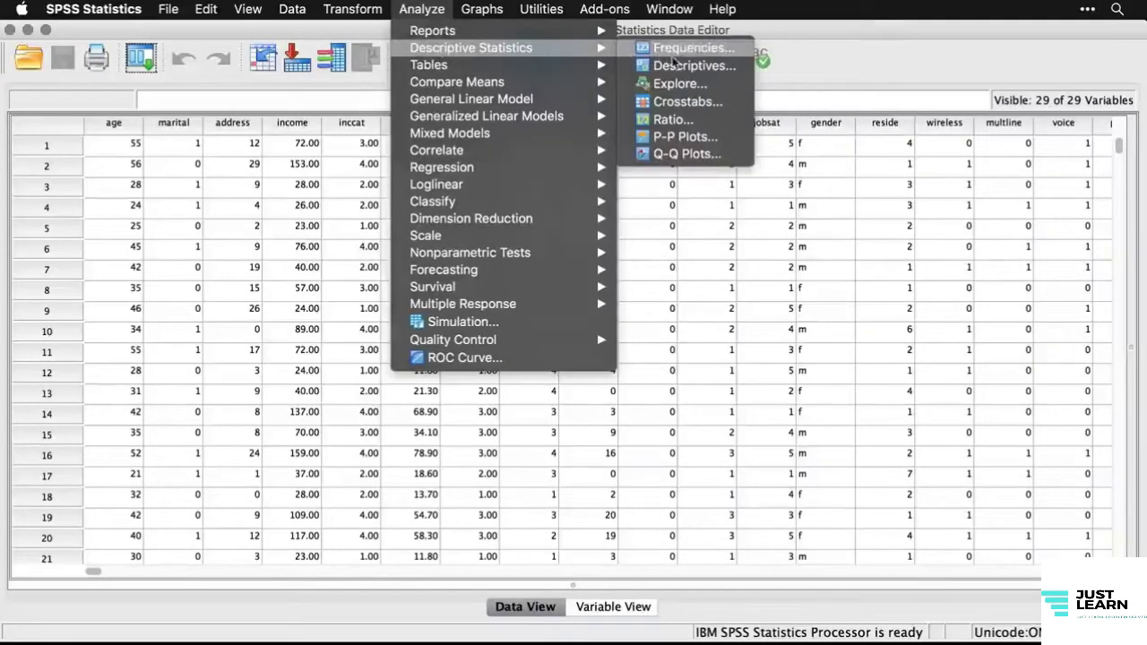
pyautogui.click(678, 84)
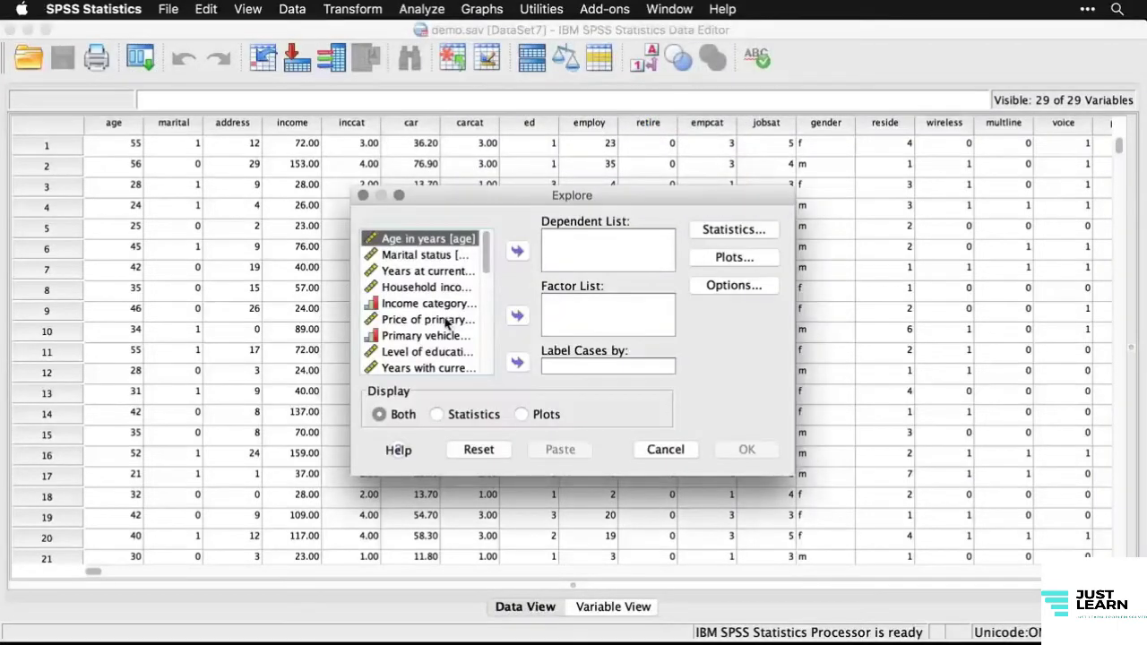
pyautogui.click(439, 351)
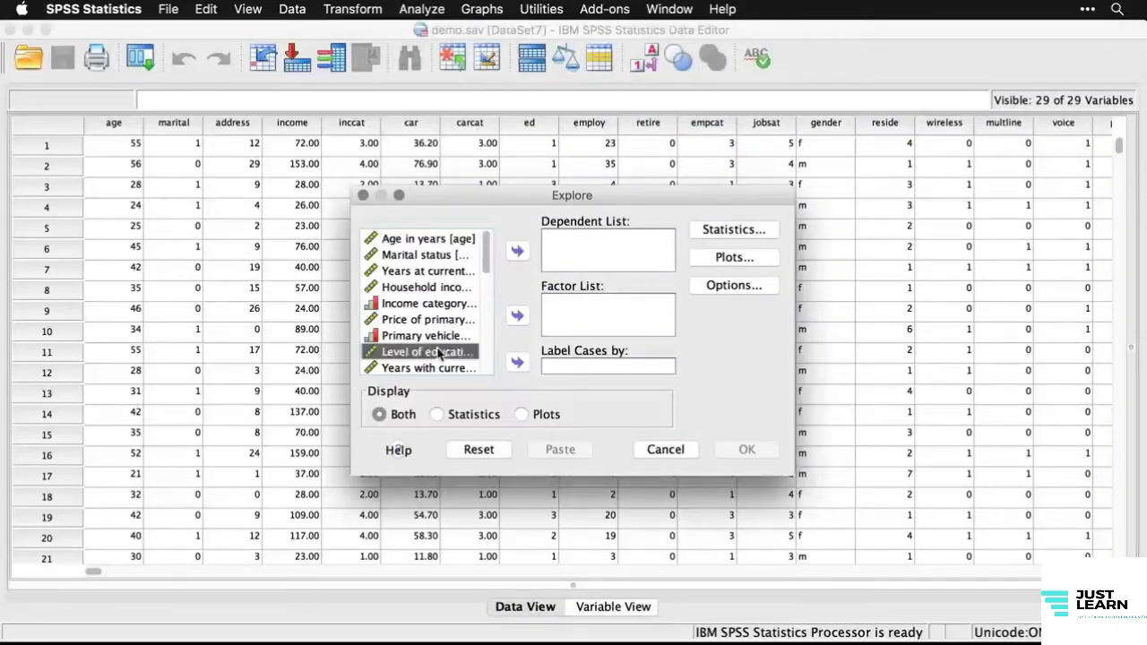
pyautogui.click(517, 251)
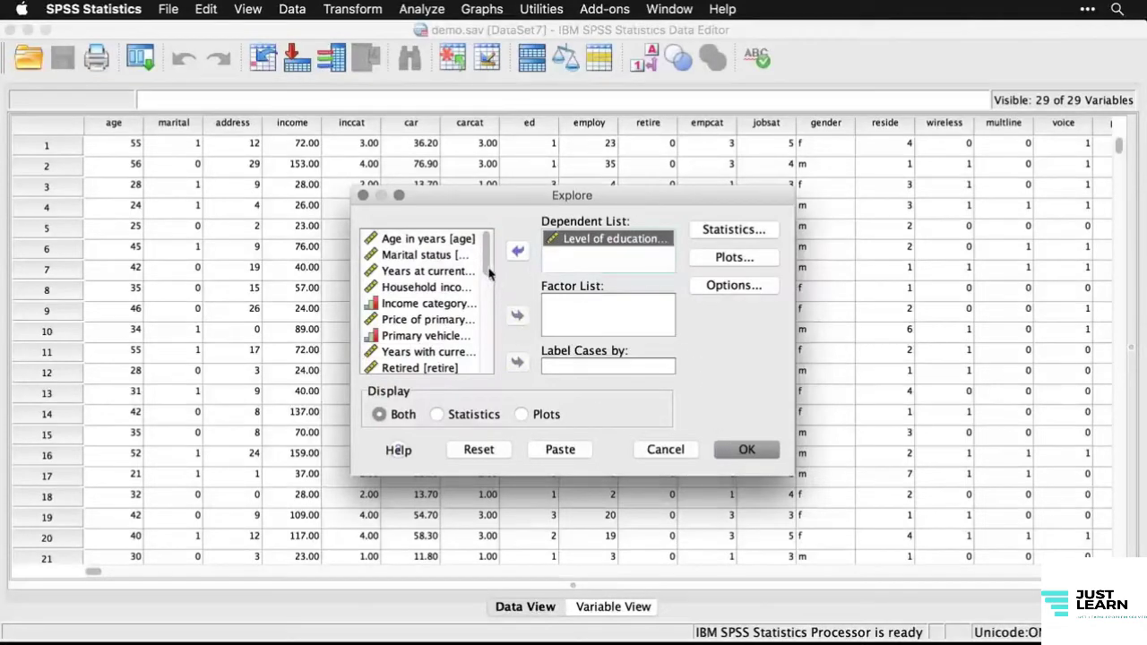
pyautogui.moveTo(489, 272); pyautogui.dragTo(490, 370)
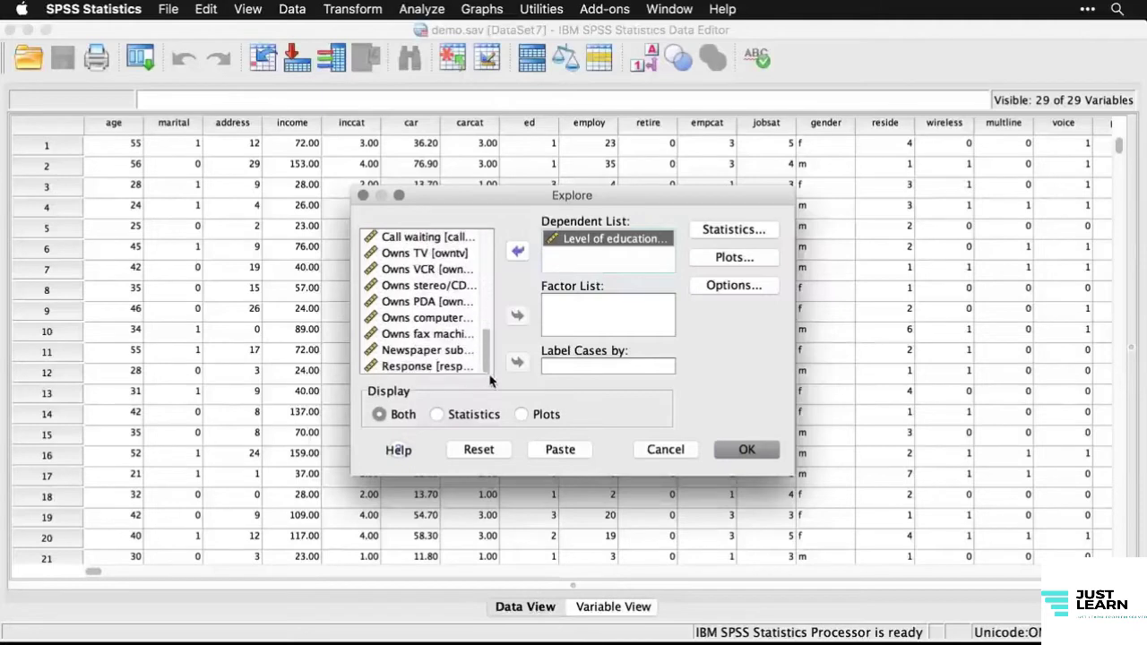
pyautogui.click(749, 453)
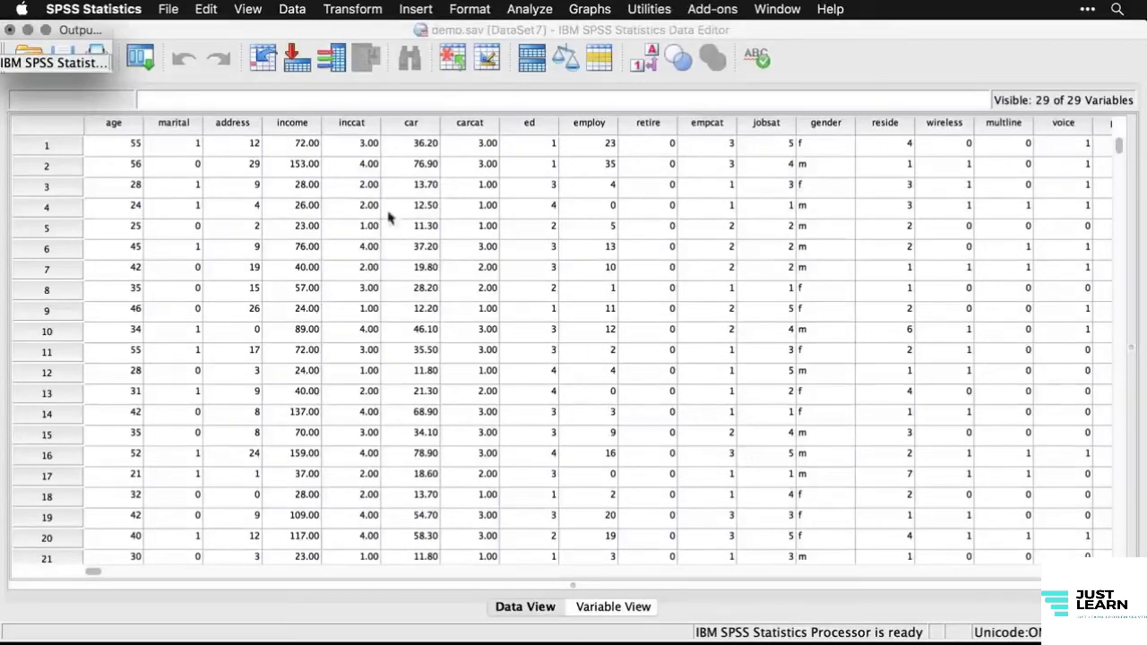
pyautogui.doubleClick(87, 33)
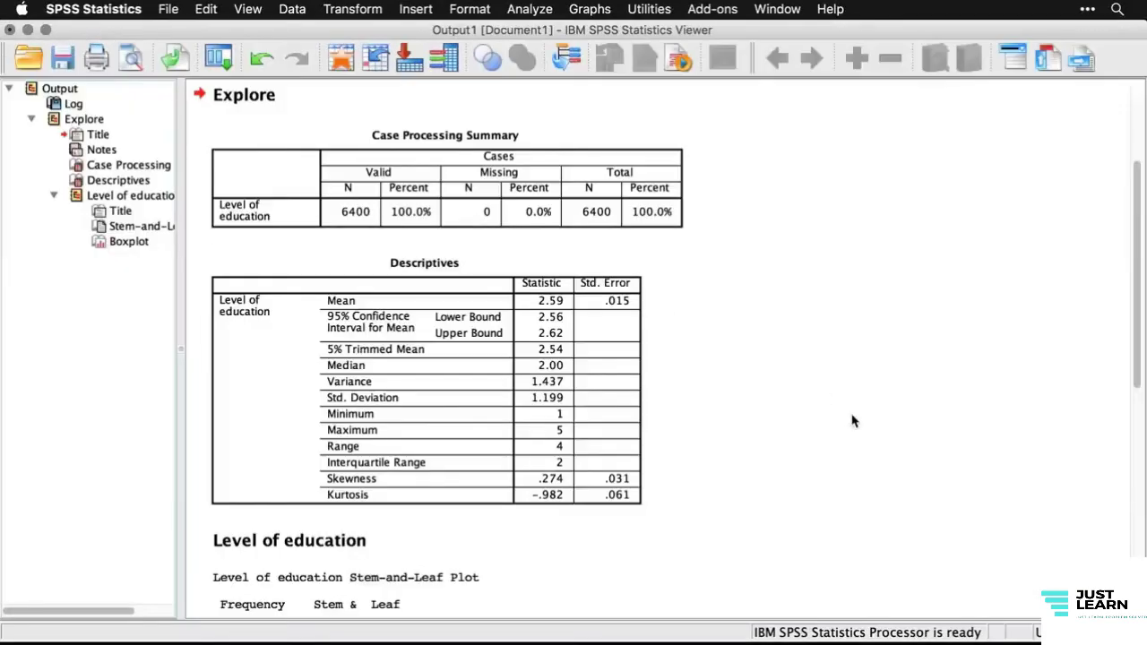
pyautogui.scroll(-15, 852, 421)
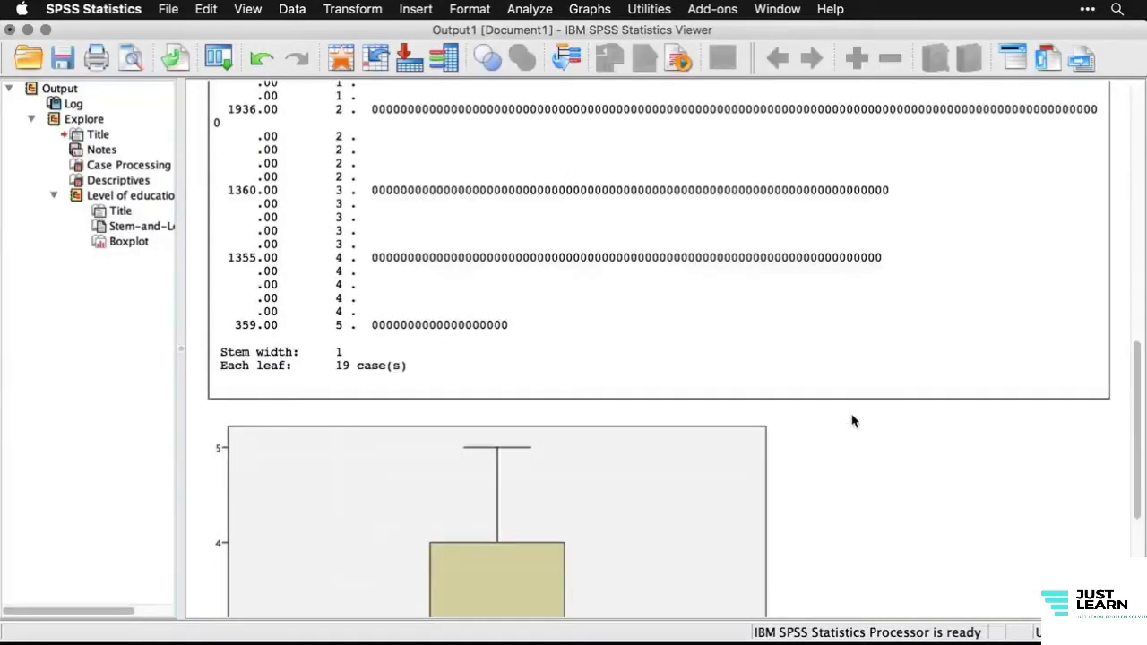
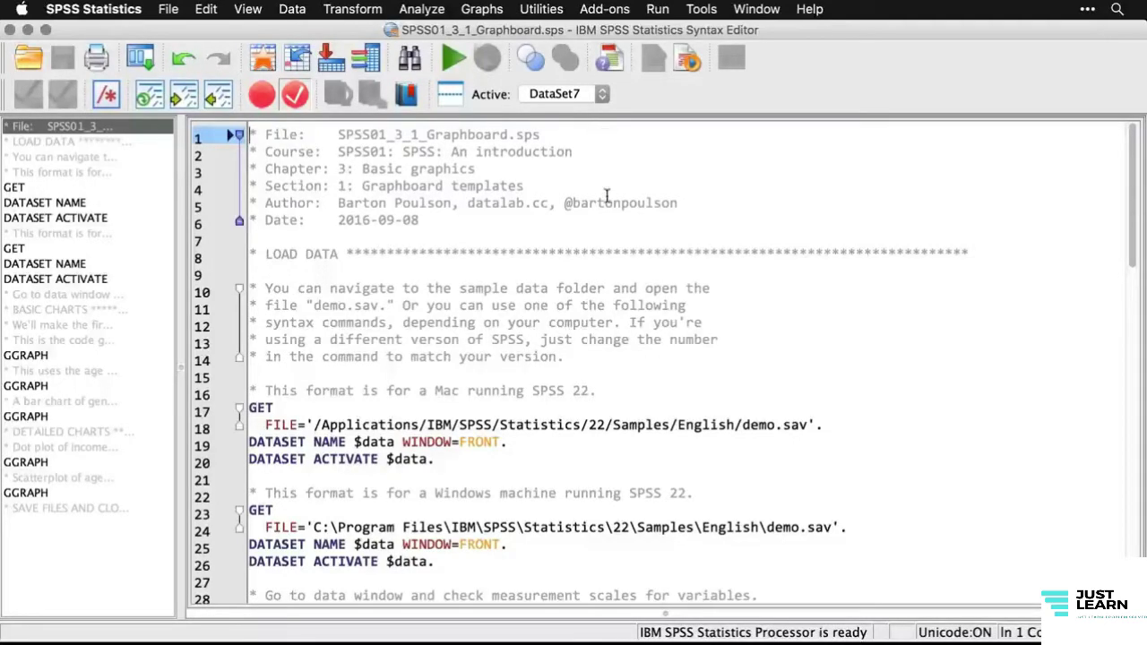
# - Run the Mac SPSS 22 GET, DATASET NAME and DATASET ACTIVATE commands in SPSS01_3_1_Graphboard.sps to load demo.sav
pyautogui.scroll(-2, 598, 228)
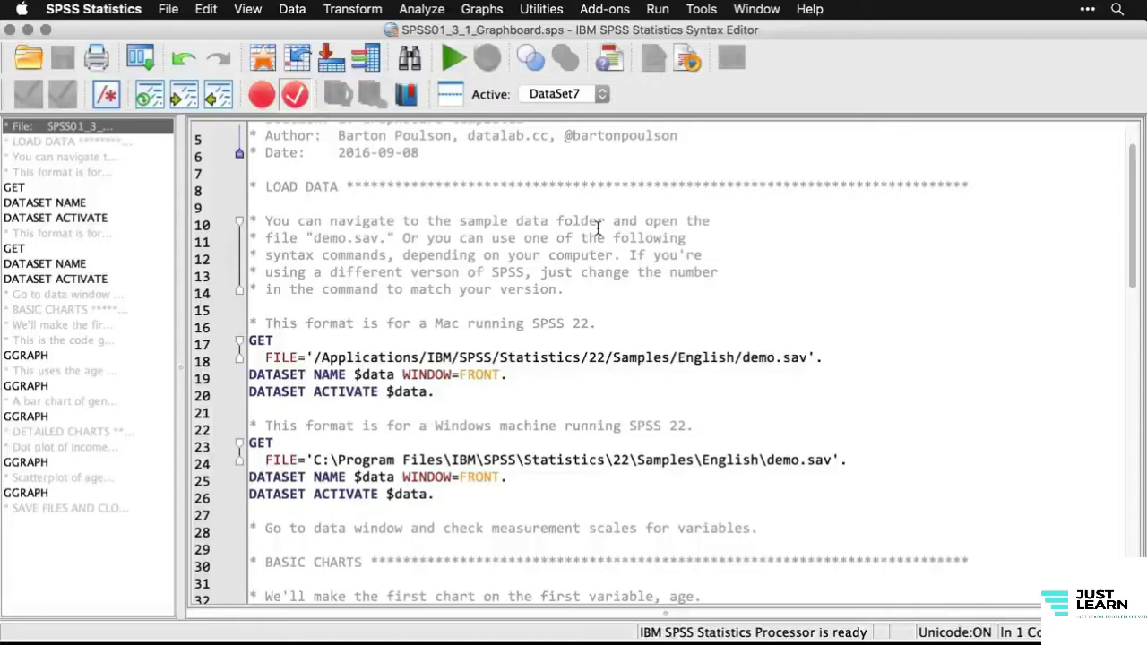
pyautogui.doubleClick(596, 358)
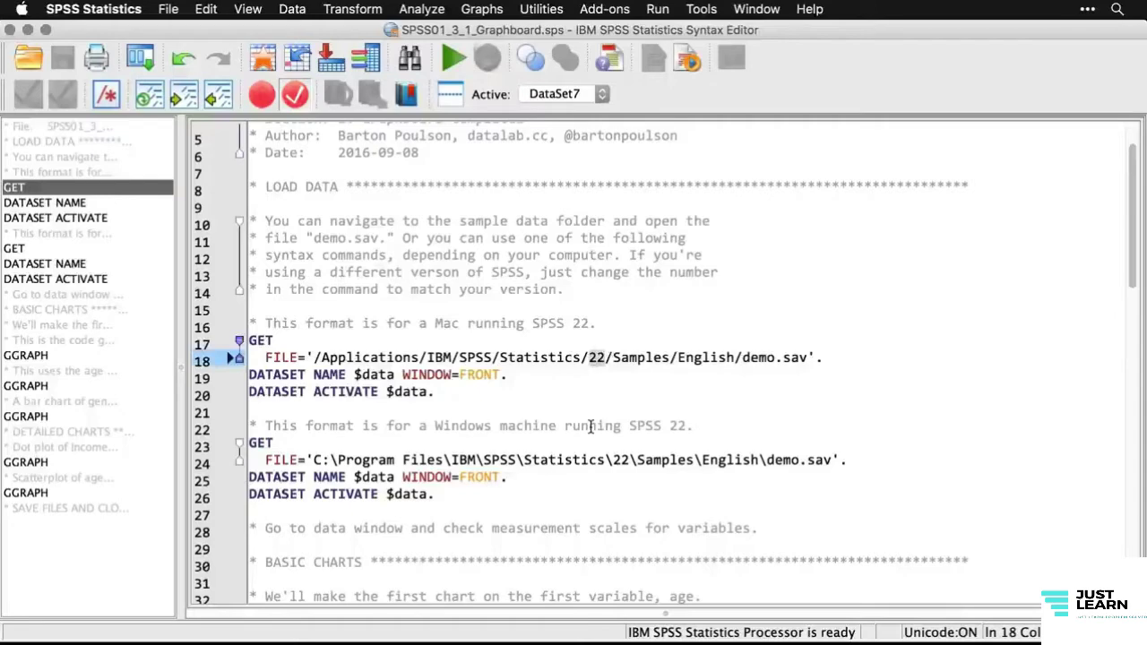
pyautogui.moveTo(436, 391)
pyautogui.mouseDown()
pyautogui.moveTo(335, 383)
pyautogui.moveTo(251, 339)
pyautogui.mouseUp()
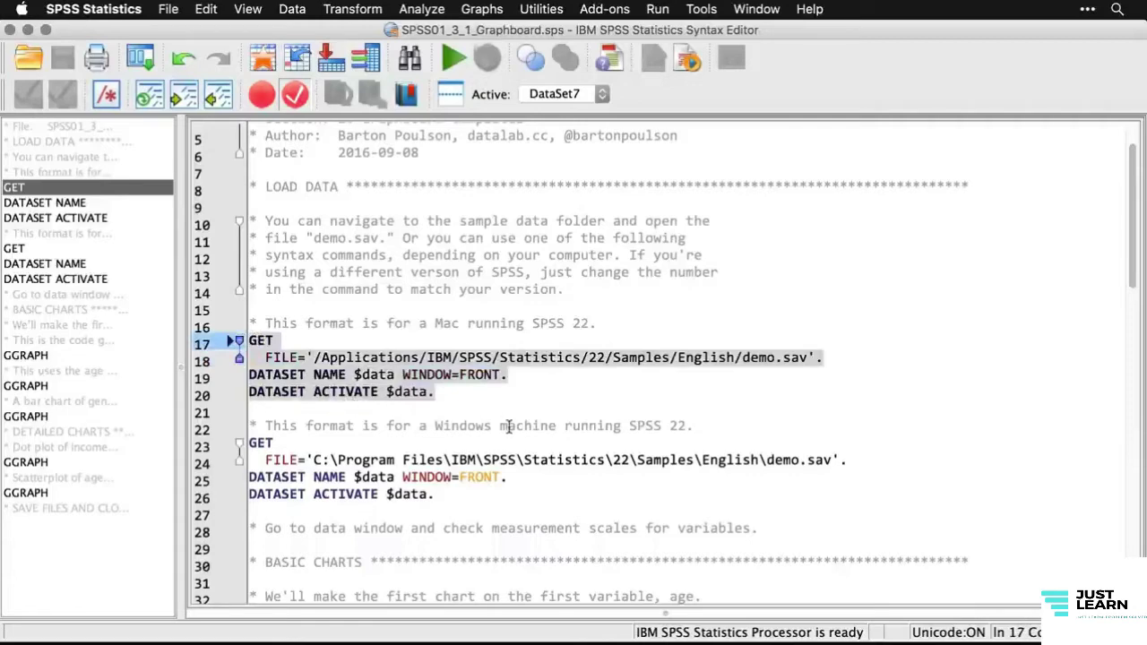
pyautogui.press('super+r')
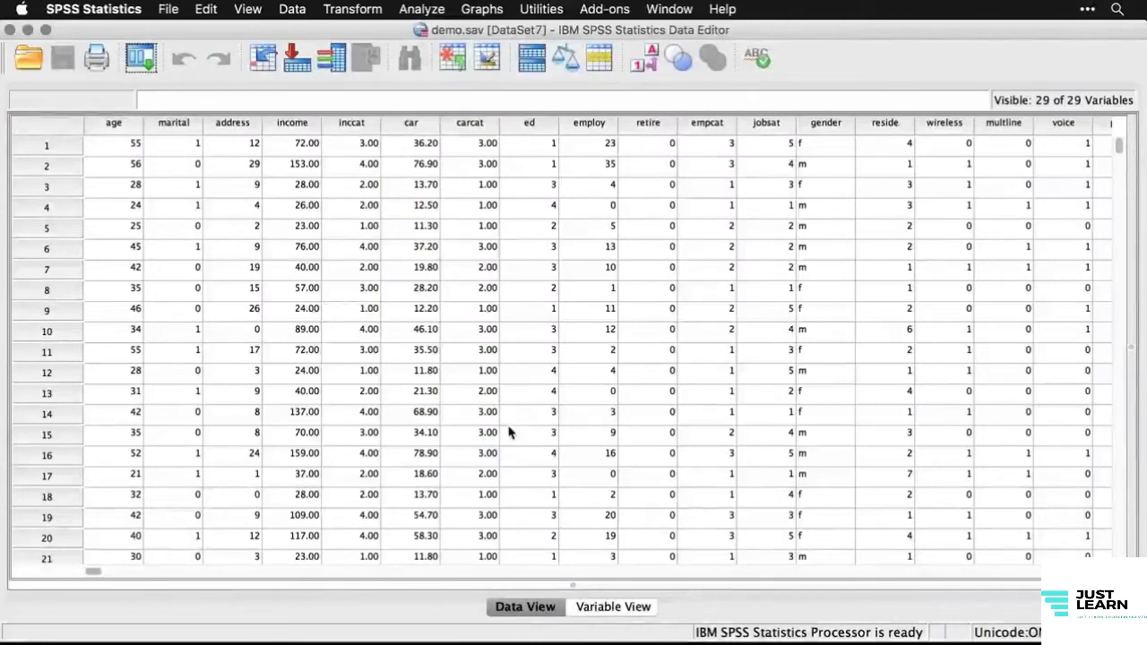
# - Check the variables' measurement levels in the variable definitions, including the choices offered for gender, and return to the data grid
pyautogui.click(613, 609)
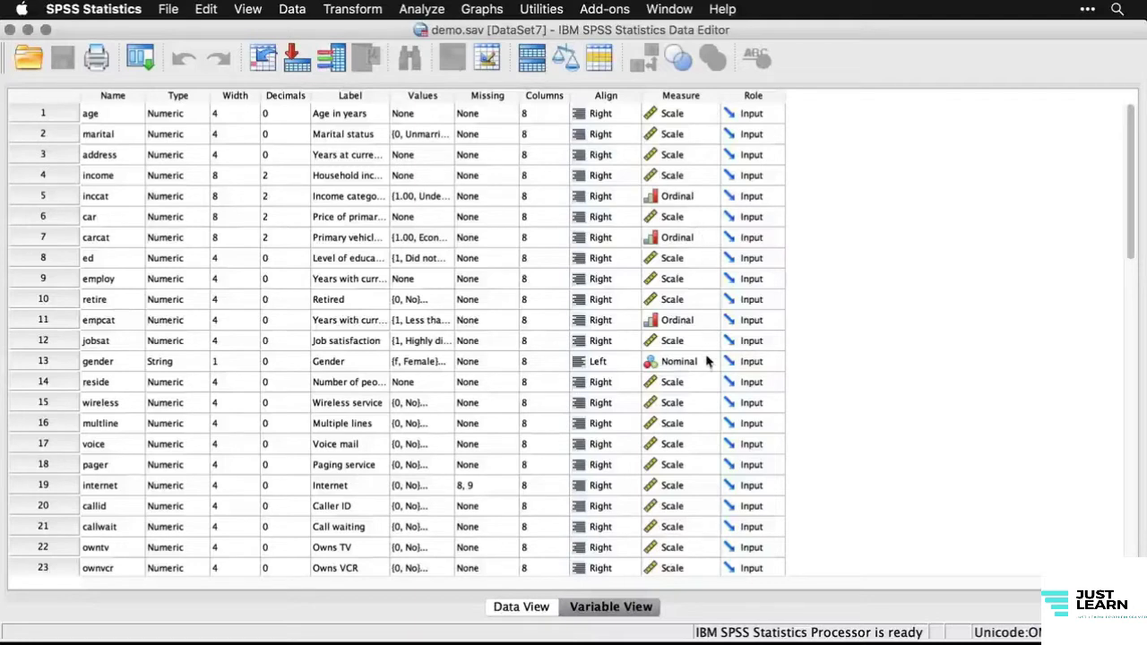
pyautogui.scroll(-3, 706, 363)
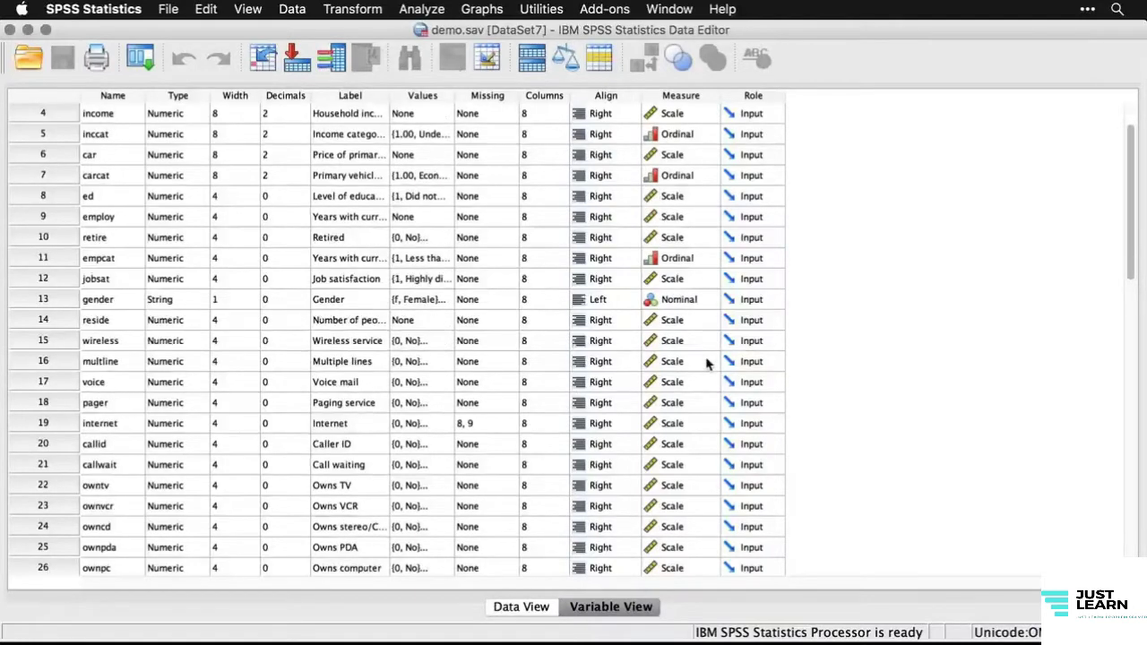
pyautogui.click(701, 301)
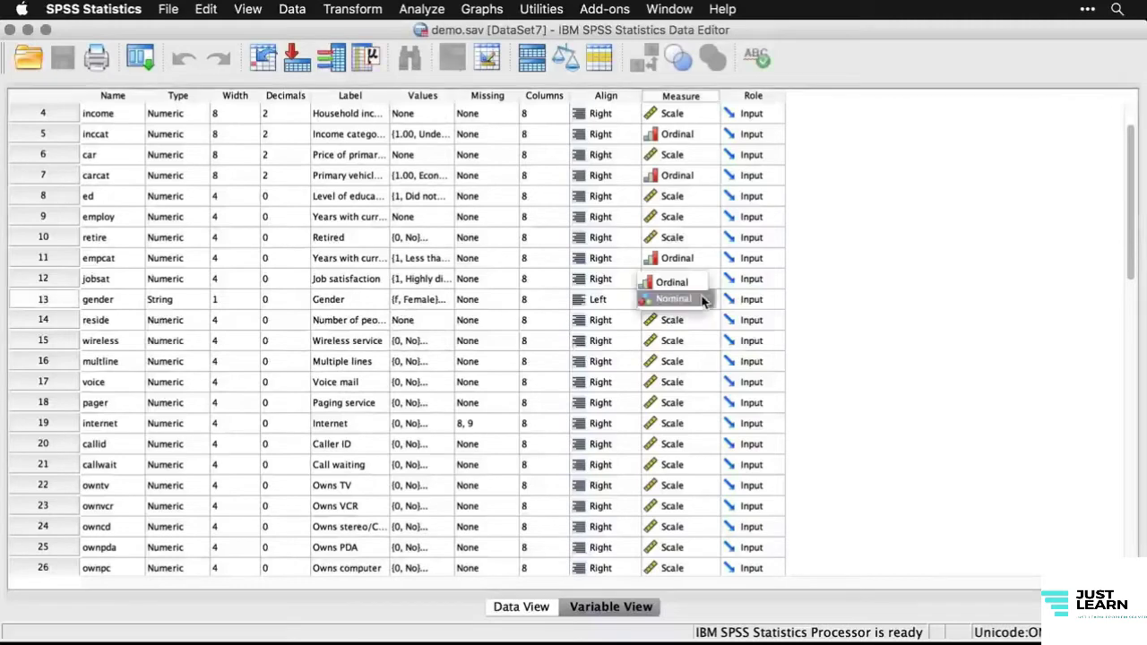
pyautogui.click(848, 305)
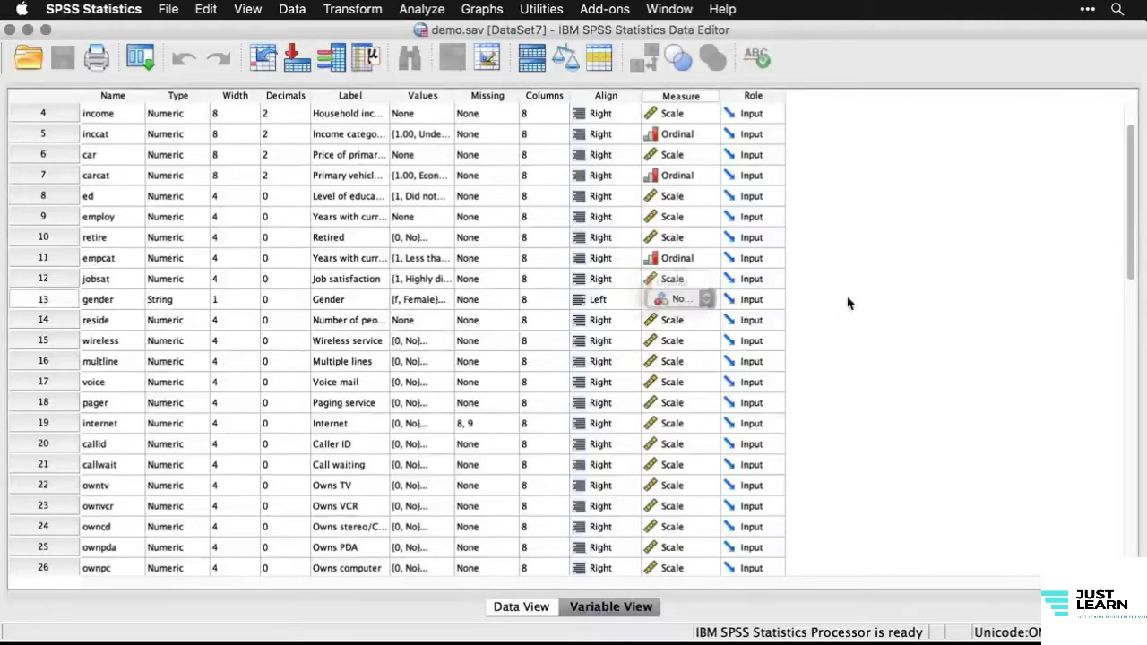
pyautogui.click(537, 613)
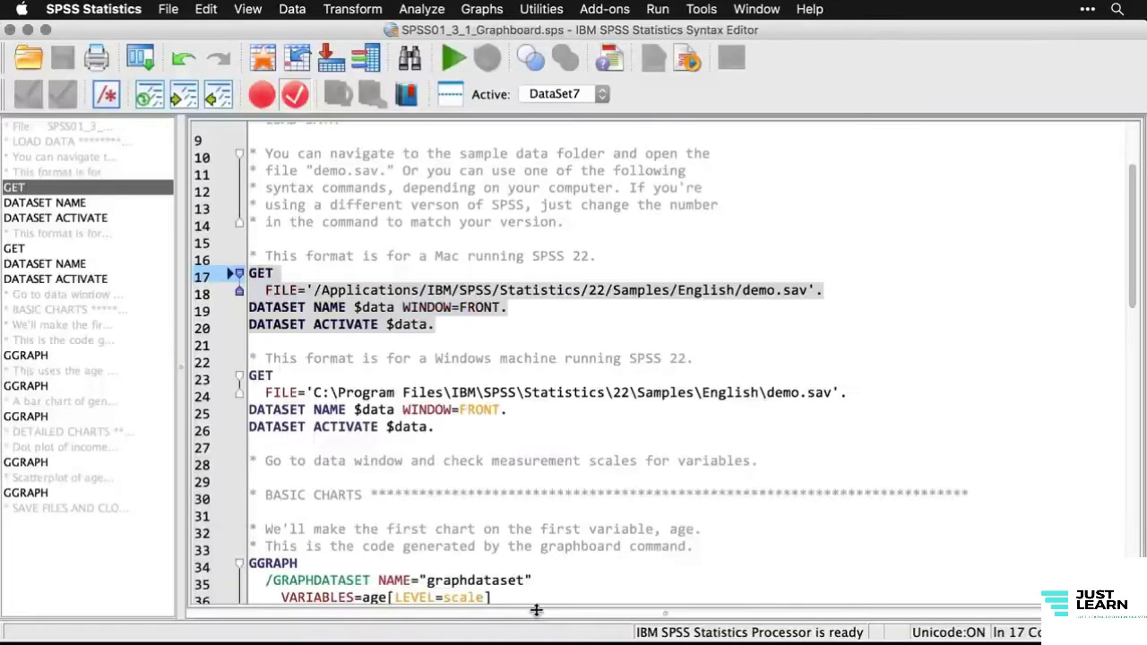
# - Create a Graphboard Dot Plot of Age in years and view the chart in the output
pyautogui.scroll(-5, 716, 499)
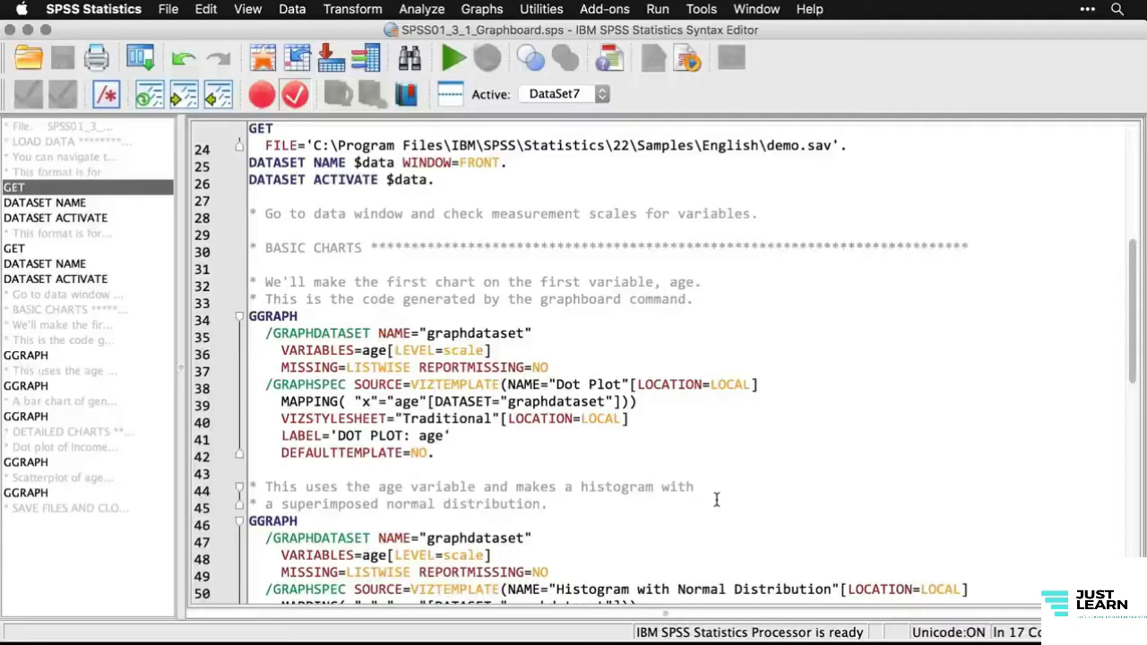
pyautogui.click(484, 10)
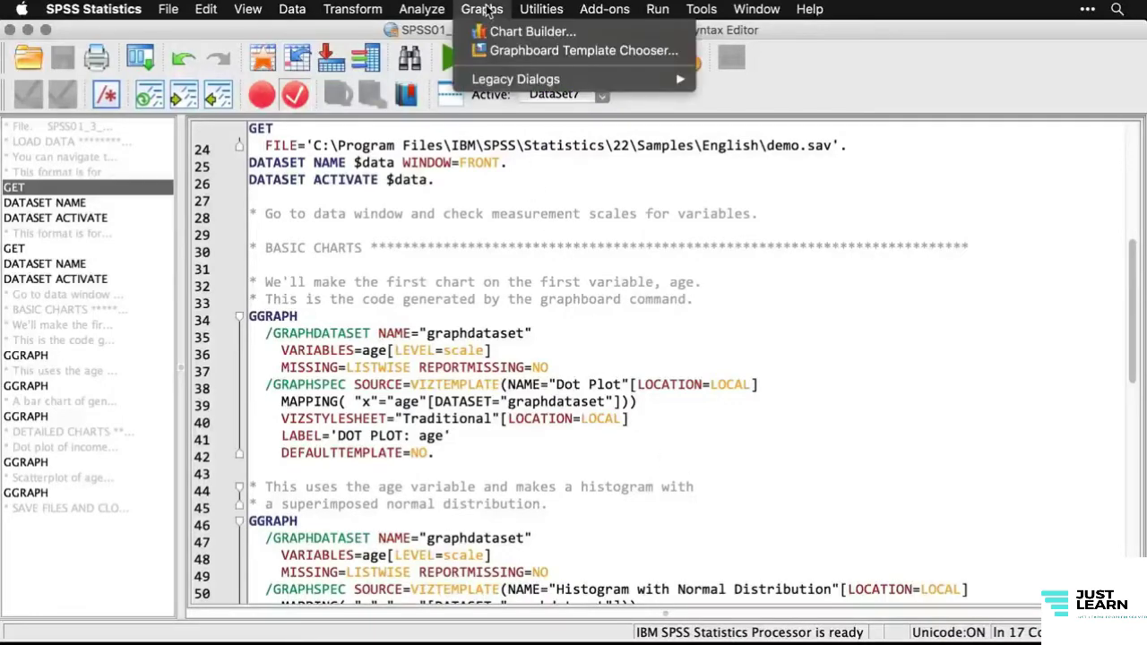
pyautogui.click(521, 49)
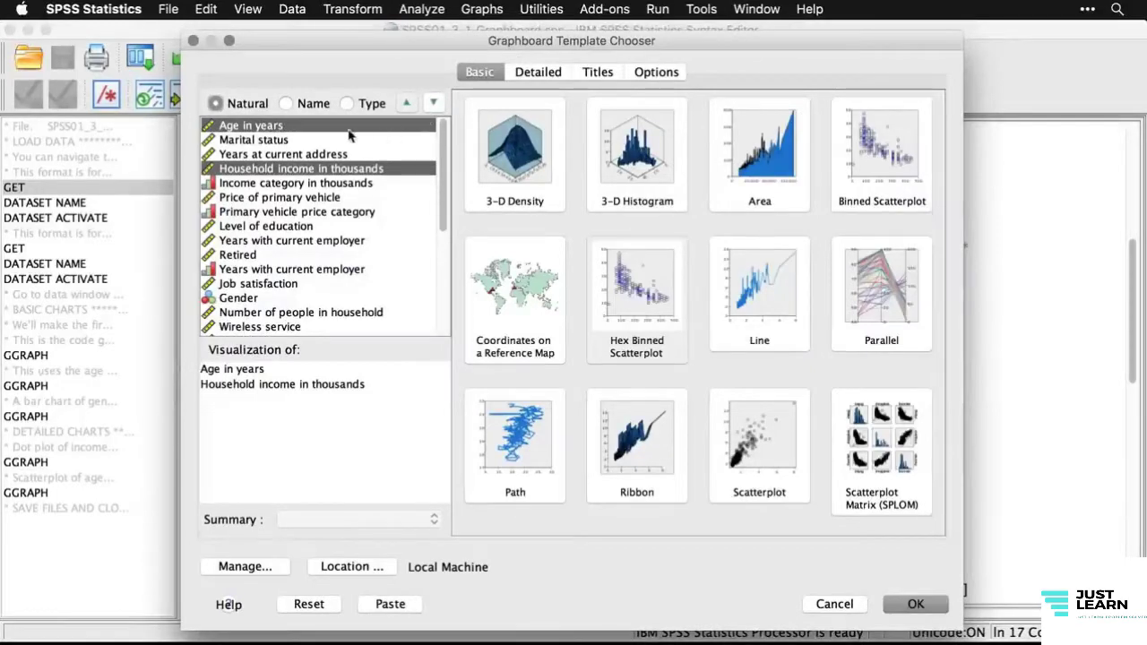
pyautogui.click(305, 128)
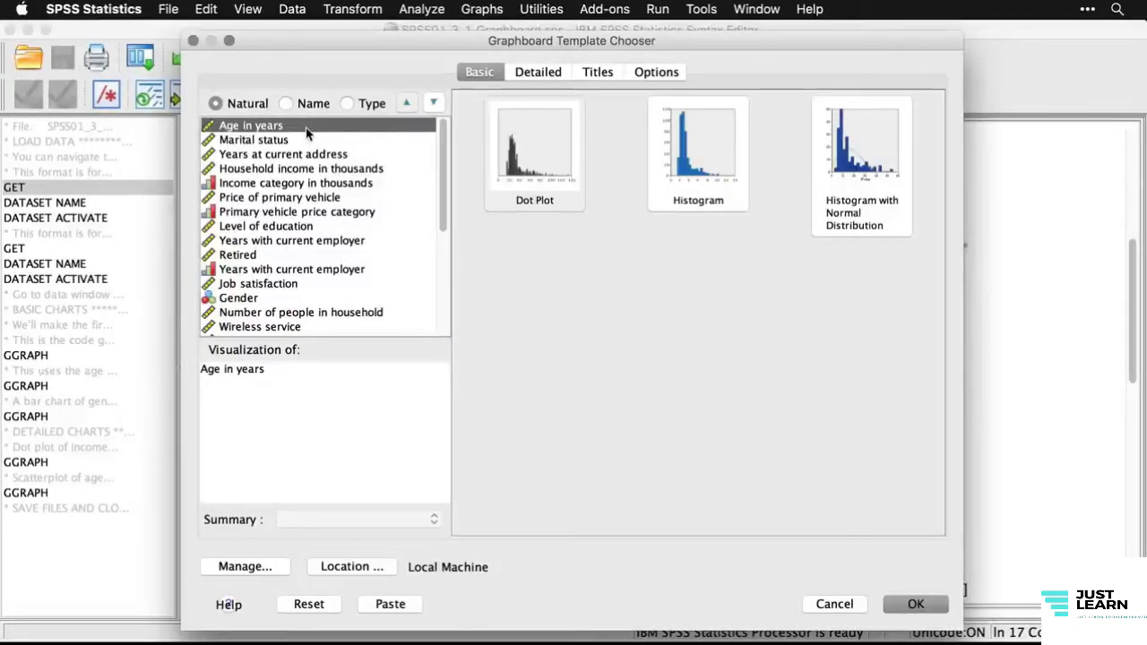
pyautogui.click(526, 161)
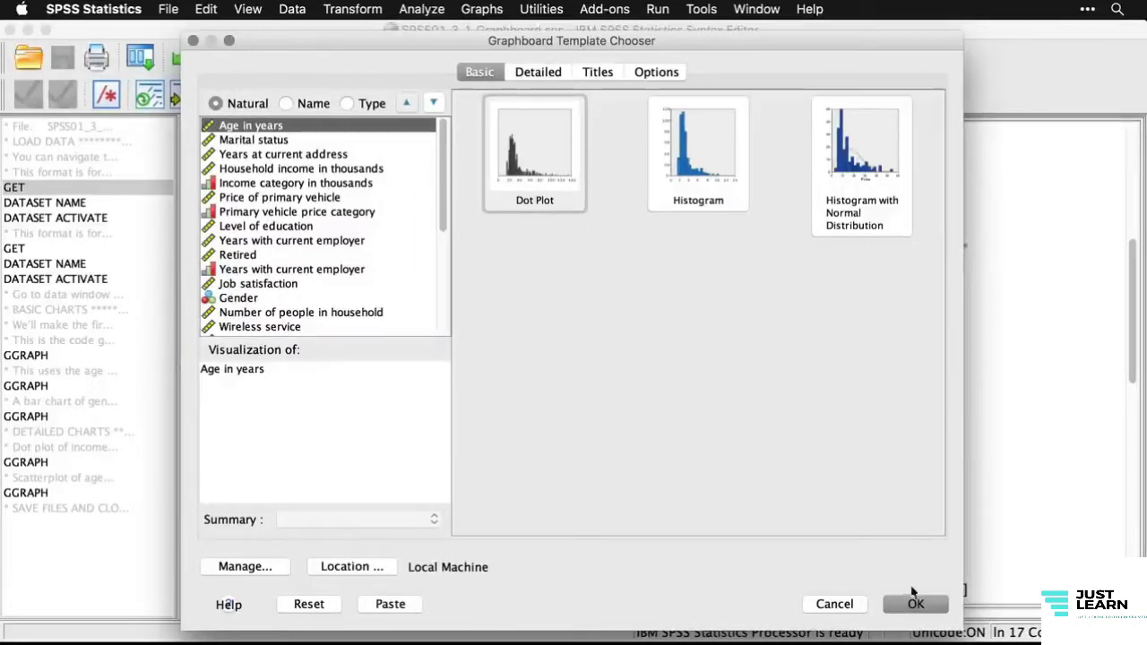
pyautogui.click(915, 600)
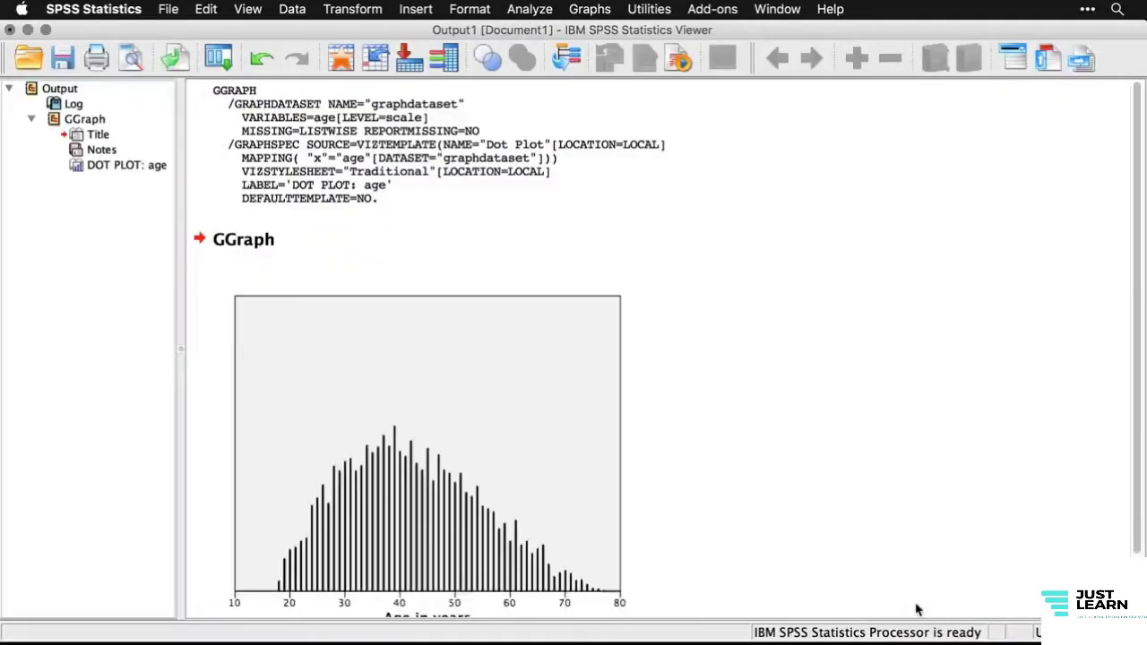
pyautogui.scroll(-2, 915, 609)
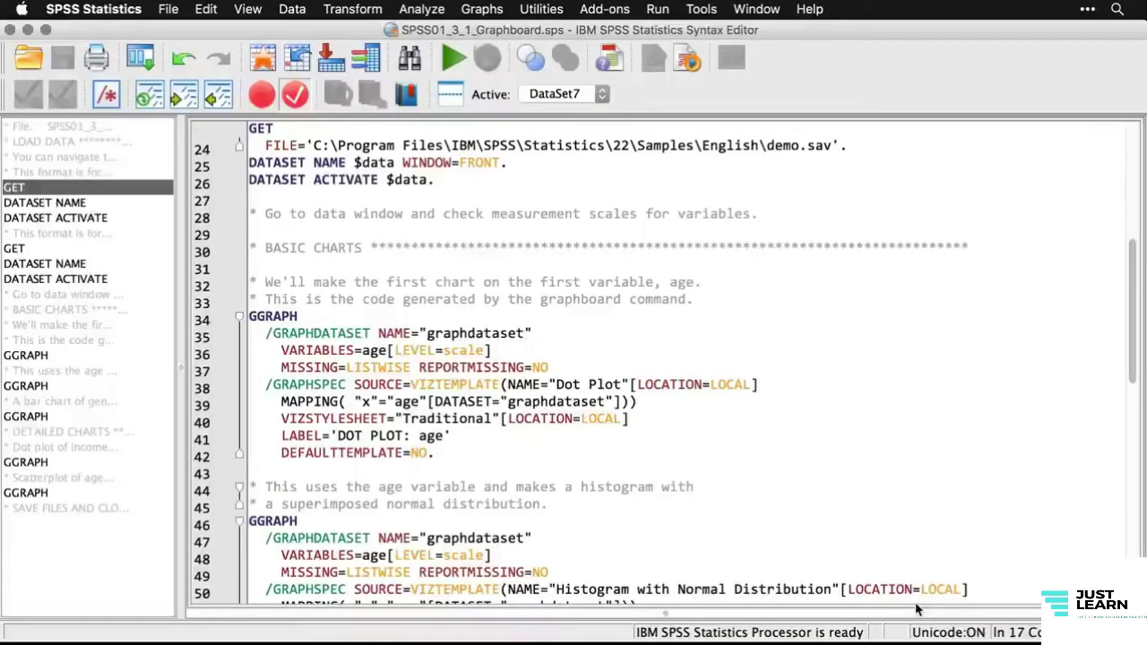
# - Create a Graphboard Histogram with Normal Distribution for Age in years and view it in the output
pyautogui.scroll(-3, 856, 469)
pyautogui.scroll(-1, 857, 470)
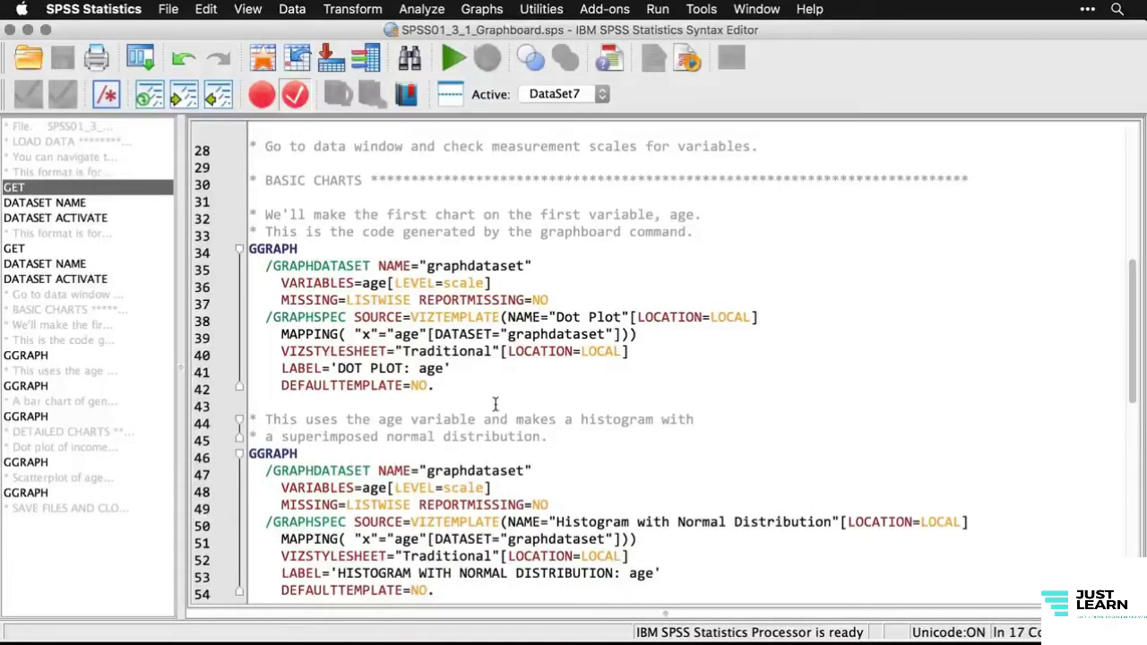
pyautogui.scroll(-4, 494, 405)
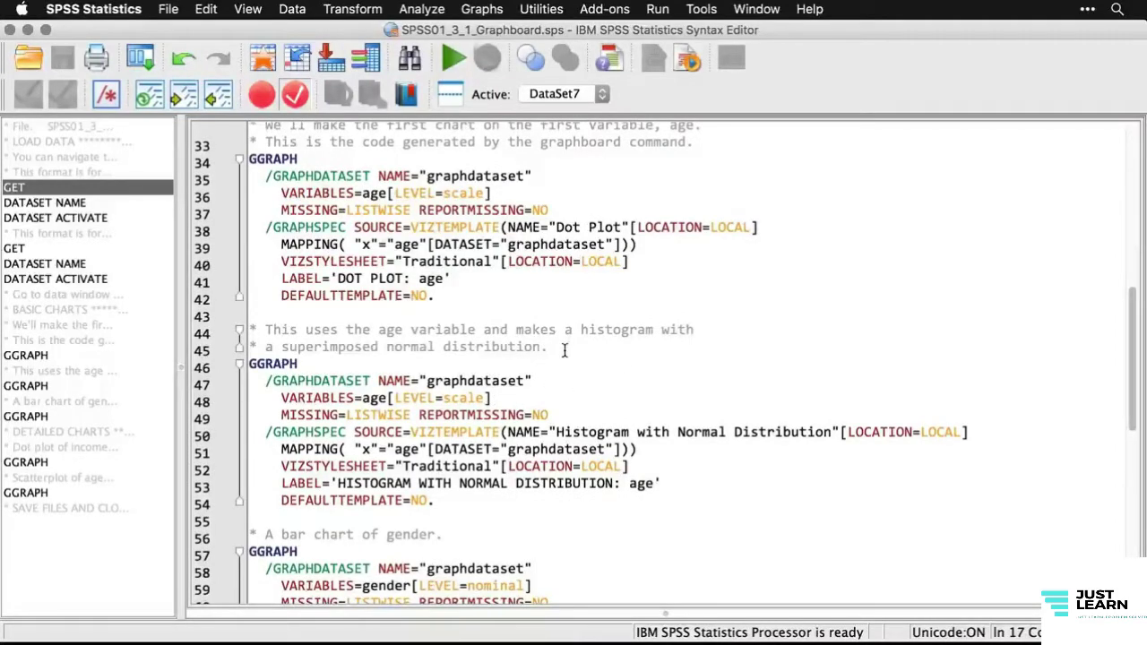
pyautogui.click(484, 11)
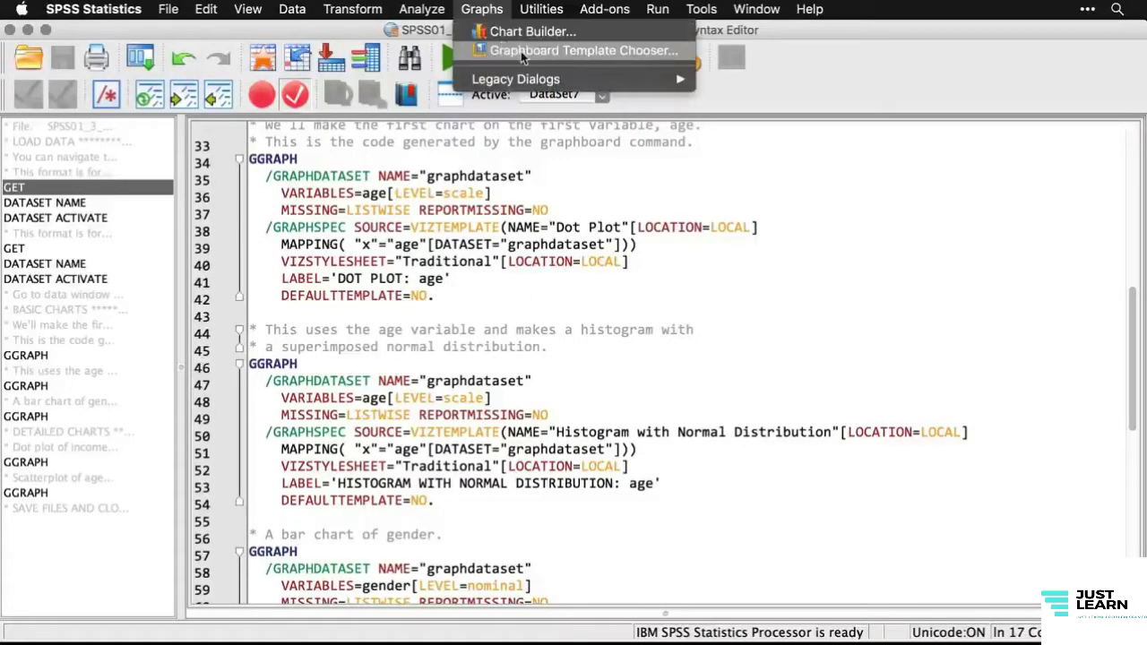
pyautogui.click(489, 50)
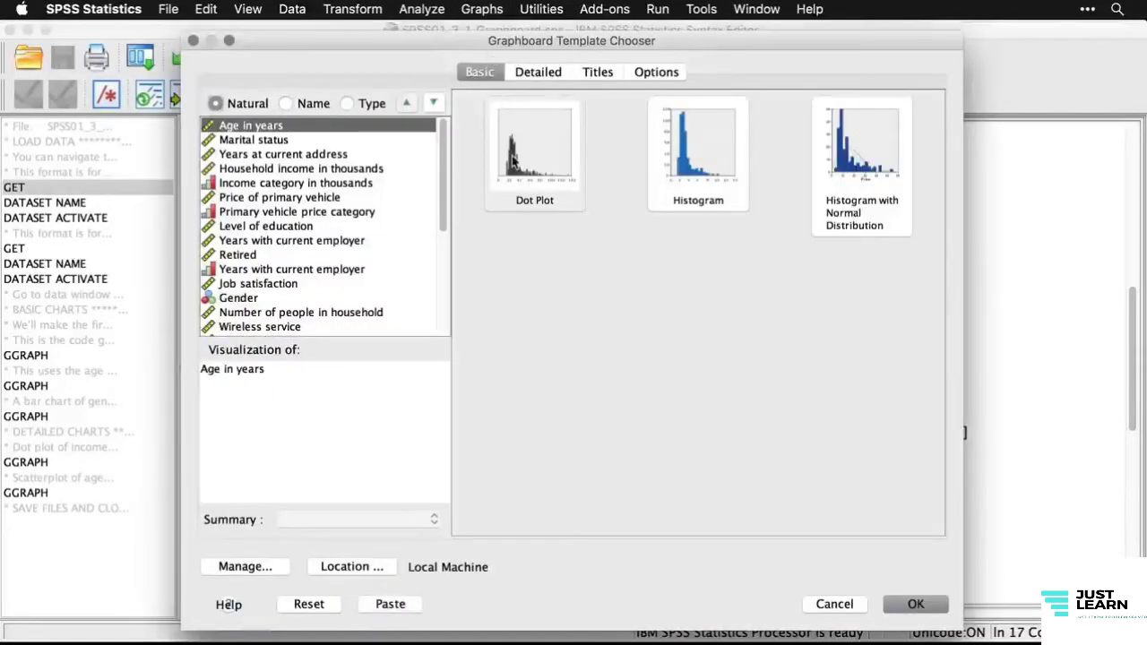
pyautogui.click(858, 173)
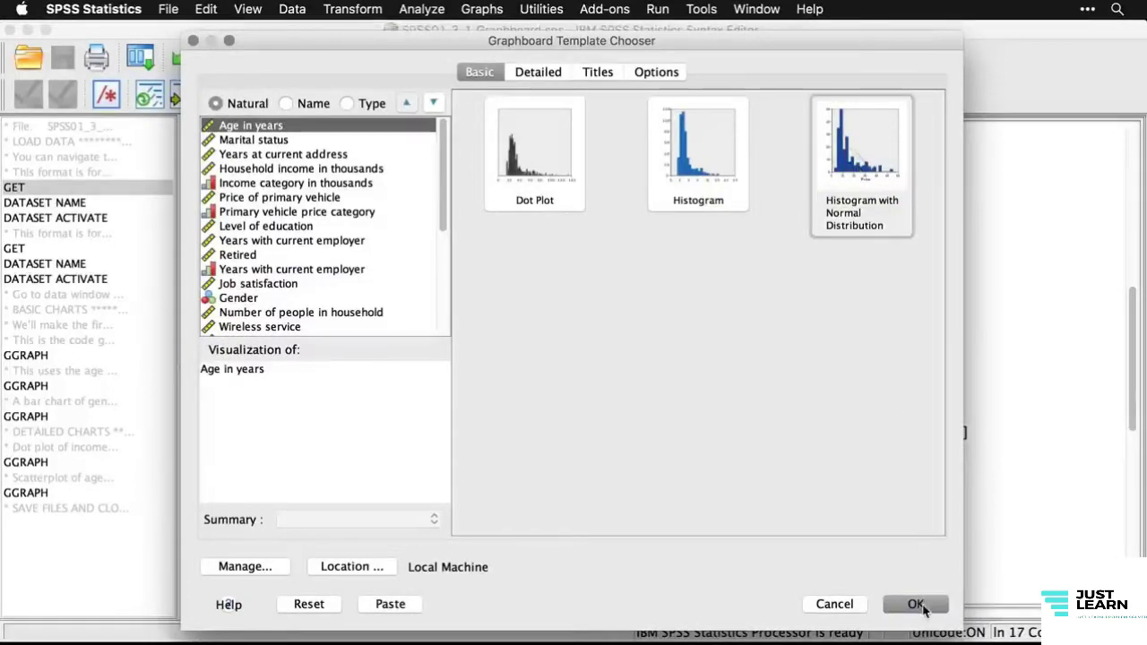
pyautogui.click(916, 606)
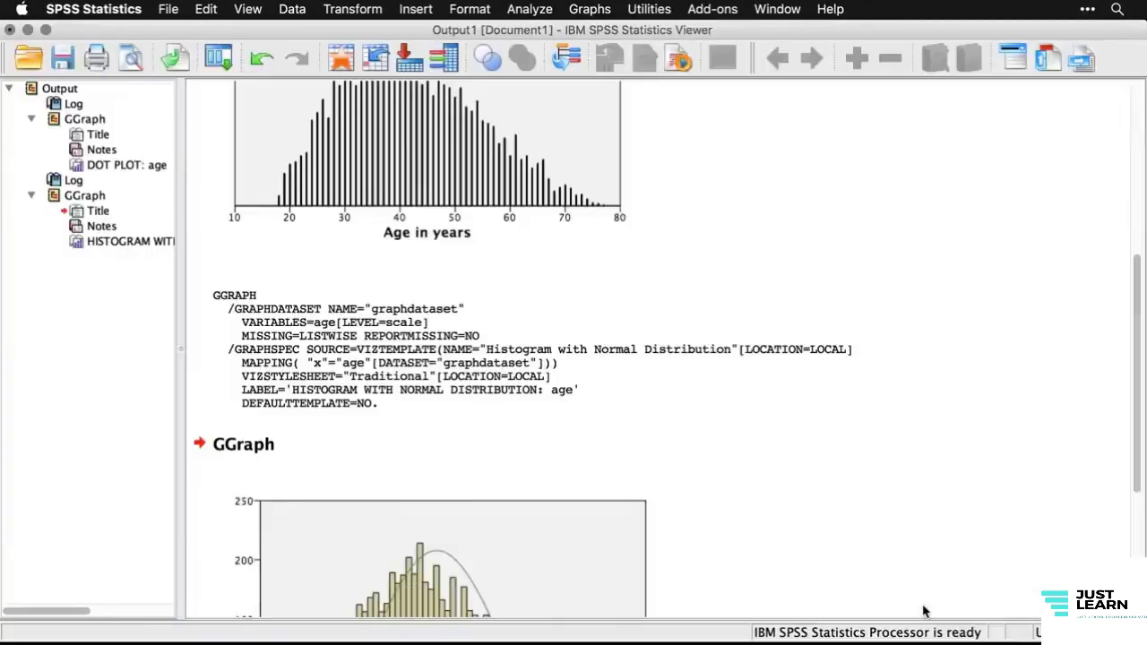
pyautogui.scroll(-5, 925, 611)
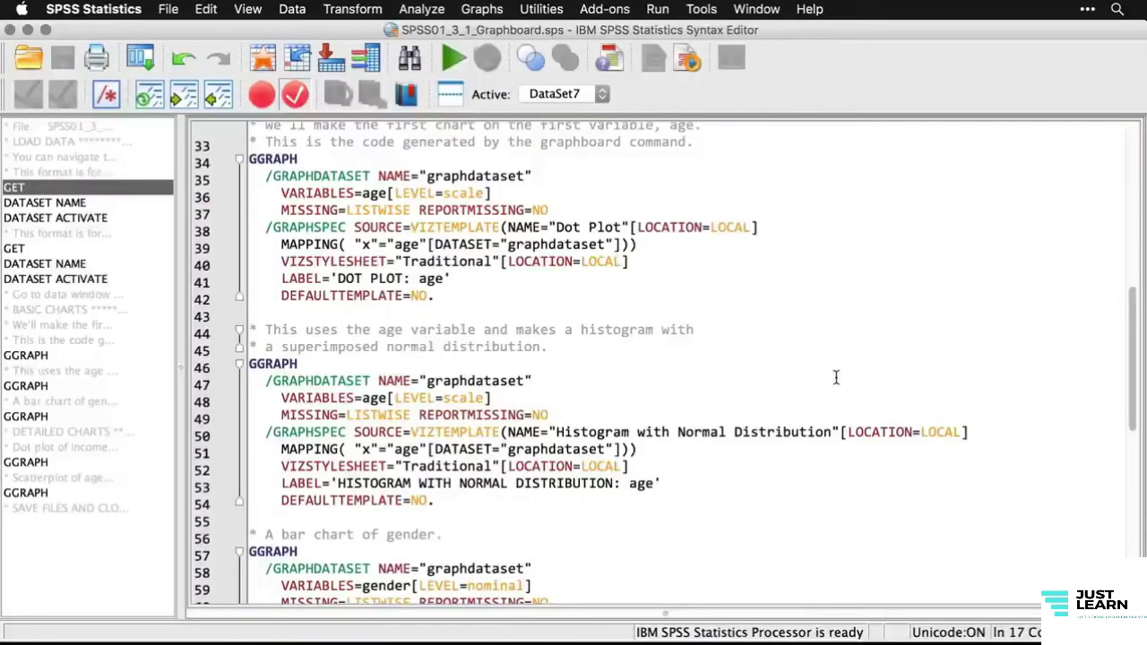
# - Create a Graphboard Bar of Counts chart for Gender and return to the syntax file
pyautogui.scroll(-5, 836, 377)
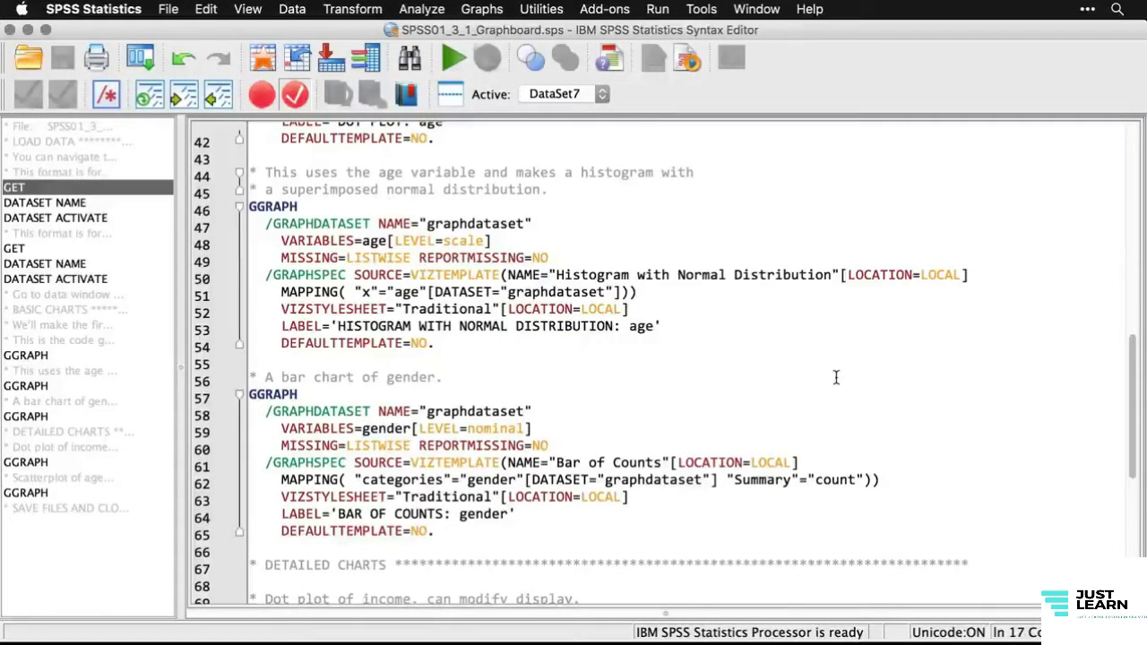
pyautogui.click(482, 9)
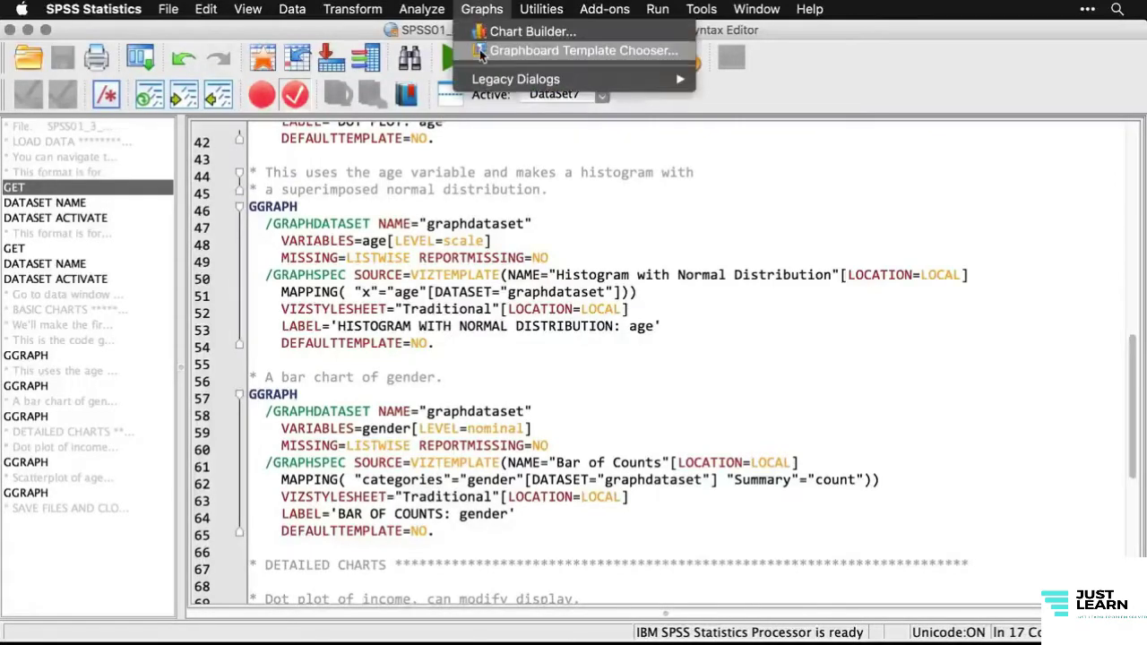
pyautogui.click(481, 52)
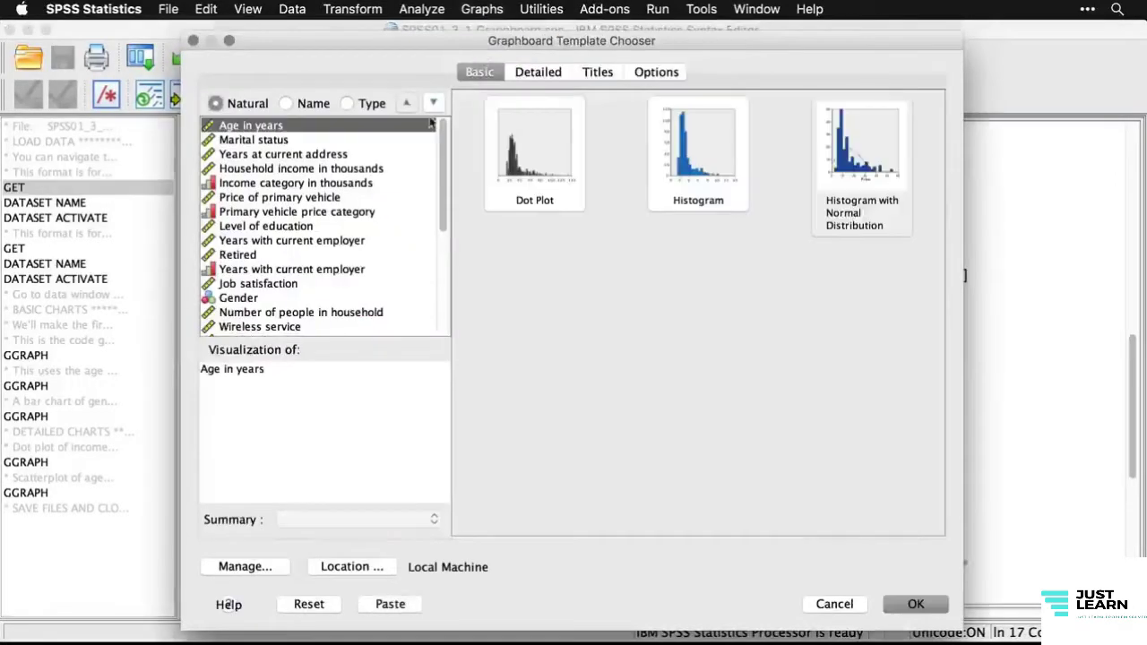
pyautogui.click(240, 302)
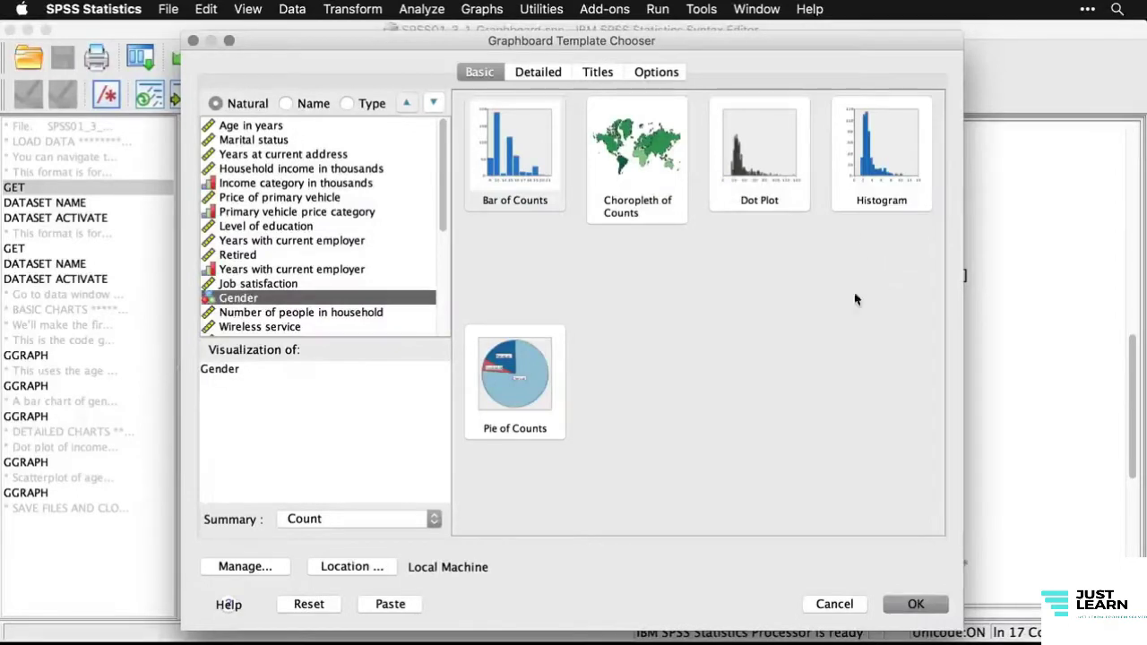
pyautogui.click(512, 164)
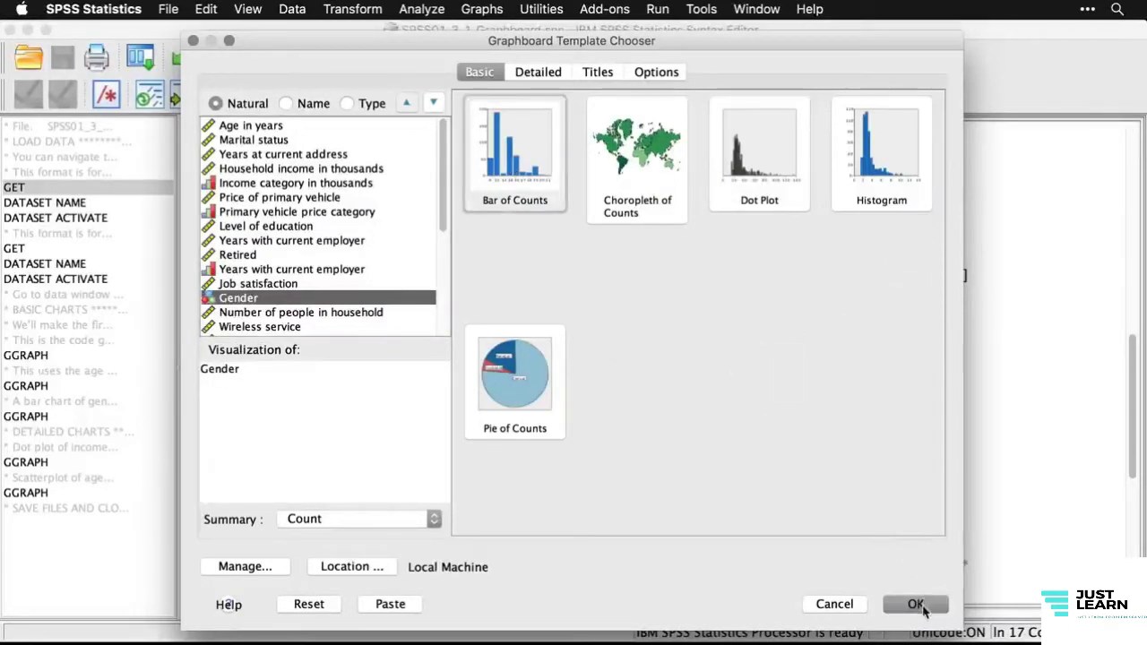
pyautogui.click(916, 605)
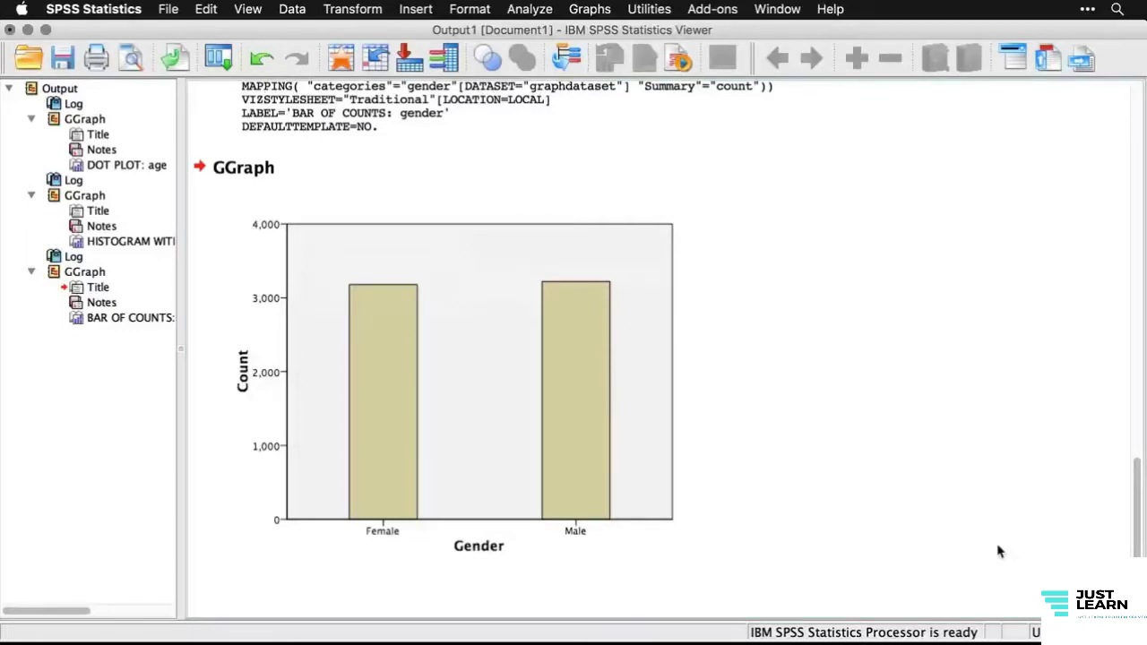
pyautogui.press('super+grave')
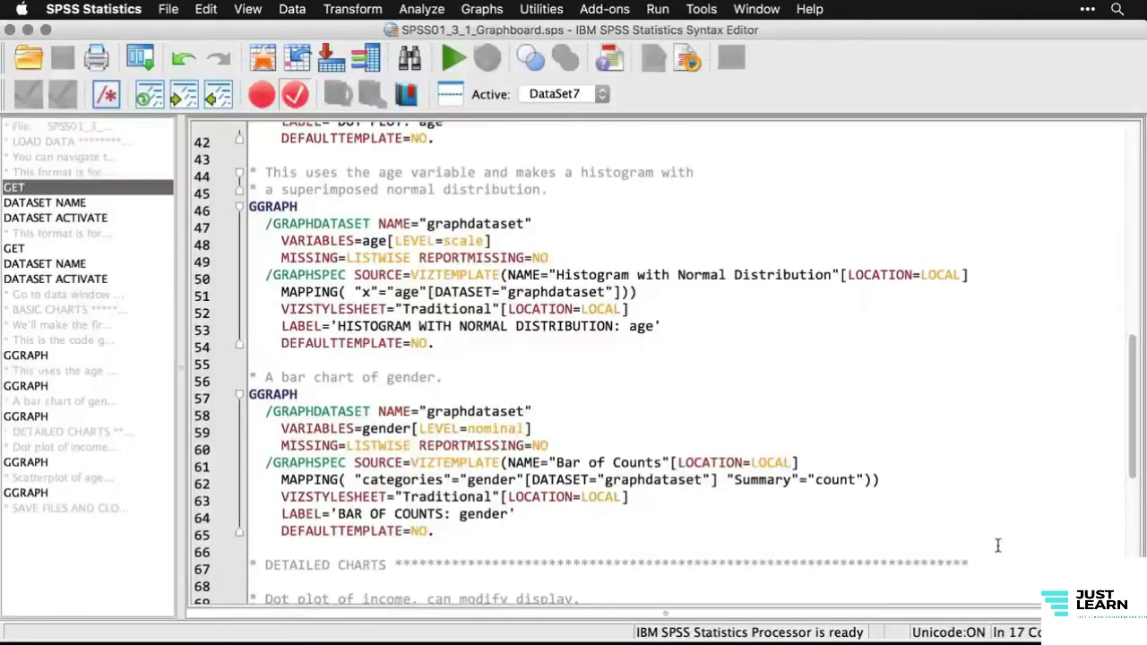
# - Set the visualization type to Dot Plot in the detailed settings of the Graphboard Template Chooser
pyautogui.scroll(-10, 998, 545)
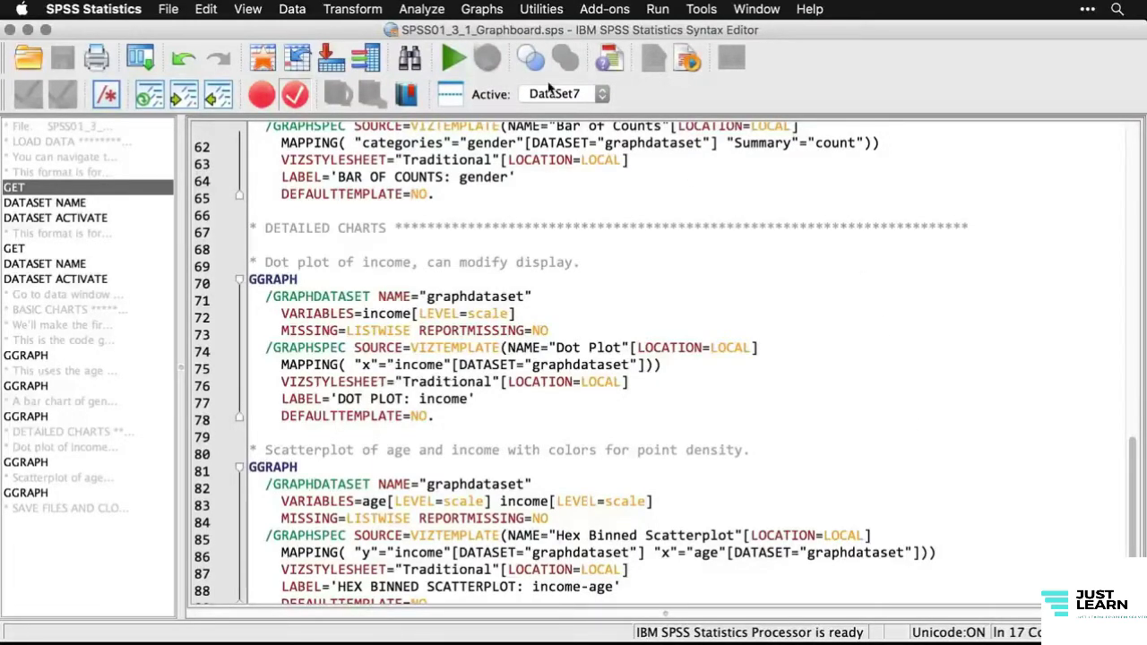
pyautogui.click(469, 8)
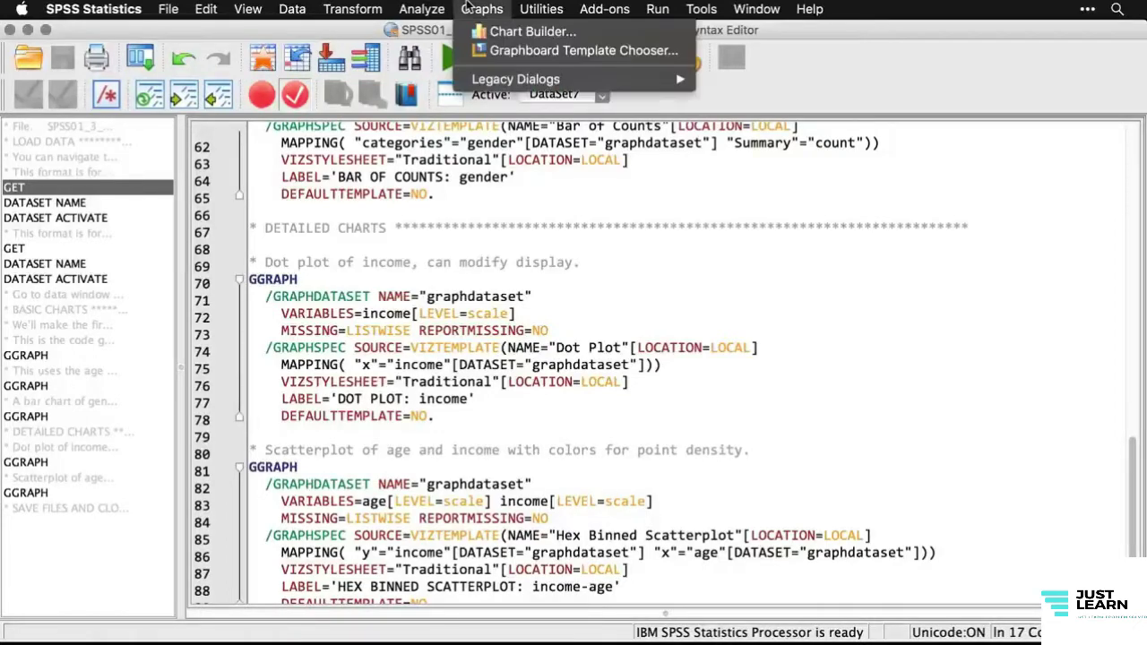
pyautogui.click(467, 50)
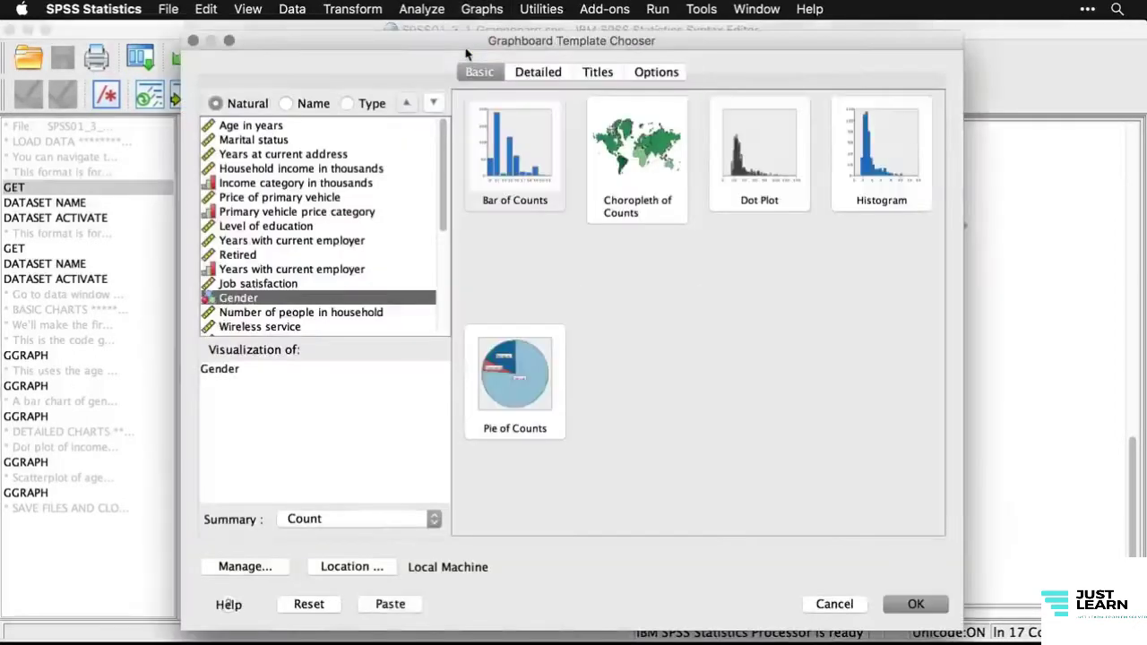
pyautogui.click(540, 72)
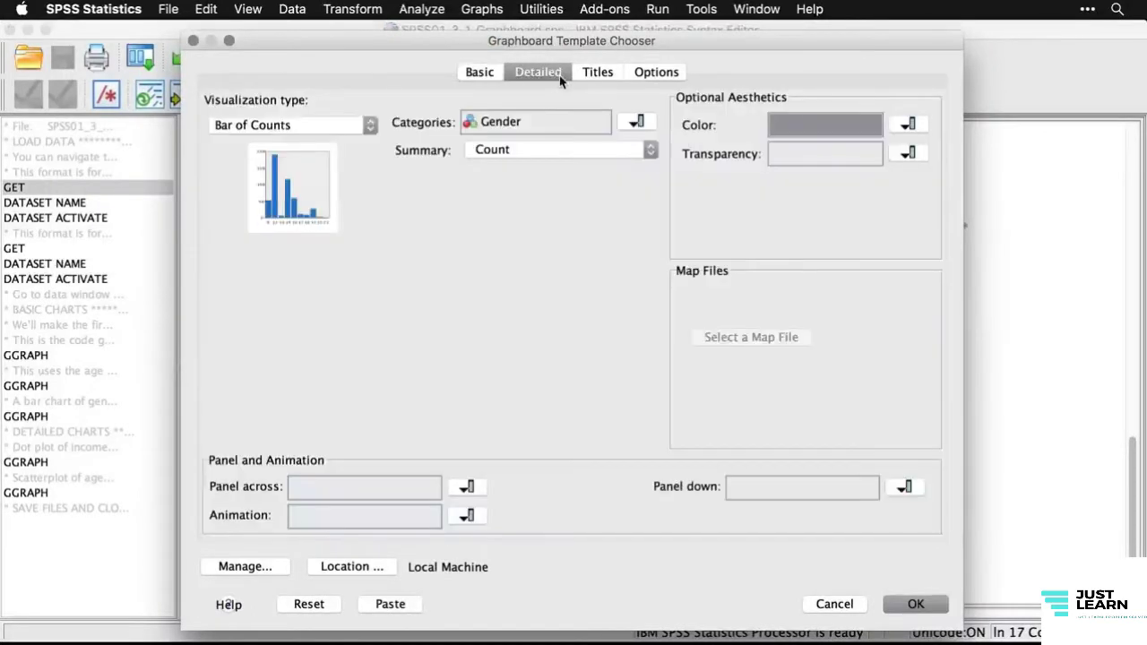
pyautogui.click(369, 125)
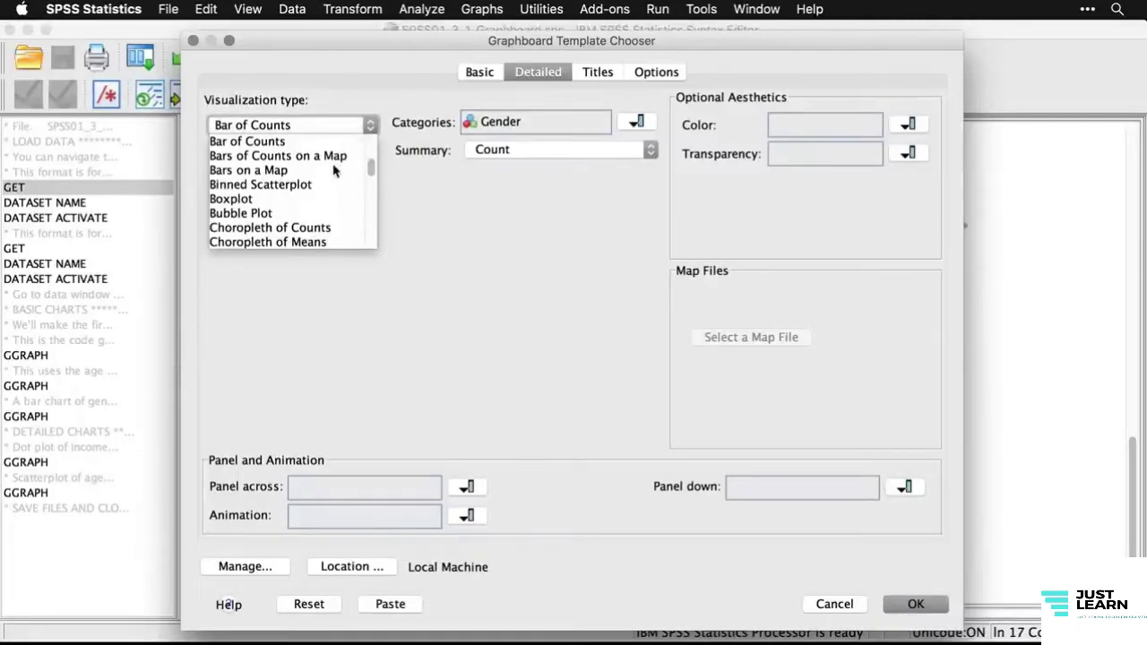
pyautogui.scroll(-8, 333, 171)
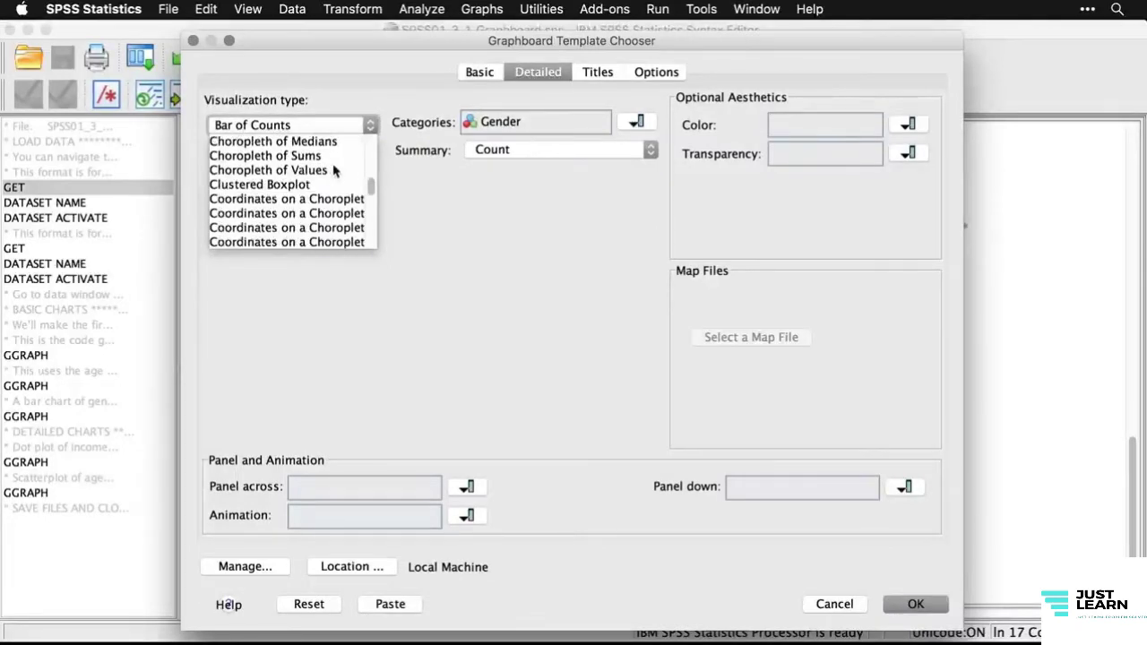
pyautogui.scroll(-6, 333, 170)
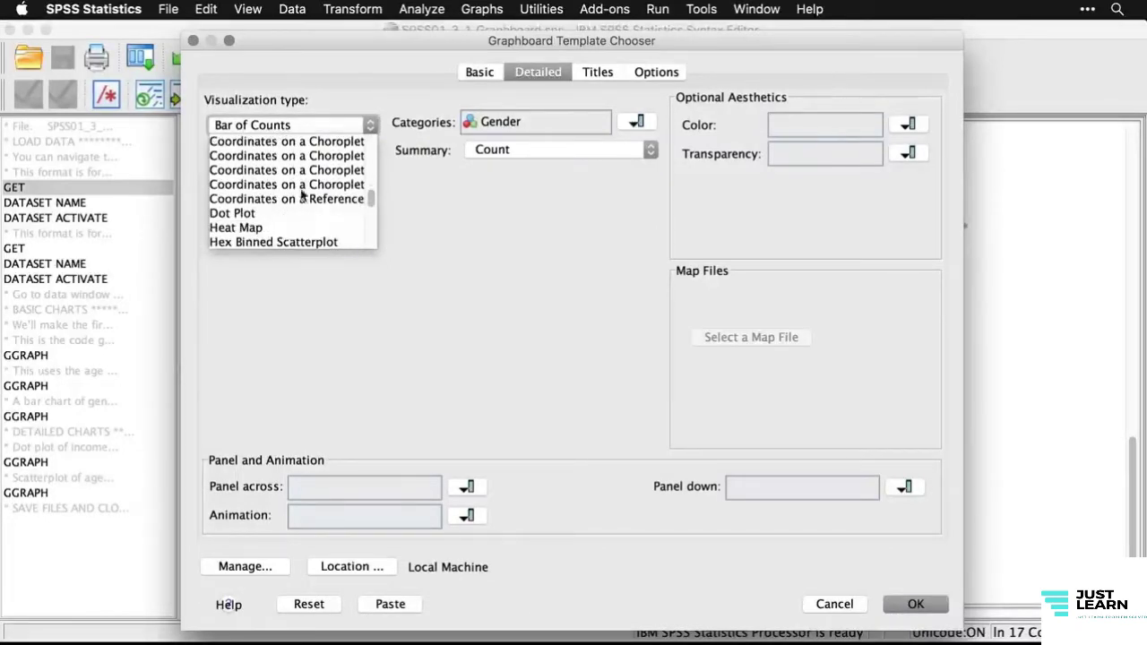
pyautogui.click(236, 216)
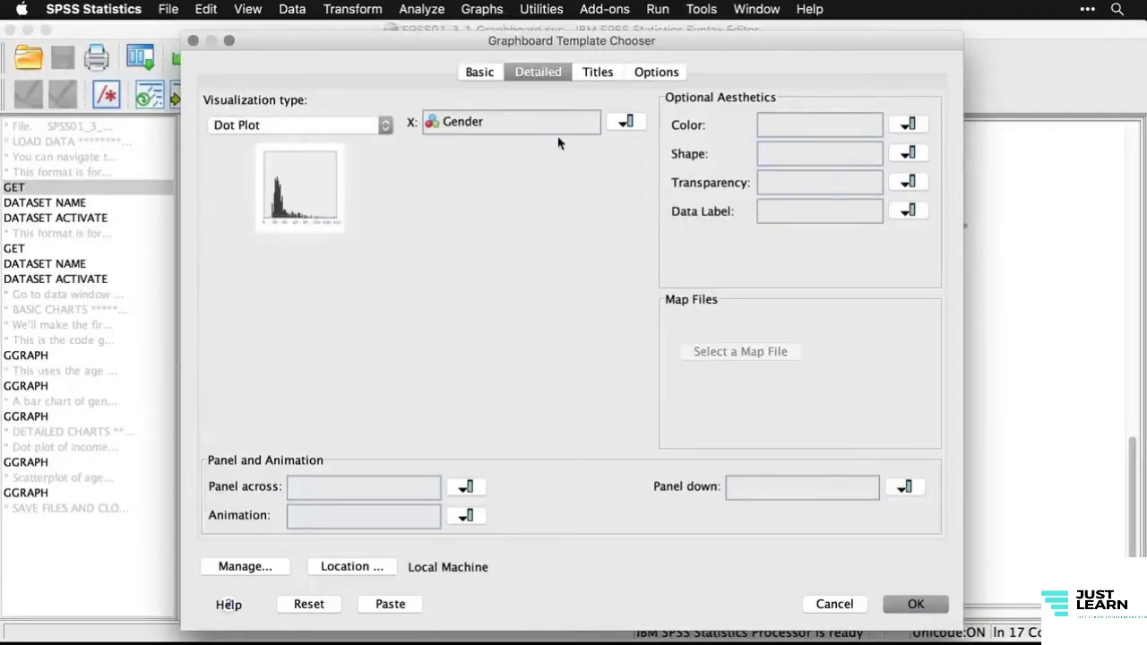
# - Assign Household income in thousands to the dot plot's X axis and generate the chart
pyautogui.click(625, 123)
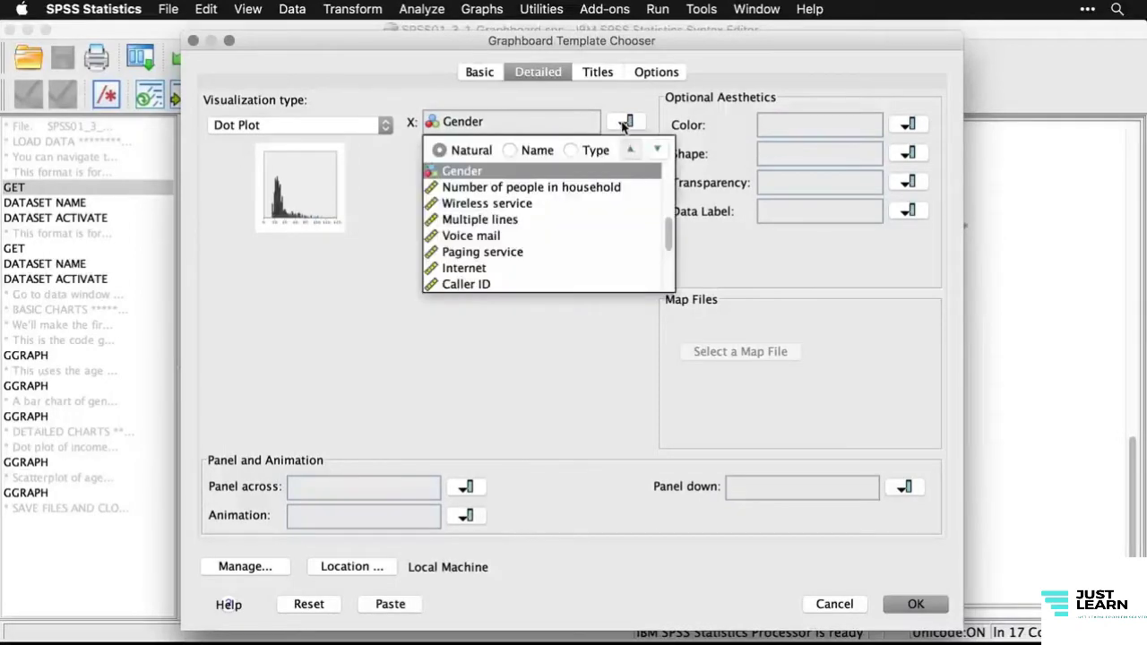
pyautogui.click(668, 194)
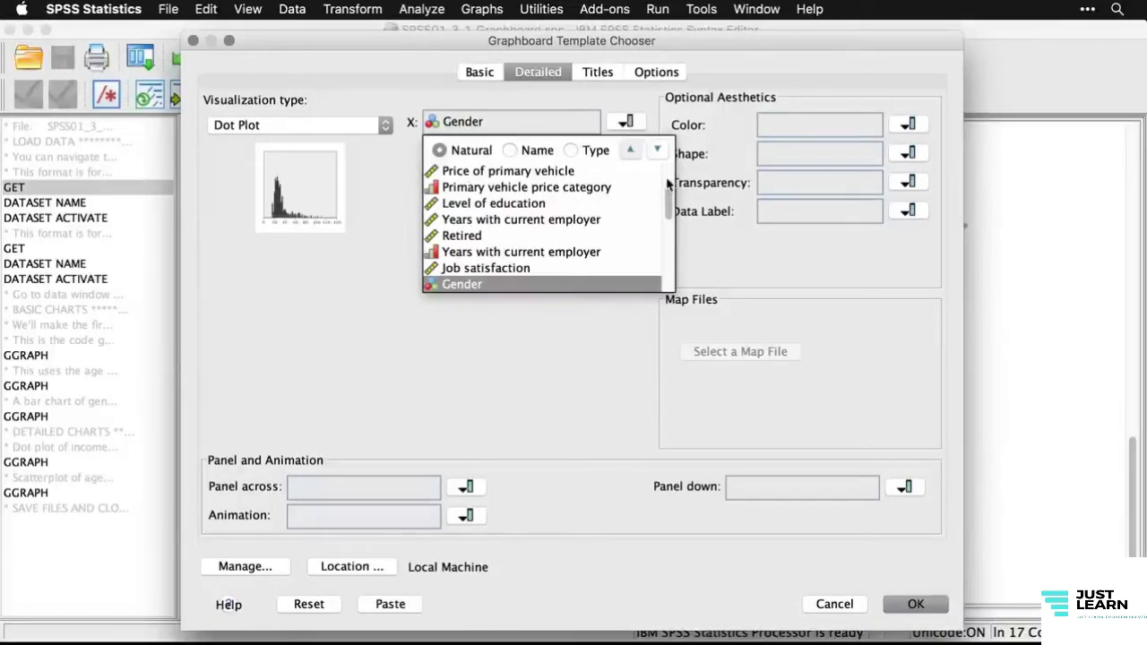
pyautogui.click(668, 176)
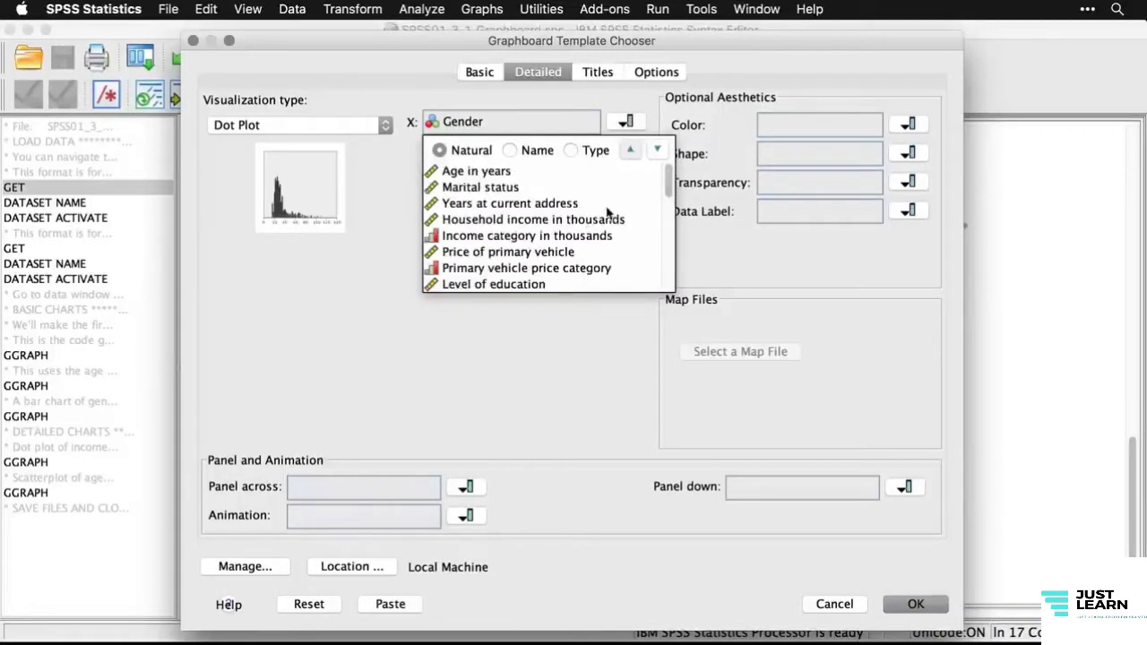
pyautogui.click(582, 220)
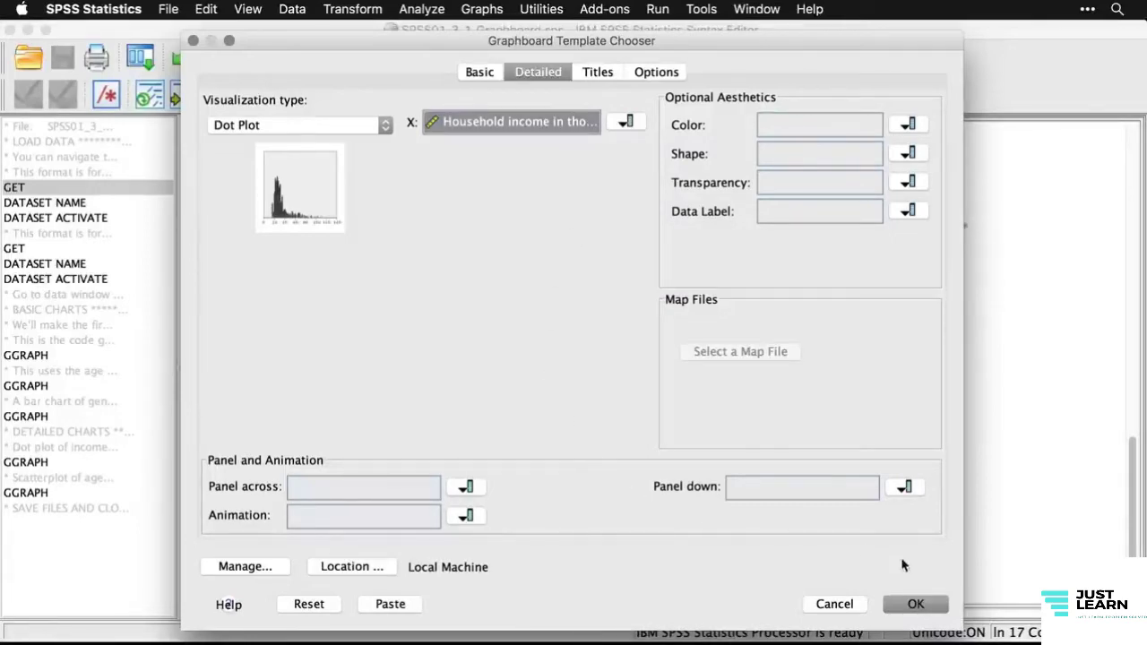
pyautogui.click(916, 606)
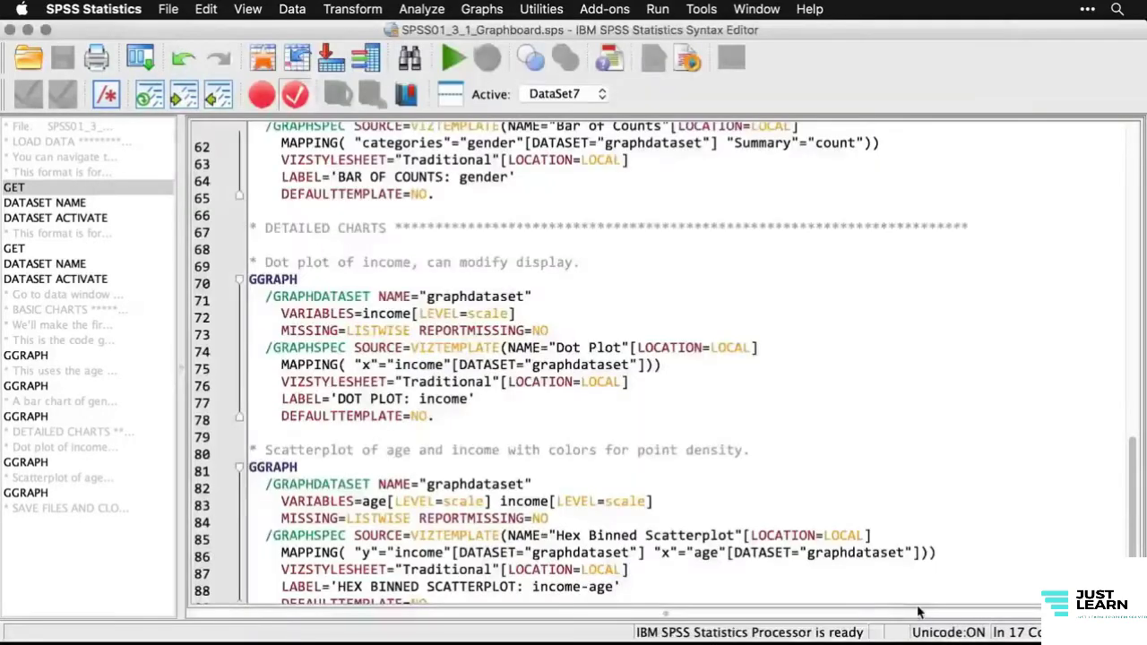
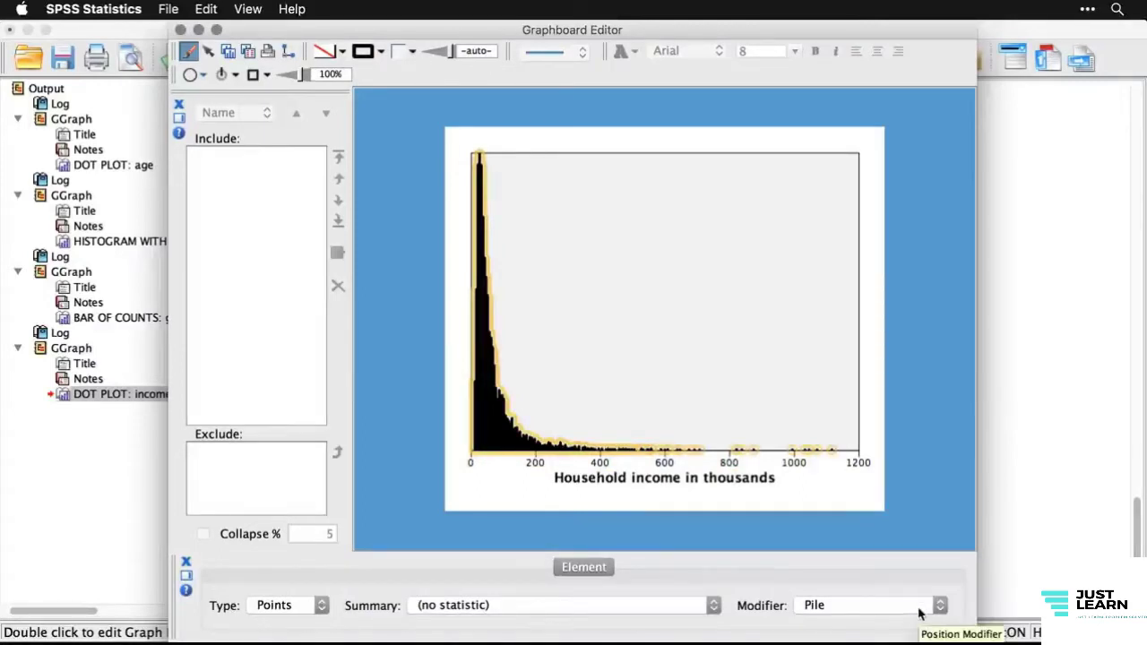
# - Set the position modifier of the points in the household income dot plot to Dodge
pyautogui.click(919, 613)
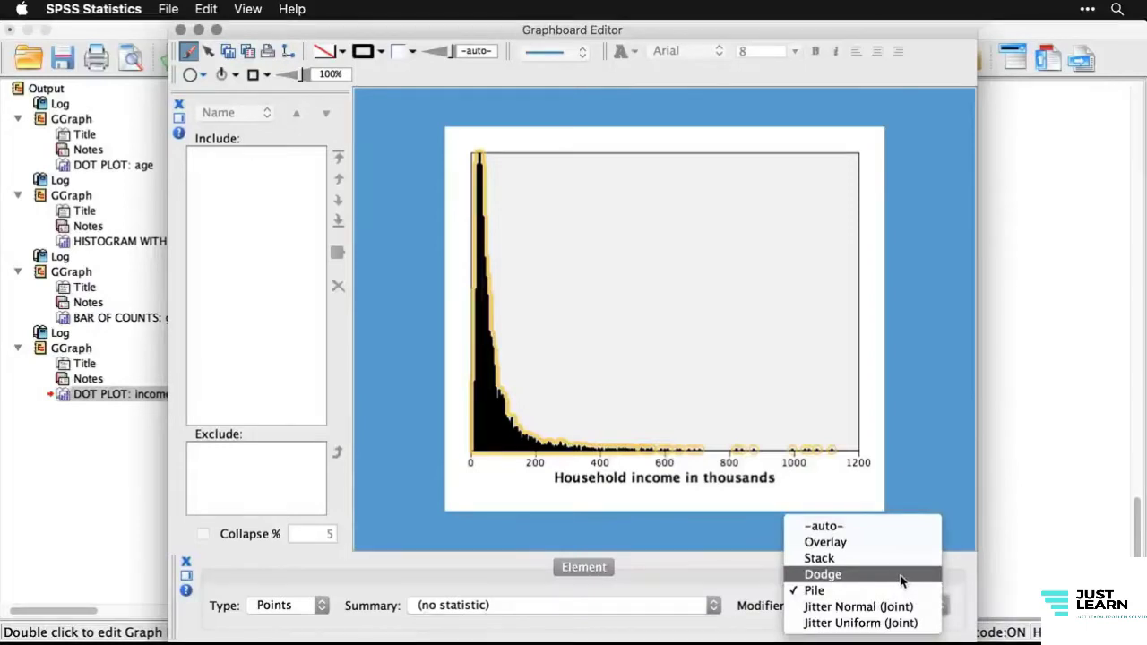
pyautogui.click(902, 580)
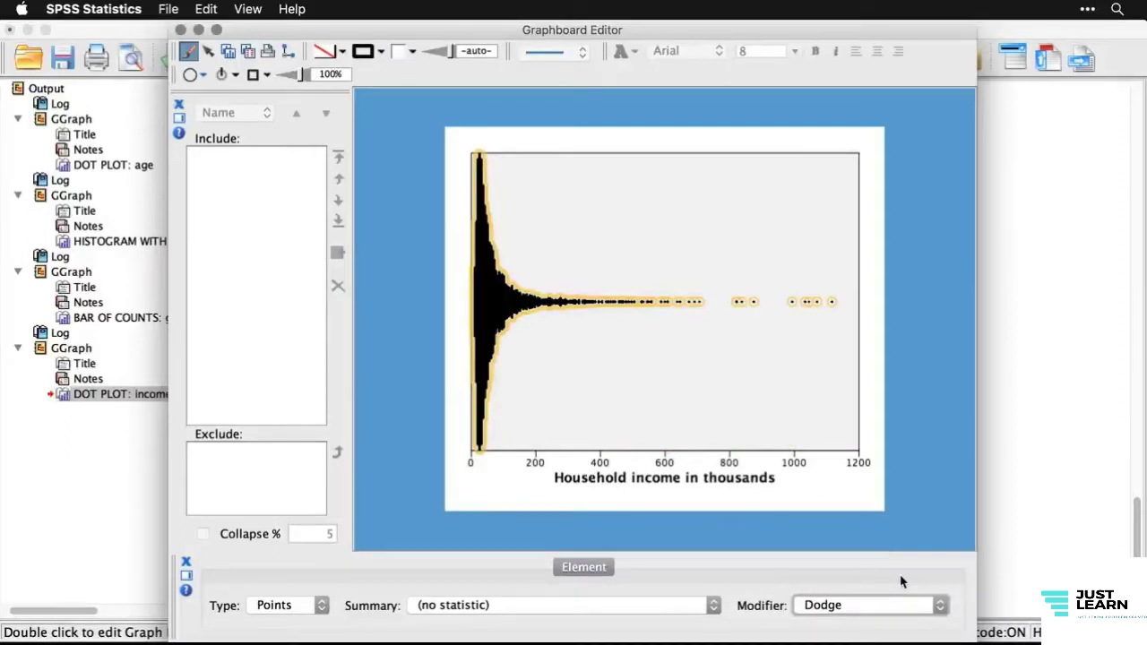
pyautogui.click(805, 359)
pyautogui.click(912, 363)
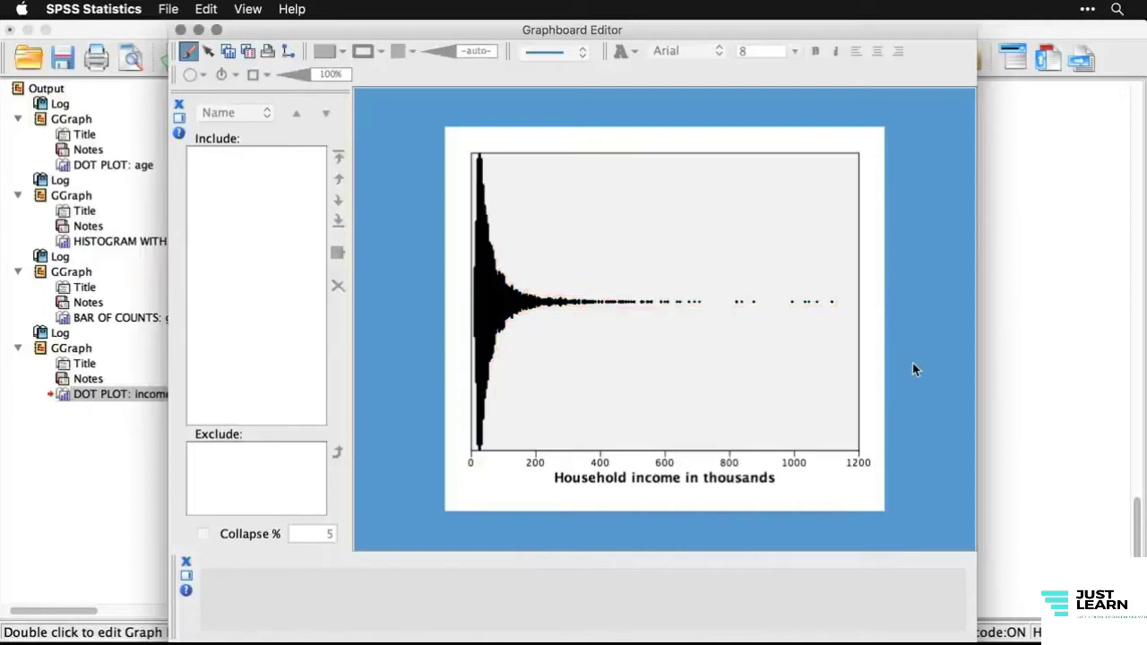
# - Switch the income dot plot's points to the Jitter Normal (Joint) modifier
pyautogui.click(491, 302)
pyautogui.click(887, 609)
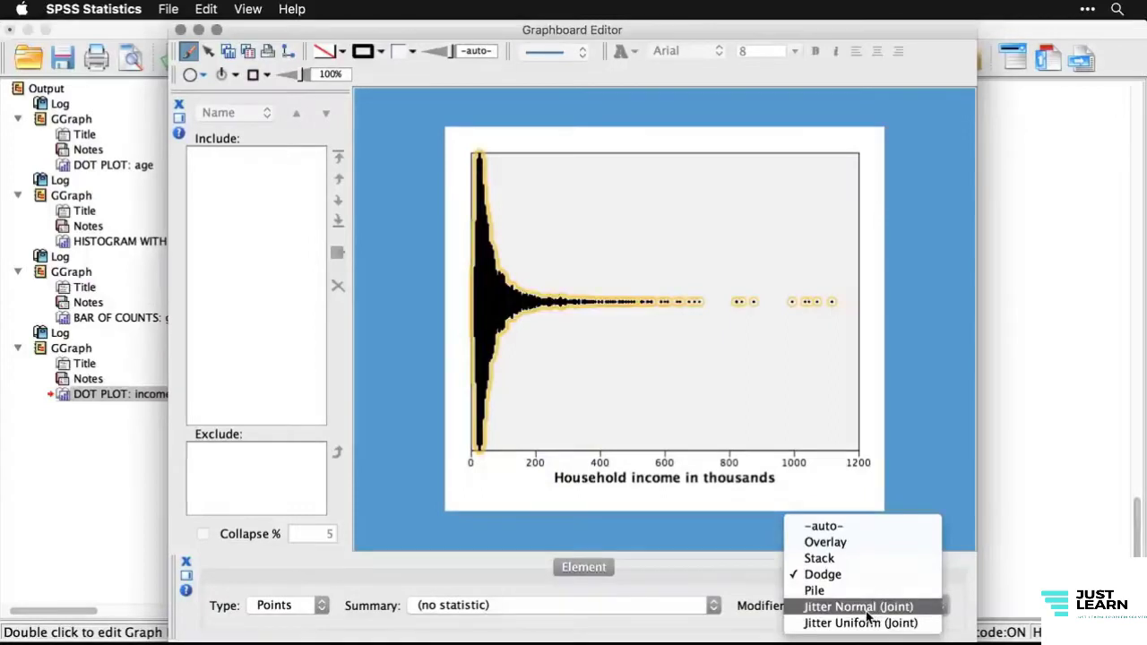
pyautogui.click(866, 613)
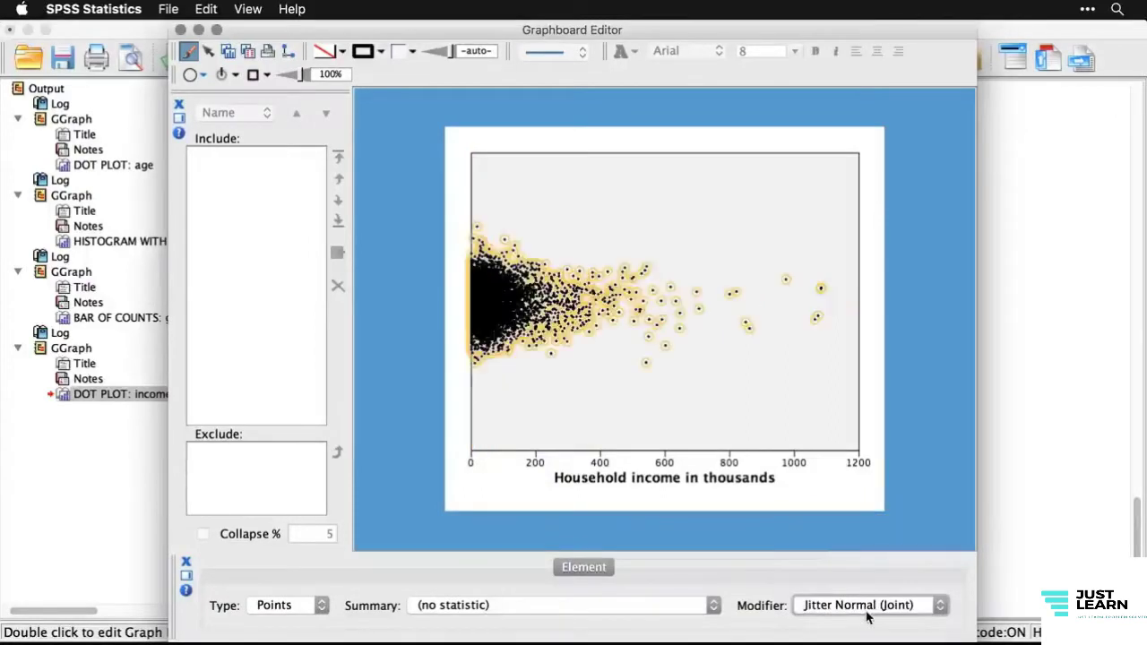
pyautogui.click(925, 376)
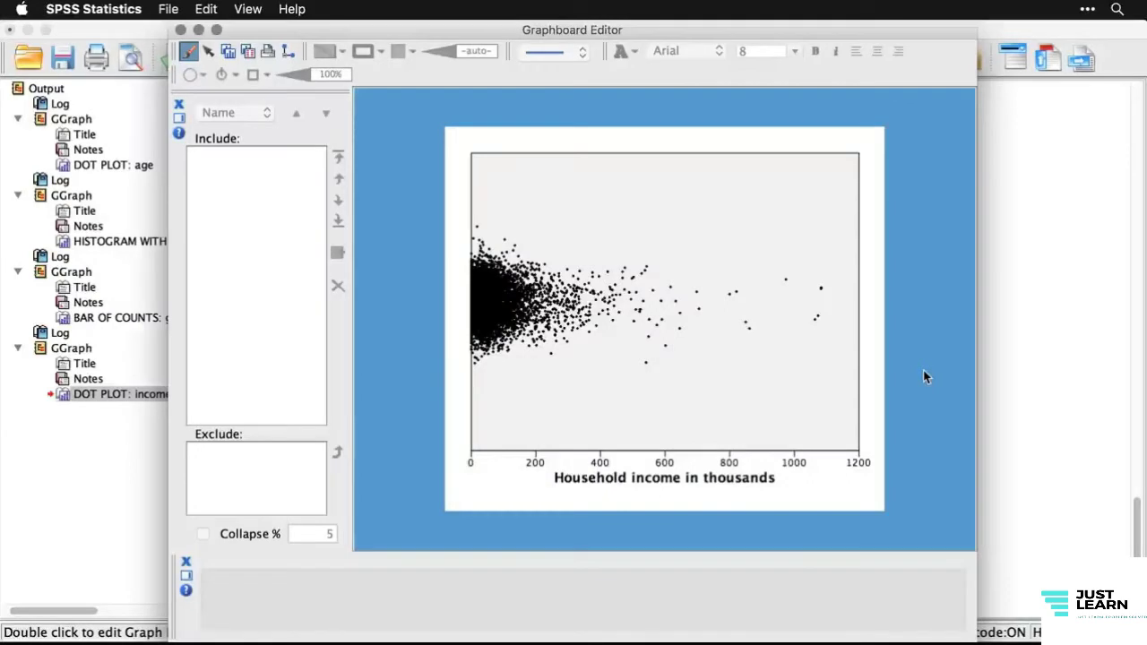
# - Switch the income dot plot's points to the Jitter Uniform (Joint) modifier
pyautogui.click(485, 319)
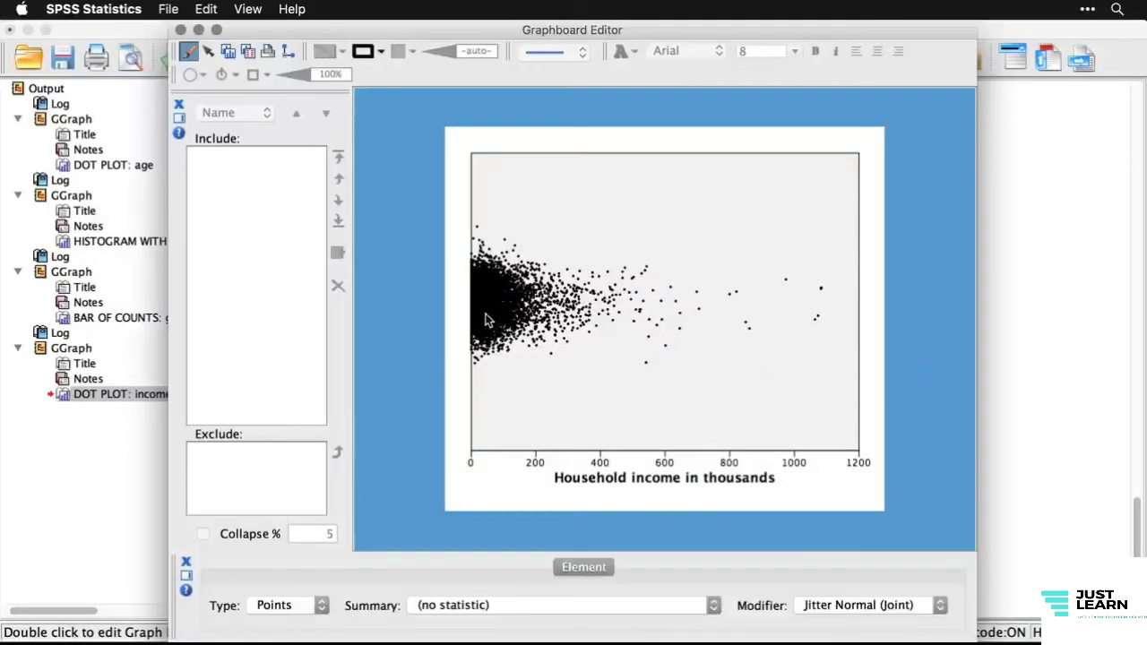
pyautogui.click(872, 606)
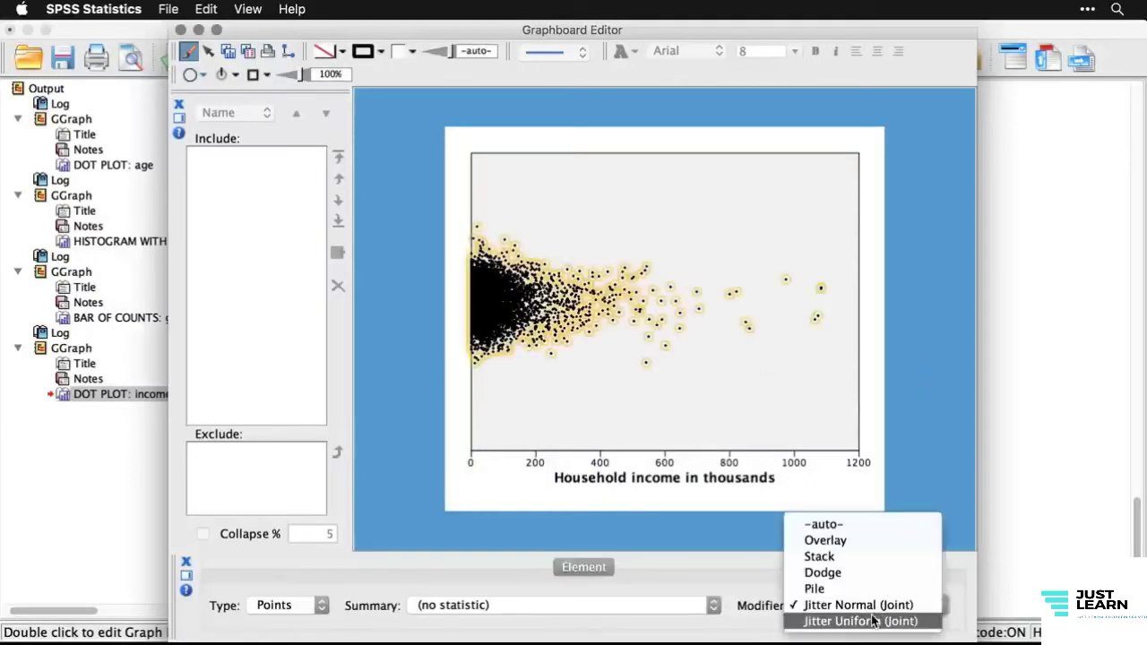
pyautogui.click(872, 616)
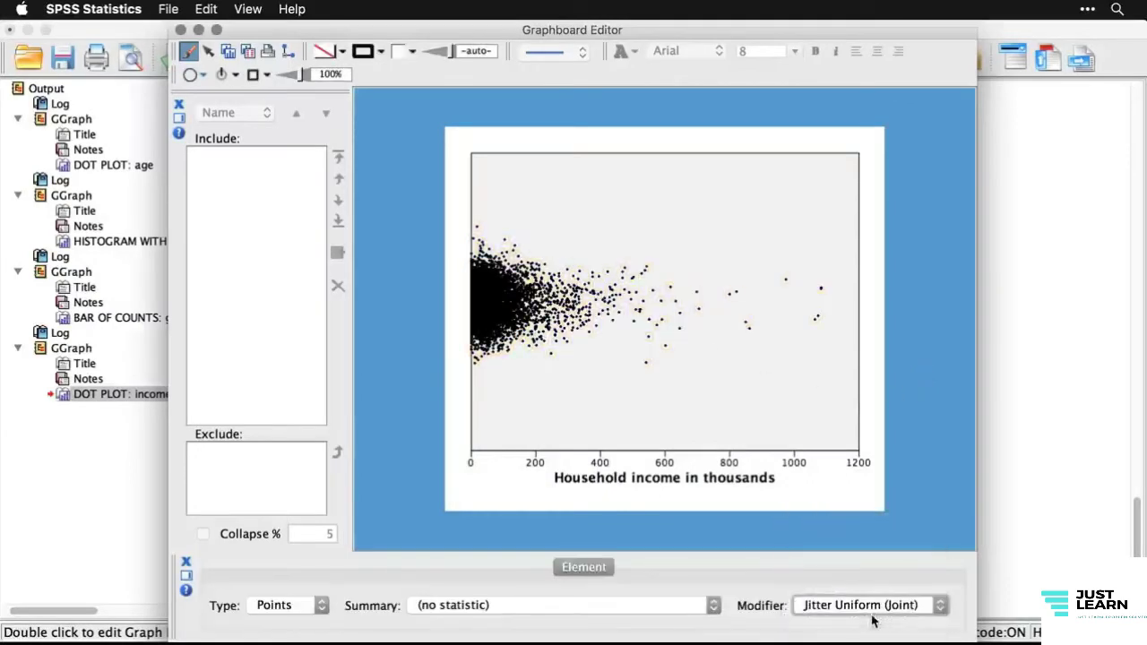
pyautogui.click(925, 427)
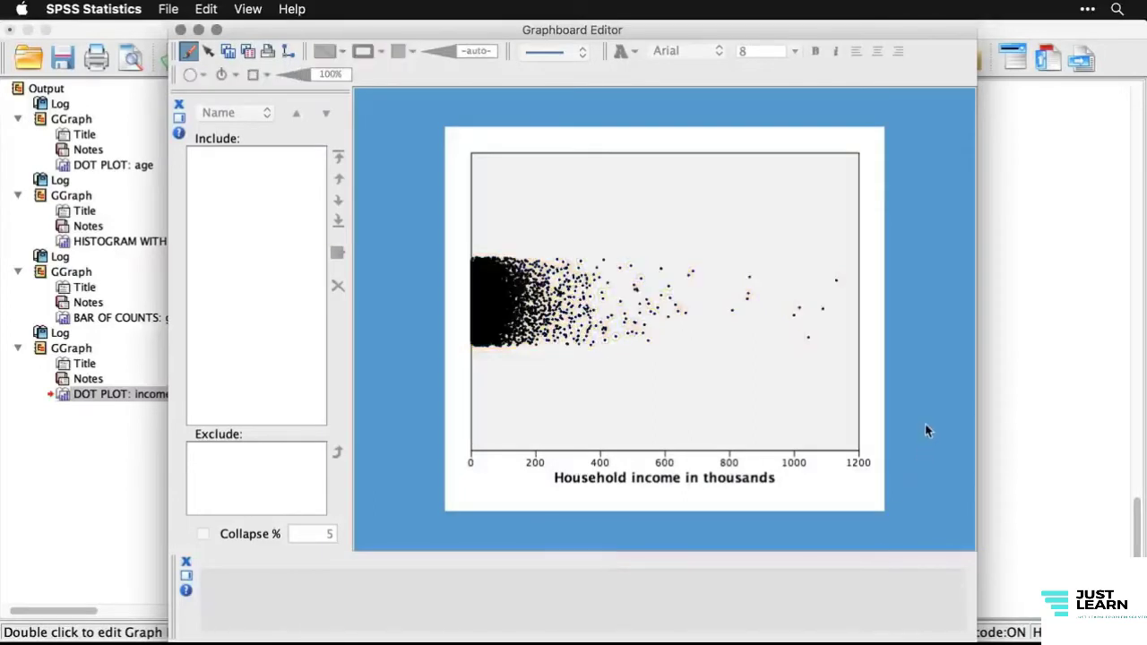
# - Set the income dot plot's point modifier back to Dodge and close the Graphboard Editor
pyautogui.click(482, 310)
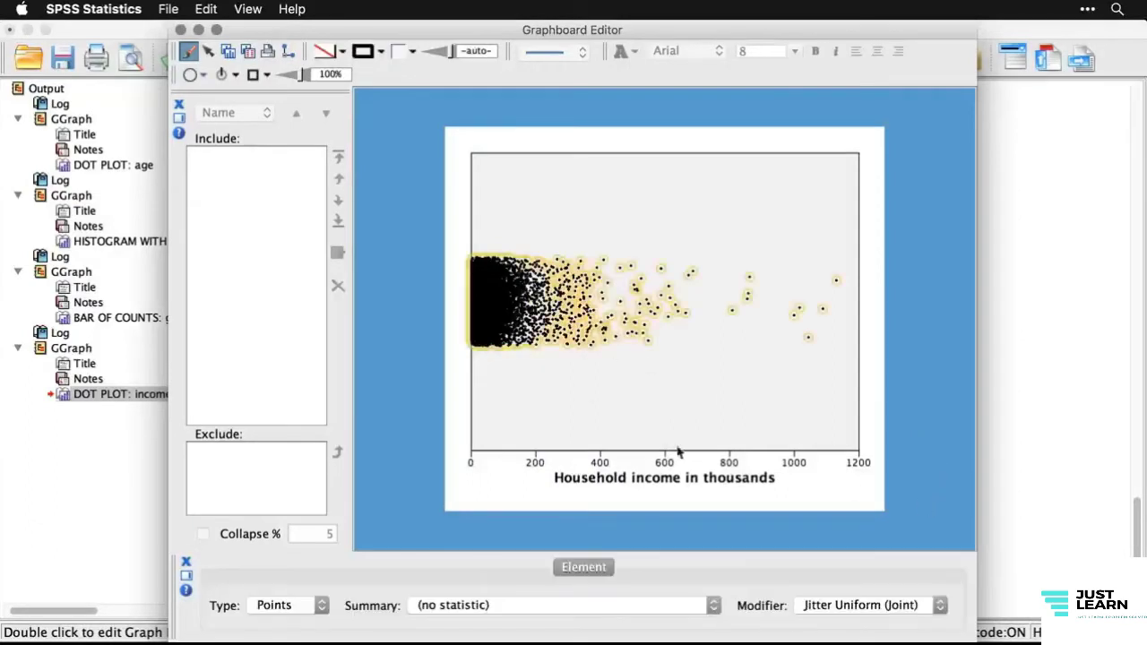
pyautogui.click(872, 610)
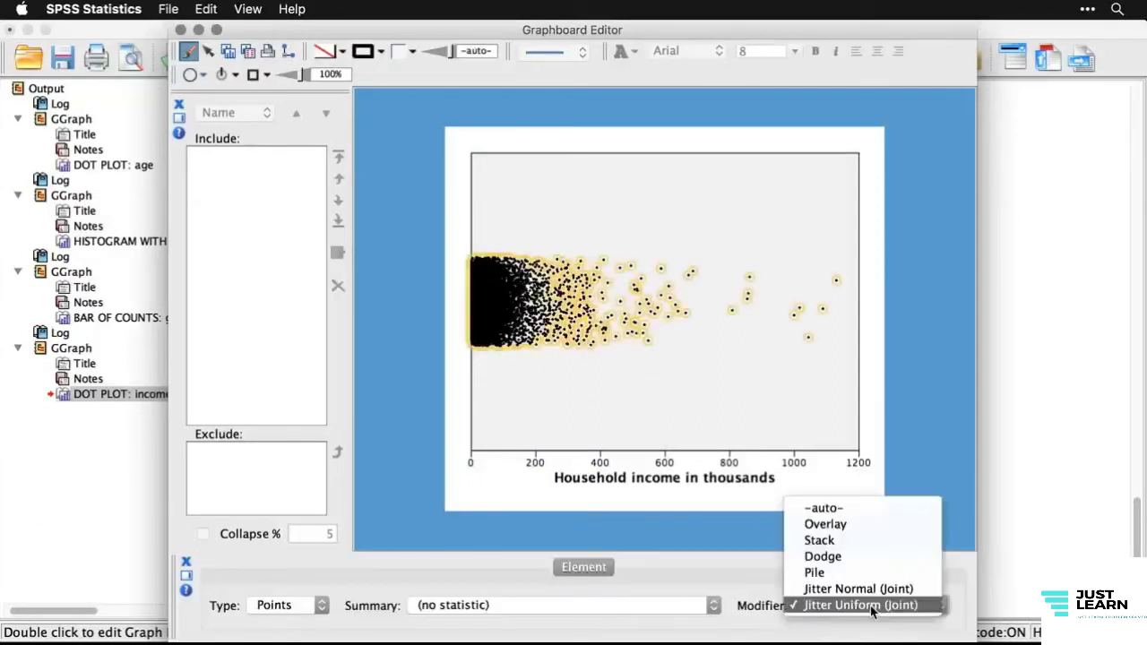
pyautogui.click(869, 557)
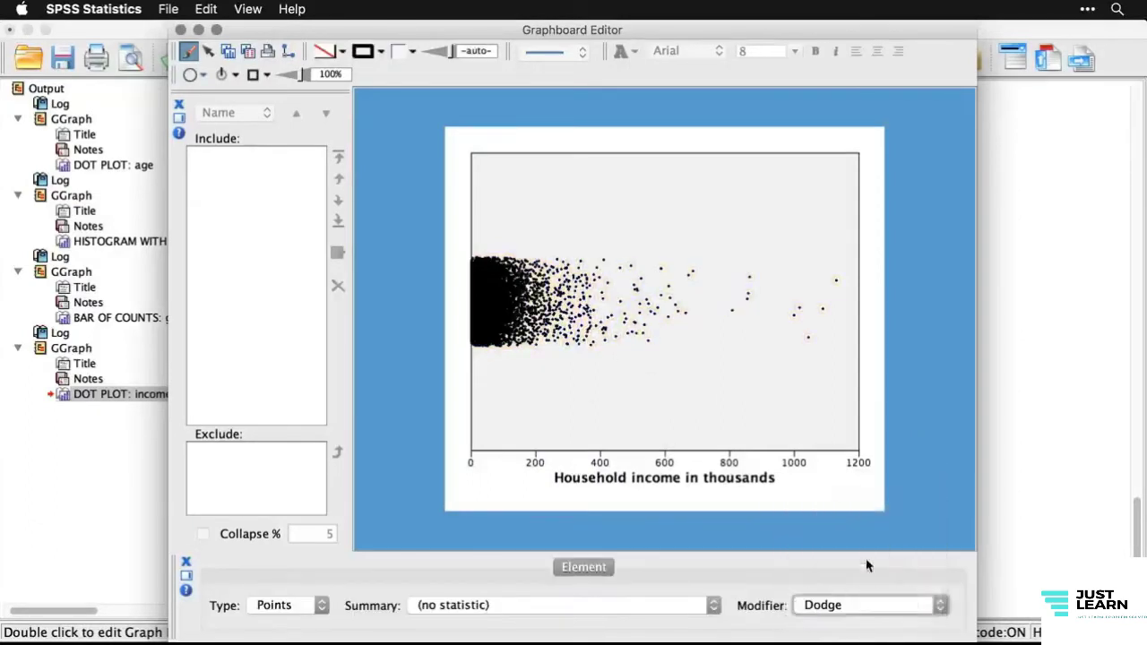
pyautogui.click(907, 481)
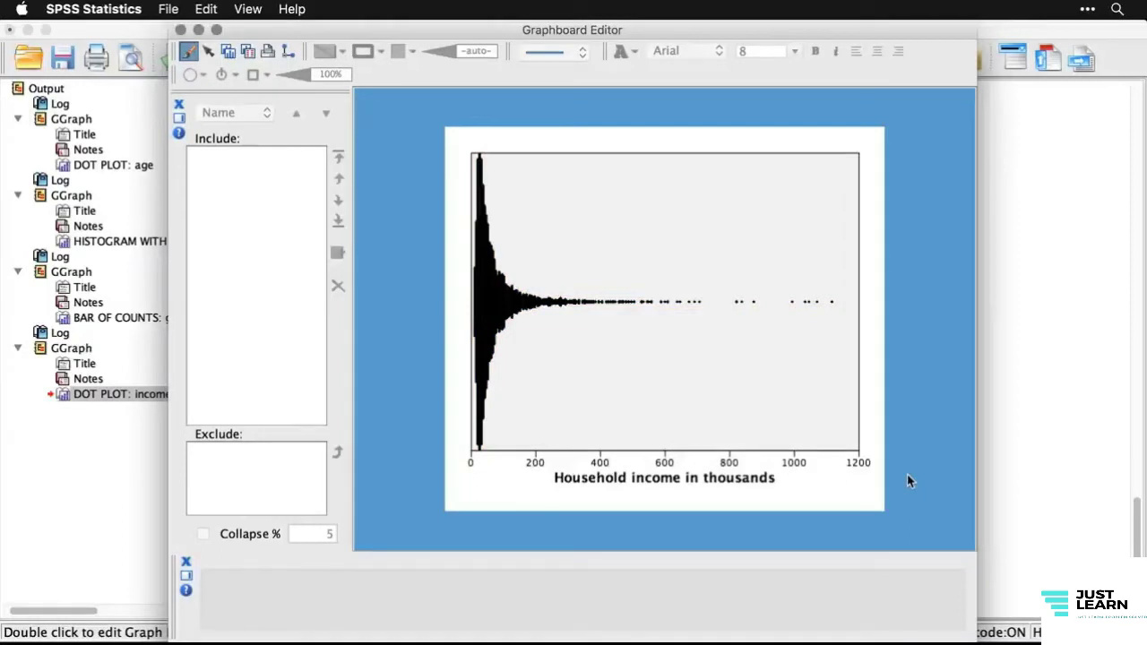
pyautogui.click(179, 31)
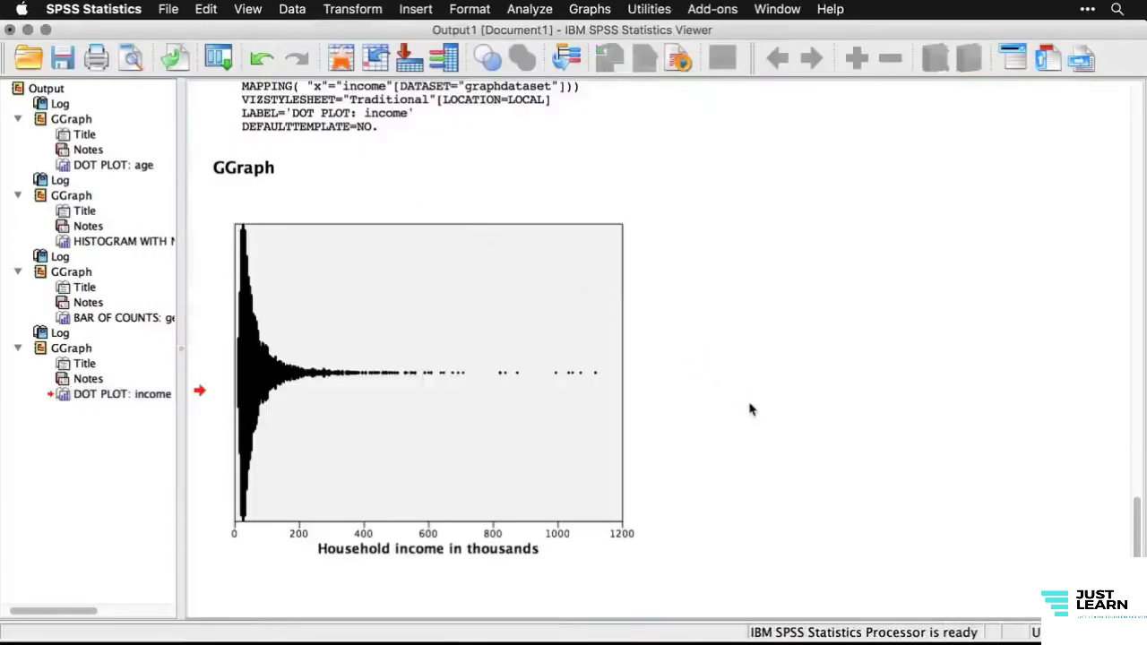
# - Run only the Hex Binned Scatterplot GGRAPH command for age and income from the syntax file and view its chart in the output
pyautogui.press('super+grave')
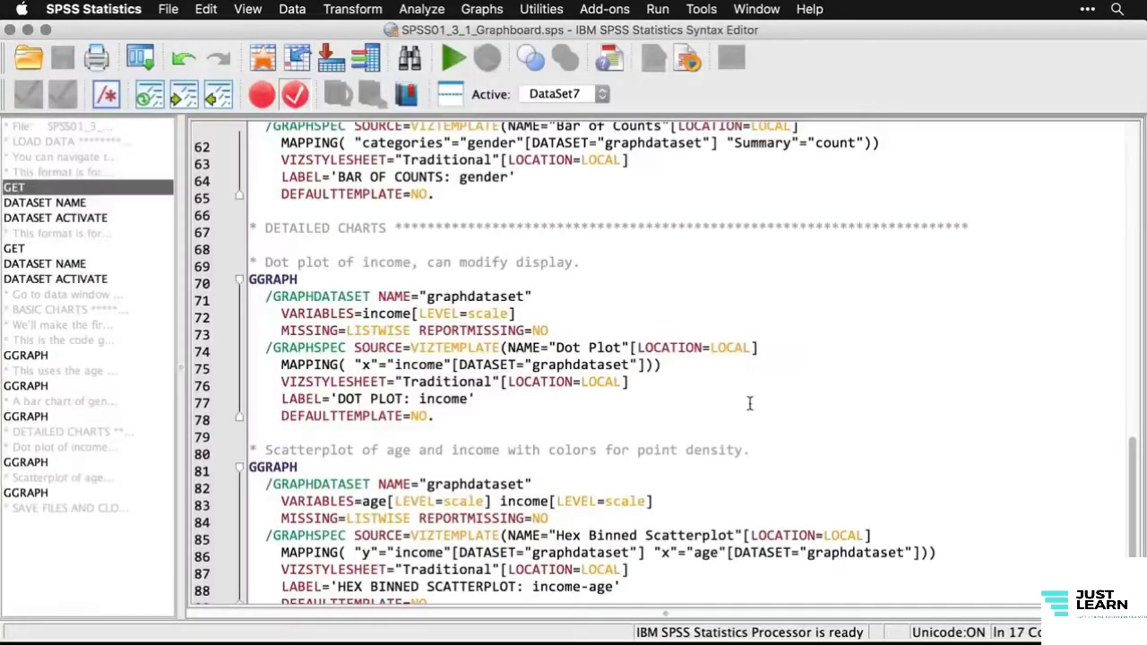
pyautogui.scroll(-4, 749, 403)
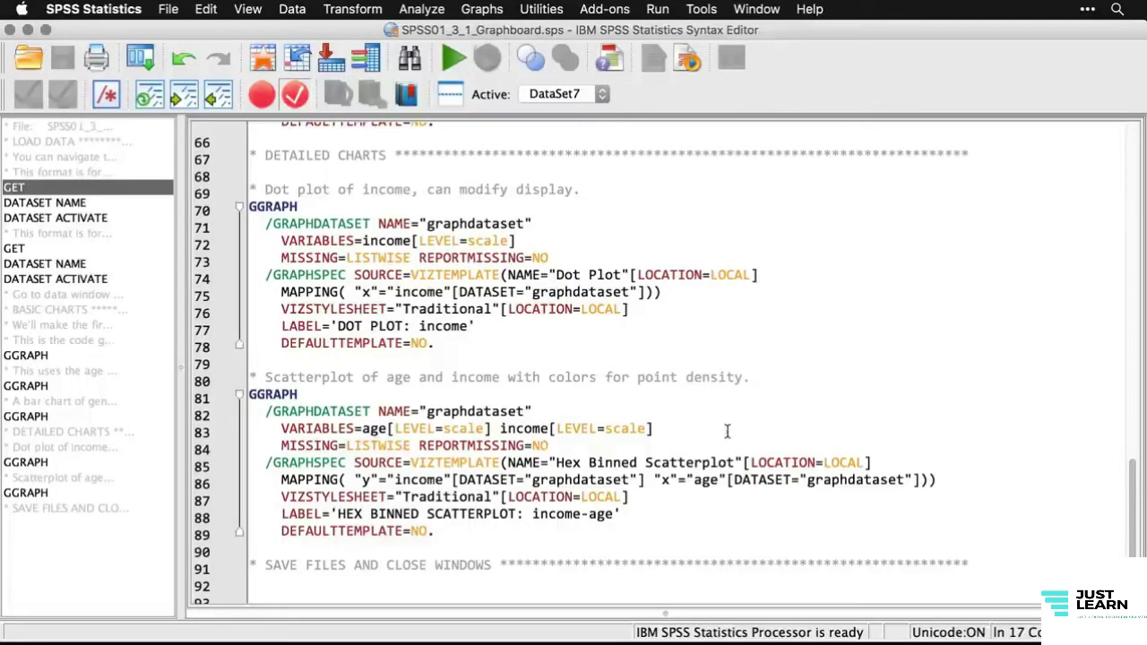
pyautogui.moveTo(434, 531); pyautogui.dragTo(240, 397)
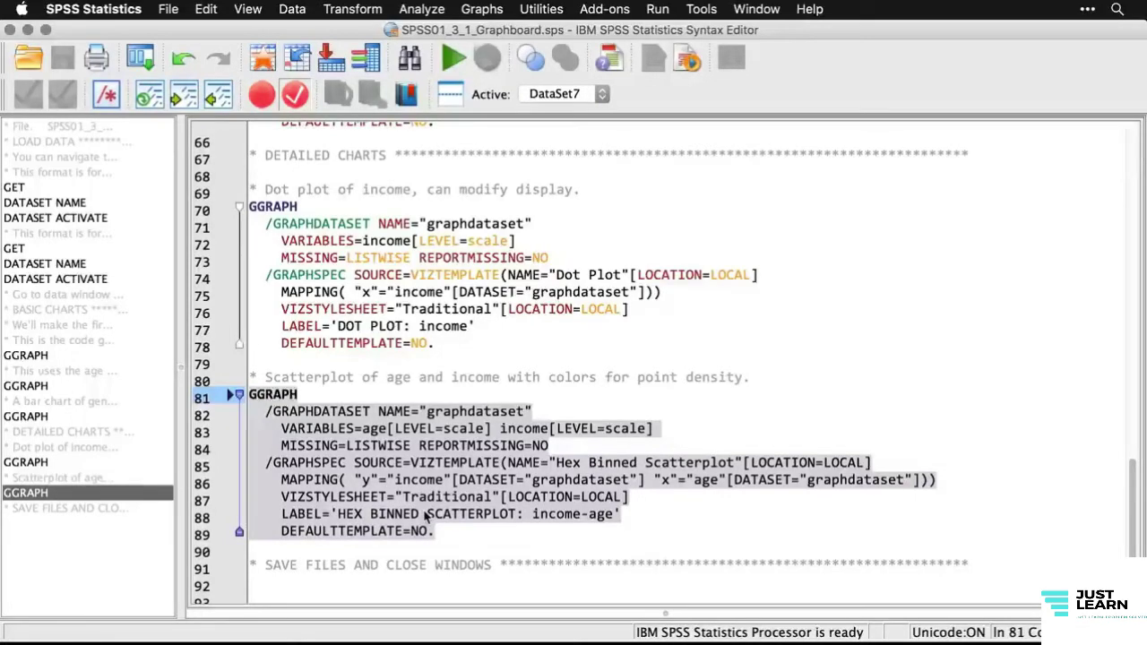
pyautogui.click(453, 61)
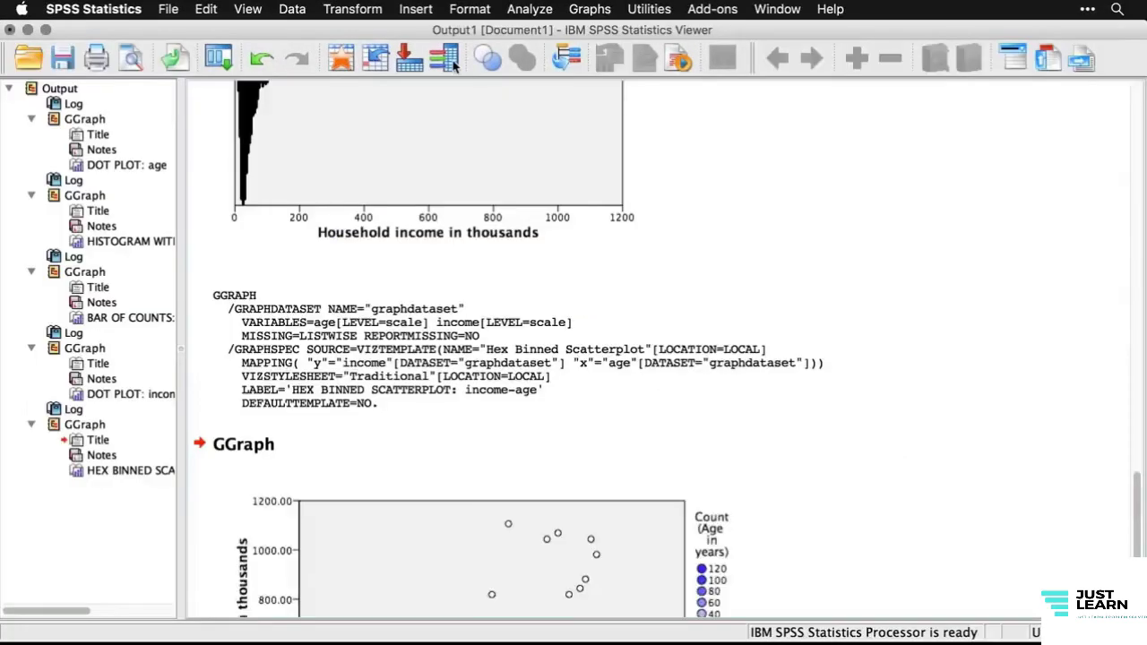
pyautogui.click(977, 505)
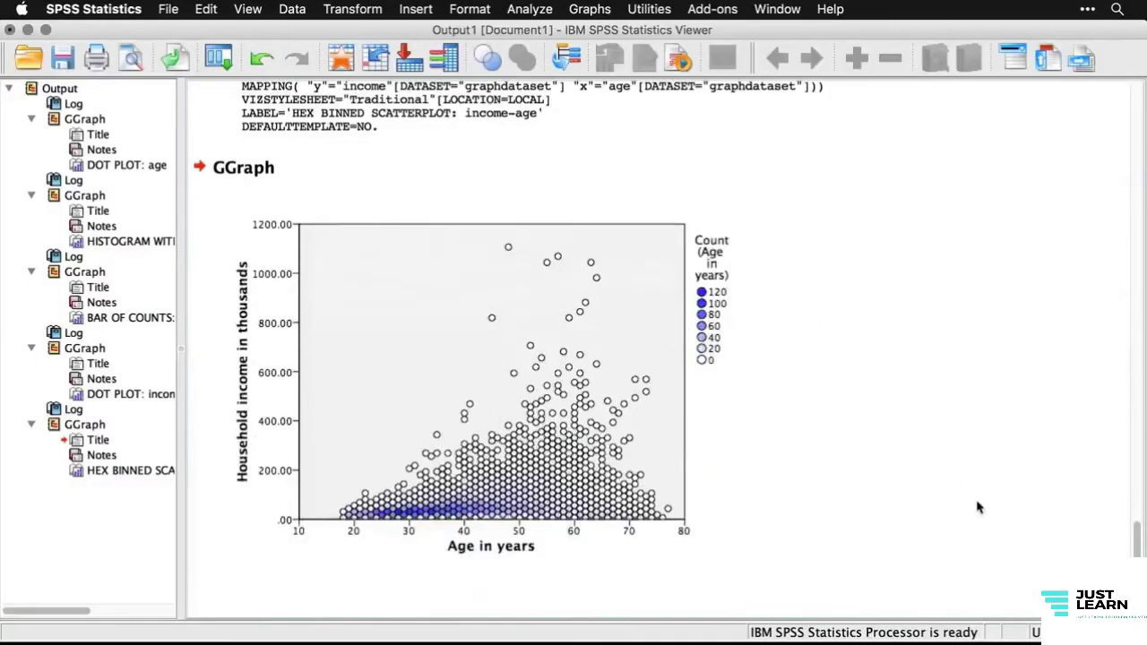
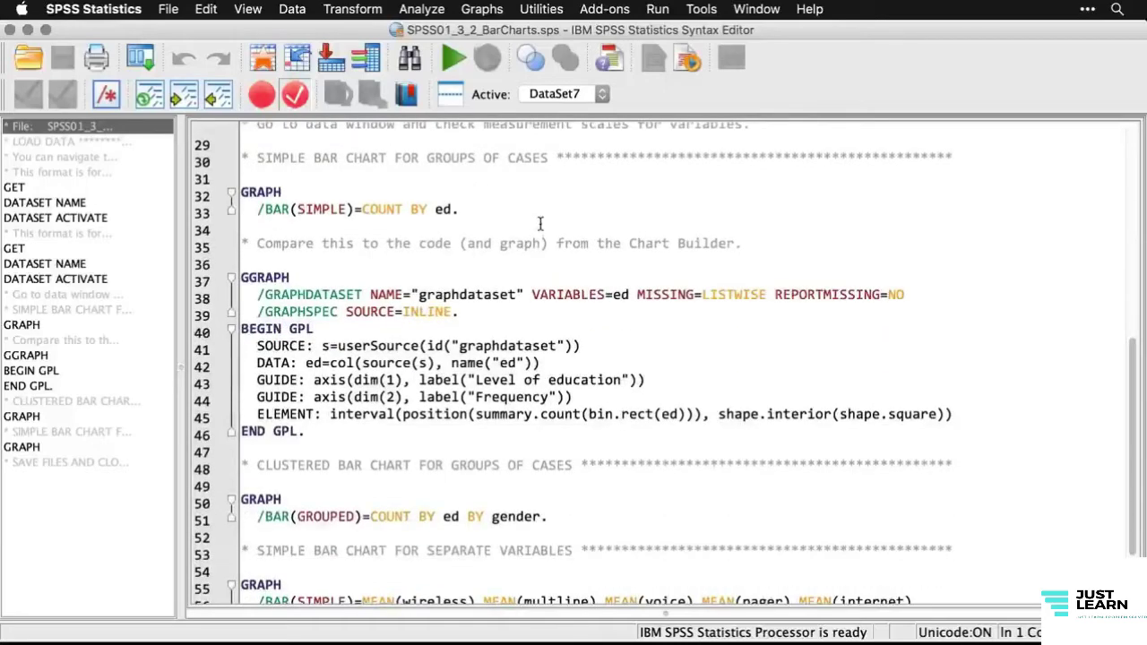
# - Start defining a legacy simple bar chart with summaries for groups of cases
pyautogui.click(482, 9)
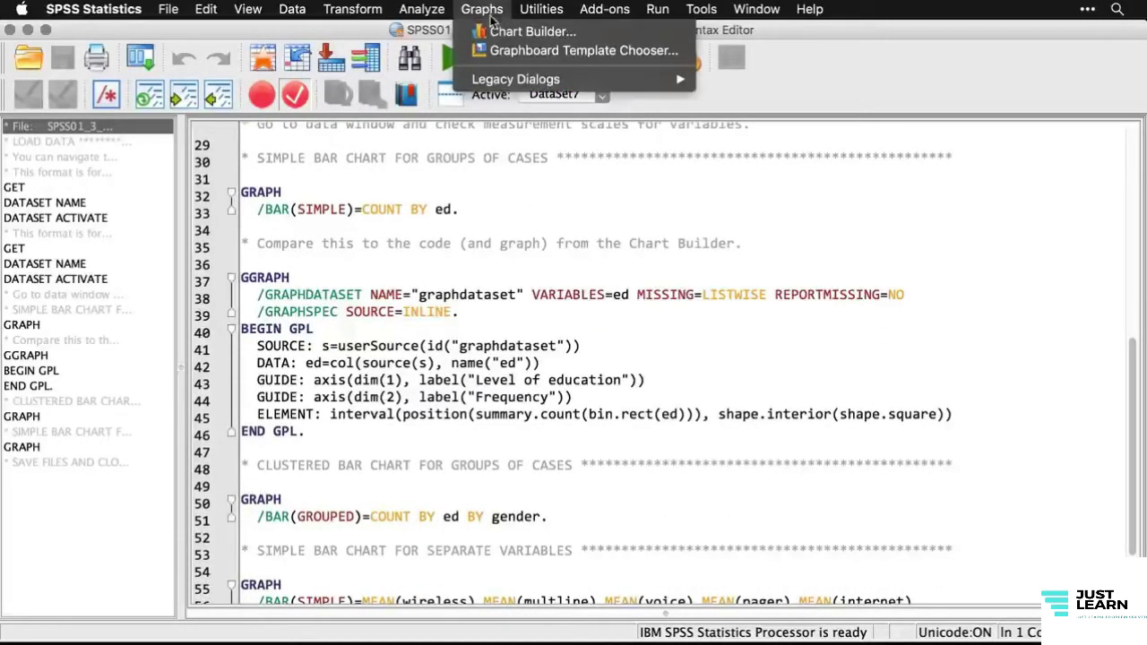
pyautogui.moveTo(512, 80)
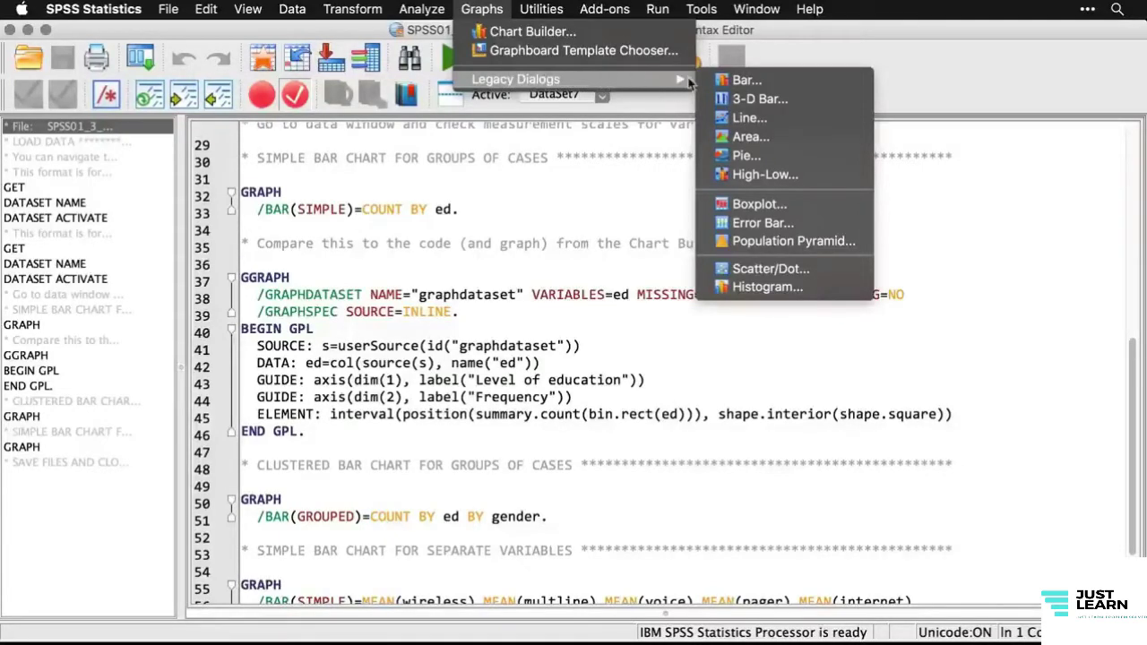
pyautogui.click(728, 81)
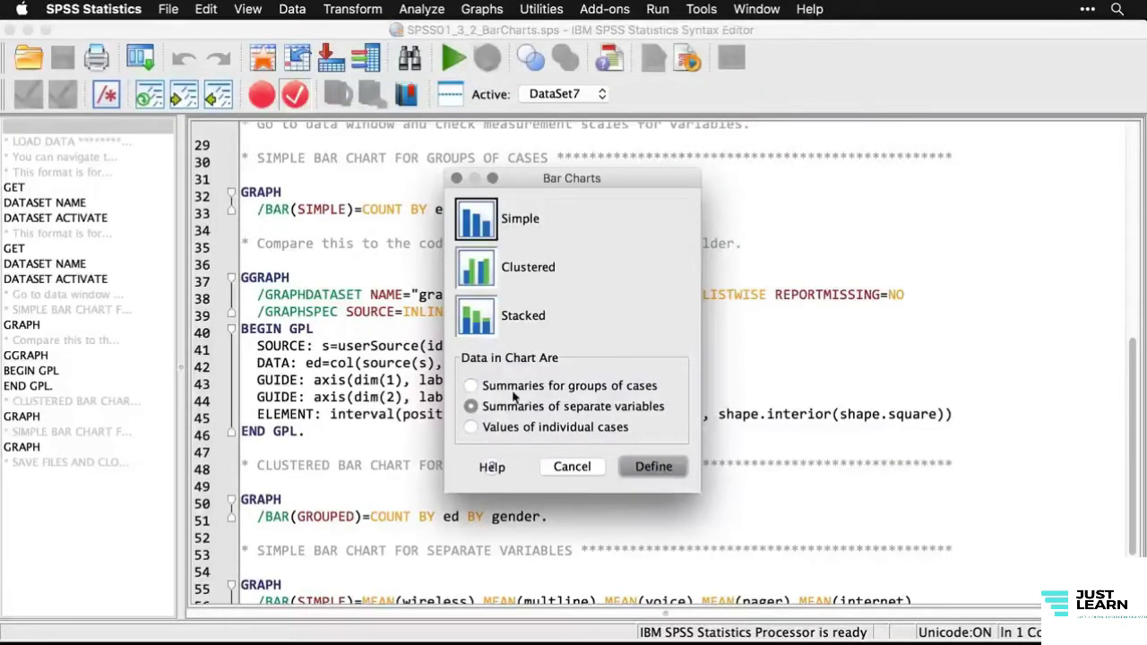
pyautogui.click(470, 385)
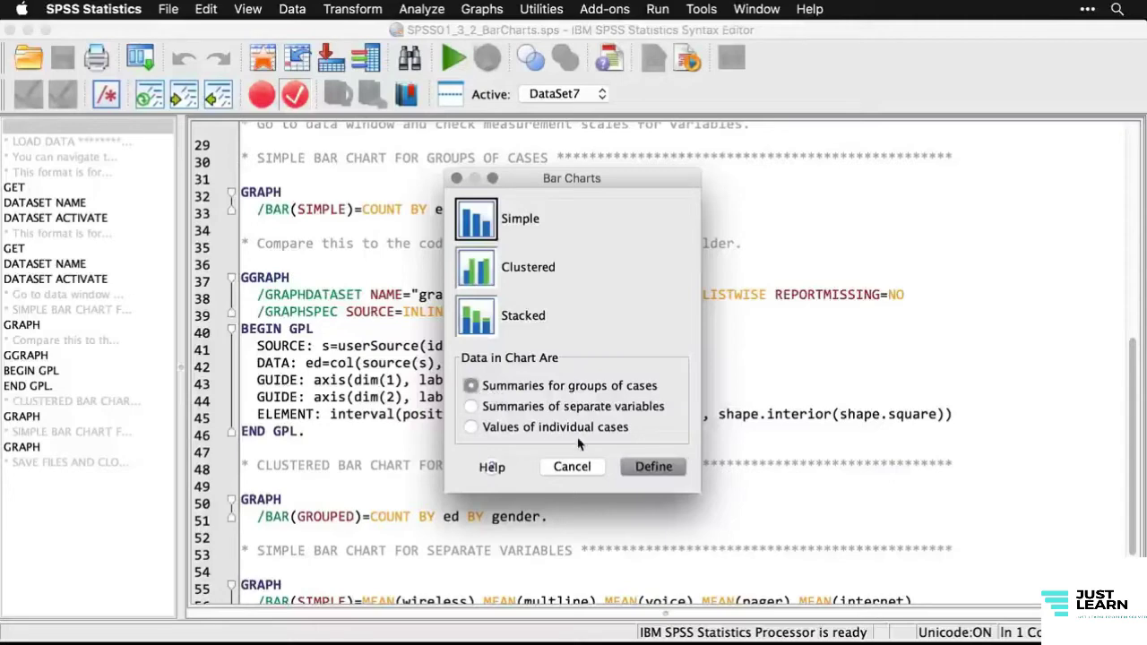
pyautogui.click(643, 466)
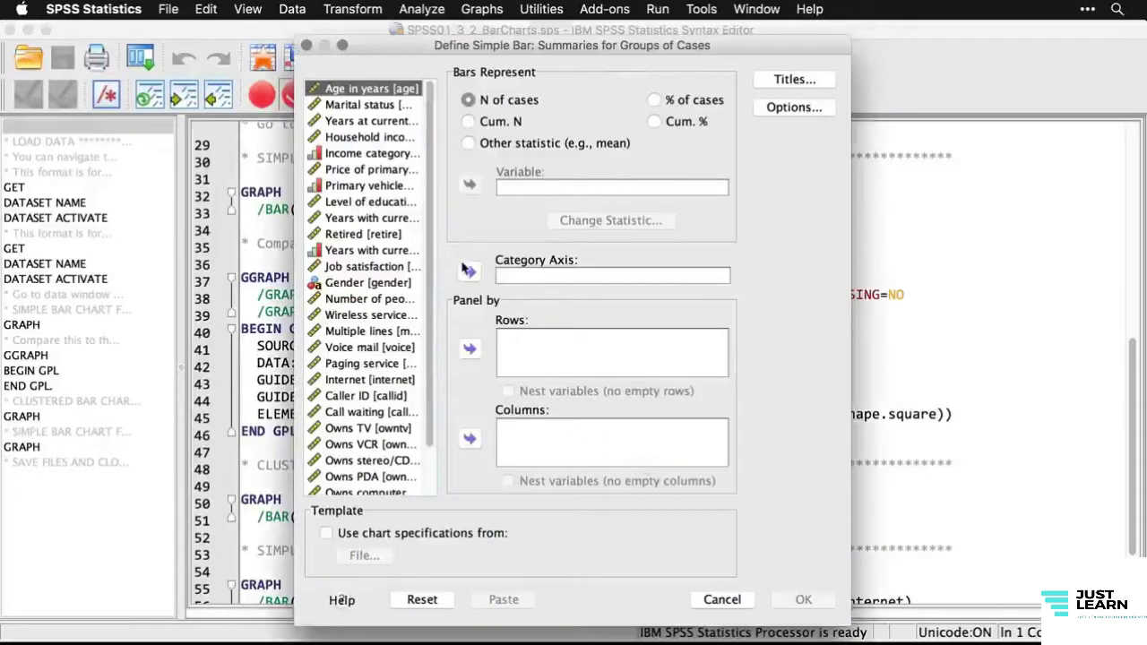
# - Assign Level of education to the category axis and generate the simple bar chart
pyautogui.click(387, 206)
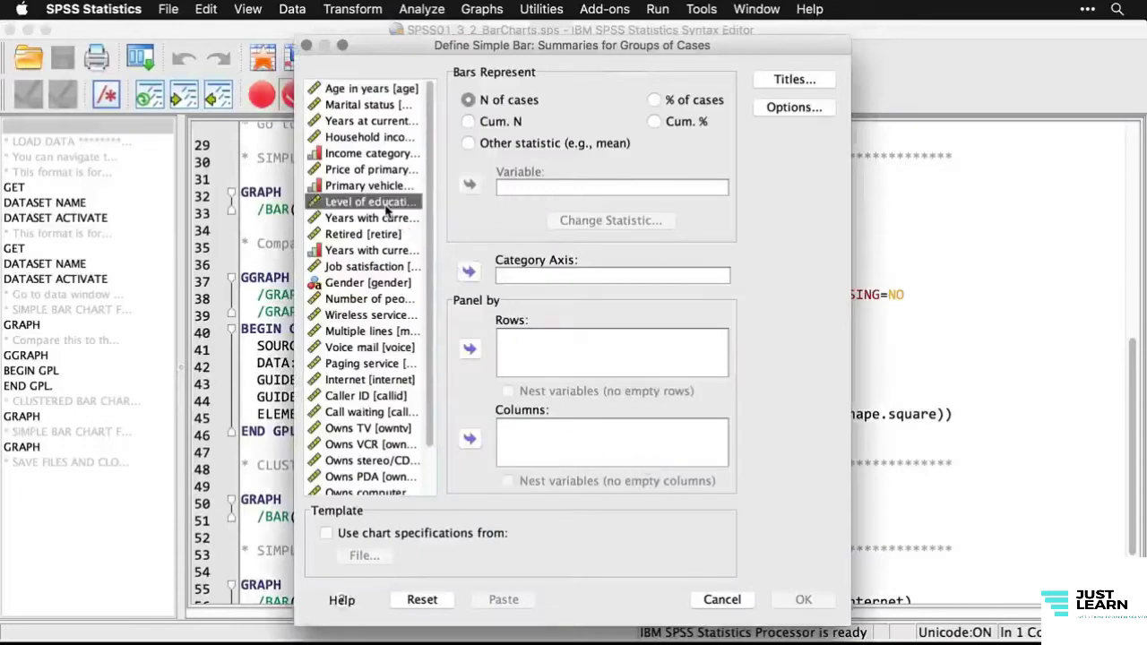
pyautogui.click(469, 272)
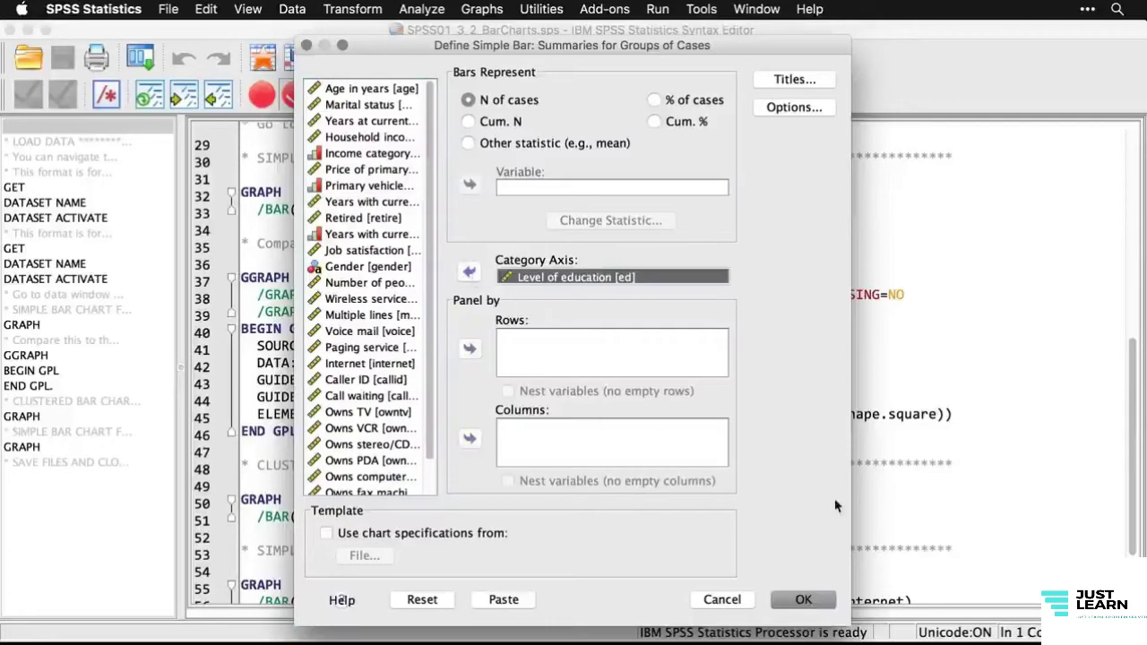
pyautogui.click(809, 599)
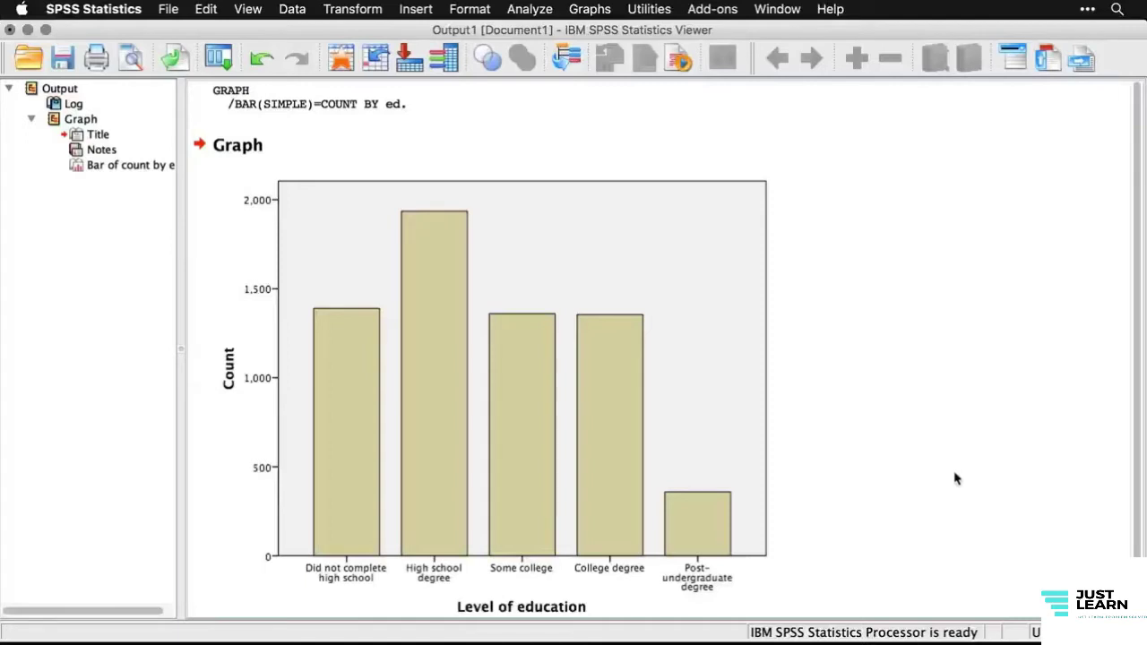
# - Return to the syntax file and compare the Chart Builder GGRAPH code with the short GRAPH /BAR(SIMPLE) command
pyautogui.press('super+grave')
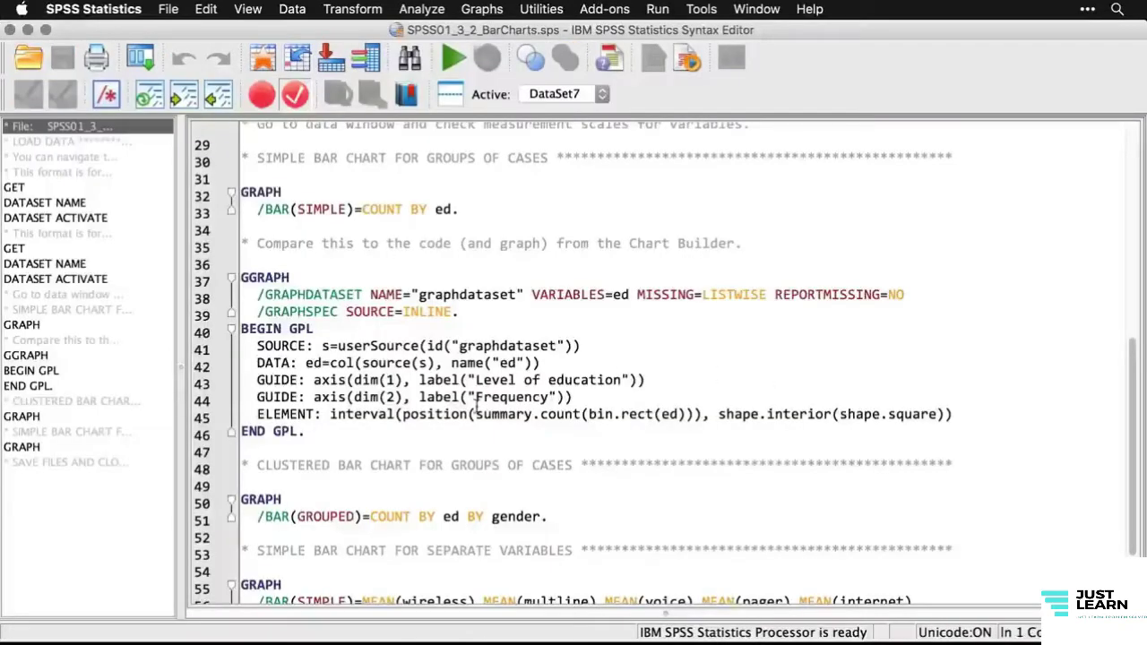
pyautogui.moveTo(307, 432)
pyautogui.mouseDown()
pyautogui.moveTo(242, 431)
pyautogui.moveTo(271, 383)
pyautogui.moveTo(240, 279)
pyautogui.mouseUp()
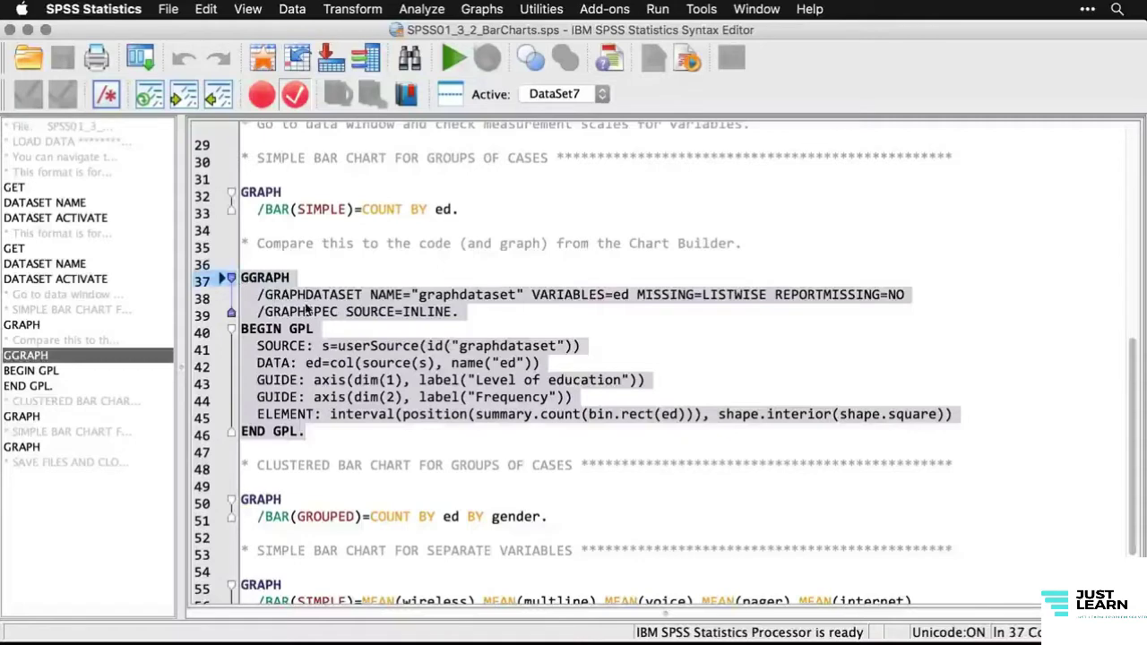
pyautogui.tripleClick(405, 209)
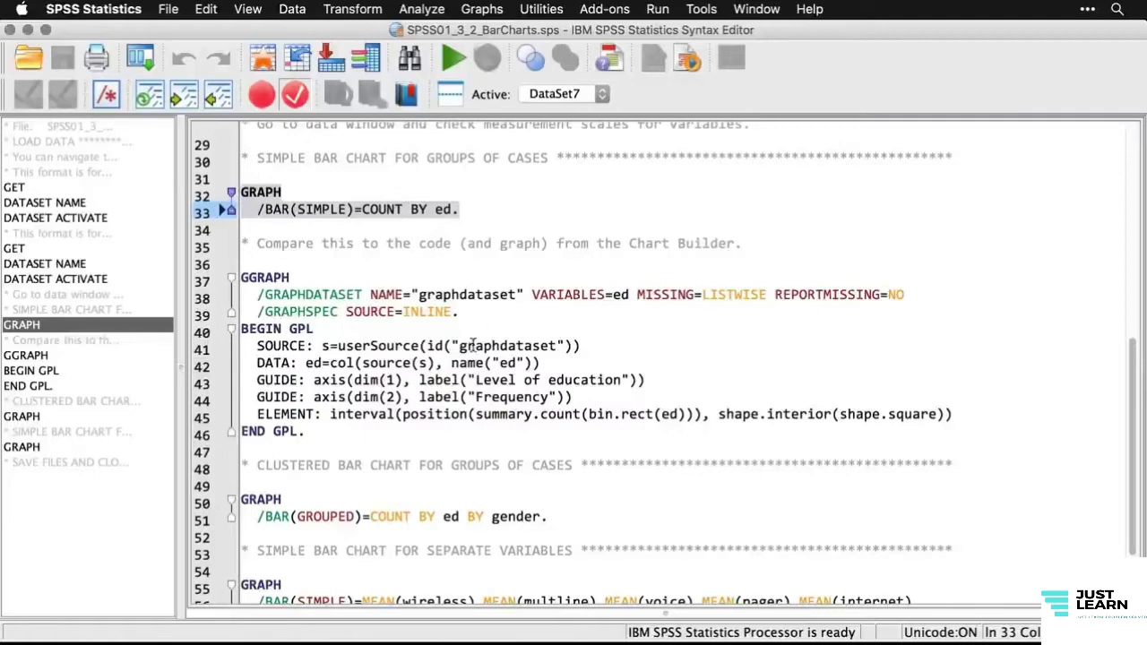
pyautogui.click(634, 396)
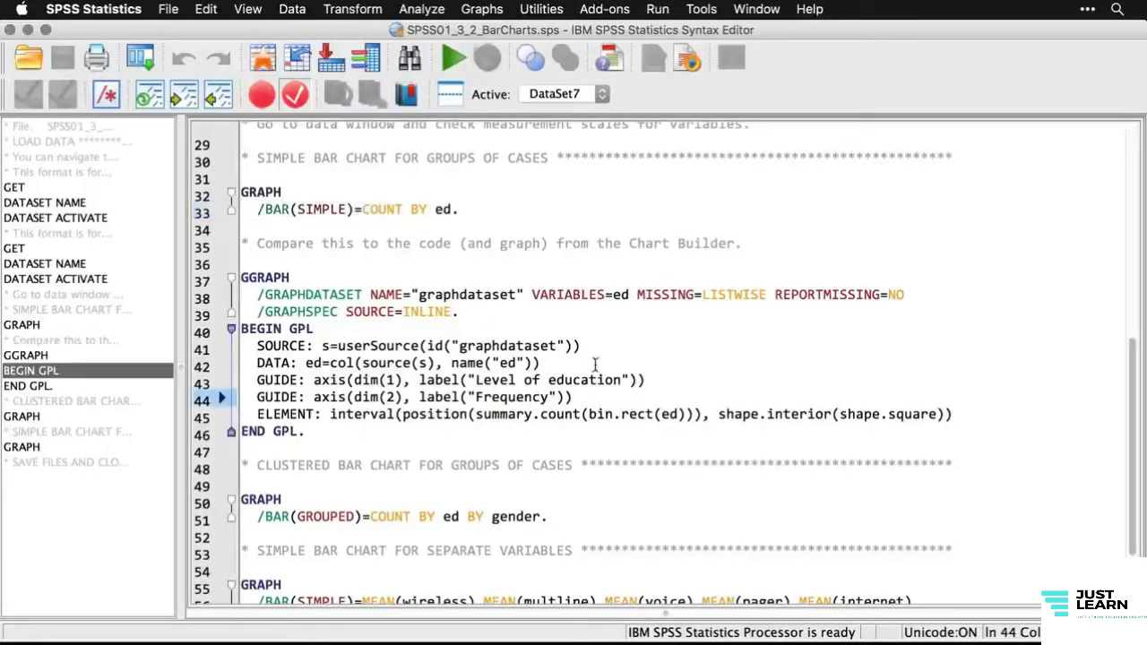
# - Start defining a legacy clustered bar chart with summaries for groups of cases
pyautogui.click(492, 9)
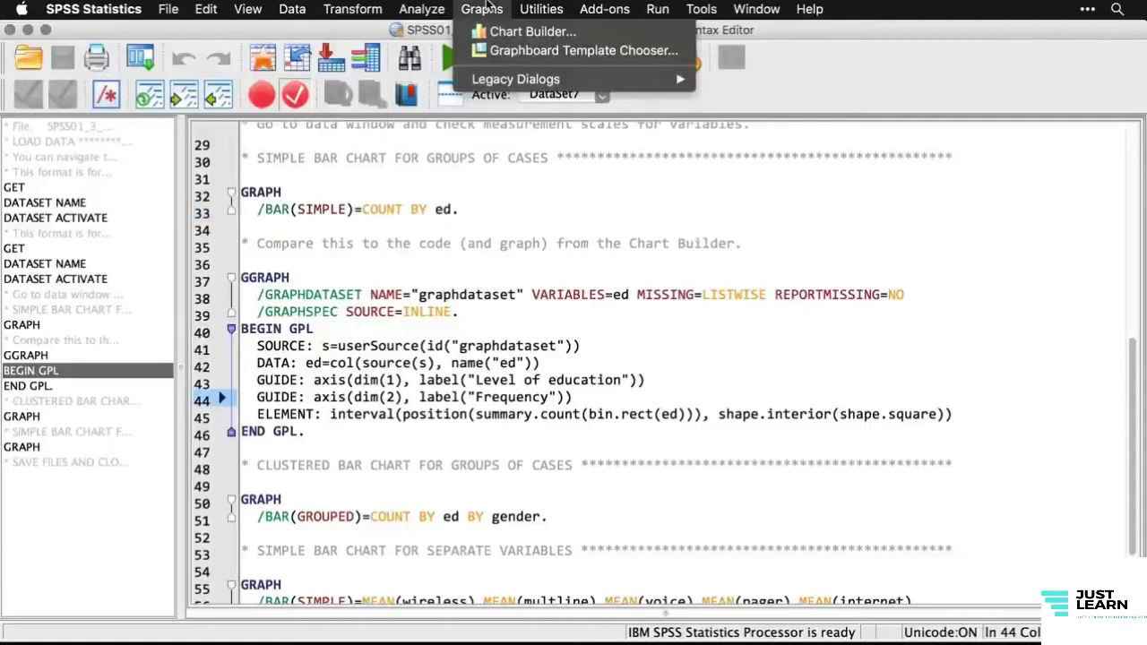
pyautogui.moveTo(509, 75)
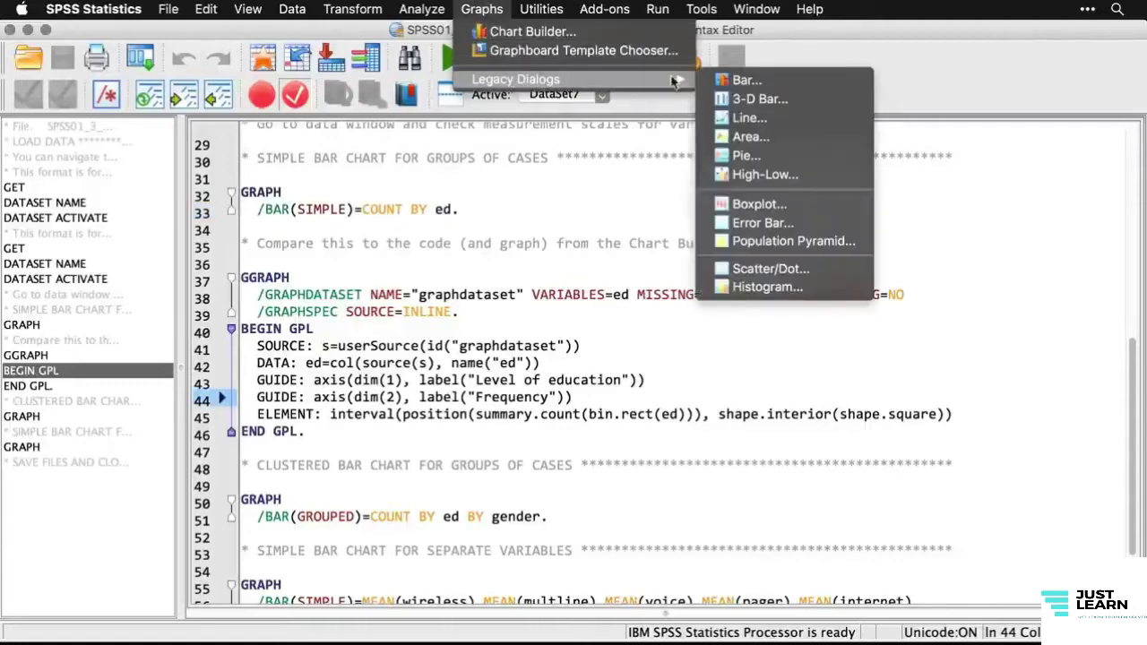
pyautogui.click(726, 80)
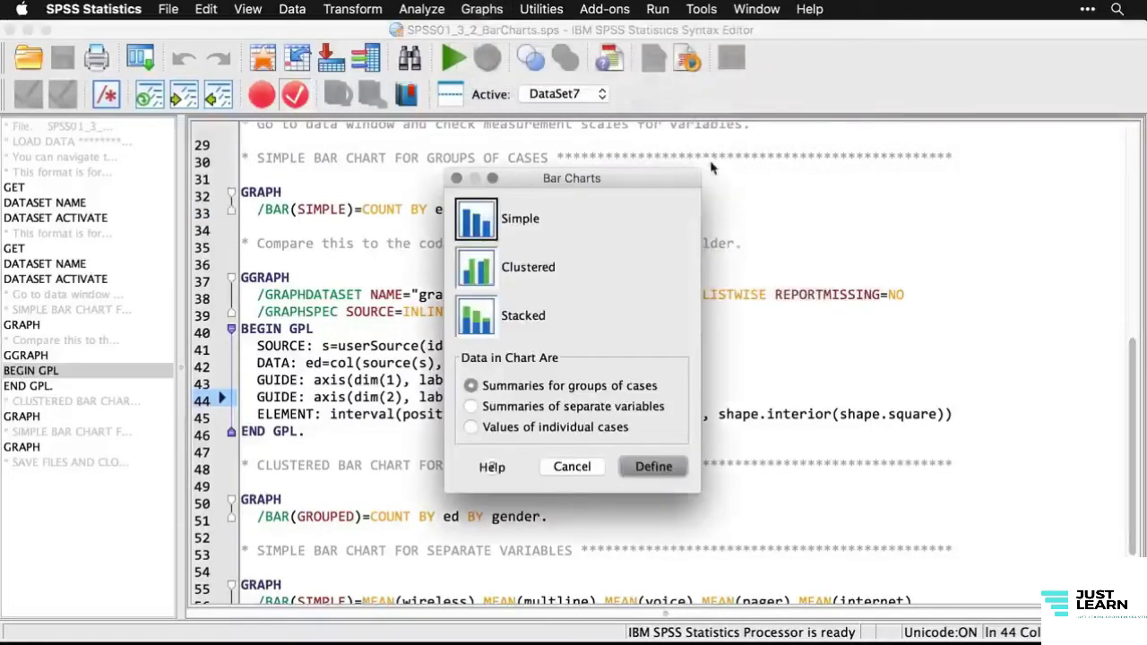
pyautogui.click(479, 278)
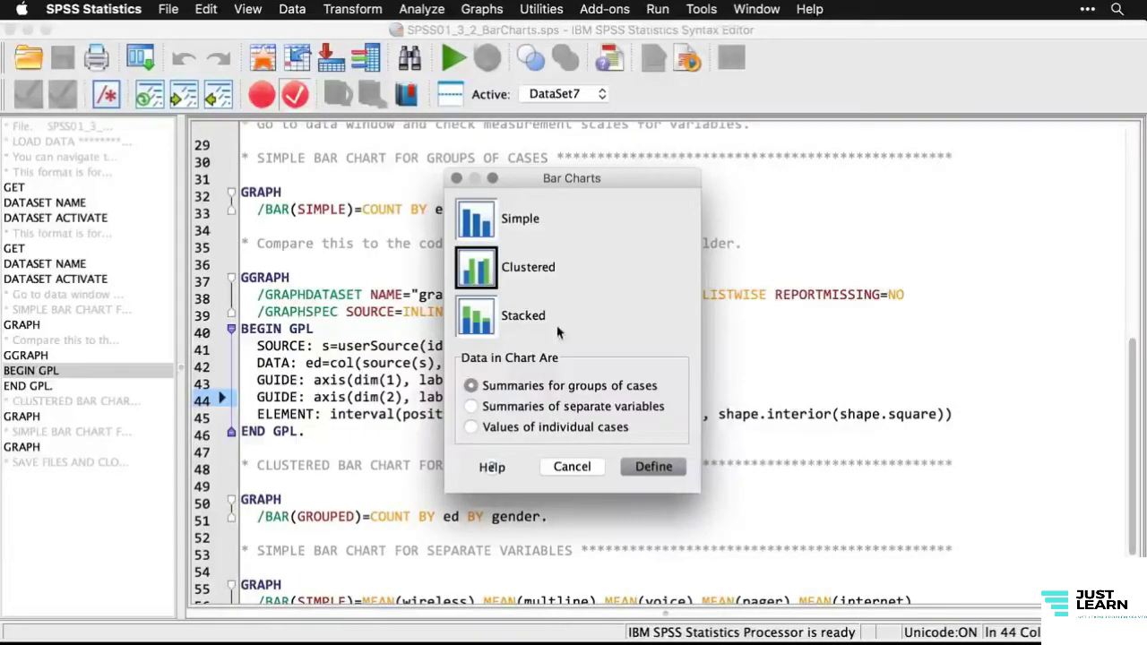
pyautogui.click(653, 467)
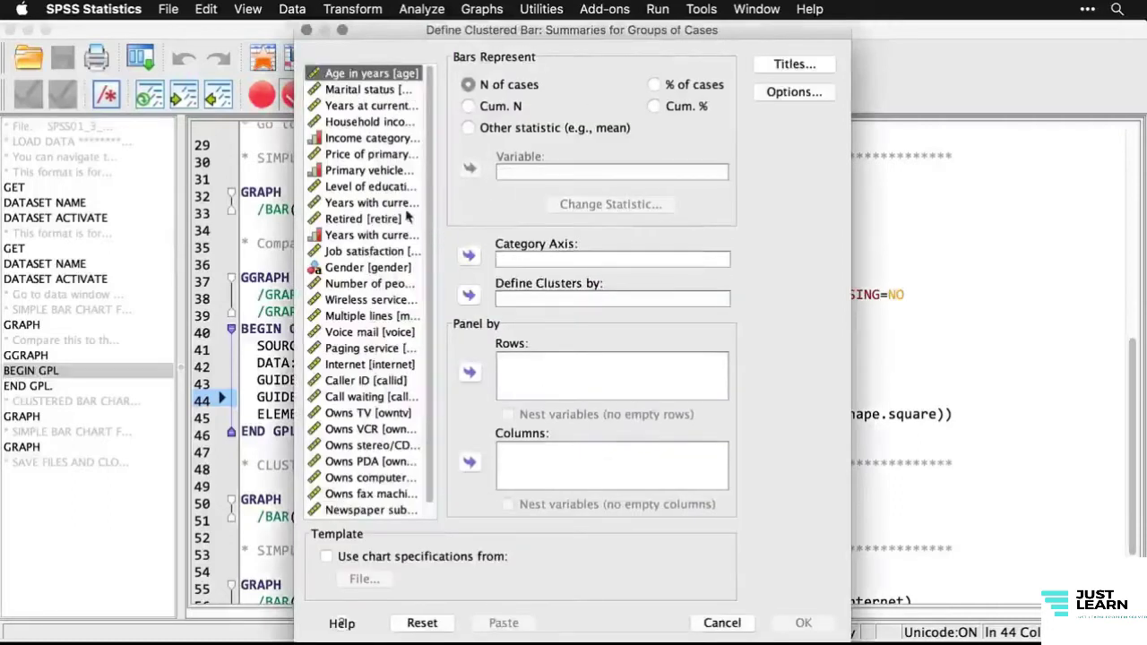
# - Assign Level of education to the category axis, define clusters by Gender, and generate the clustered bar chart
pyautogui.click(376, 191)
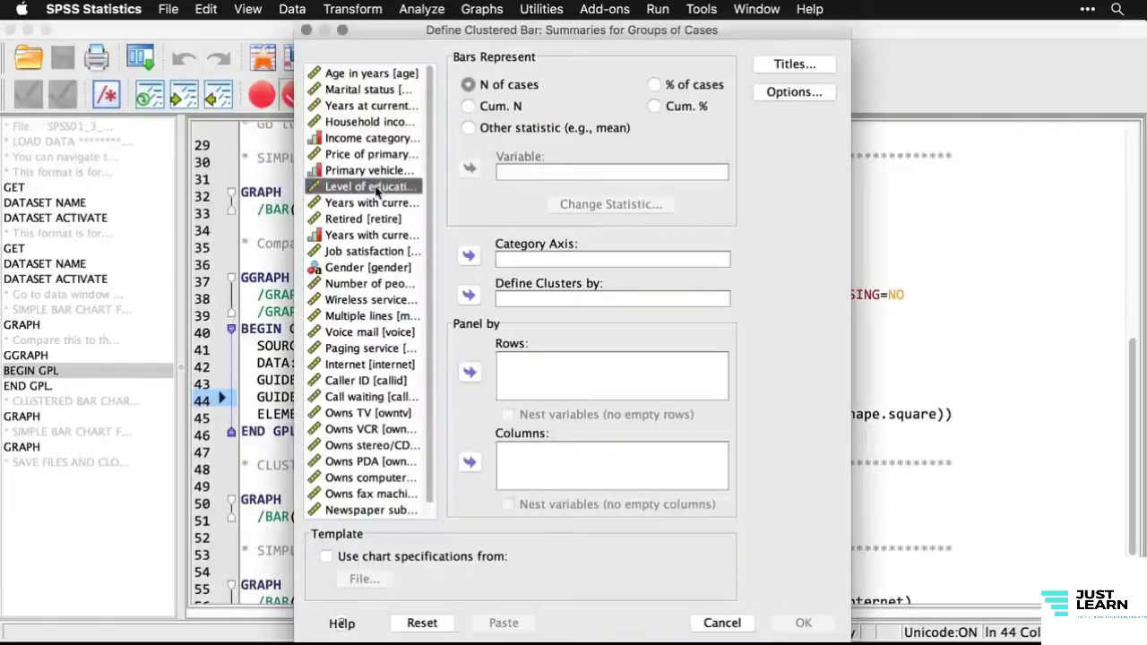
pyautogui.click(469, 257)
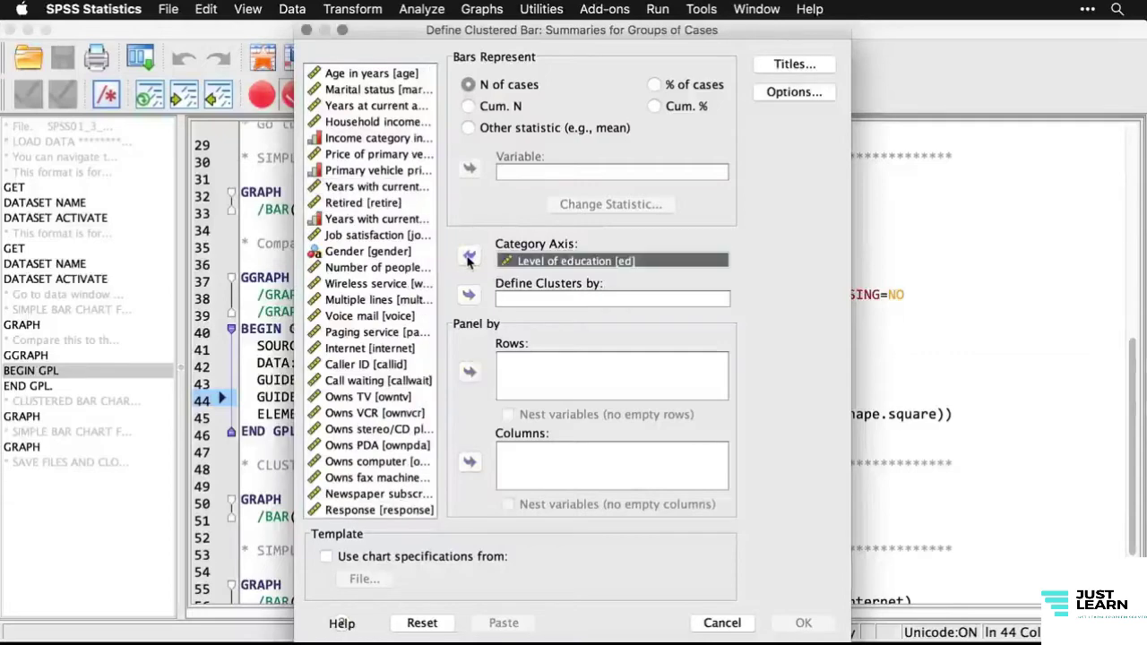
pyautogui.click(402, 257)
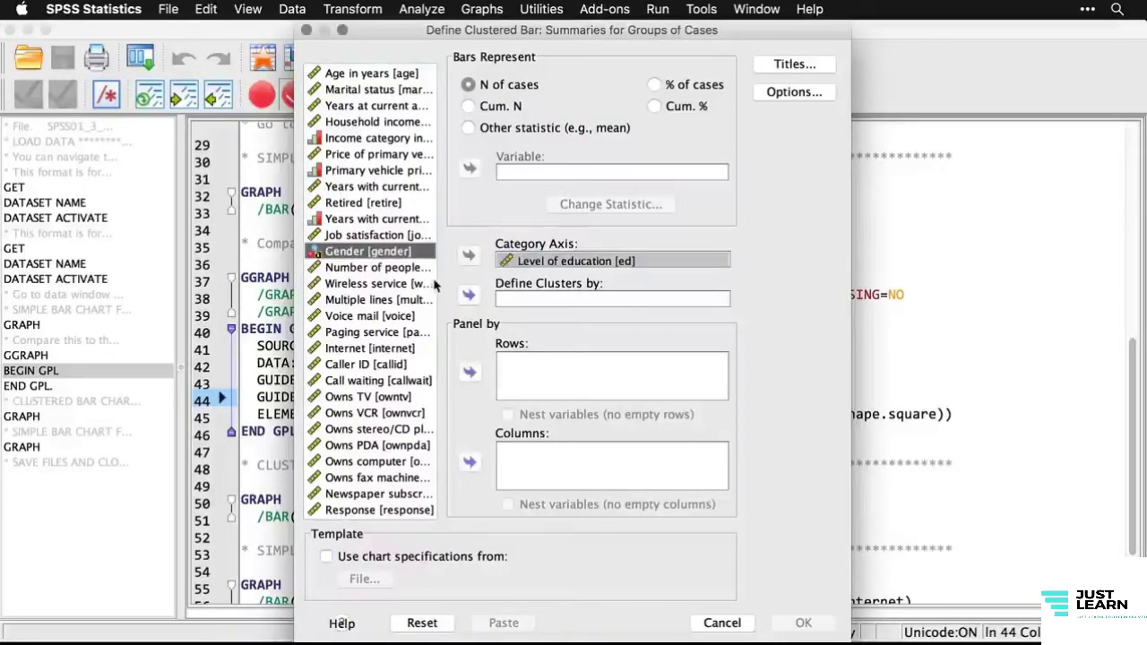
pyautogui.click(470, 296)
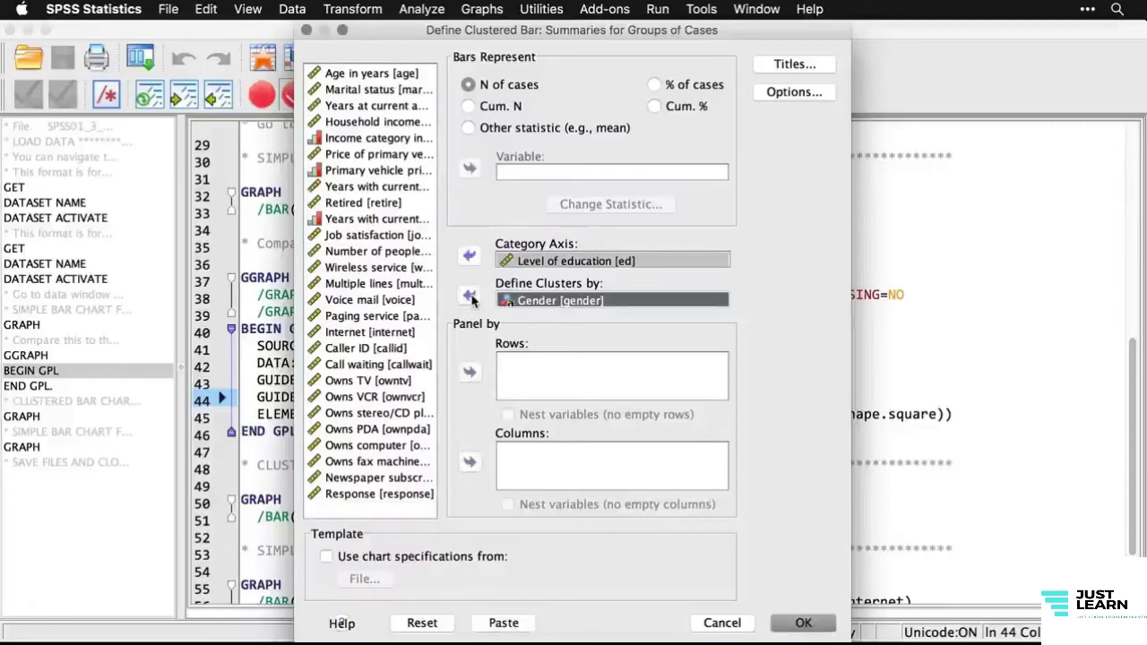
pyautogui.click(804, 626)
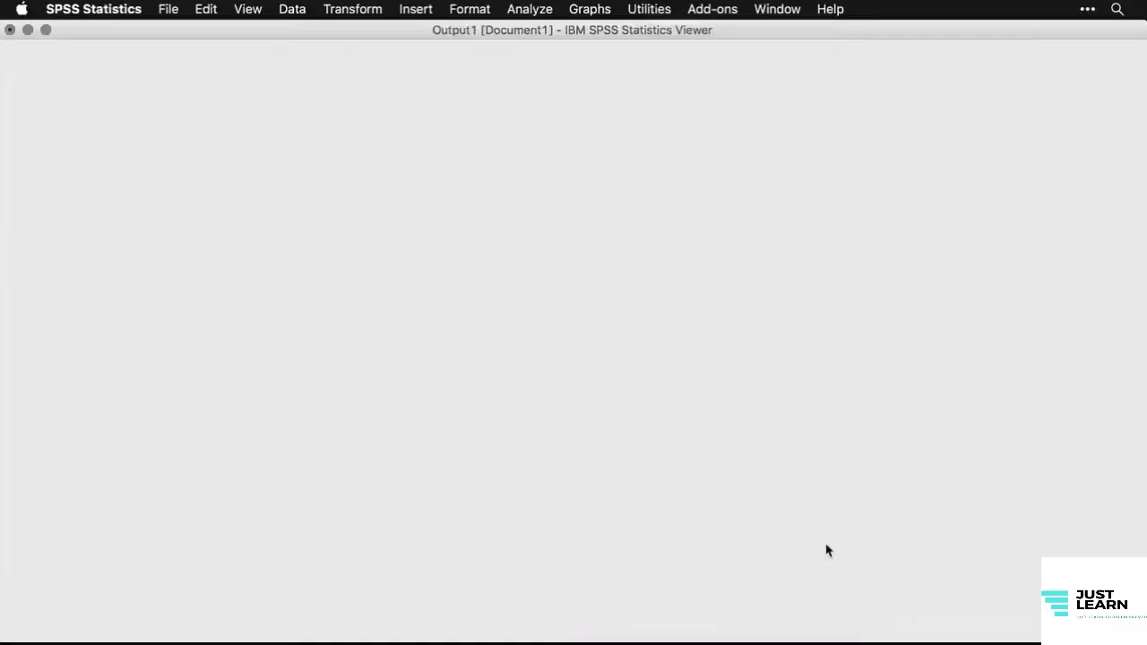
pyautogui.scroll(-6, 827, 550)
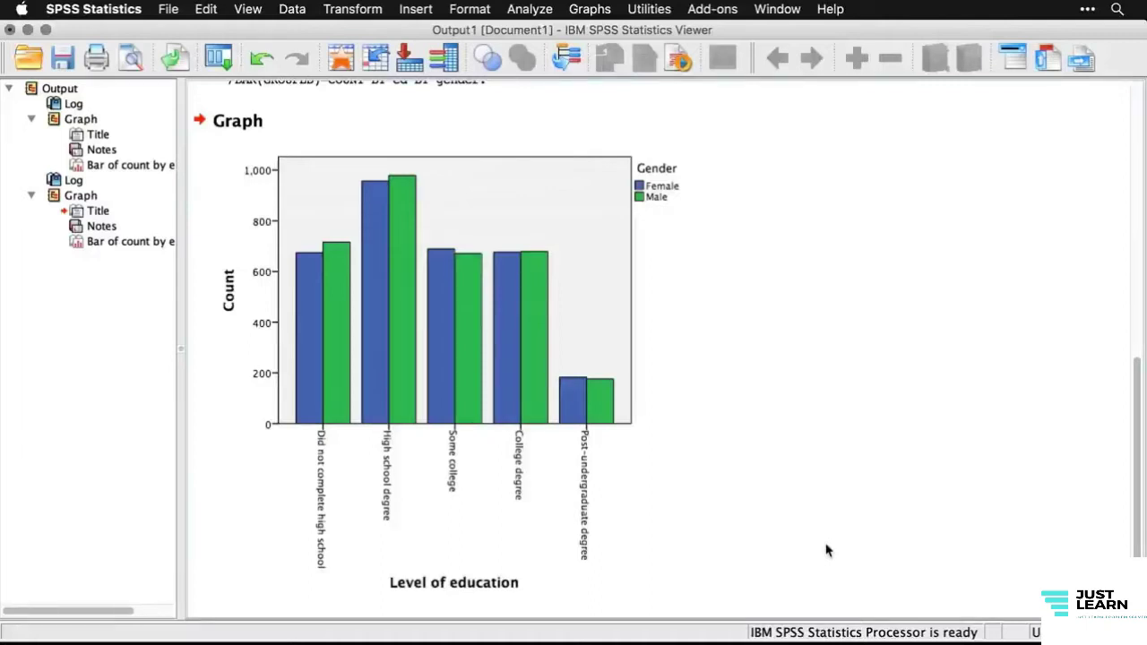
pyautogui.scroll(3, 826, 550)
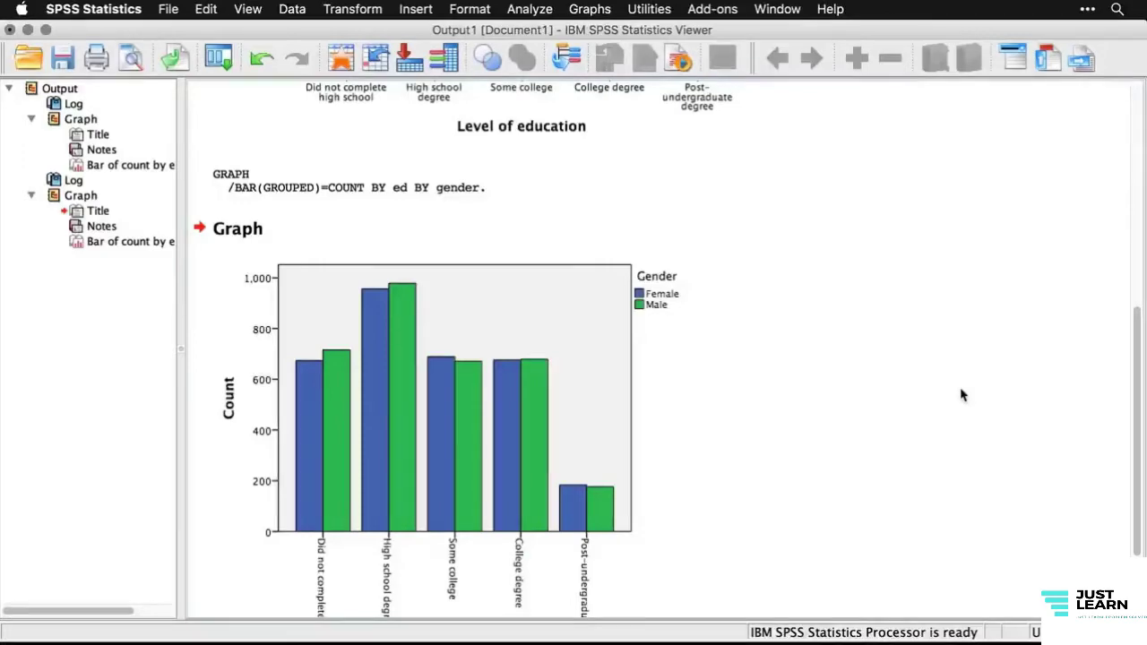
# - Return to the syntax file and start defining a legacy simple bar chart with summaries of separate variables
pyautogui.press('super+grave')
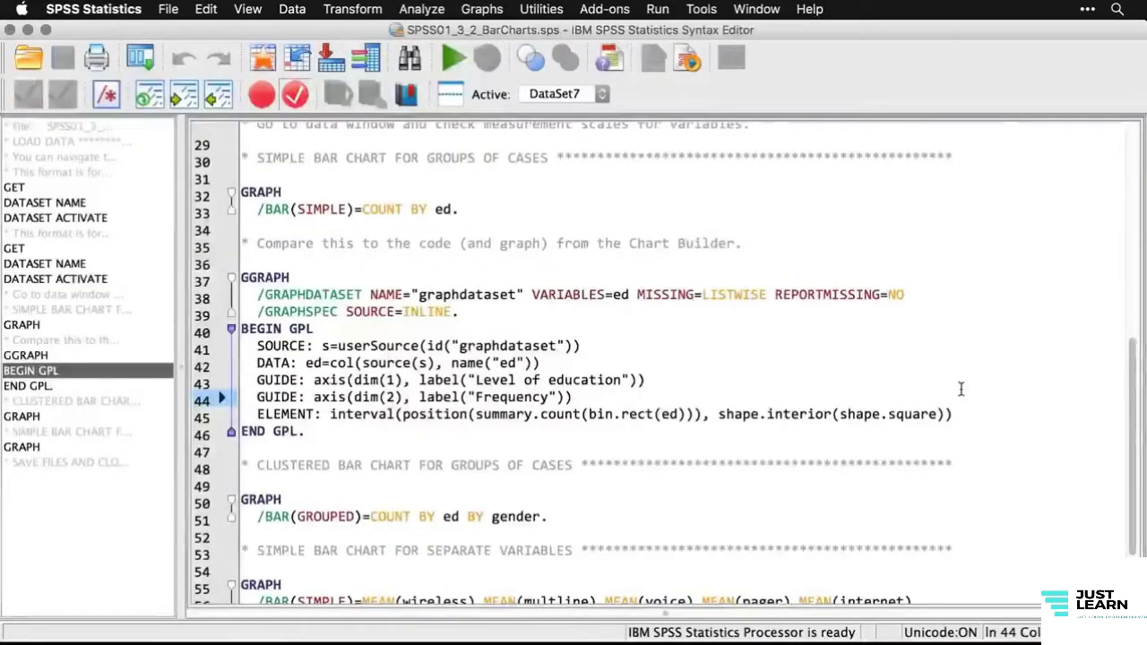
pyautogui.scroll(-3, 961, 388)
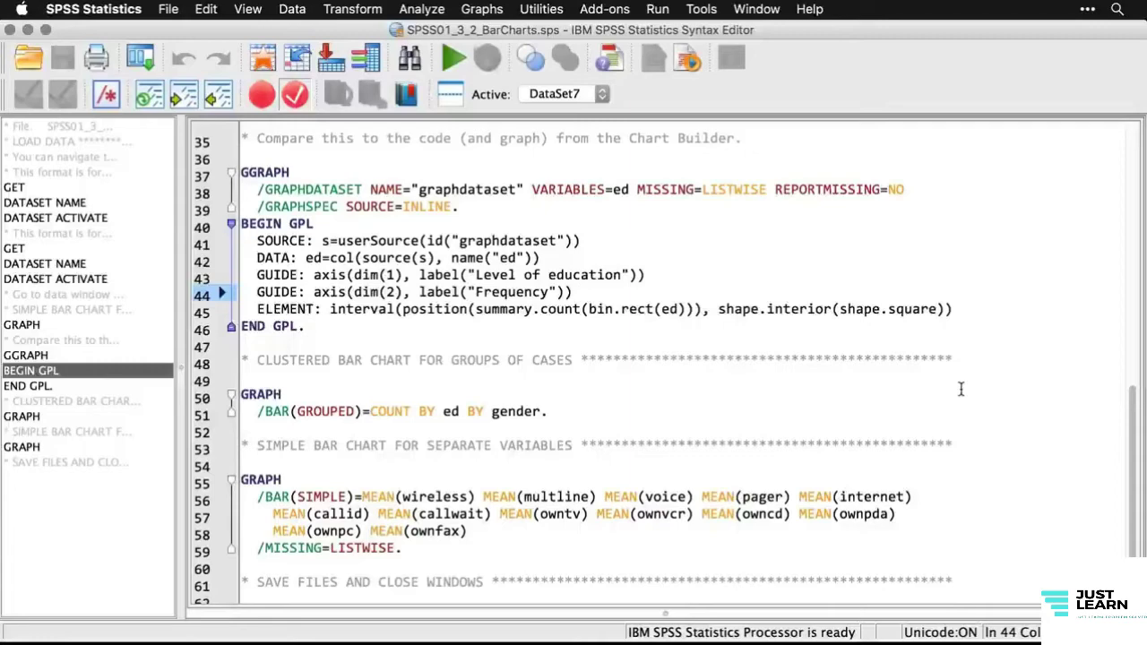
pyautogui.click(481, 9)
pyautogui.moveTo(502, 83)
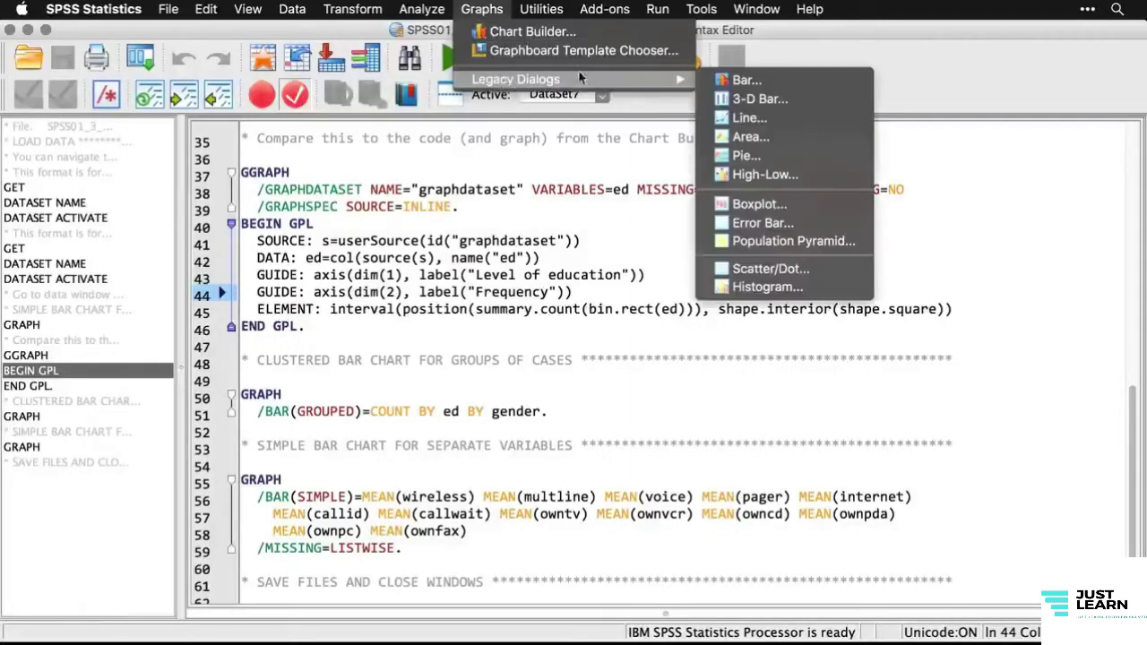
pyautogui.click(743, 81)
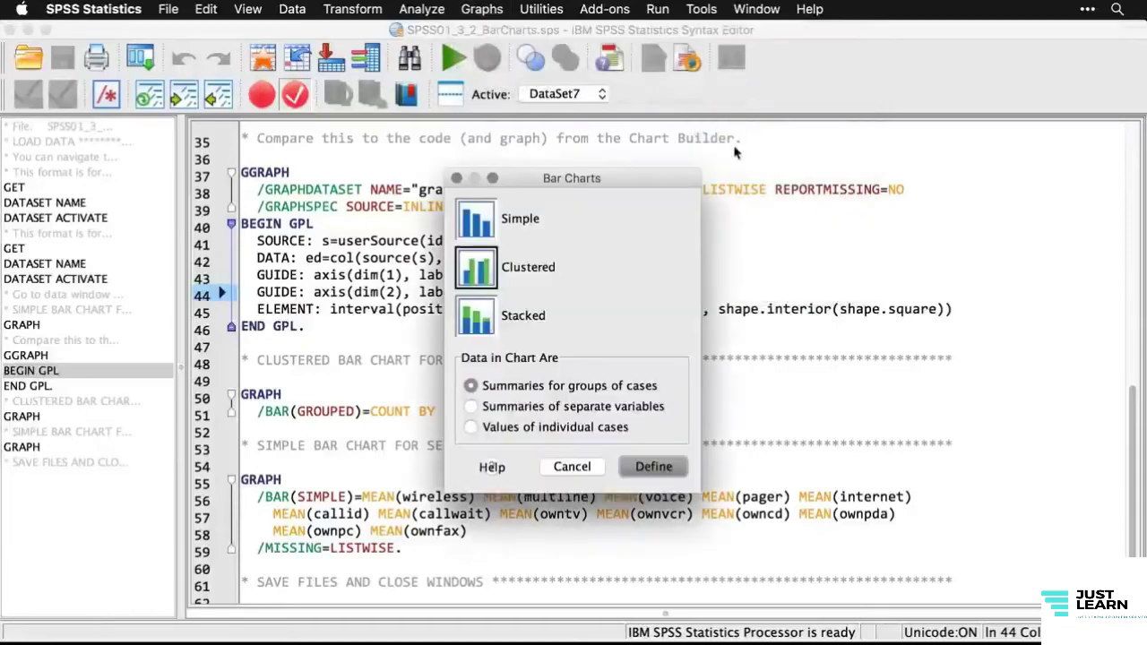
pyautogui.click(484, 220)
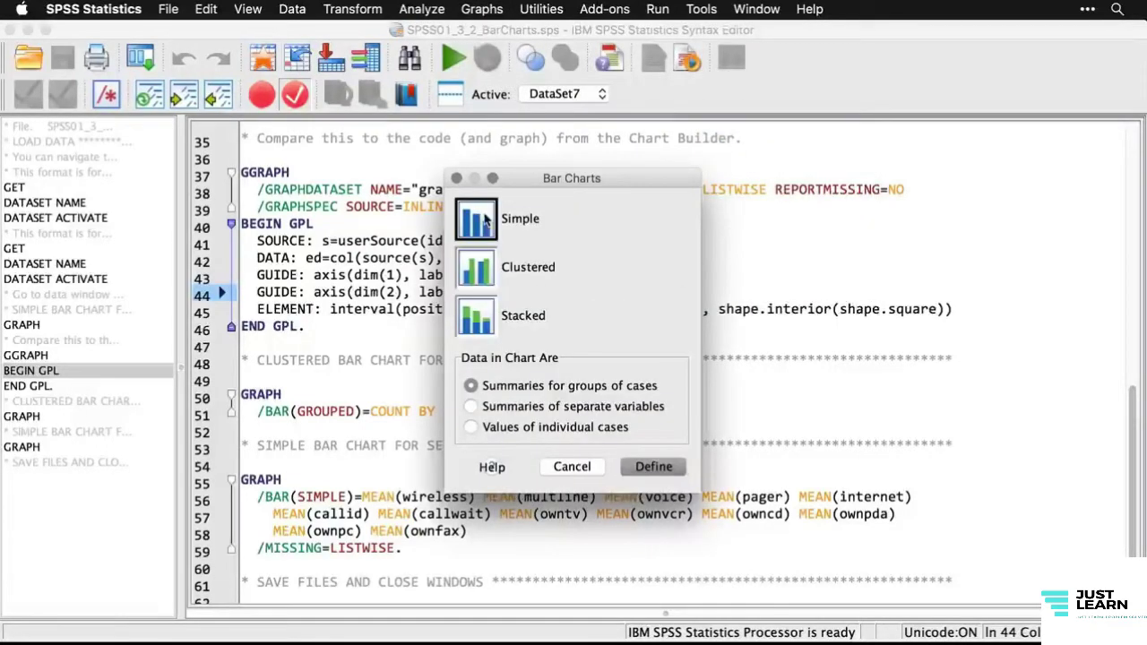
pyautogui.click(470, 406)
pyautogui.click(659, 468)
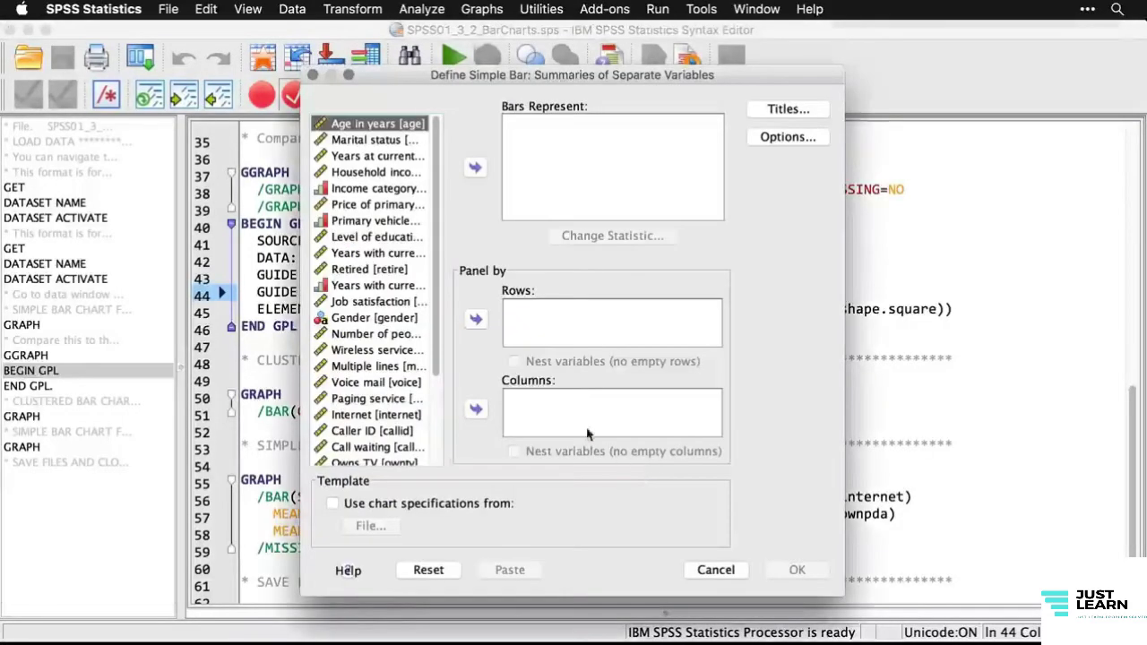
# - Add the variables from Wireless service through Owns fax machine as mean bars and generate the simple bar chart
pyautogui.moveTo(438, 347); pyautogui.dragTo(439, 466)
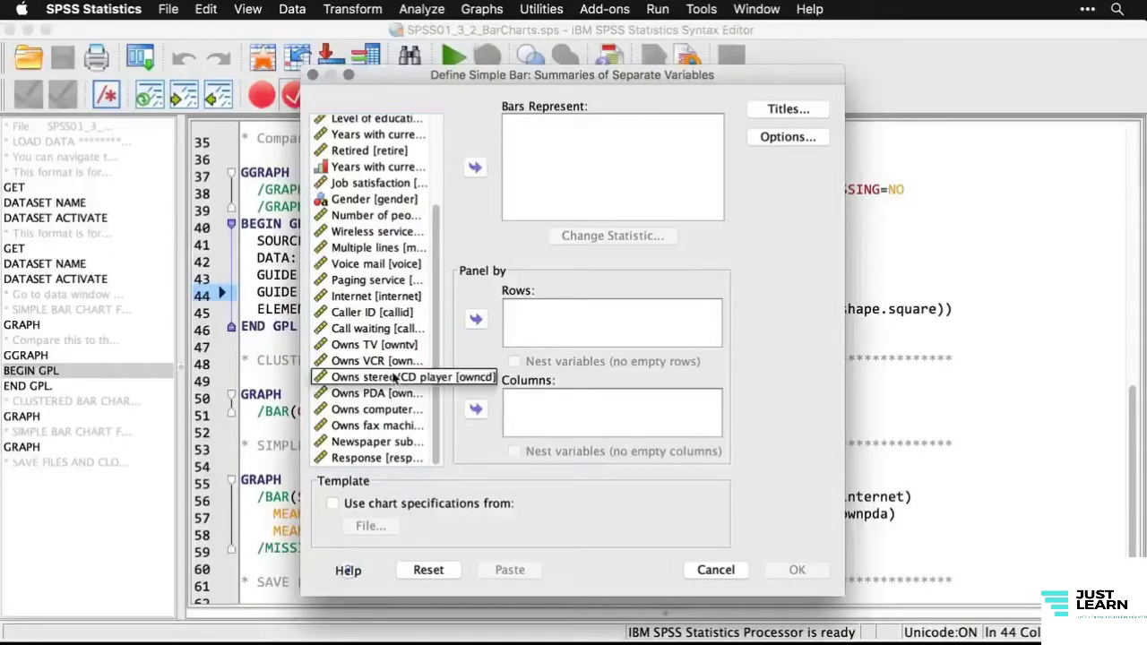
pyautogui.click(364, 231)
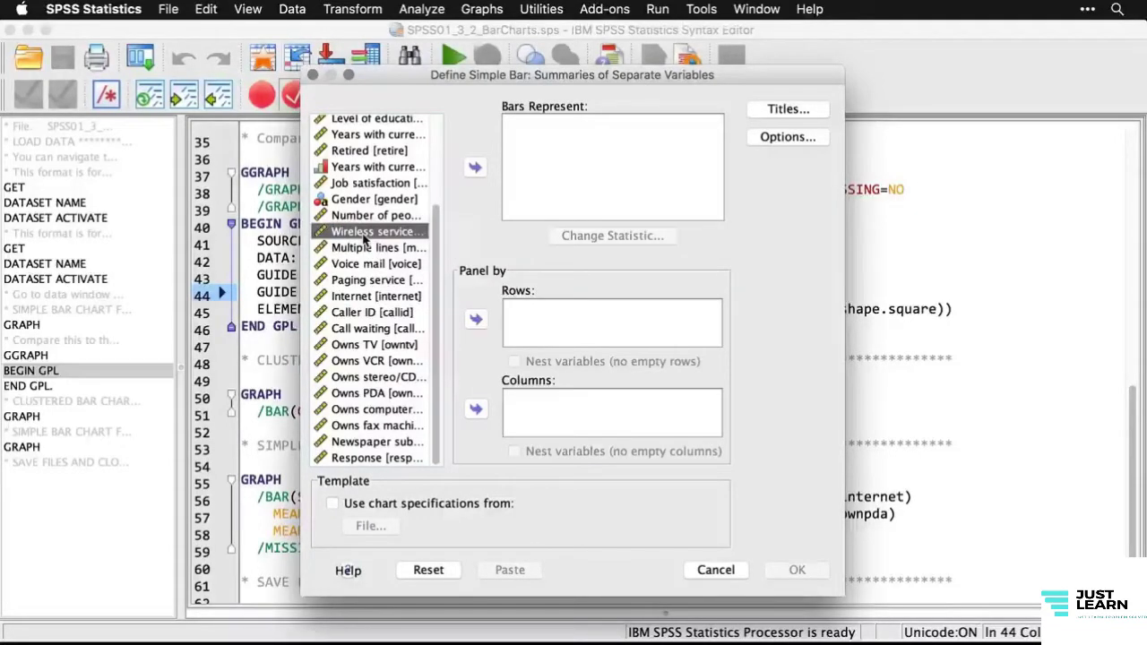
pyautogui.keyDown('shift'); pyautogui.click(374, 428); pyautogui.keyUp('shift')
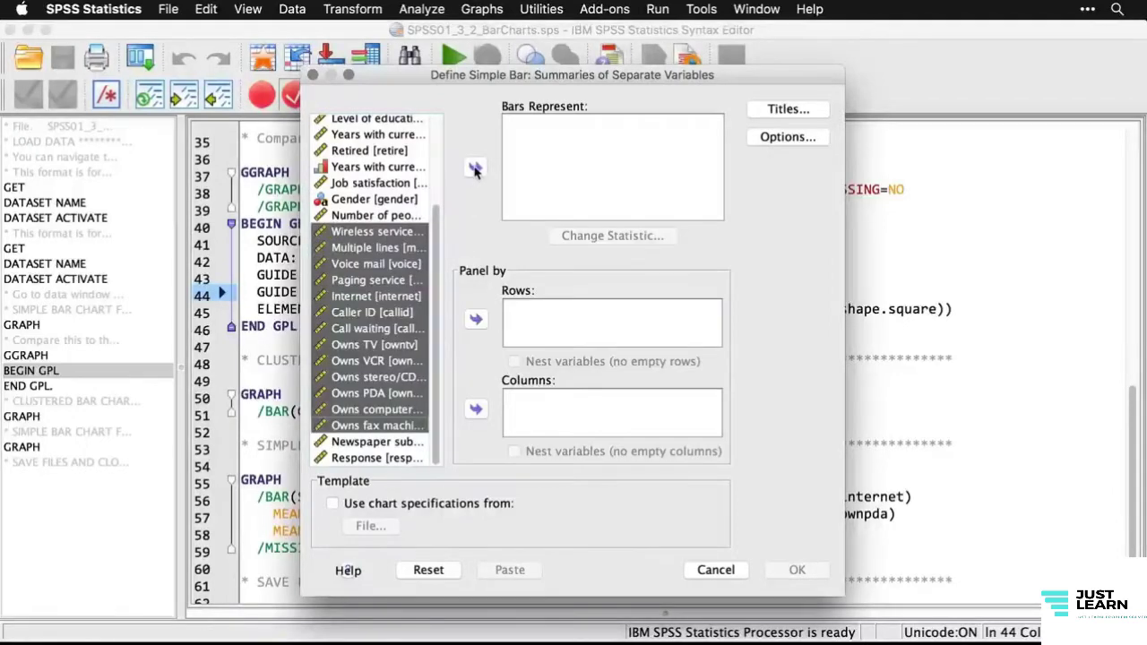
pyautogui.click(475, 168)
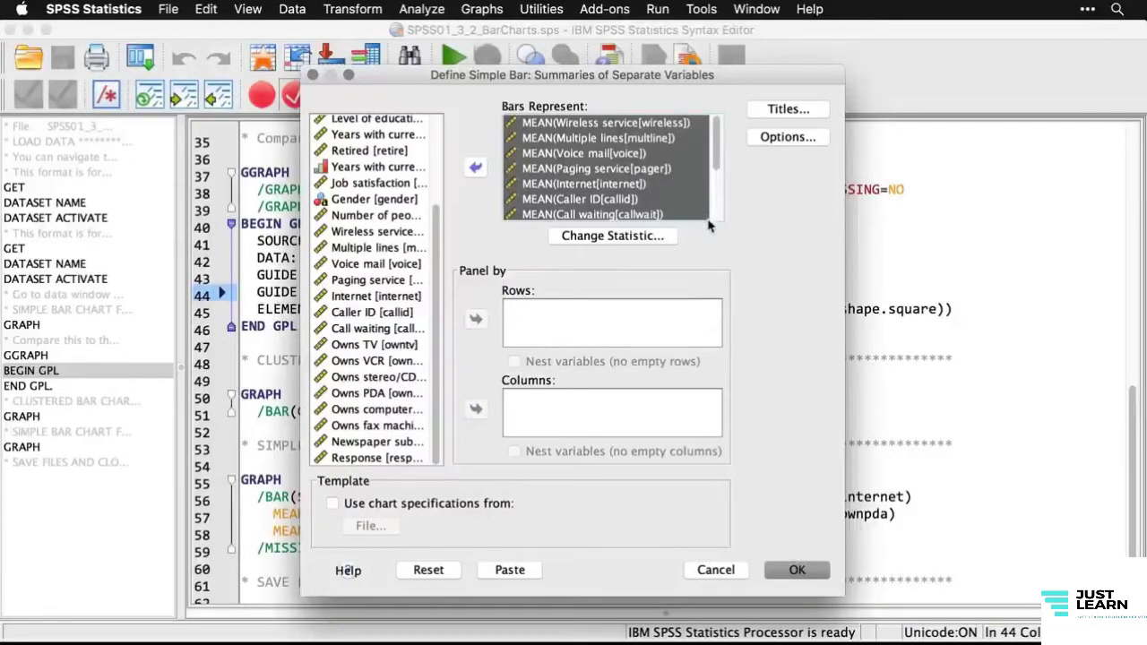
pyautogui.click(796, 571)
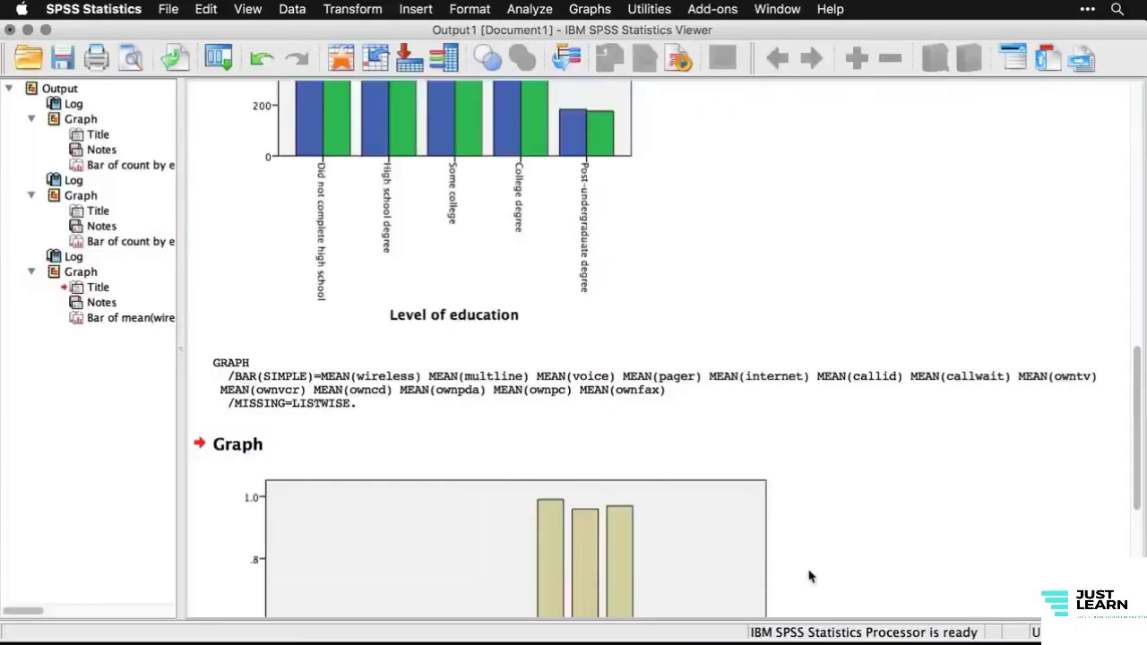
pyautogui.scroll(-5, 809, 576)
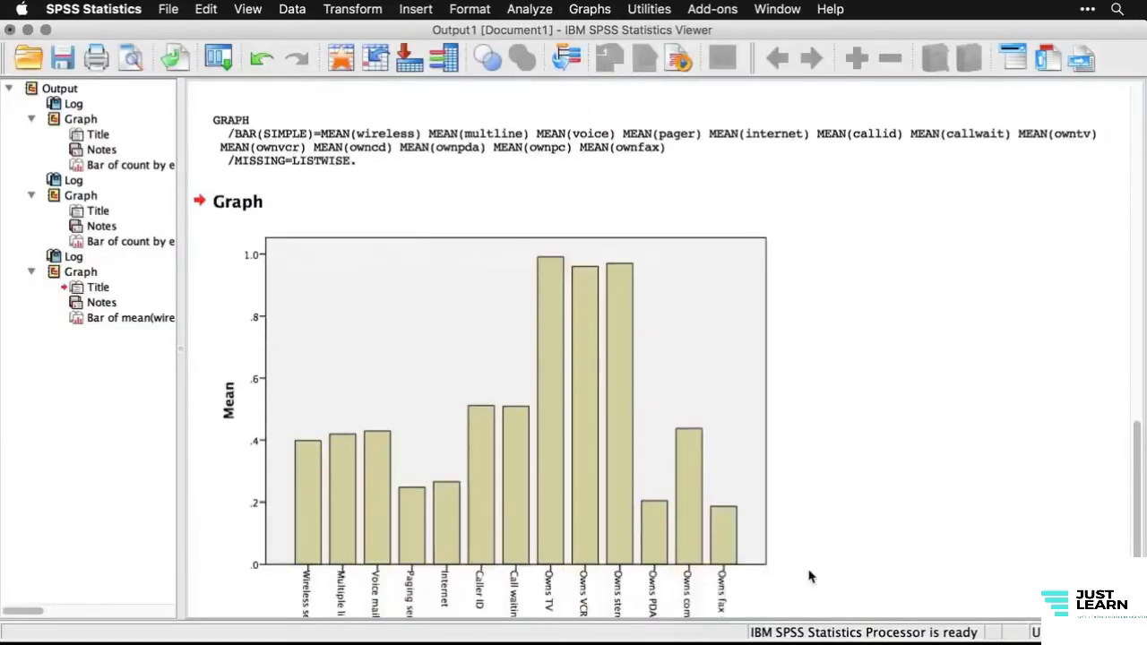
pyautogui.scroll(-2, 809, 576)
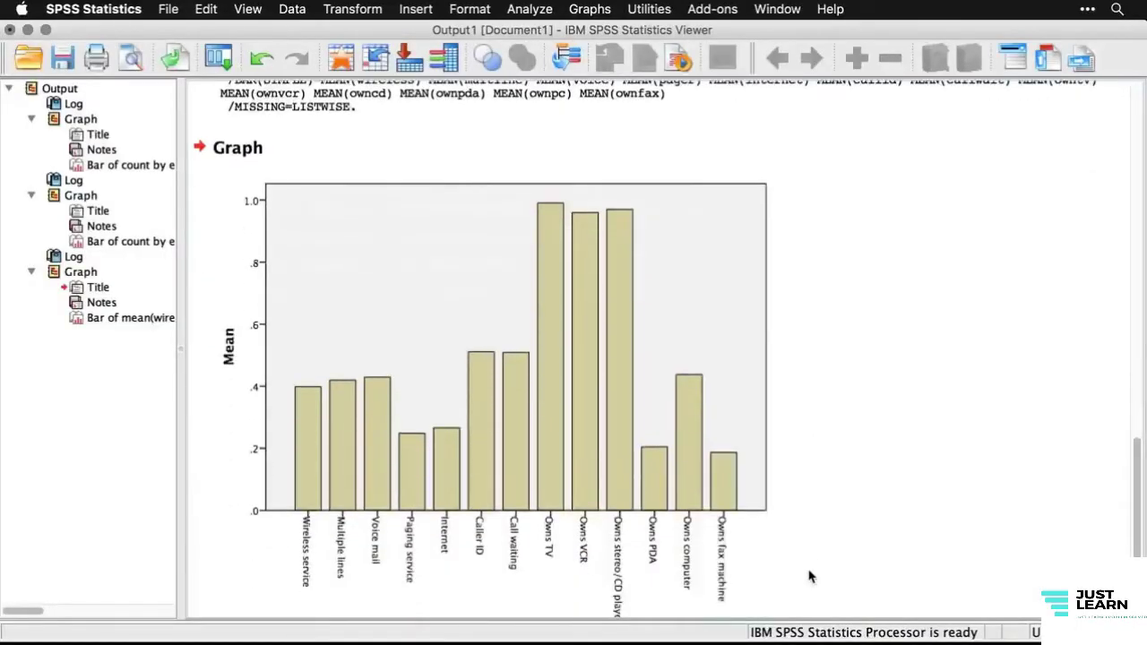
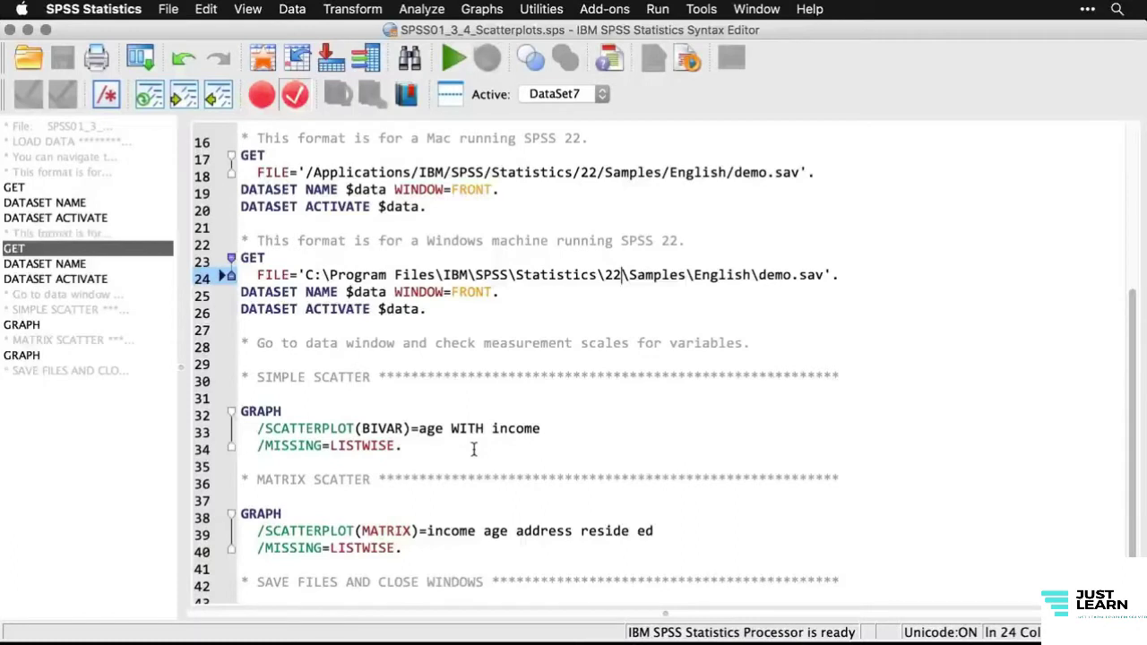
# - Start defining a legacy simple scatterplot from the SPSS01_3_4_Scatterplots.sps syntax window
pyautogui.click(495, 9)
pyautogui.moveTo(499, 78)
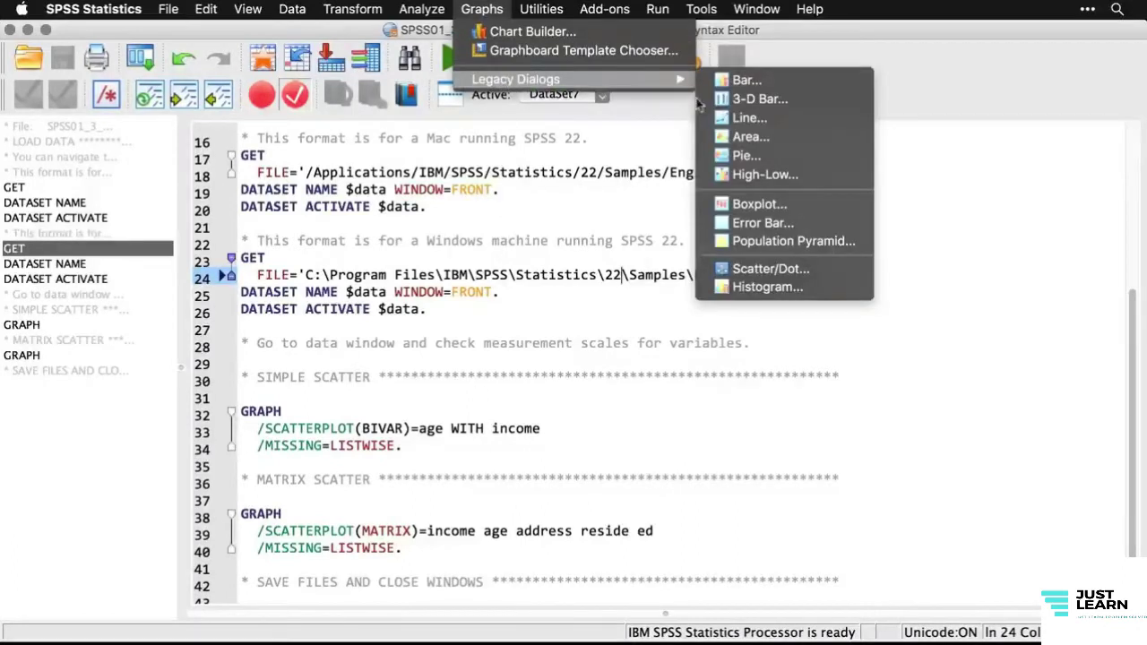
pyautogui.click(833, 274)
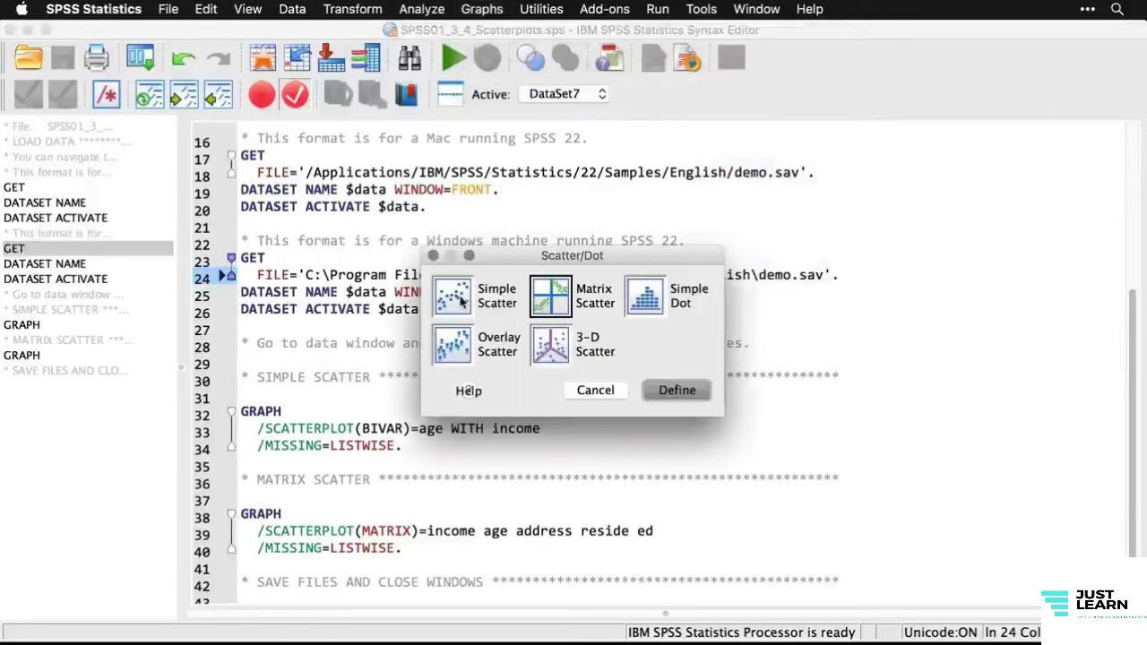
pyautogui.click(461, 303)
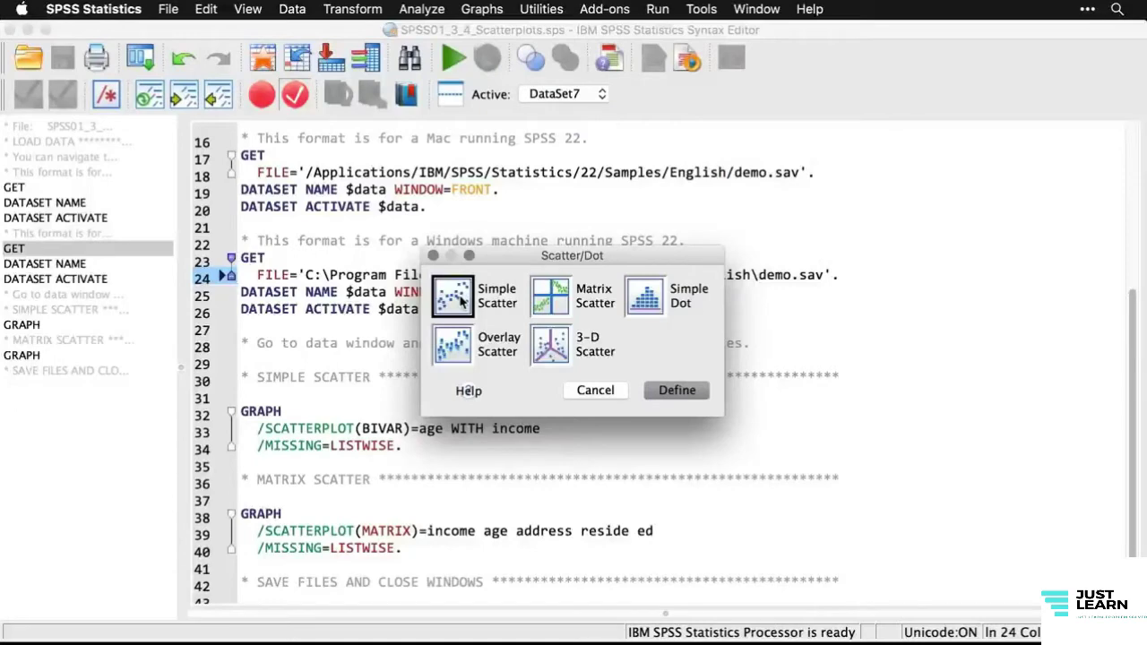
pyautogui.click(677, 391)
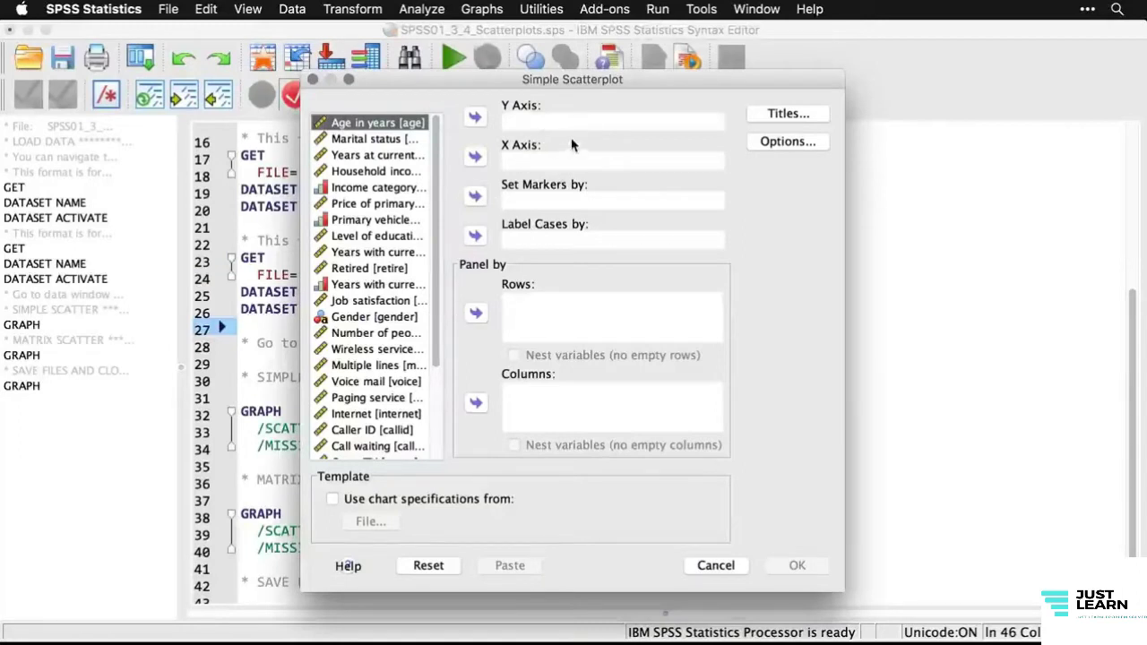
# - Put Age in years on the X axis and Household income in thousands on the Y axis, then generate the scatterplot
pyautogui.click(476, 158)
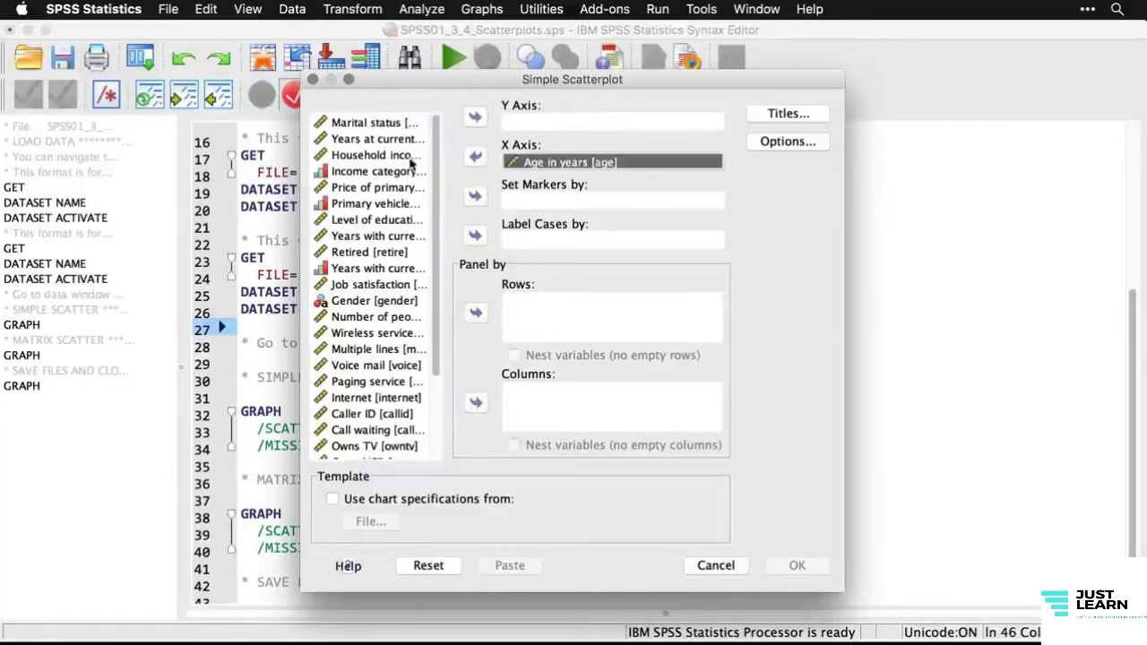
pyautogui.click(404, 156)
pyautogui.click(475, 117)
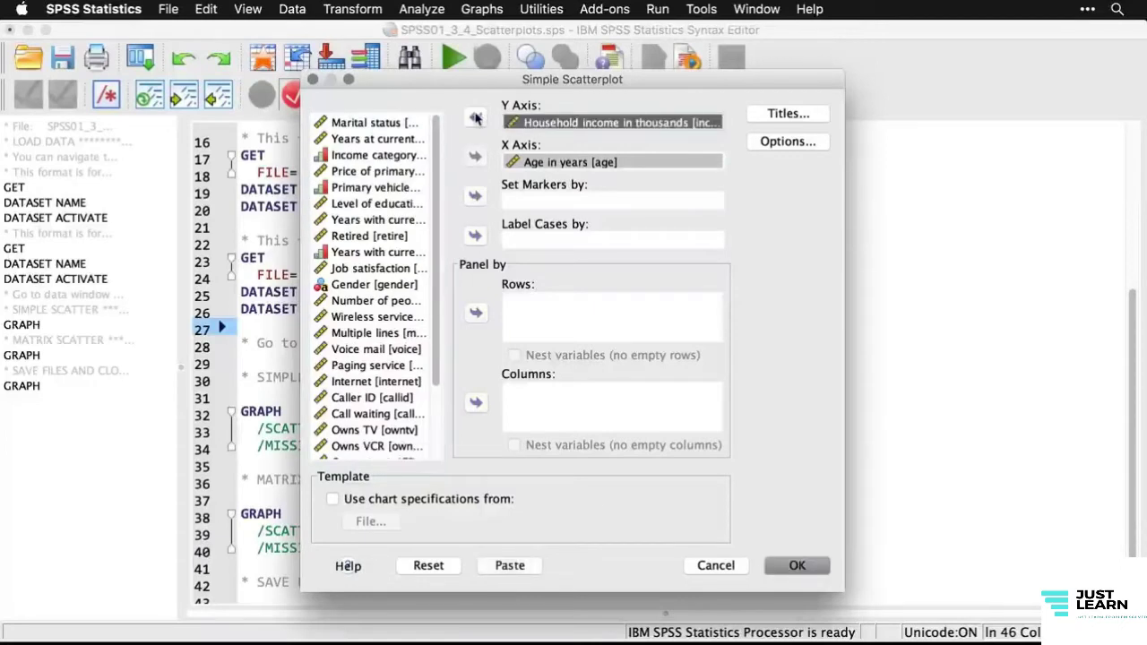
pyautogui.click(810, 570)
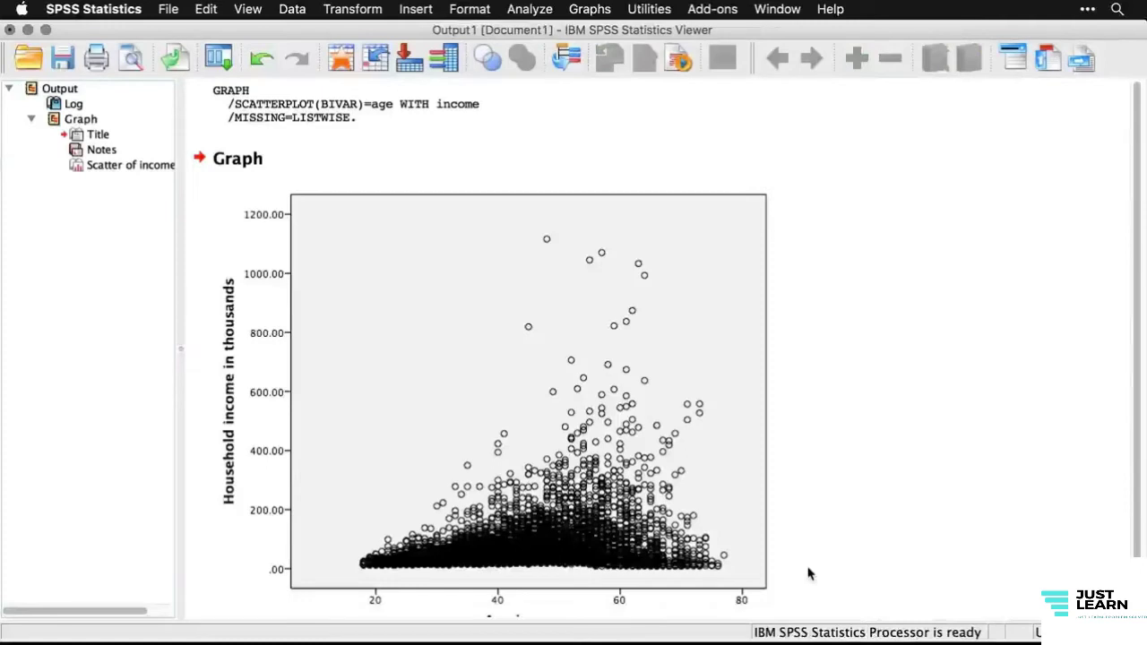
pyautogui.scroll(-2, 809, 573)
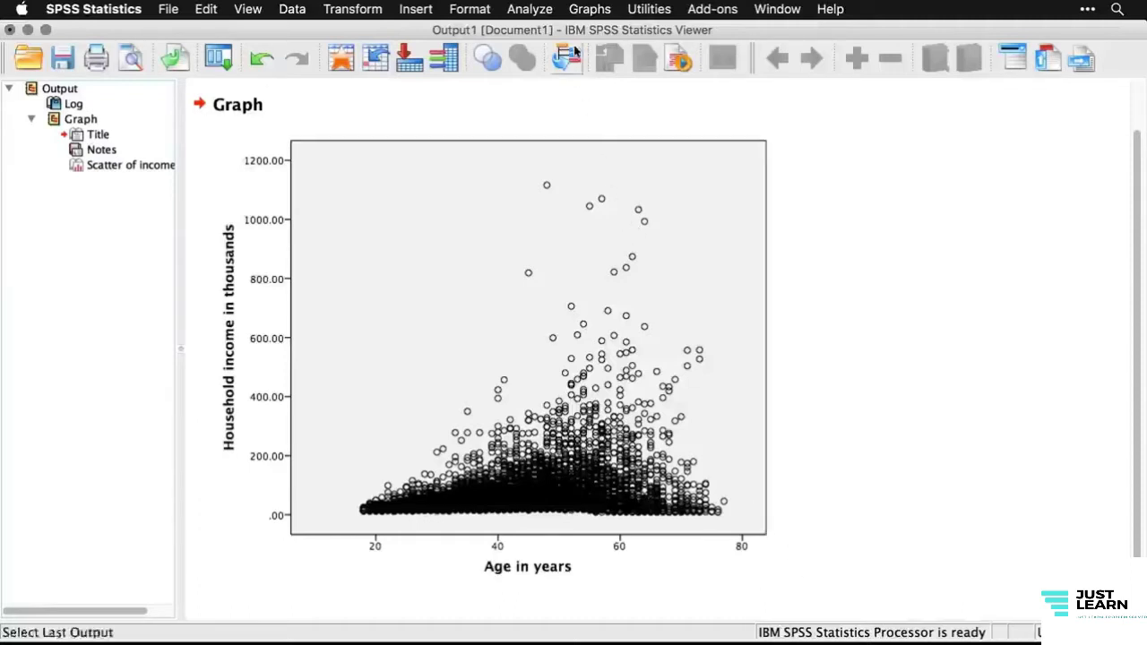
# - Start defining a legacy matrix scatterplot
pyautogui.click(589, 9)
pyautogui.moveTo(631, 81)
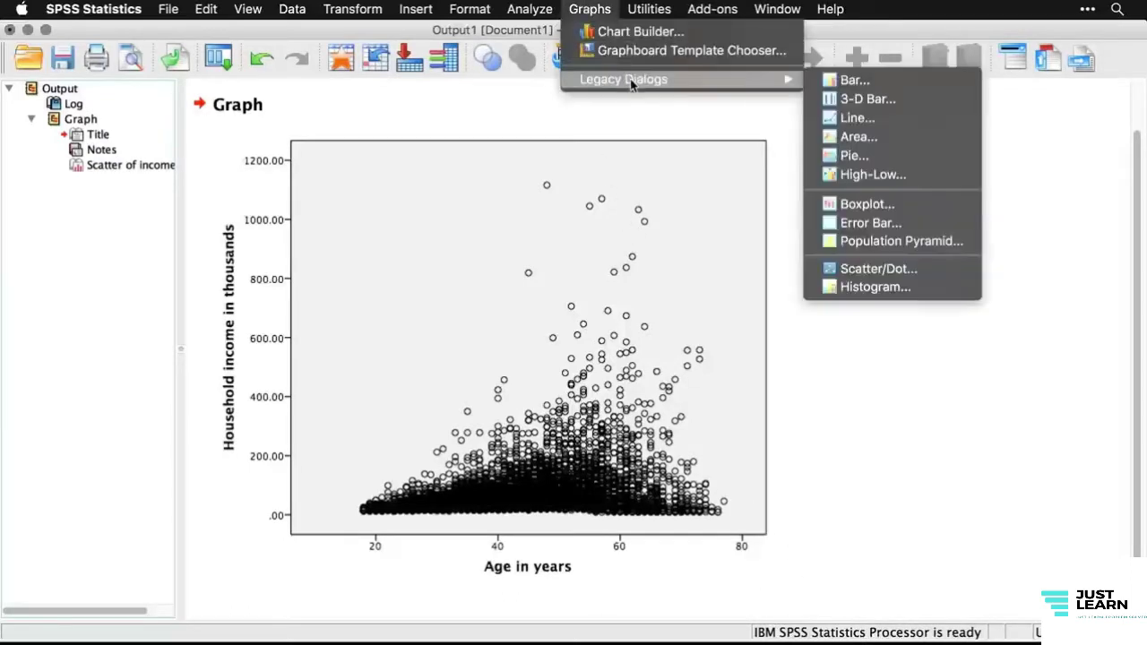
pyautogui.click(944, 276)
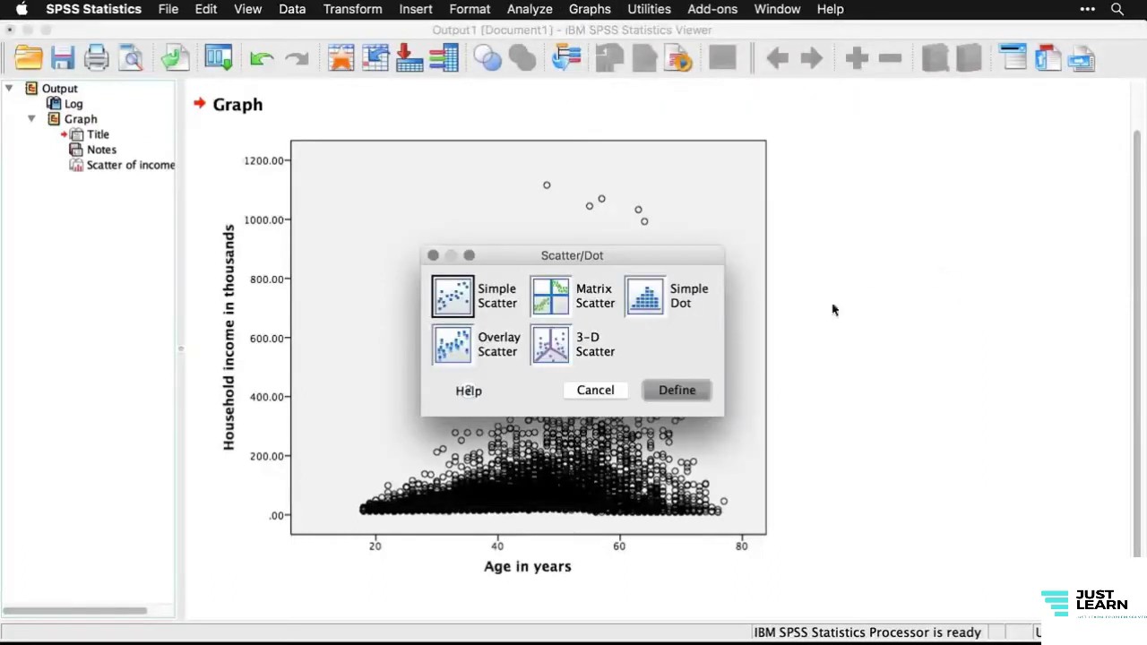
pyautogui.click(543, 309)
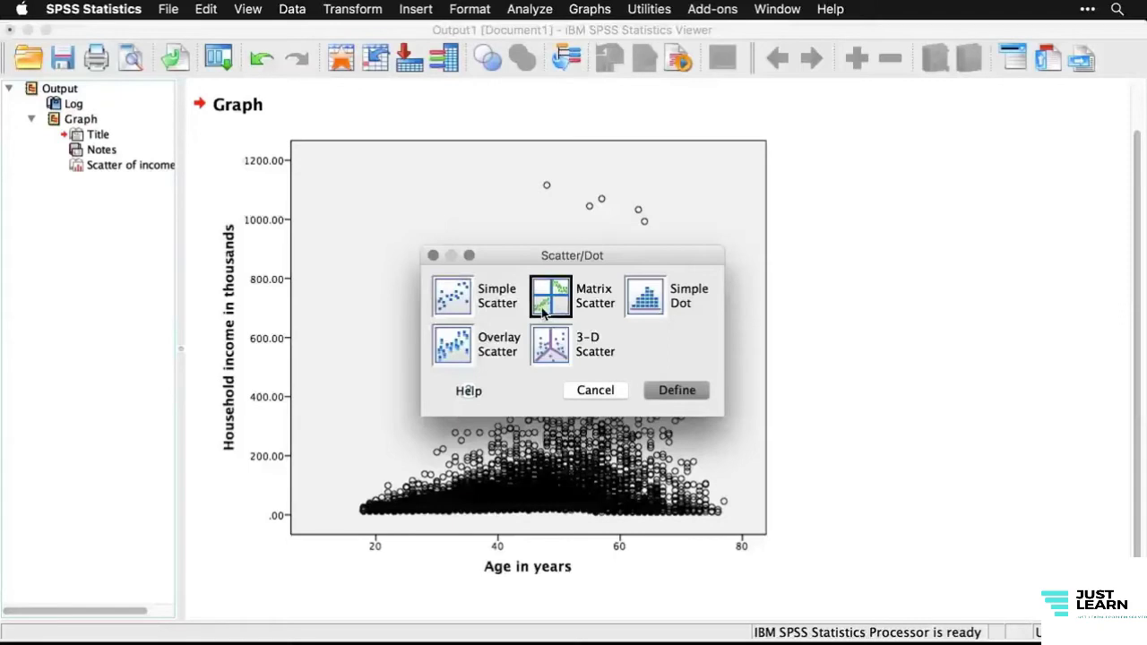
pyautogui.click(676, 391)
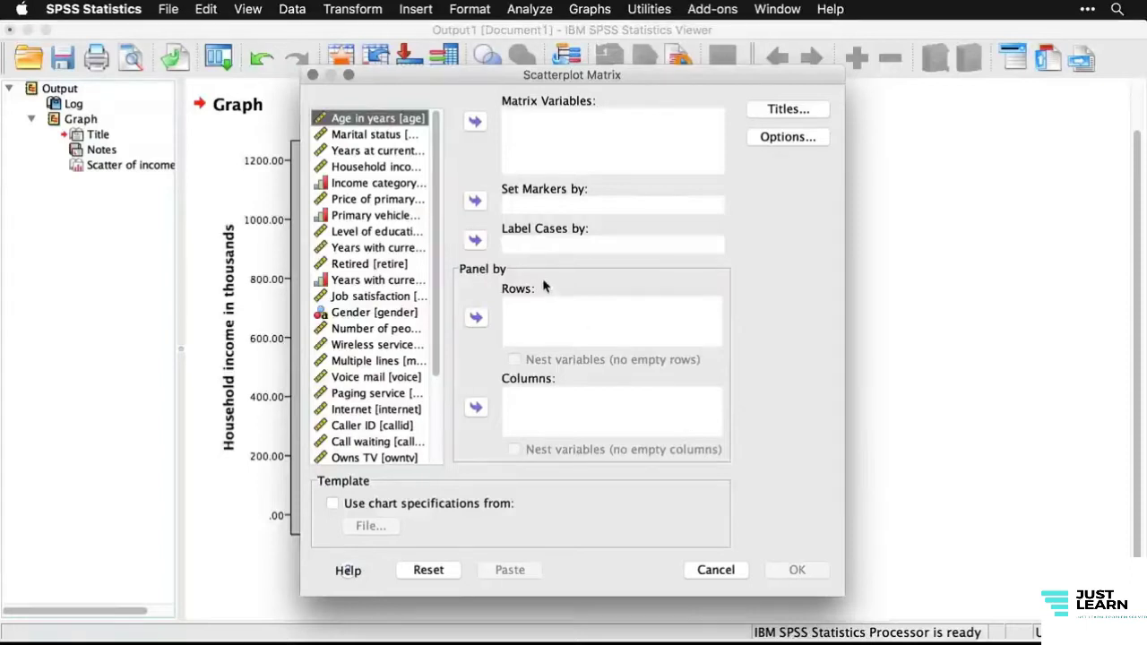
# - Add Household income in thousands, Age in years, Years at current address, Number of people in household and Level of education as matrix variables
pyautogui.click(395, 168)
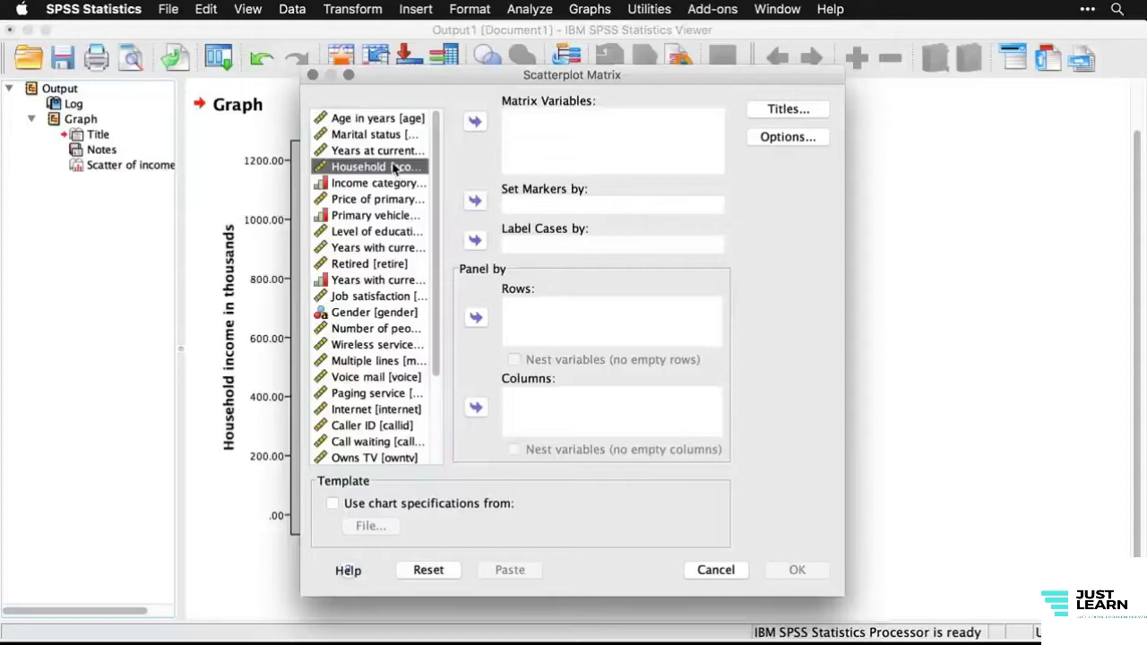
pyautogui.click(475, 121)
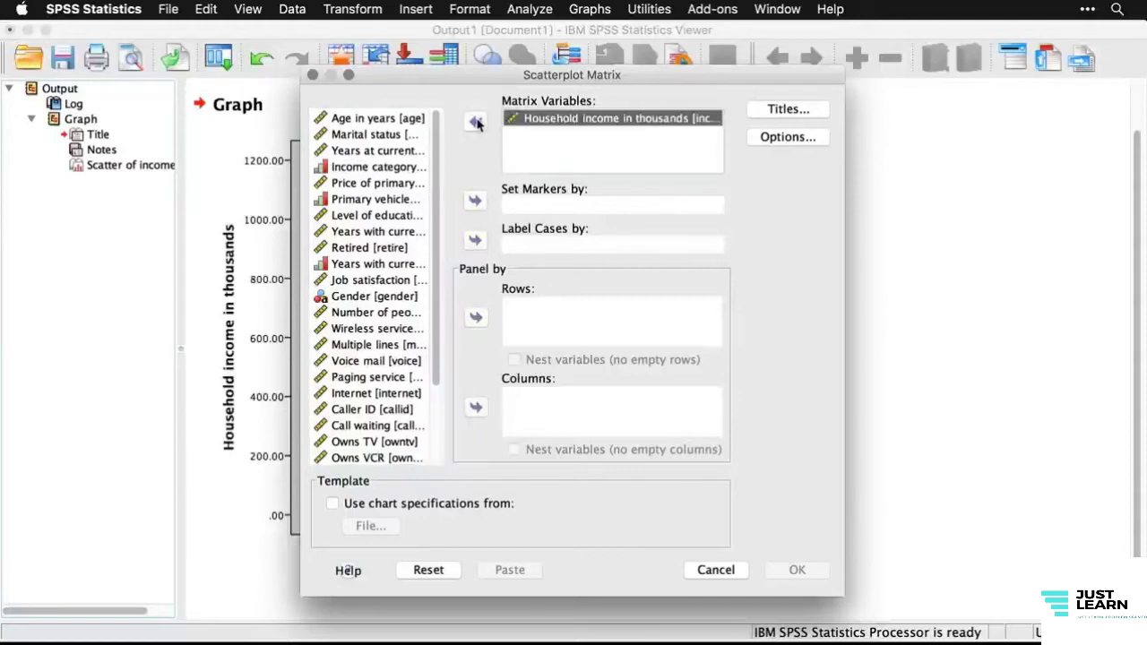
pyautogui.click(403, 120)
pyautogui.click(476, 127)
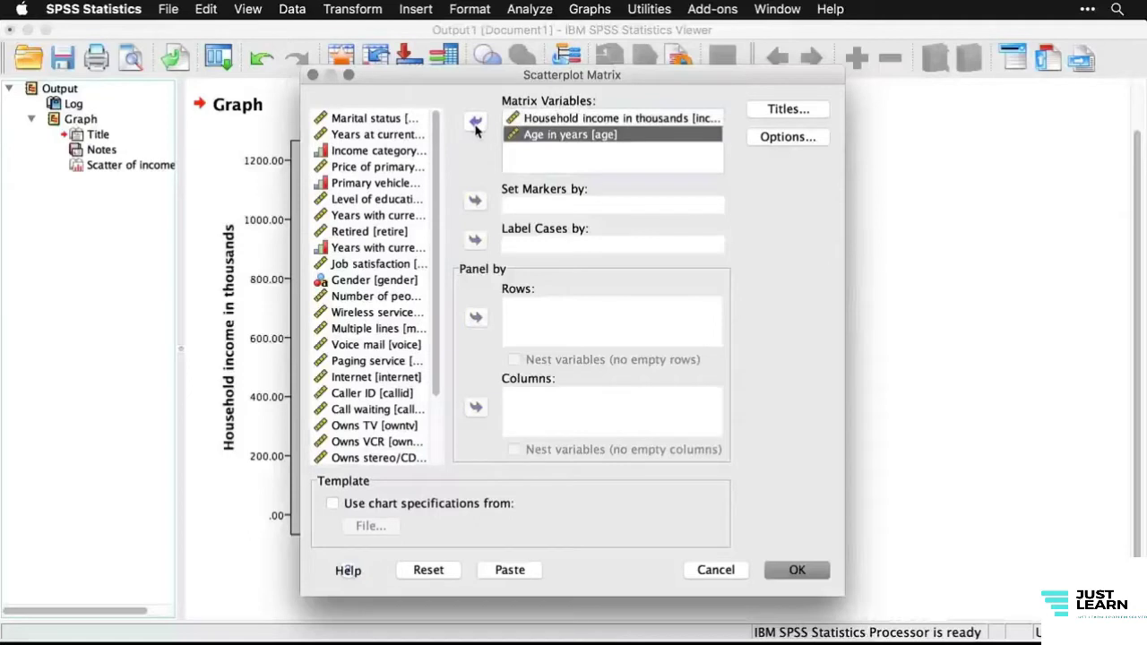
pyautogui.click(399, 135)
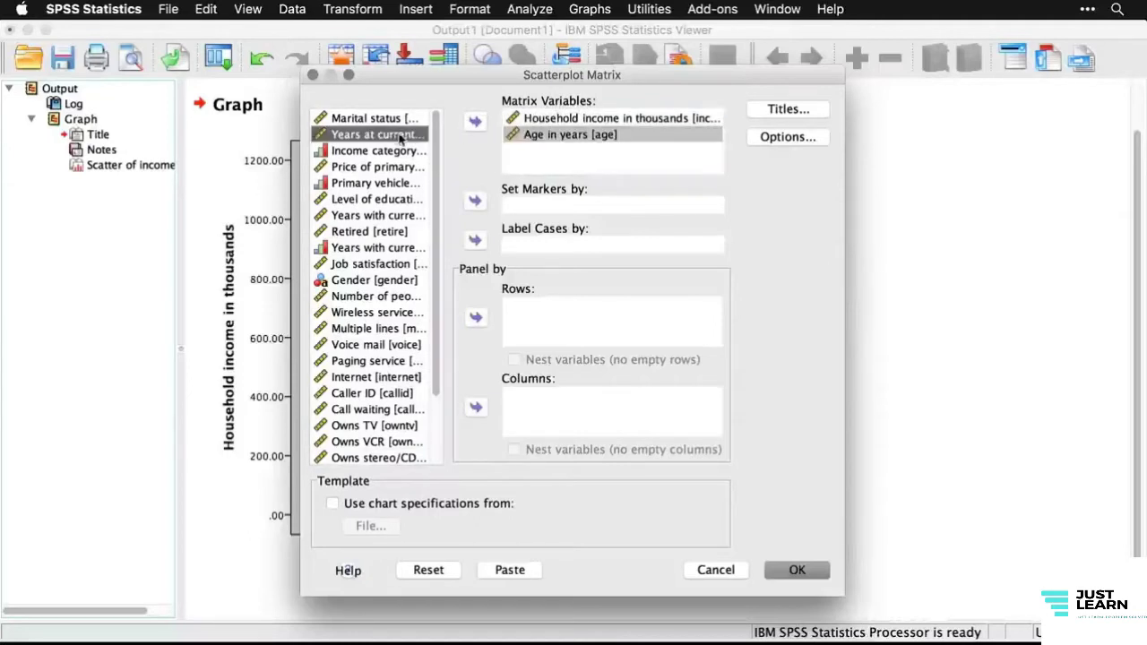
pyautogui.click(474, 122)
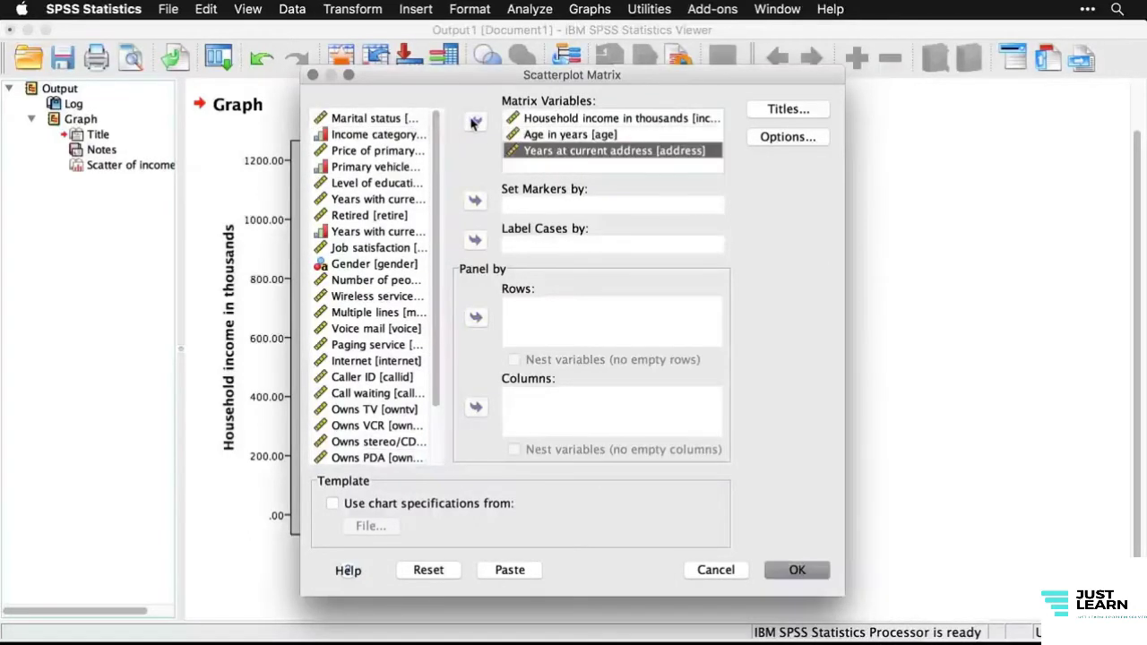
pyautogui.click(386, 283)
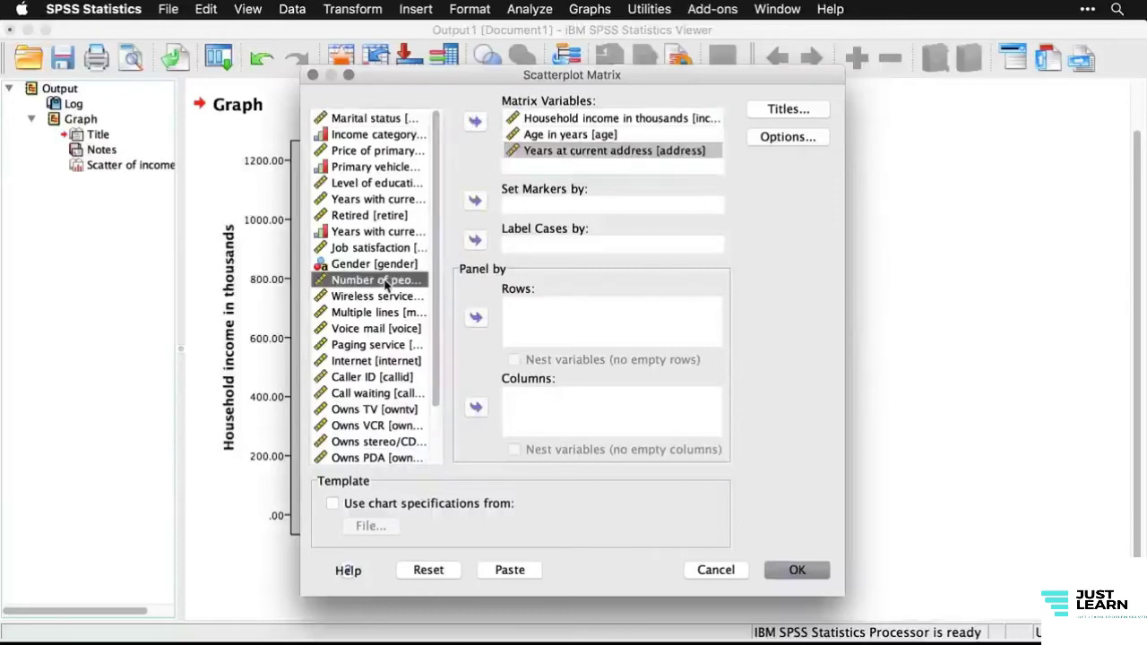
pyautogui.click(475, 122)
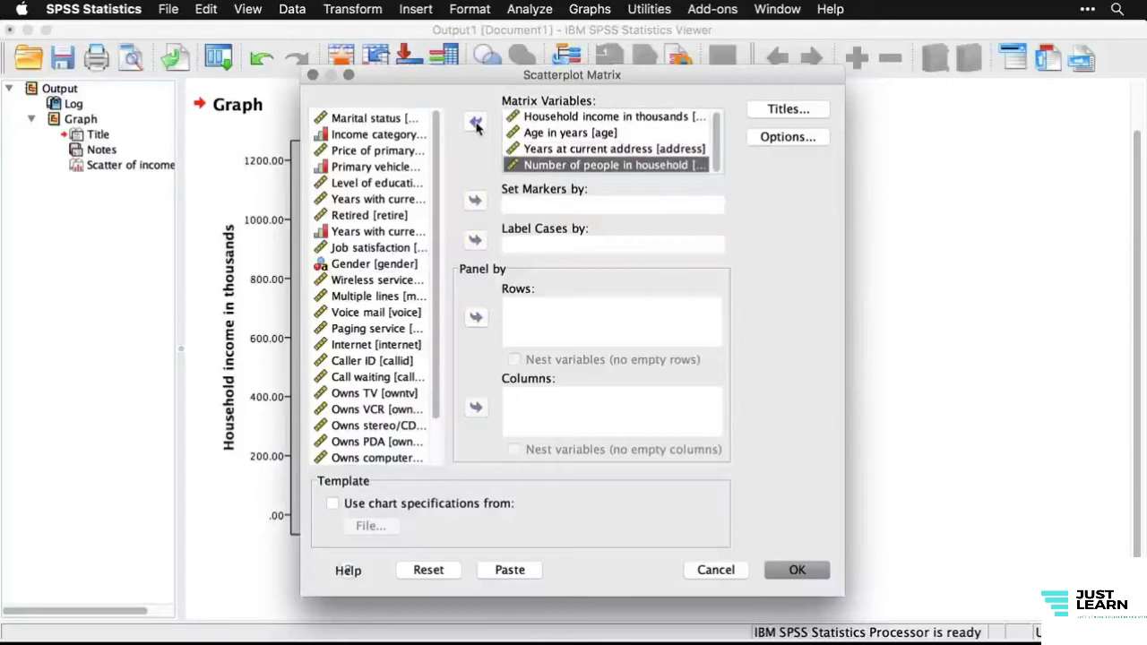
pyautogui.click(408, 184)
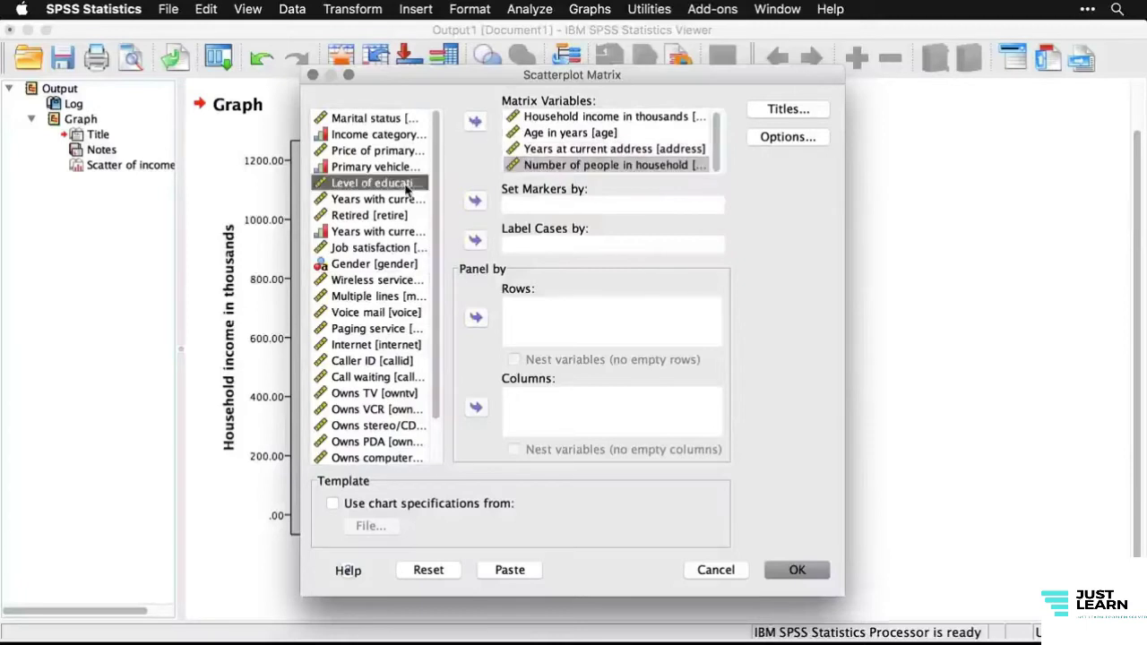
pyautogui.click(475, 122)
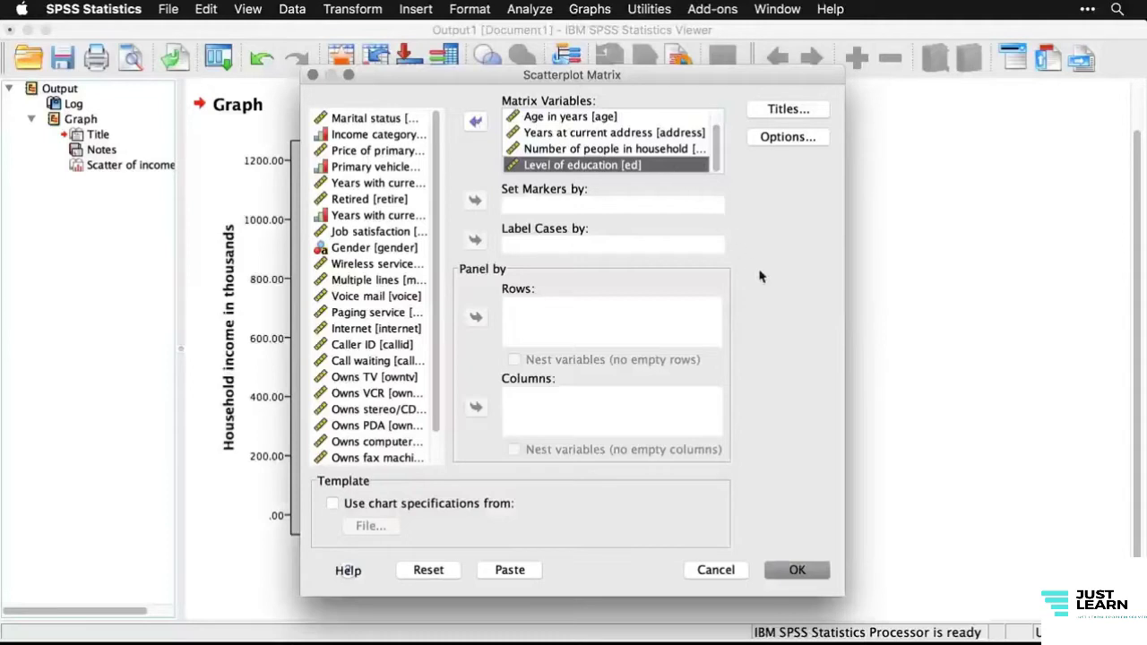
# - Generate the scatterplot matrix from the chosen matrix variables and look over its panels
pyautogui.click(811, 575)
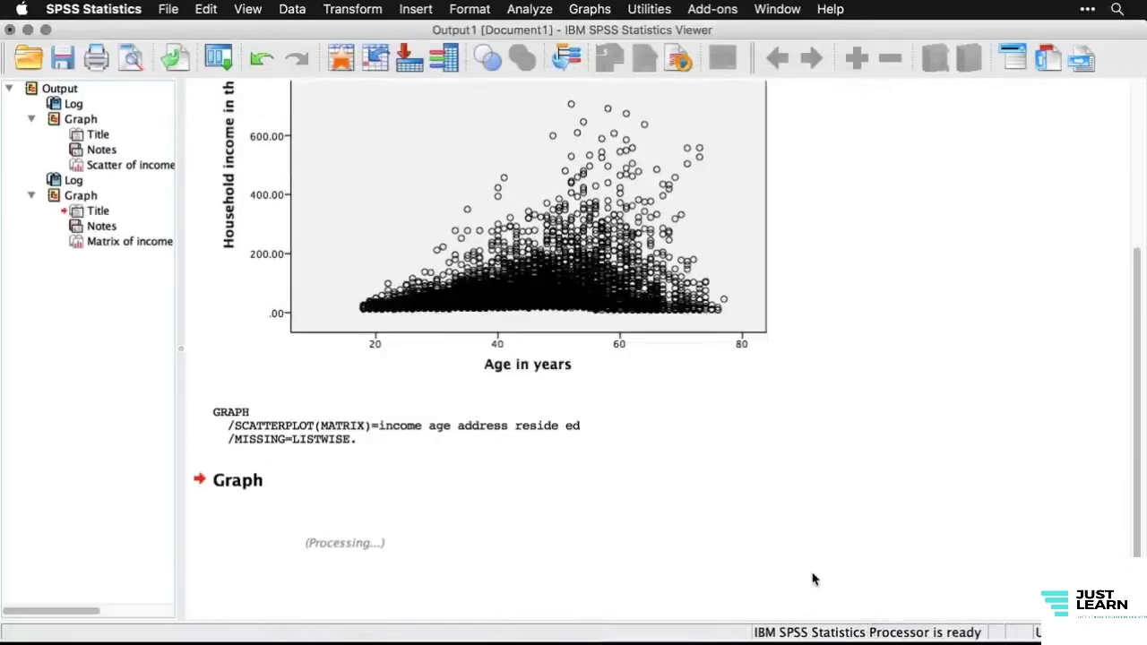
pyautogui.scroll(-3, 927, 498)
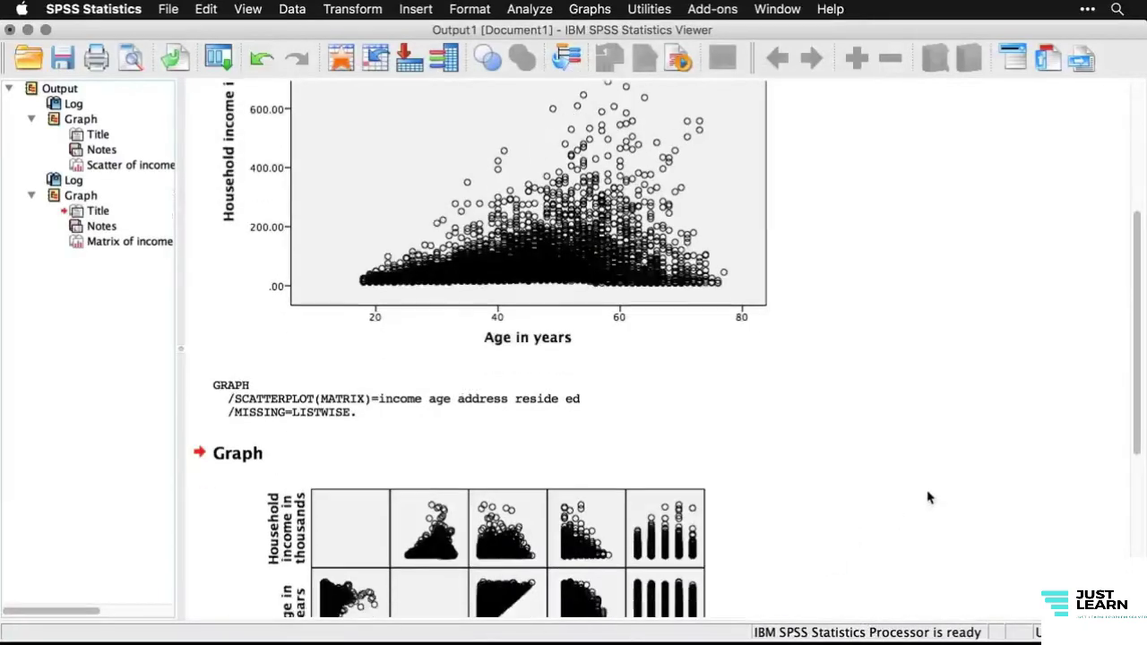
pyautogui.scroll(-4, 927, 497)
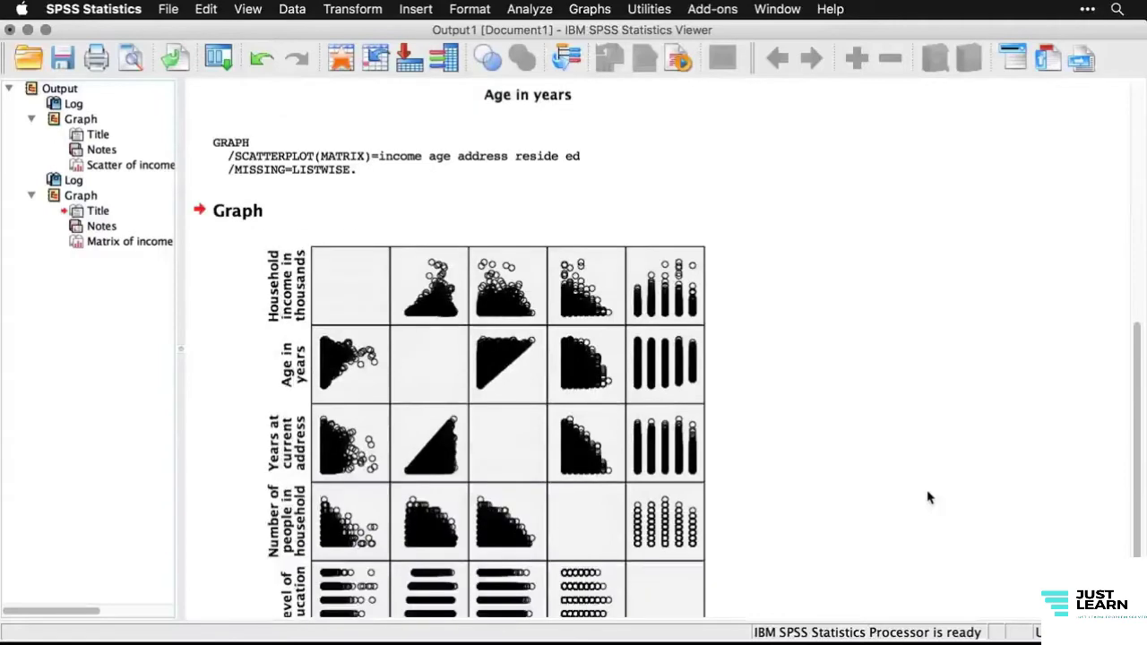
pyautogui.scroll(-3, 927, 497)
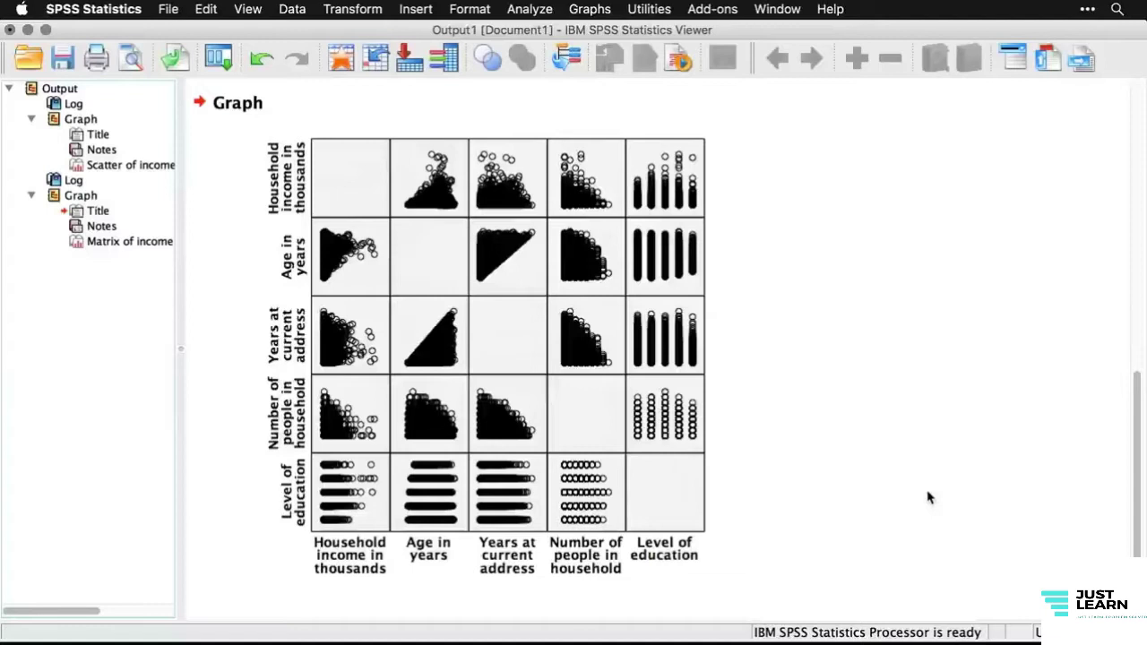
pyautogui.click(530, 423)
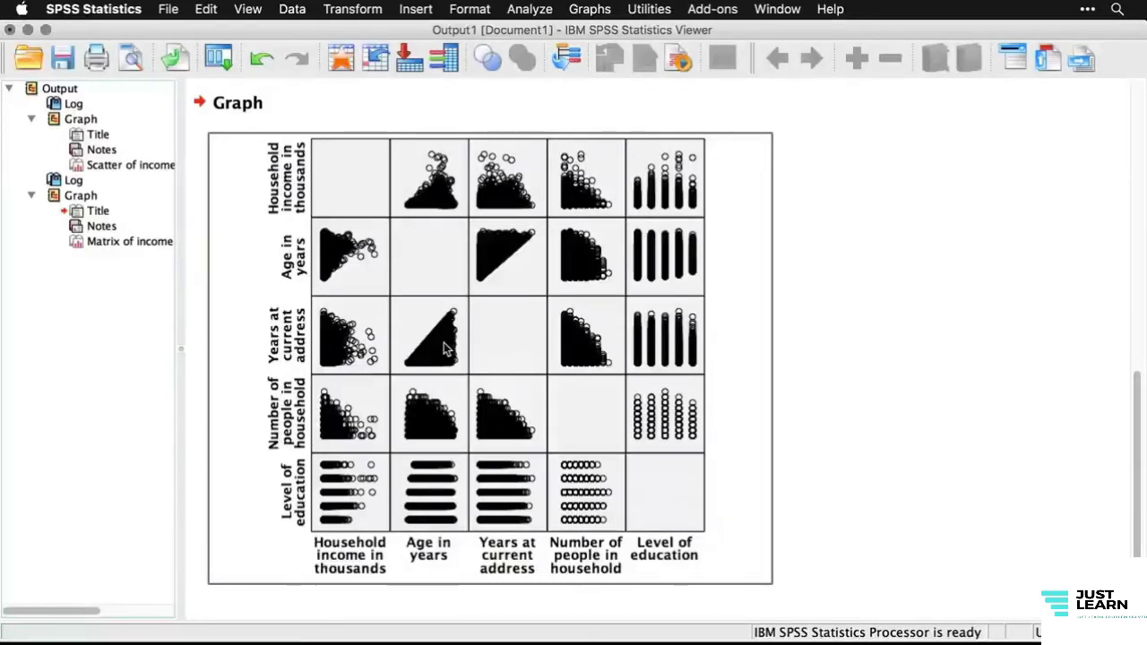
# - Show the legacy Scatter/Dot chart types and select the 3-D Scatter type
pyautogui.click(590, 9)
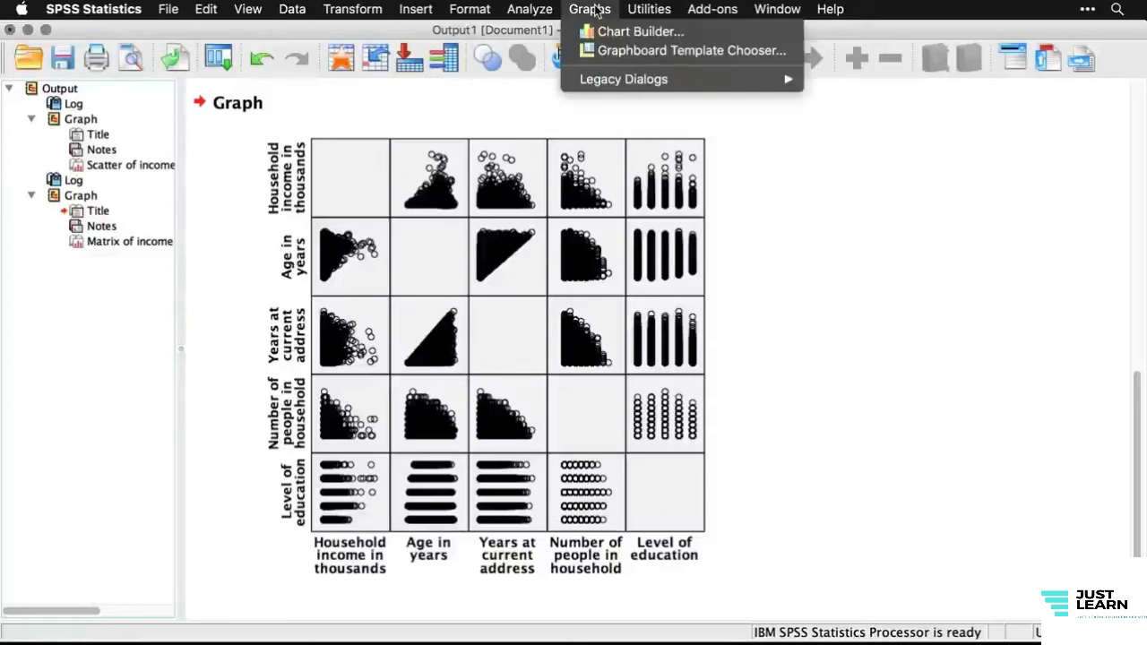
pyautogui.moveTo(596, 79)
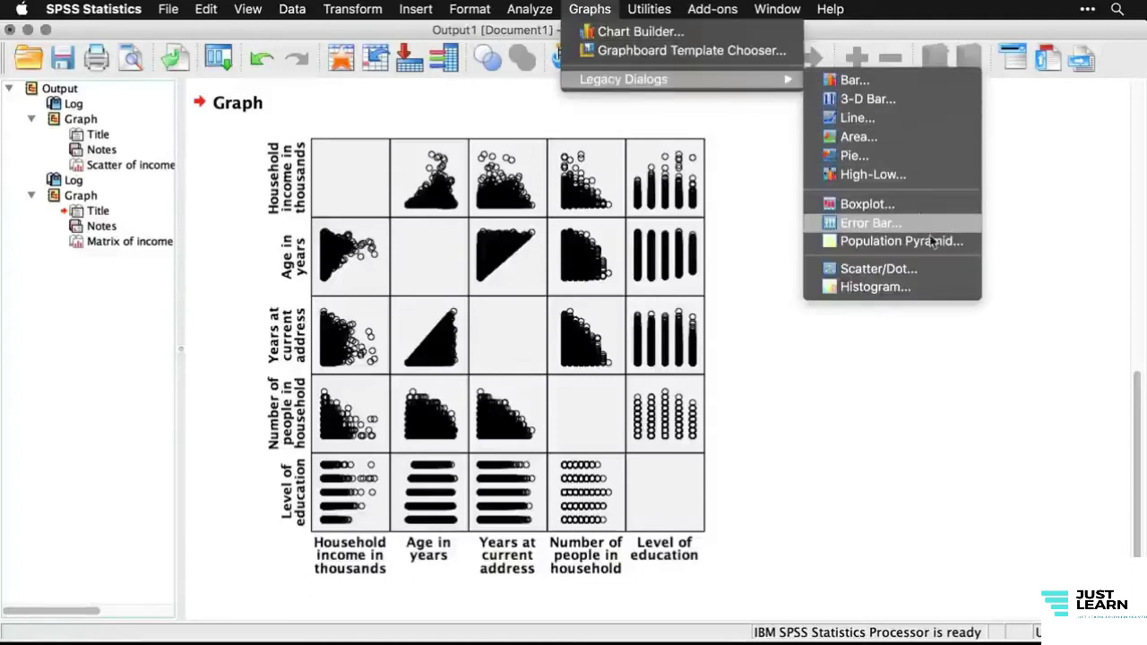
pyautogui.click(937, 270)
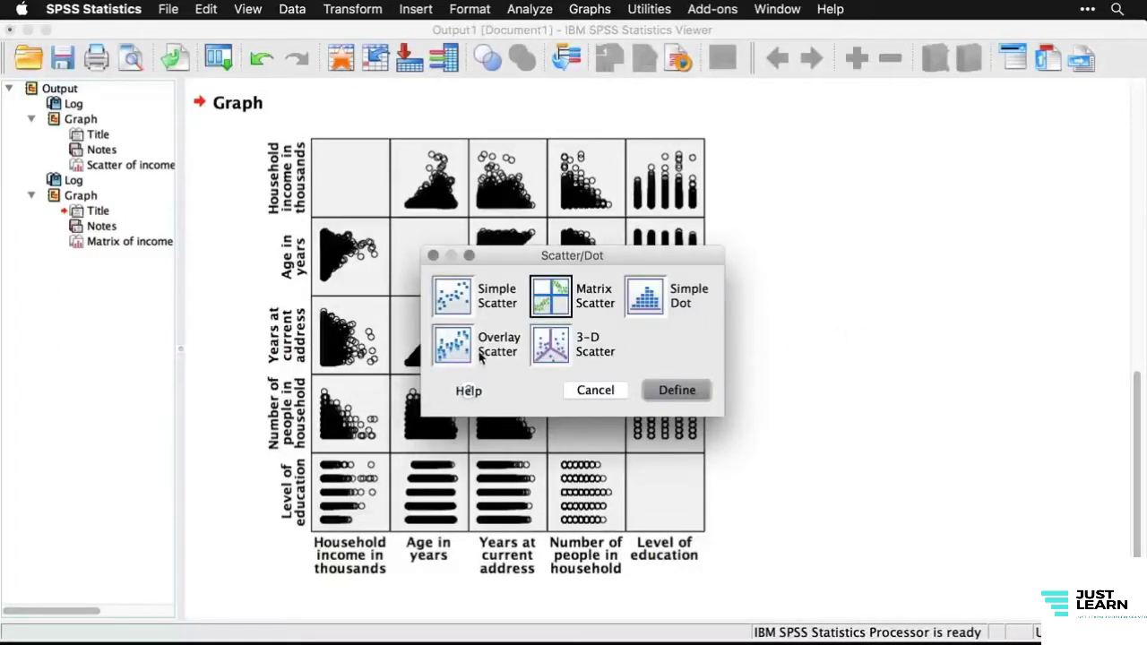
pyautogui.click(562, 354)
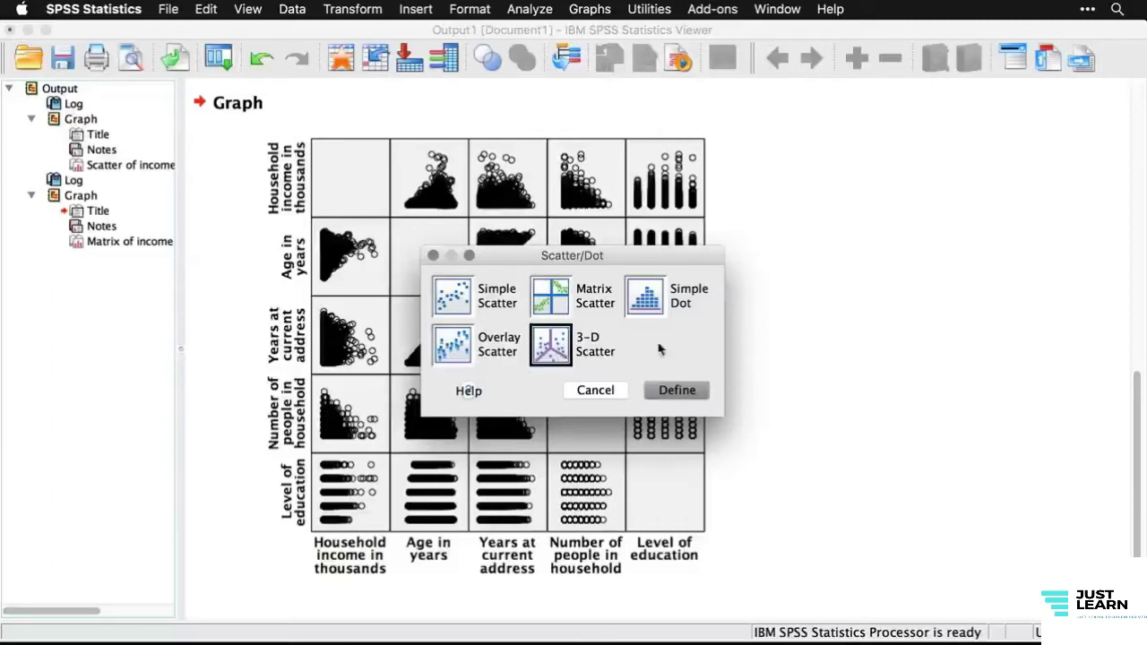
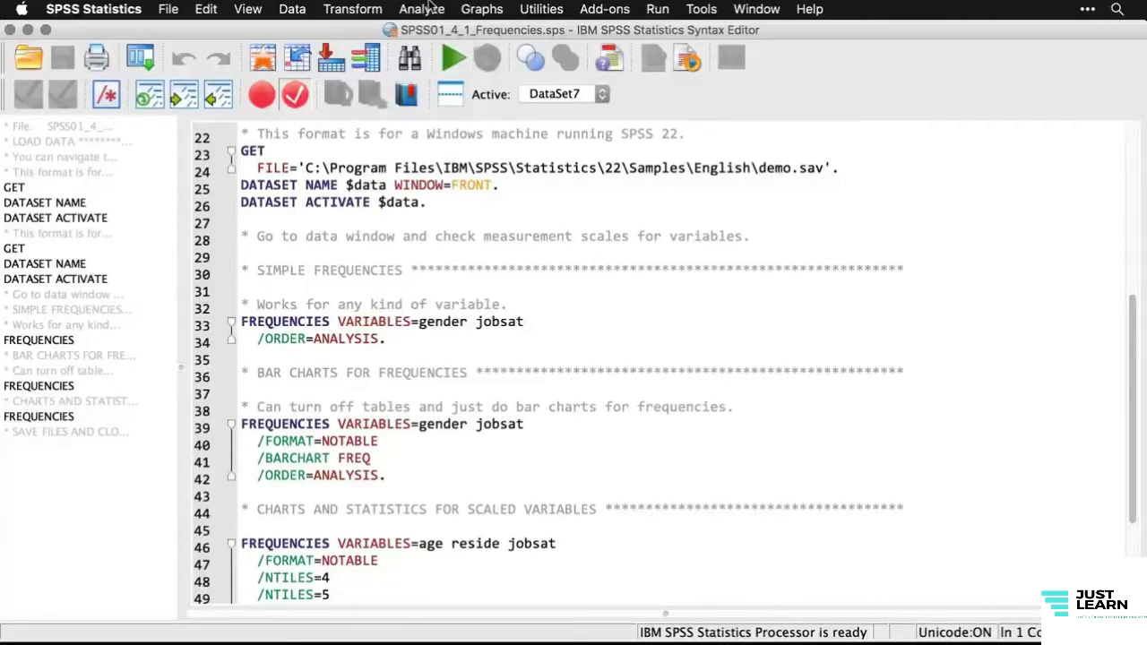
# - Set up a descriptive Frequencies analysis with Gender and Job satisfaction as the variables
pyautogui.click(429, 8)
pyautogui.moveTo(432, 54)
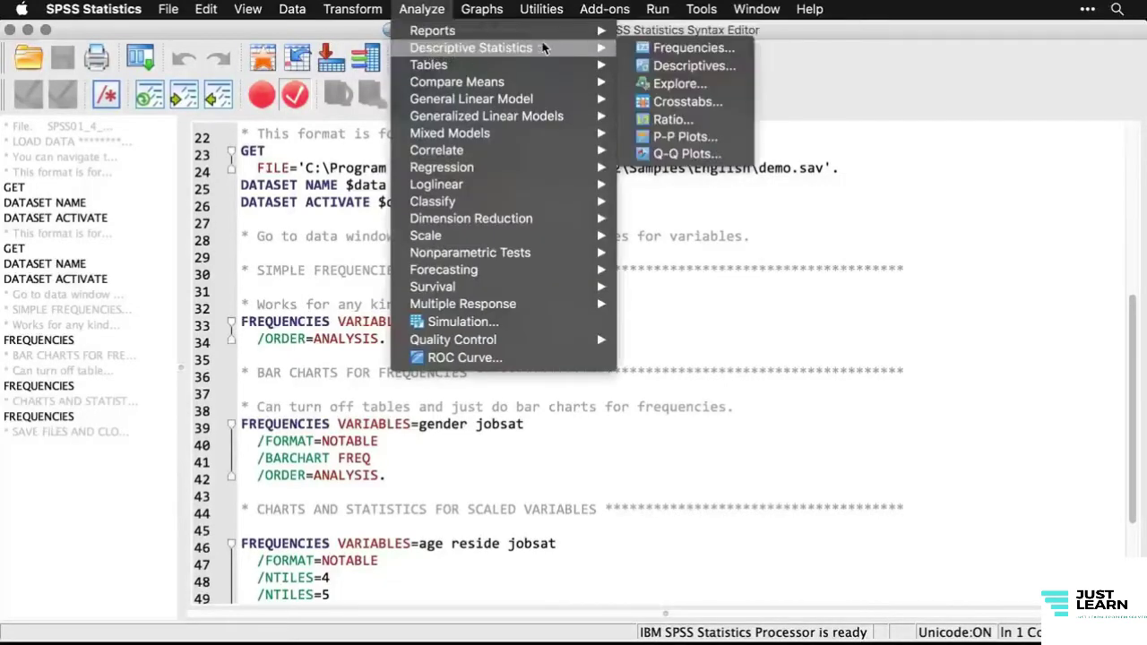
pyautogui.click(660, 50)
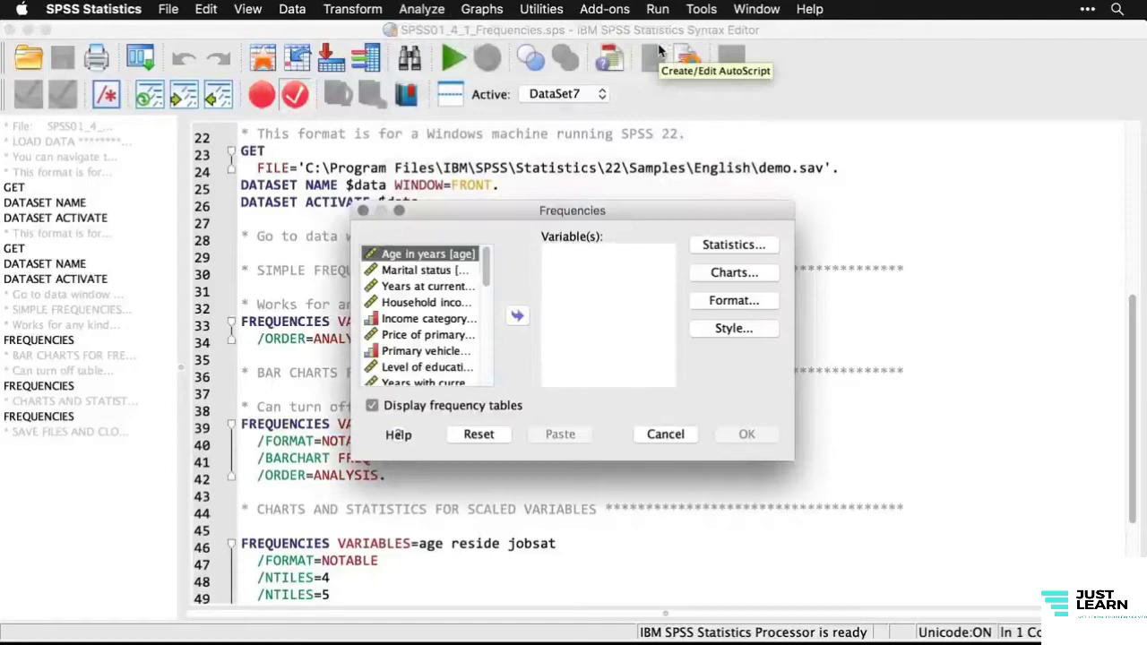
pyautogui.click(487, 370)
pyautogui.click(428, 319)
pyautogui.doubleClick(429, 319)
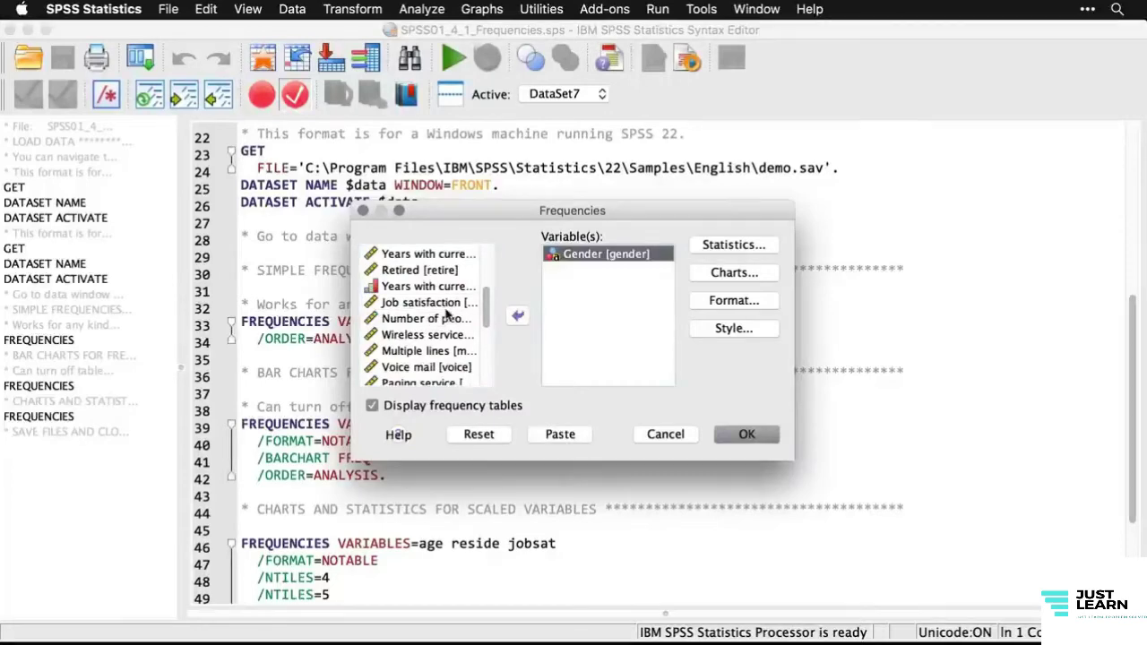
pyautogui.click(437, 305)
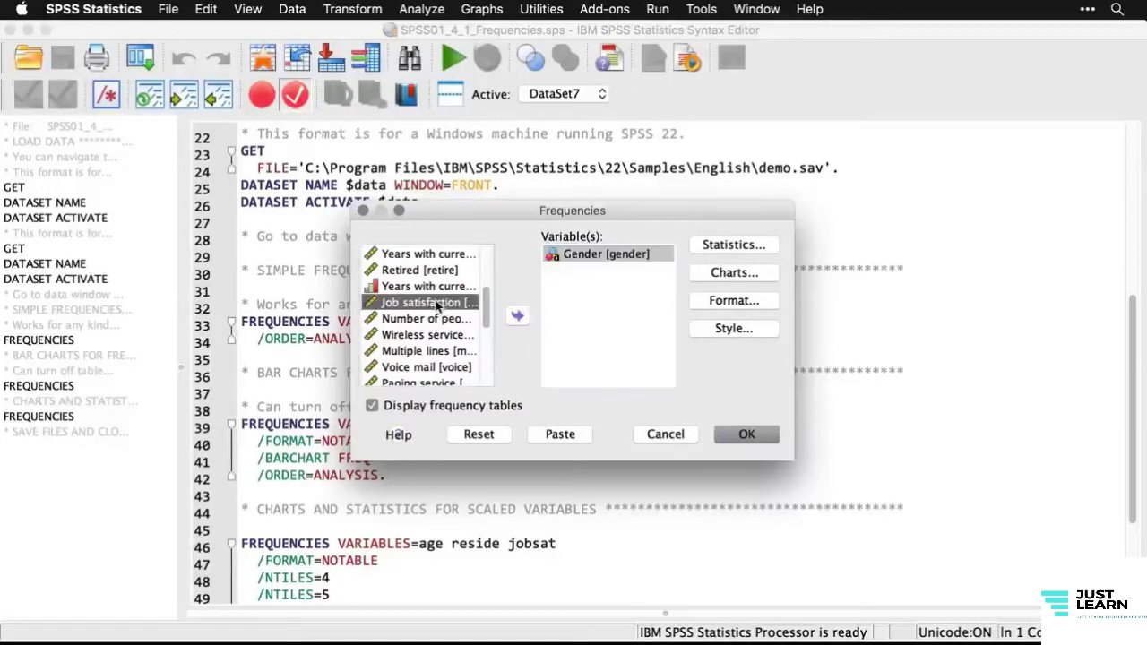
pyautogui.doubleClick(437, 306)
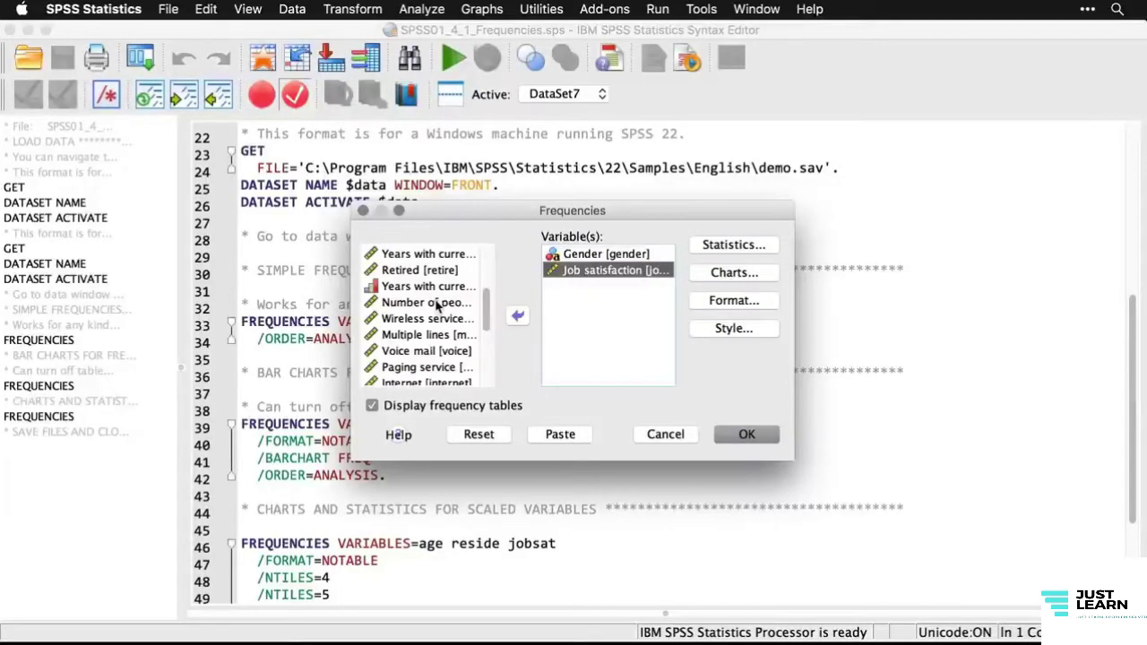
# - Run the Frequencies analysis and examine the Gender and Job satisfaction frequency tables
pyautogui.click(759, 438)
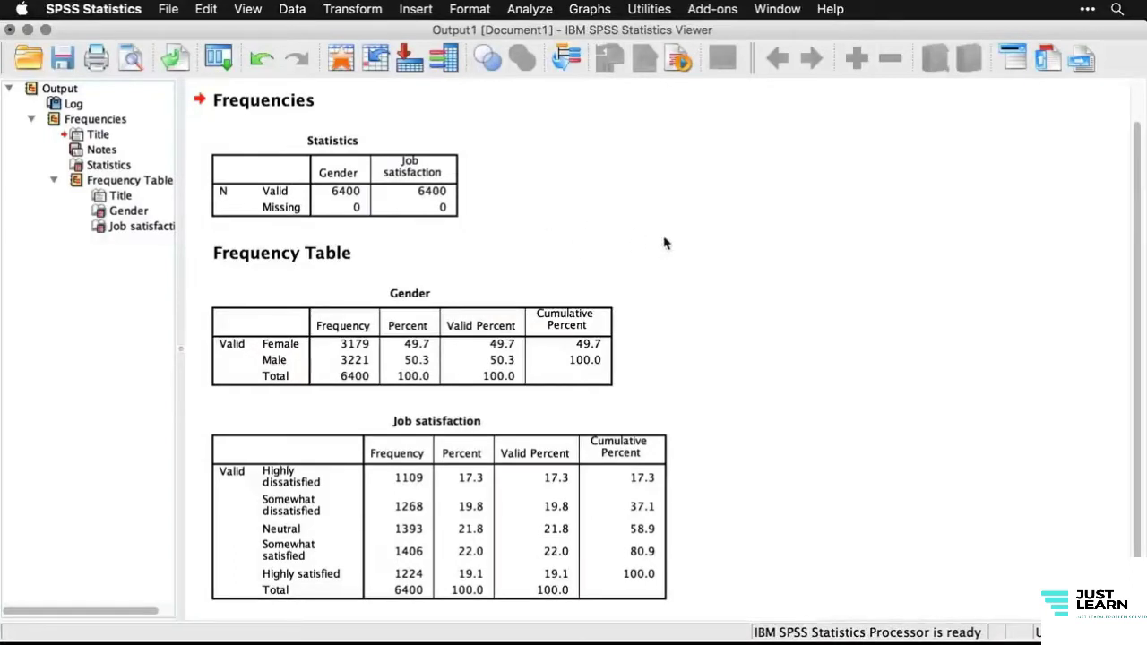
pyautogui.scroll(-1, 715, 352)
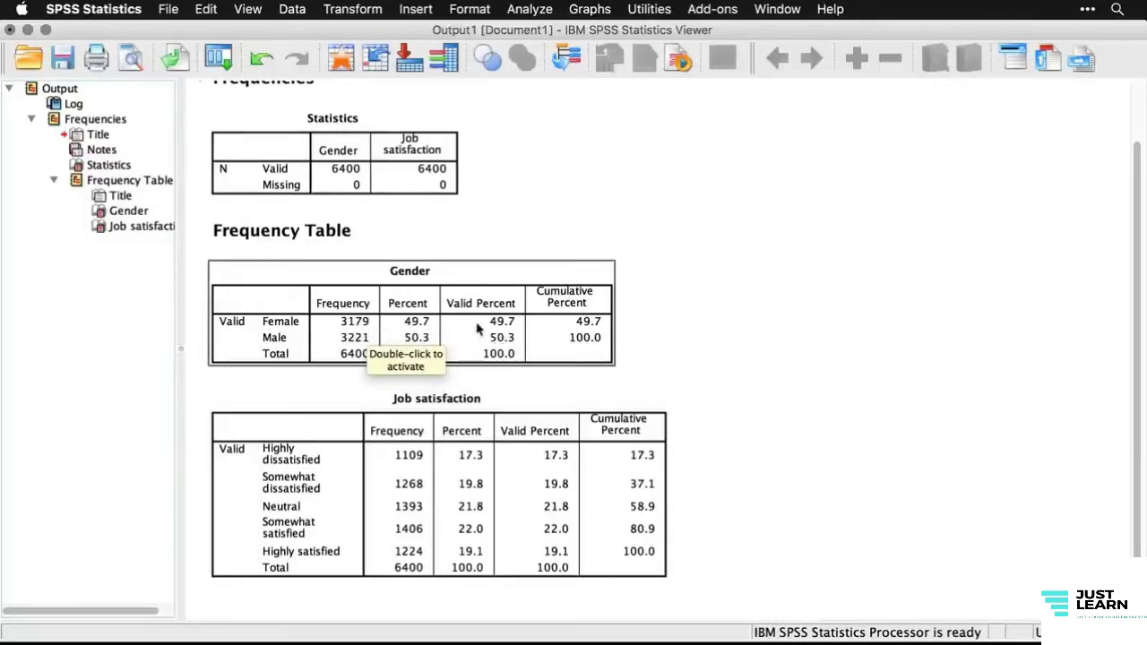
pyautogui.click(706, 364)
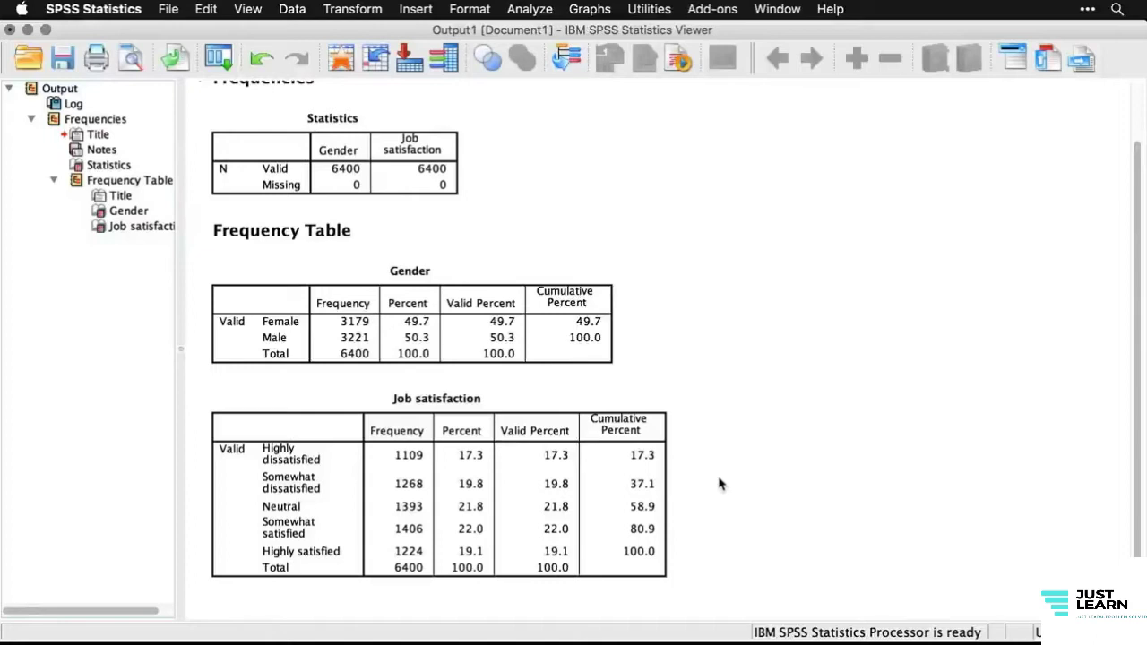
pyautogui.click(631, 484)
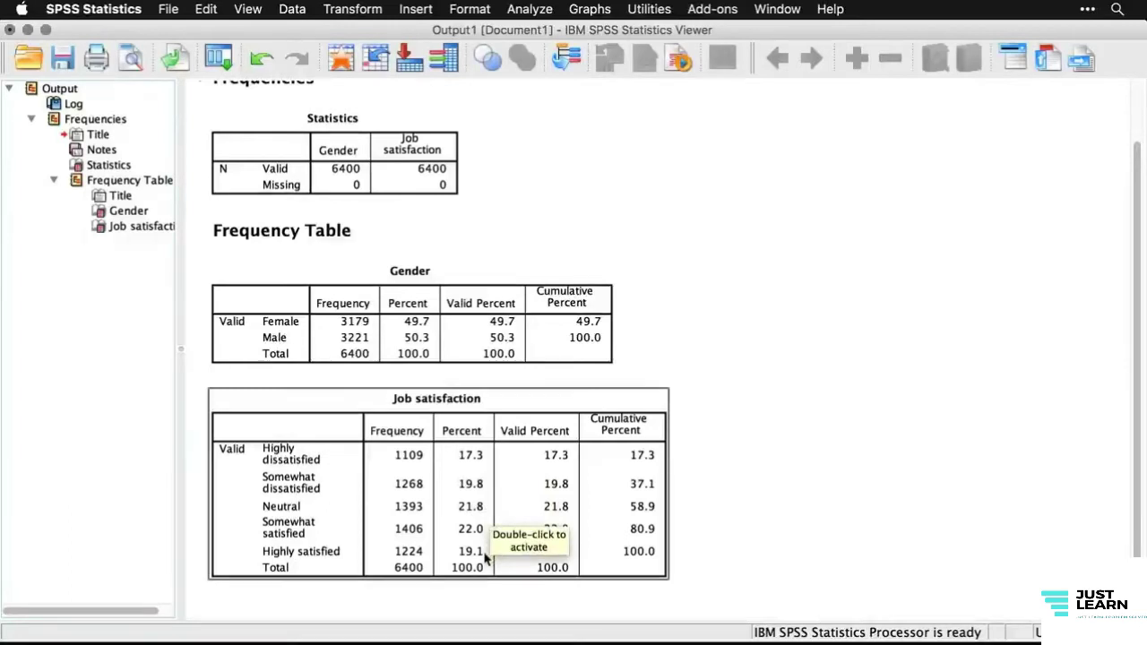
pyautogui.click(785, 519)
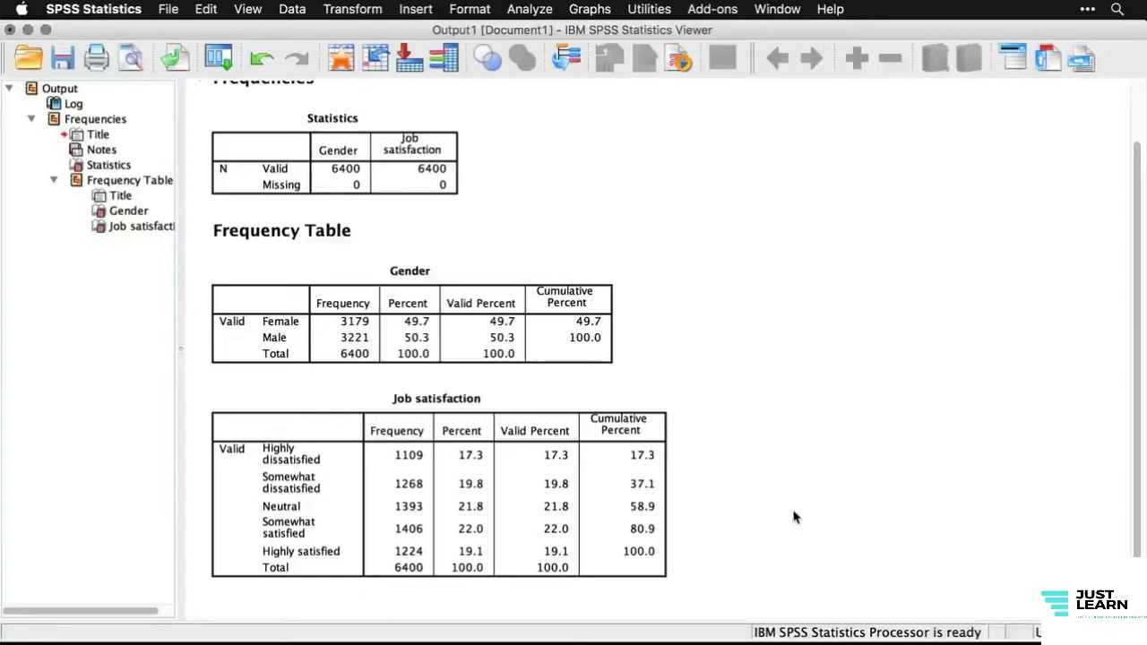
# - Set the Gender and Job satisfaction Frequencies analysis to omit frequency tables and produce bar charts of frequencies
pyautogui.press('super+grave')
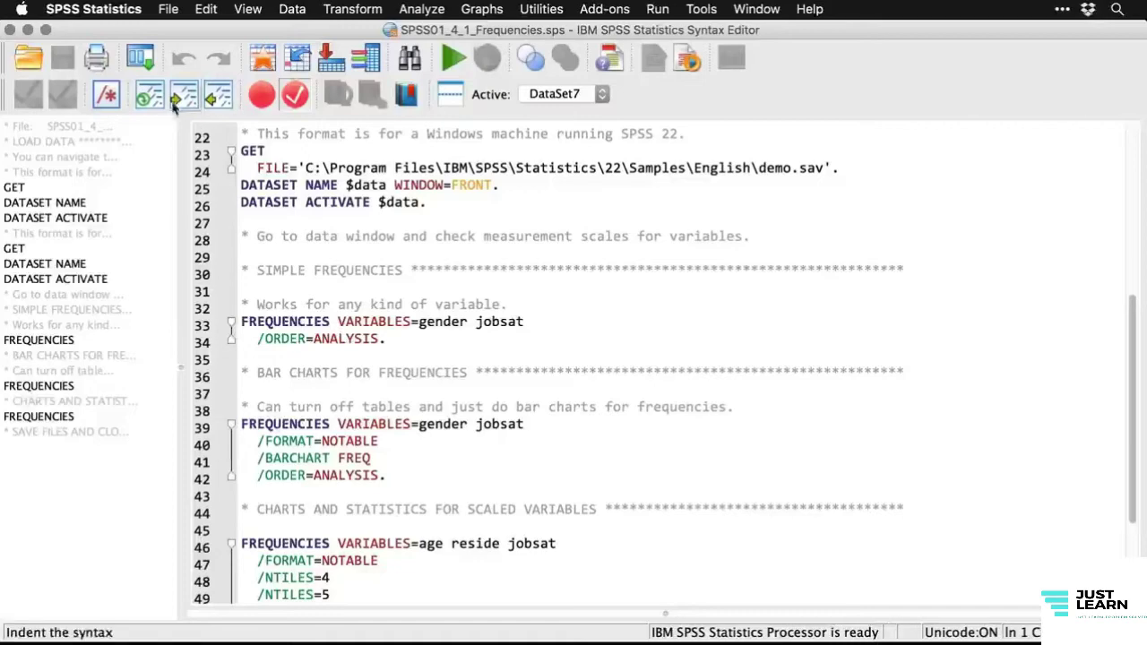
pyautogui.click(142, 58)
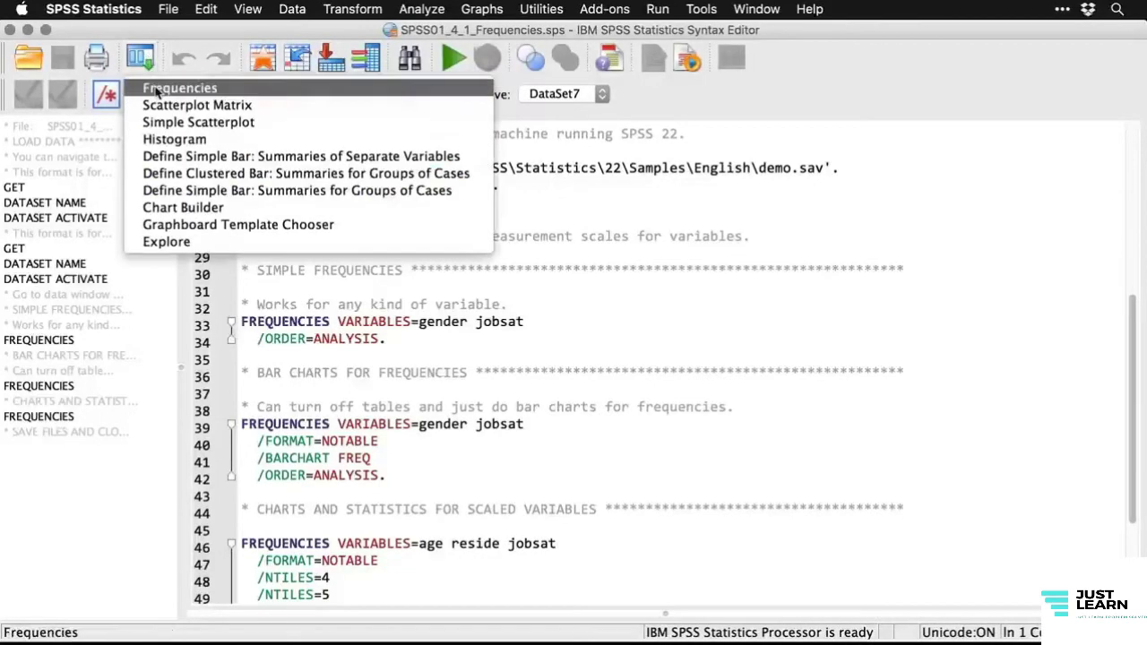
pyautogui.click(167, 88)
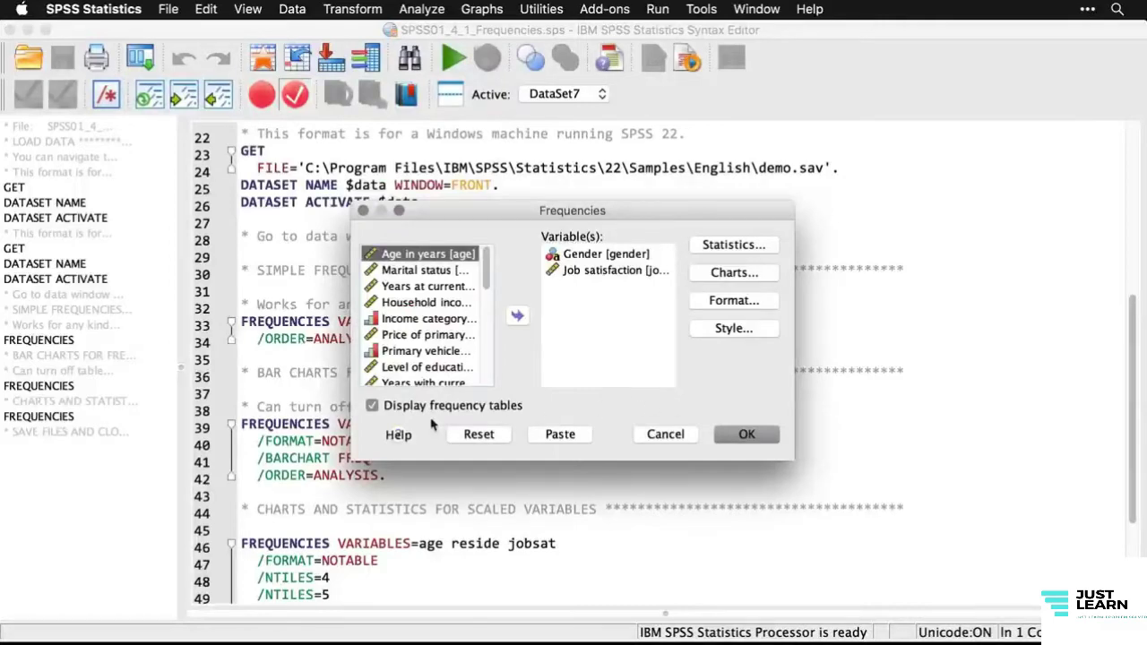
pyautogui.click(372, 406)
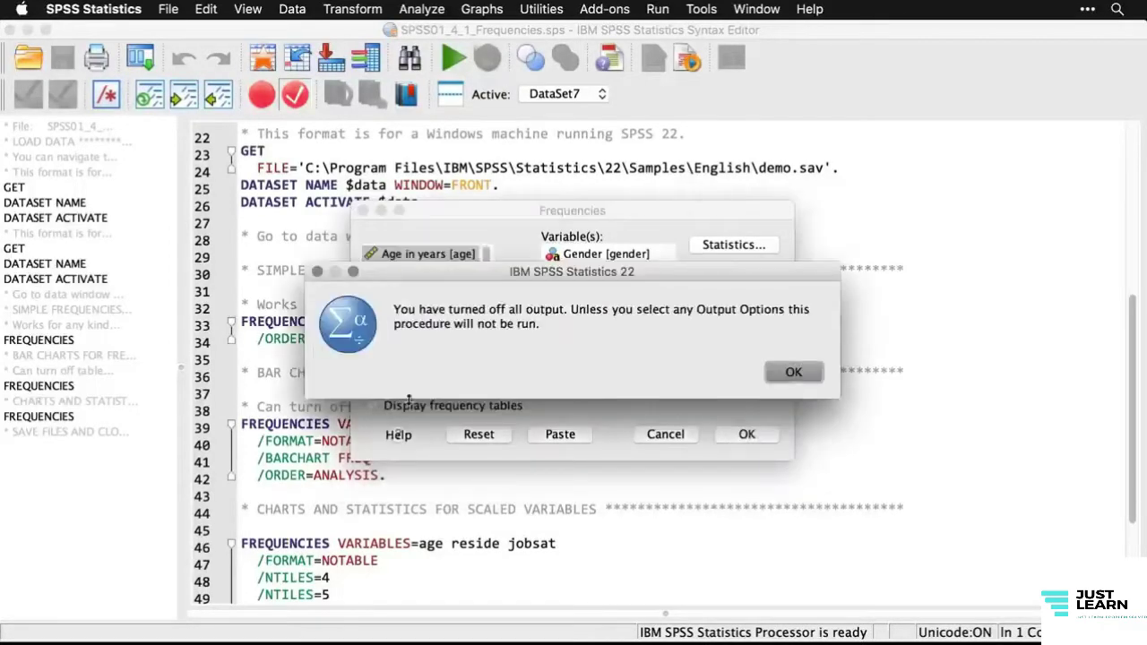
pyautogui.click(807, 373)
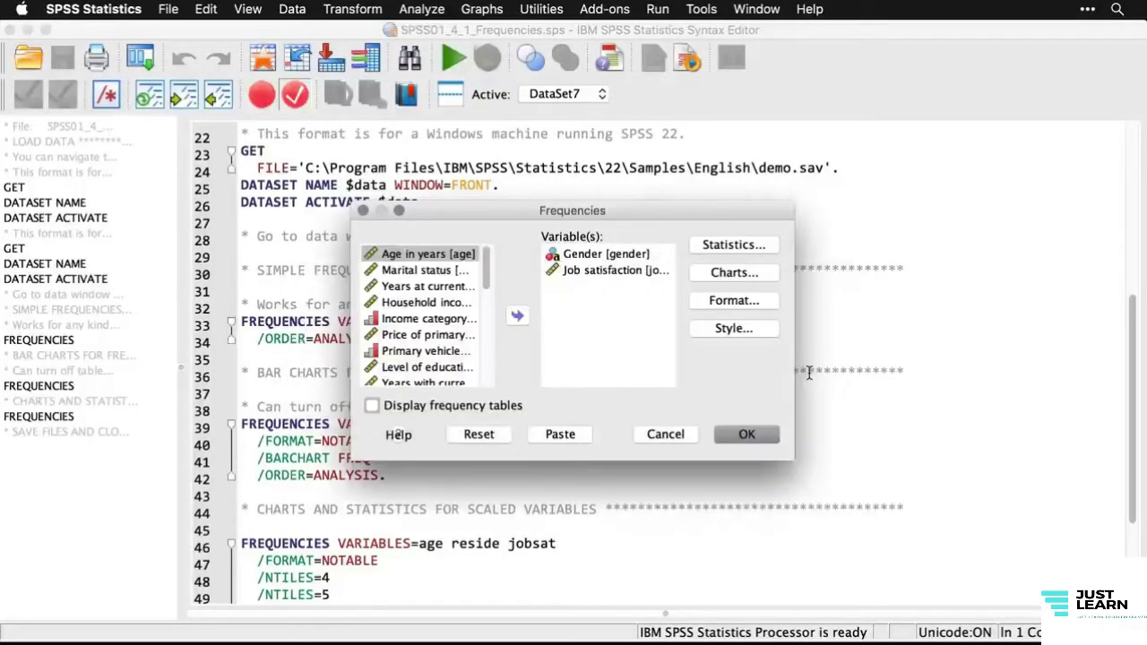
pyautogui.click(748, 279)
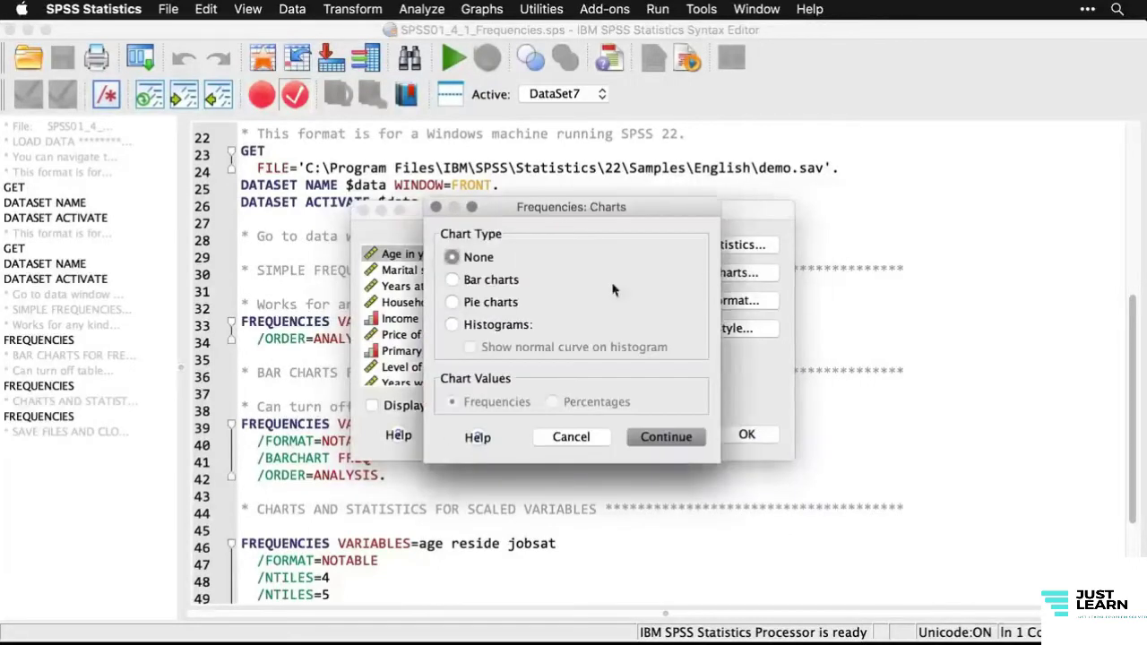
pyautogui.click(452, 280)
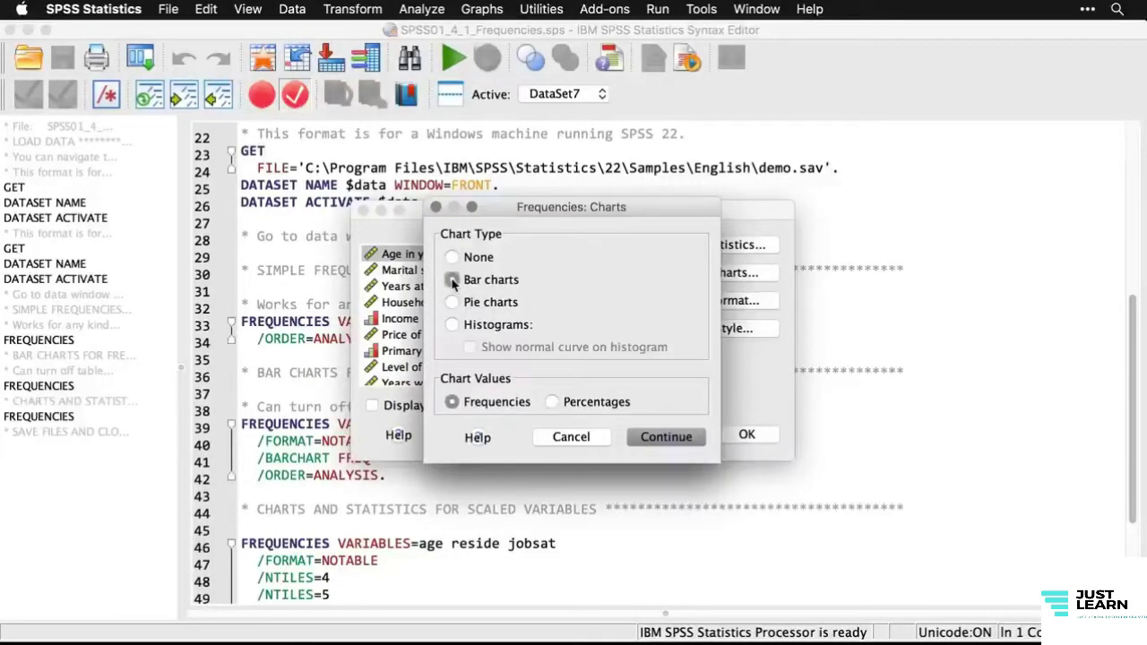
pyautogui.click(681, 439)
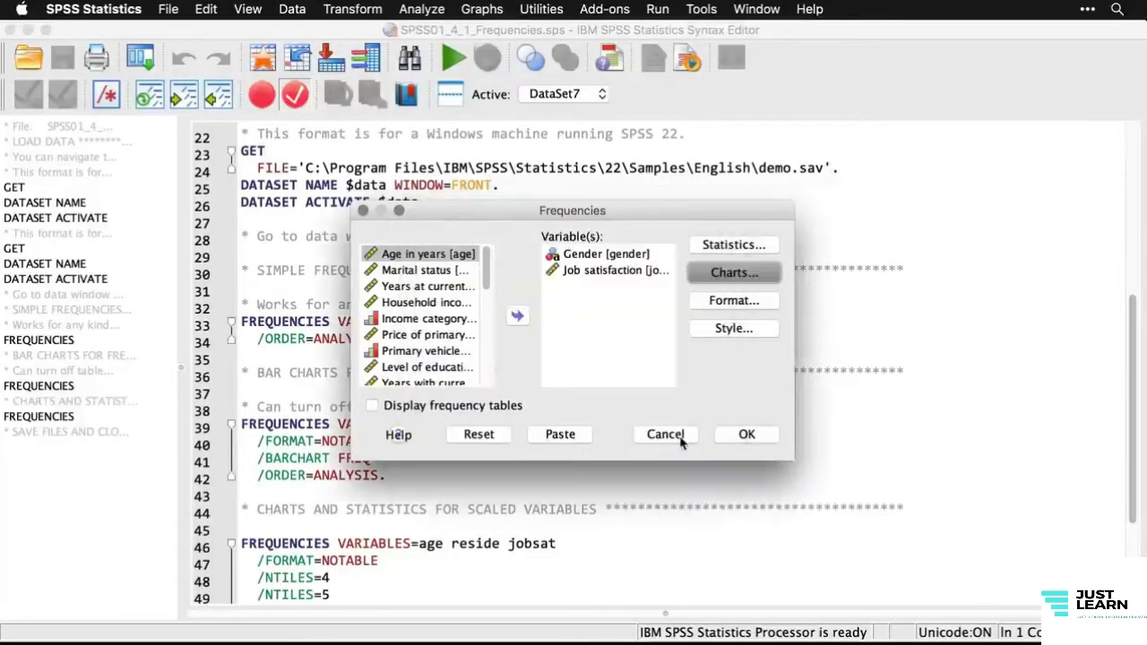
# - Run the Frequencies analysis and examine the Gender and Job satisfaction bar charts
pyautogui.click(756, 435)
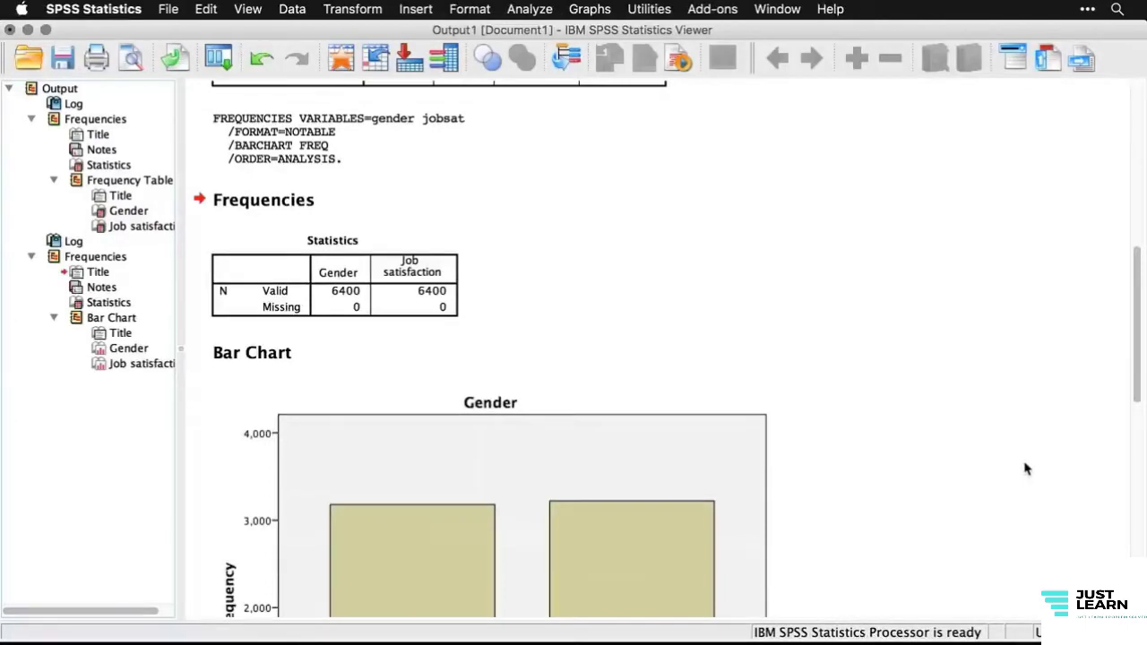
pyautogui.scroll(-6, 1026, 468)
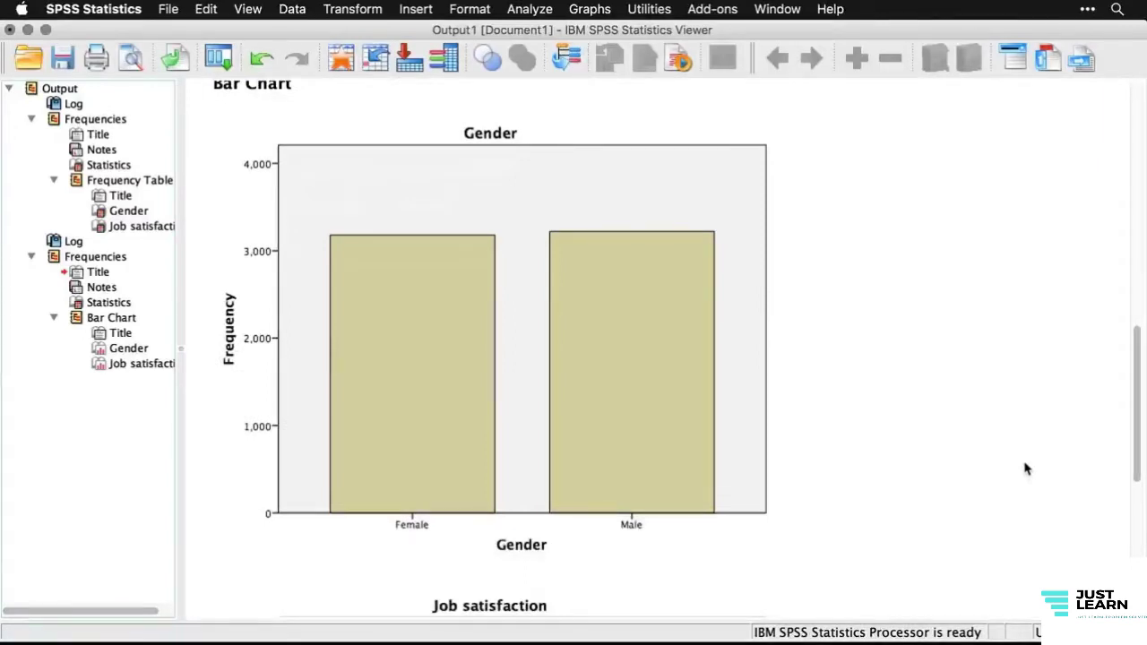
pyautogui.scroll(-7, 1026, 469)
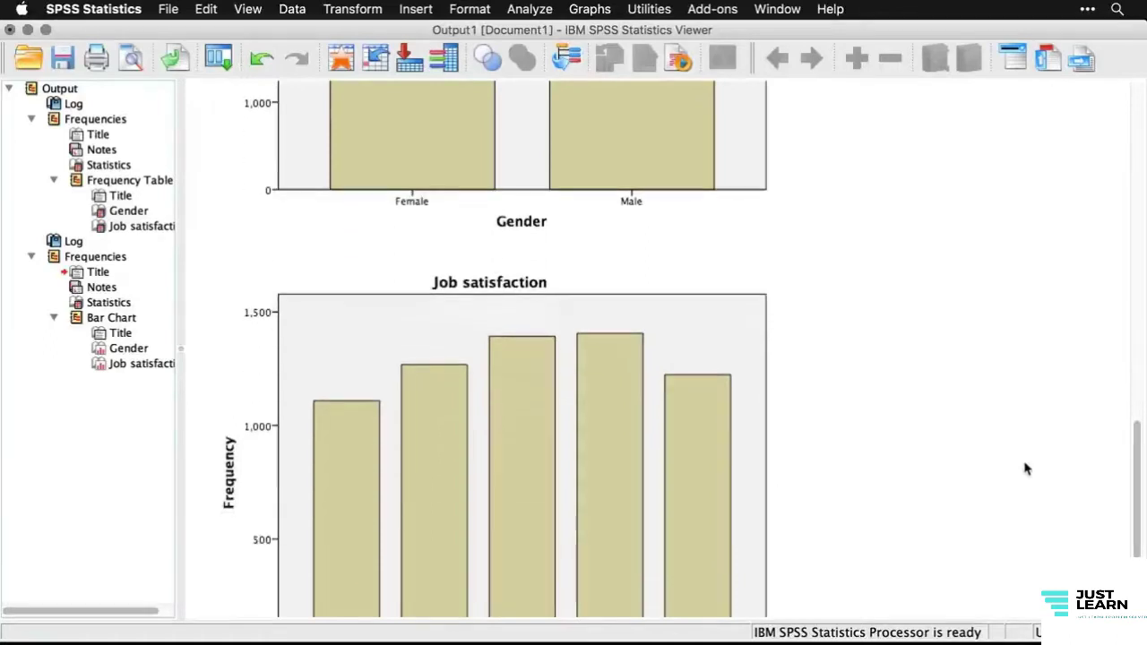
pyautogui.scroll(-3, 1026, 468)
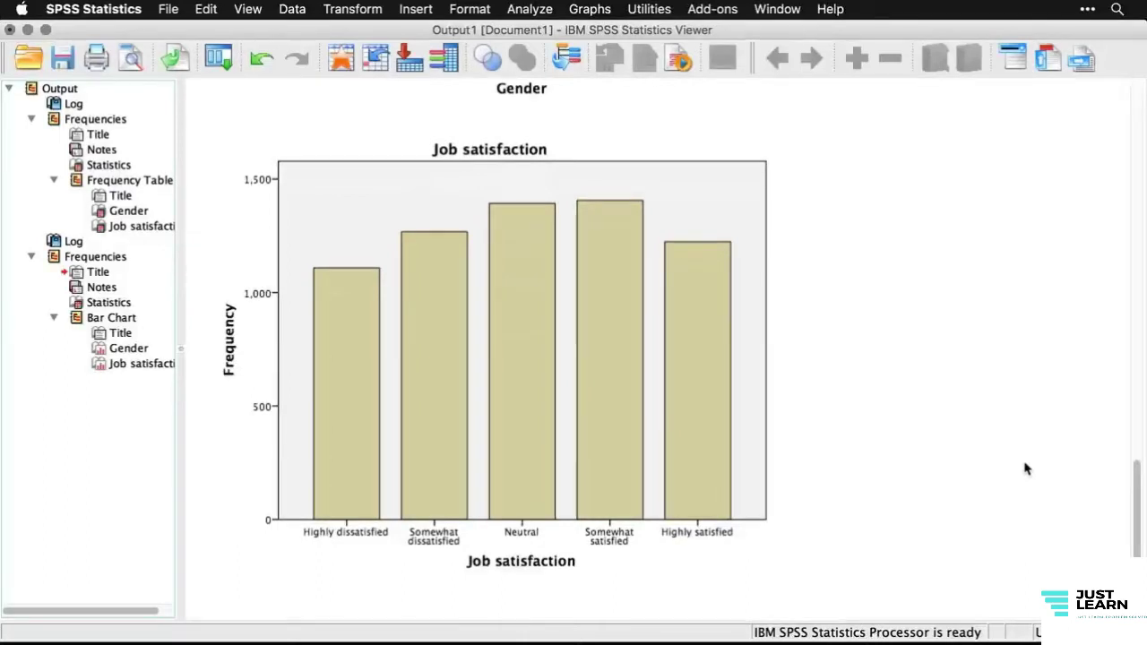
# - Return to the syntax section on scaled variables, then start a descriptive Frequencies analysis reset to its default settings
pyautogui.press('super+grave')
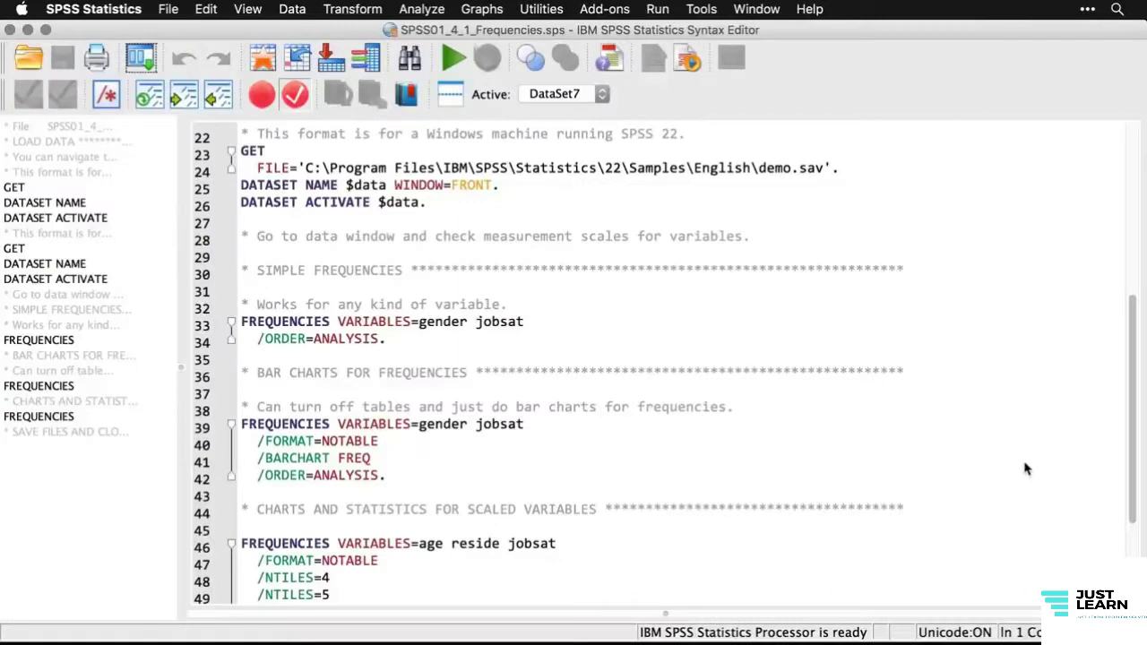
pyautogui.scroll(-5, 1026, 466)
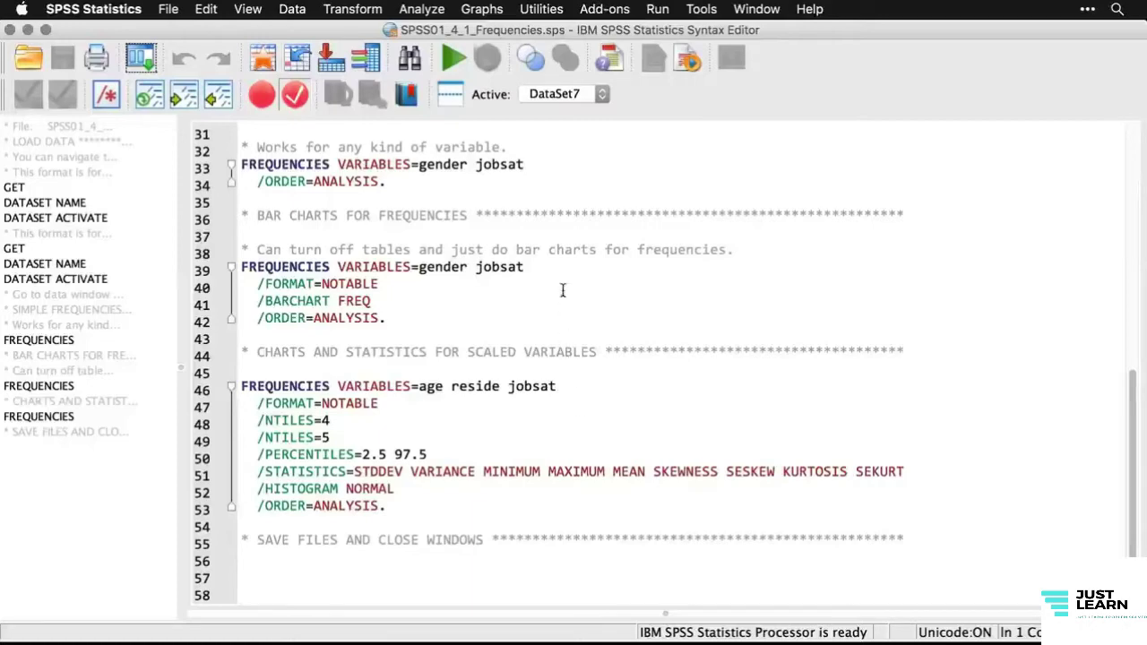
pyautogui.click(429, 9)
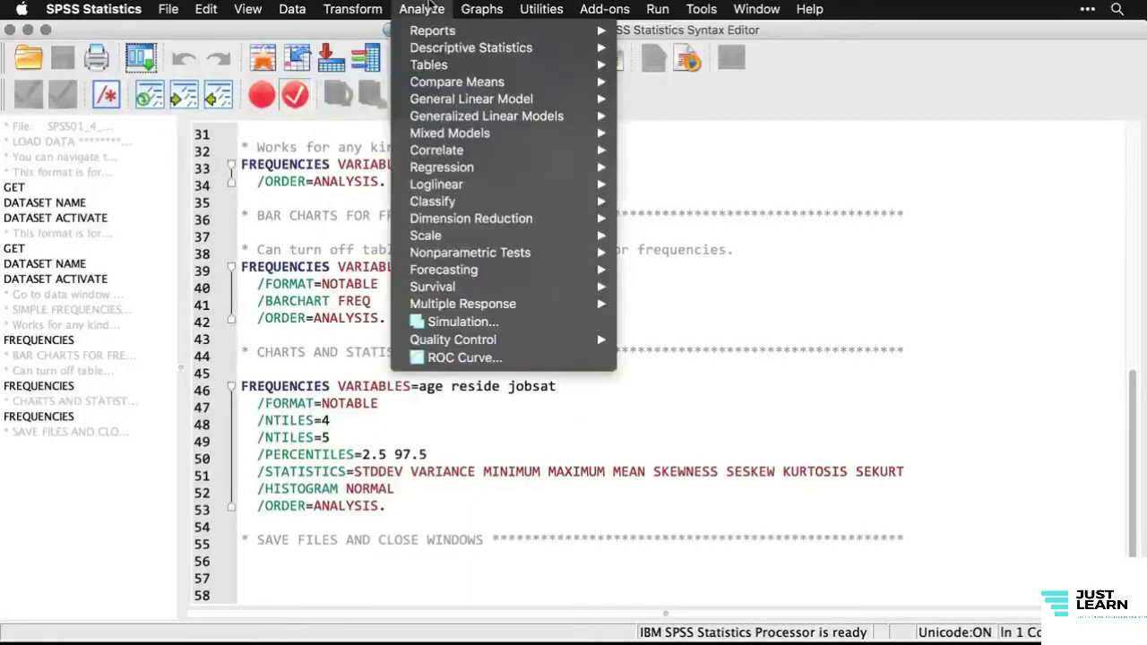
pyautogui.moveTo(438, 47)
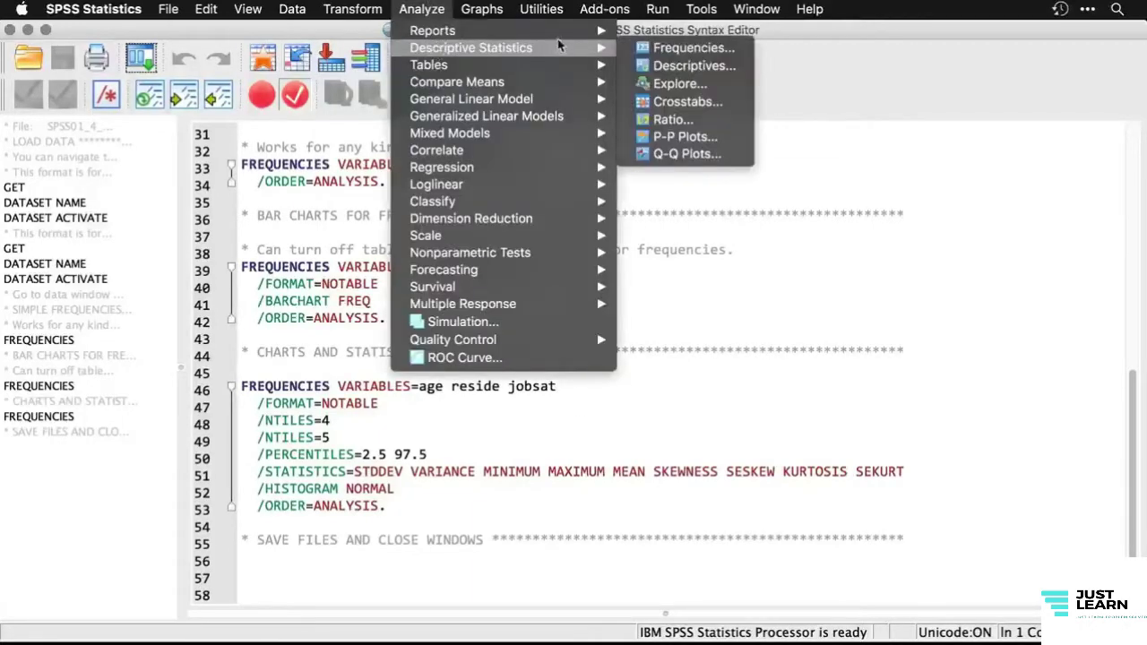
pyautogui.click(687, 49)
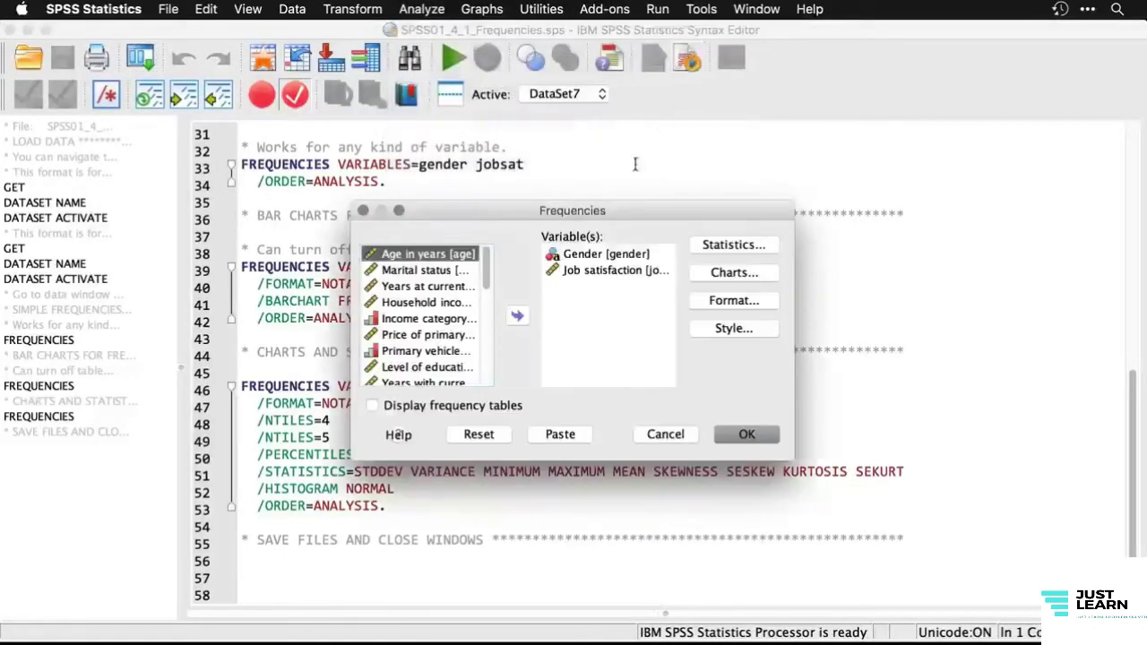
pyautogui.moveTo(602, 217)
pyautogui.mouseDown()
pyautogui.moveTo(930, 229)
pyautogui.moveTo(613, 216)
pyautogui.mouseUp()
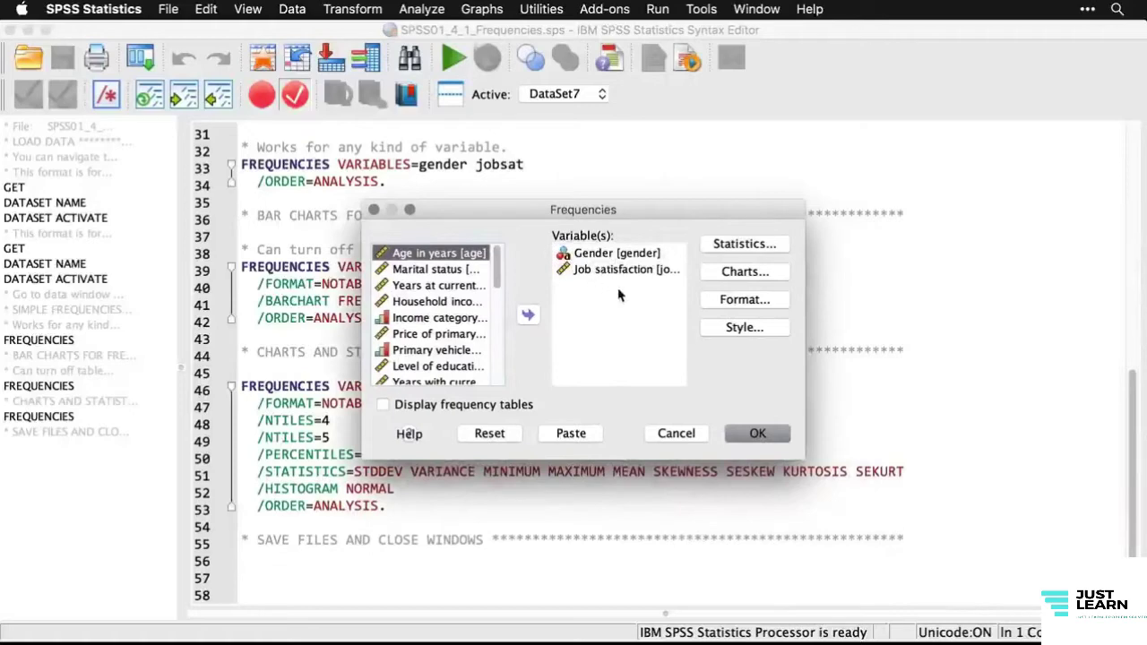
pyautogui.click(490, 433)
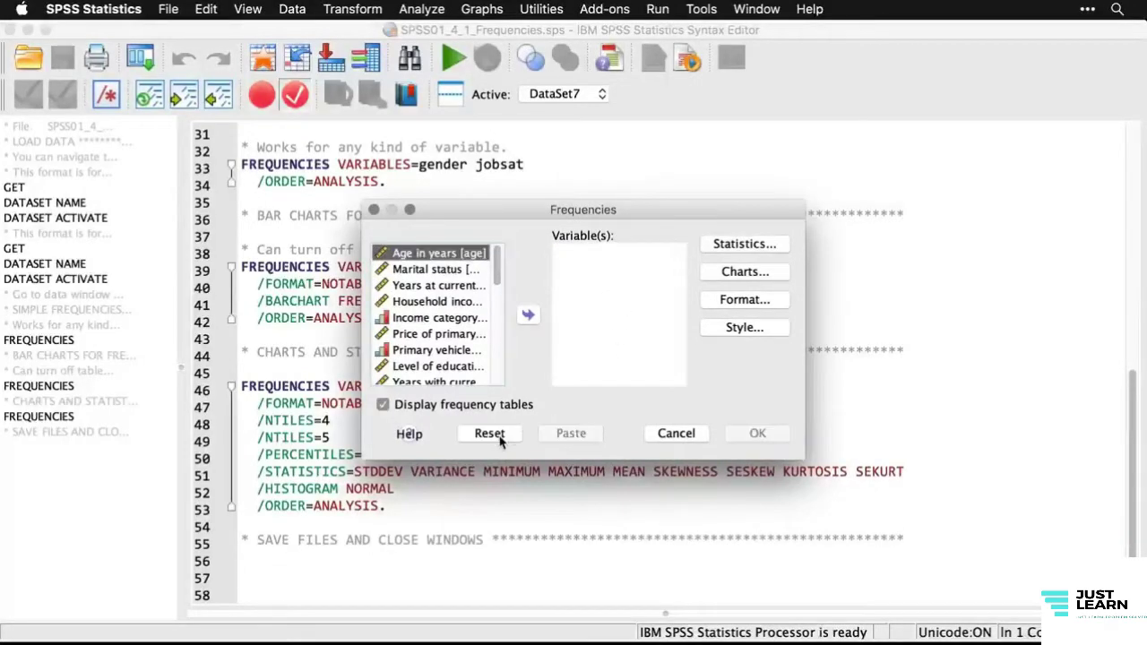
# - Add Age in years, Years at current address and Job satisfaction as the Frequencies variables
pyautogui.doubleClick(451, 254)
pyautogui.moveTo(500, 207); pyautogui.dragTo(530, 209)
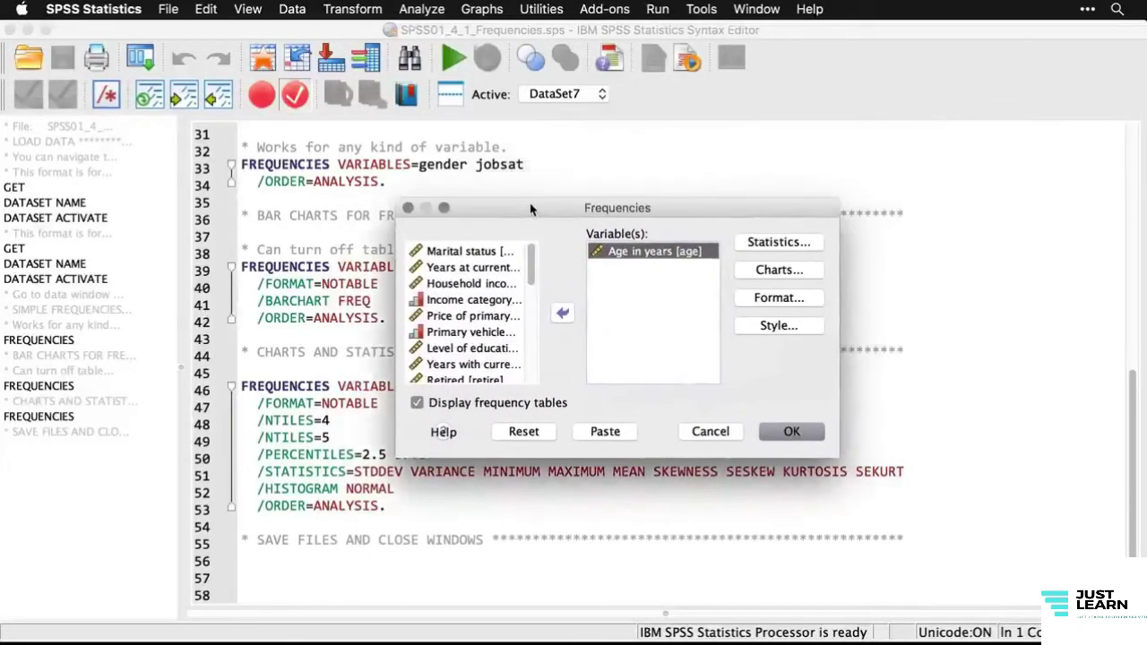
pyautogui.click(485, 268)
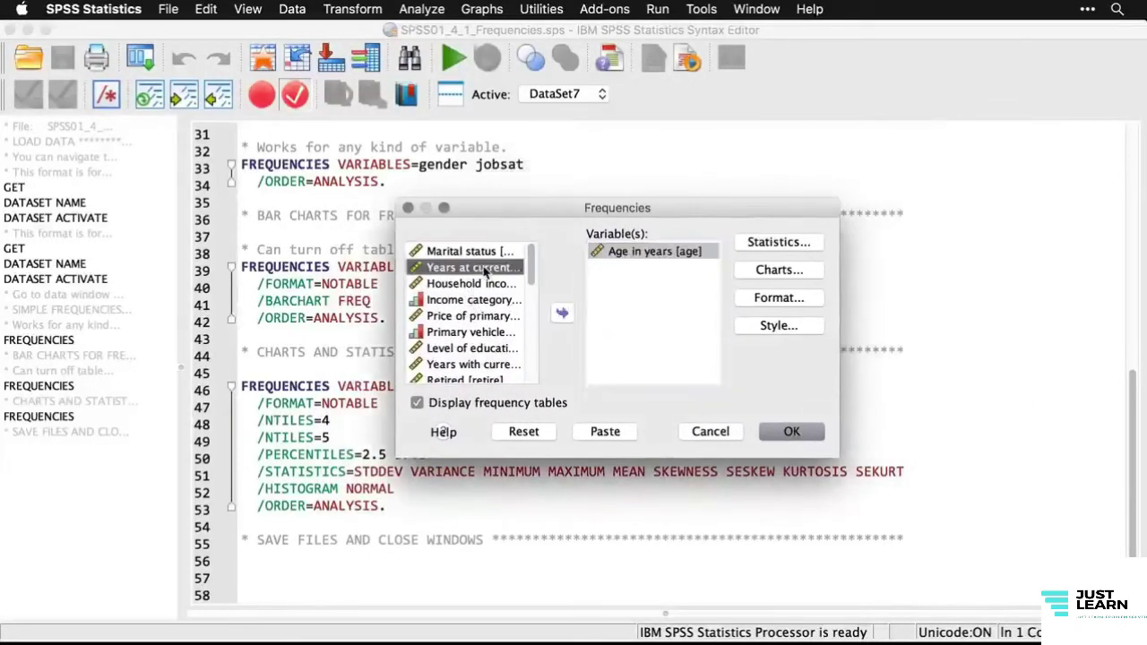
pyautogui.click(561, 313)
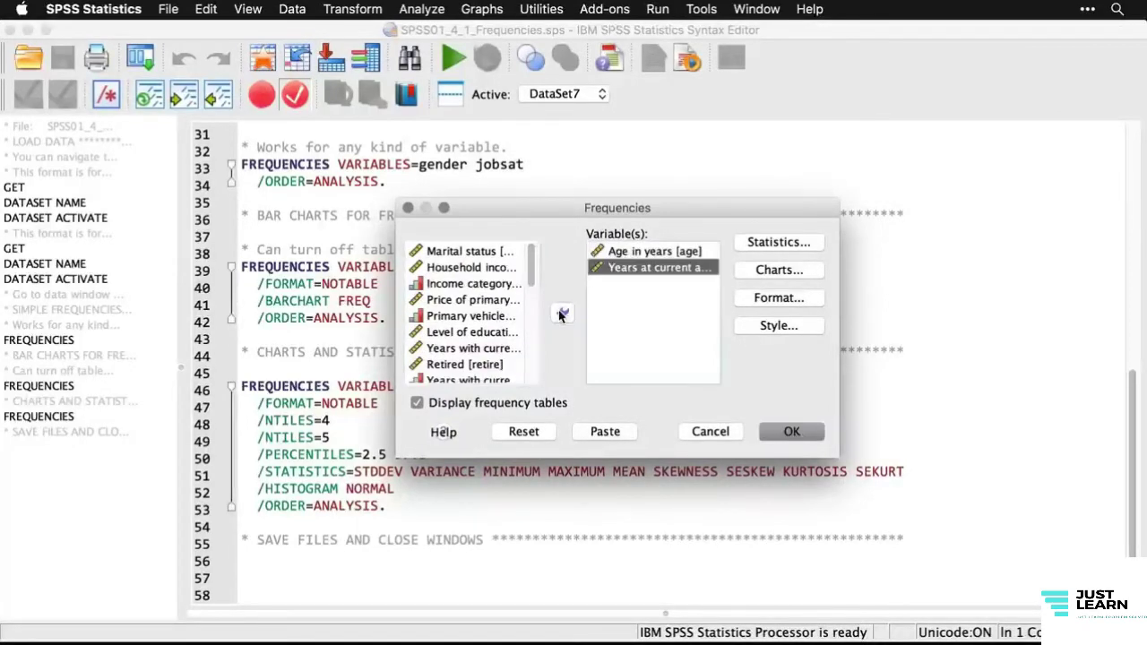
pyautogui.scroll(-4, 530, 289)
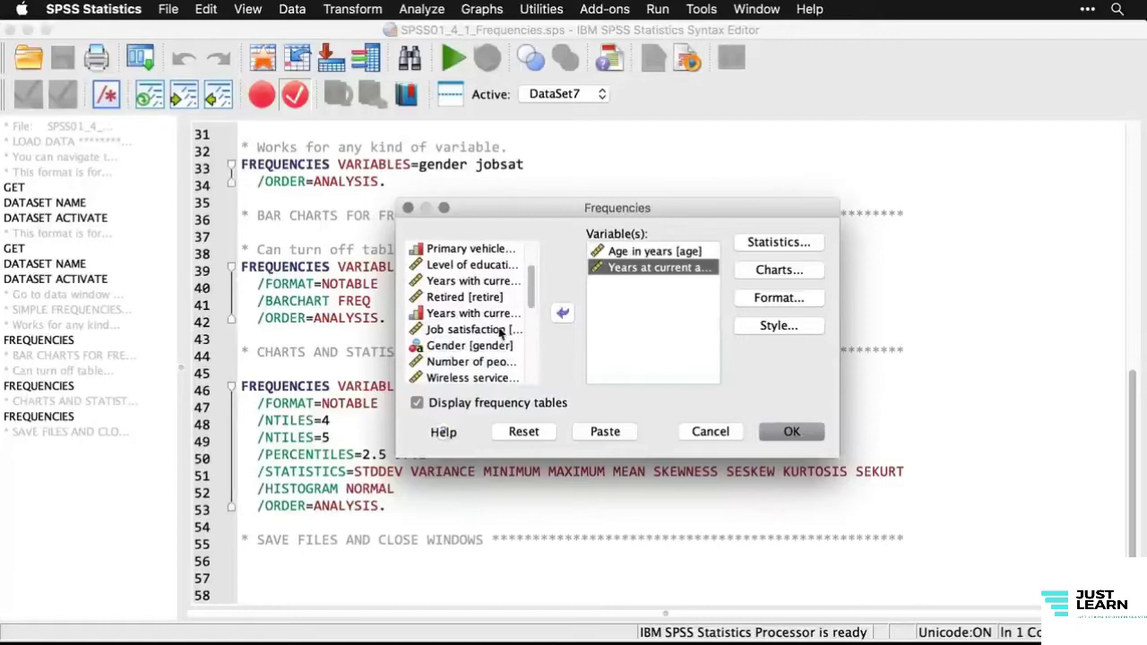
pyautogui.click(500, 331)
pyautogui.click(563, 315)
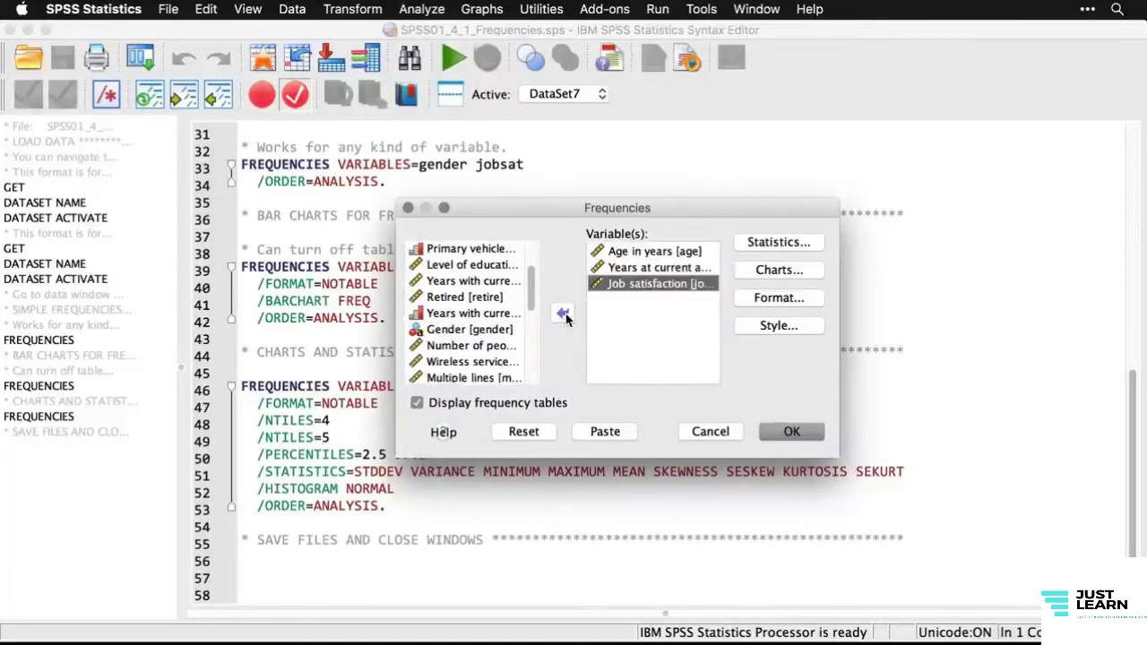
# - Include the mean, quartiles, minimum and maximum in the Frequencies statistics
pyautogui.click(779, 243)
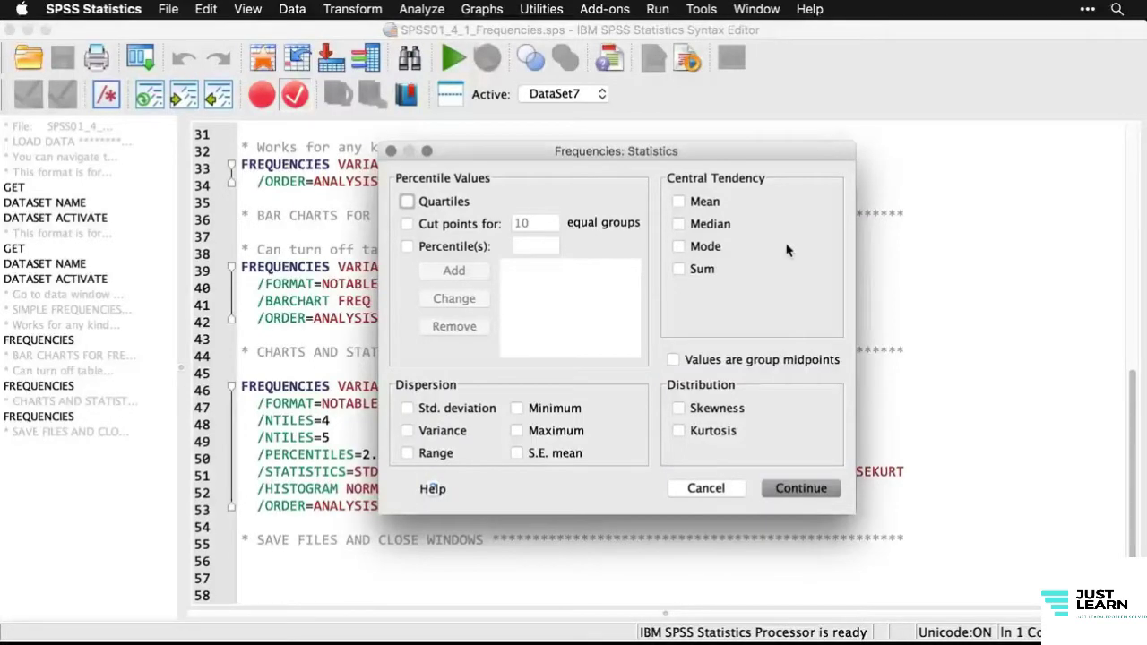
pyautogui.click(678, 202)
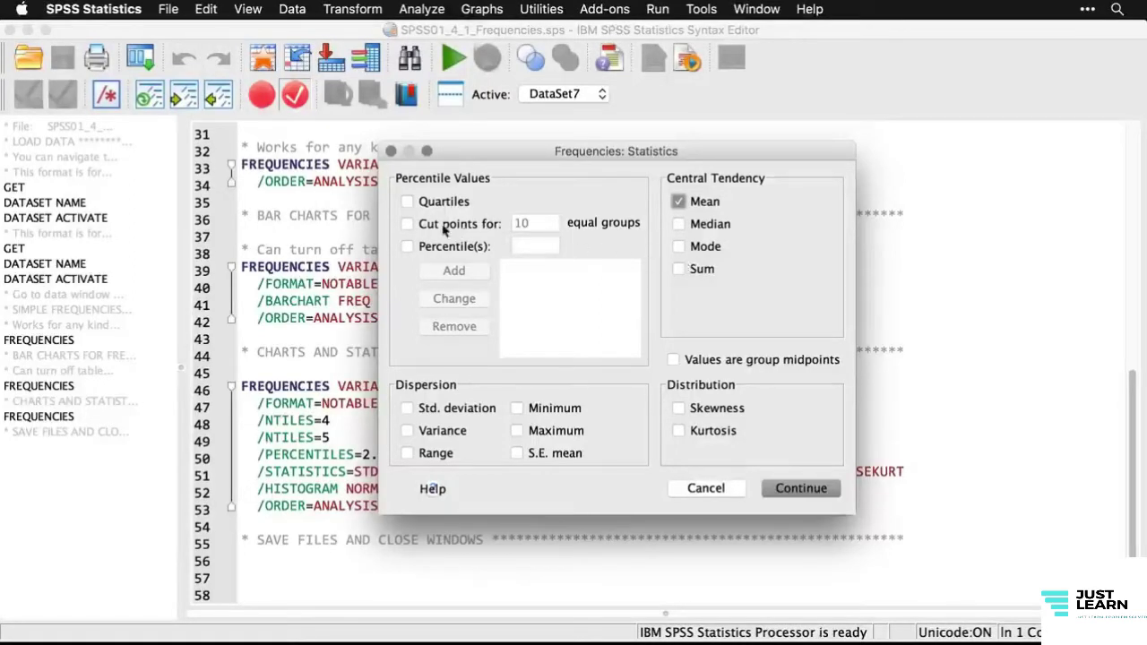
pyautogui.click(408, 202)
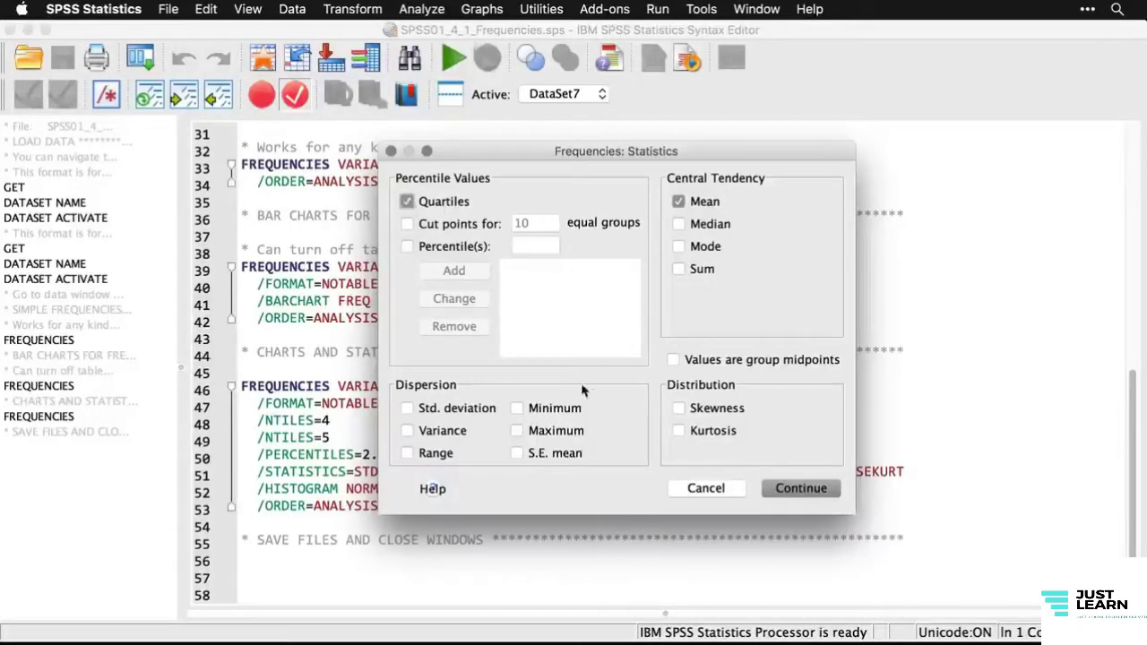
pyautogui.click(517, 408)
pyautogui.click(518, 432)
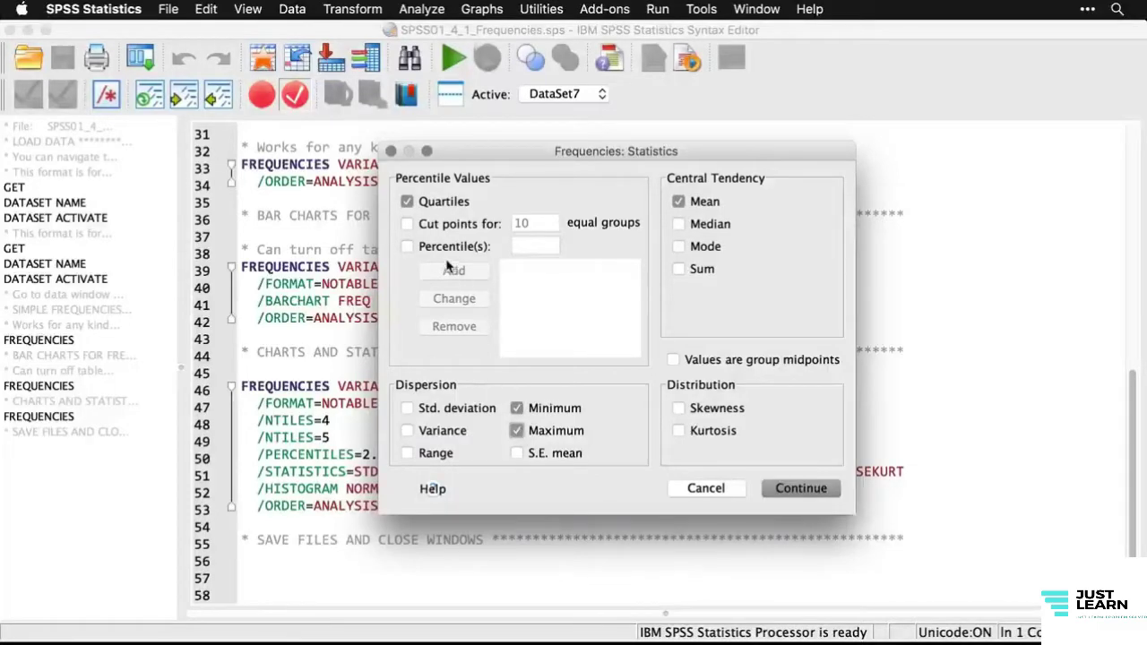
# - Enable percentile cut points for 5 equal groups in the Frequencies statistics
pyautogui.click(407, 224)
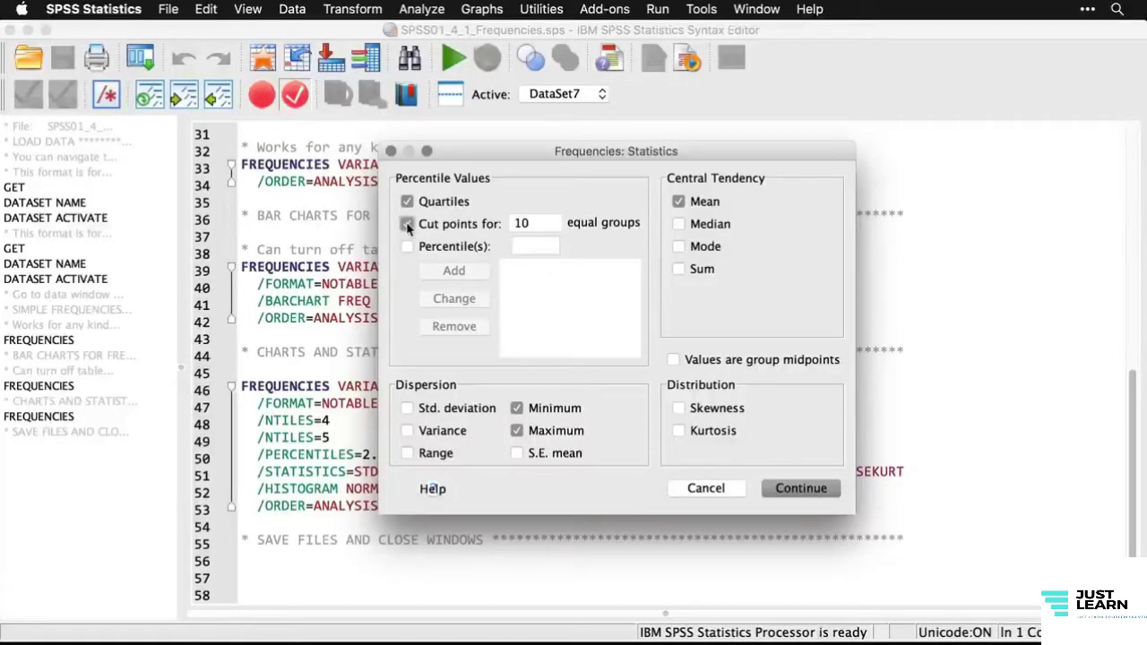
pyautogui.click(552, 224)
pyautogui.press('BackSpace')
pyautogui.press('BackSpace')
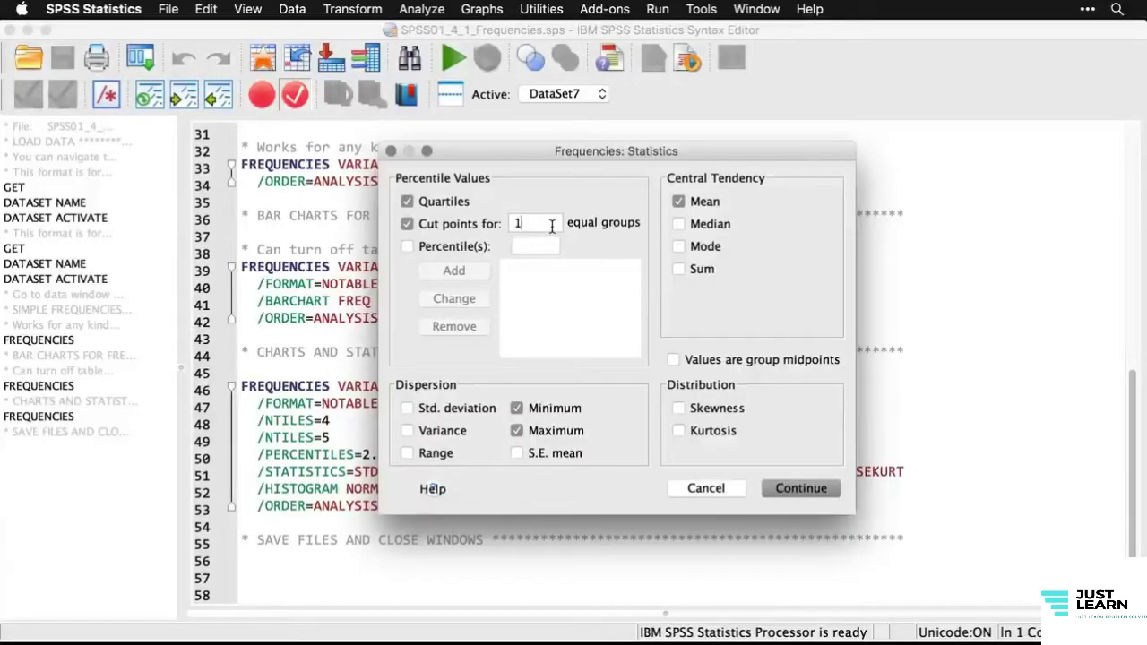
pyautogui.write('5')
# - Enable custom percentiles in the Frequencies statistics and add 2.5 and 97.5 to the list
pyautogui.click(406, 247)
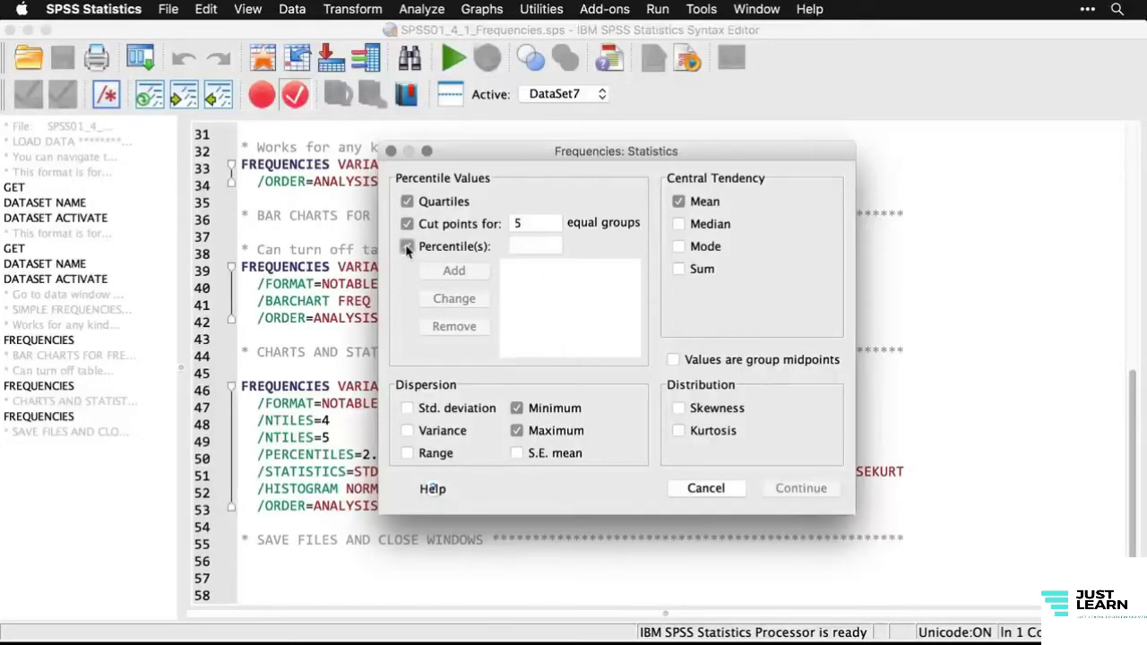
pyautogui.click(531, 241)
pyautogui.write('2.5')
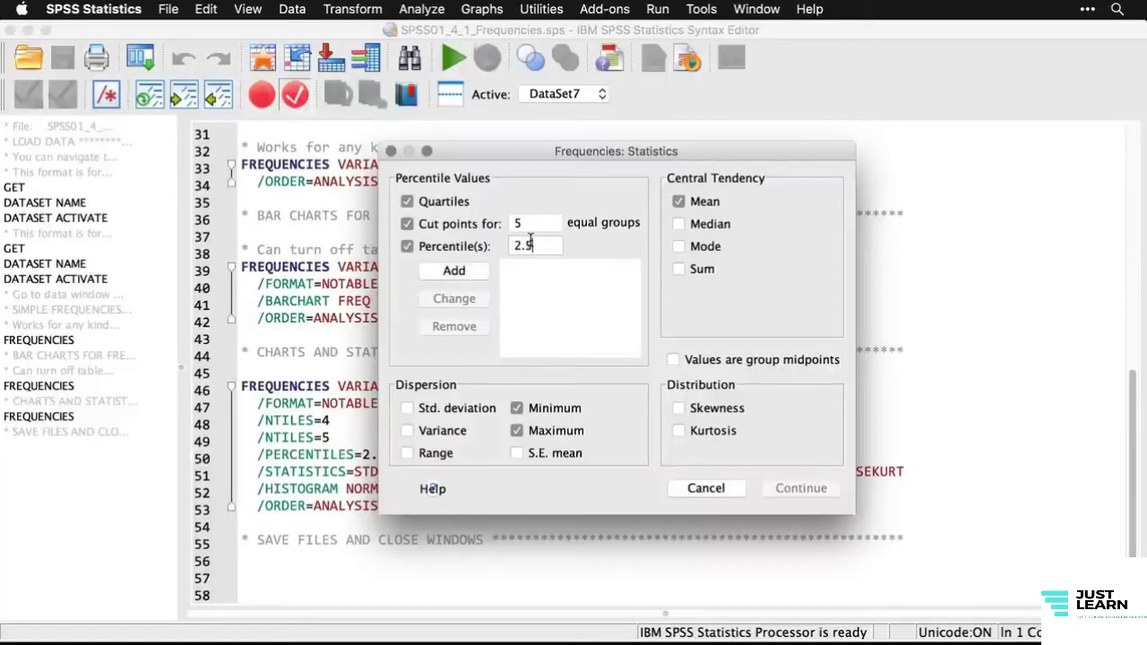
pyautogui.click(454, 270)
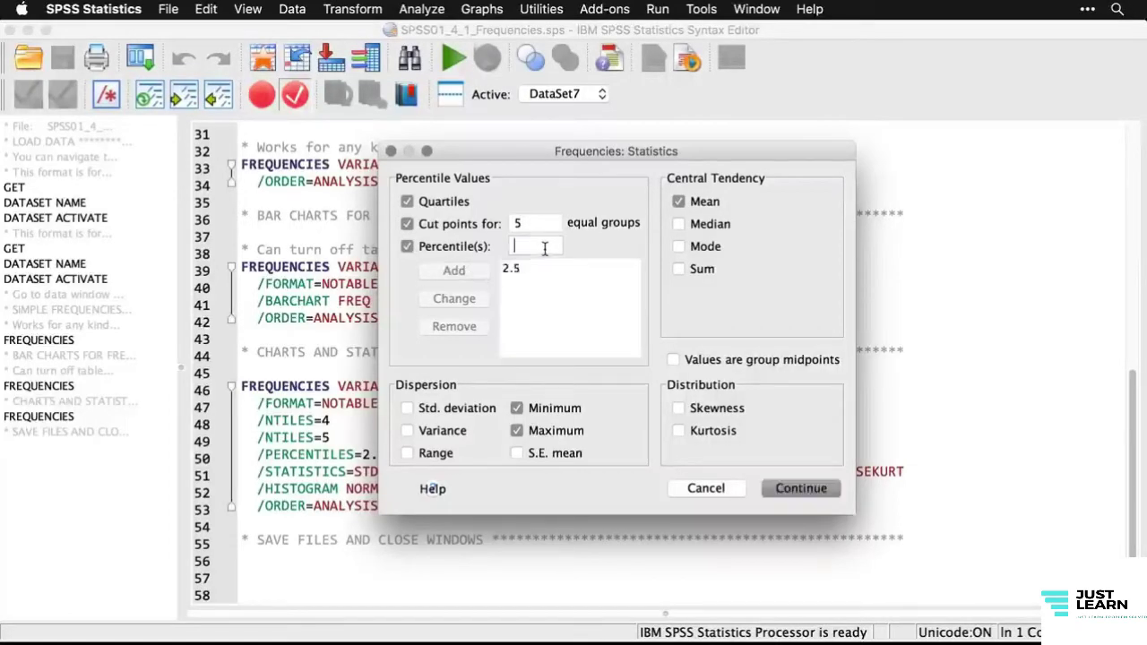
pyautogui.write('97.5')
pyautogui.click(467, 272)
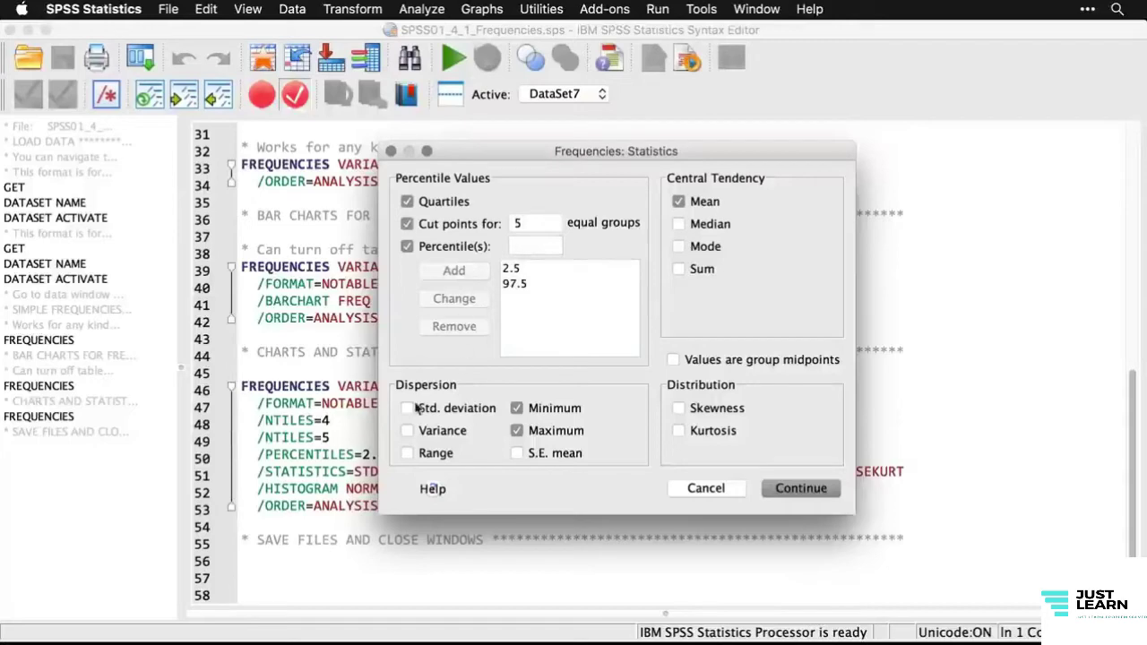
# - Add standard deviation, variance, skewness and kurtosis to the Frequencies statistics and accept the settings
pyautogui.click(408, 410)
pyautogui.click(409, 431)
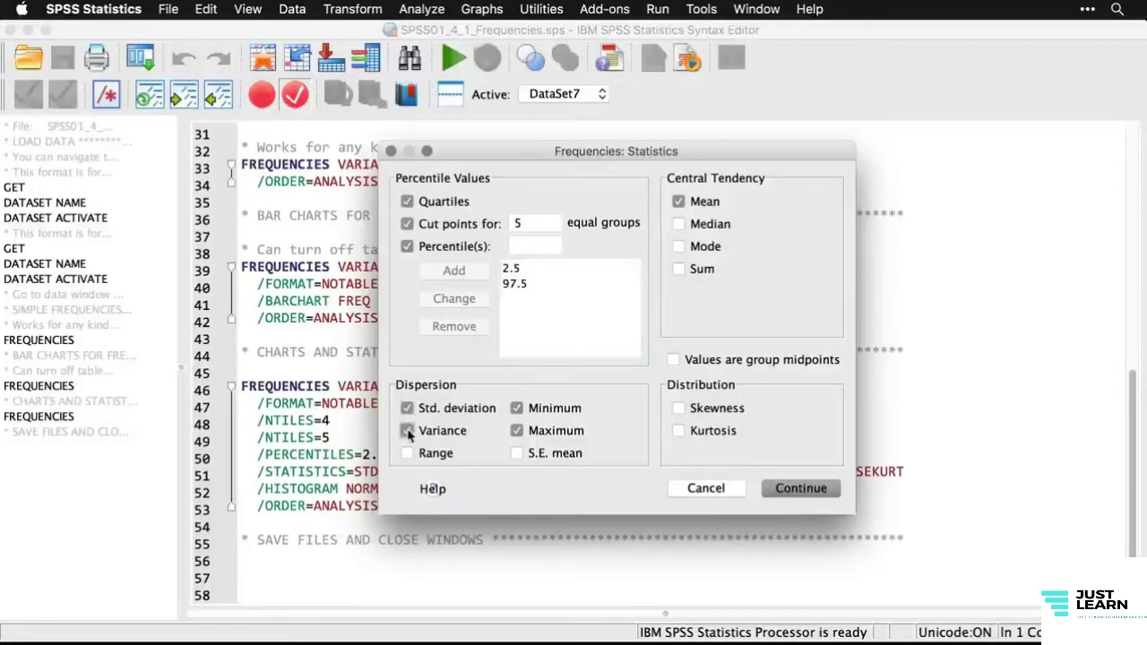
pyautogui.moveTo(543, 156); pyautogui.dragTo(582, 98)
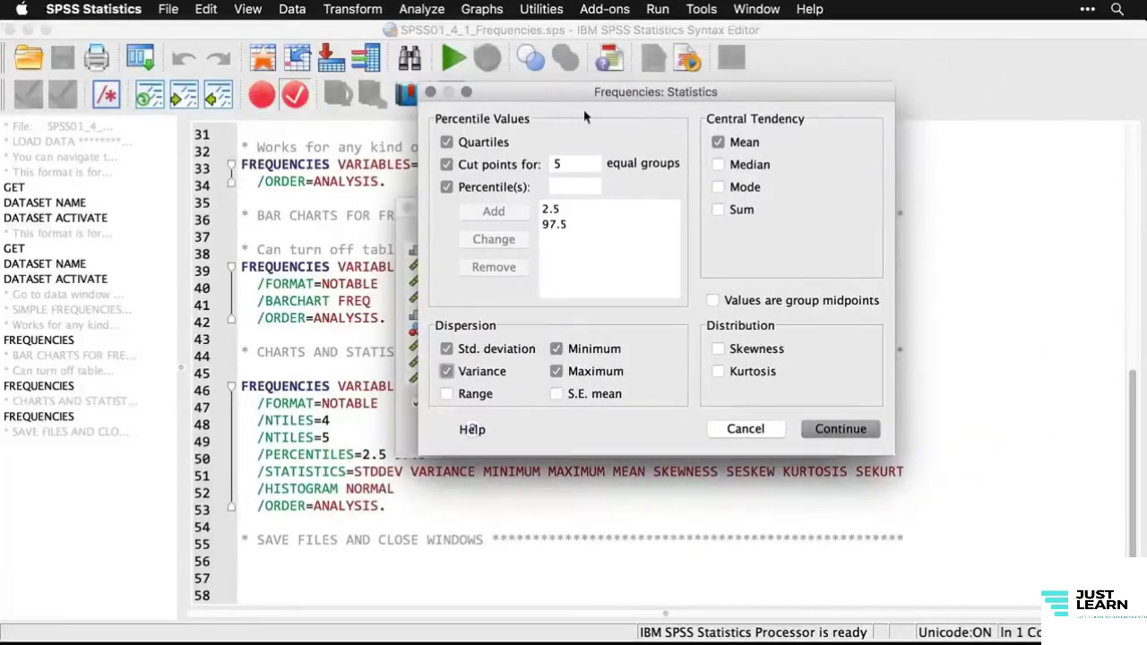
pyautogui.click(717, 348)
pyautogui.click(720, 371)
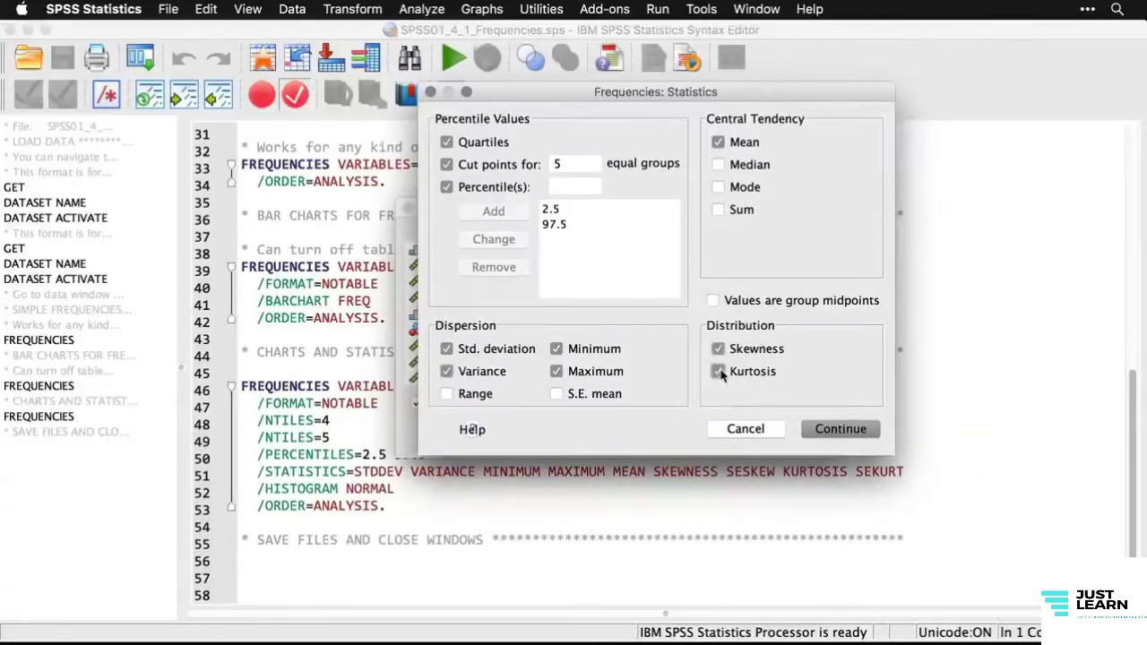
pyautogui.click(839, 429)
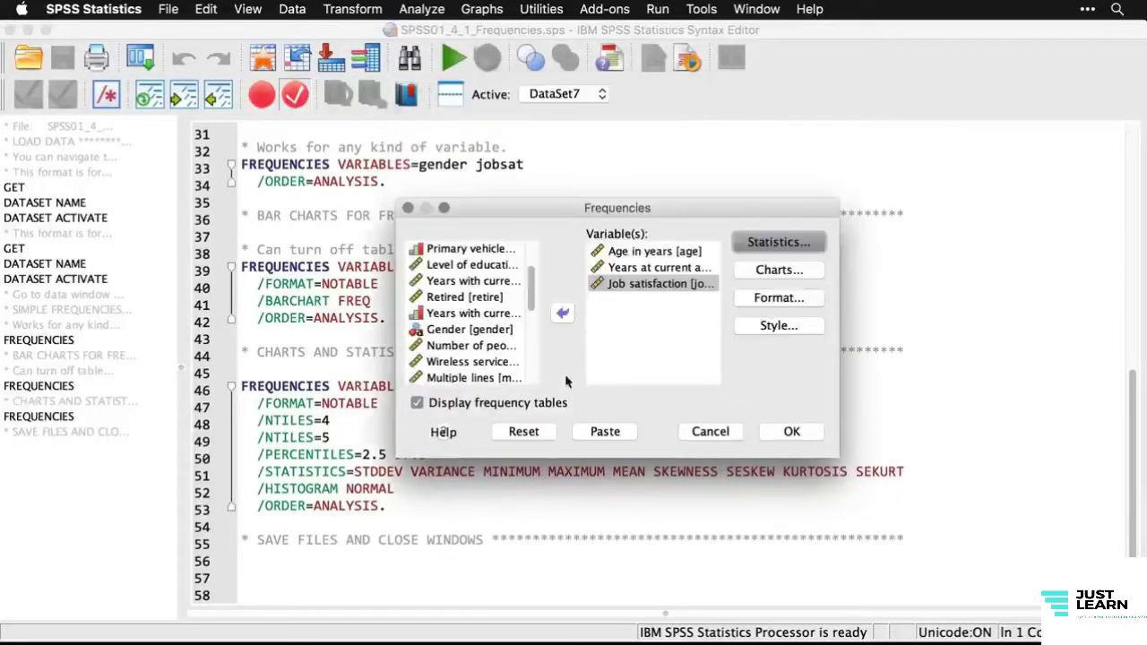
# - Run the Frequencies analysis without frequency tables and with histograms that show the normal curve
pyautogui.click(418, 404)
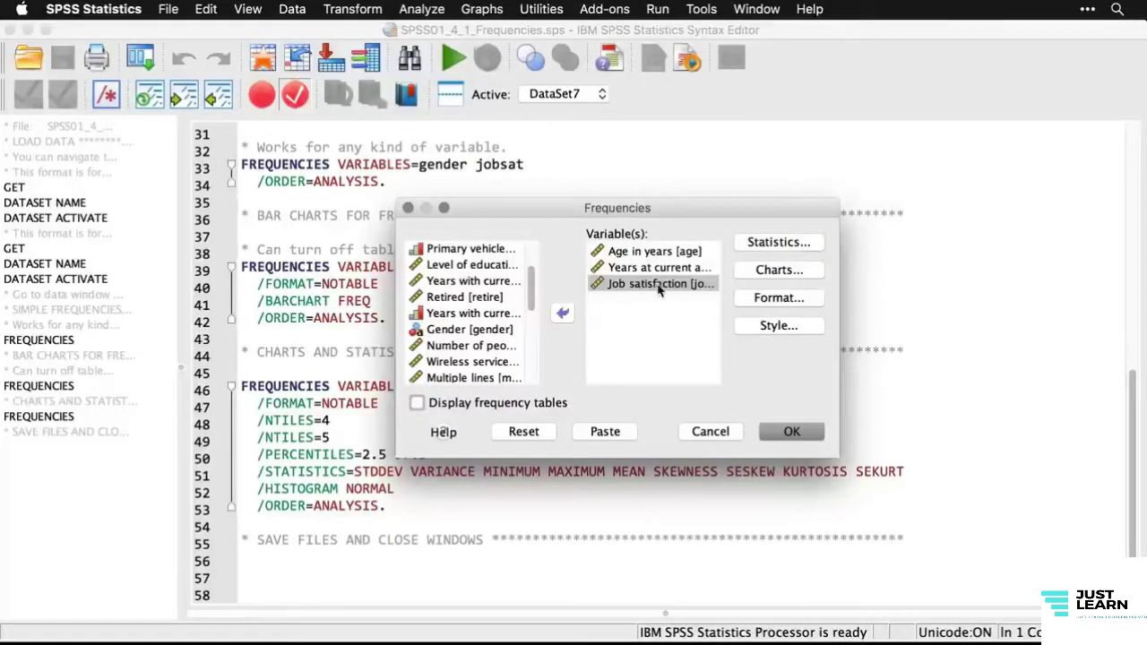
pyautogui.click(778, 269)
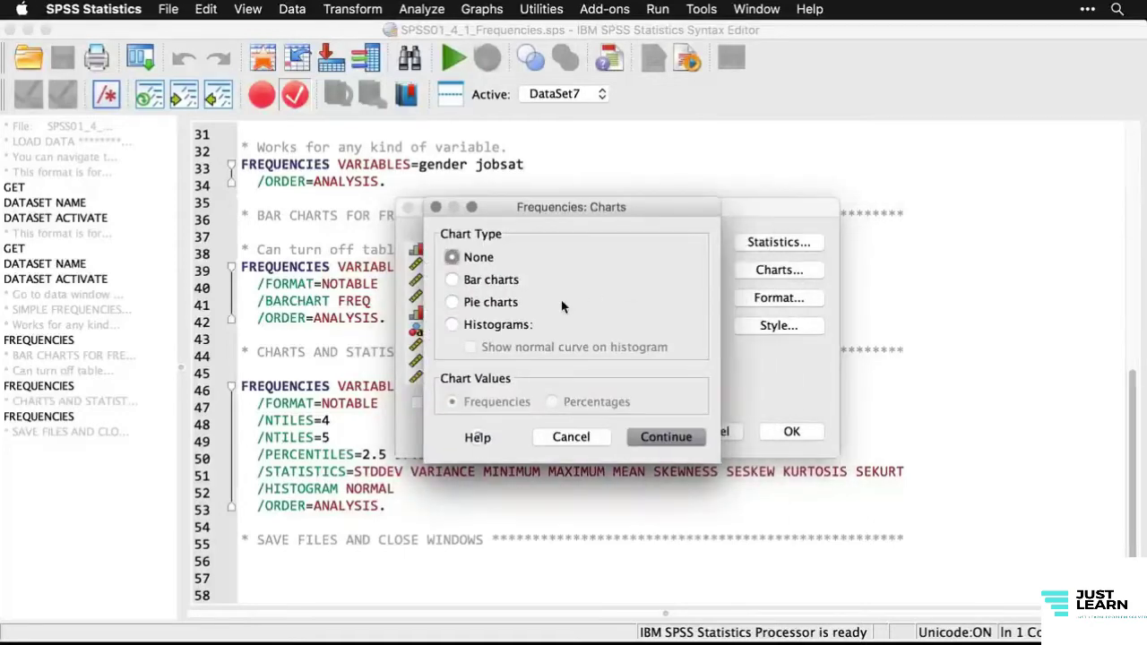
pyautogui.click(453, 326)
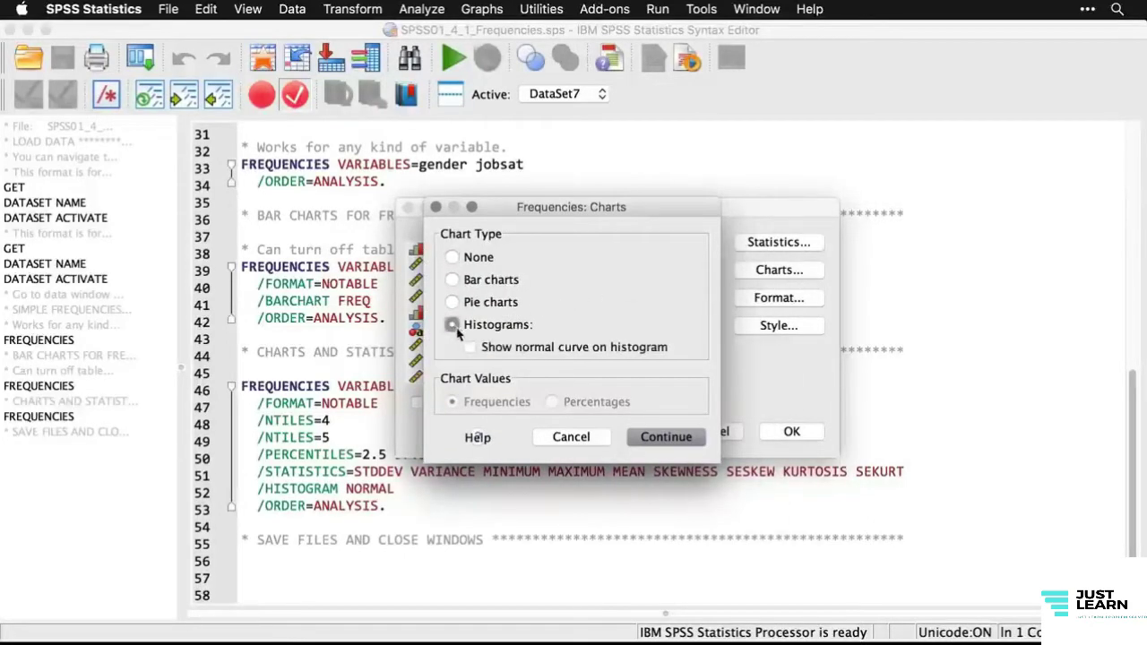
pyautogui.click(470, 347)
pyautogui.click(663, 439)
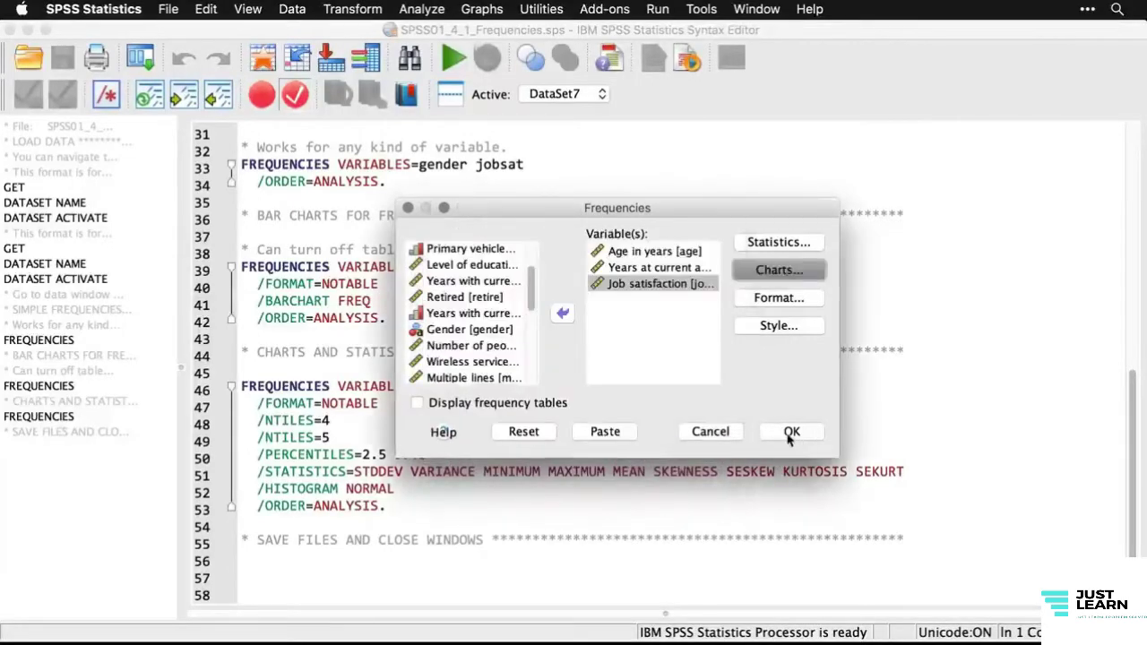
pyautogui.click(790, 435)
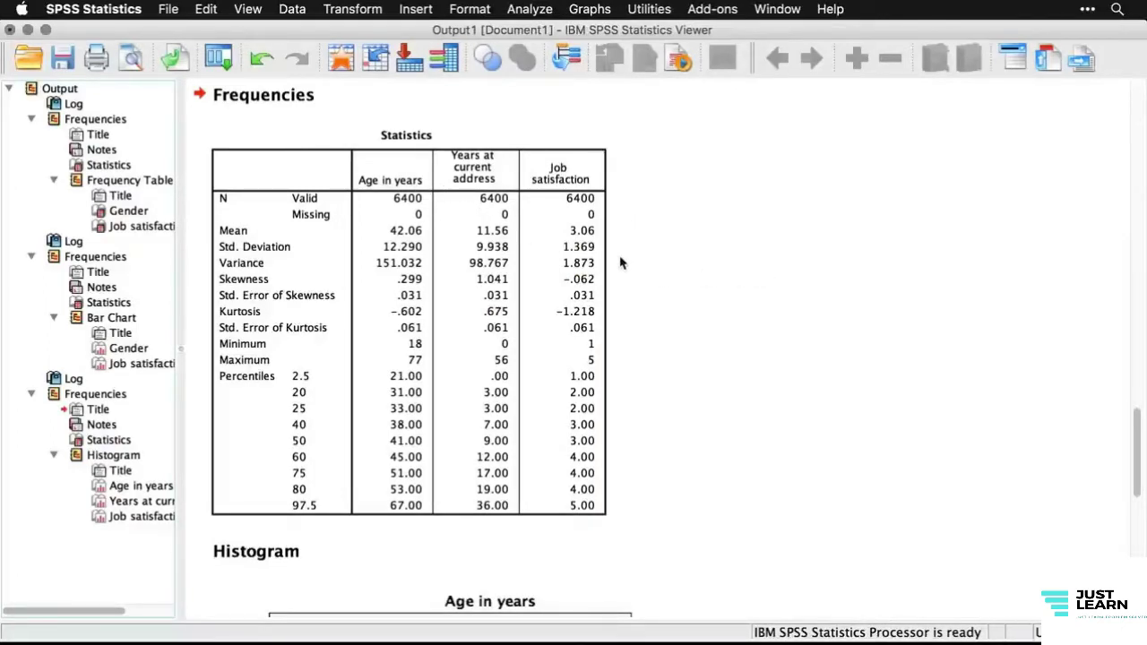
# - Examine the Statistics table's percentiles and the histograms for Age in years, Years at current address and Job satisfaction
pyautogui.click(599, 382)
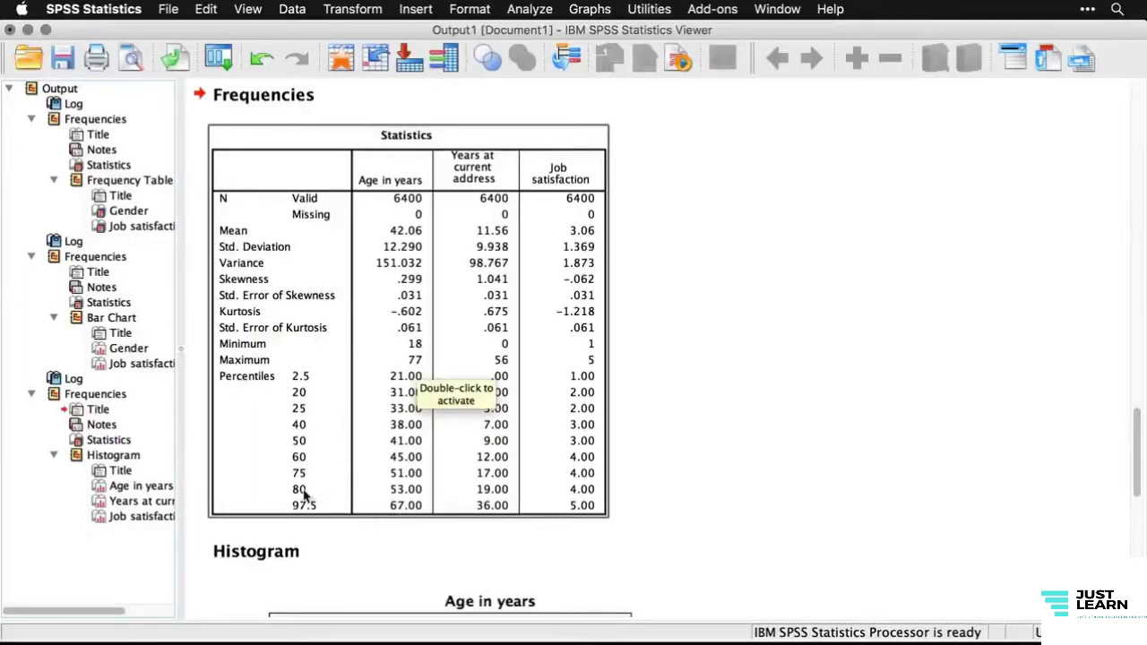
pyautogui.click(323, 527)
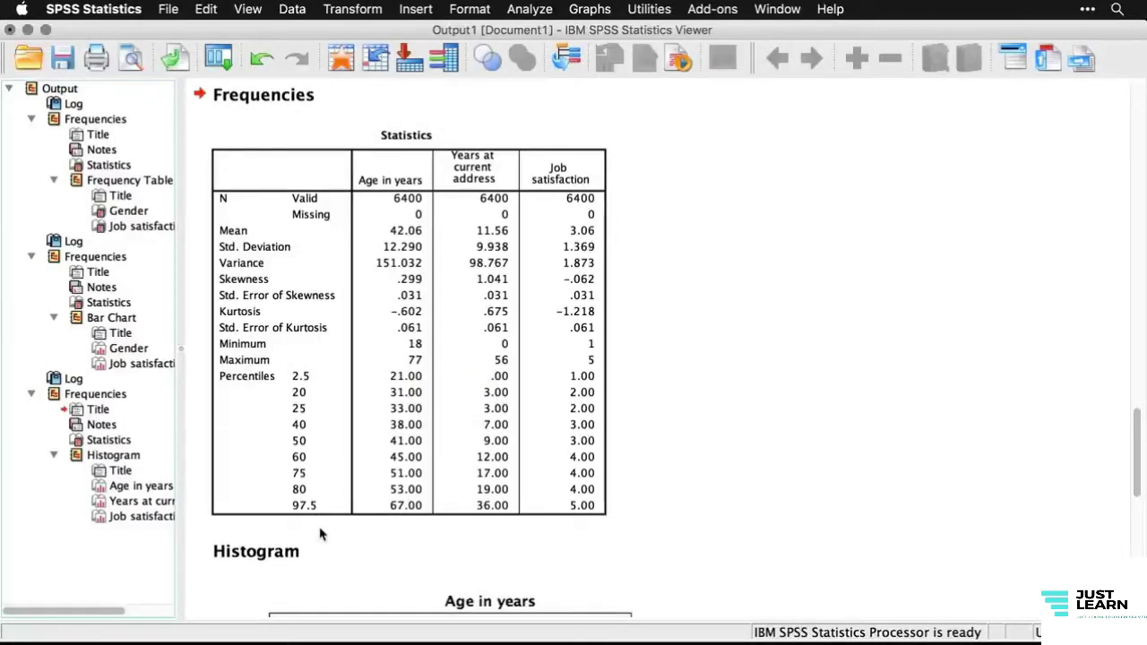
pyautogui.click(316, 430)
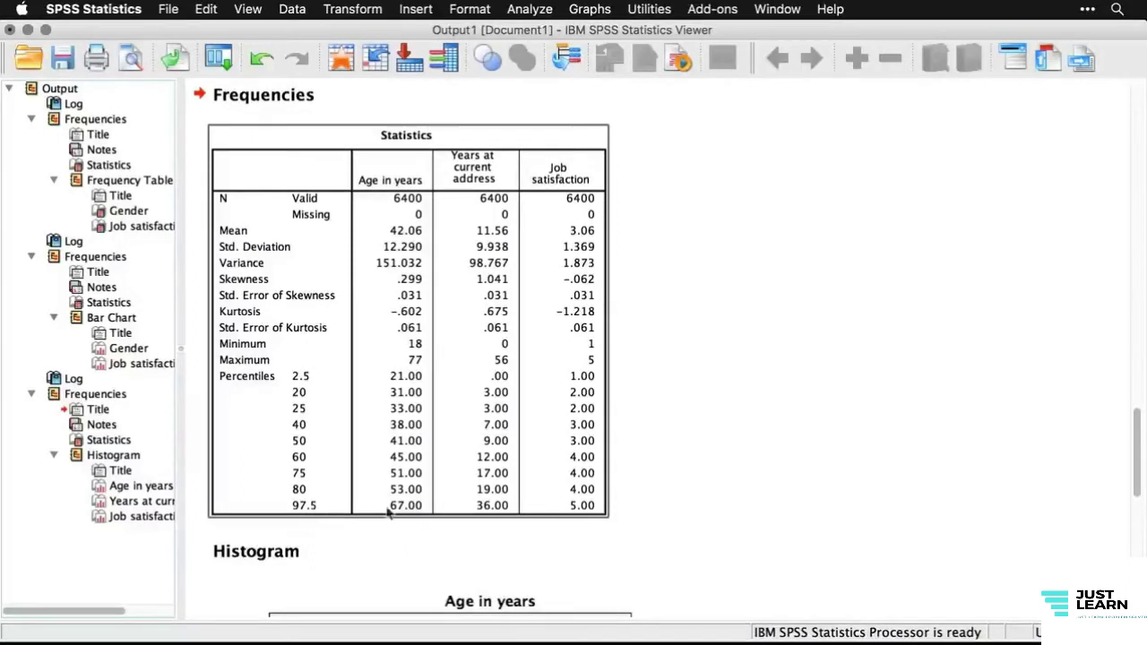
pyautogui.click(797, 541)
pyautogui.scroll(-10, 796, 539)
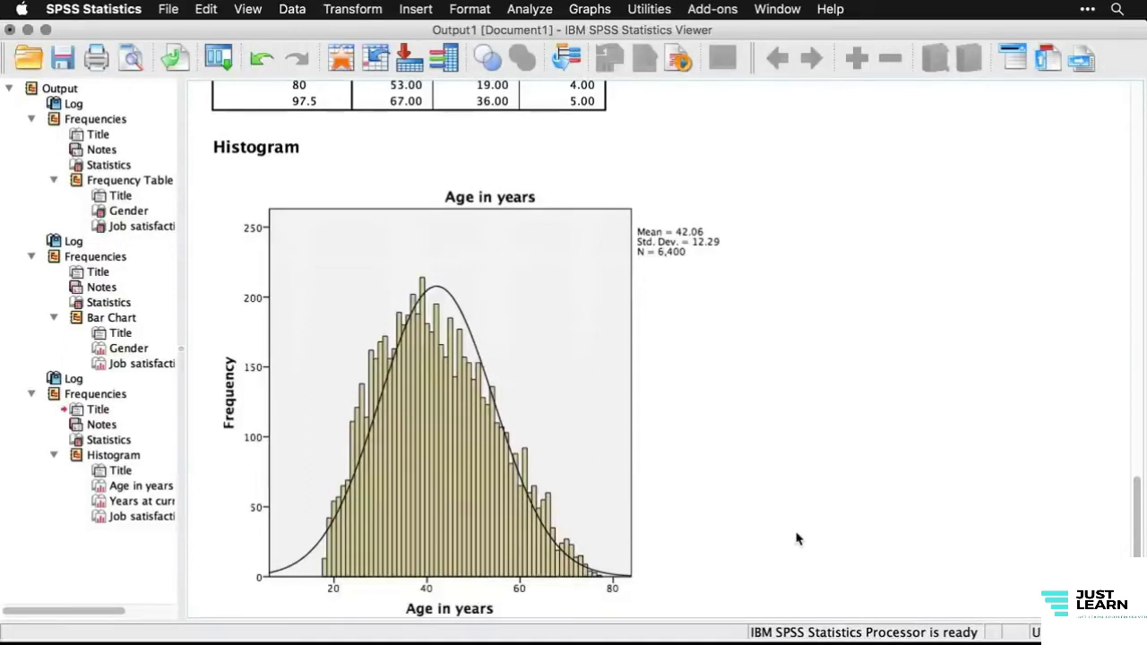
pyautogui.scroll(-10, 797, 538)
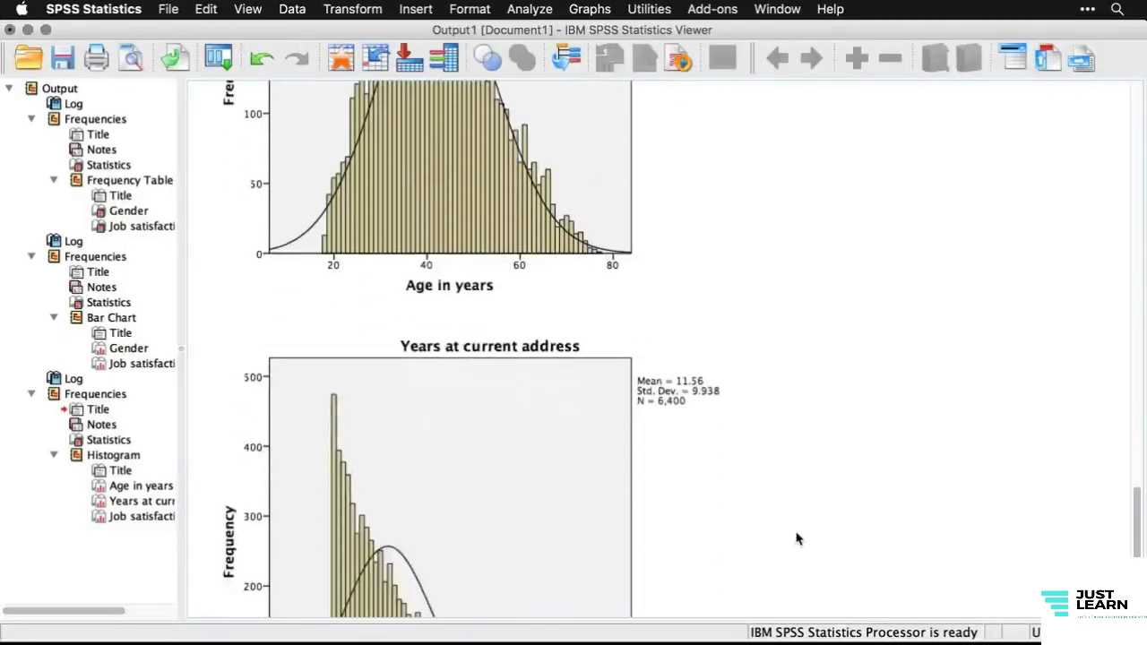
pyautogui.scroll(-1, 797, 538)
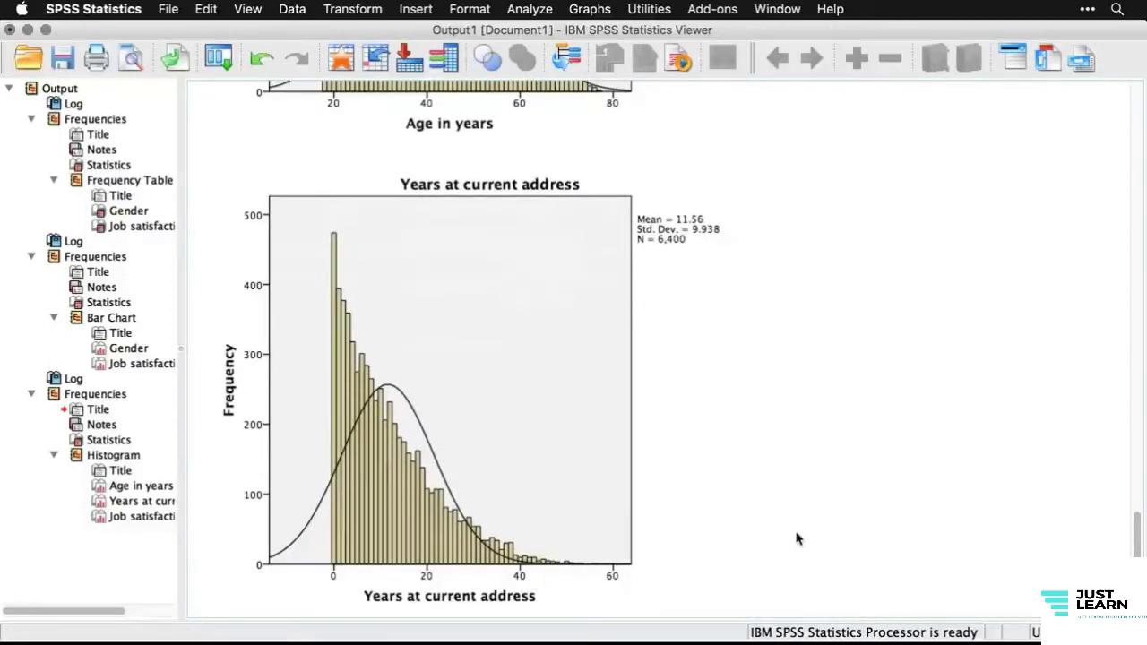
pyautogui.scroll(-8, 797, 537)
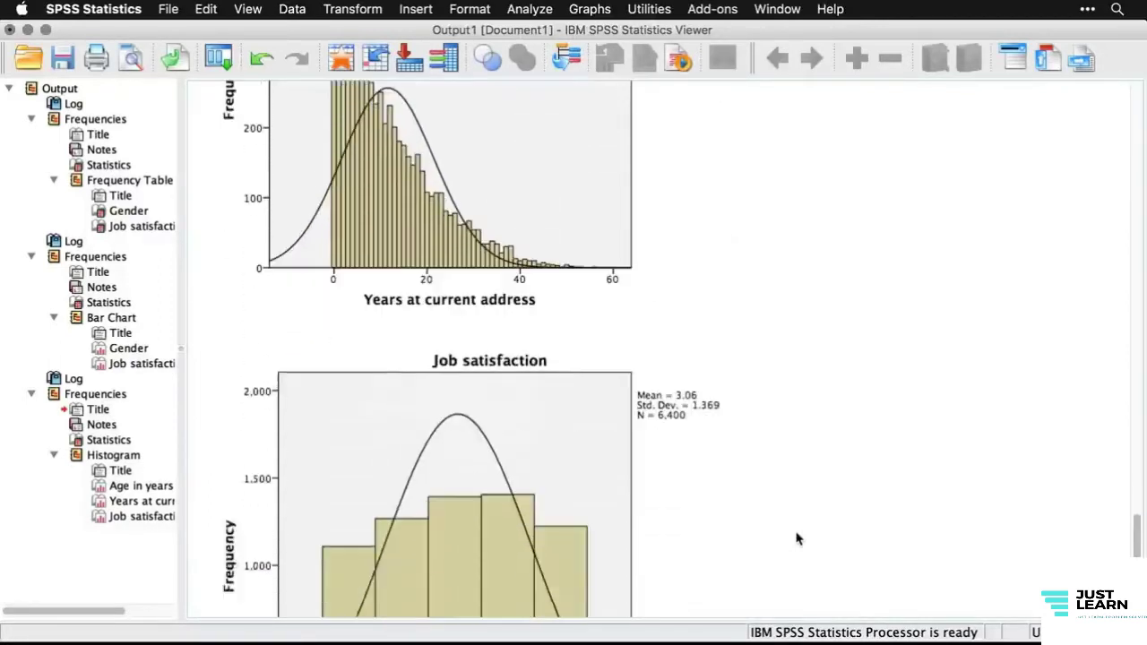
pyautogui.scroll(-1, 797, 538)
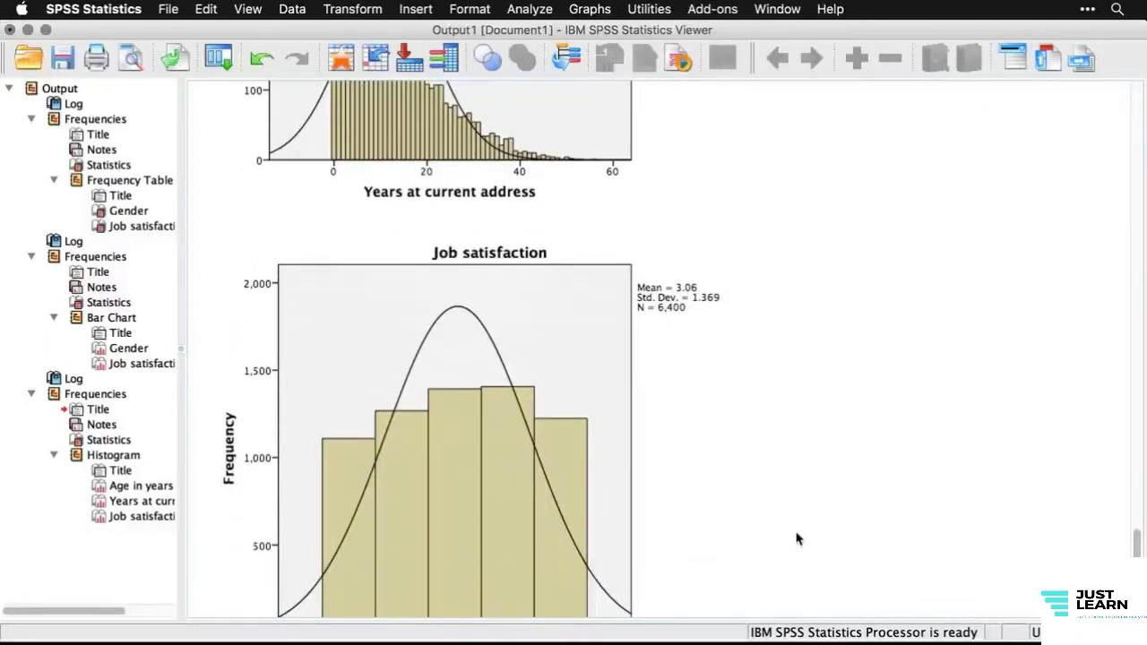
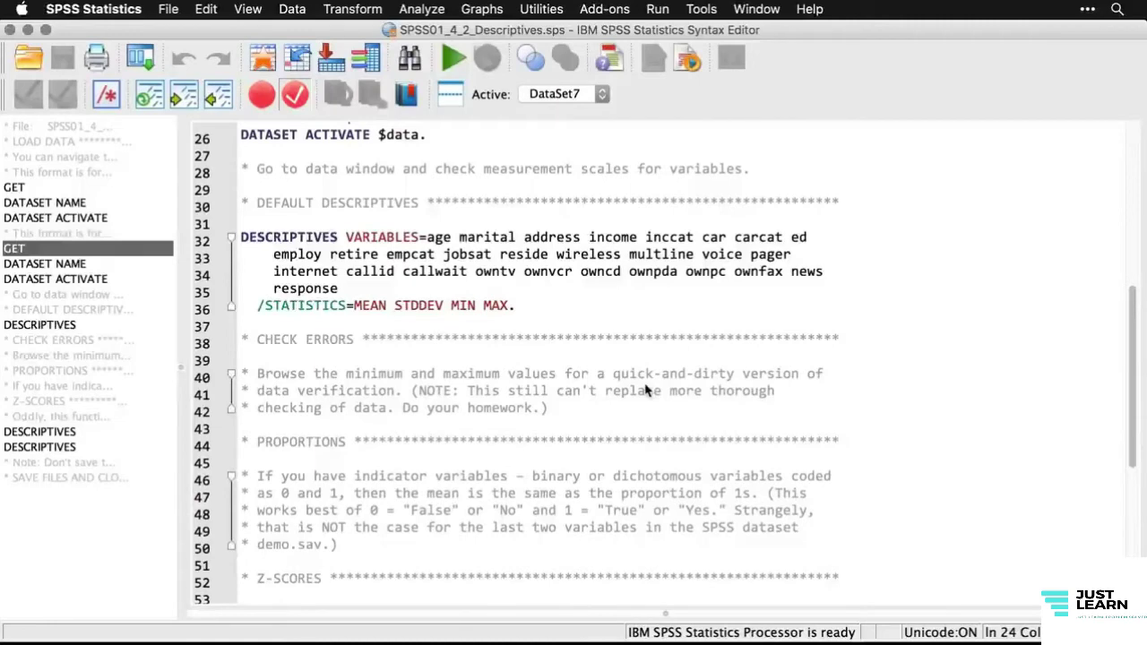
# - Run a Descriptives analysis on all available variables with the default options
pyautogui.click(428, 8)
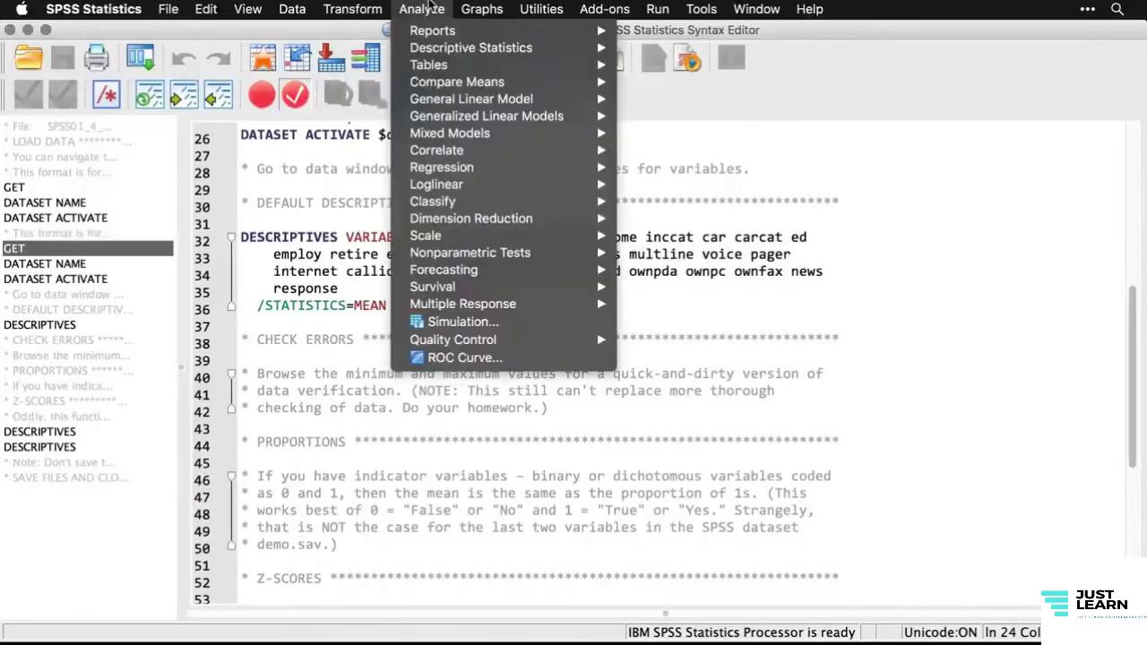
pyautogui.moveTo(439, 48)
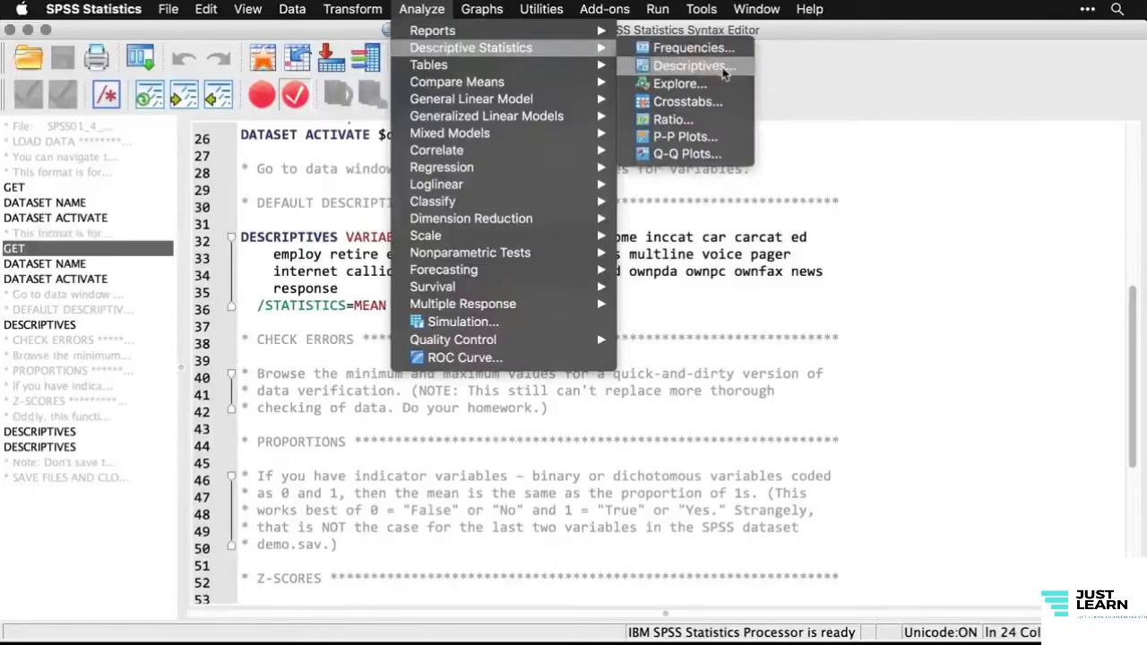
pyautogui.click(695, 65)
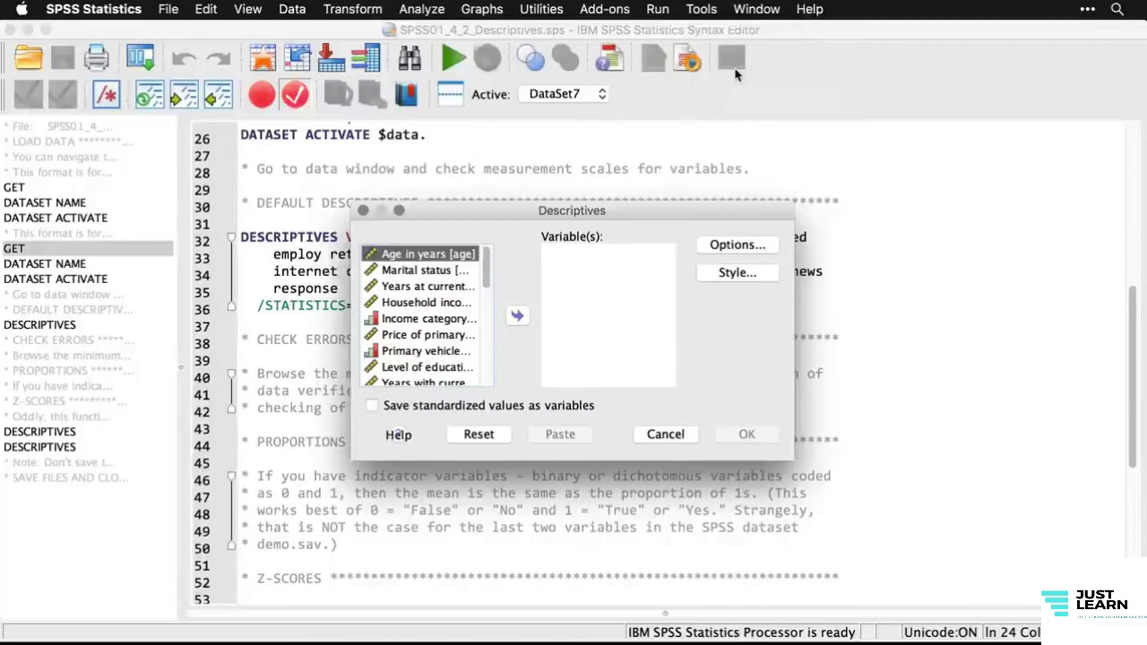
pyautogui.click(486, 383)
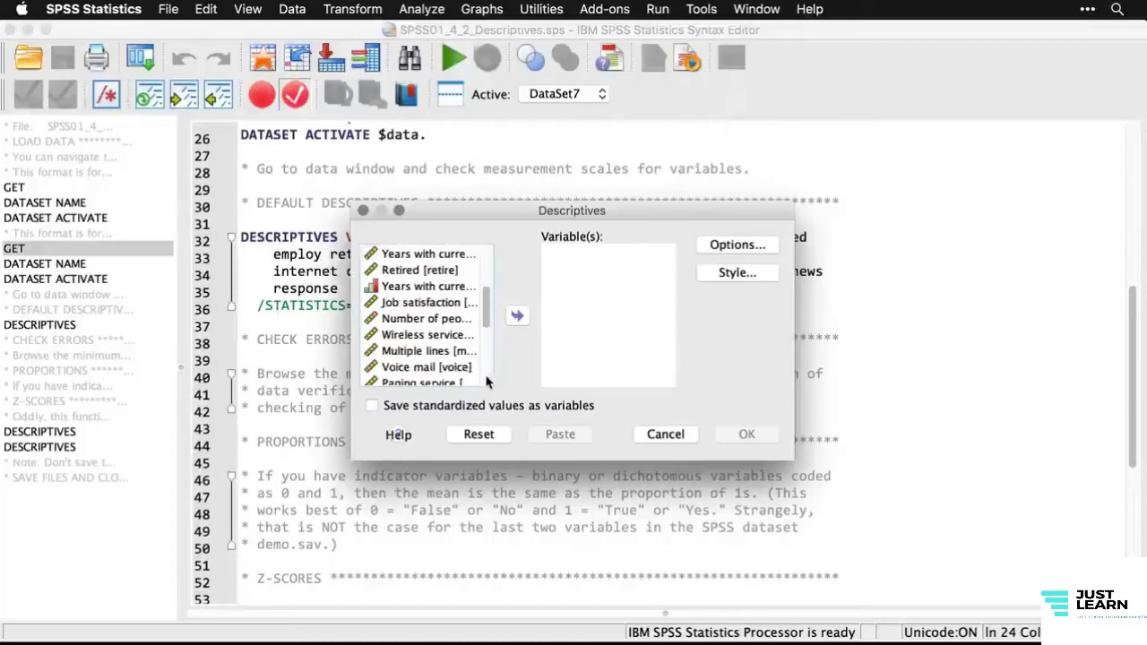
pyautogui.click(487, 383)
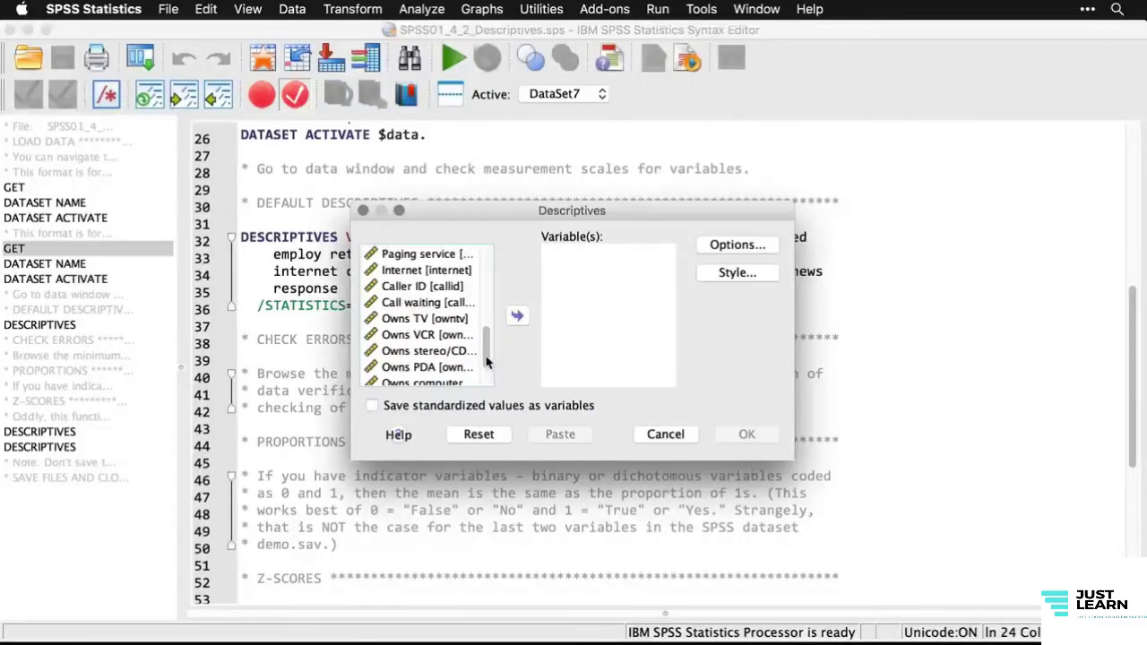
pyautogui.scroll(-3, 489, 366)
pyautogui.click(429, 360)
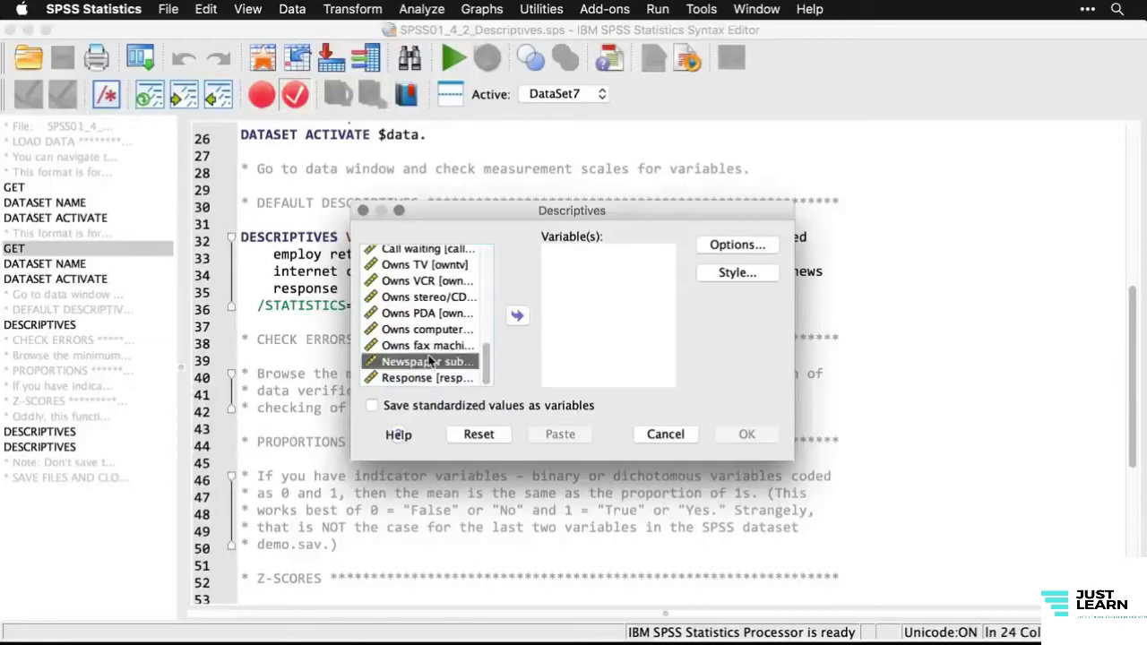
pyautogui.press('super+a')
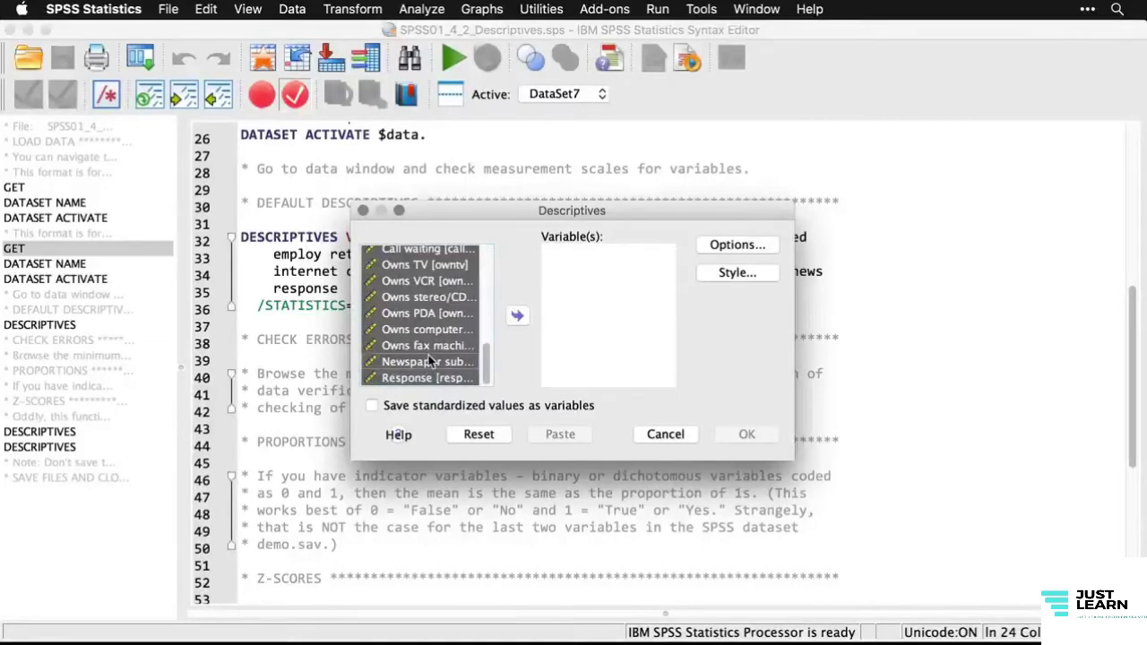
pyautogui.click(518, 316)
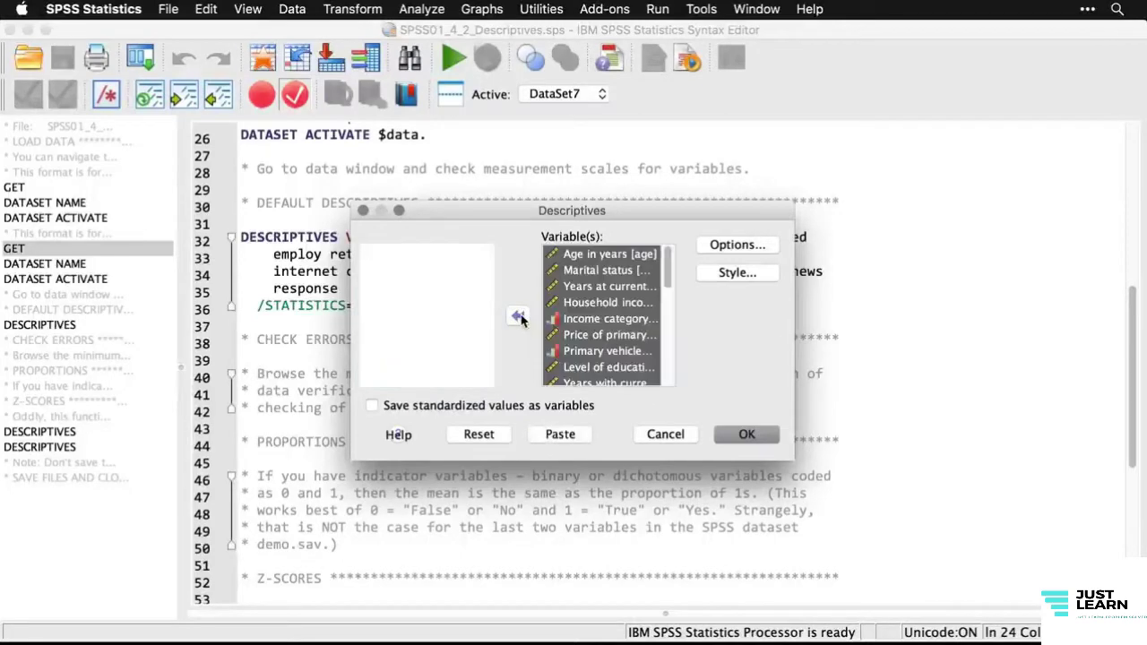
pyautogui.click(754, 441)
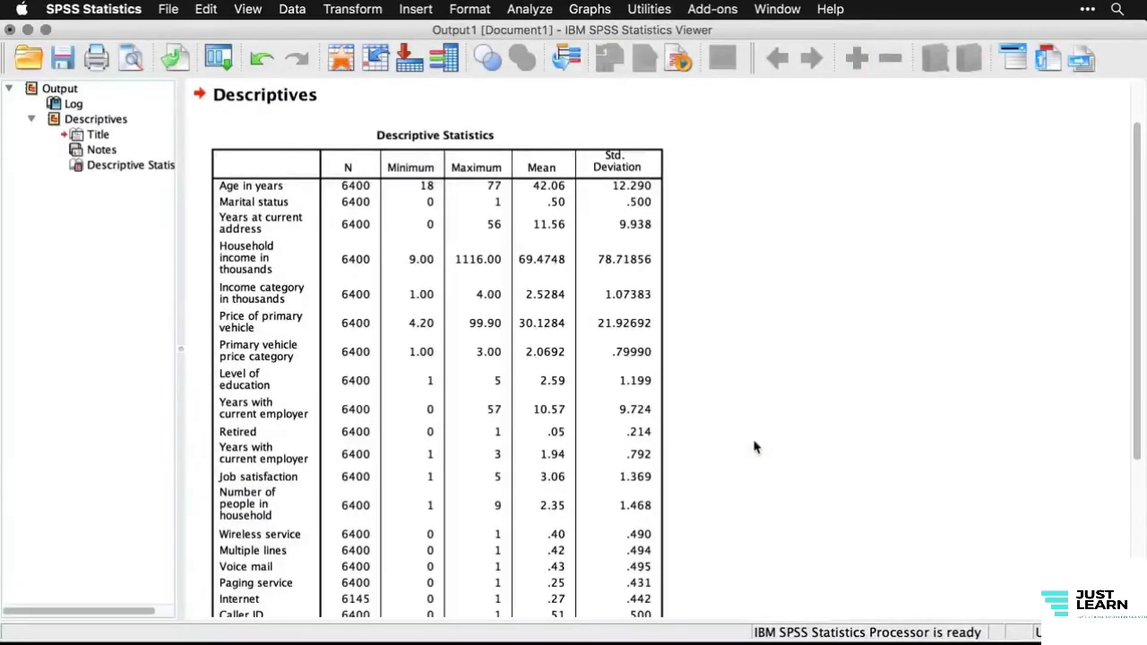
# - Examine the Descriptive Statistics table, checking the N, minimum, maximum and mean of each variable
pyautogui.scroll(-5, 754, 447)
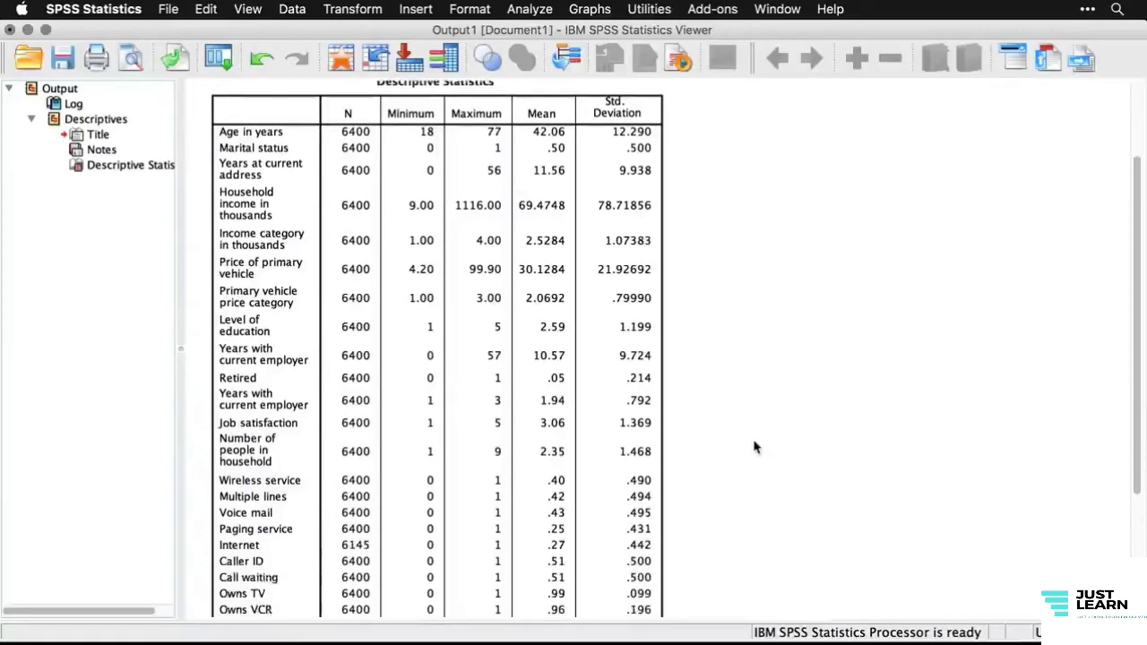
pyautogui.scroll(4, 754, 447)
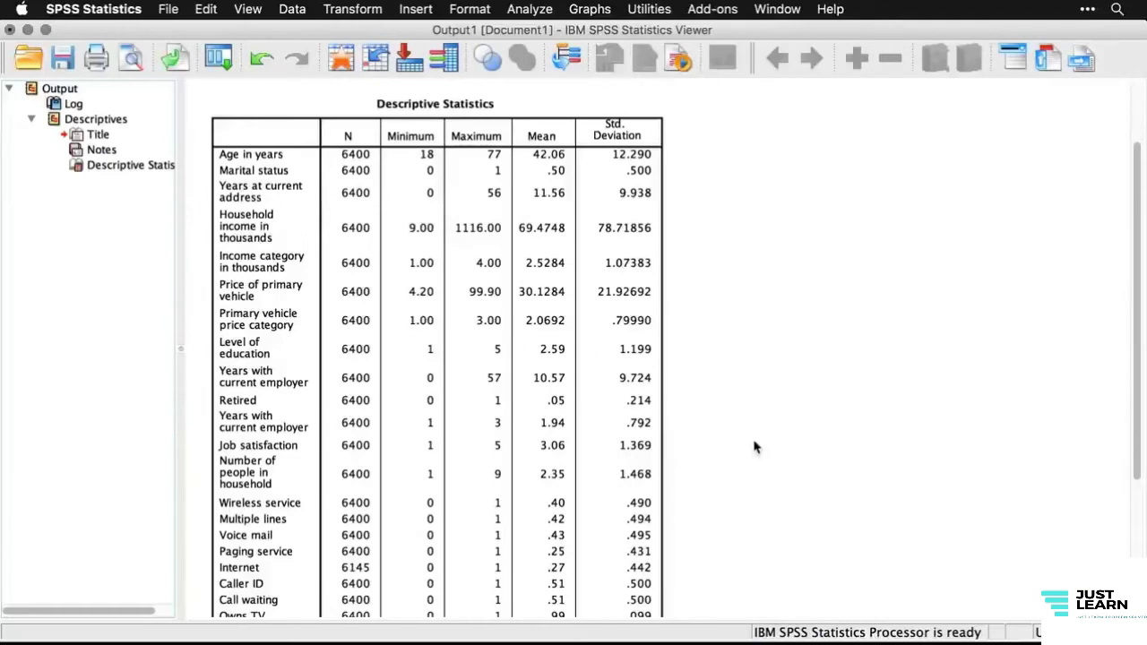
pyautogui.click(554, 561)
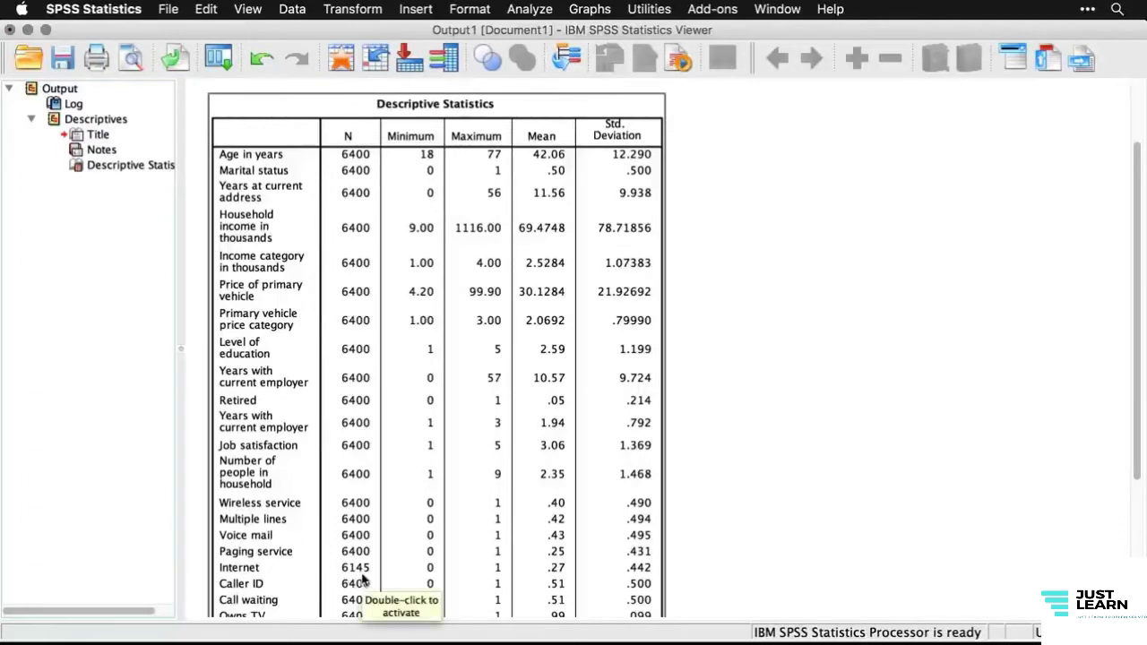
pyautogui.scroll(-3, 363, 581)
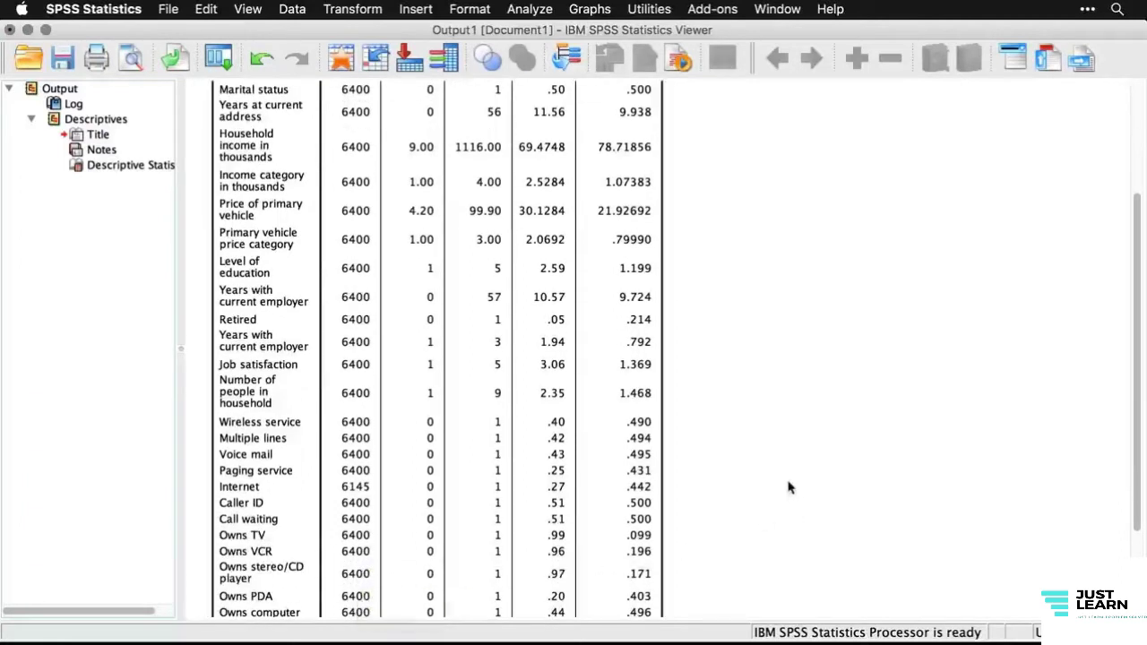
pyautogui.scroll(6, 789, 487)
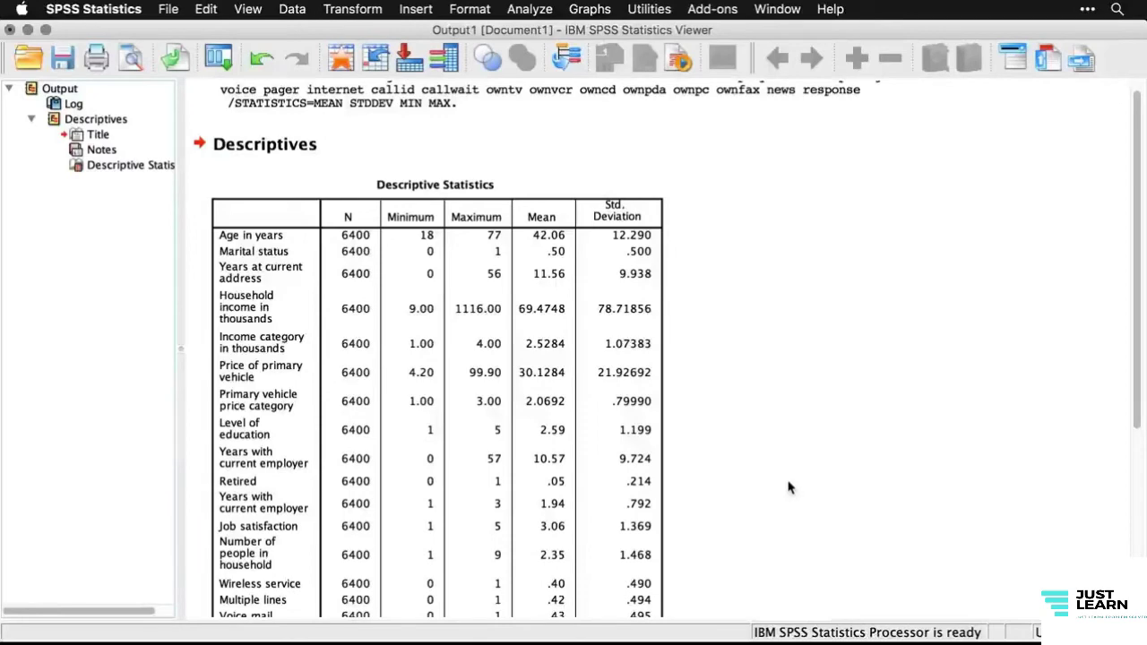
pyautogui.scroll(-10, 789, 488)
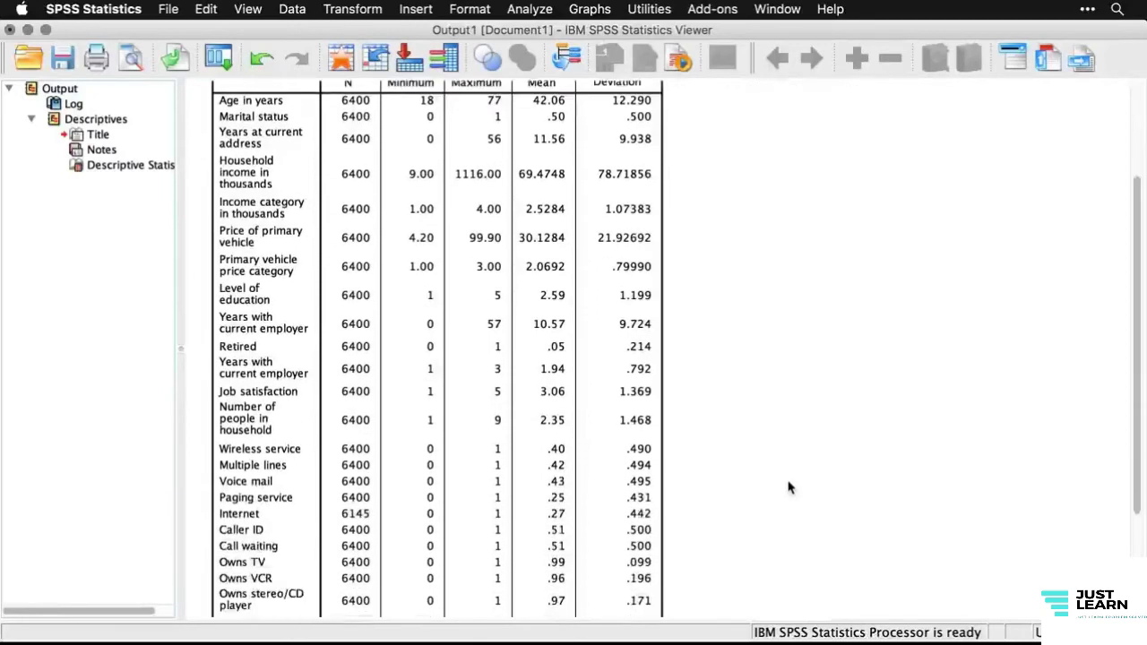
pyautogui.scroll(10, 789, 487)
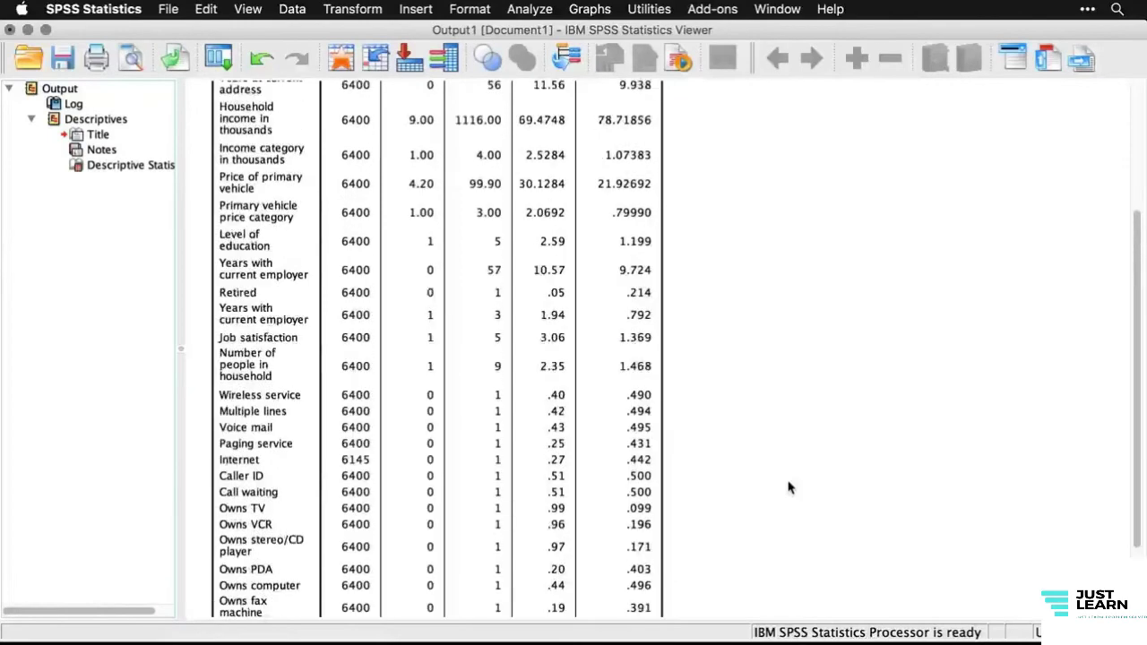
pyautogui.scroll(-6, 788, 487)
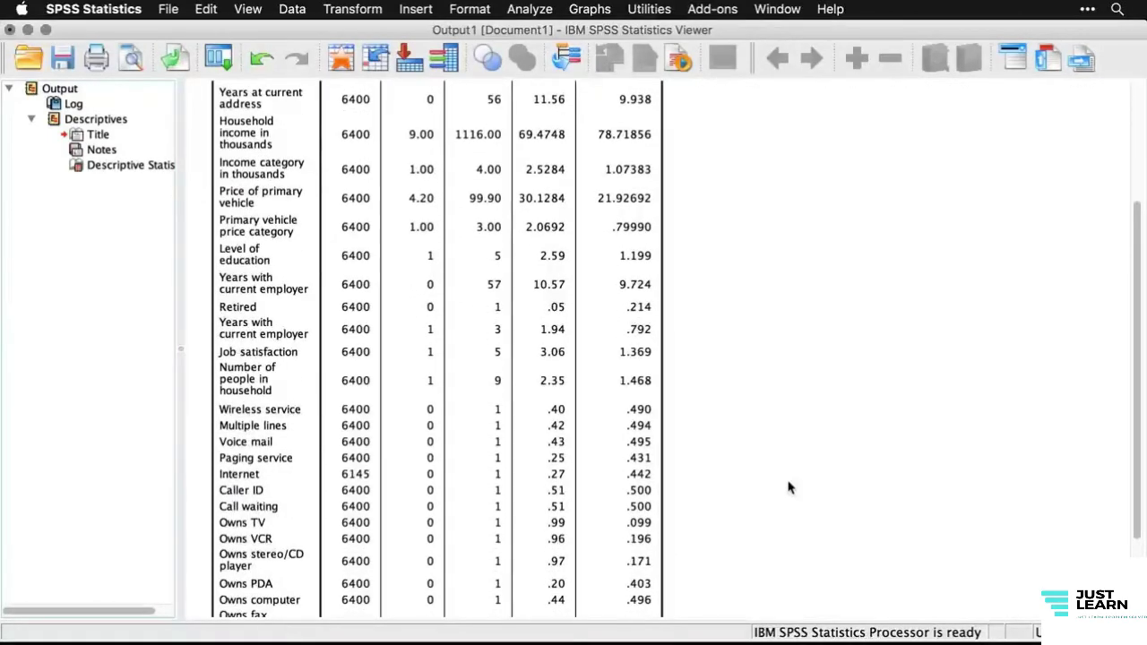
# - Read the syntax file's PROPORTIONS note, and examine the means of the 0/1 indicator variables in the Descriptive Statistics table
pyautogui.press('super+grave')
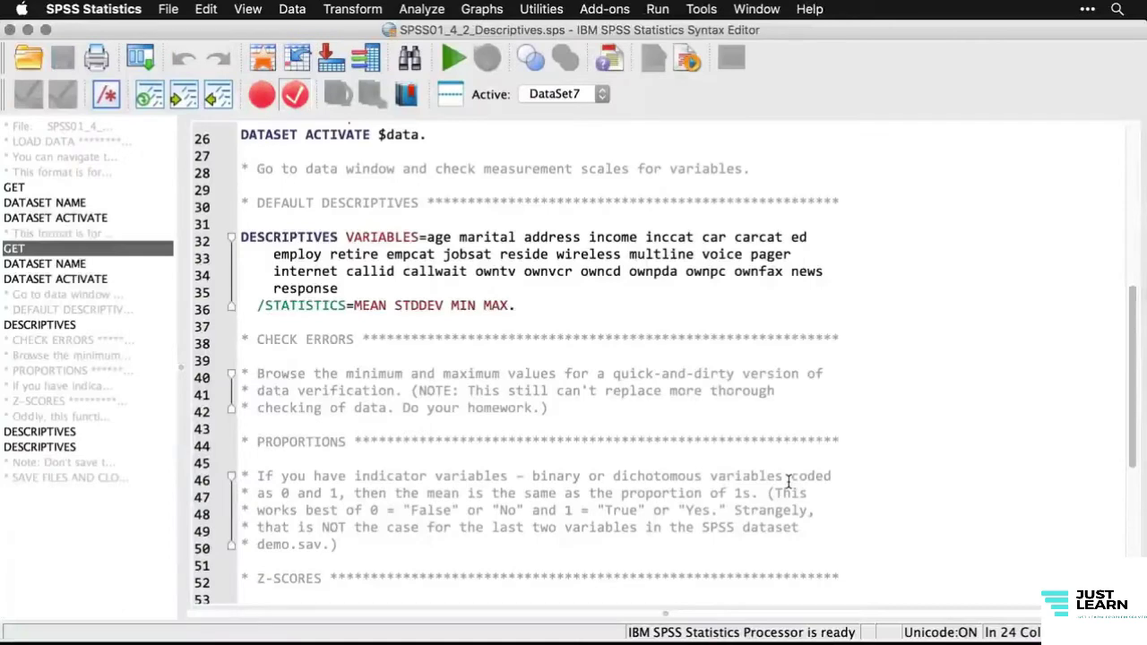
pyautogui.scroll(-1, 788, 481)
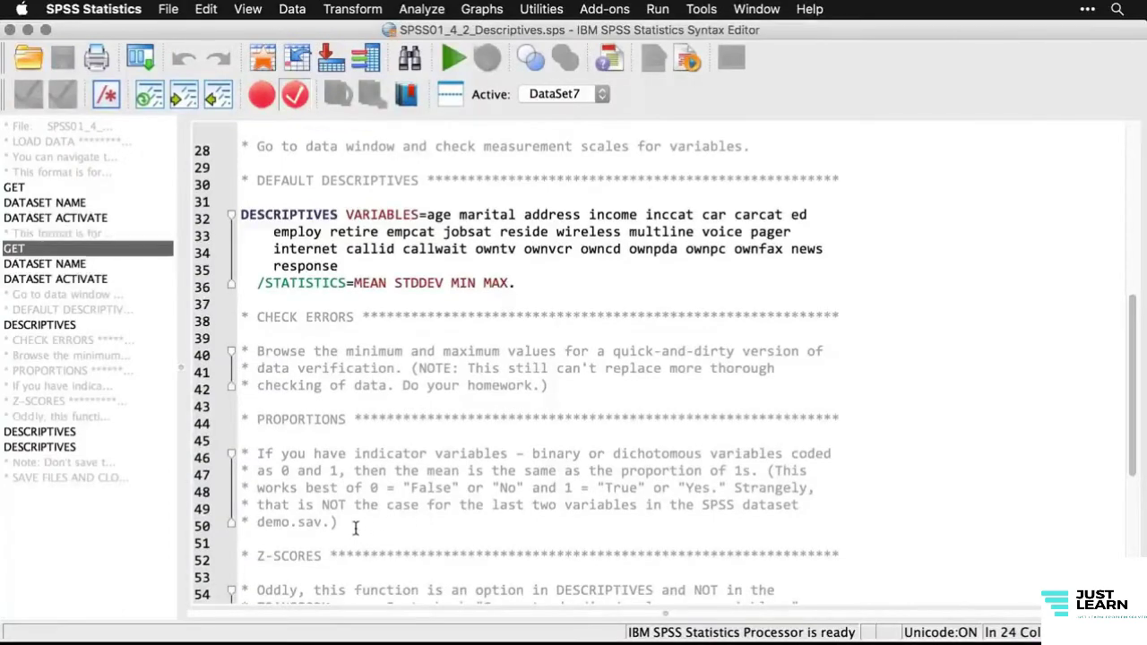
pyautogui.moveTo(354, 528); pyautogui.dragTo(239, 452)
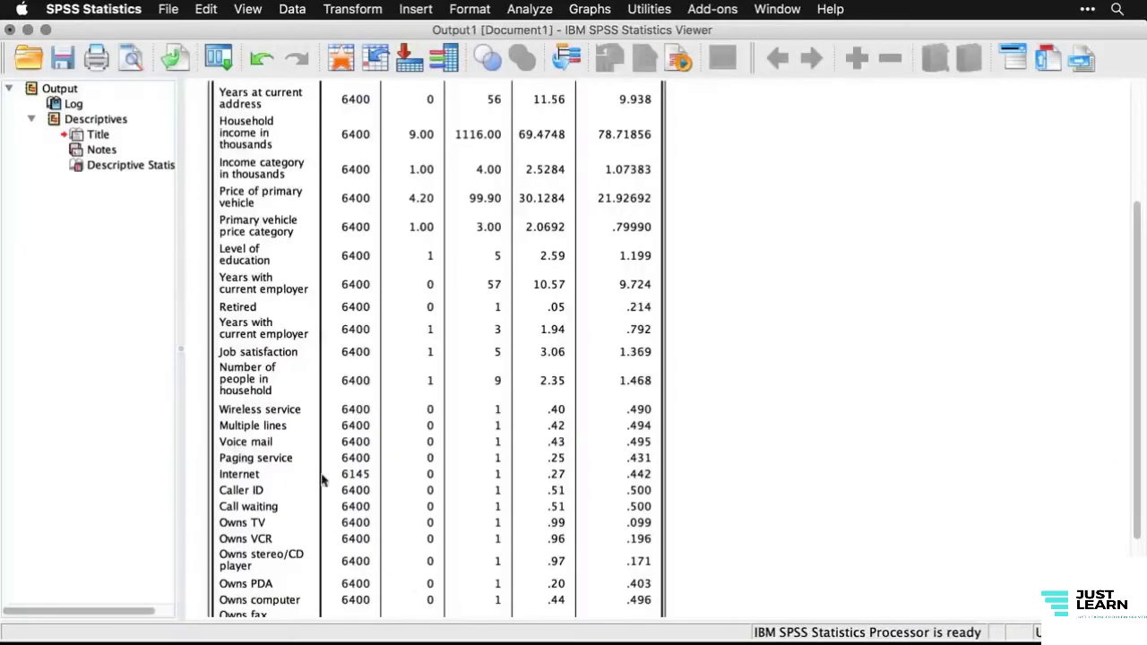
pyautogui.scroll(-3, 294, 439)
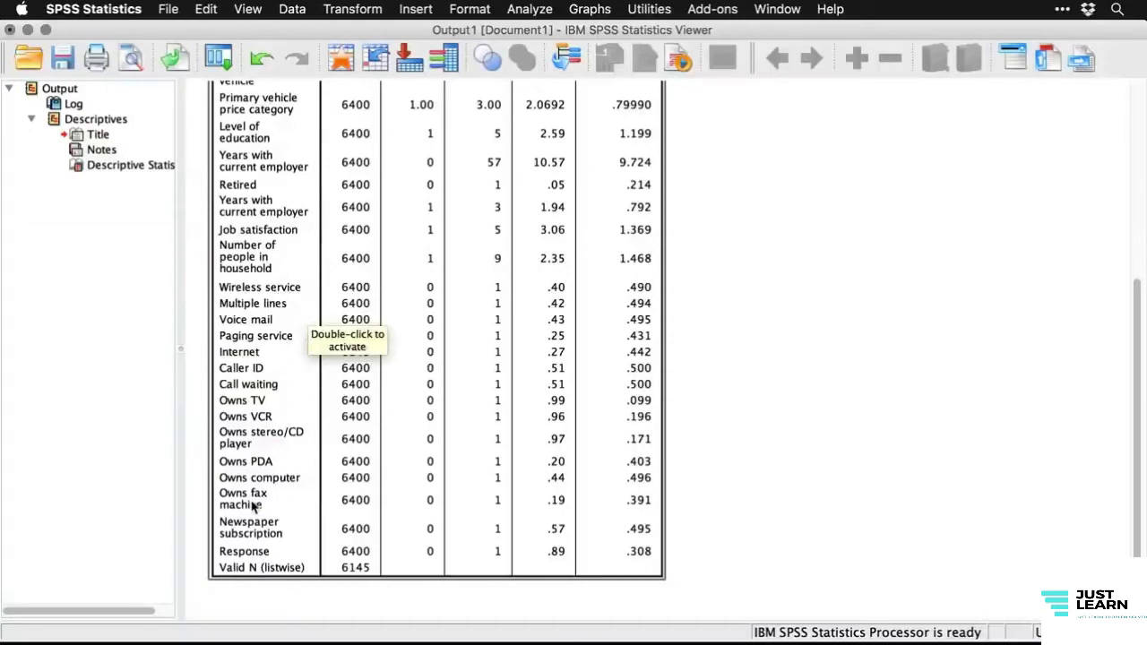
pyautogui.click(753, 501)
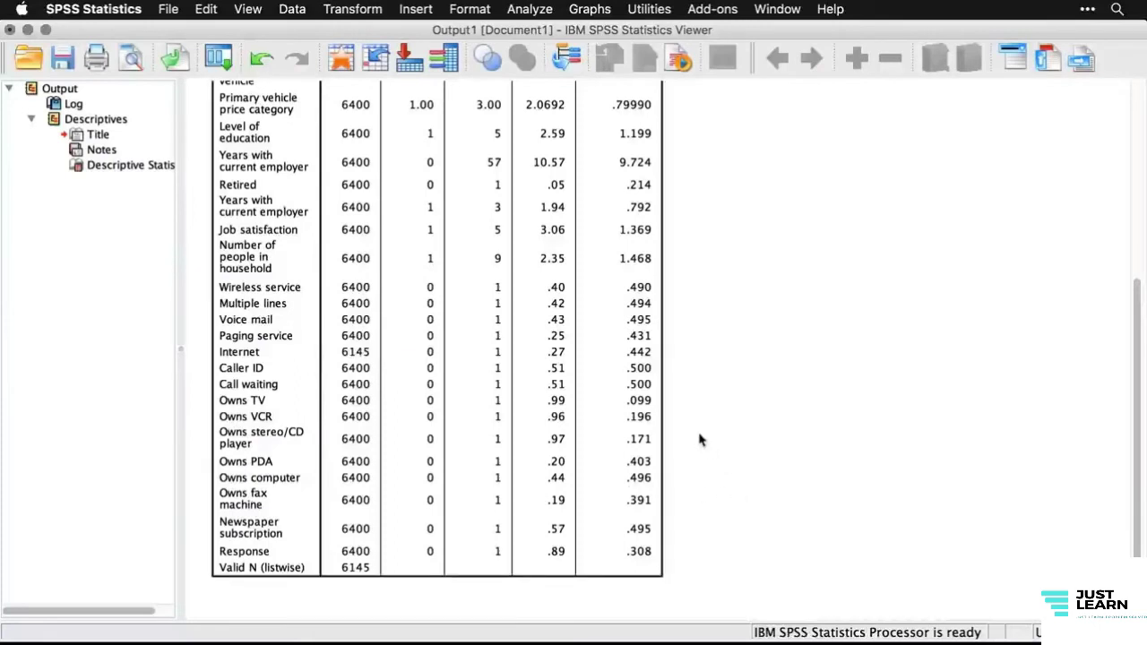
pyautogui.click(645, 420)
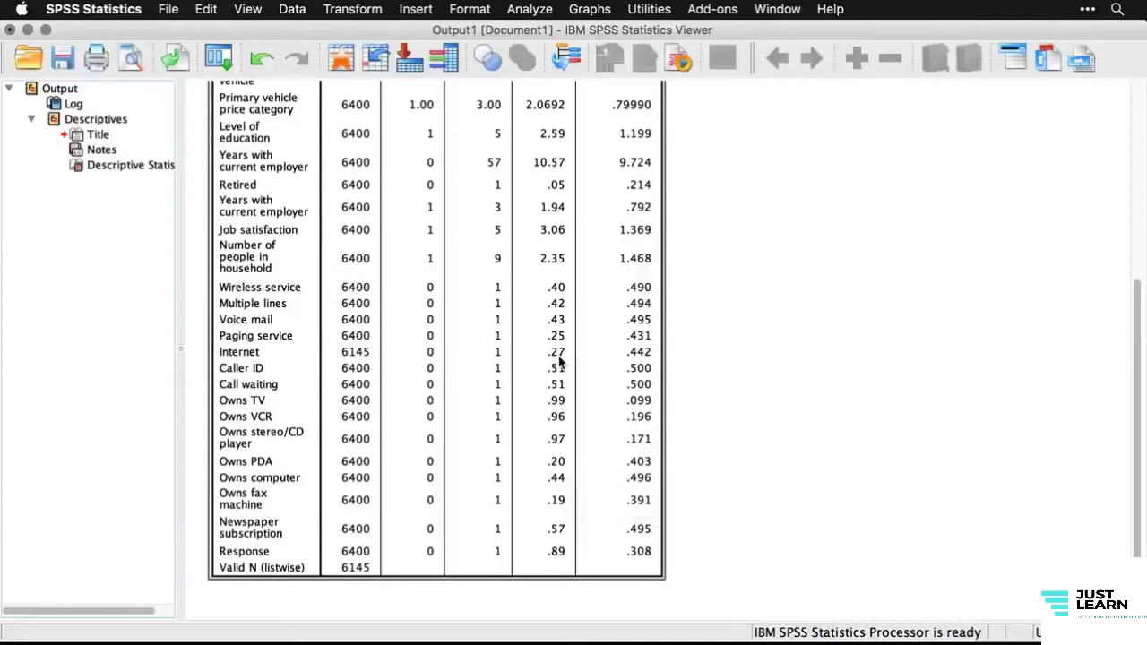
pyautogui.click(771, 467)
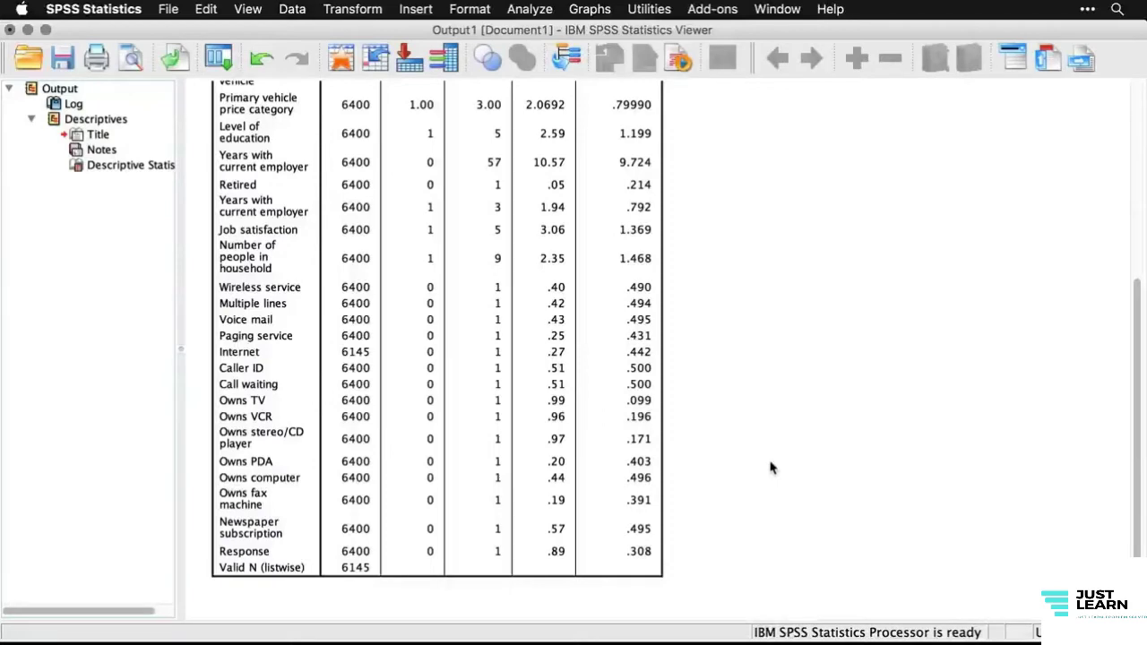
# - Return to the SPSS01_4_2_Descriptives.sps syntax and read its Z-SCORES section about saving standardized values
pyautogui.press('super+grave')
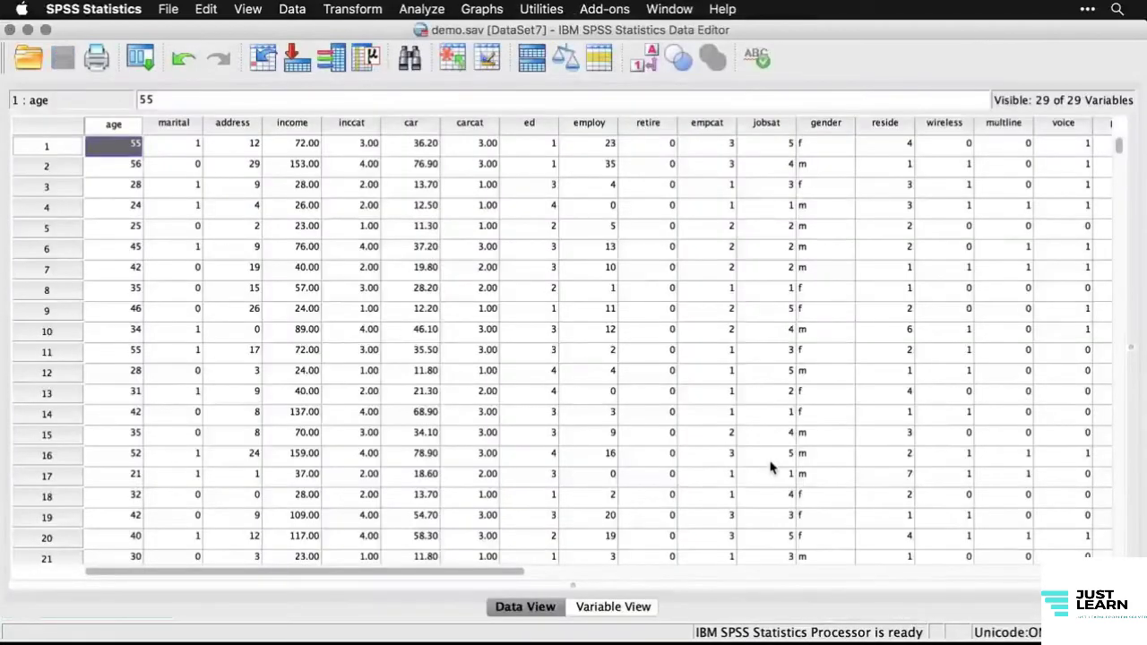
pyautogui.press('super+grave')
pyautogui.scroll(-5, 771, 462)
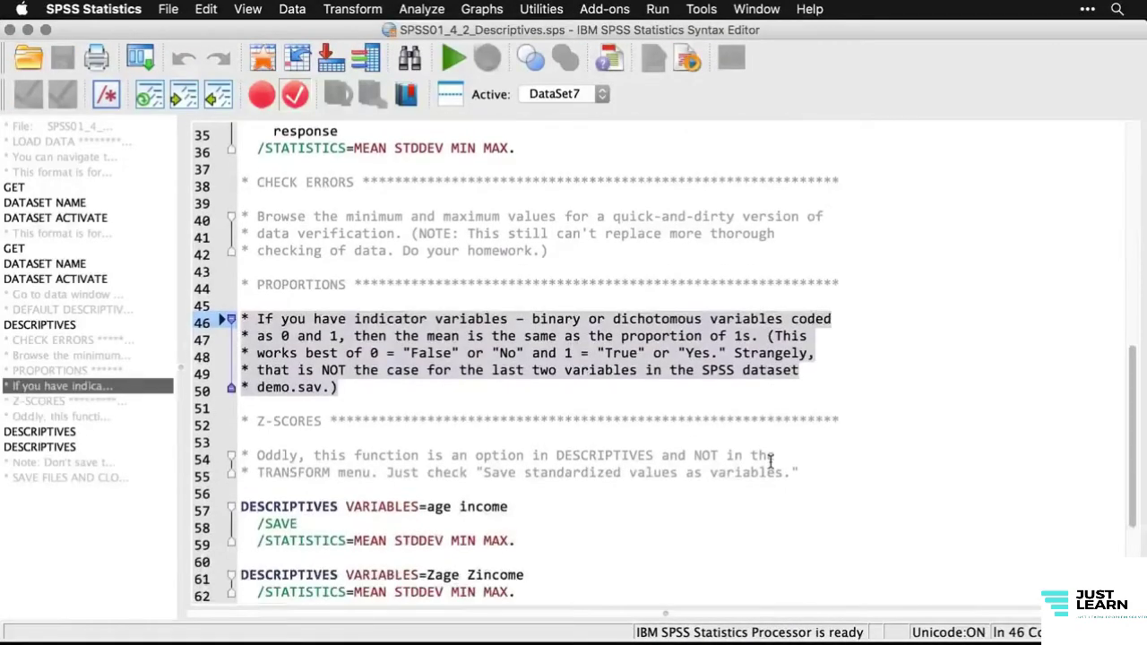
pyautogui.click(810, 467)
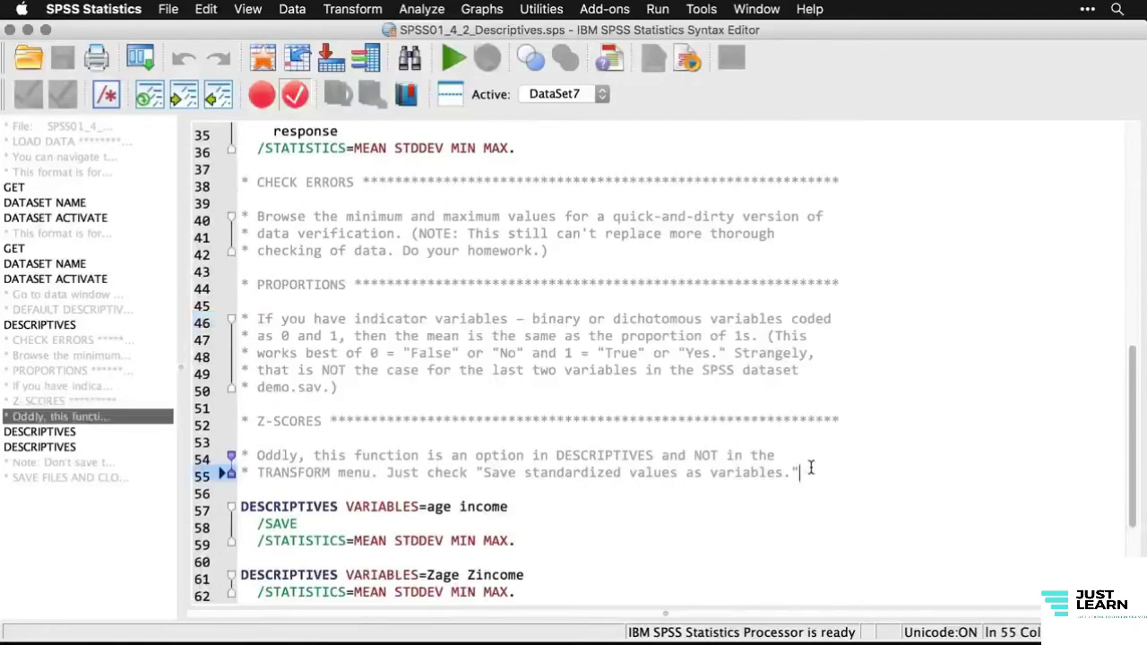
pyautogui.scroll(-3, 810, 467)
pyautogui.scroll(-2, 810, 467)
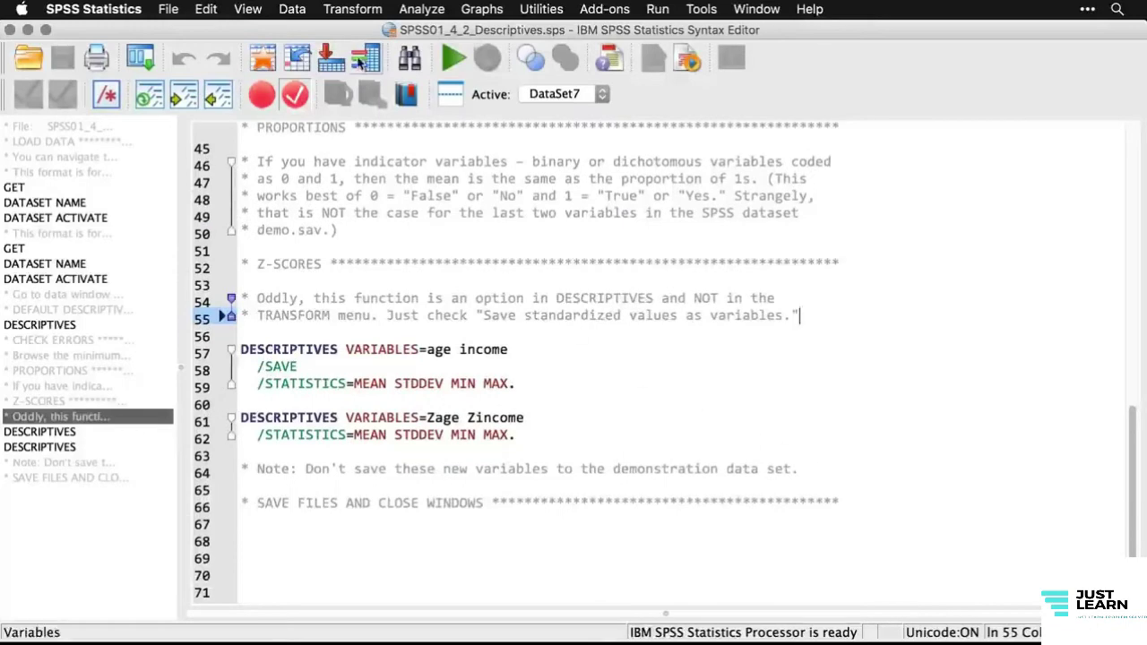
# - Reset the Descriptives settings and run it on Age in years and Household income, saving standardized values as variables
pyautogui.click(371, 8)
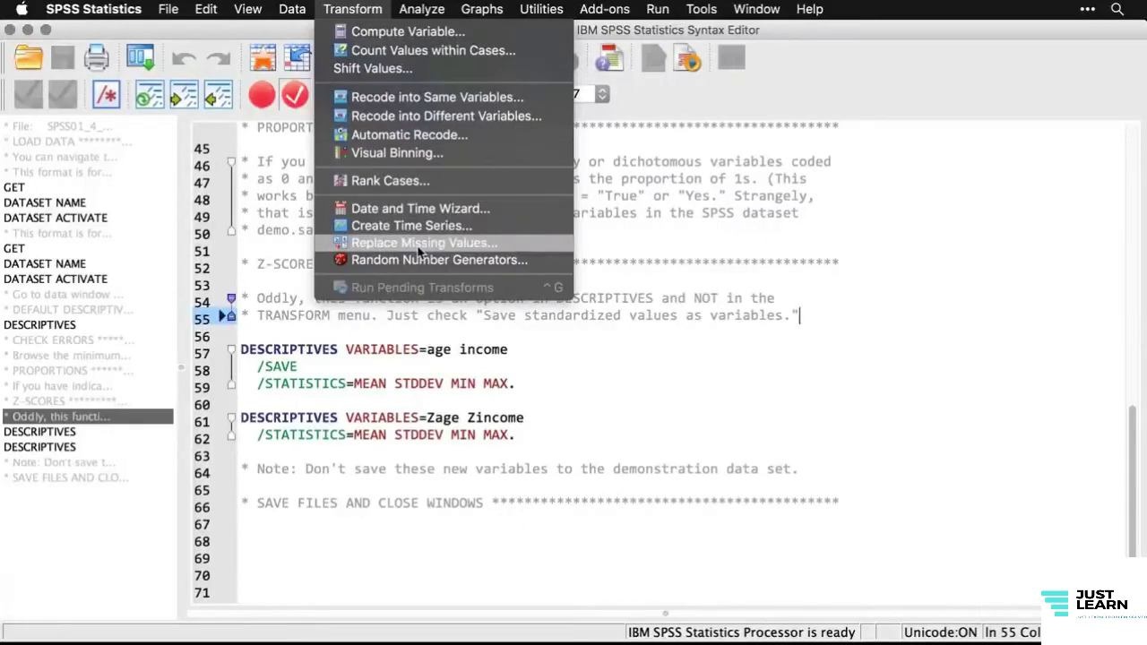
pyautogui.moveTo(423, 9)
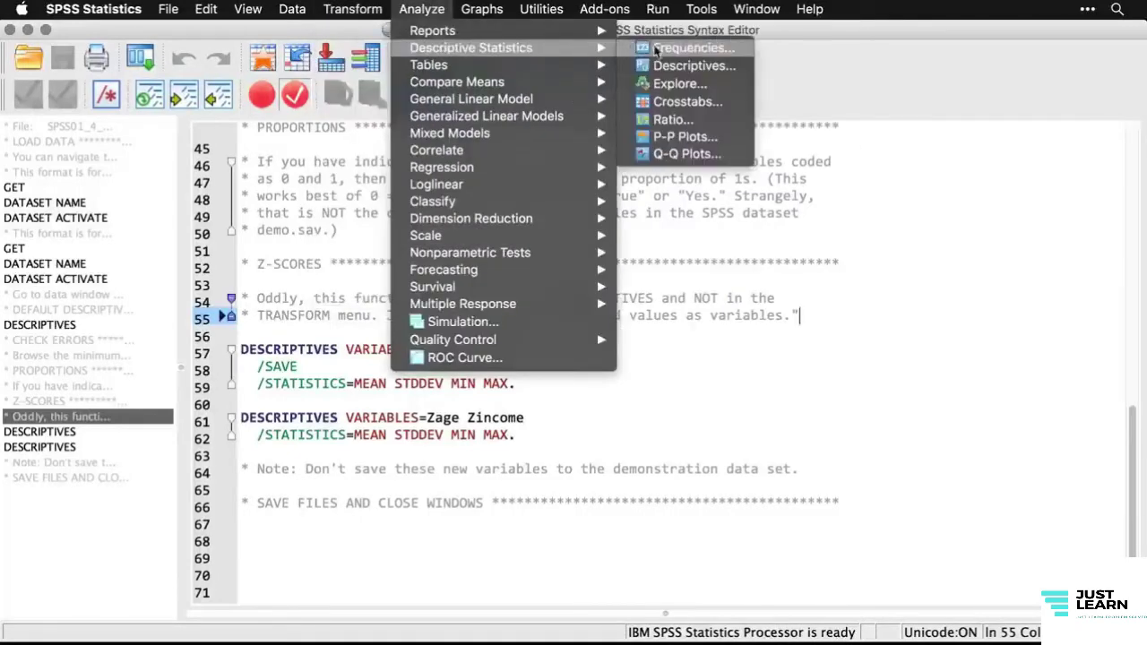
pyautogui.click(690, 66)
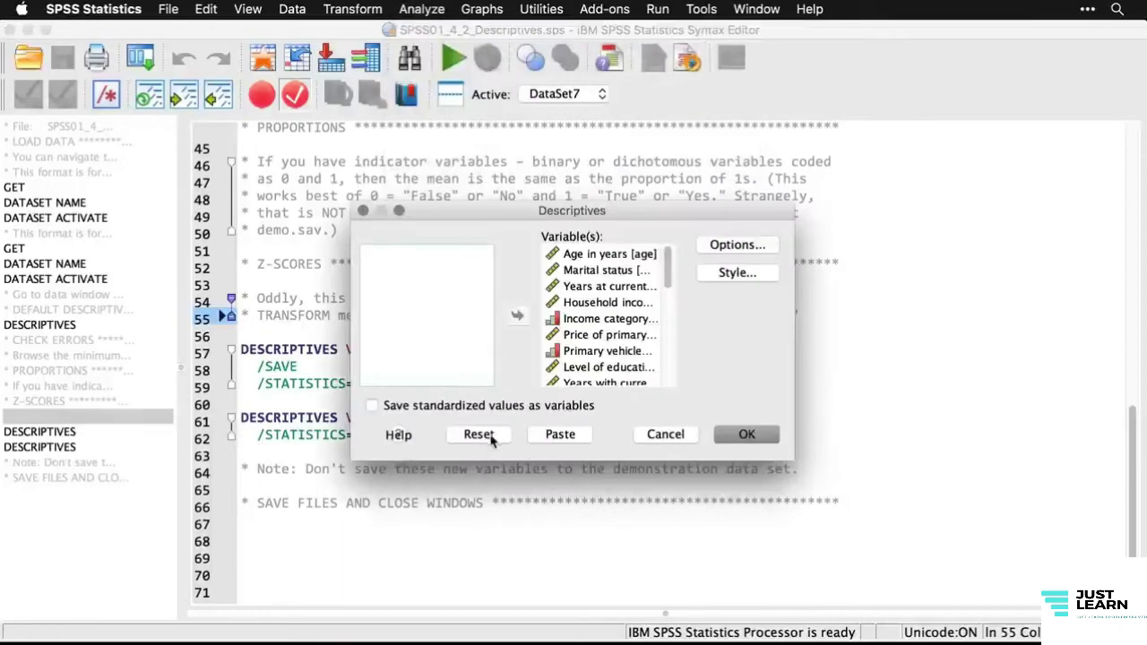
pyautogui.click(494, 436)
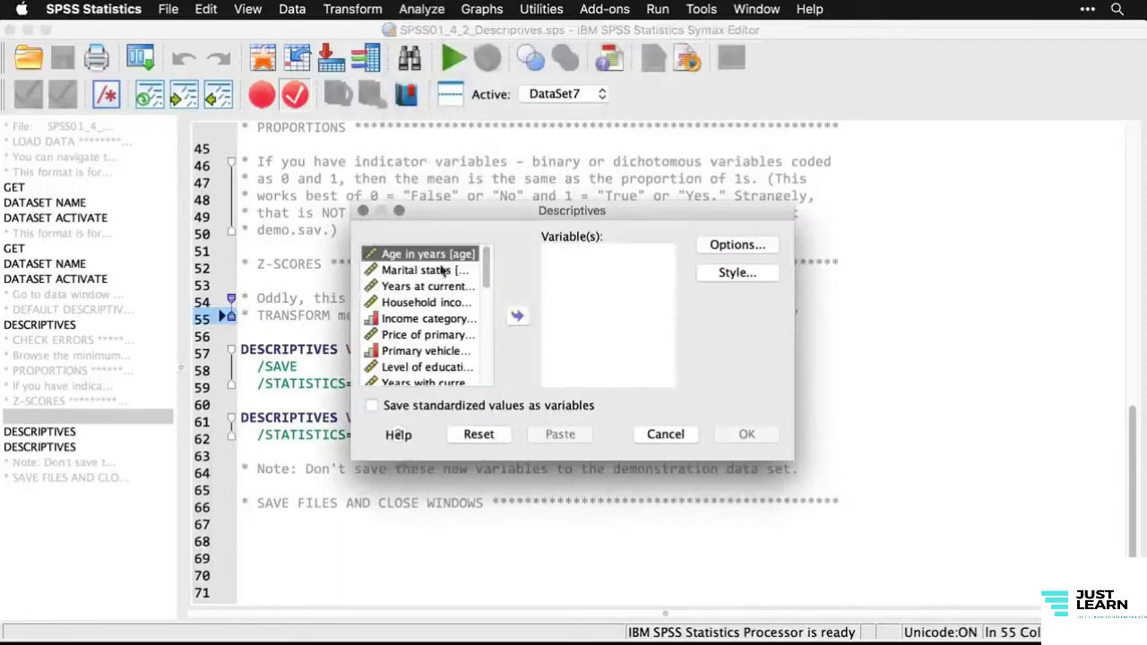
pyautogui.click(518, 318)
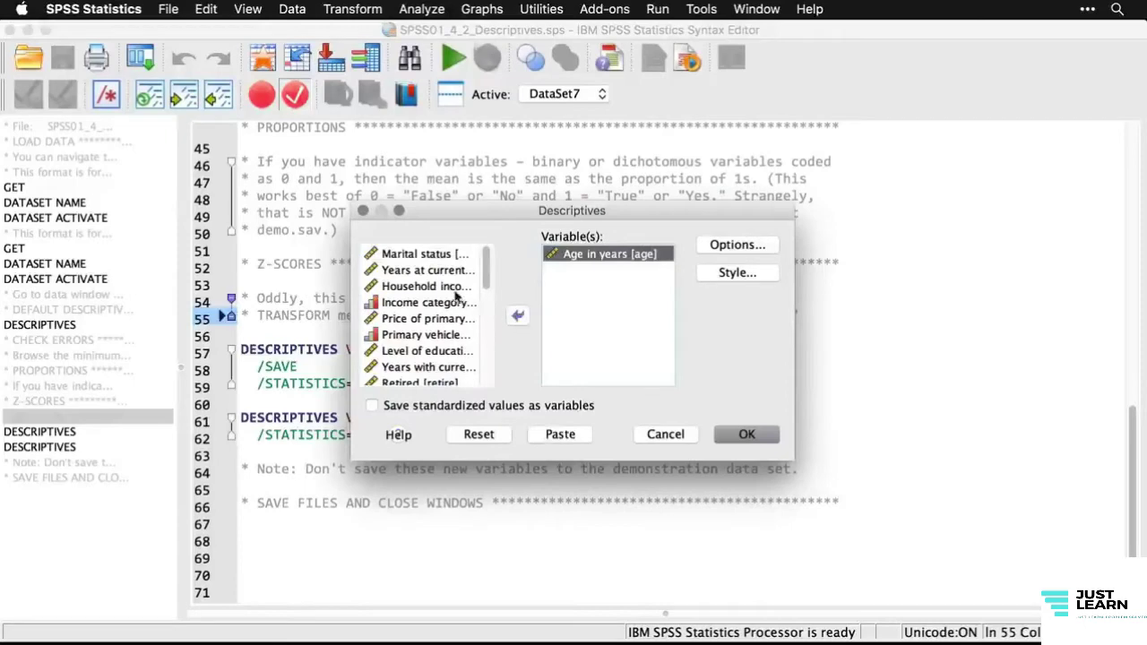
pyautogui.click(447, 286)
pyautogui.click(517, 316)
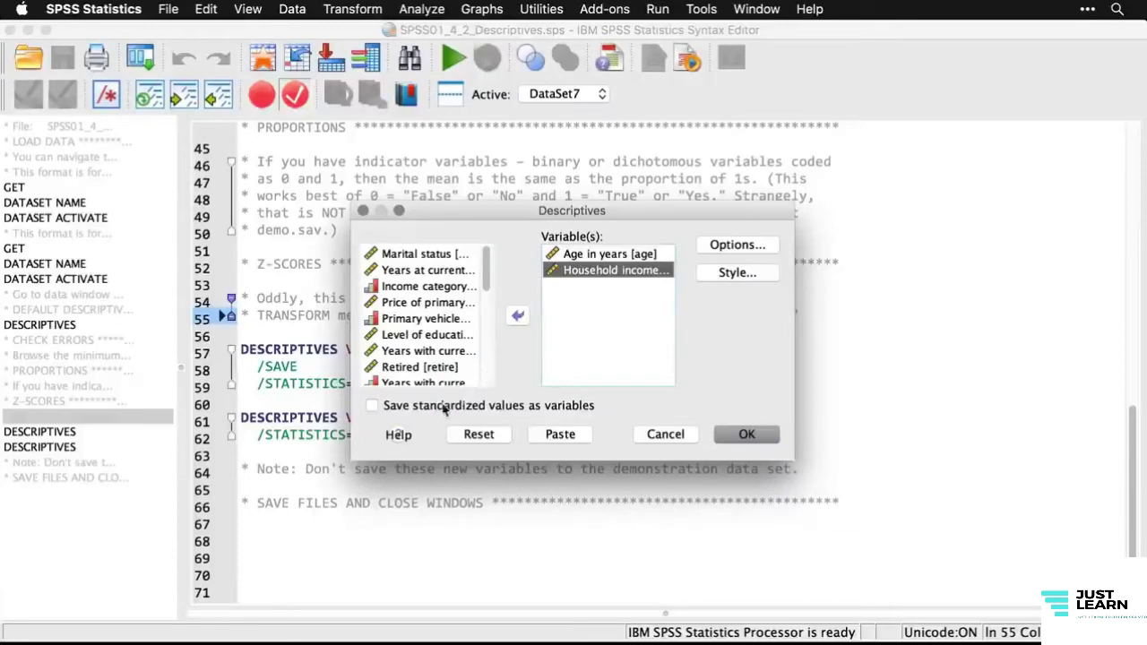
pyautogui.click(372, 407)
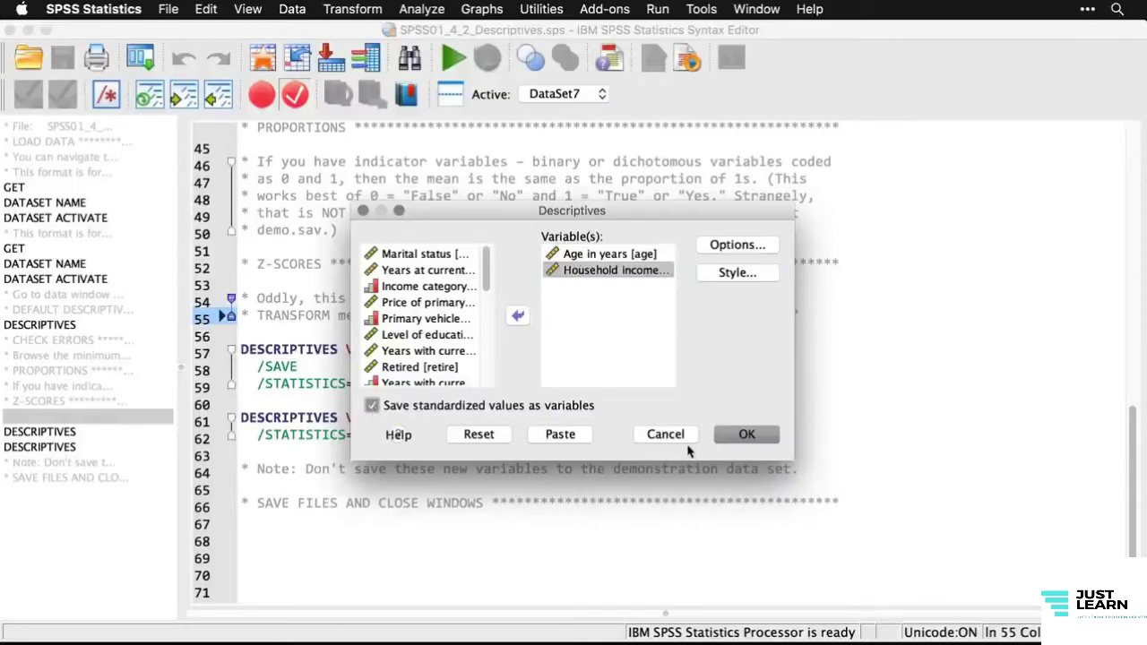
pyautogui.click(749, 436)
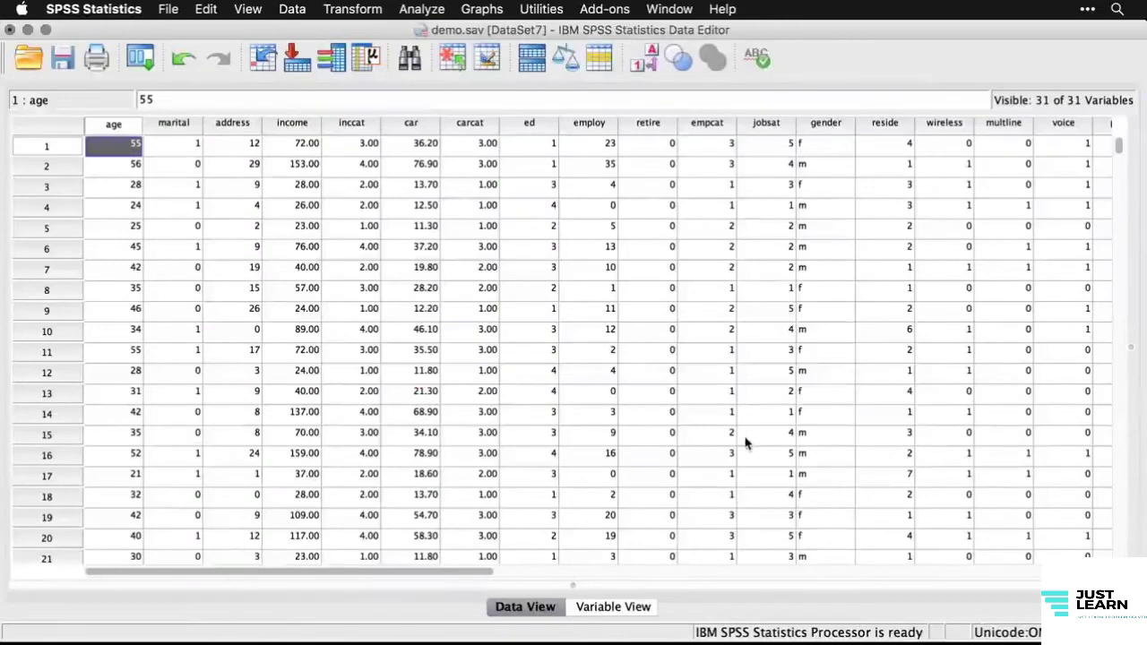
# - Examine the standardized values in the Zage and Zincome columns of the demo.sav data
pyautogui.moveTo(469, 574); pyautogui.dragTo(941, 581)
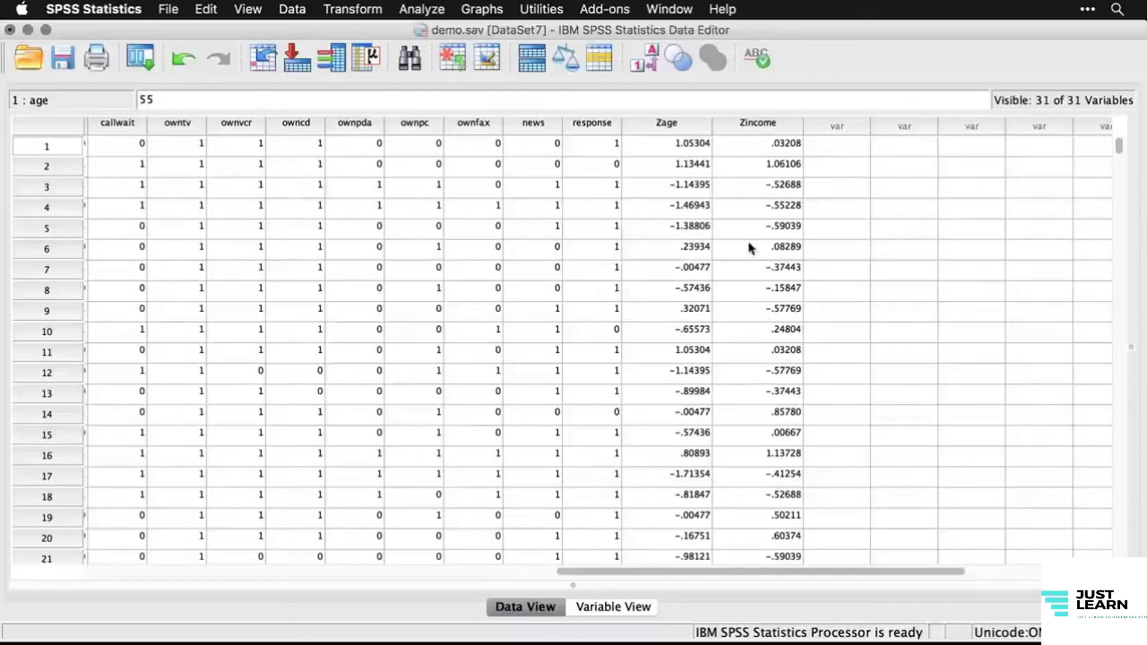
pyautogui.scroll(-14, 750, 248)
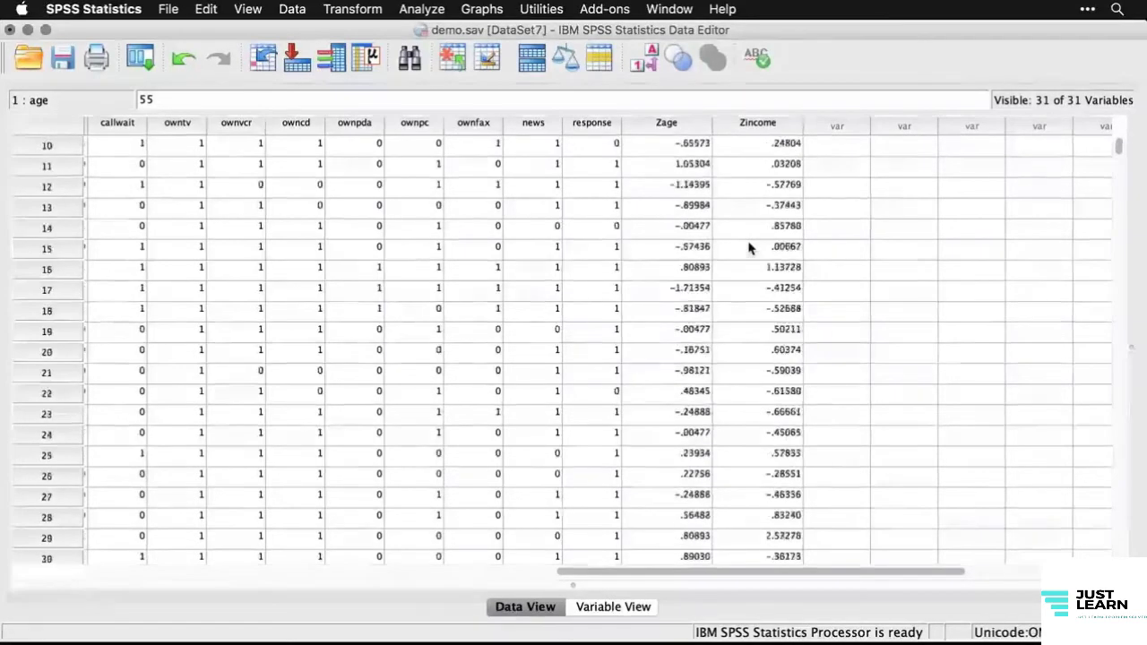
pyautogui.scroll(-1, 750, 248)
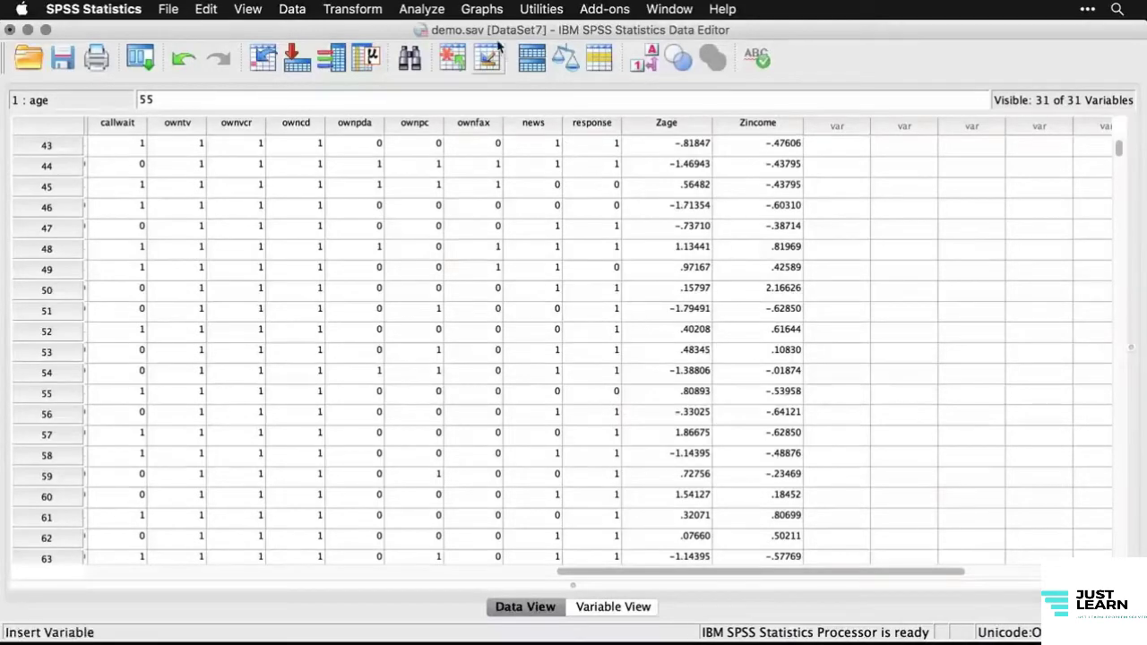
# - Reset the Descriptives settings and run the analysis on the Zscore variables for age and household income
pyautogui.click(439, 10)
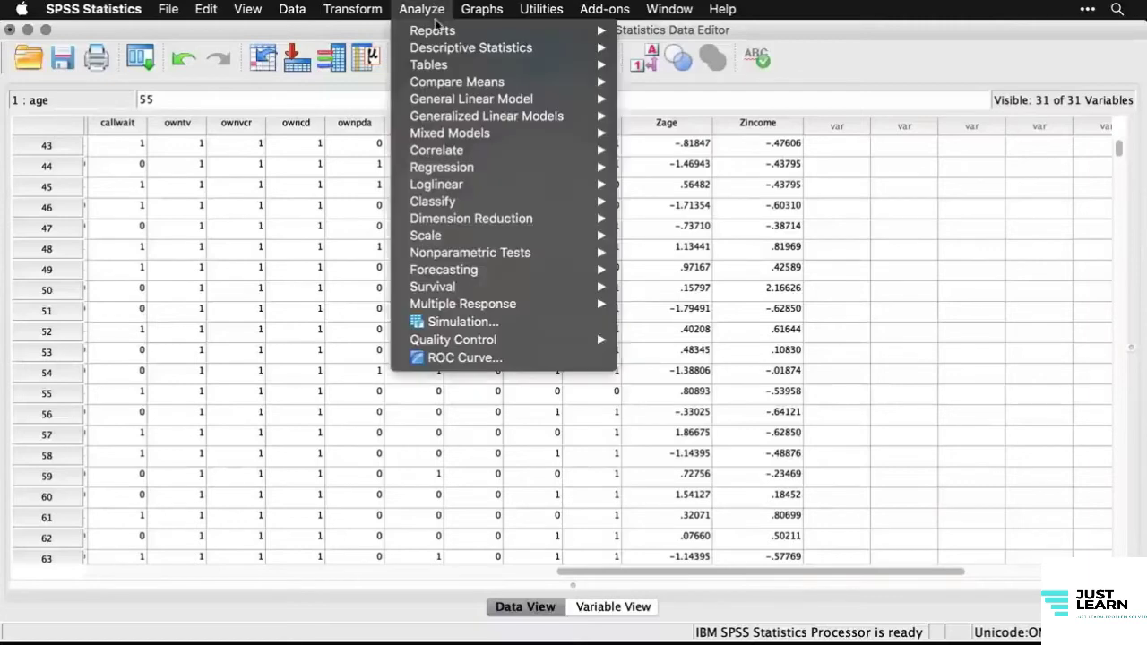
pyautogui.moveTo(439, 48)
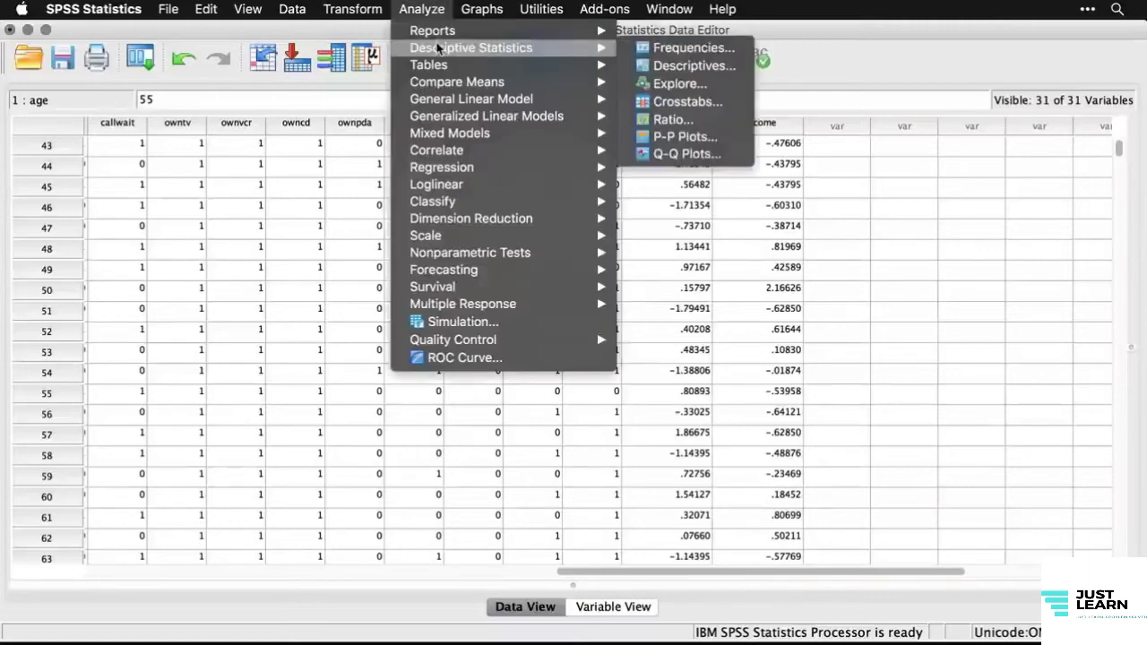
pyautogui.click(736, 72)
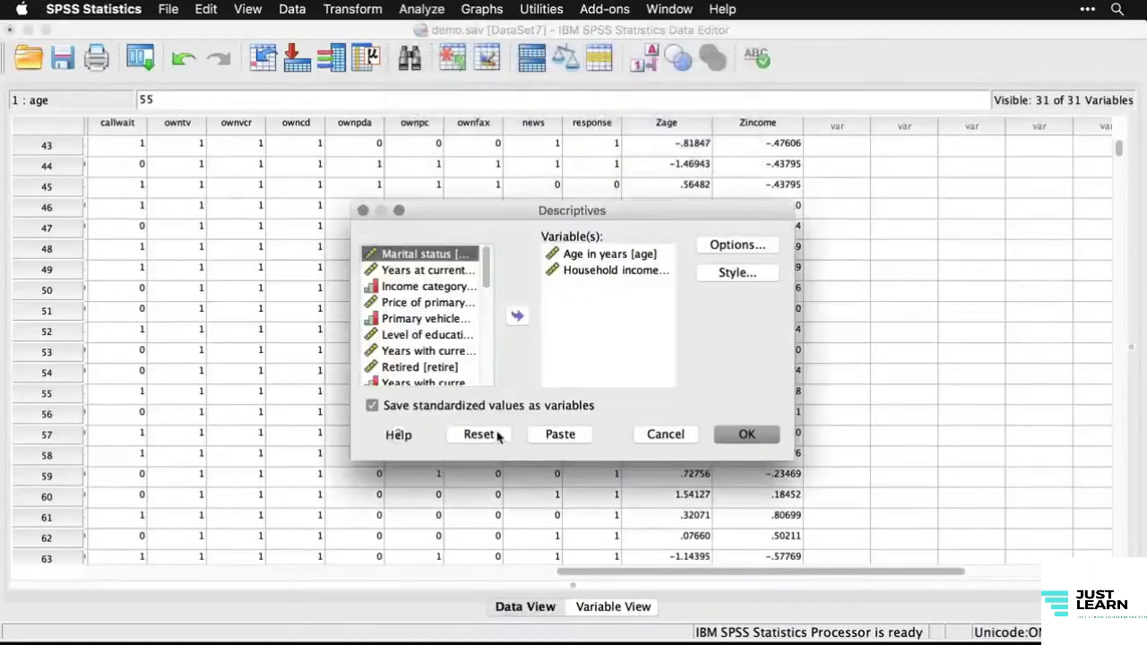
pyautogui.click(484, 436)
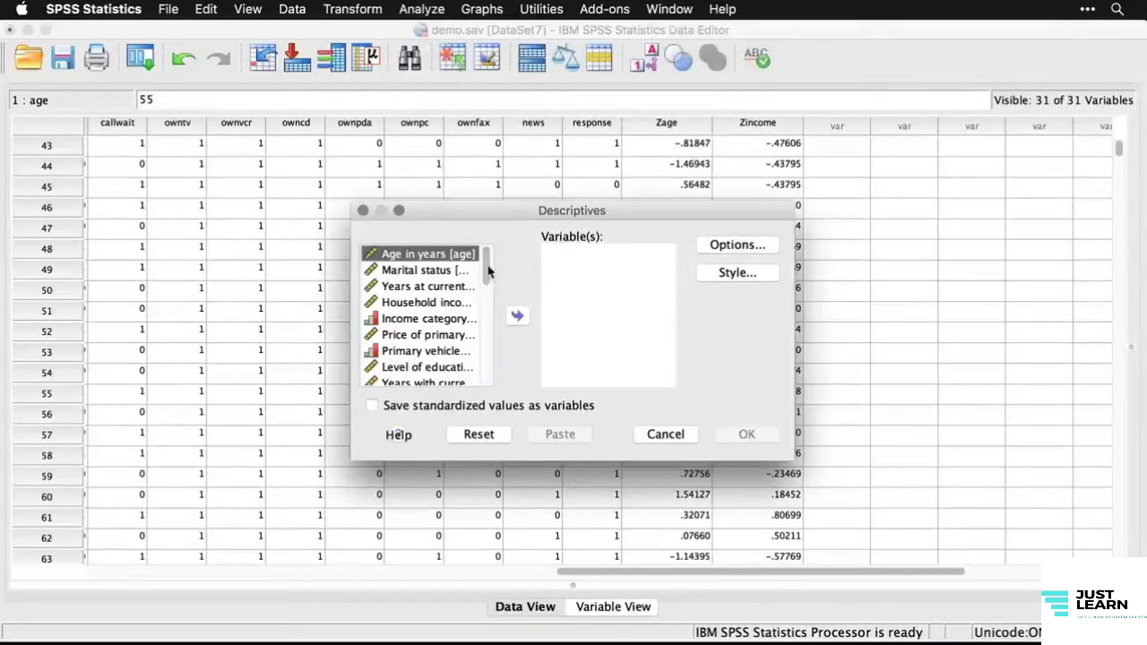
pyautogui.moveTo(490, 271); pyautogui.dragTo(495, 409)
pyautogui.click(425, 362)
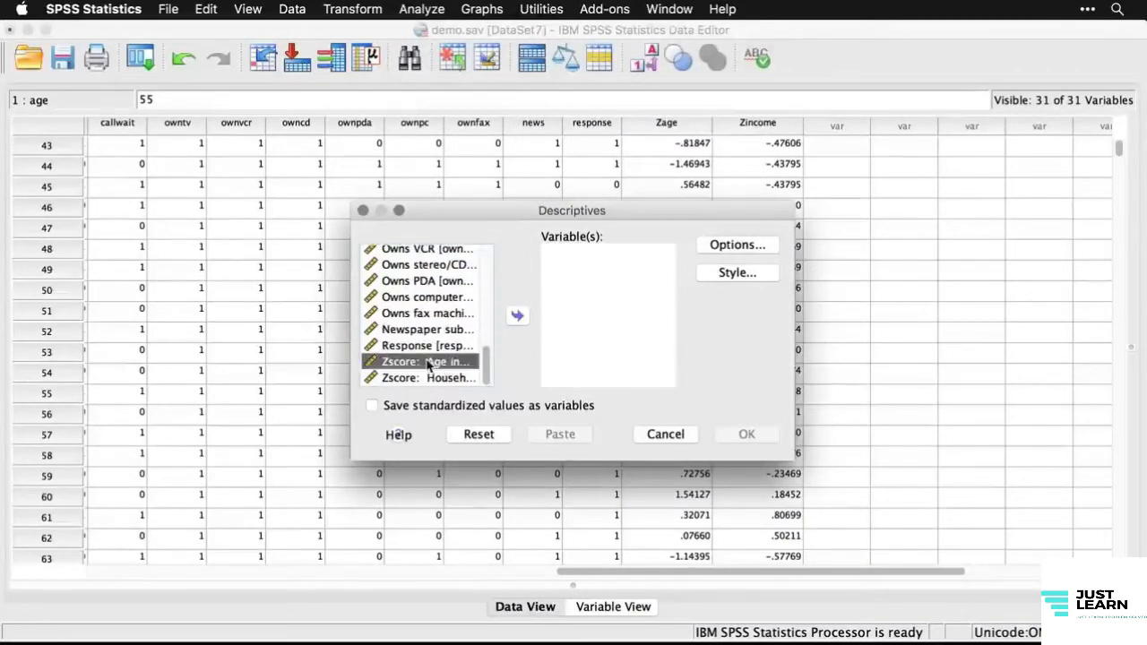
pyautogui.keyDown('shift'); pyautogui.click(417, 378); pyautogui.keyUp('shift')
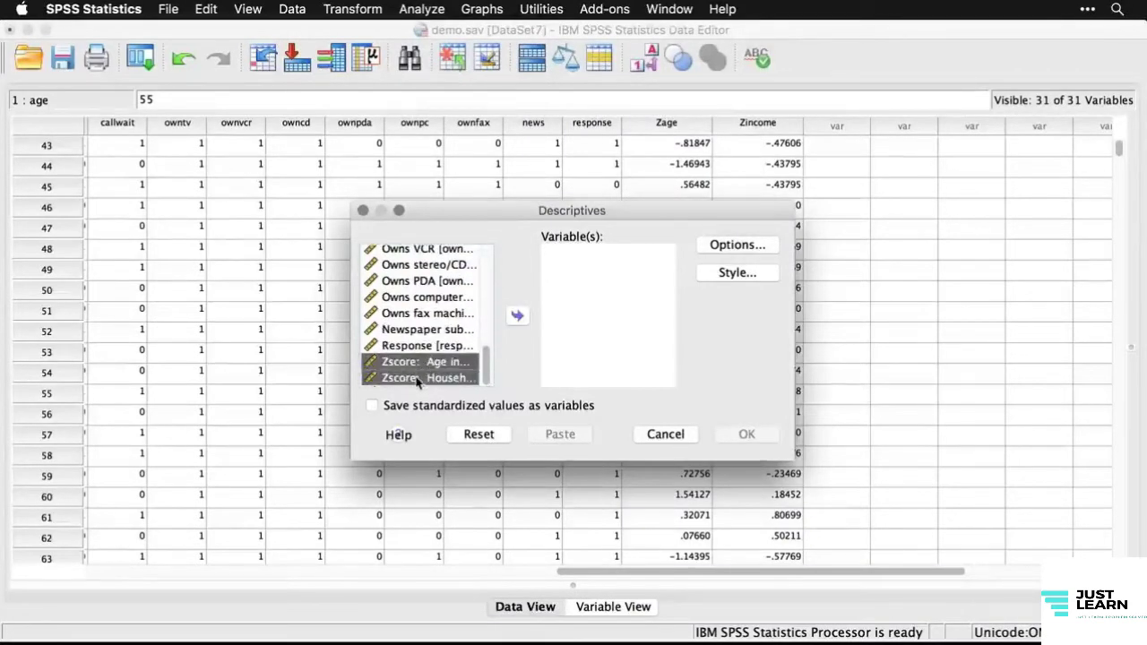
pyautogui.click(518, 316)
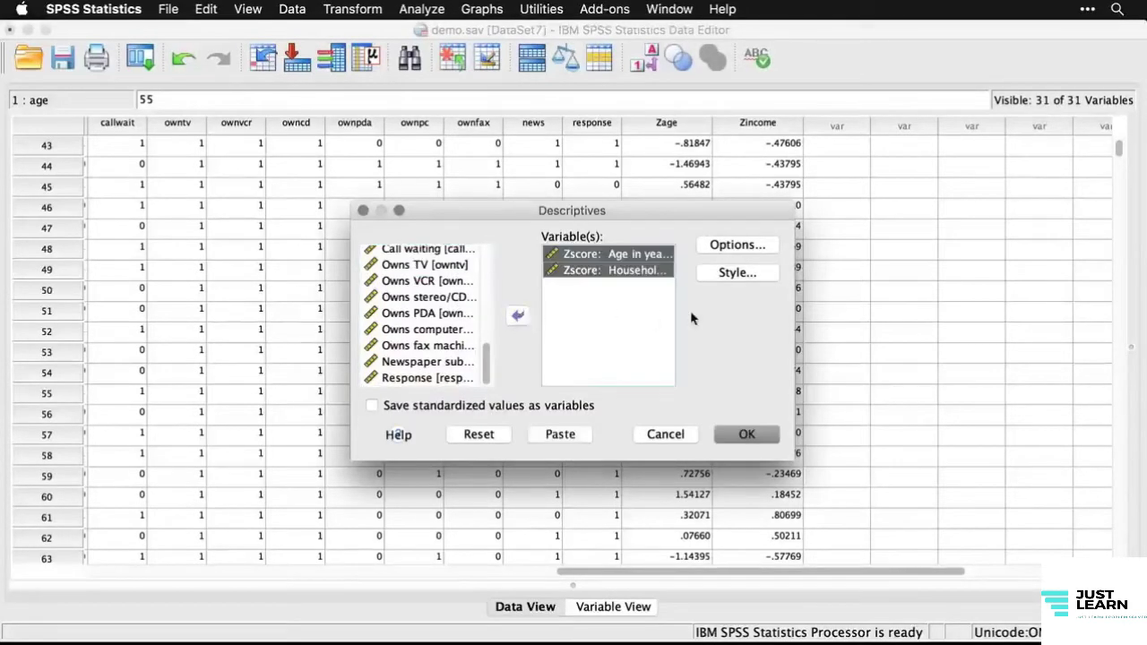
pyautogui.click(747, 438)
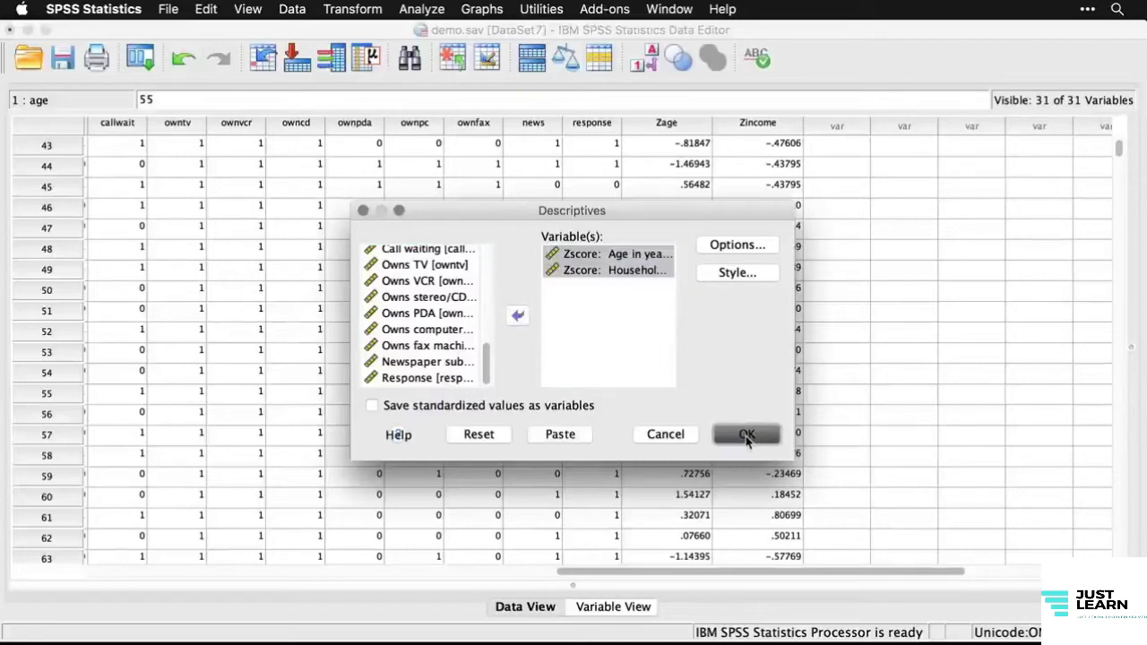
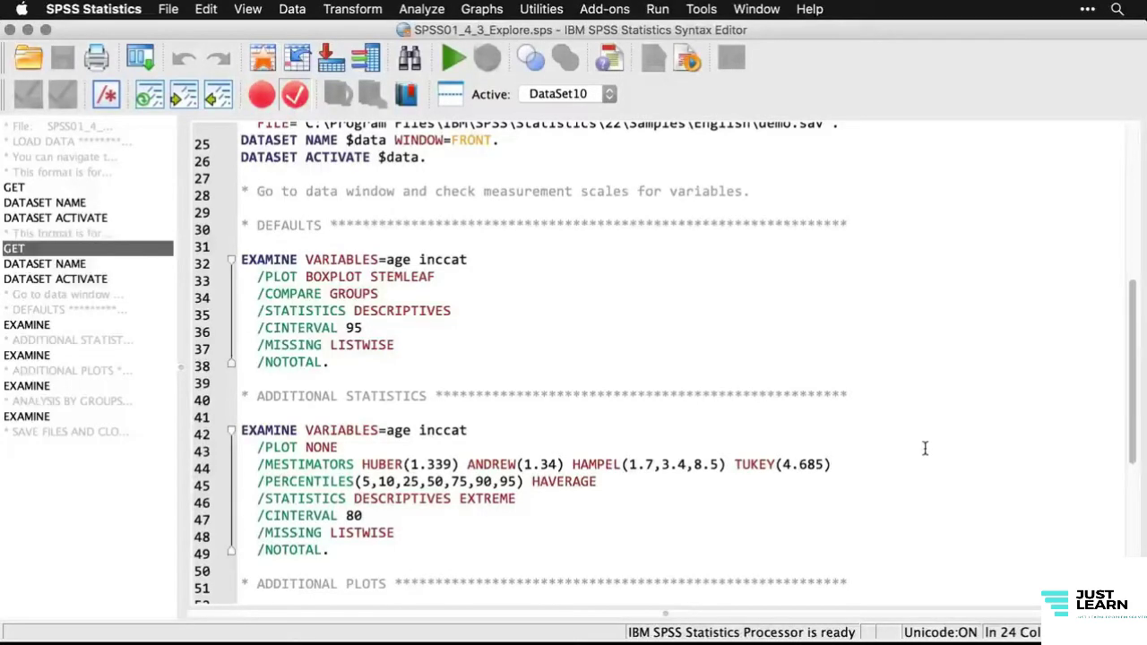
# - Run an Explore analysis with default settings, using Age in years and Income category in thousands as the dependent variables
pyautogui.click(429, 8)
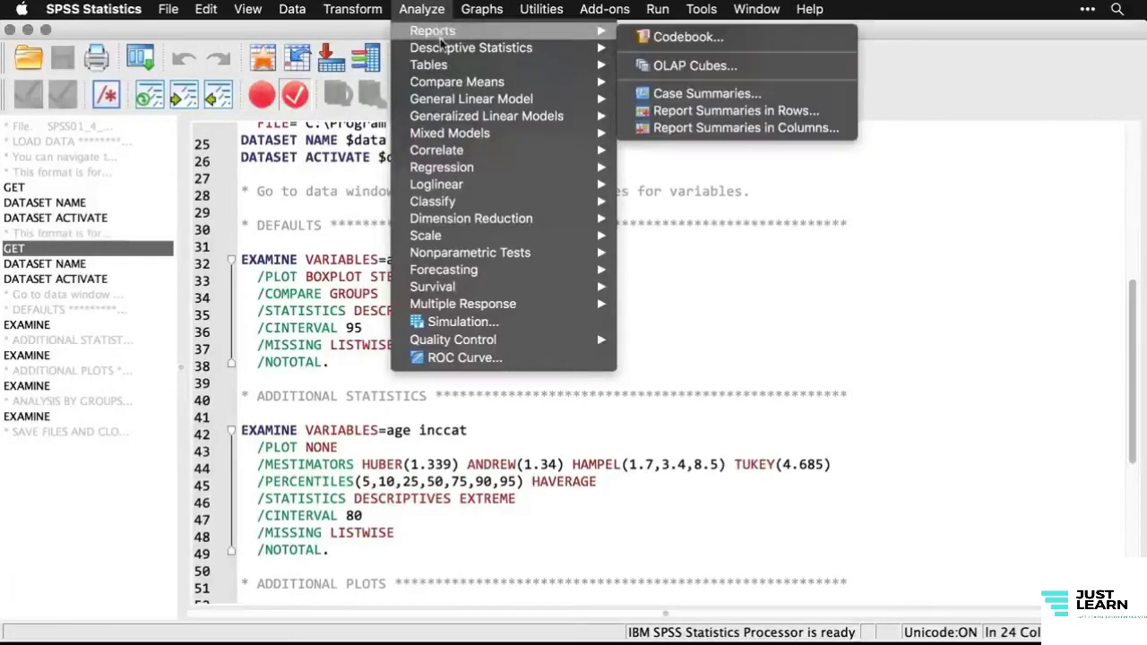
pyautogui.moveTo(443, 51)
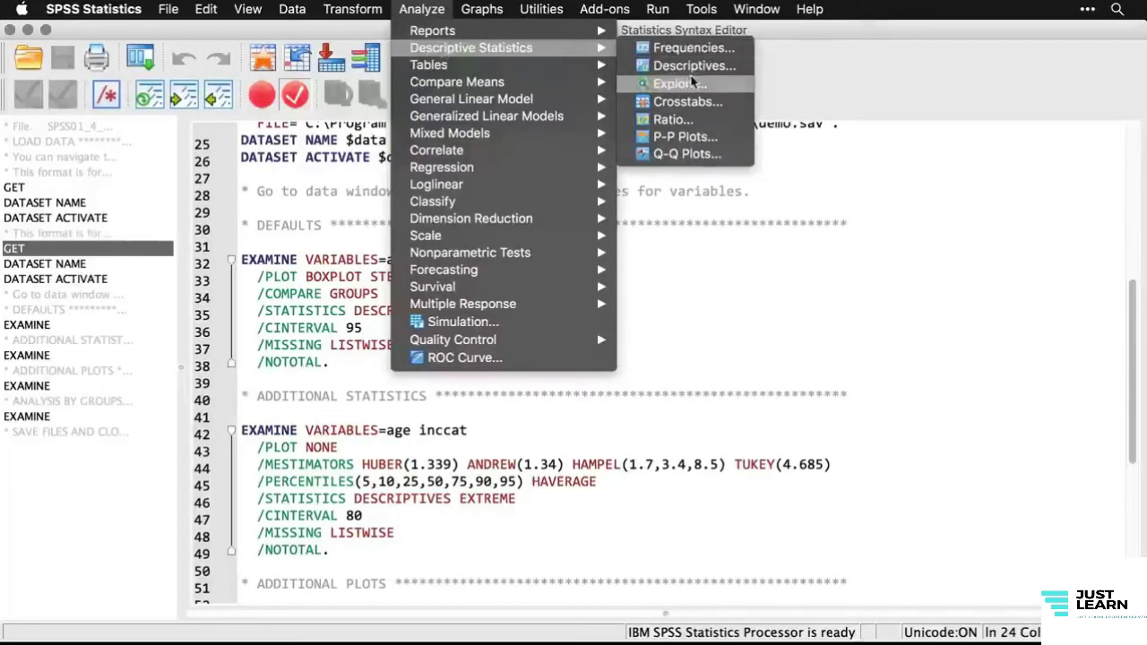
pyautogui.click(721, 87)
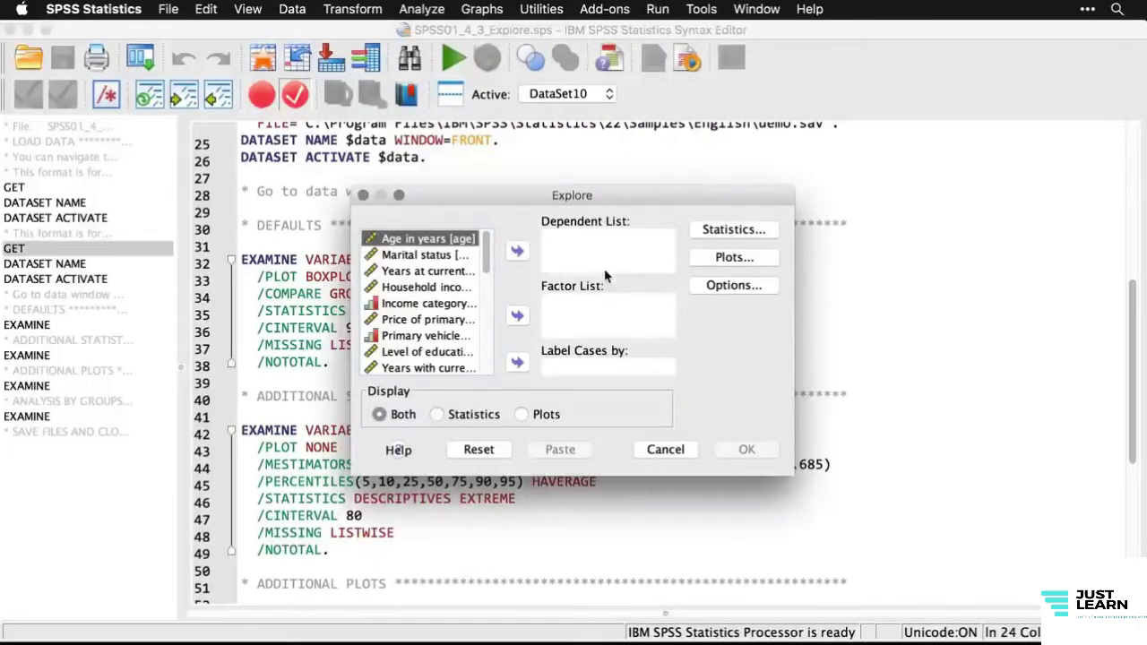
pyautogui.click(516, 253)
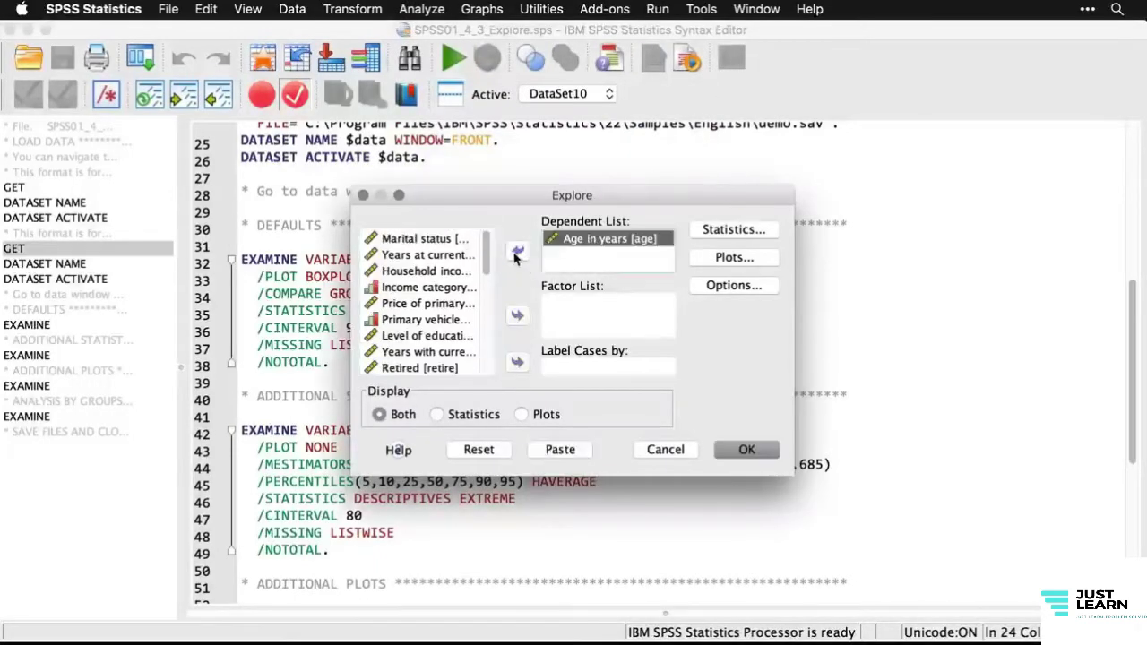
pyautogui.click(437, 288)
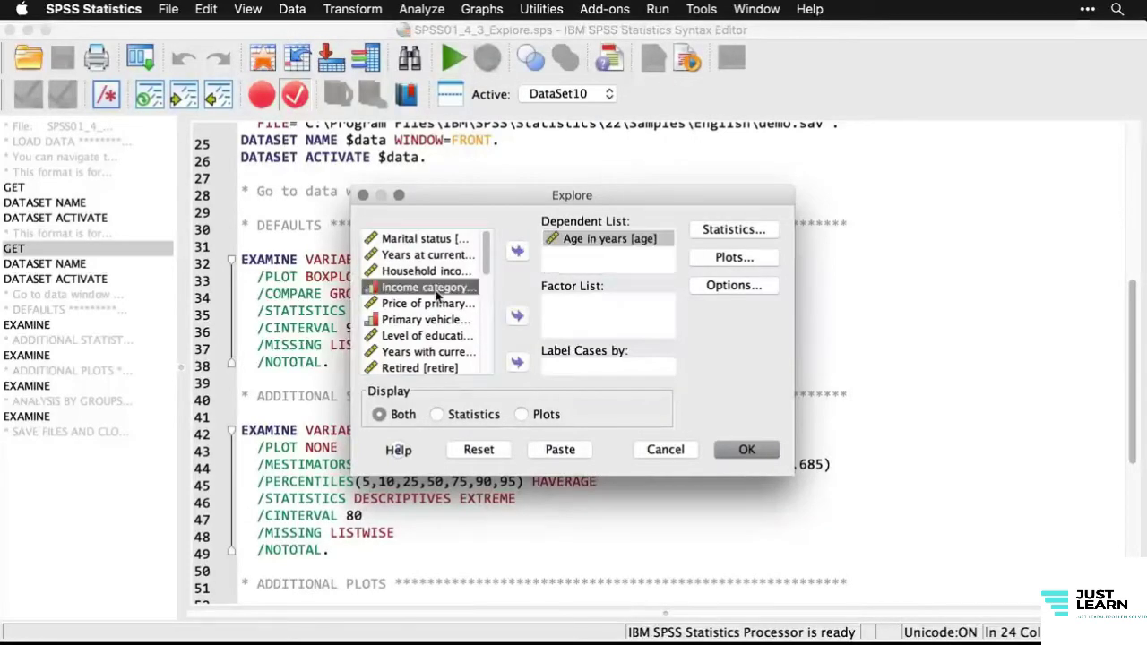
pyautogui.click(519, 252)
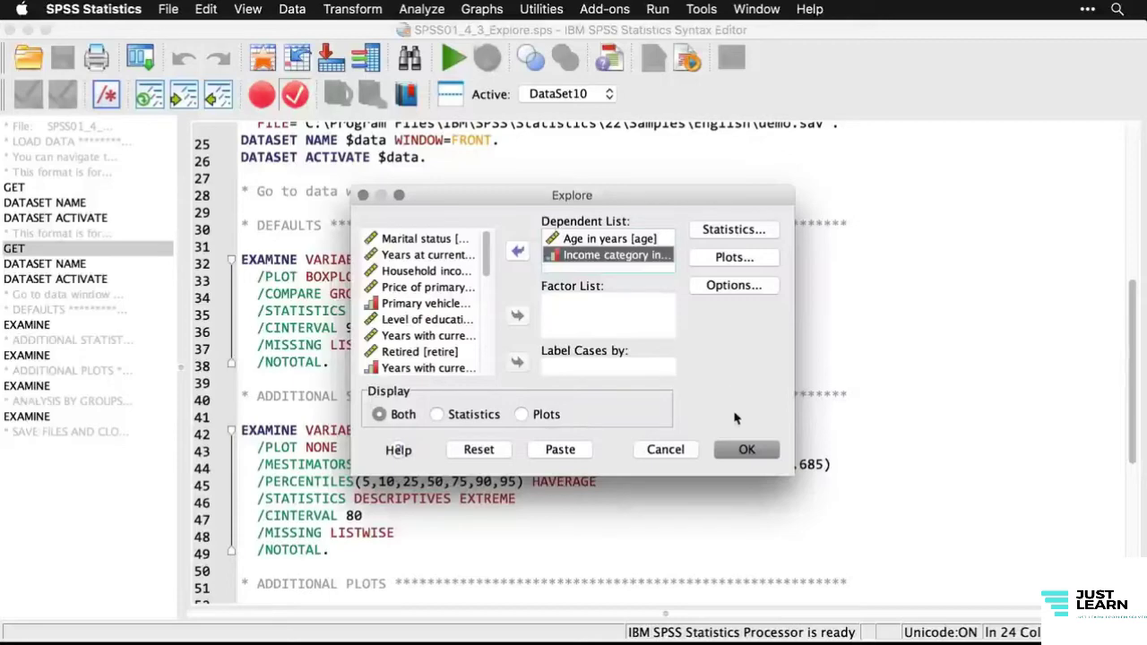
pyautogui.click(751, 454)
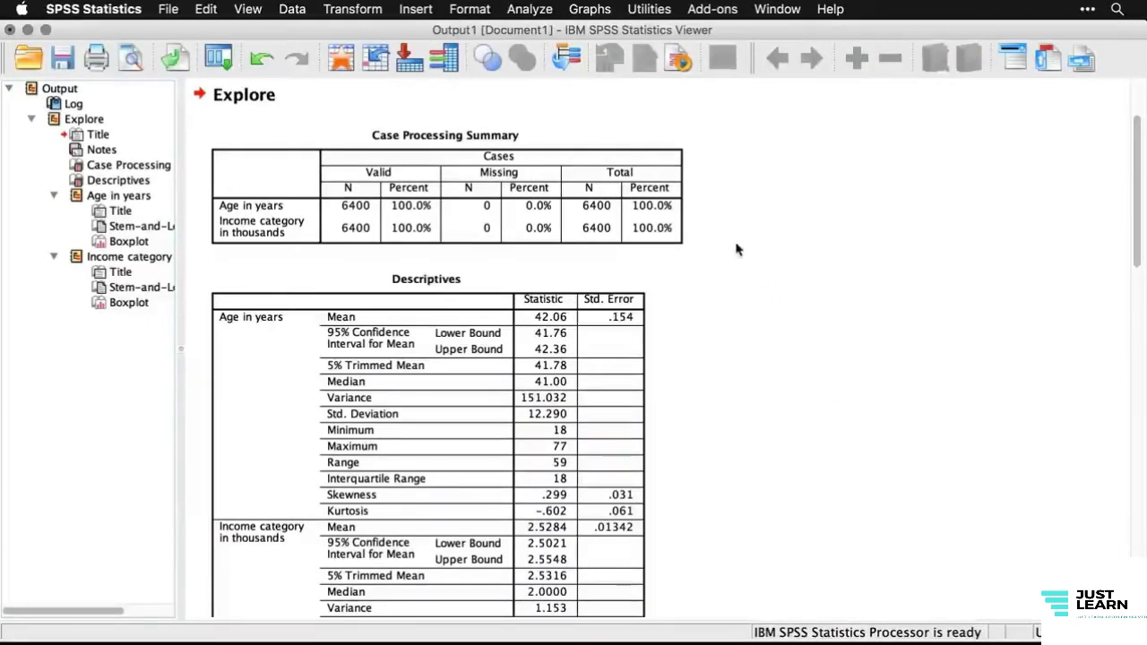
# - Examine the Explore output for age and income category, covering the Descriptives table, stem-and-leaf plots and boxplots
pyautogui.scroll(-3, 737, 249)
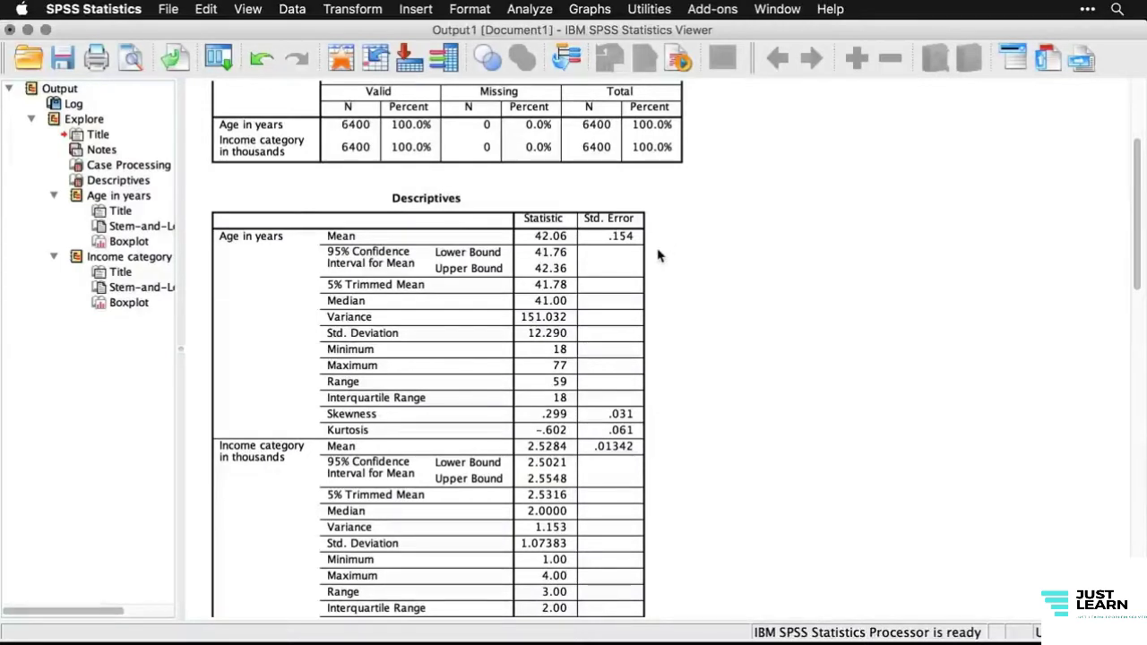
pyautogui.click(619, 258)
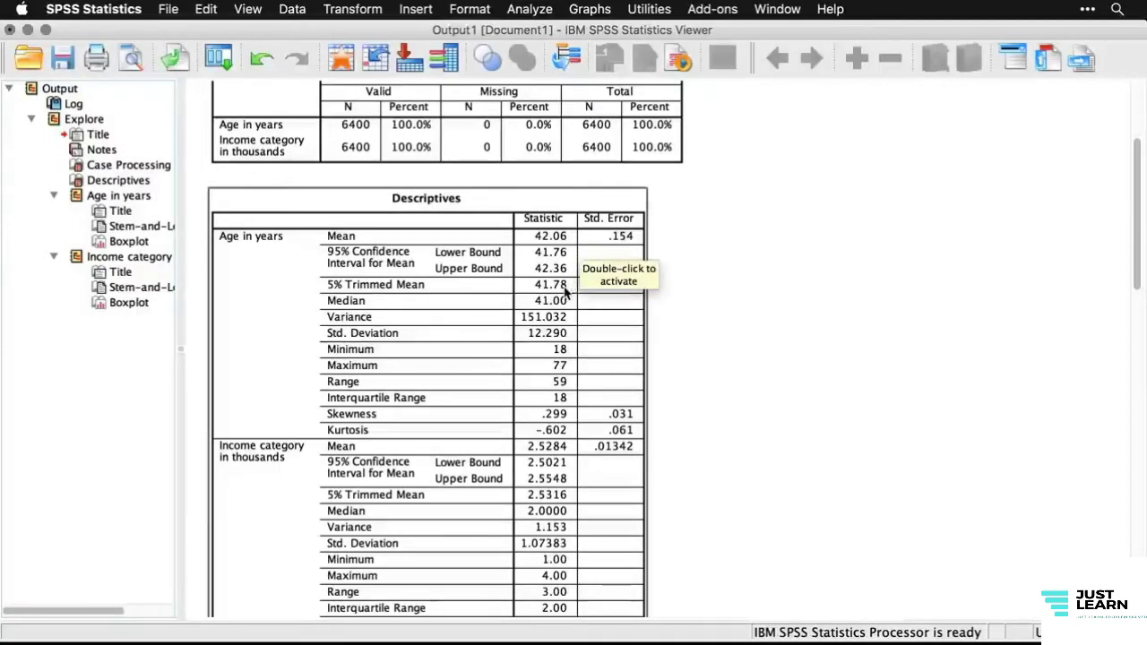
pyautogui.click(691, 336)
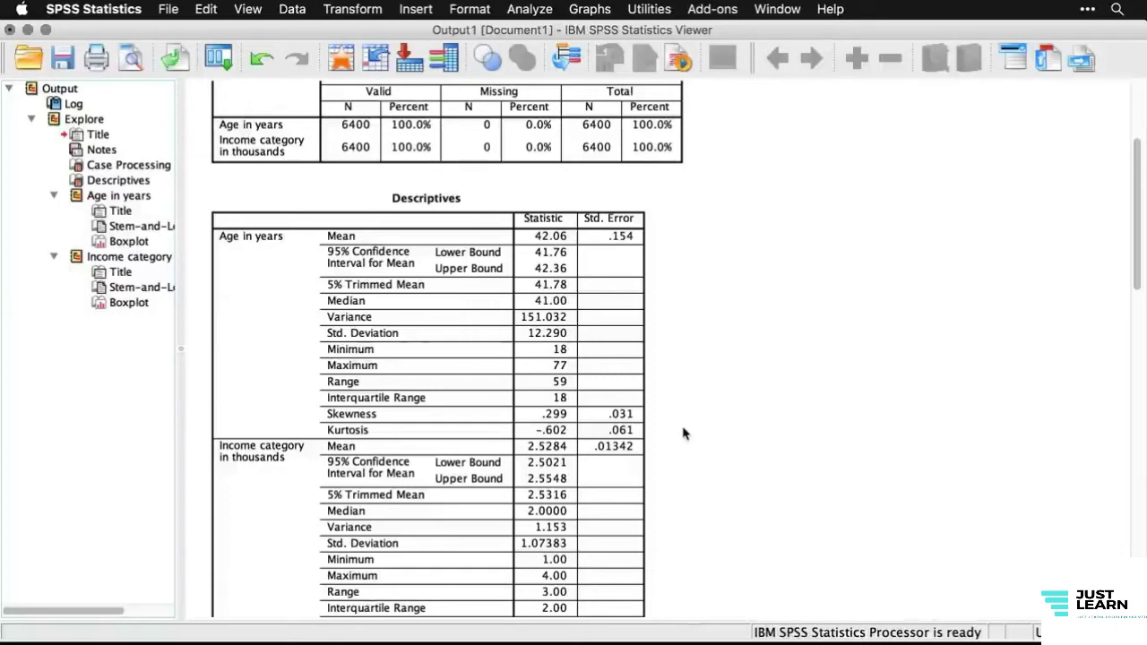
pyautogui.scroll(-2, 683, 434)
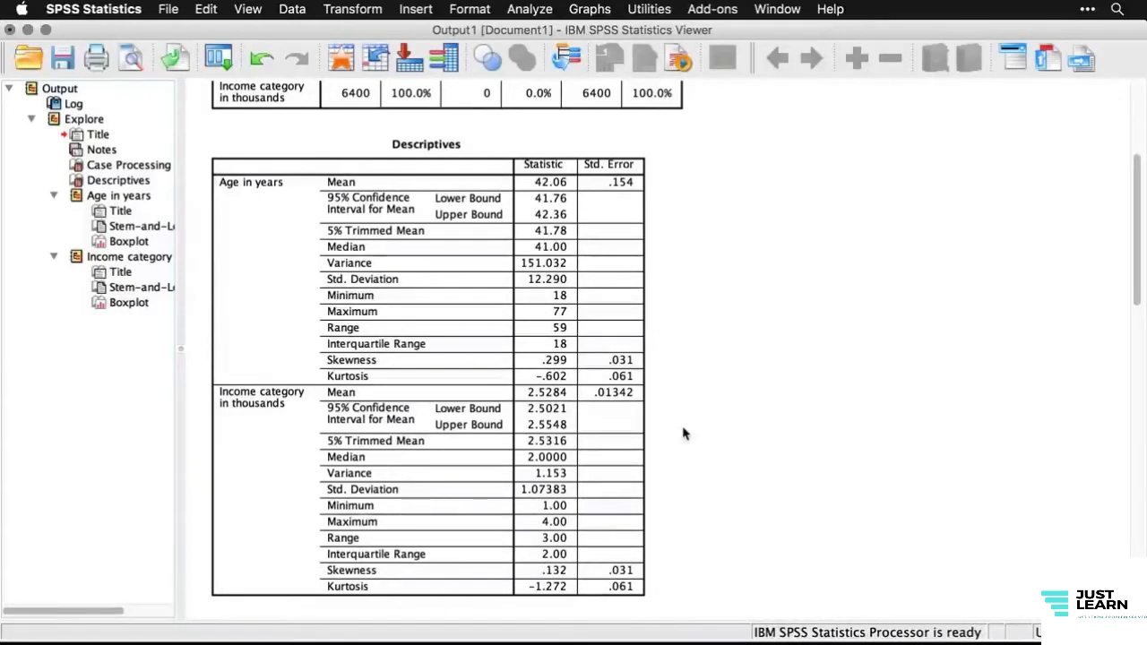
pyautogui.scroll(-1, 683, 433)
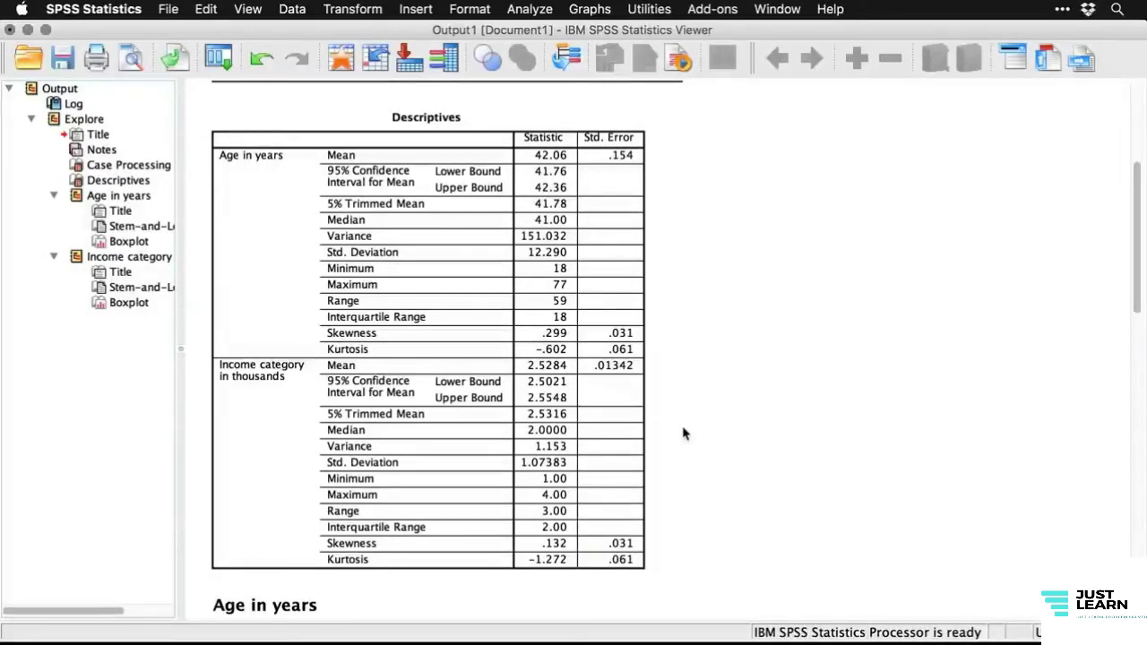
pyautogui.scroll(-10, 683, 434)
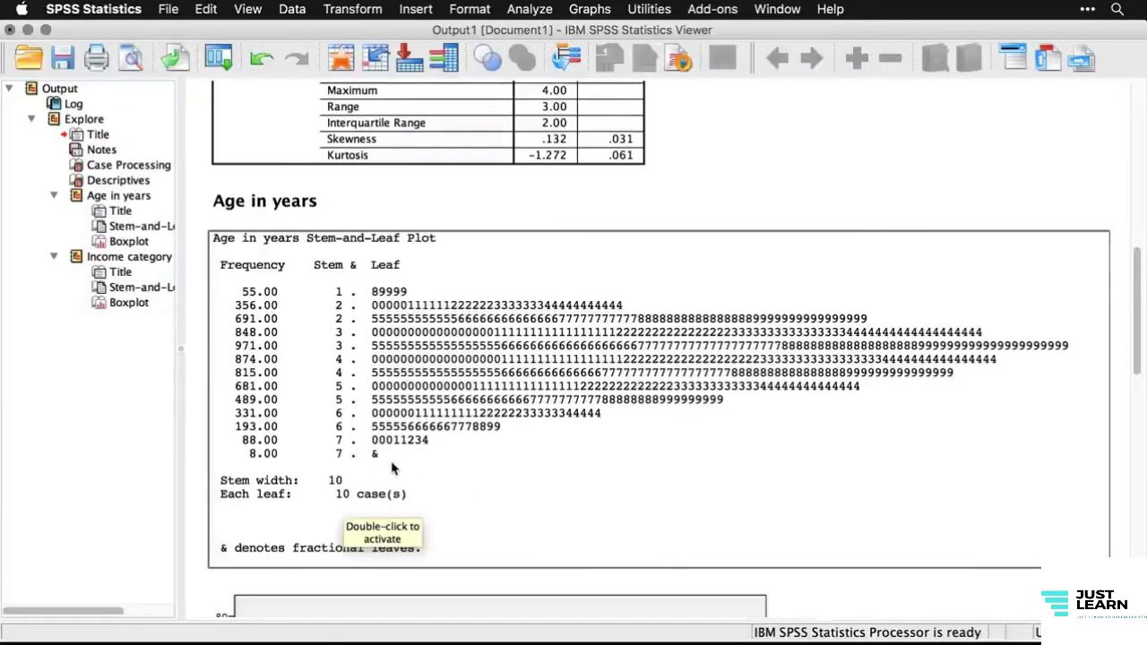
pyautogui.scroll(-10, 392, 467)
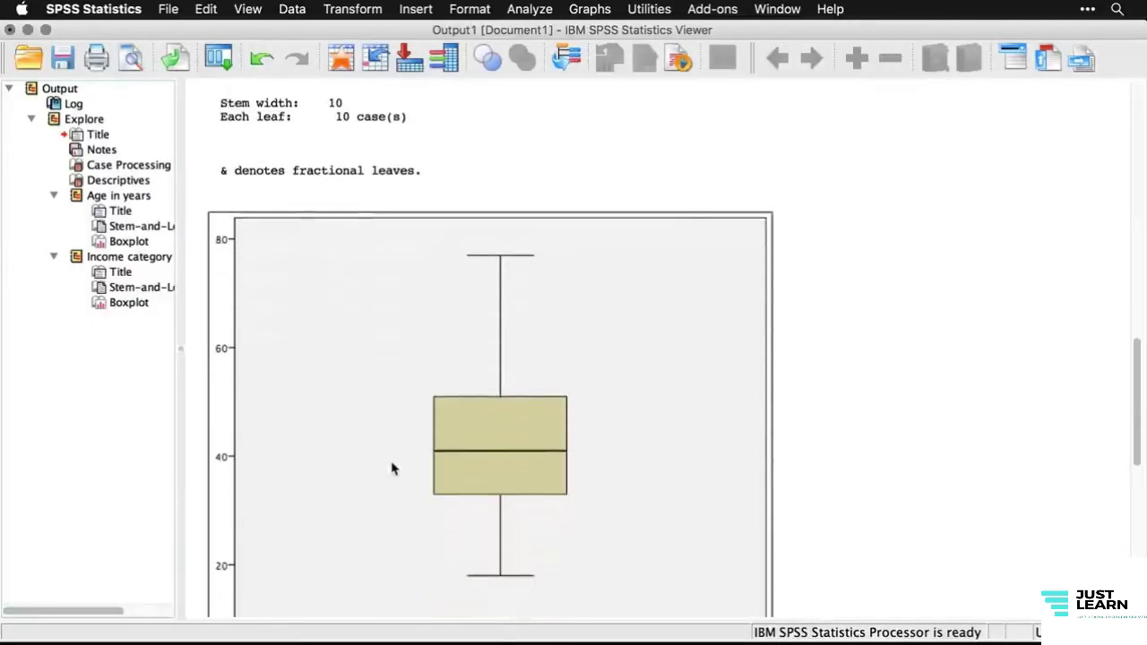
pyautogui.scroll(-2, 392, 466)
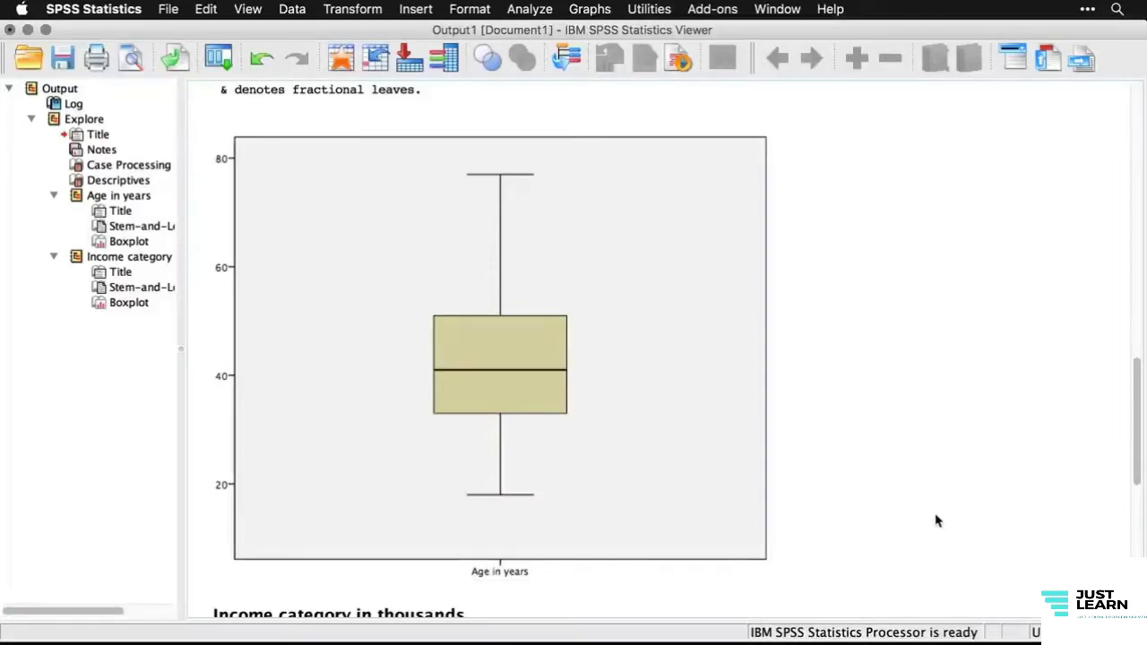
pyautogui.scroll(-10, 937, 521)
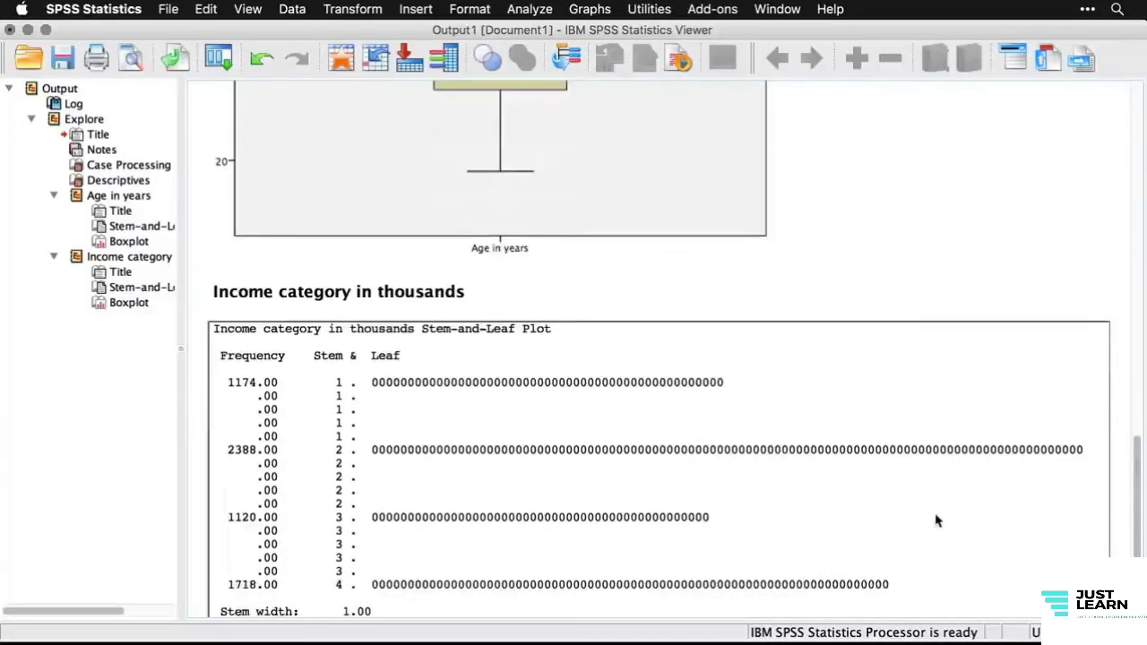
pyautogui.scroll(-2, 936, 521)
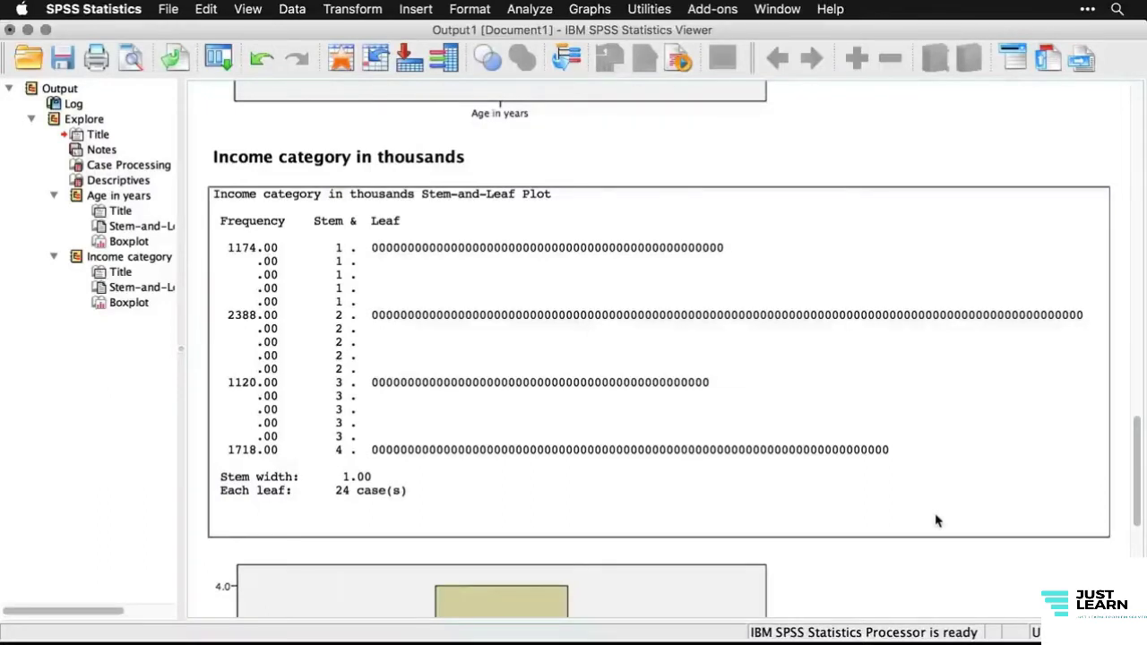
pyautogui.scroll(-10, 936, 519)
pyautogui.scroll(-2, 936, 520)
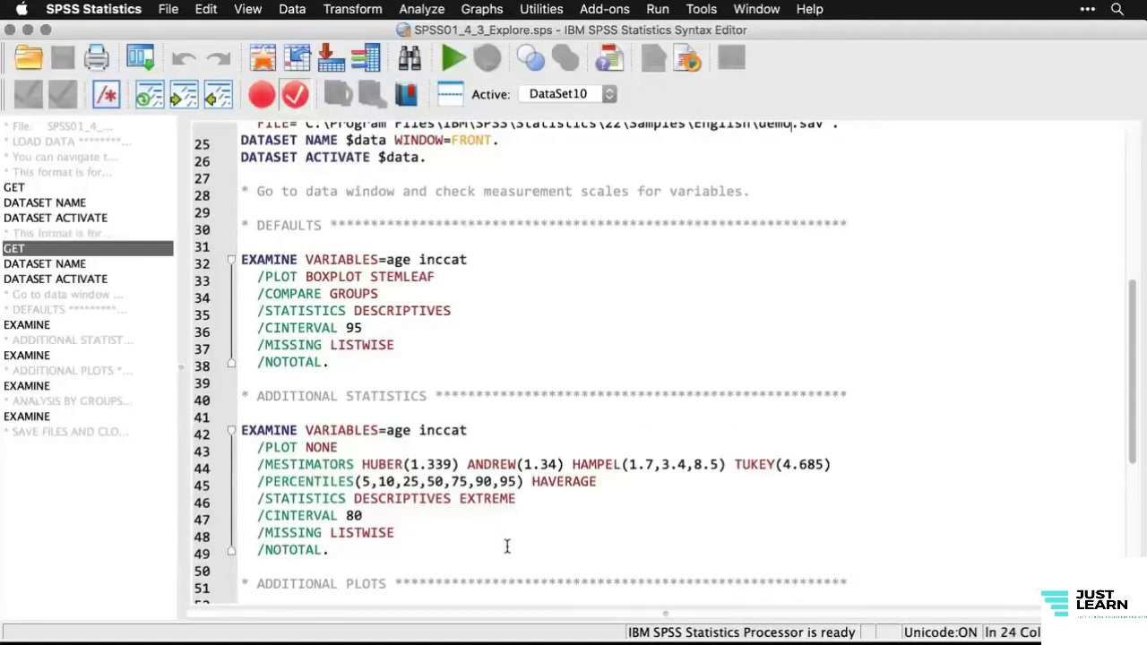
# - Rerun Explore on the same variables displaying statistics only, with an 80% confidence interval, M-estimators, outliers and percentiles
pyautogui.click(143, 59)
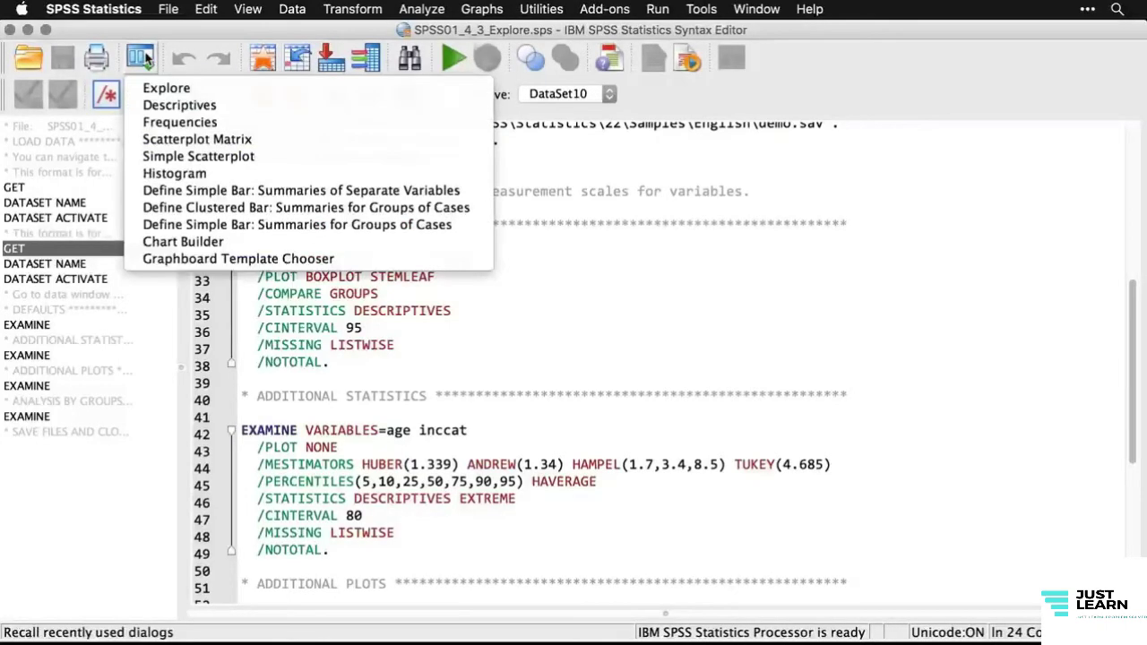
pyautogui.click(164, 88)
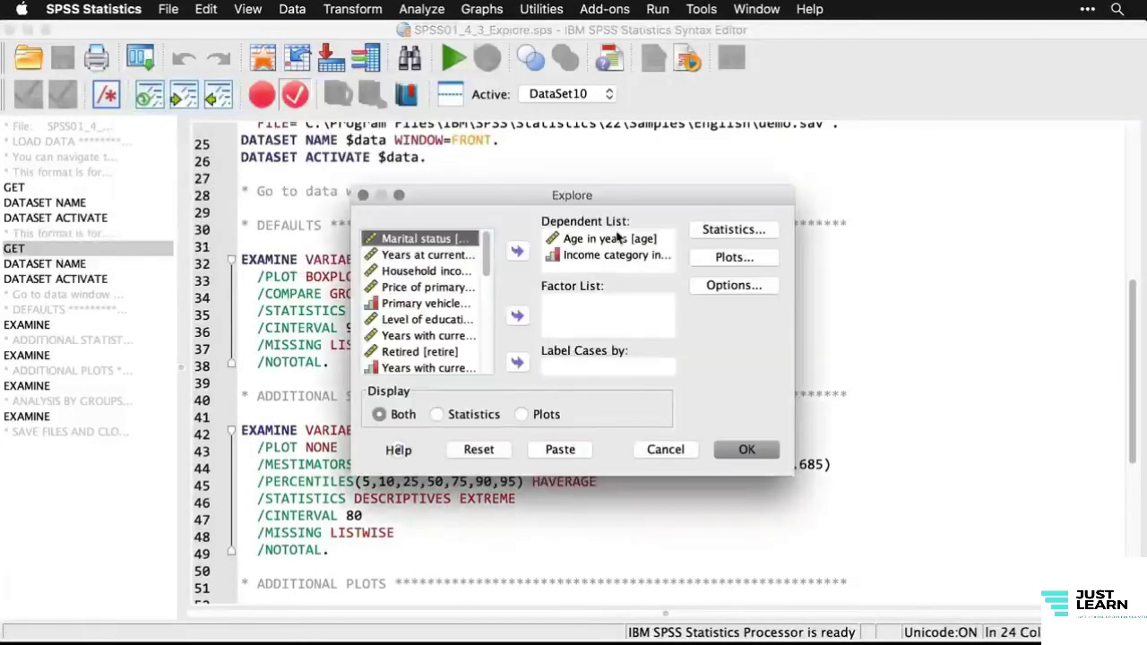
pyautogui.click(436, 415)
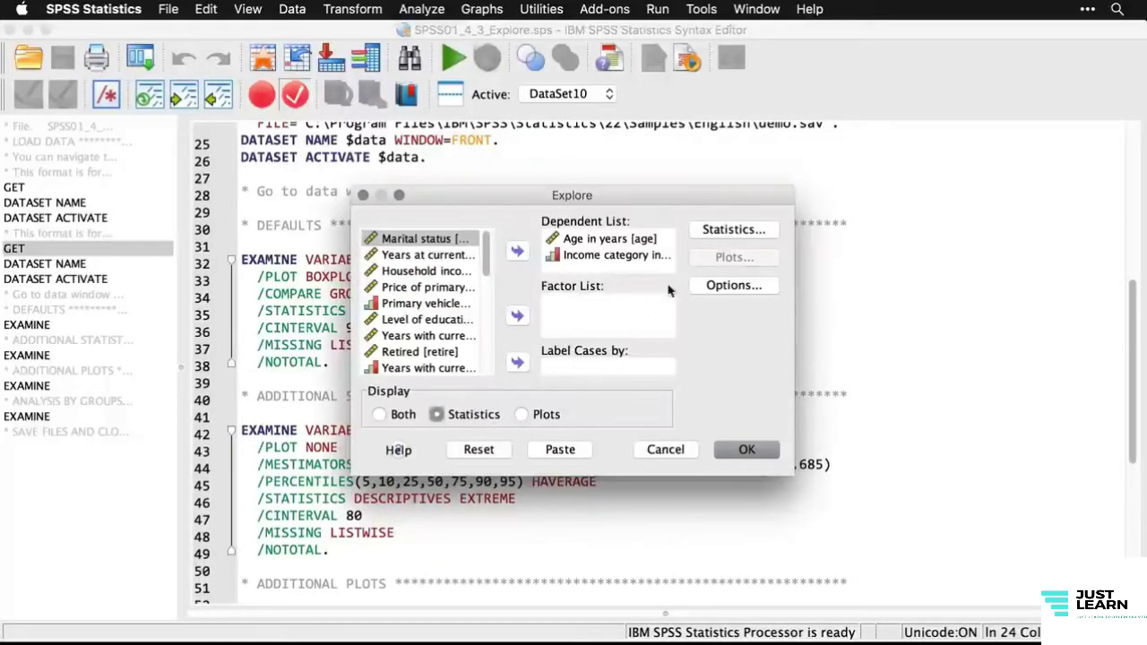
pyautogui.click(747, 235)
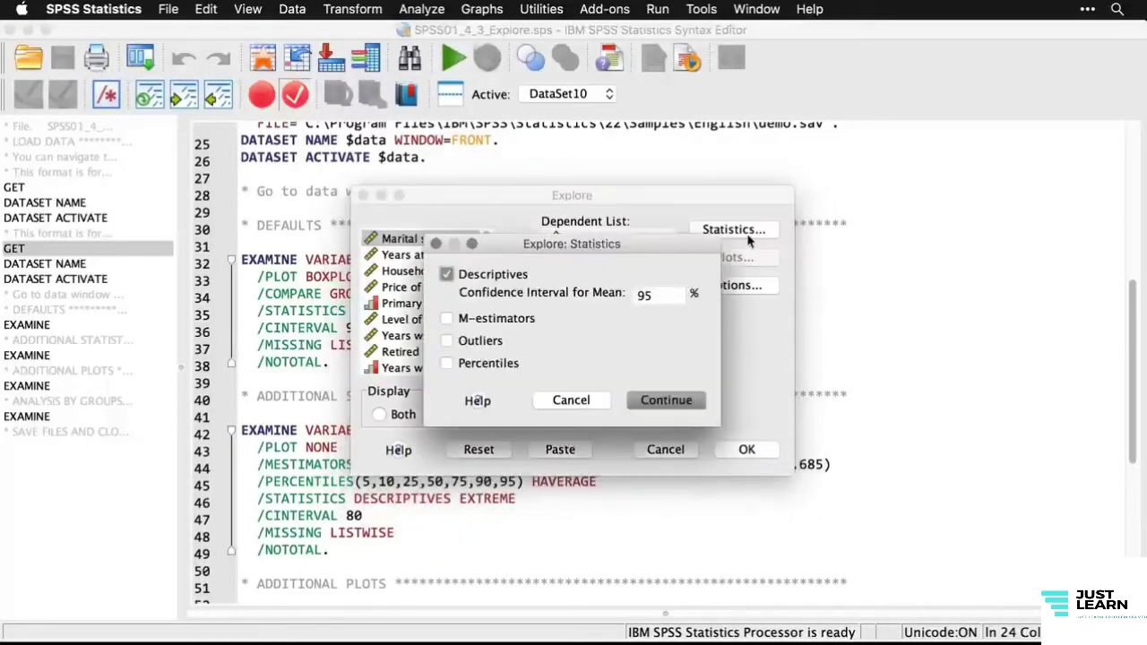
pyautogui.doubleClick(664, 297)
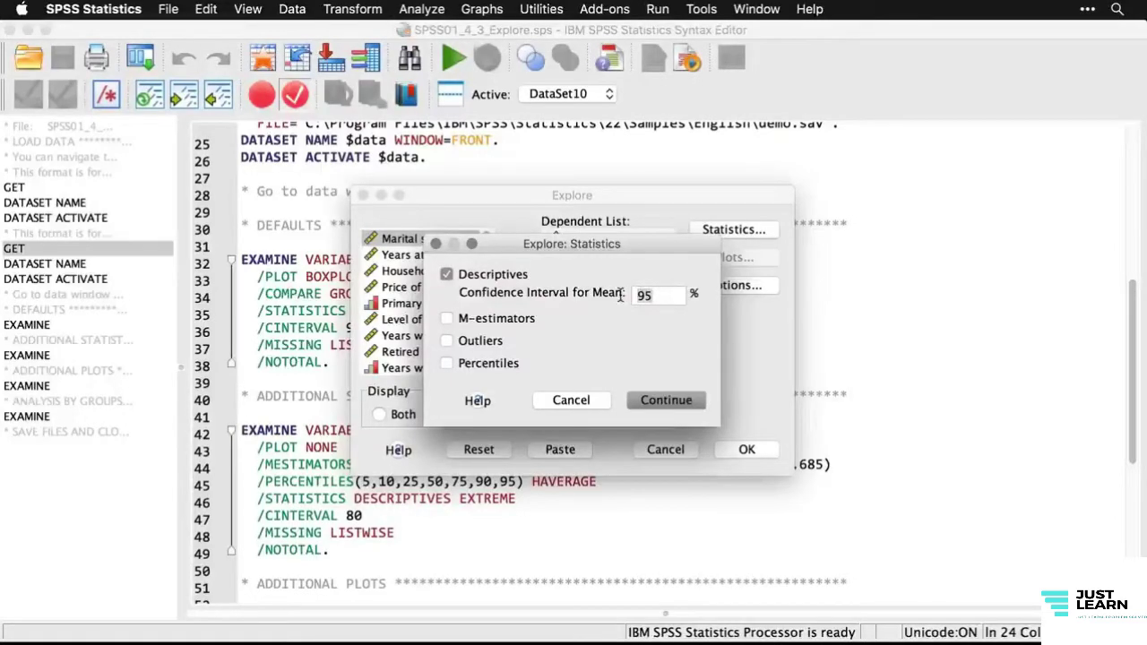
pyautogui.write('80')
pyautogui.click(447, 319)
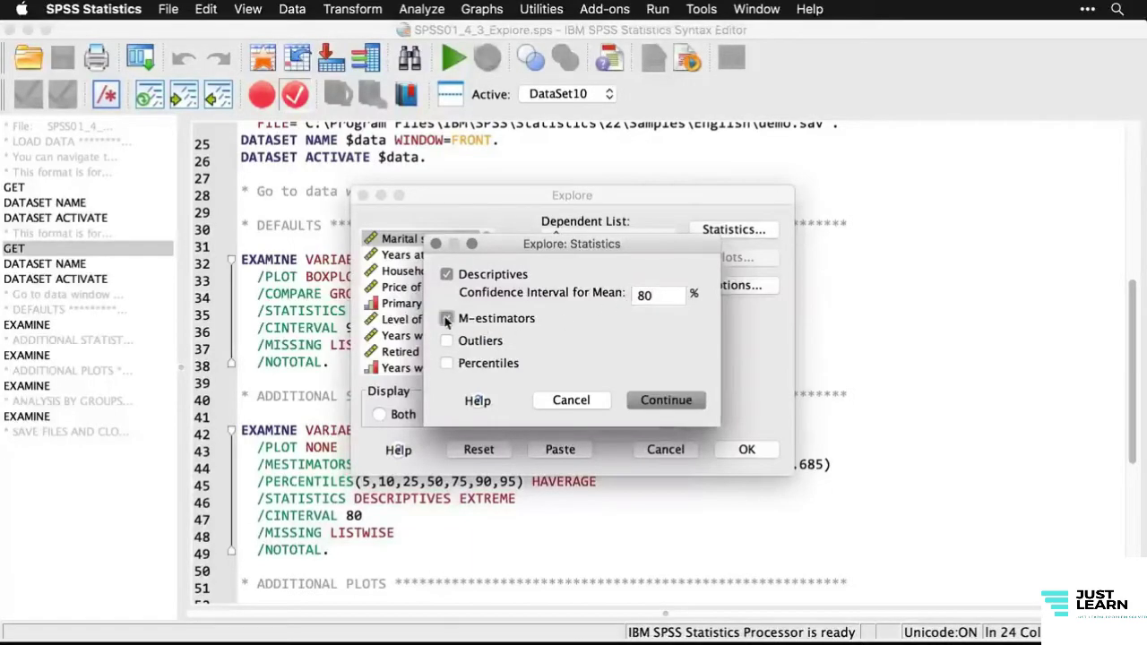
pyautogui.click(448, 341)
pyautogui.click(663, 400)
pyautogui.click(747, 449)
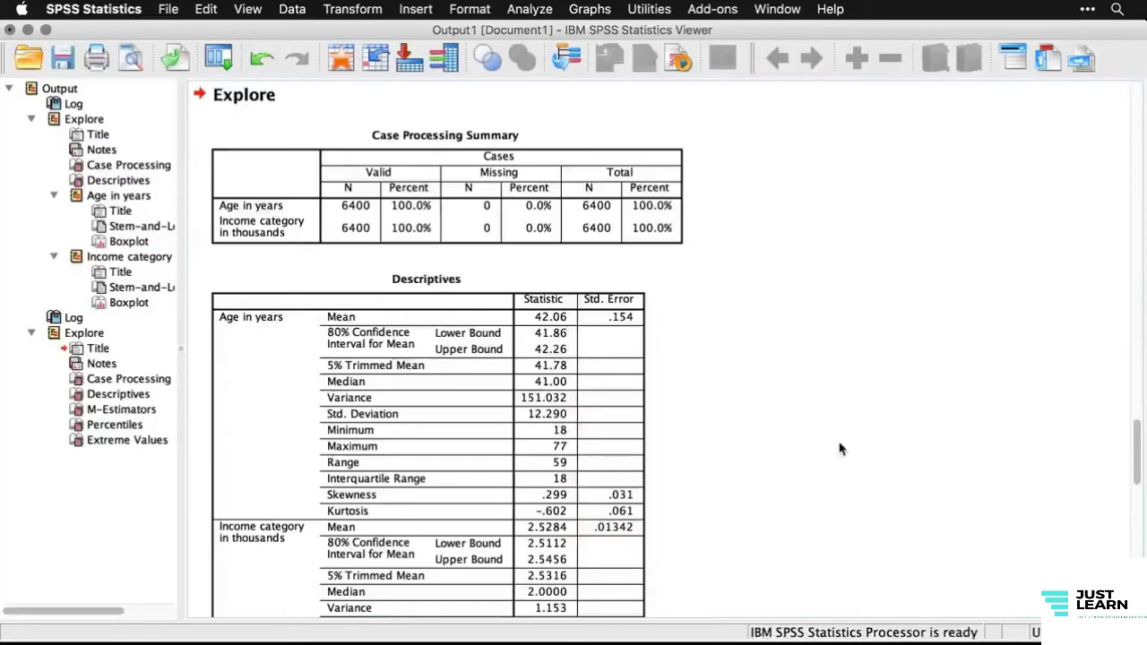
# - Review the new Explore output, covering the Descriptives, M-Estimators, Percentiles and Extreme Values tables
pyautogui.scroll(-6, 841, 448)
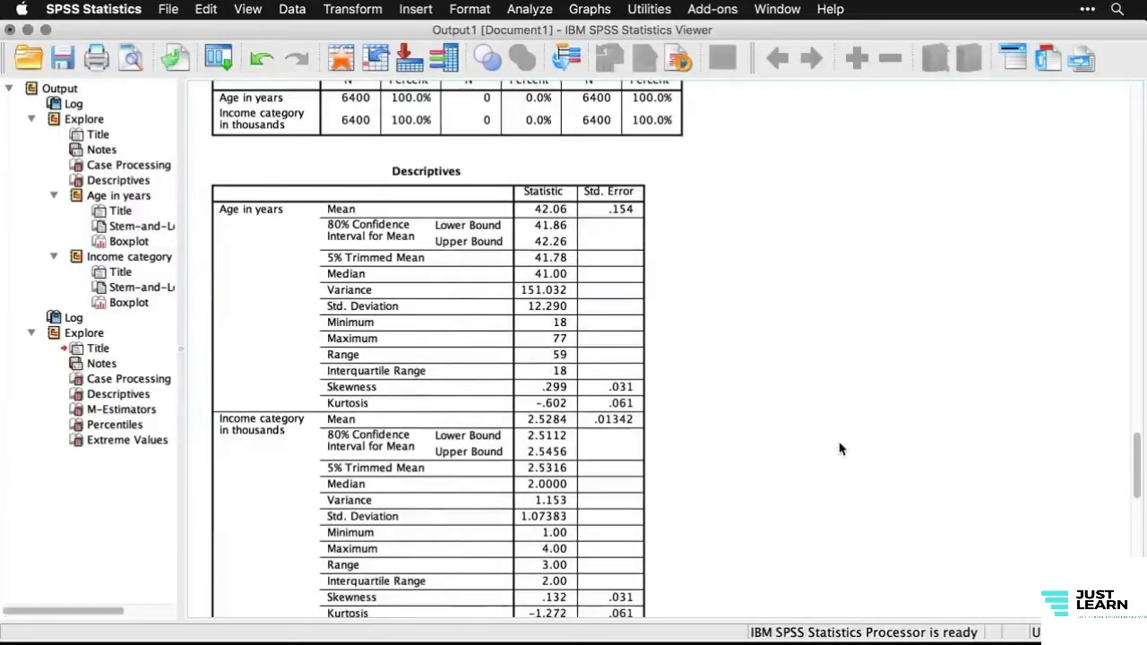
pyautogui.scroll(-2, 841, 448)
pyautogui.scroll(-8, 841, 448)
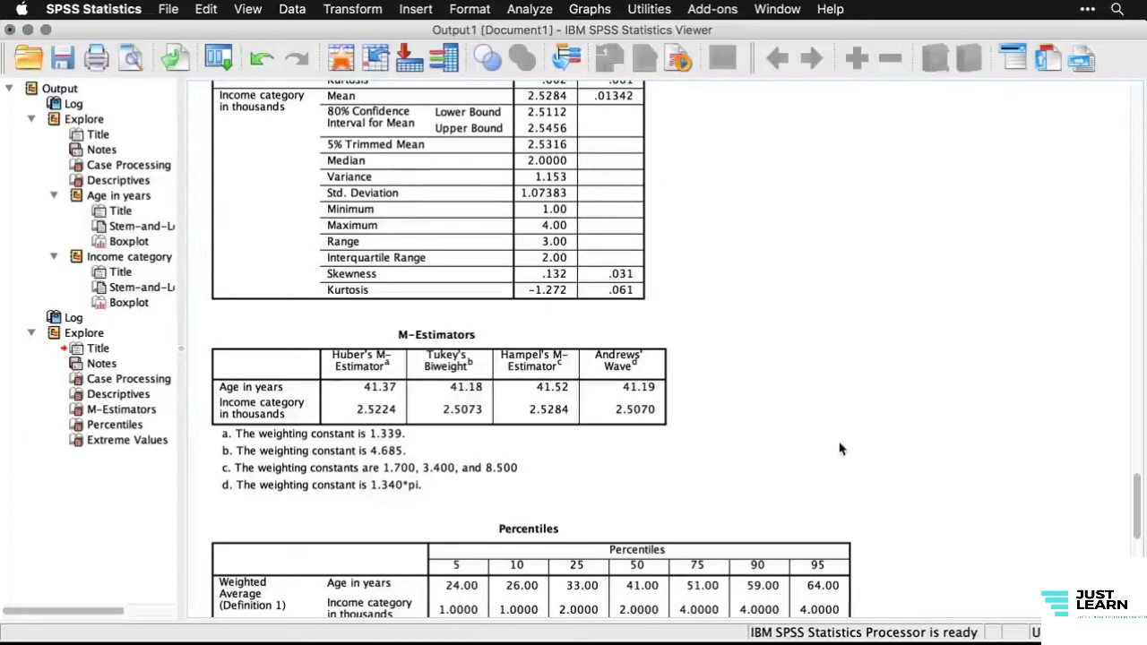
pyautogui.click(566, 416)
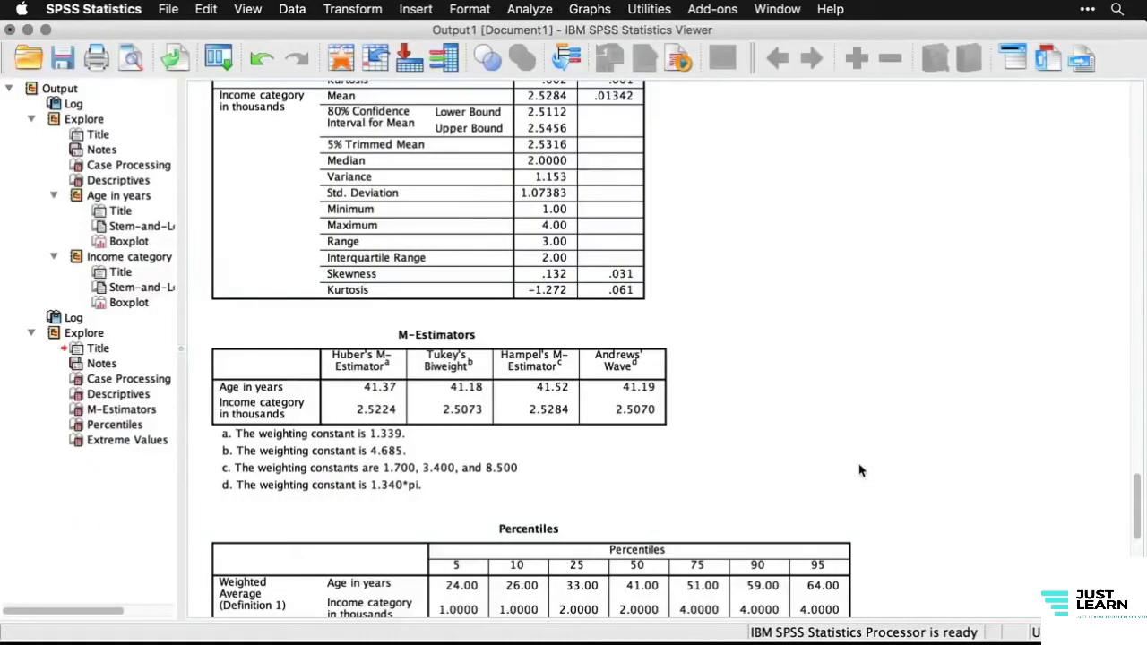
pyautogui.scroll(-4, 858, 470)
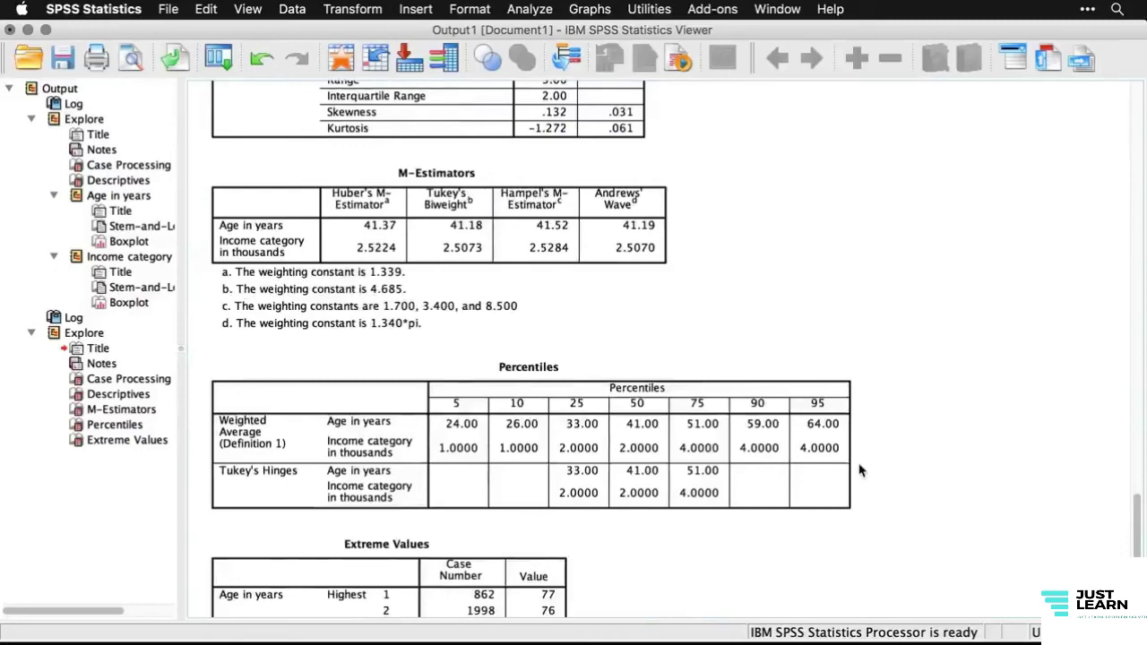
pyautogui.scroll(-7, 858, 471)
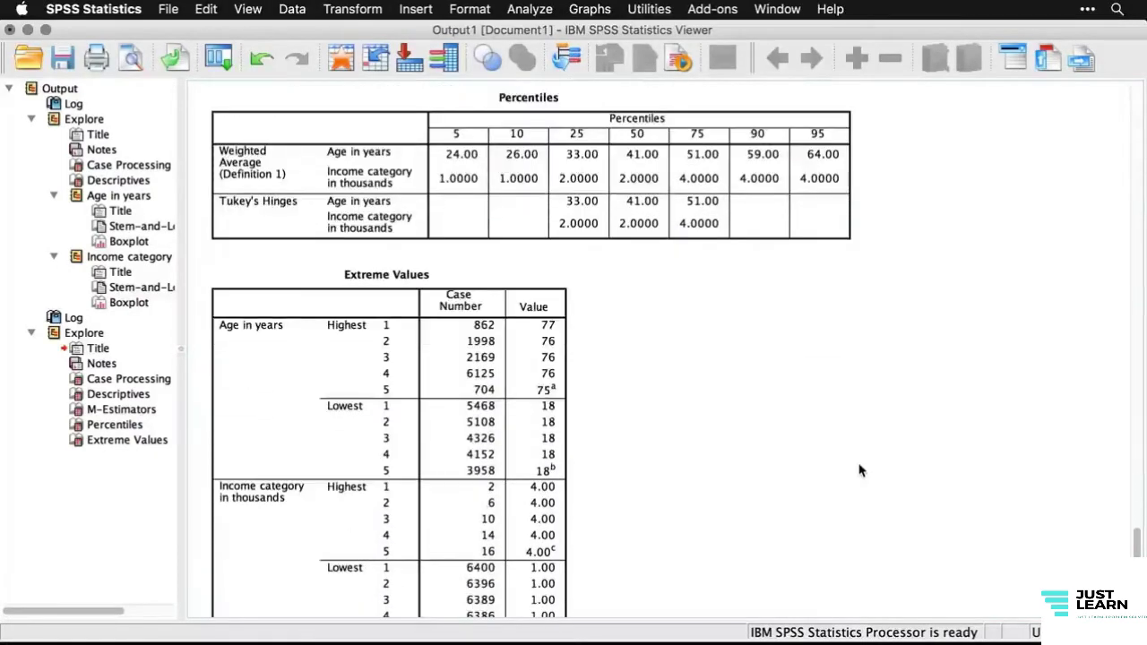
pyautogui.scroll(-3, 859, 470)
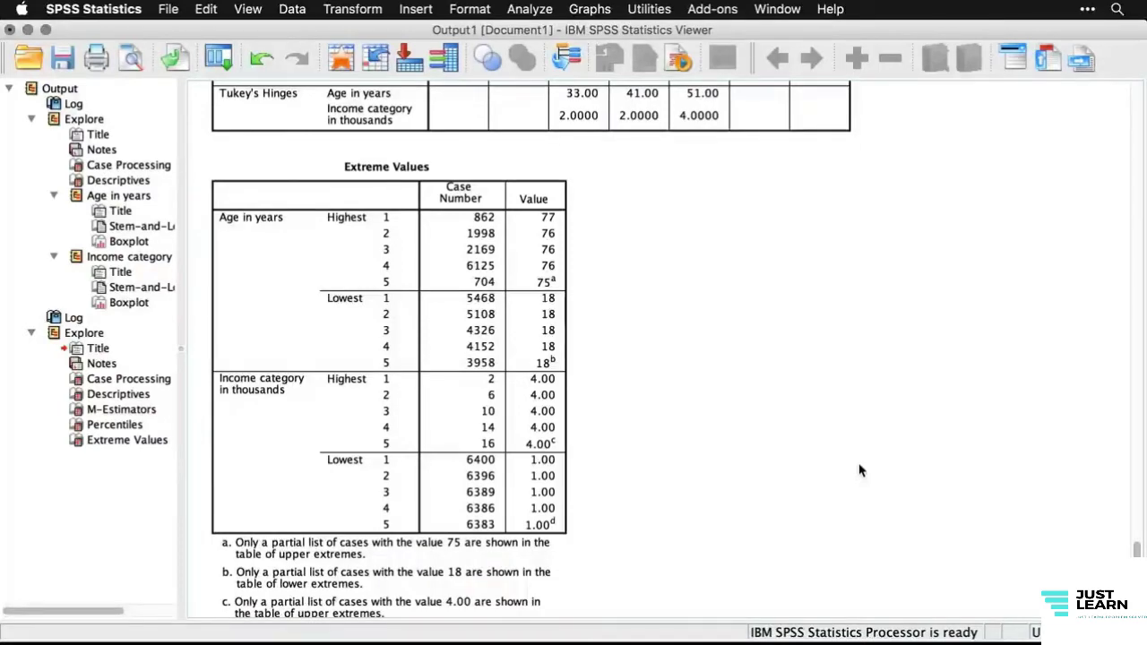
# - Return to the SPSS01_4_3_Explore.sps syntax and set Explore to display only plots, adding histograms to the stem-and-leaf plots
pyautogui.press('super+grave')
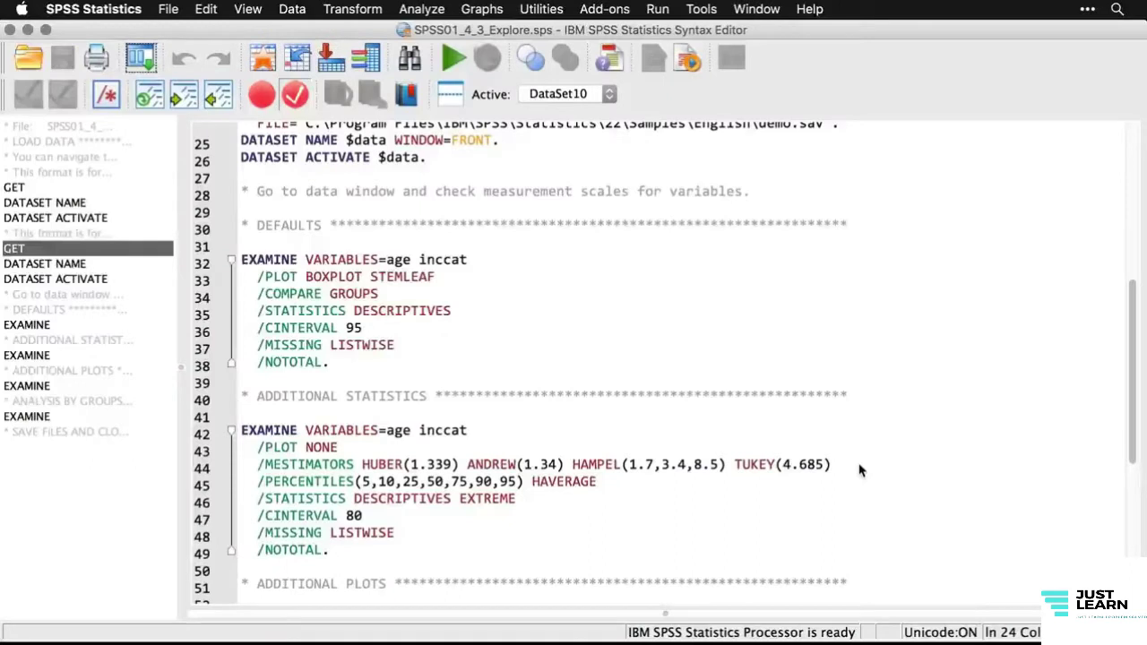
pyautogui.scroll(-5, 859, 470)
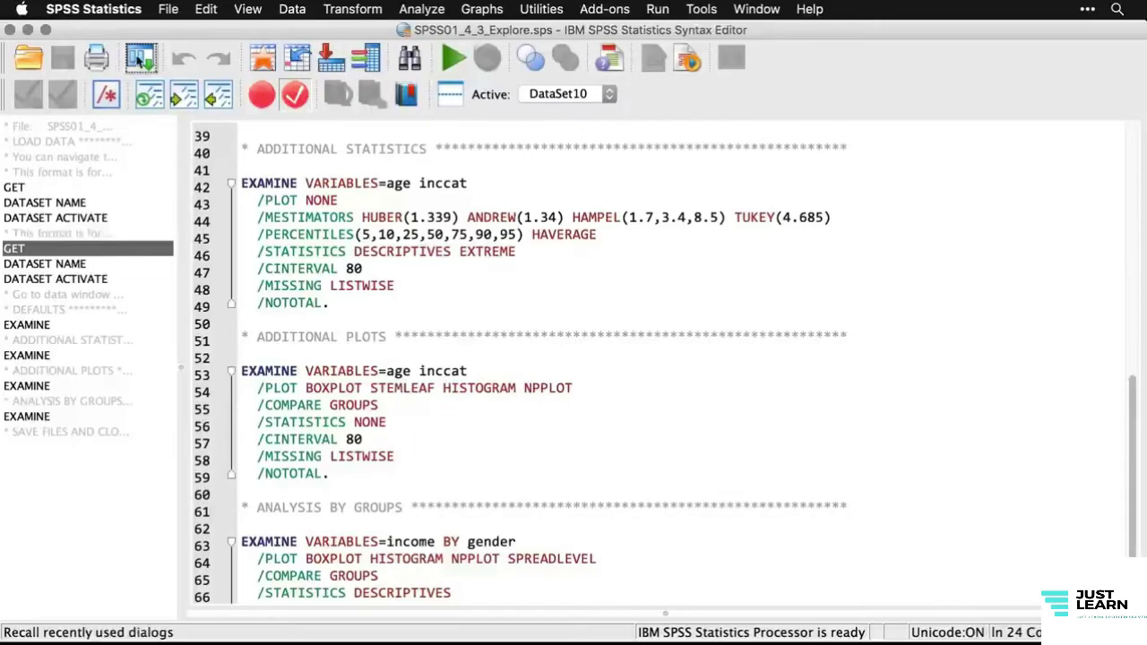
pyautogui.click(140, 58)
pyautogui.click(143, 87)
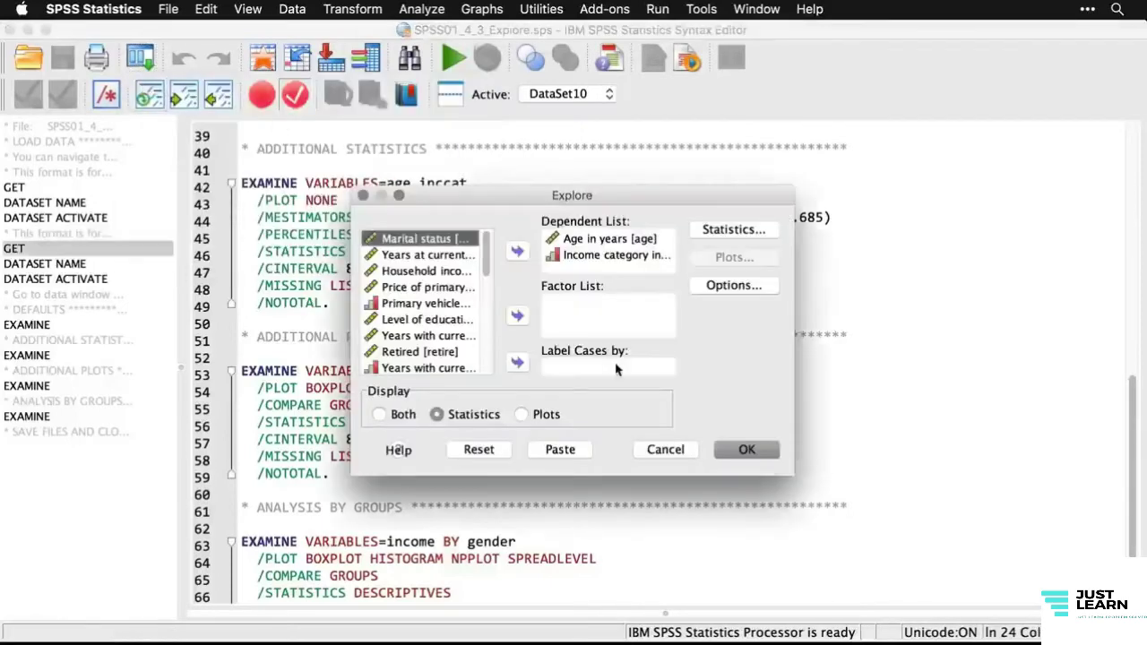
pyautogui.click(521, 415)
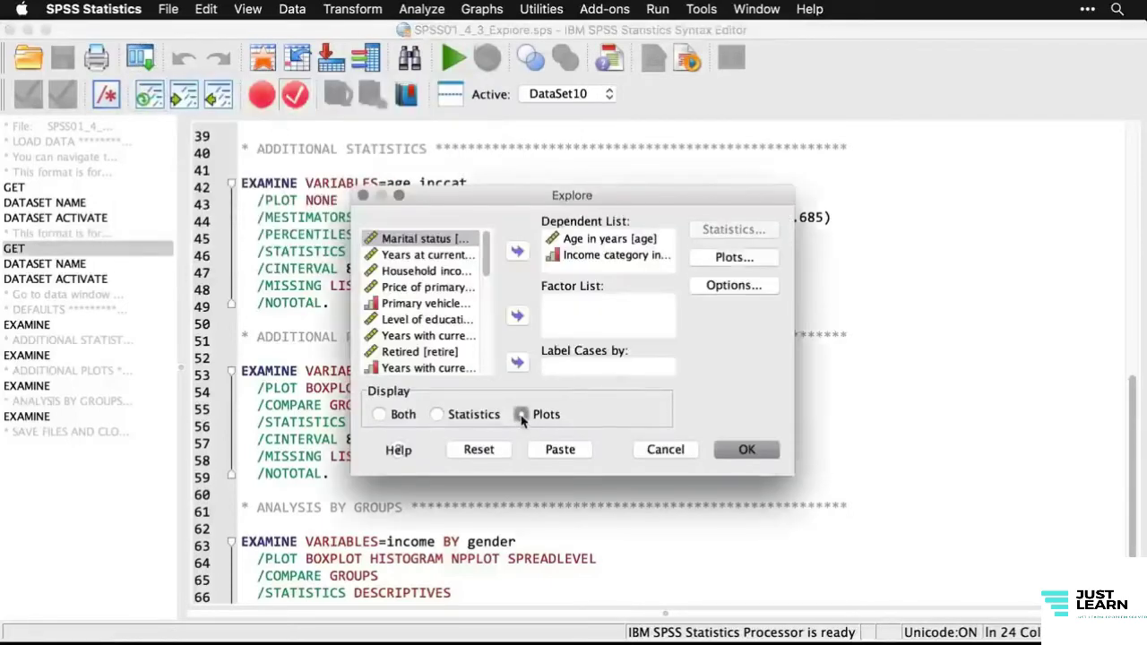
pyautogui.click(735, 258)
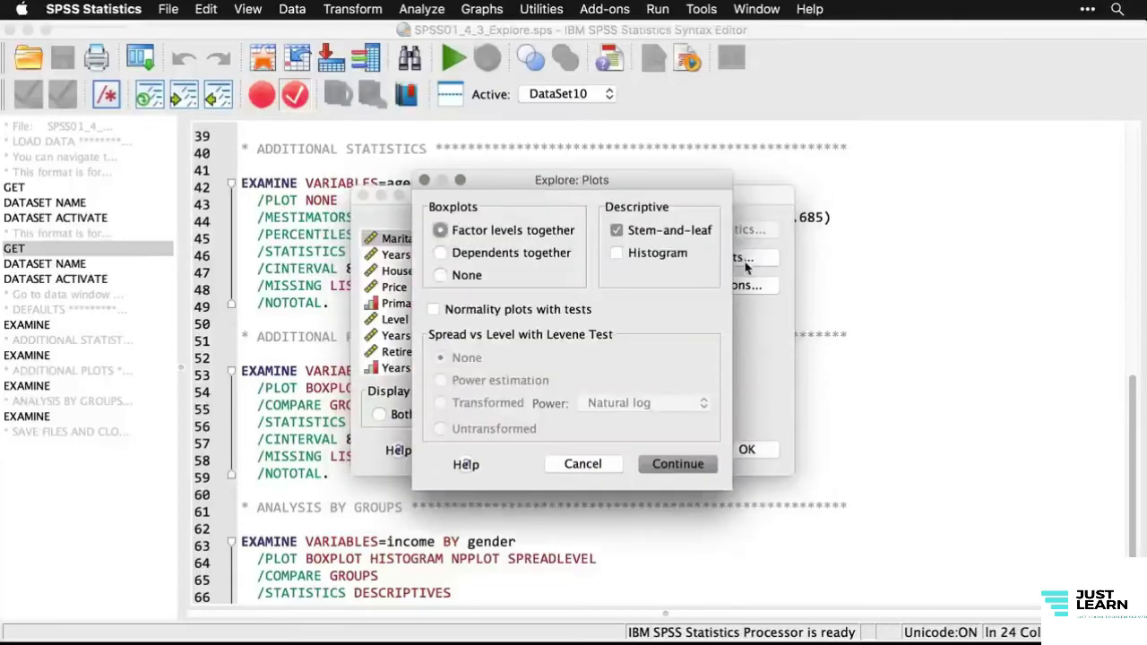
pyautogui.click(616, 253)
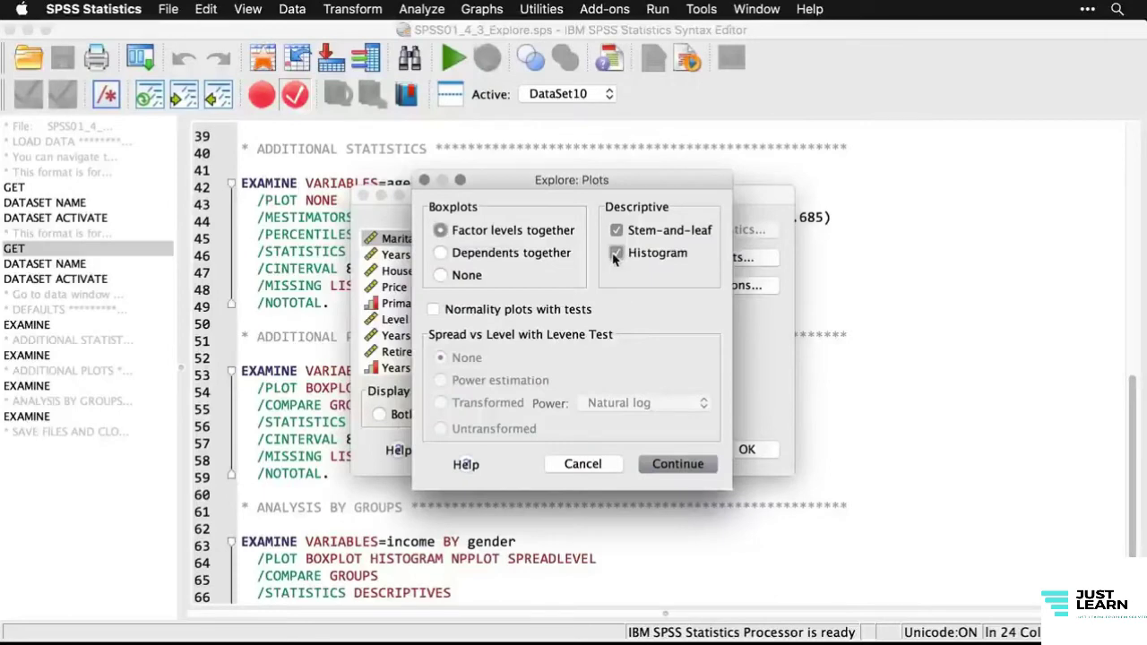
# - Add normality plots with tests to the Explore plots for age and income category, and run the analysis
pyautogui.click(440, 315)
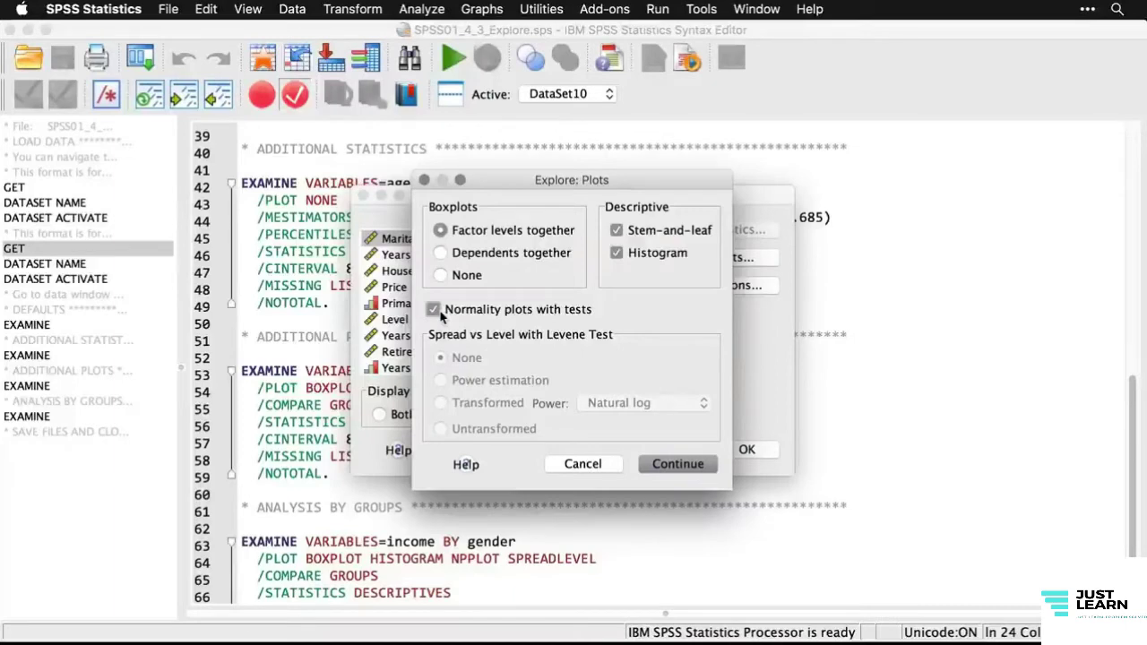
pyautogui.click(682, 466)
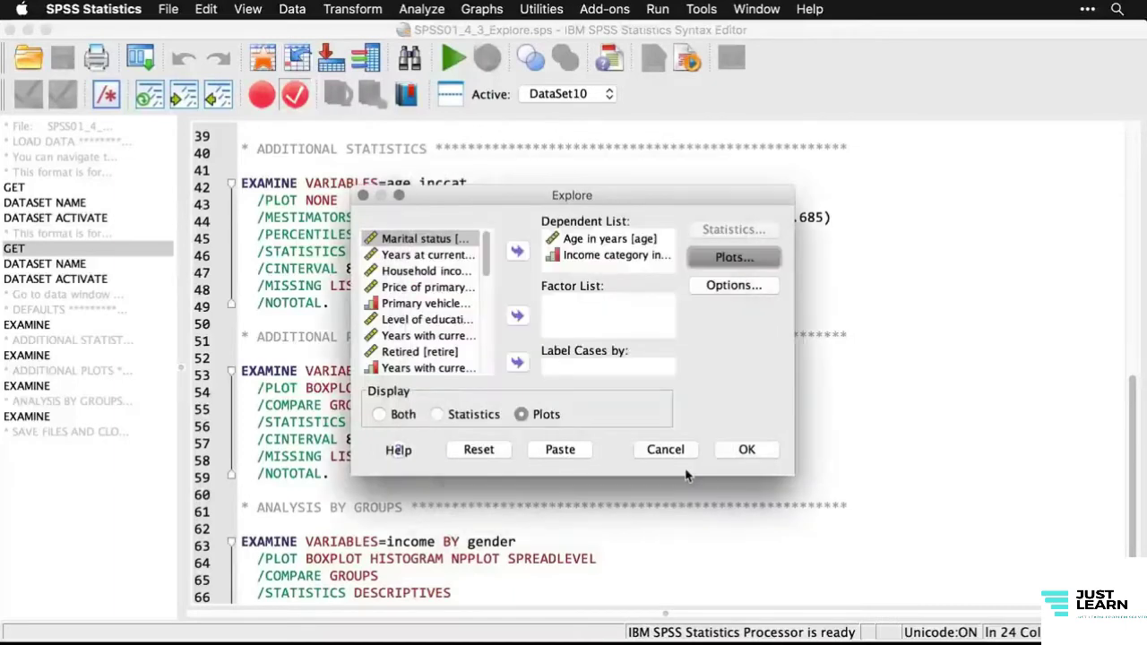
pyautogui.click(749, 450)
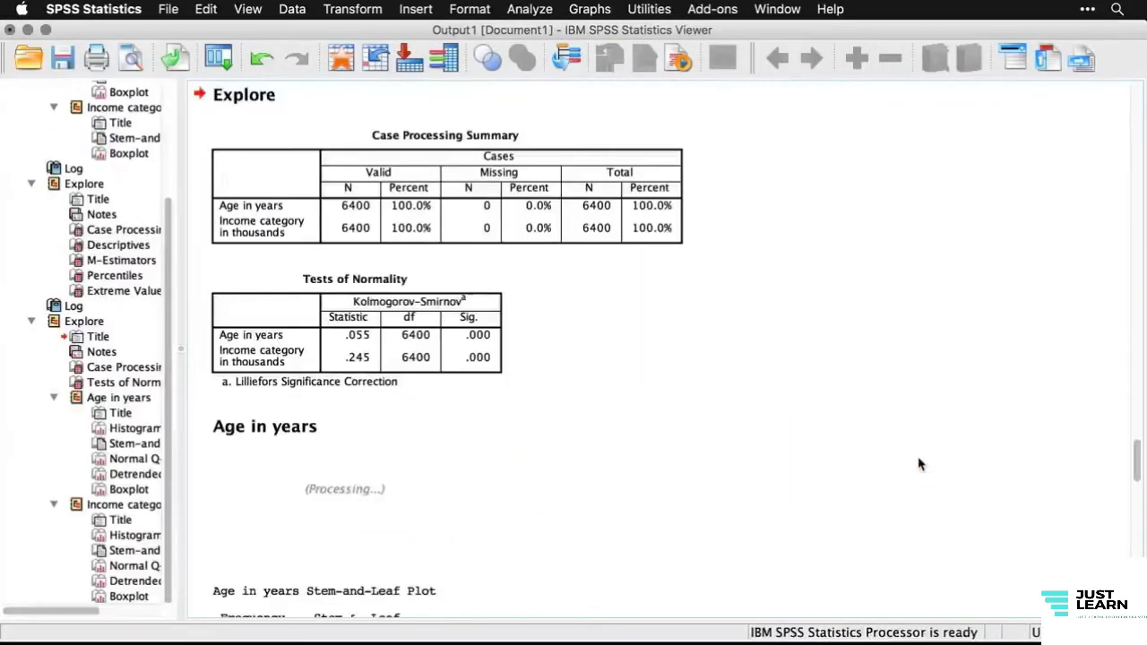
# - Examine the Age in years output: histogram, stem-and-leaf plot, normal and detrended Q-Q plots, and boxplot
pyautogui.scroll(-3, 919, 463)
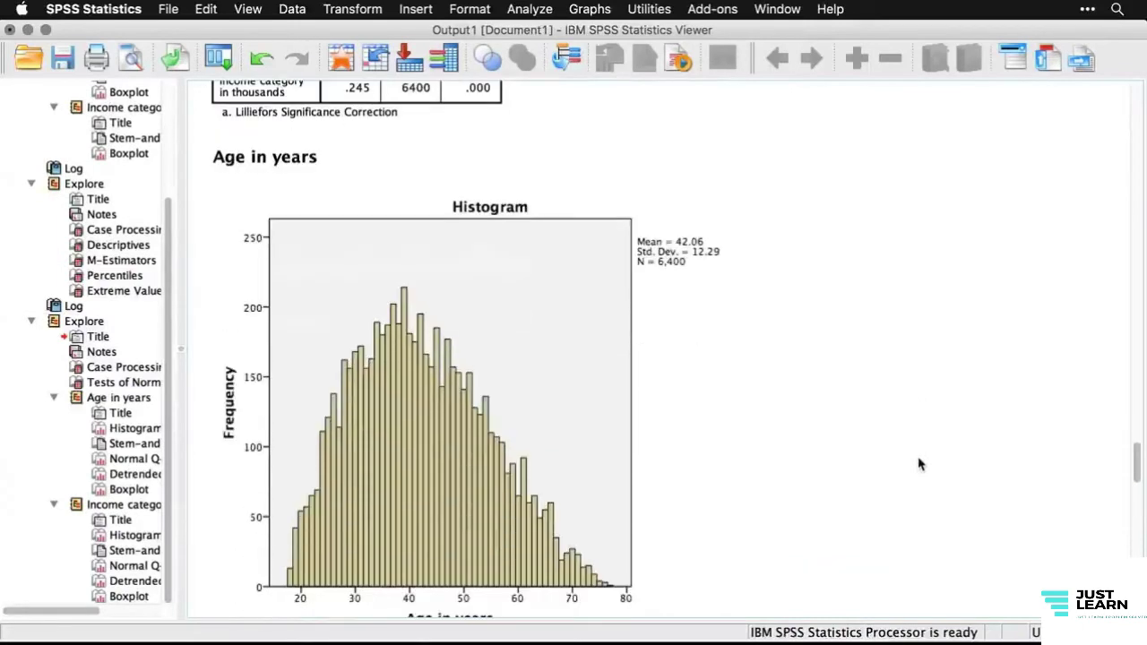
pyautogui.scroll(-10, 918, 464)
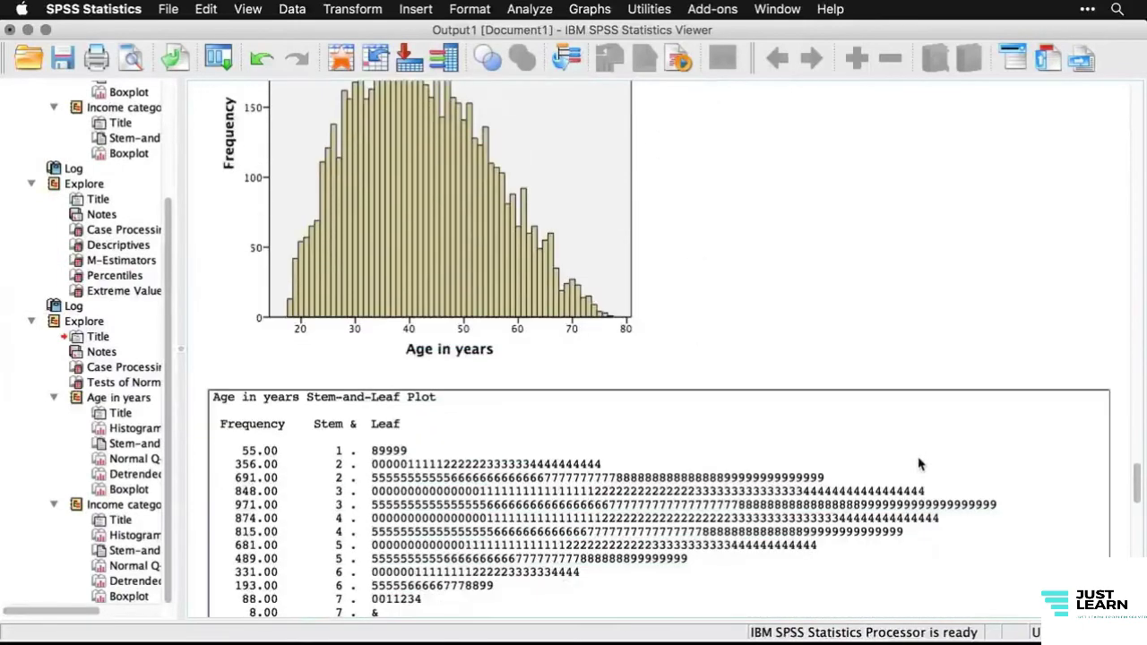
pyautogui.scroll(-11, 918, 464)
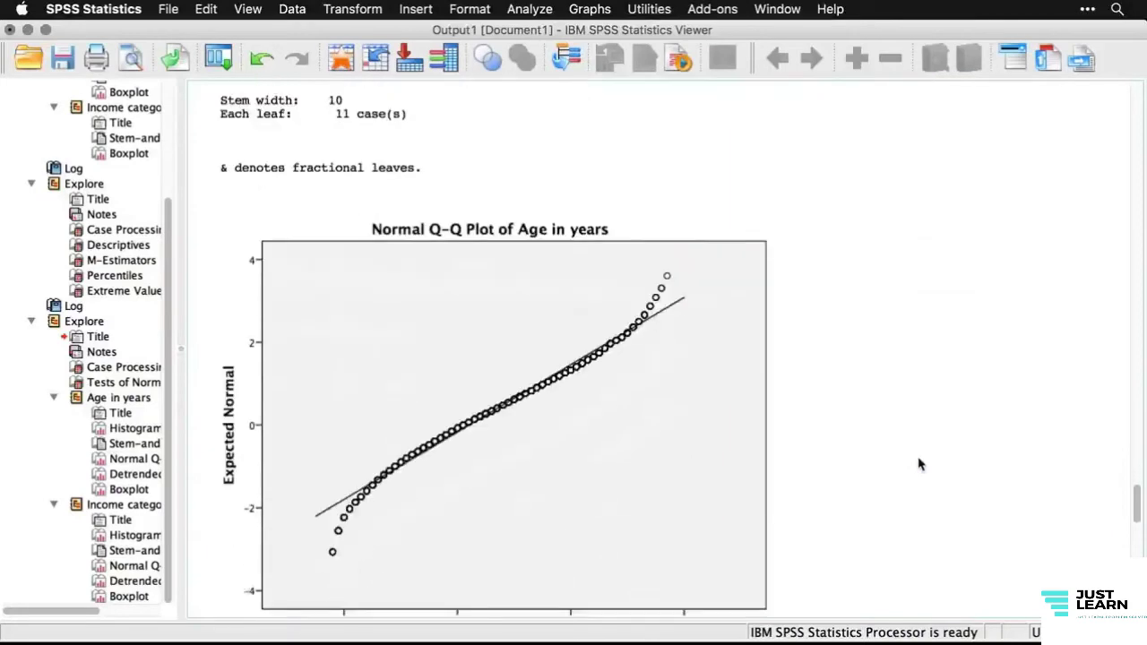
pyautogui.scroll(-1, 918, 463)
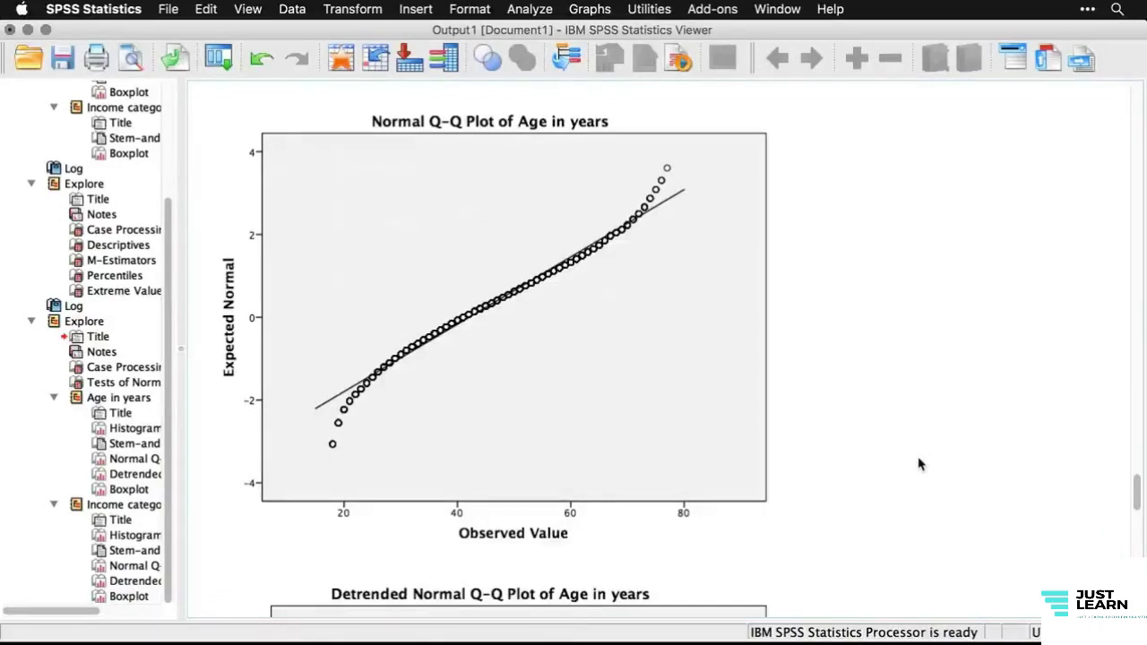
pyautogui.click(636, 472)
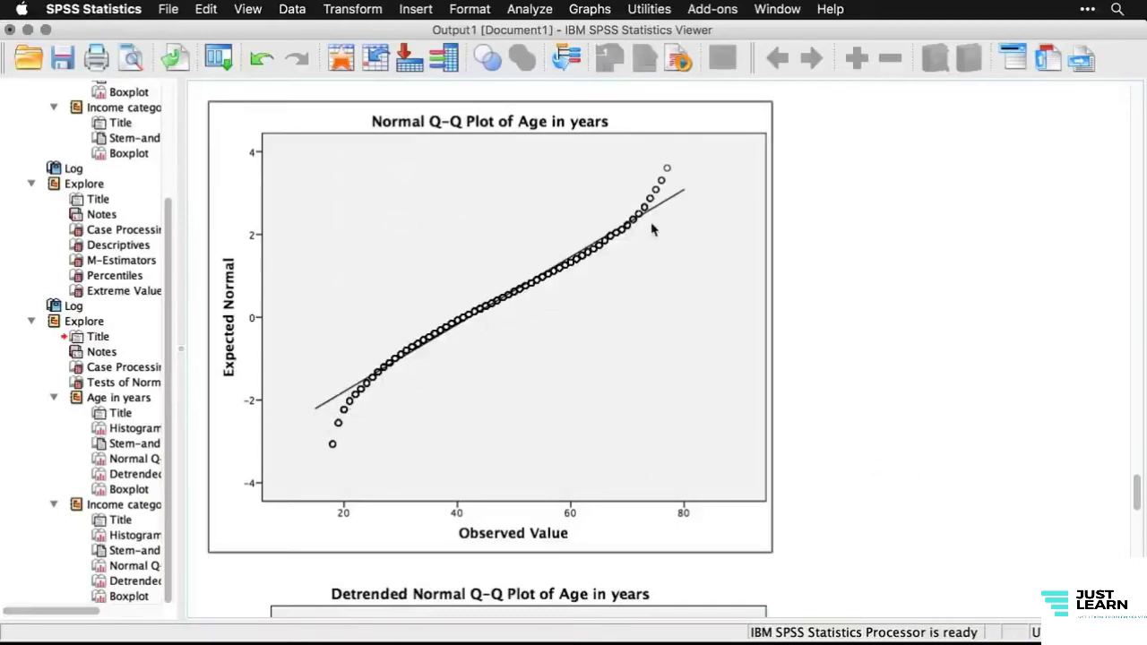
pyautogui.moveTo(652, 230)
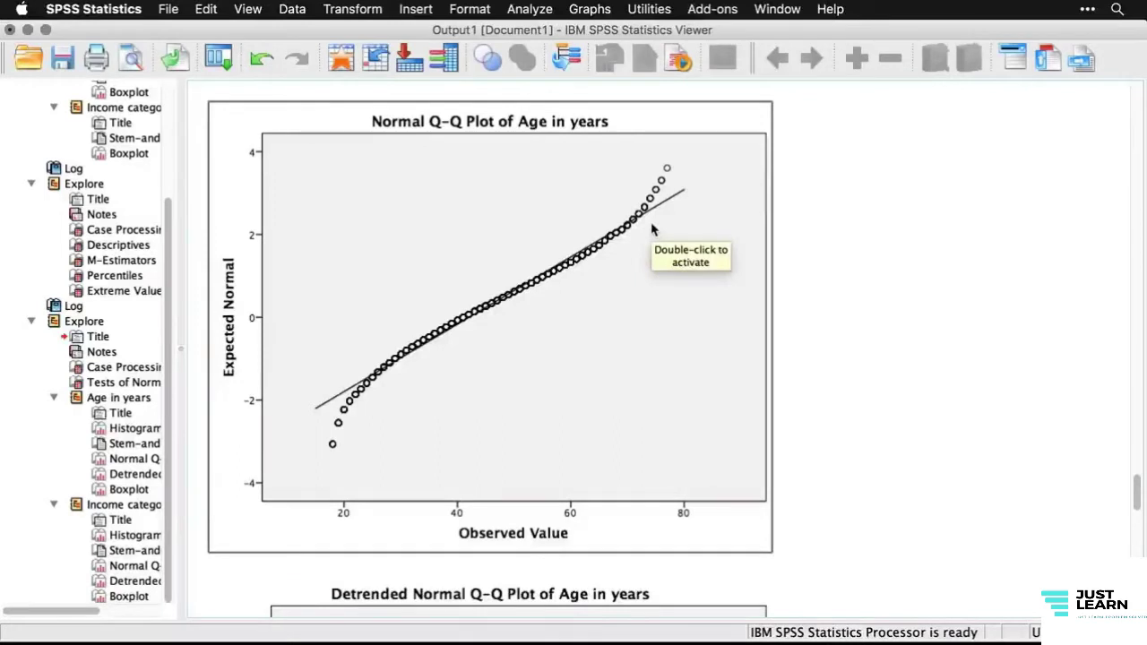
pyautogui.click(798, 309)
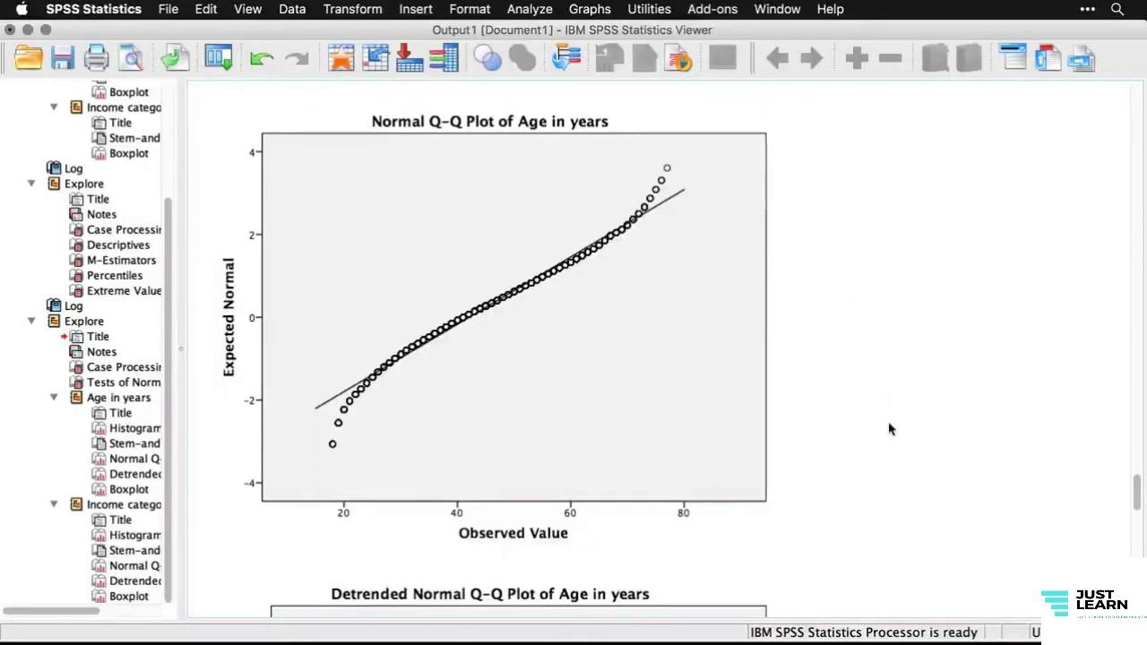
pyautogui.scroll(-8, 890, 430)
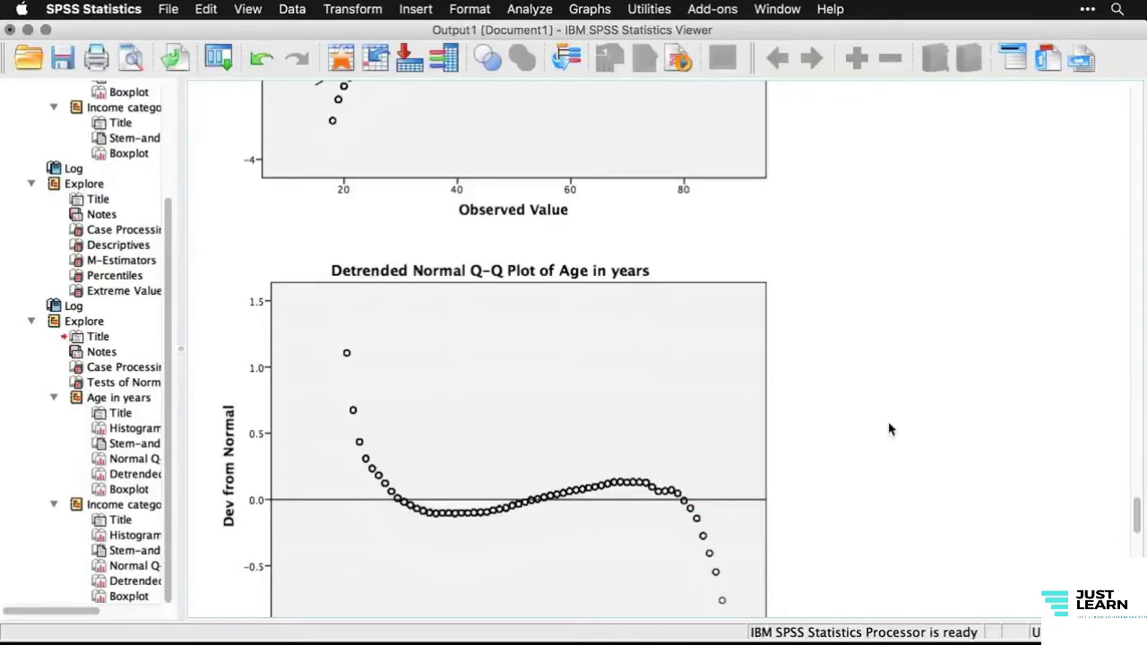
pyautogui.scroll(-10, 889, 429)
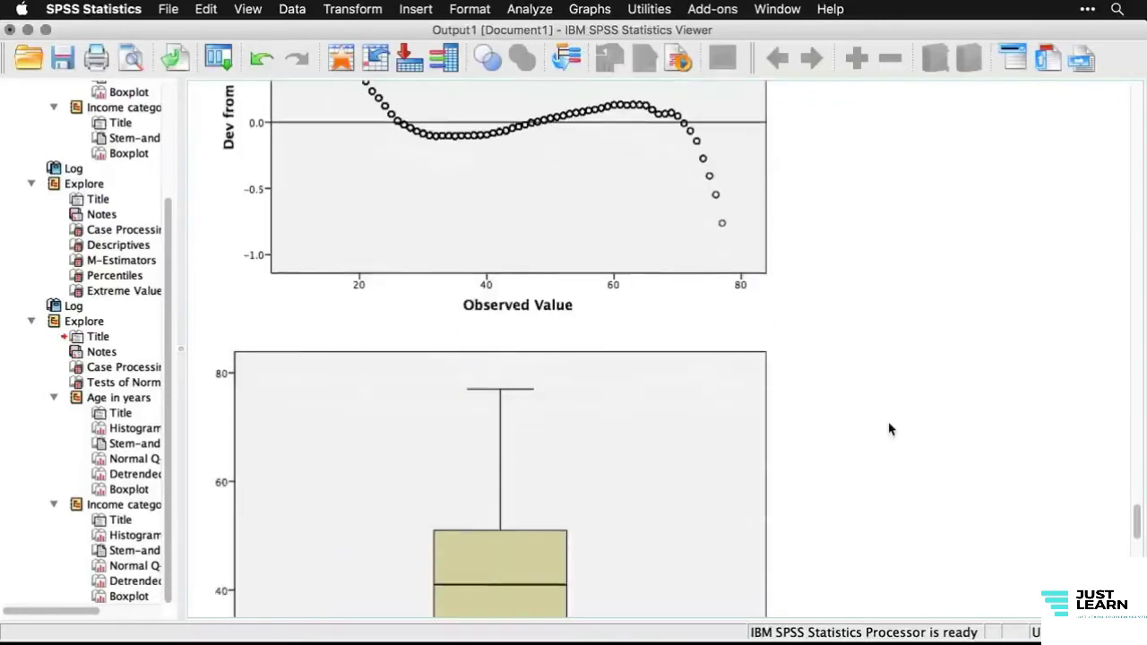
pyautogui.scroll(-5, 889, 430)
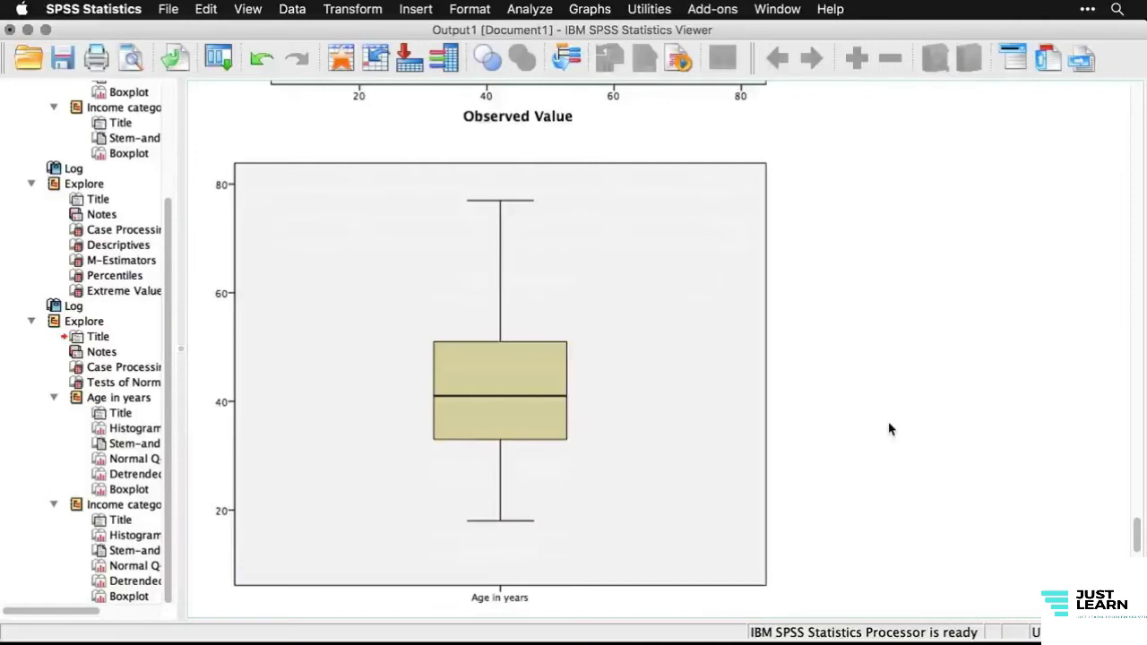
# - Examine the Income category in thousands output, from the histogram and stem-and-leaf plot through the Q-Q plots to the boxplot
pyautogui.scroll(-11, 890, 430)
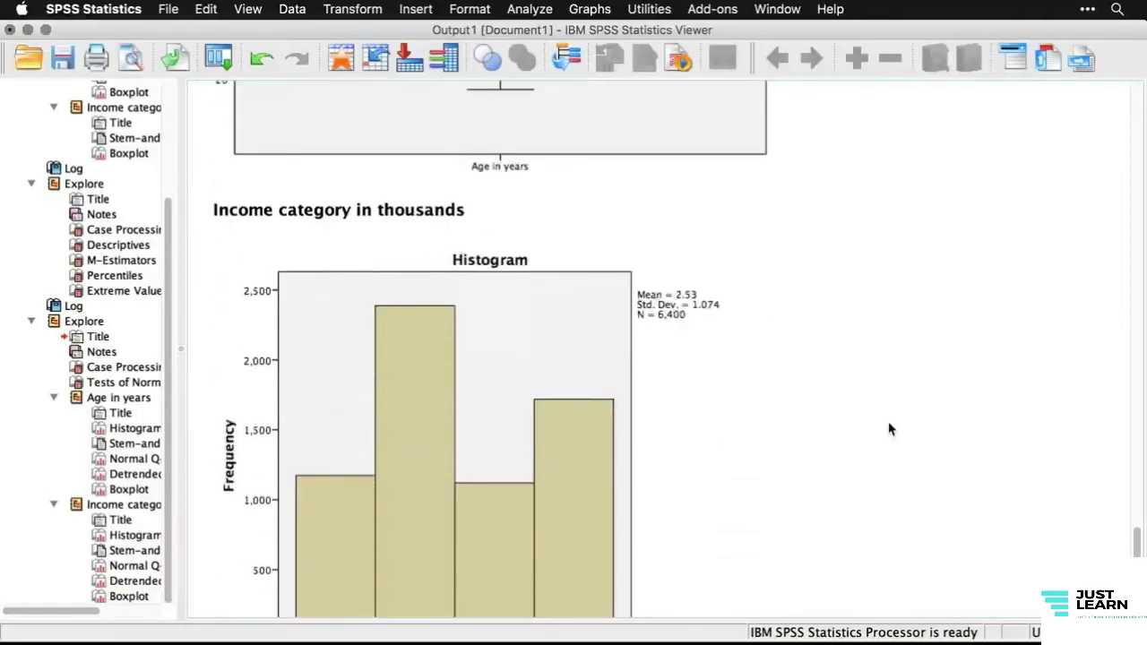
pyautogui.scroll(-9, 890, 429)
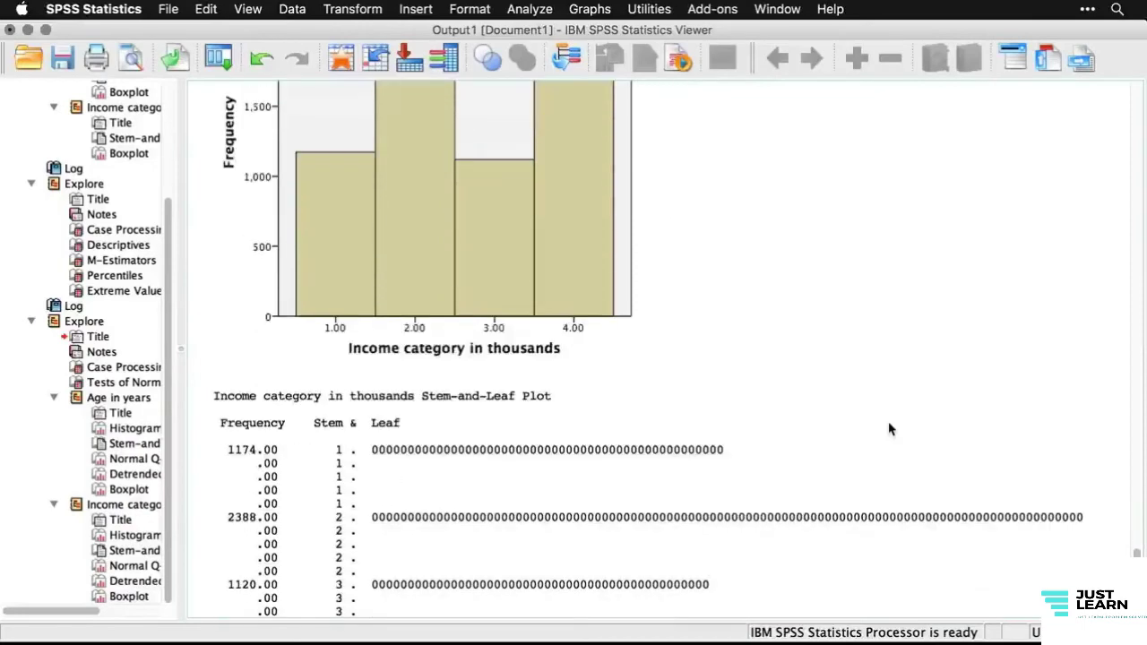
pyautogui.scroll(-13, 889, 429)
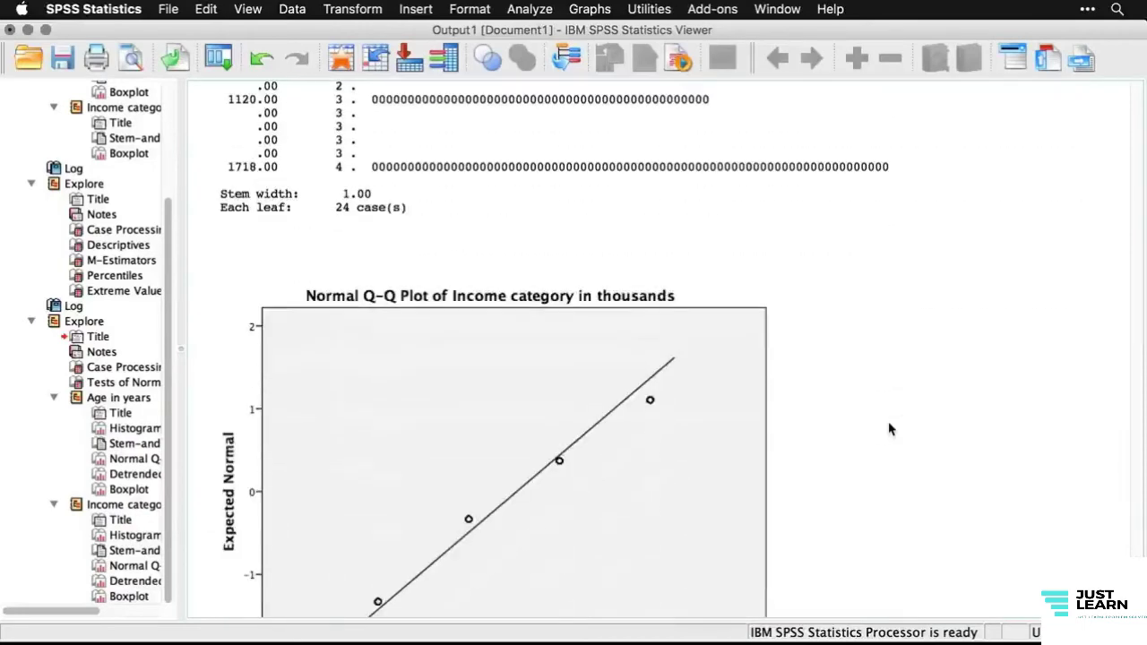
pyautogui.scroll(-2, 890, 429)
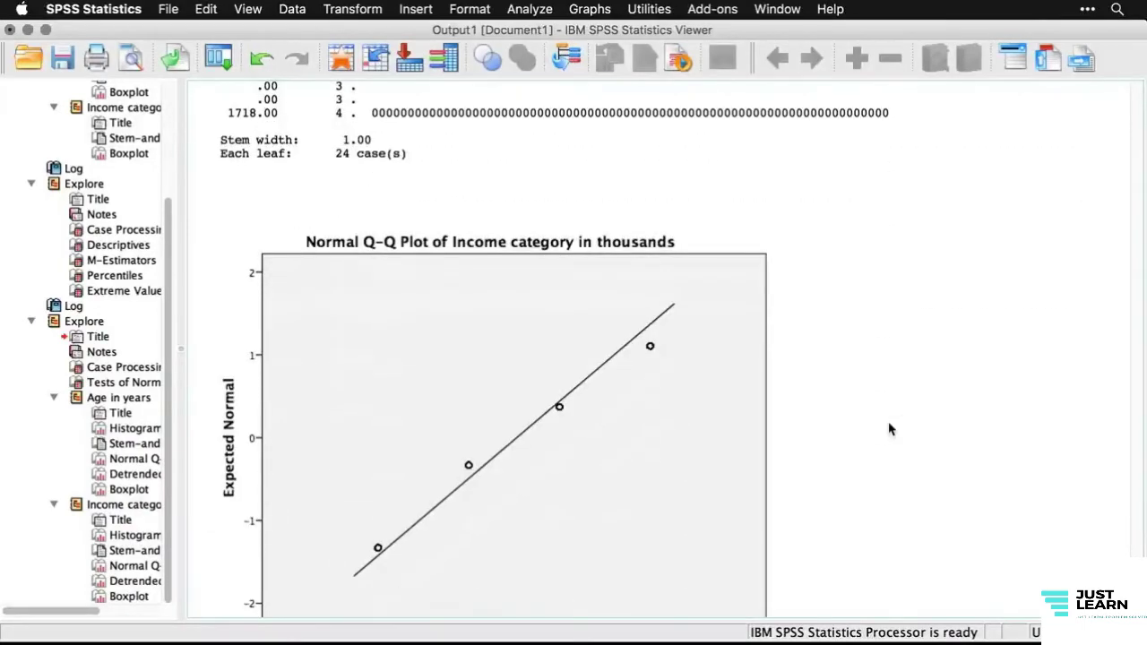
pyautogui.scroll(-1, 890, 429)
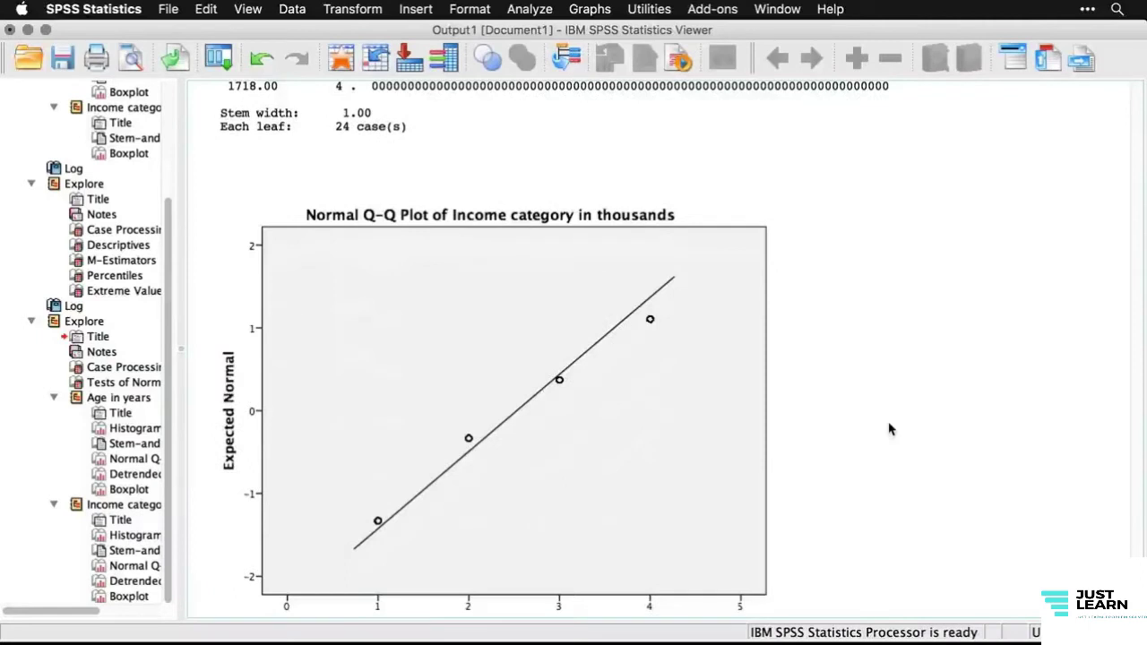
pyautogui.scroll(-7, 890, 429)
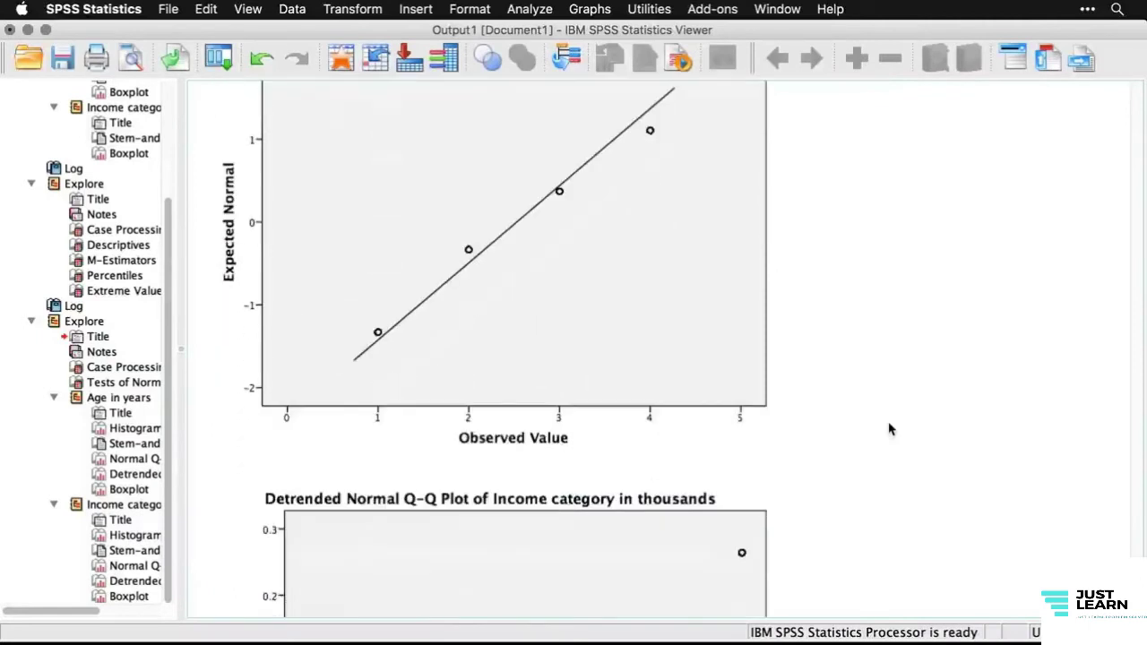
pyautogui.scroll(-12, 889, 429)
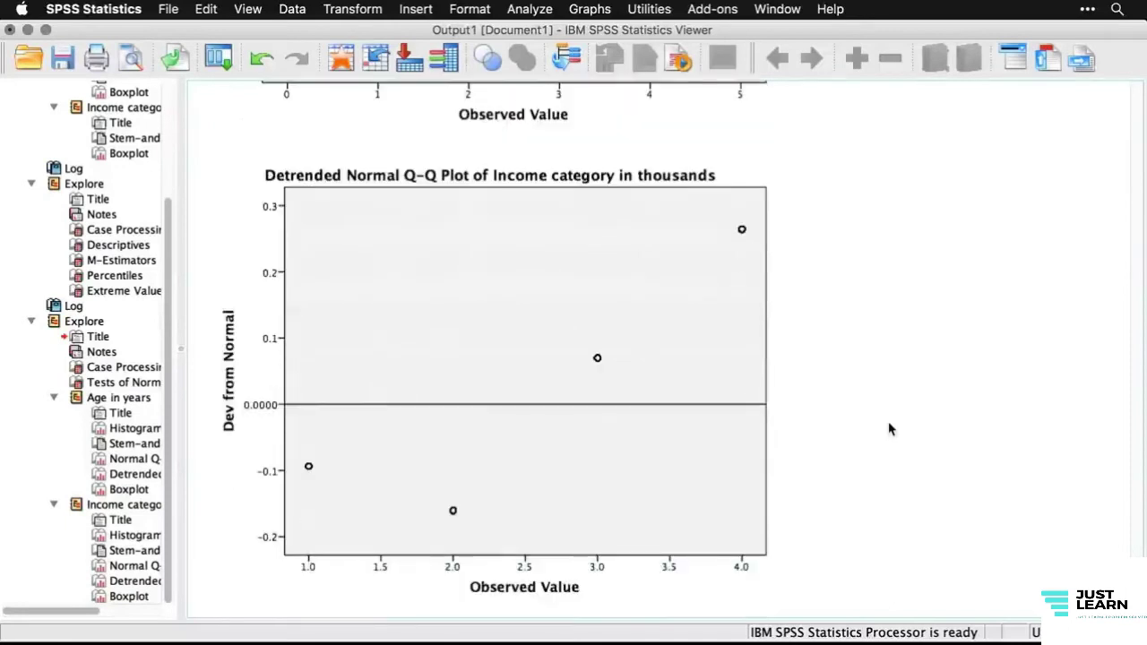
pyautogui.scroll(-17, 890, 429)
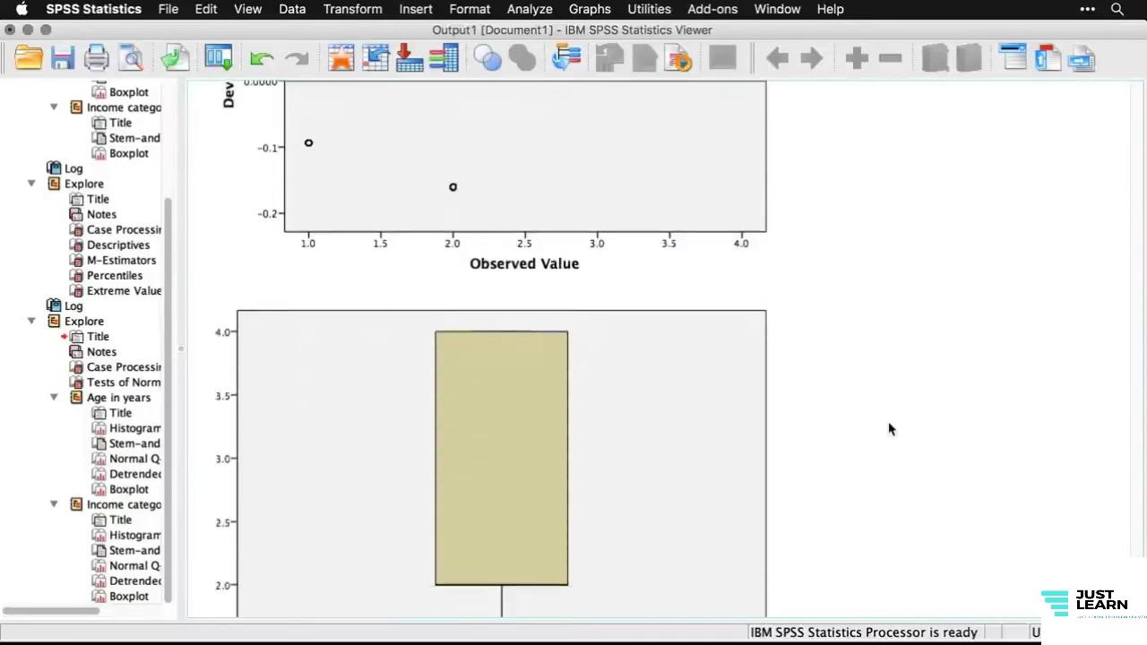
pyautogui.scroll(-2, 890, 429)
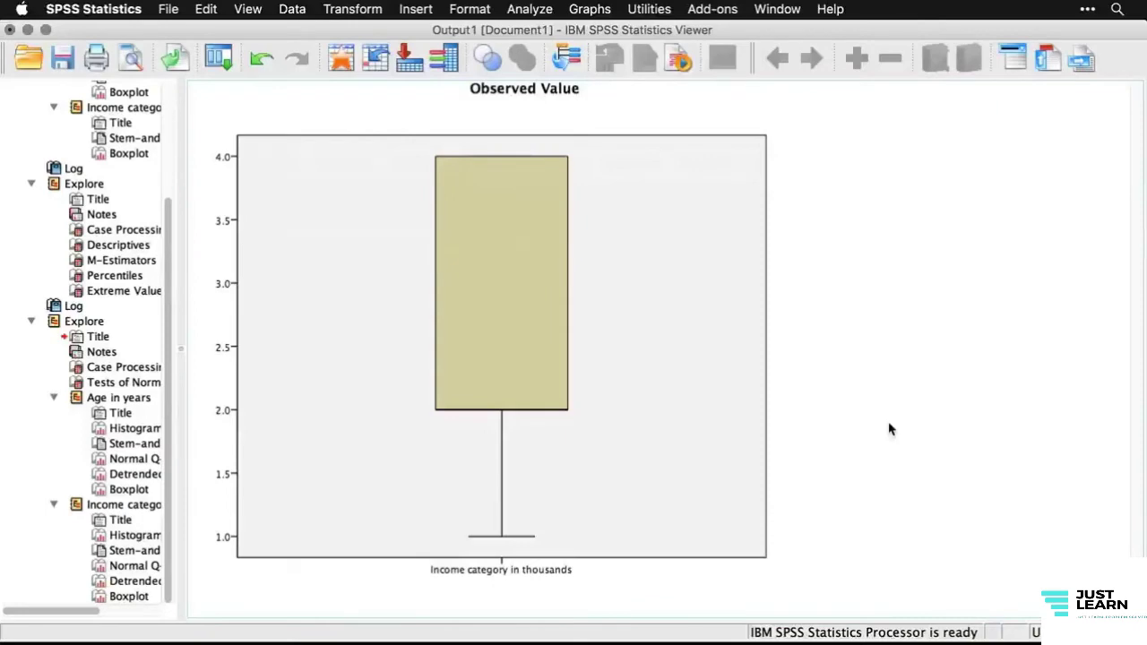
# - Return to the syntax file SPSS01_4_3_Explore.sps, recall the Explore dialog and reset all its settings
pyautogui.press('super+grave')
pyautogui.press('super+grave')
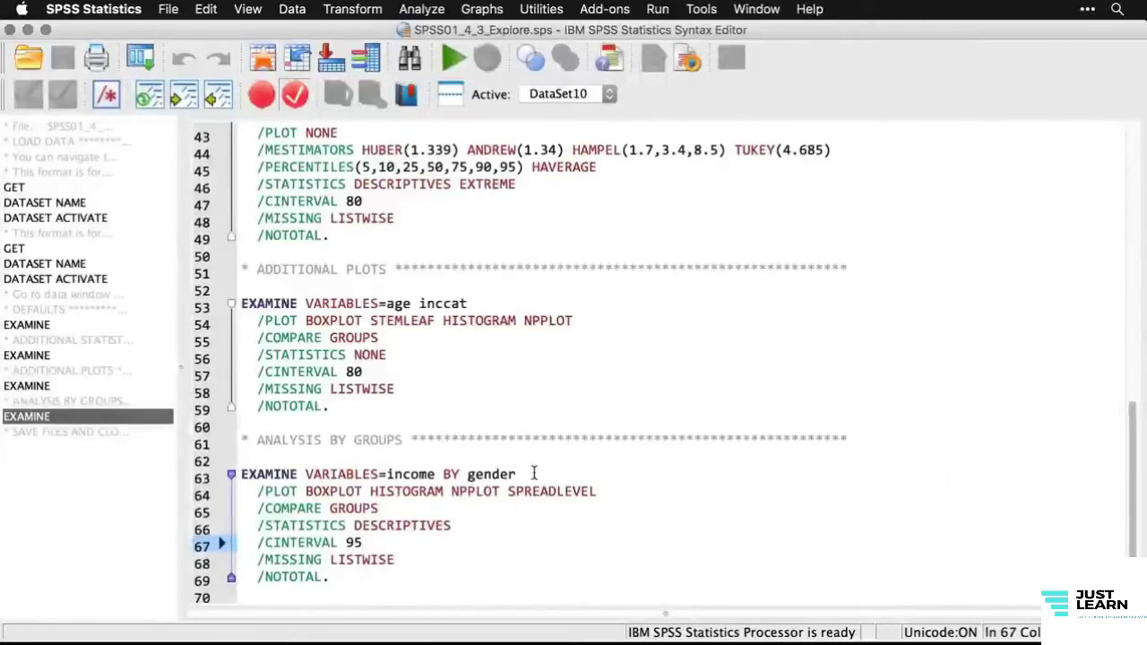
pyautogui.click(142, 58)
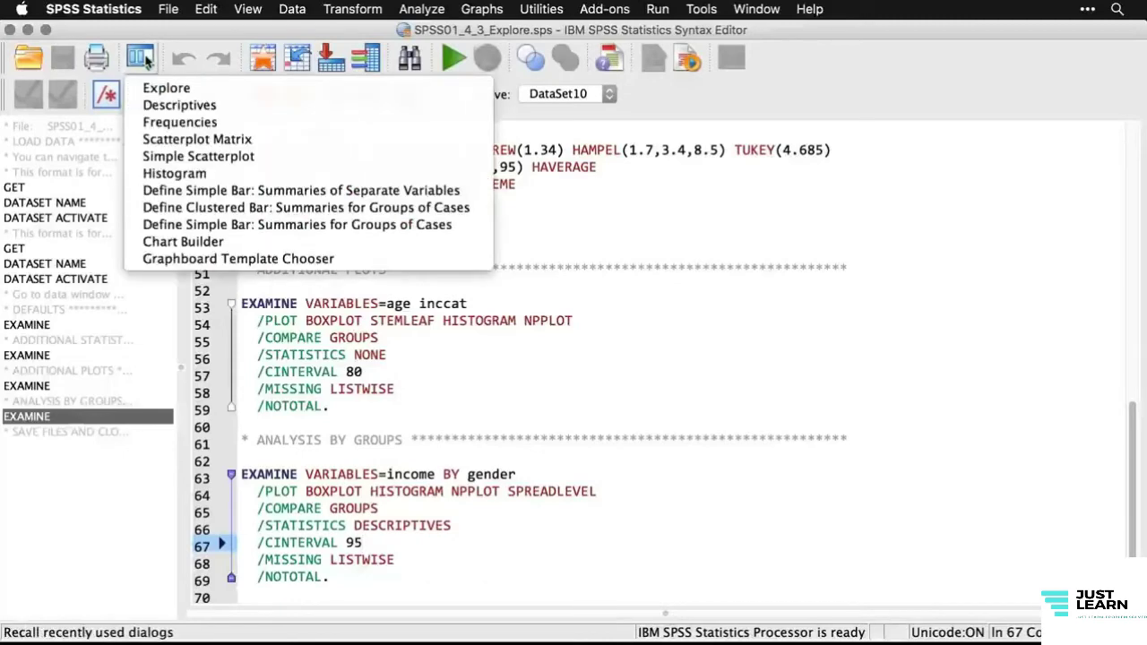
pyautogui.click(165, 88)
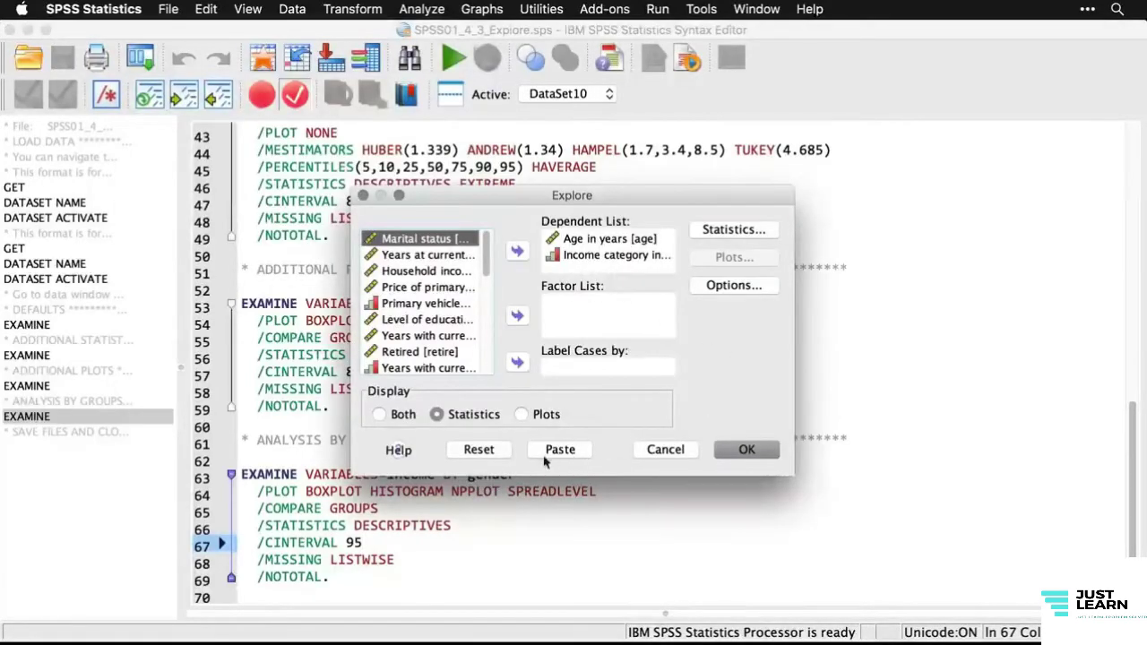
pyautogui.click(481, 449)
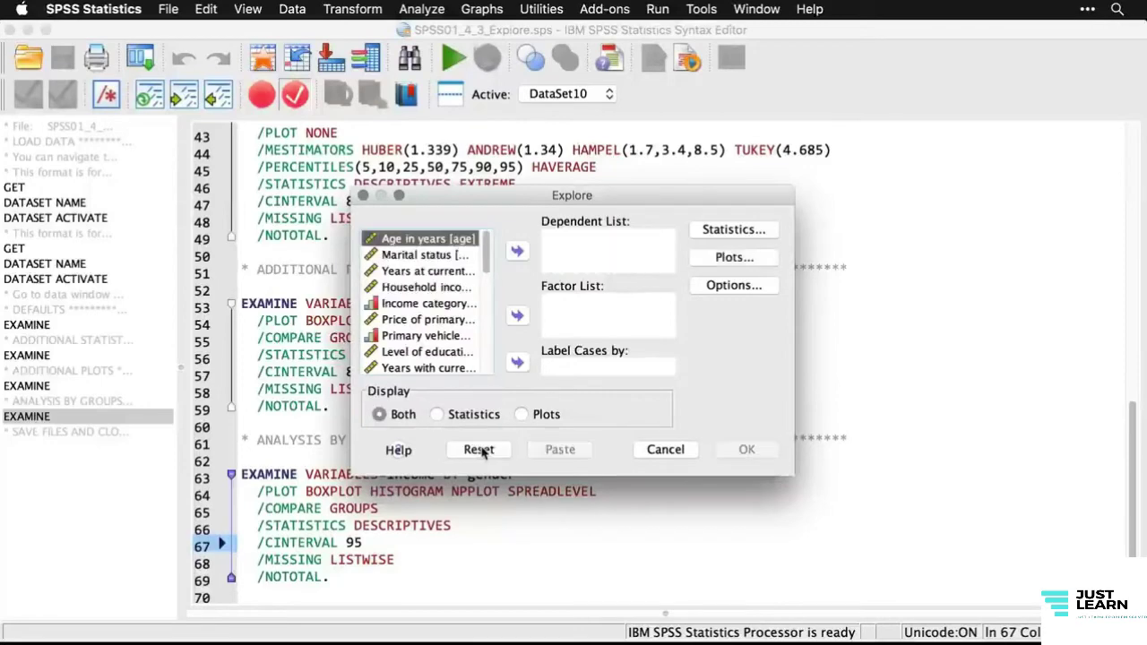
# - Assign Household income as the dependent variable and Gender as the factor in the Explore analysis
pyautogui.click(439, 288)
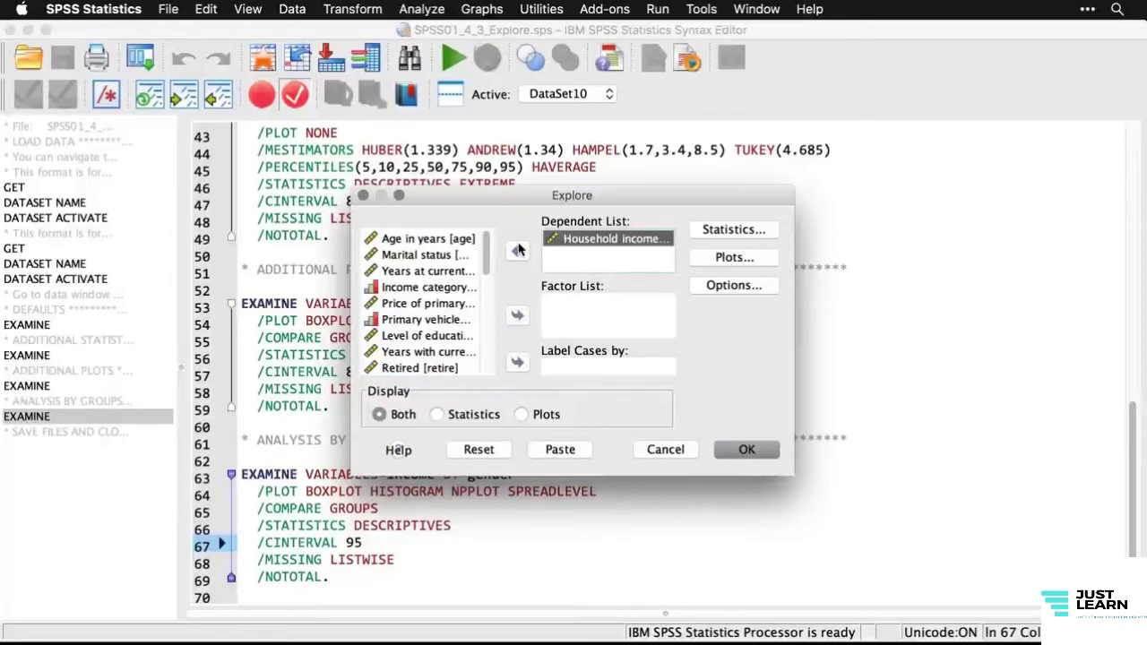
pyautogui.click(482, 334)
pyautogui.click(400, 289)
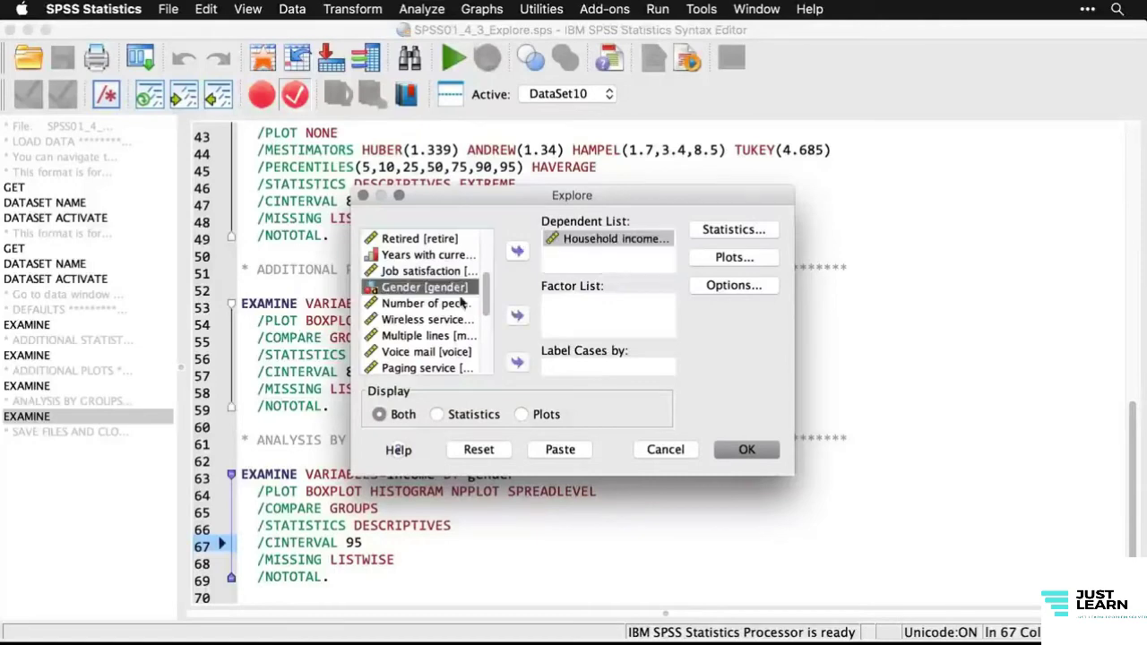
pyautogui.click(517, 317)
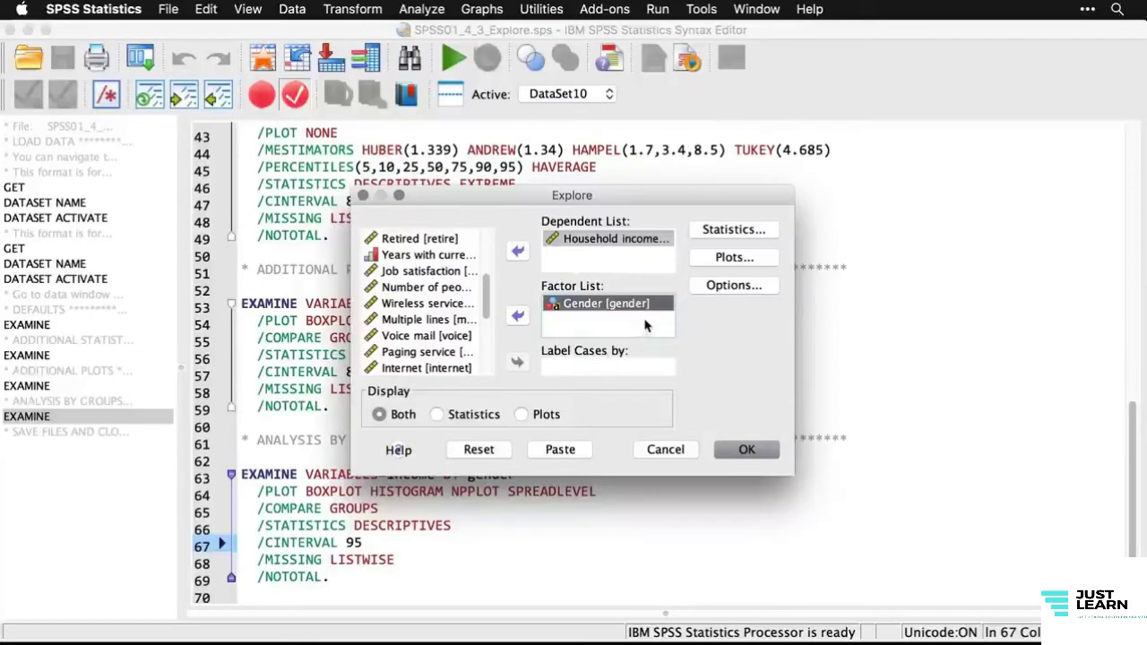
# - Display plots only, with histogram instead of stem-and-leaf, normality plots with tests and Power estimation for spread vs level, and run the analysis
pyautogui.click(521, 414)
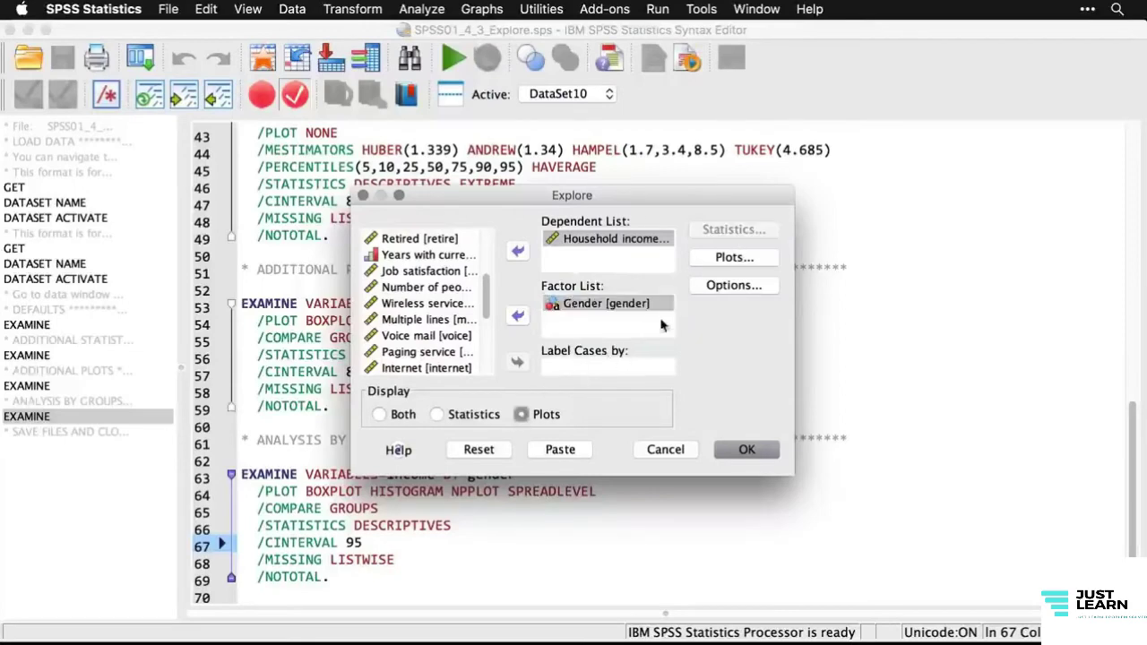
pyautogui.click(737, 258)
pyautogui.click(617, 231)
pyautogui.click(617, 253)
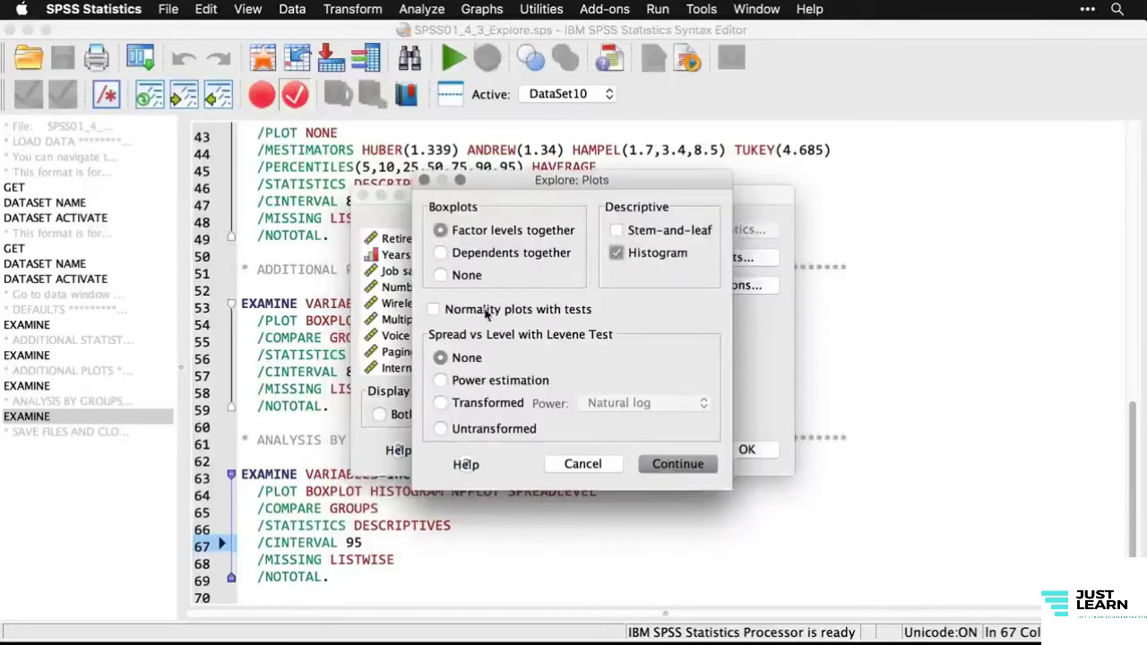
pyautogui.click(433, 310)
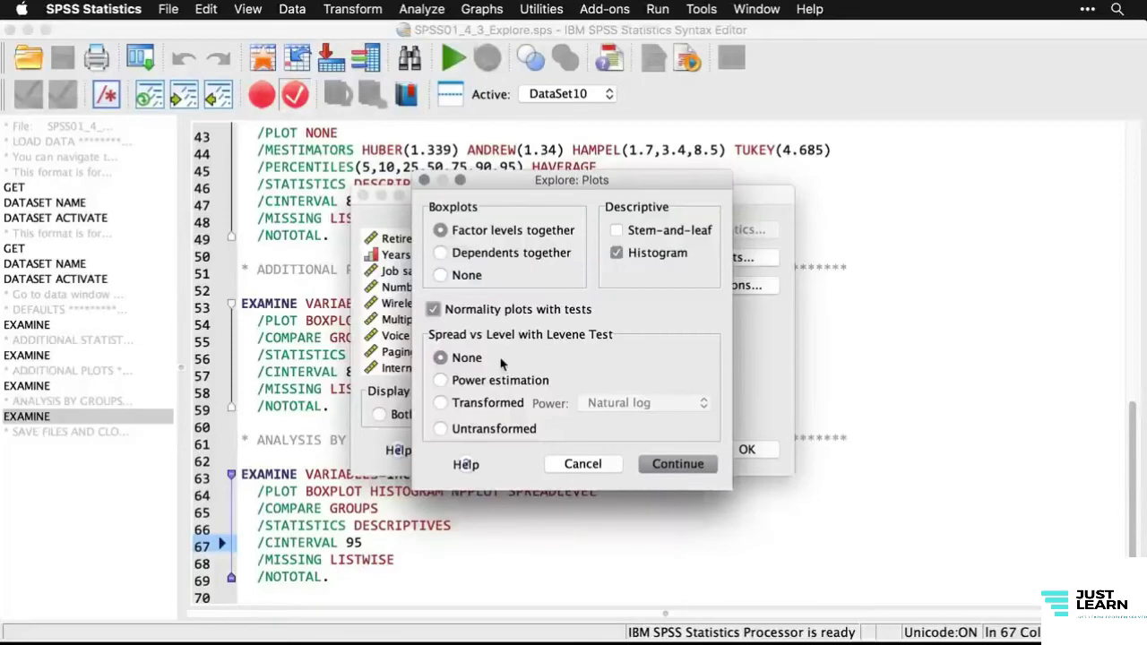
pyautogui.click(440, 380)
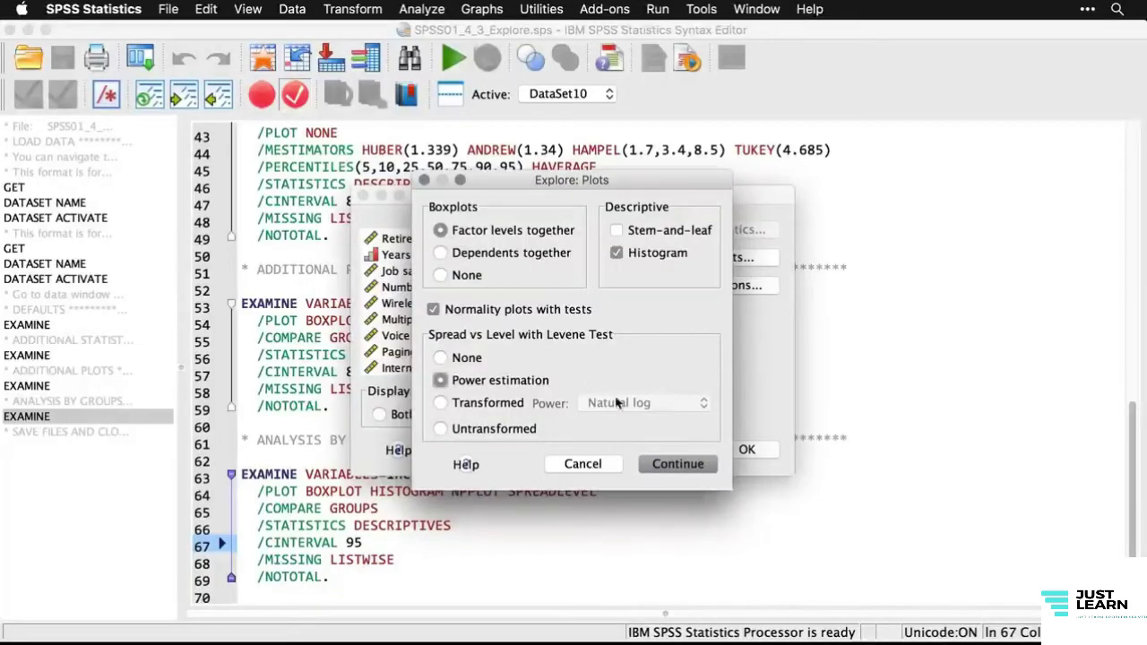
pyautogui.click(677, 466)
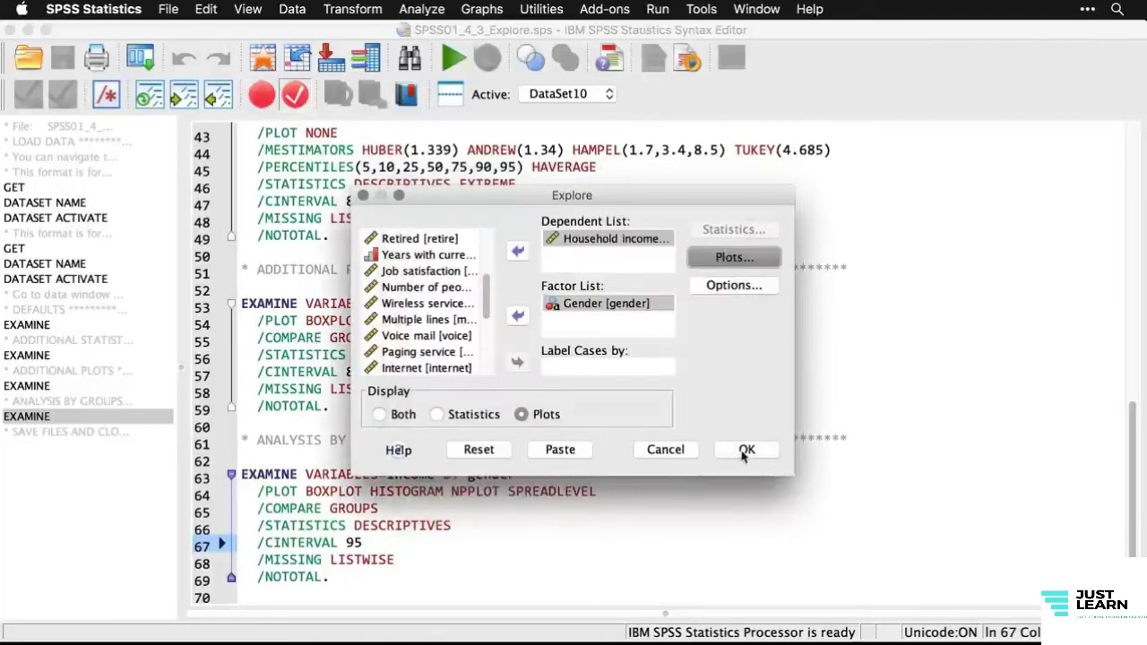
pyautogui.click(751, 451)
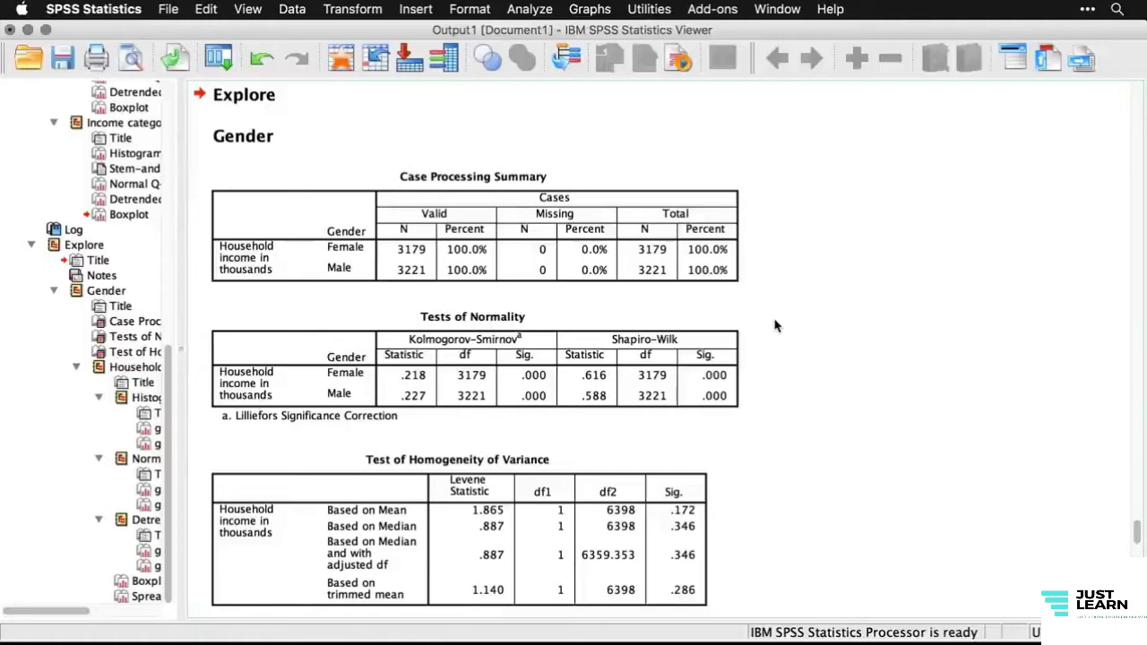
# - Examine the Tests of Normality and Test of Homogeneity of Variance tables for household income by gender
pyautogui.click(721, 360)
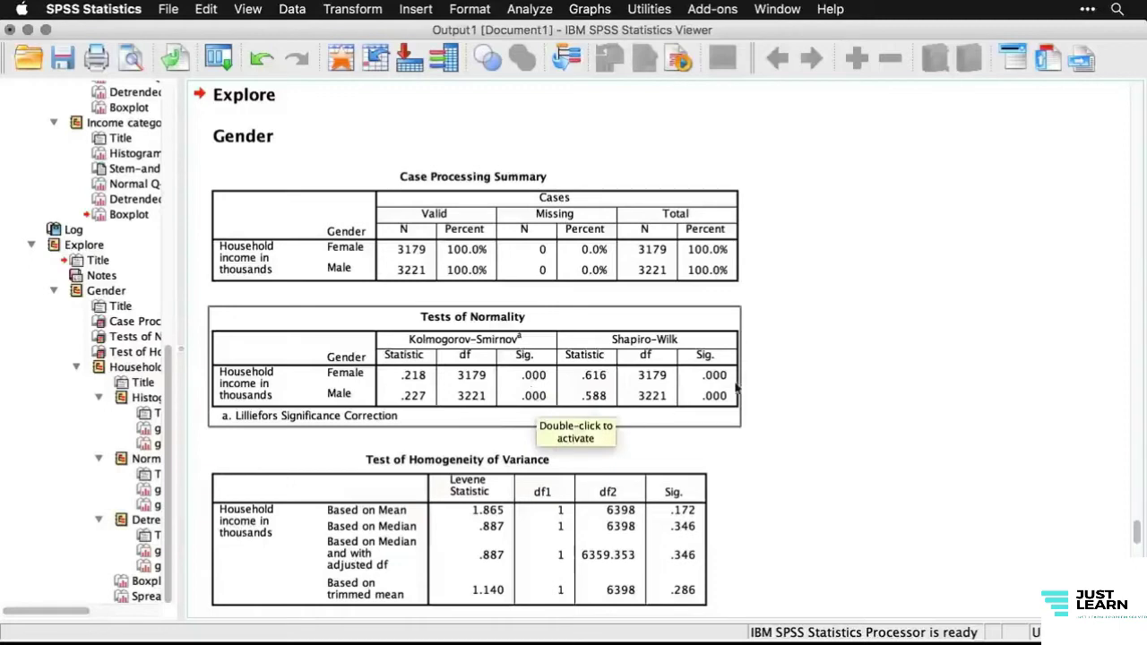
pyautogui.click(796, 423)
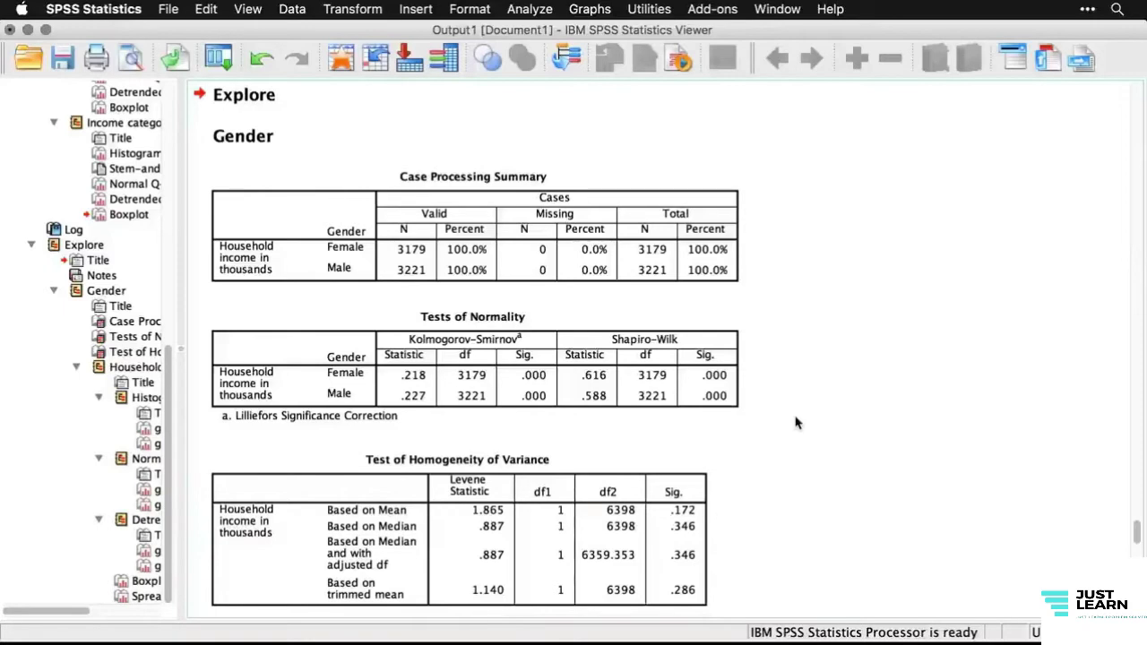
pyautogui.scroll(-2, 796, 423)
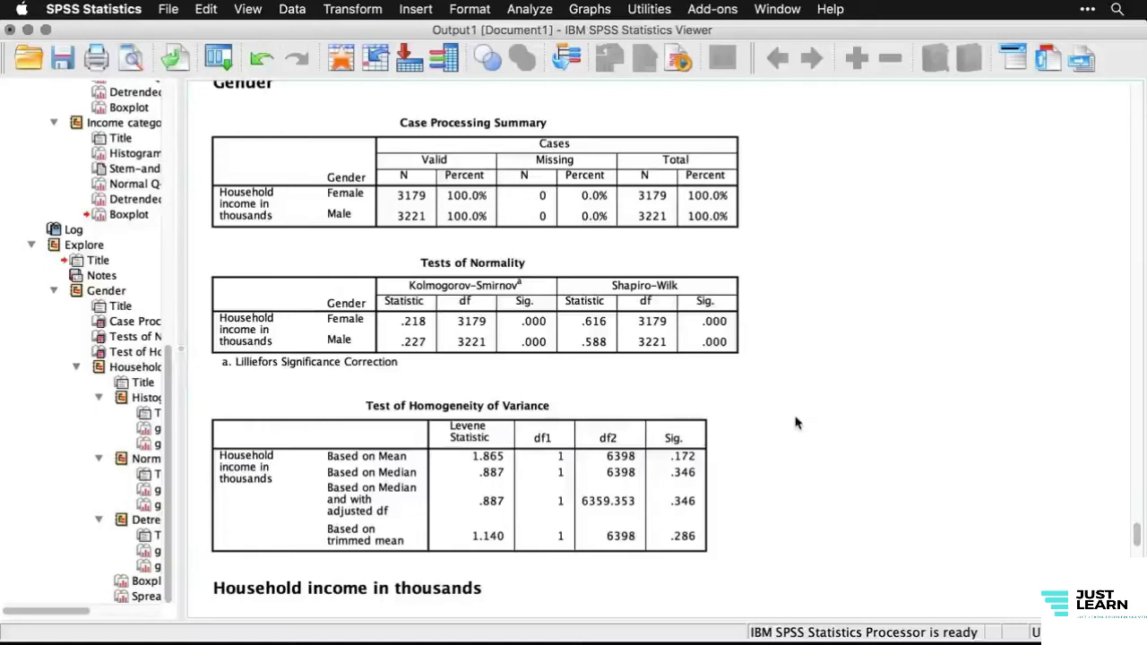
pyautogui.click(624, 467)
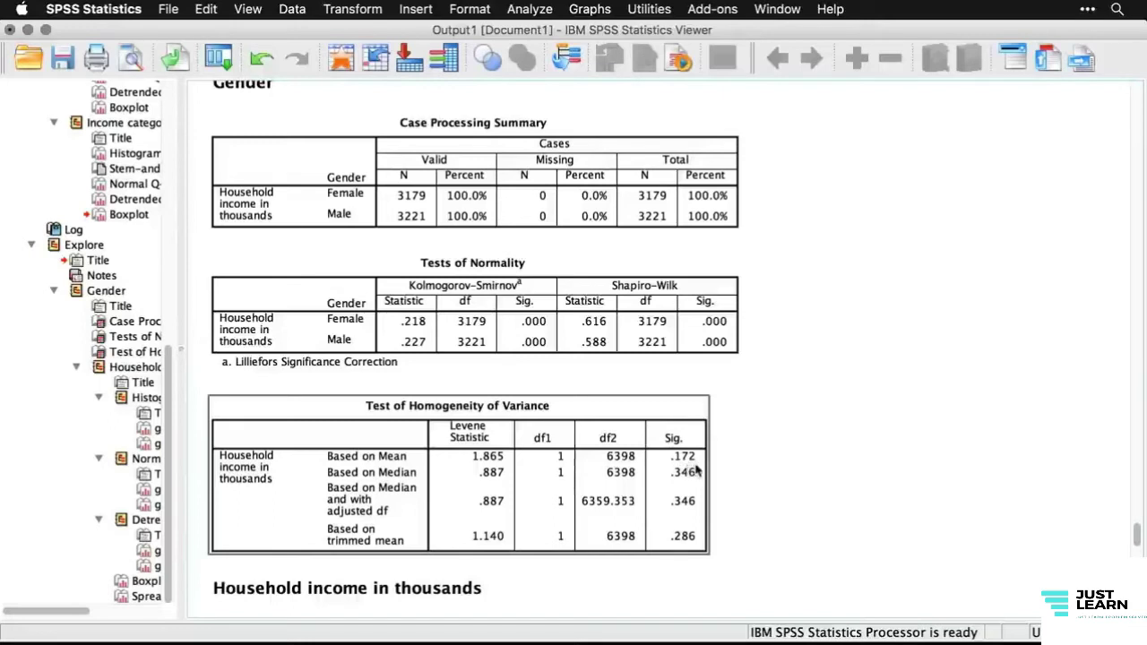
pyautogui.click(757, 555)
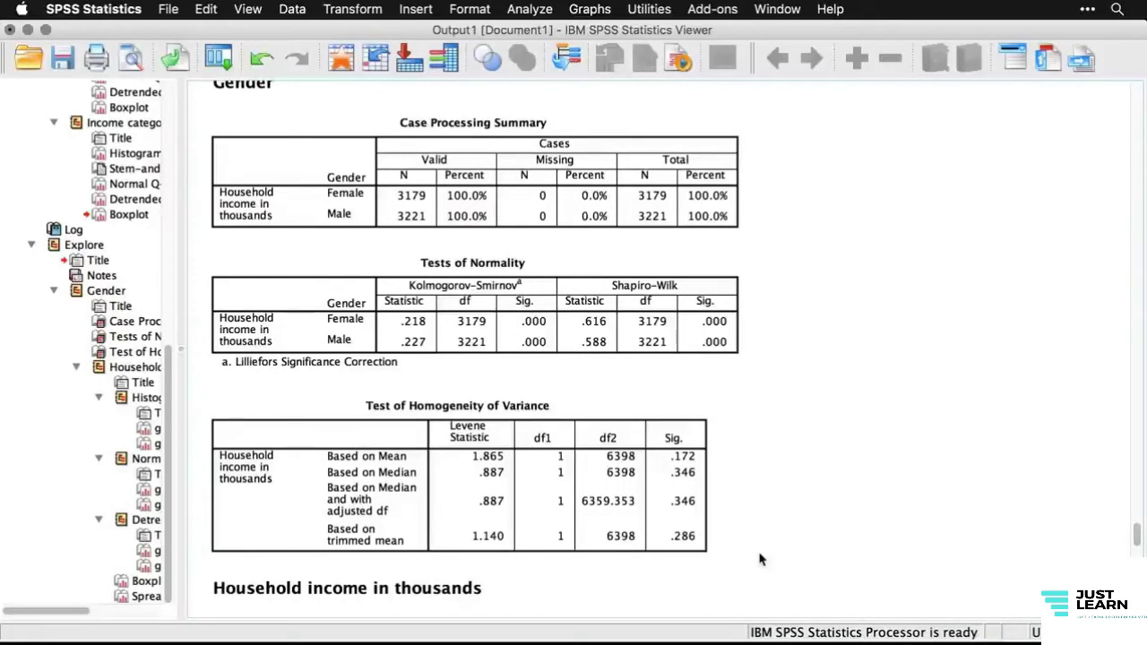
# - Examine the household income histograms for females and males
pyautogui.scroll(-5, 759, 559)
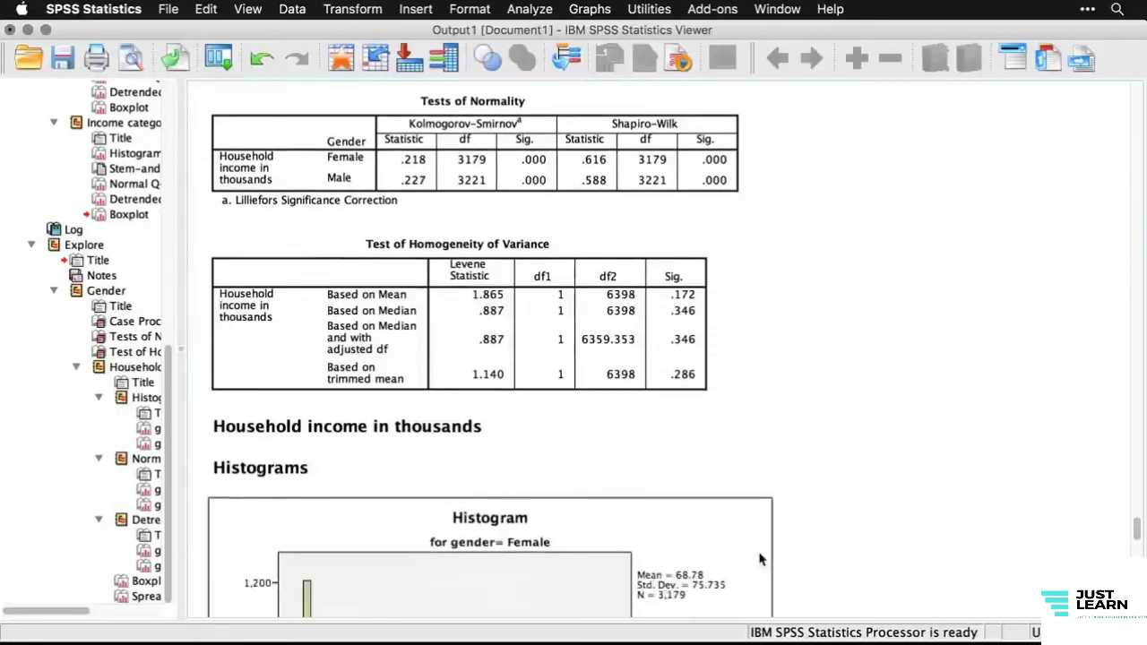
pyautogui.scroll(-2, 759, 559)
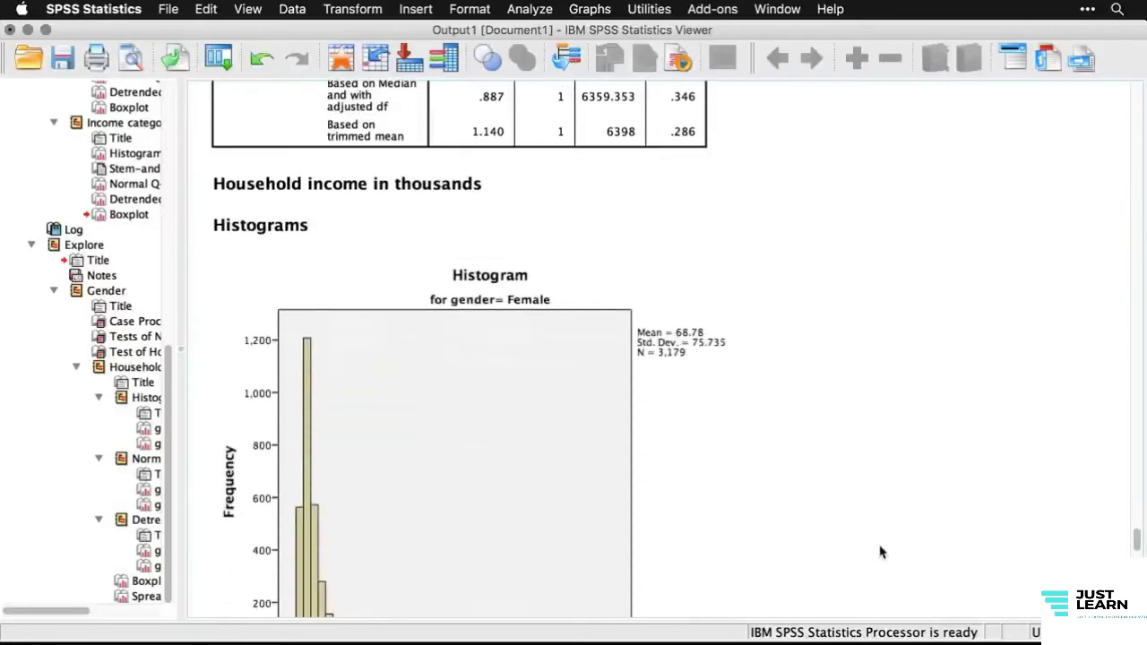
pyautogui.scroll(-3, 878, 549)
pyautogui.scroll(-1, 880, 552)
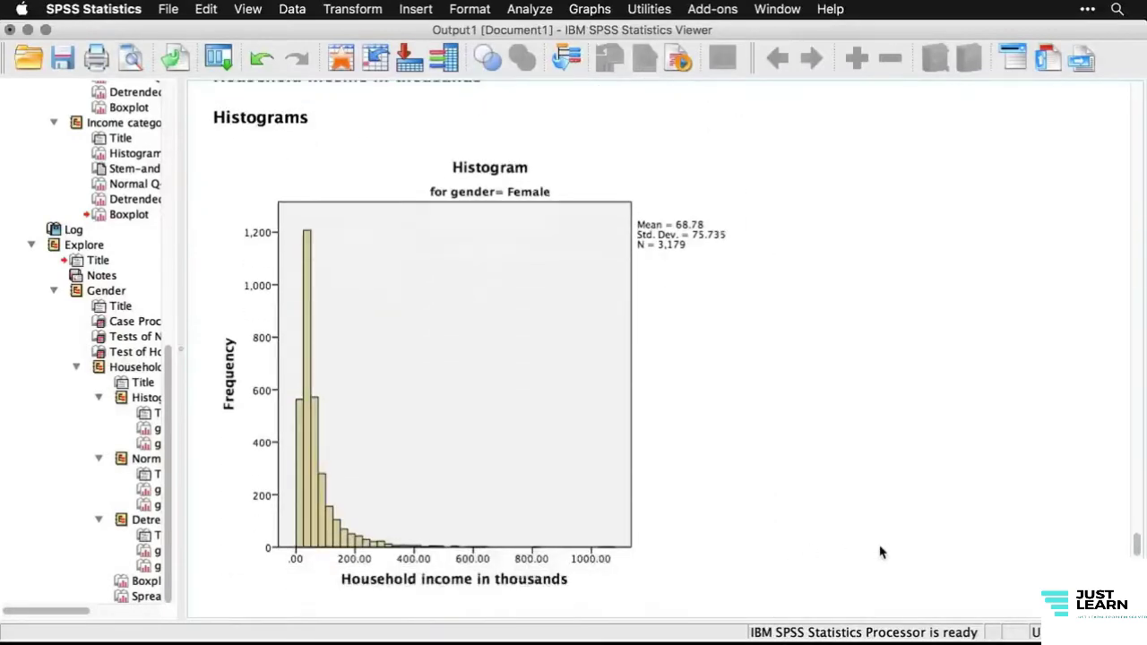
pyautogui.scroll(-8, 880, 552)
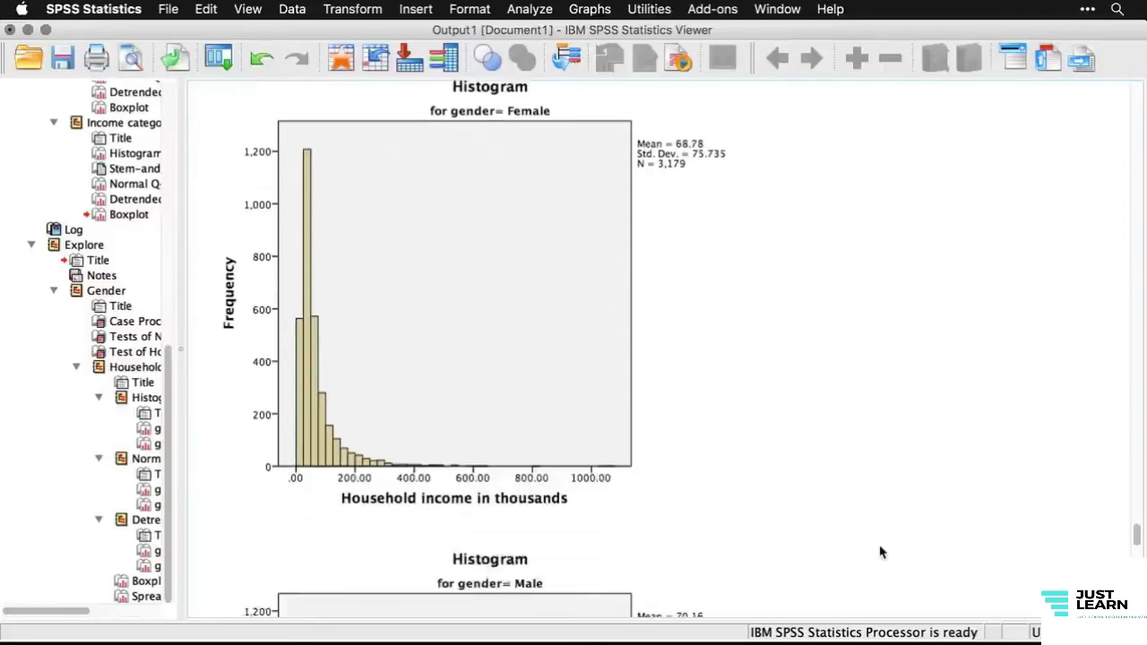
pyautogui.scroll(-1, 880, 552)
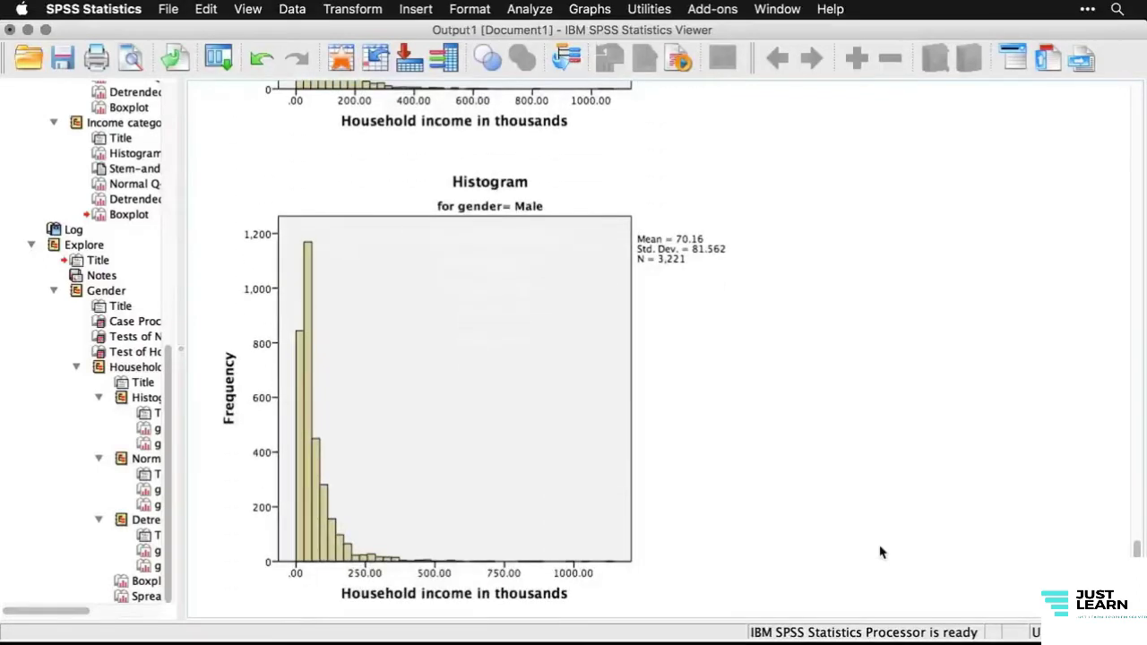
# - Examine the normal and detrended normal Q-Q plots of household income for females and males
pyautogui.scroll(-10, 880, 552)
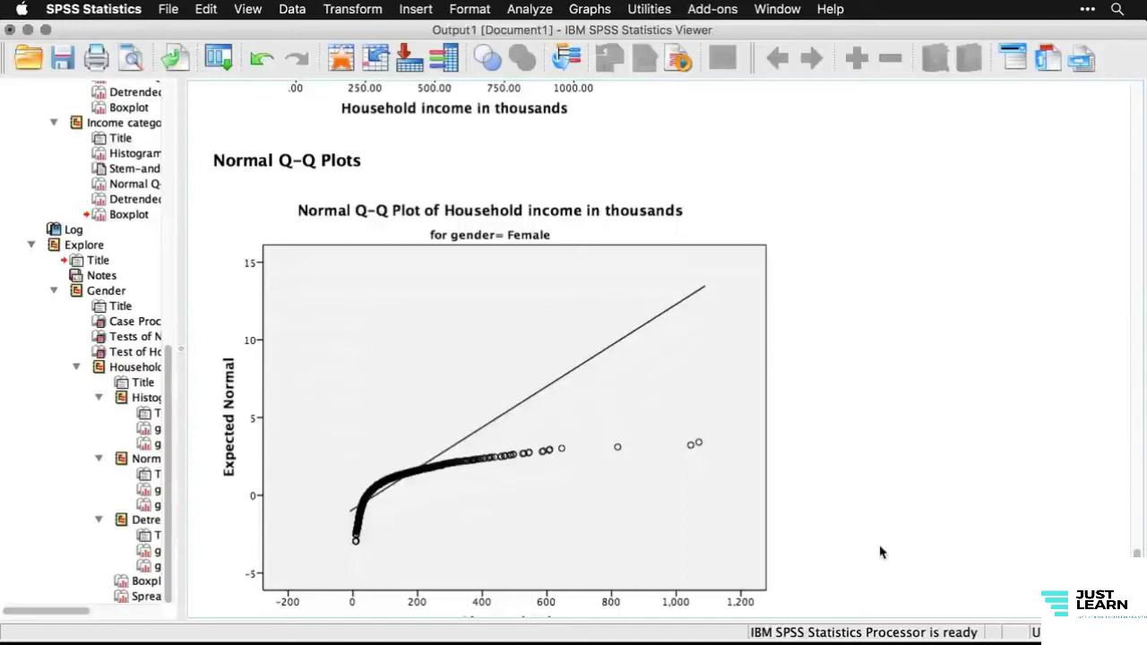
pyautogui.click(659, 558)
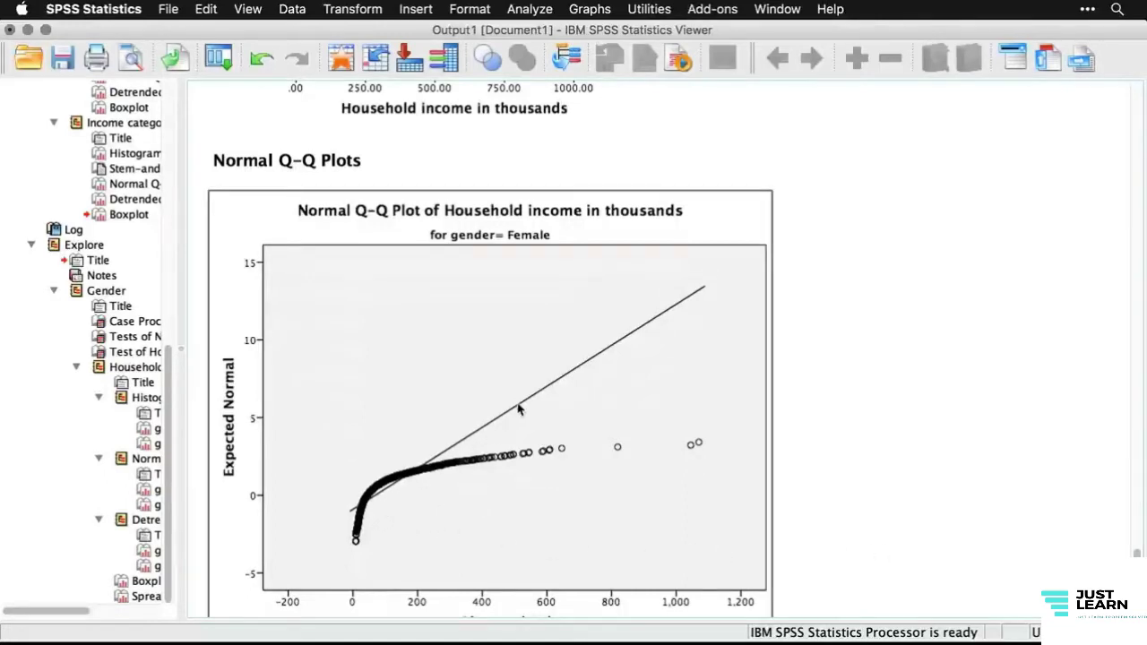
pyautogui.click(838, 493)
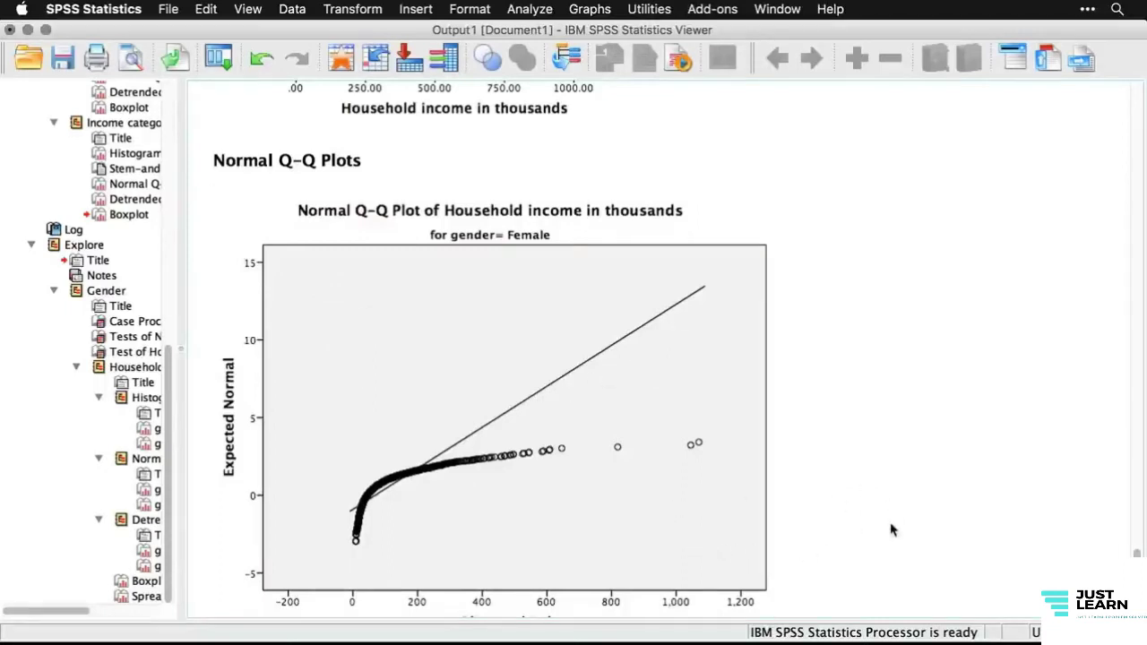
pyautogui.scroll(-10, 892, 529)
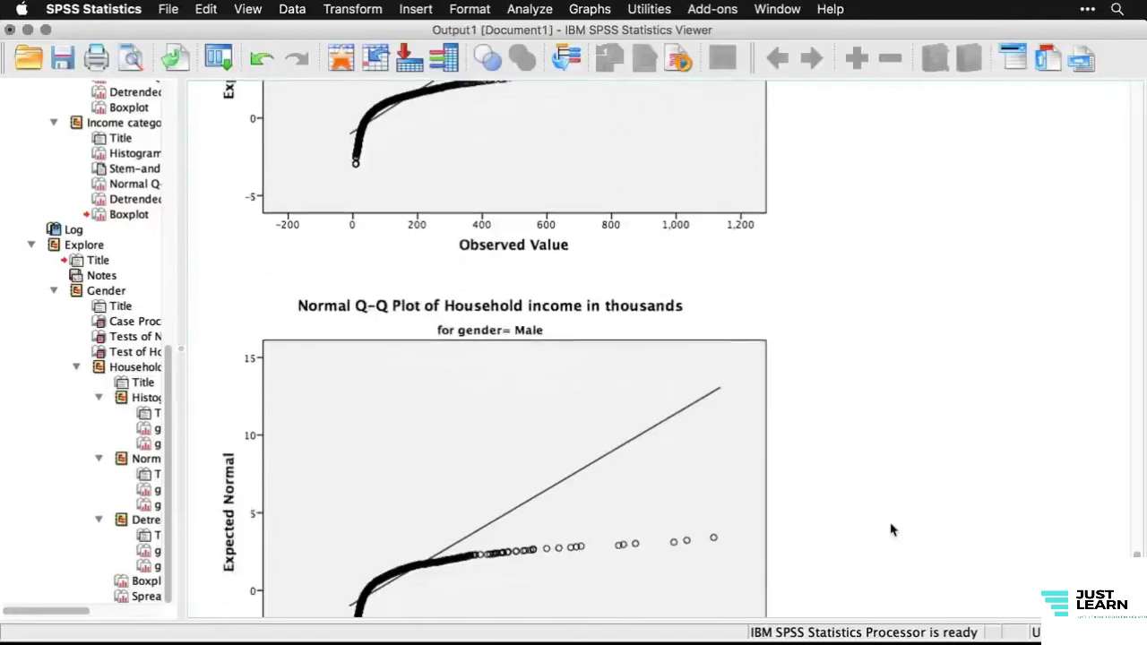
pyautogui.scroll(-10, 891, 529)
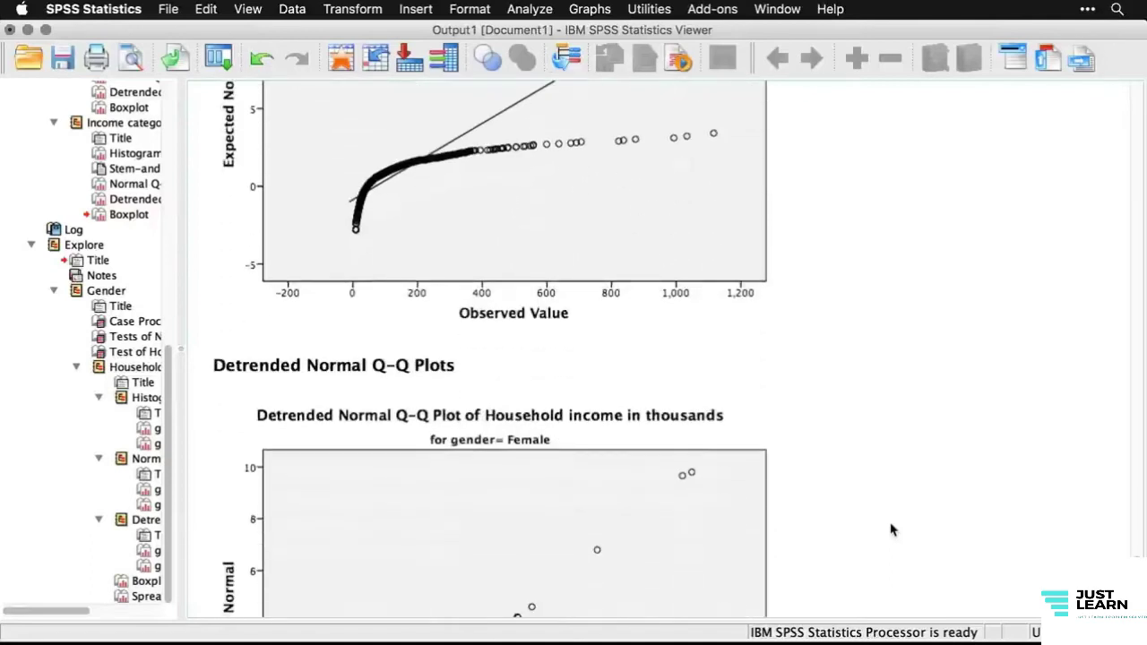
pyautogui.scroll(-6, 892, 529)
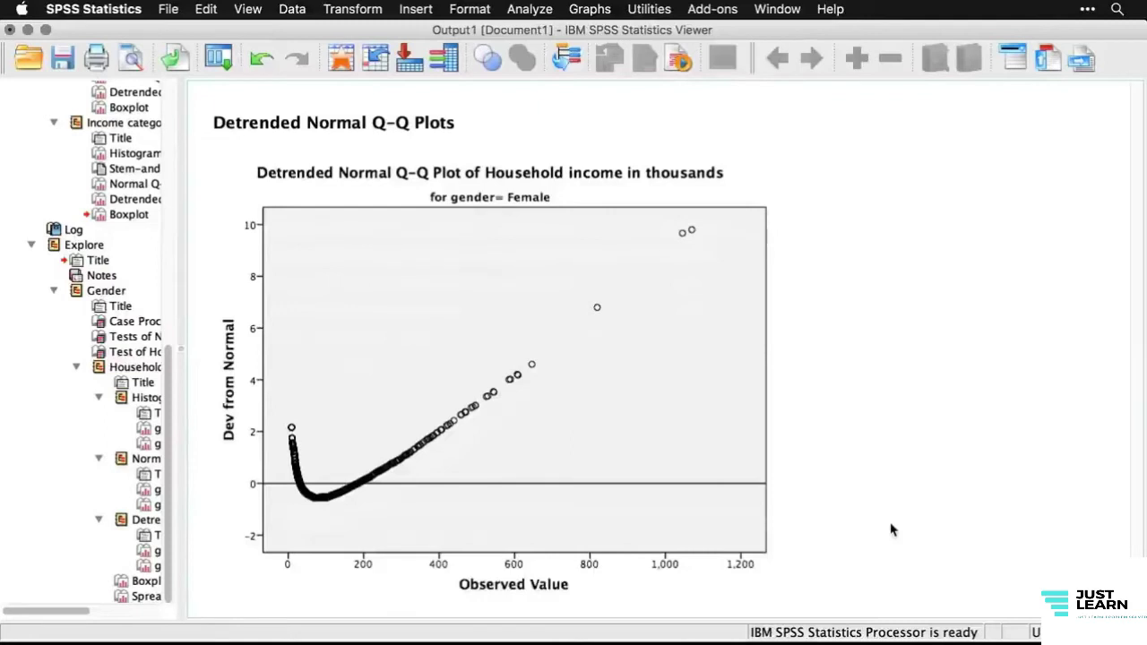
pyautogui.scroll(-10, 892, 530)
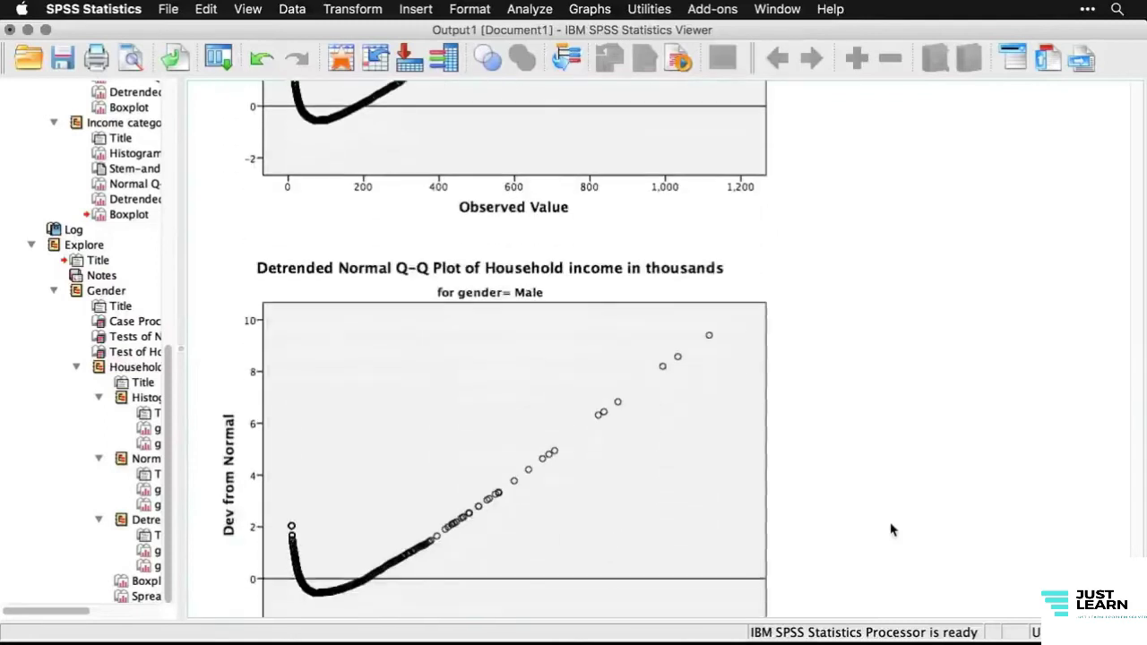
# - Open the household income by gender boxplot for editing, hide the outliers' case-number labels and close the Chart Editor
pyautogui.scroll(-11, 892, 530)
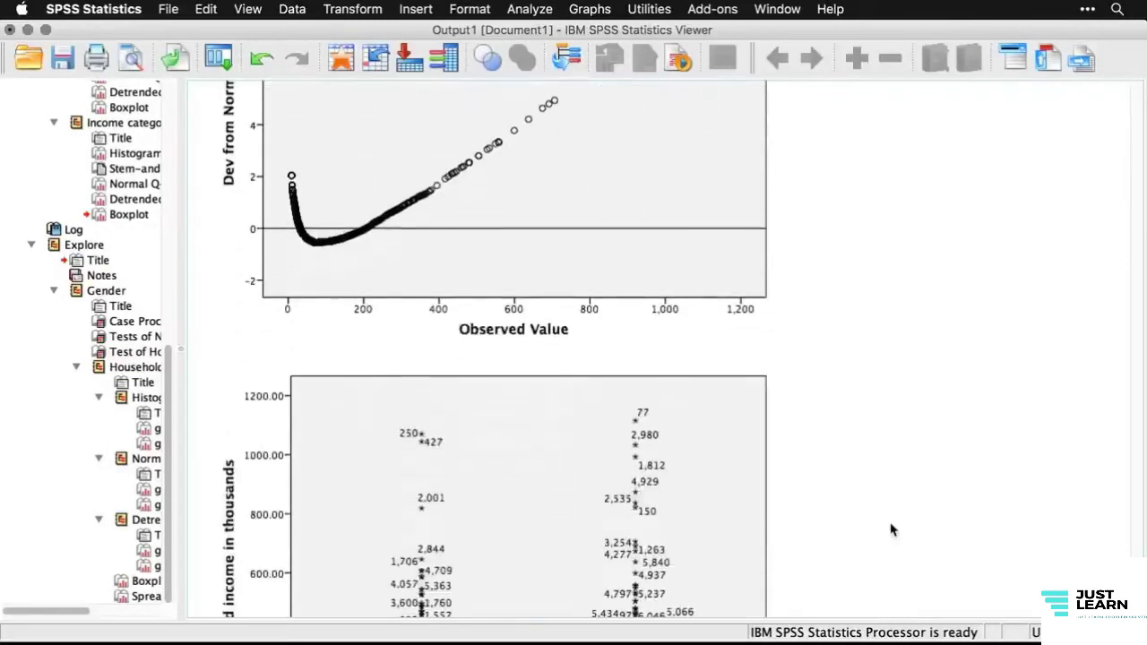
pyautogui.scroll(-4, 892, 529)
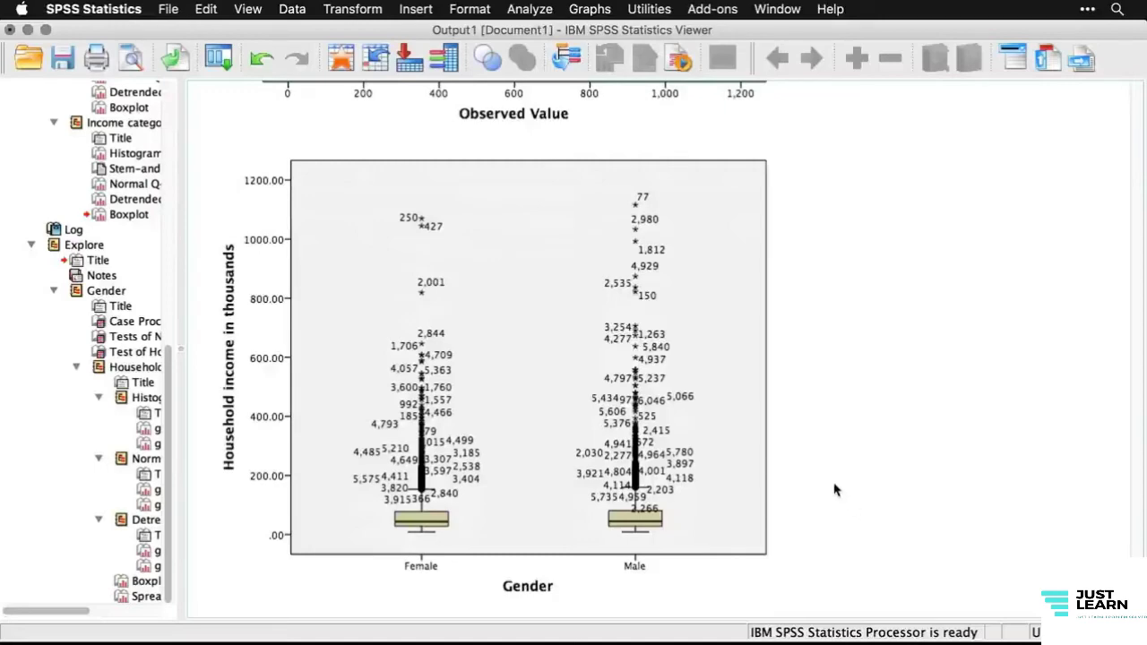
pyautogui.click(614, 408)
pyautogui.doubleClick(615, 408)
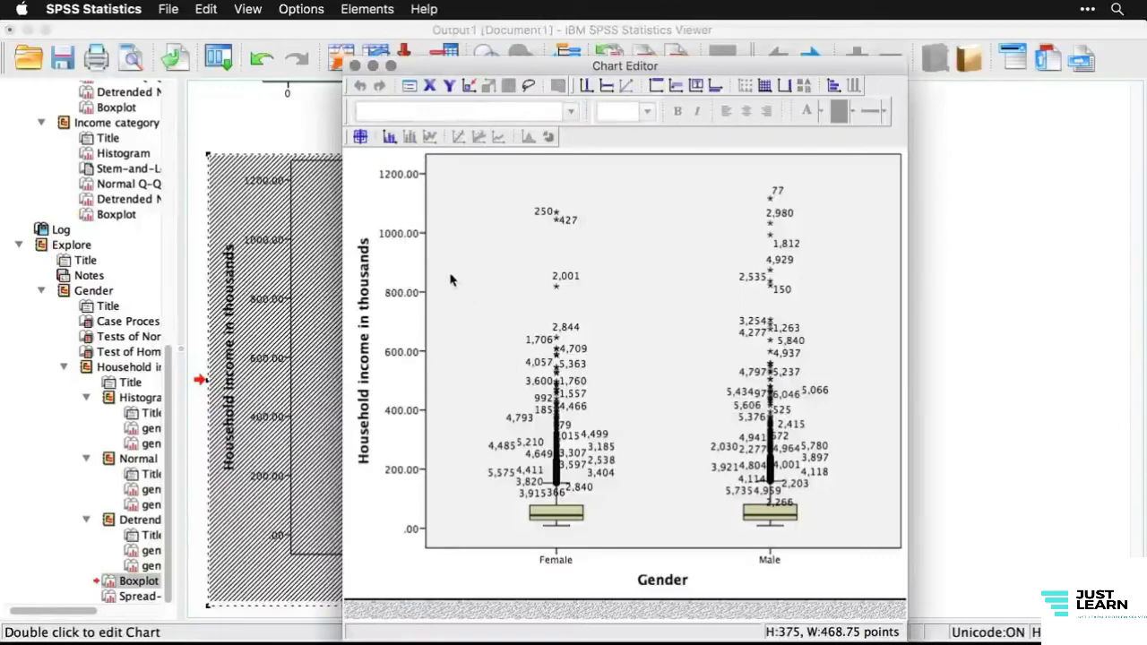
pyautogui.click(389, 138)
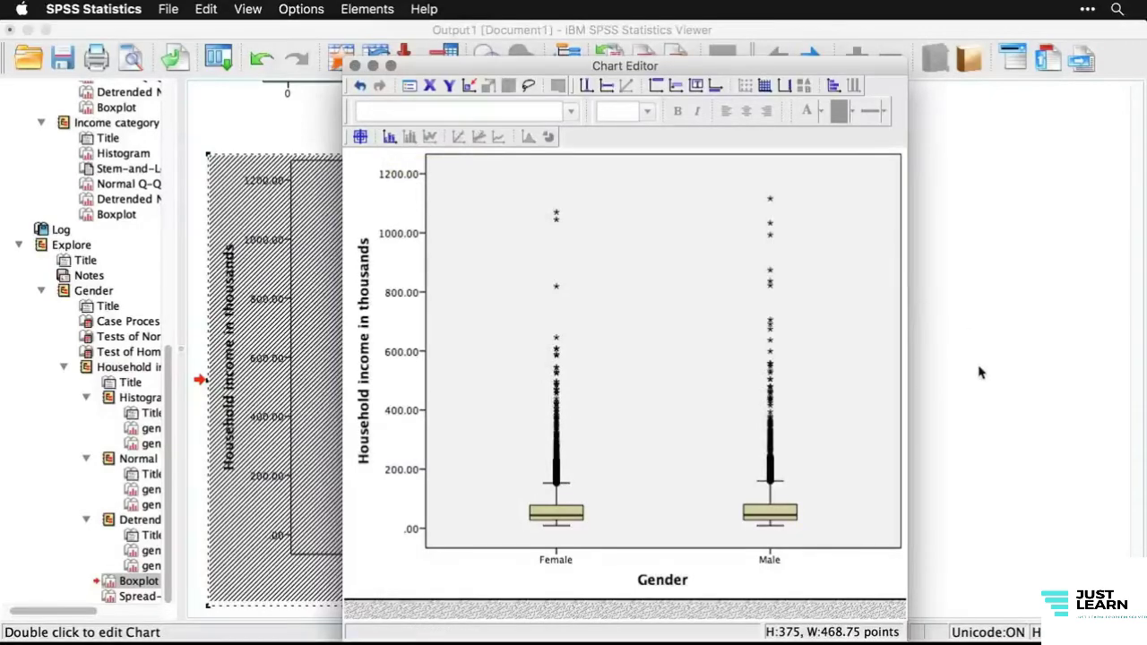
pyautogui.press('super+w')
pyautogui.click(939, 441)
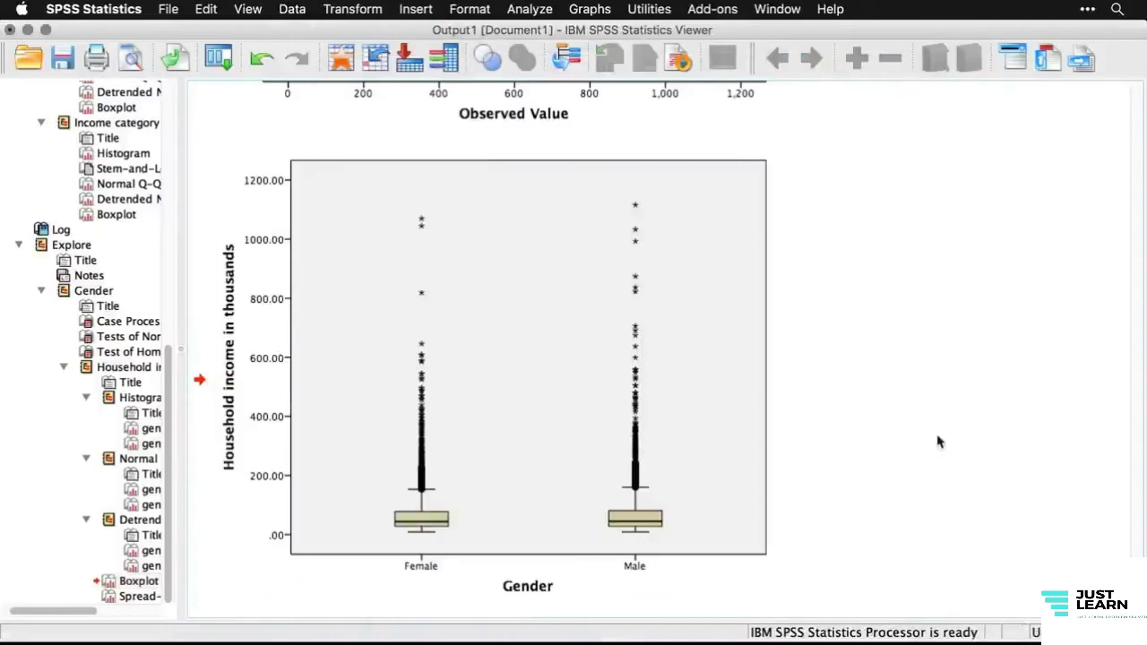
# - Examine the Spread vs. Level Plot of income by gender, including its slope and power for transformation
pyautogui.scroll(-5, 939, 442)
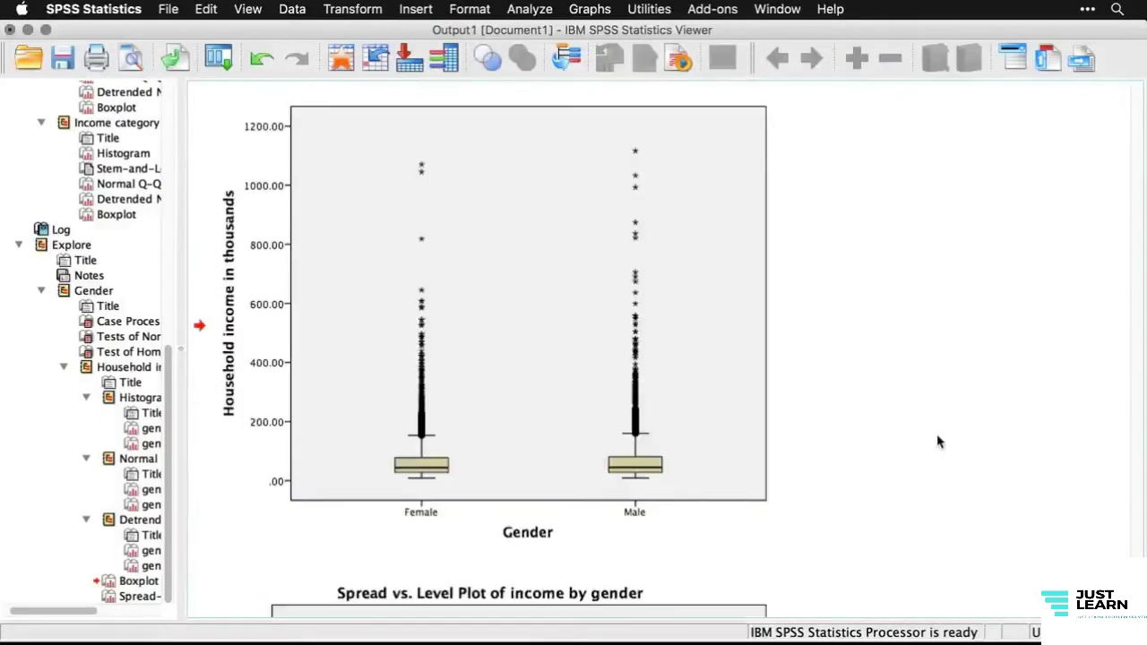
pyautogui.scroll(-4, 939, 442)
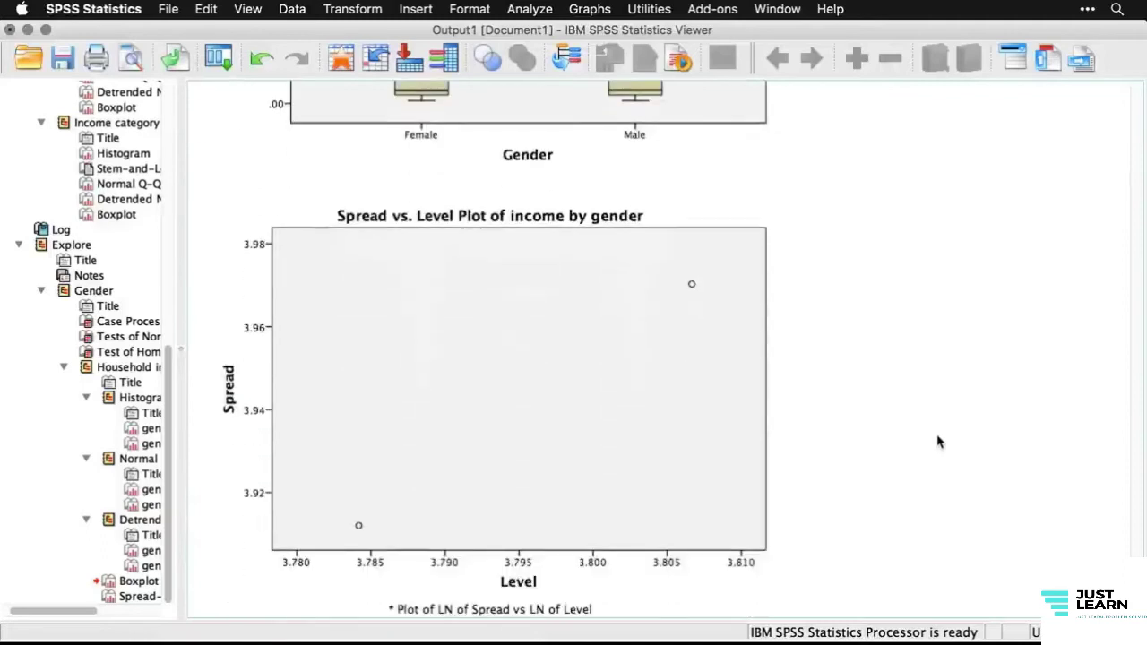
pyautogui.scroll(-1, 939, 441)
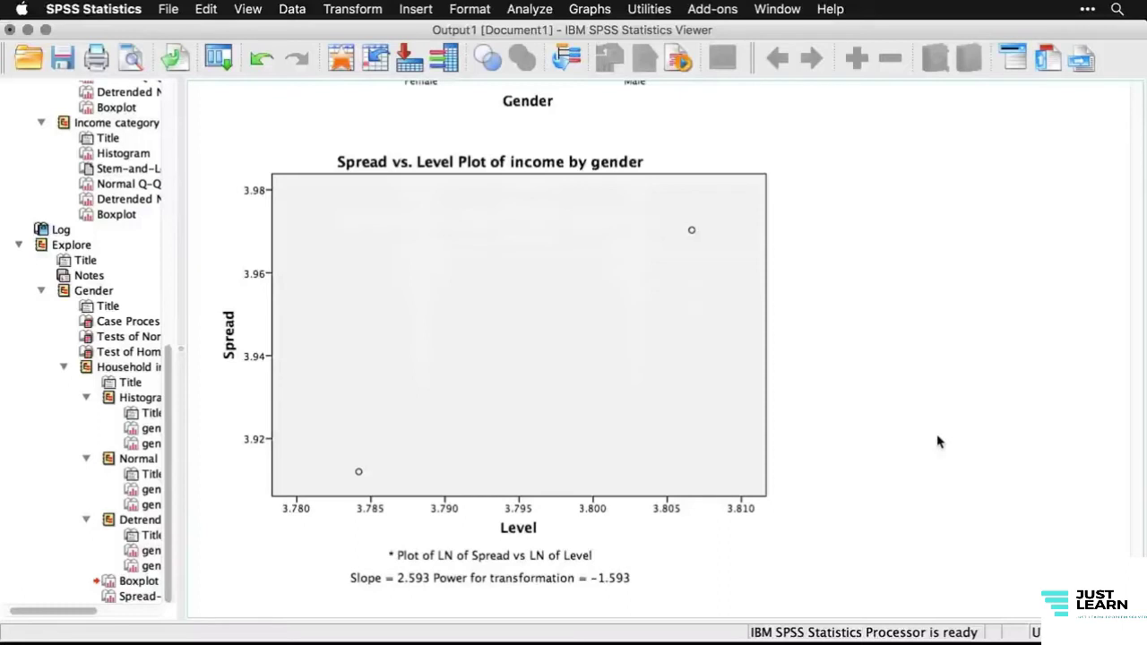
pyautogui.scroll(-1, 937, 441)
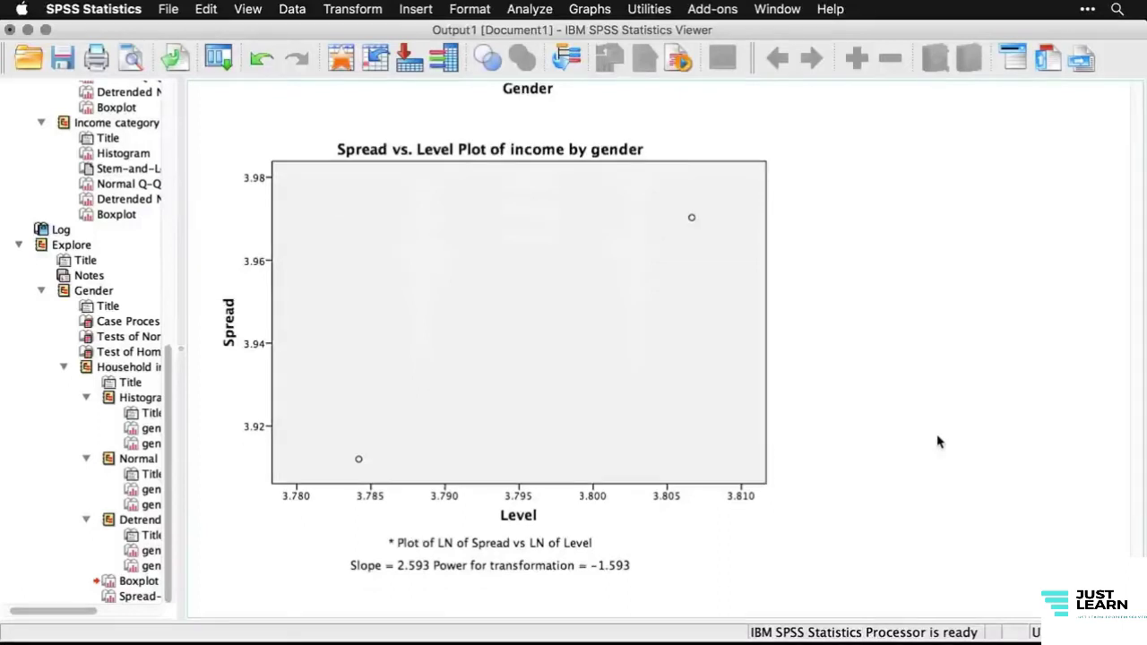
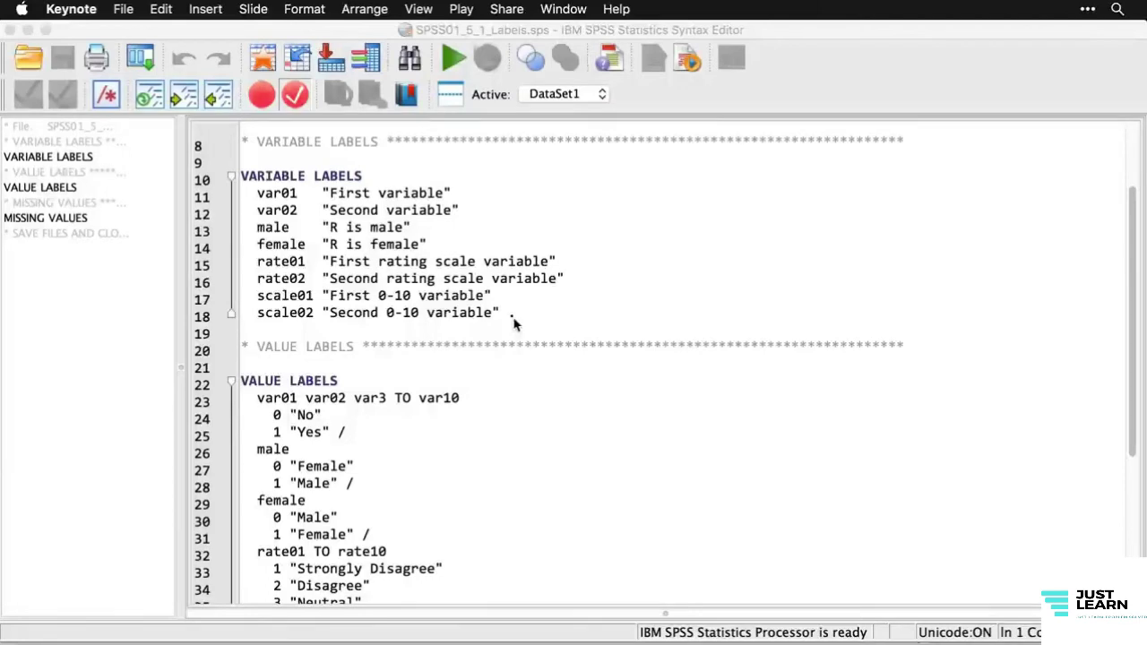
# - Review the VALUE LABELS and MISSING VALUES commands in the syntax file SPSS01_5_1_Labels.sps
pyautogui.scroll(-5, 515, 324)
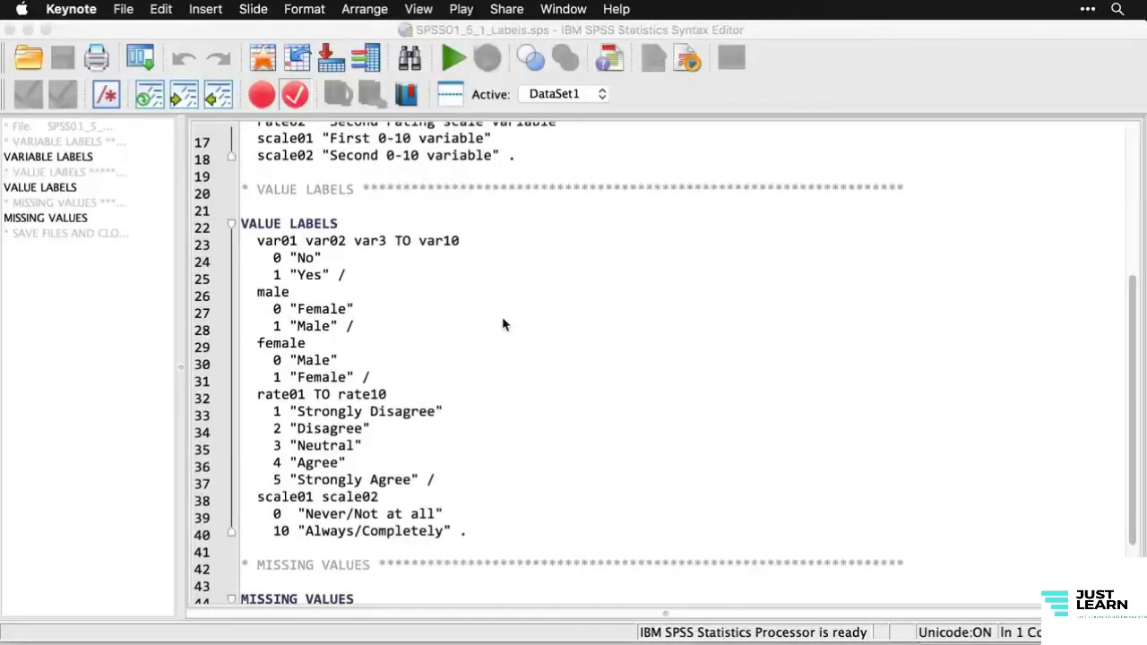
pyautogui.click(360, 228)
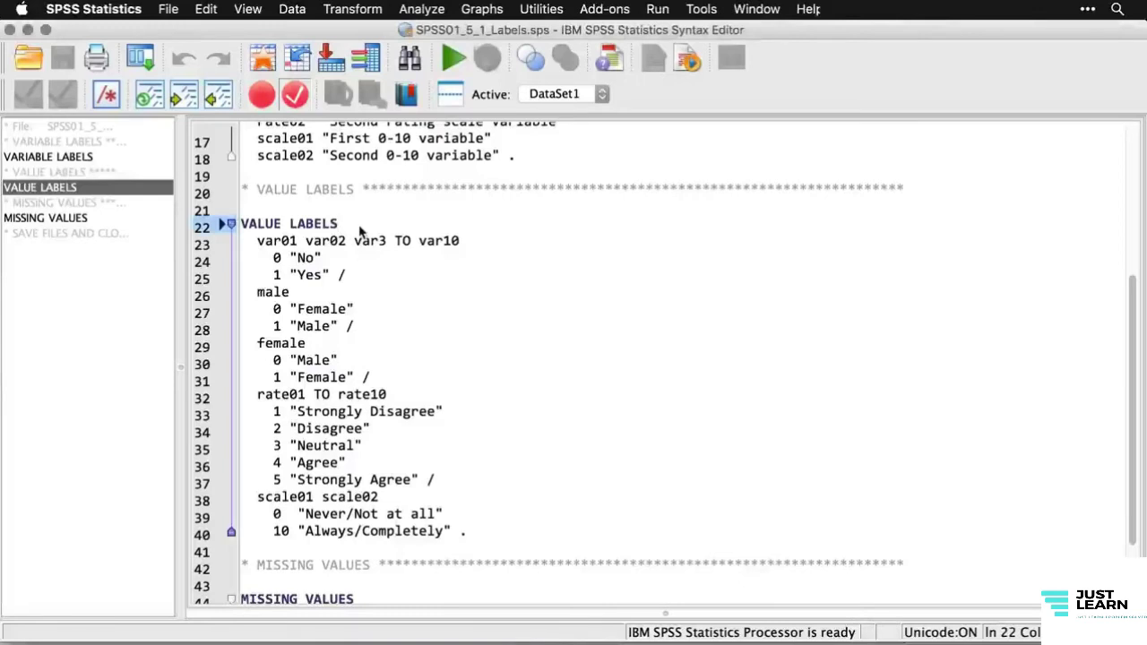
pyautogui.click(470, 247)
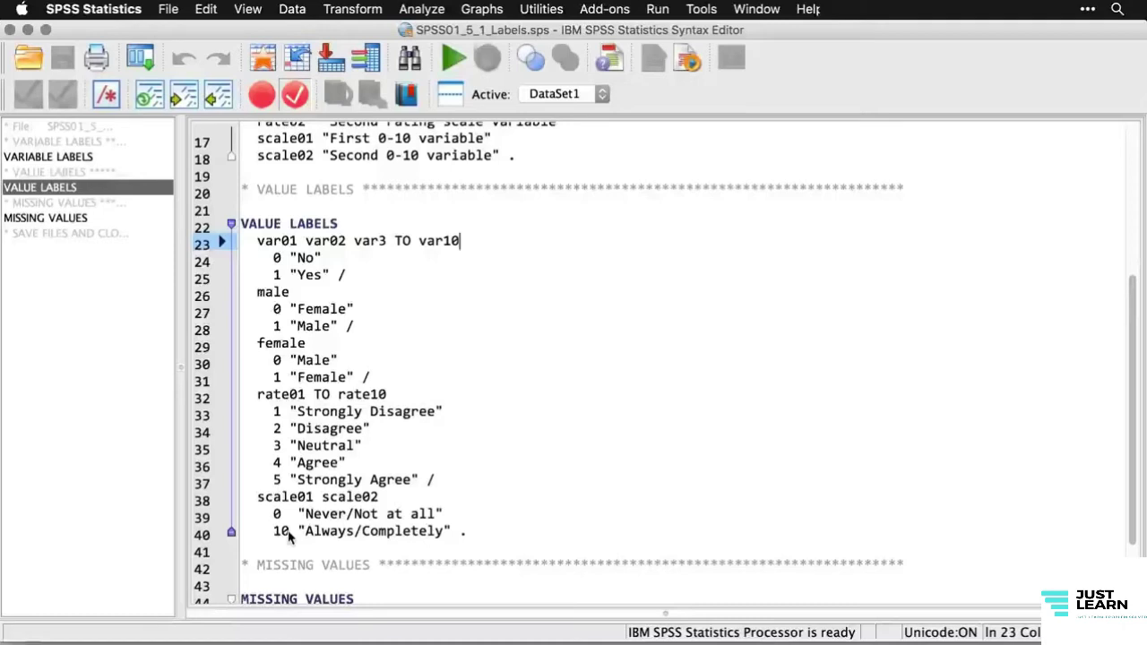
pyautogui.click(474, 541)
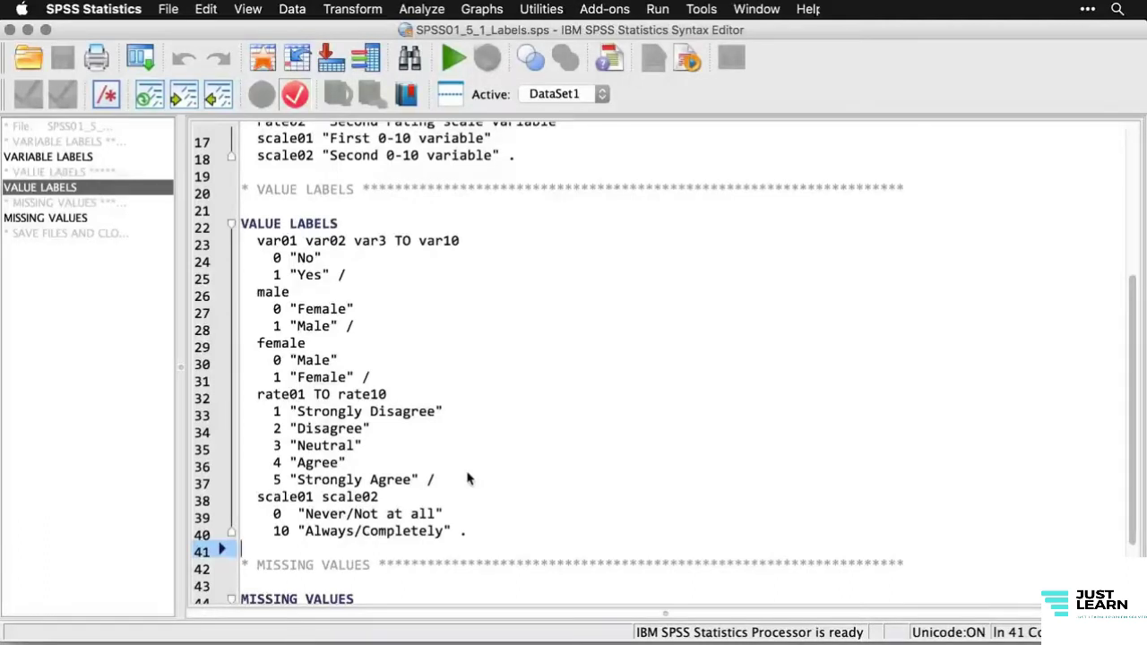
pyautogui.scroll(-3, 466, 480)
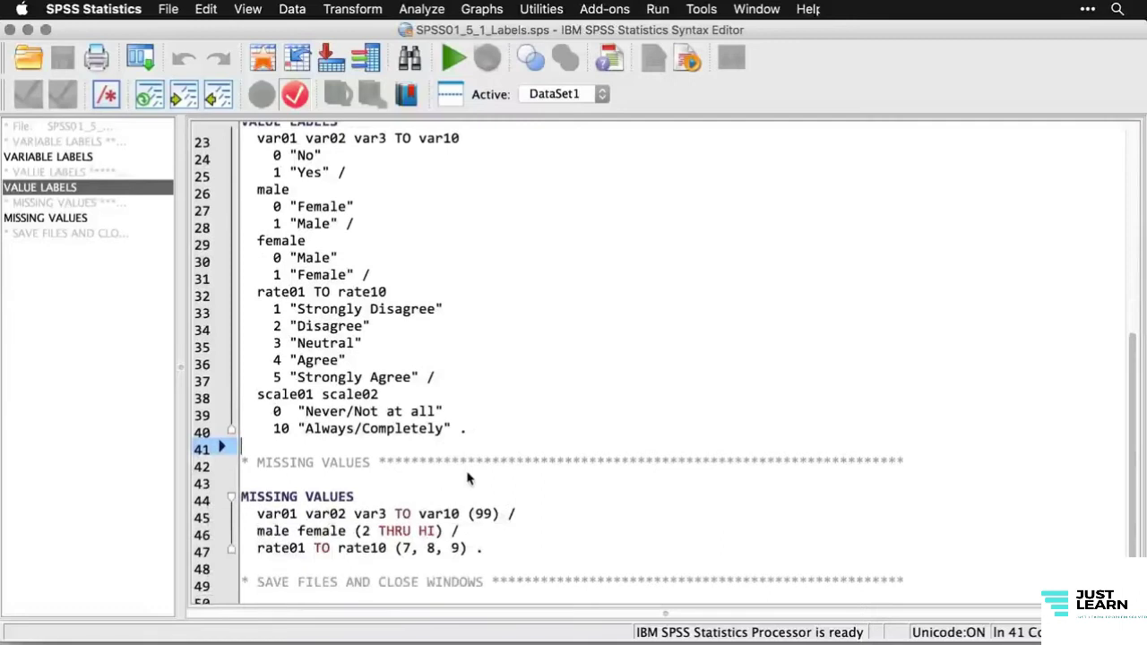
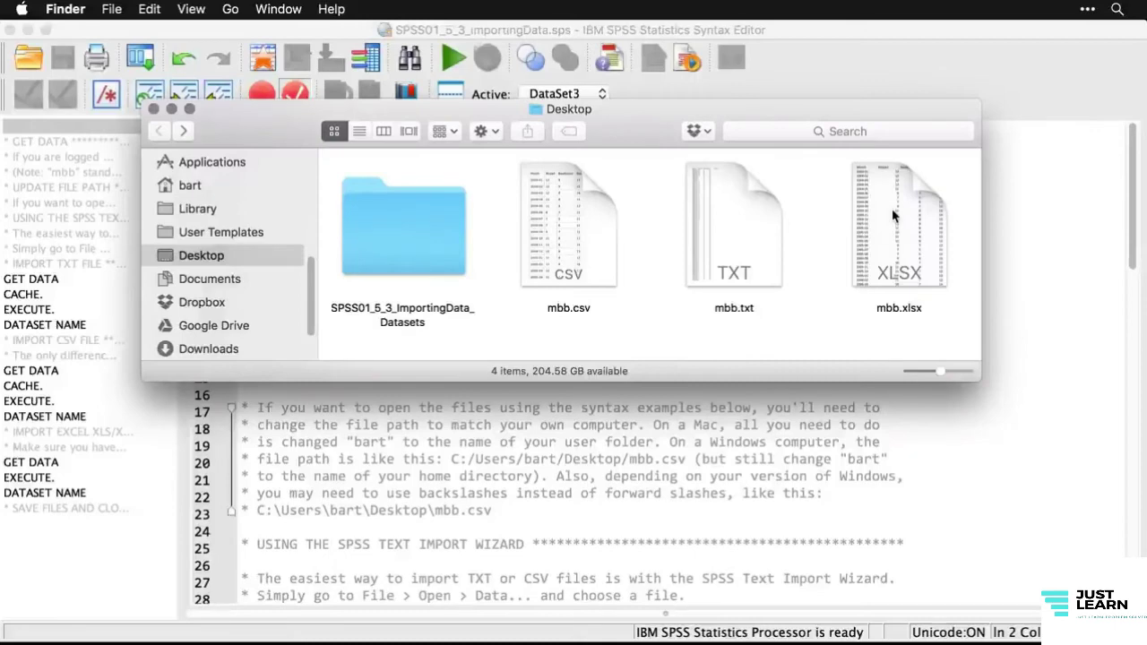
# - Preview the contents of mbb.csv in the Desktop folder in Finder
pyautogui.click(587, 253)
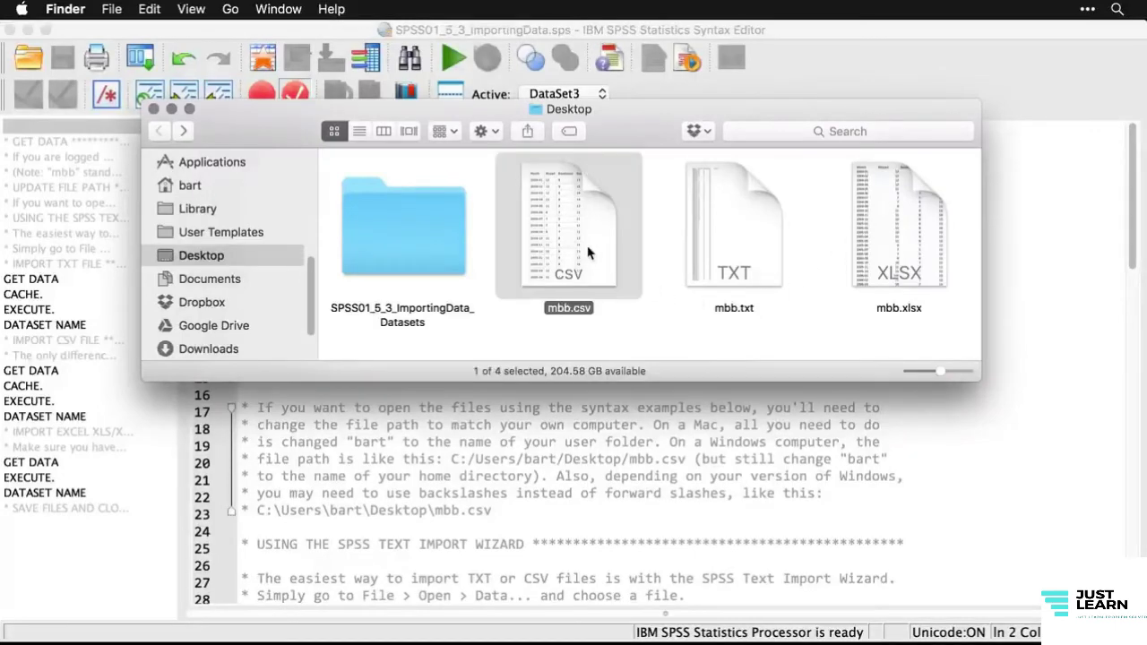
pyautogui.press('space')
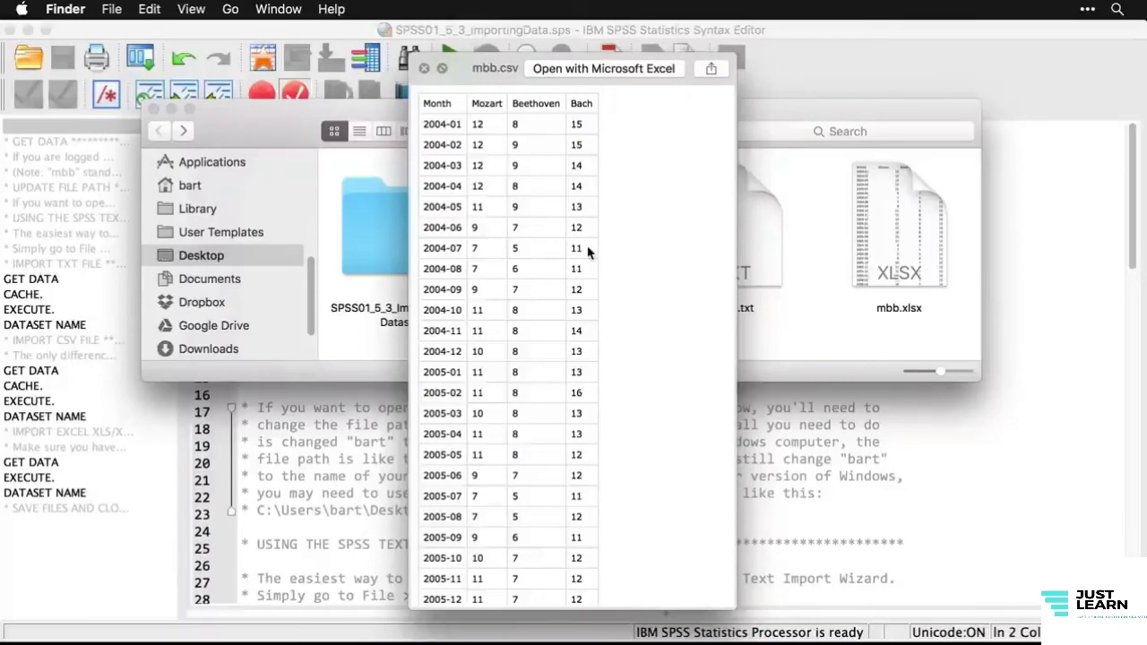
# - Preview the contents of mbb.txt and mbb.xlsx in the Desktop folder, and return to the SPSS Syntax Editor
pyautogui.press('space')
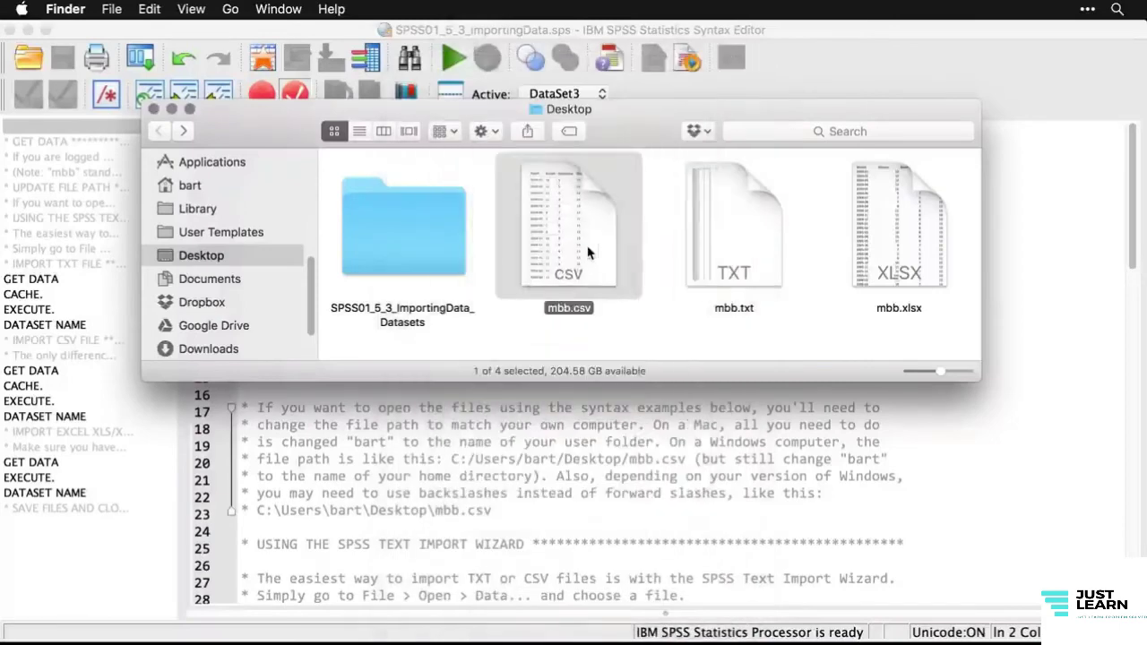
pyautogui.click(726, 237)
pyautogui.press('space')
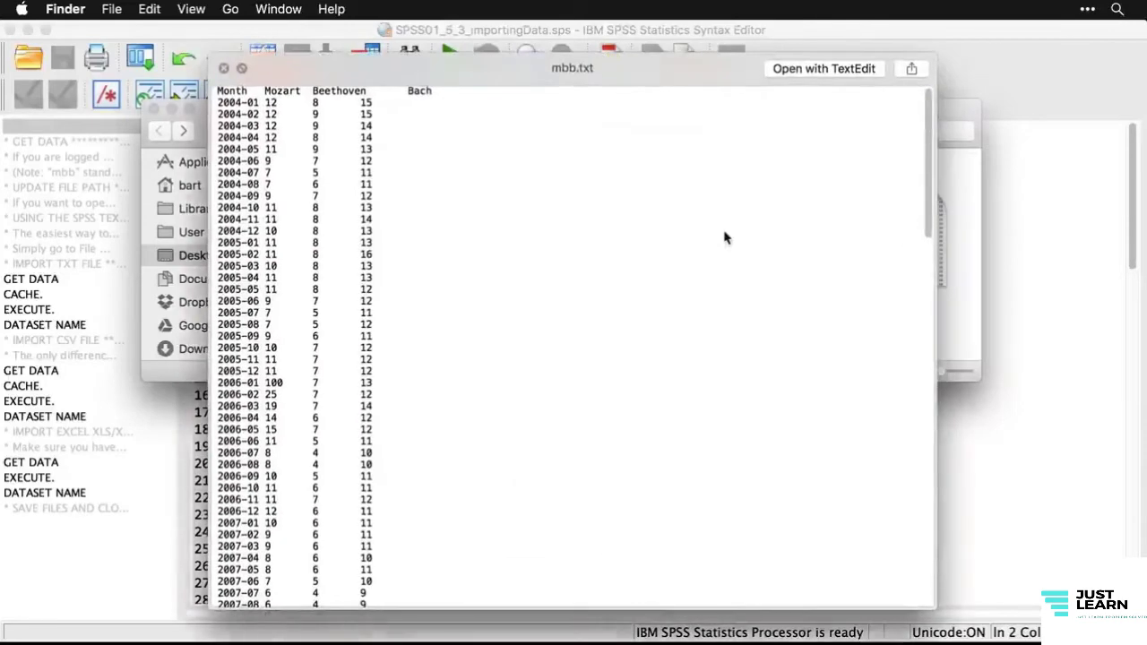
pyautogui.press('space')
pyautogui.click(870, 229)
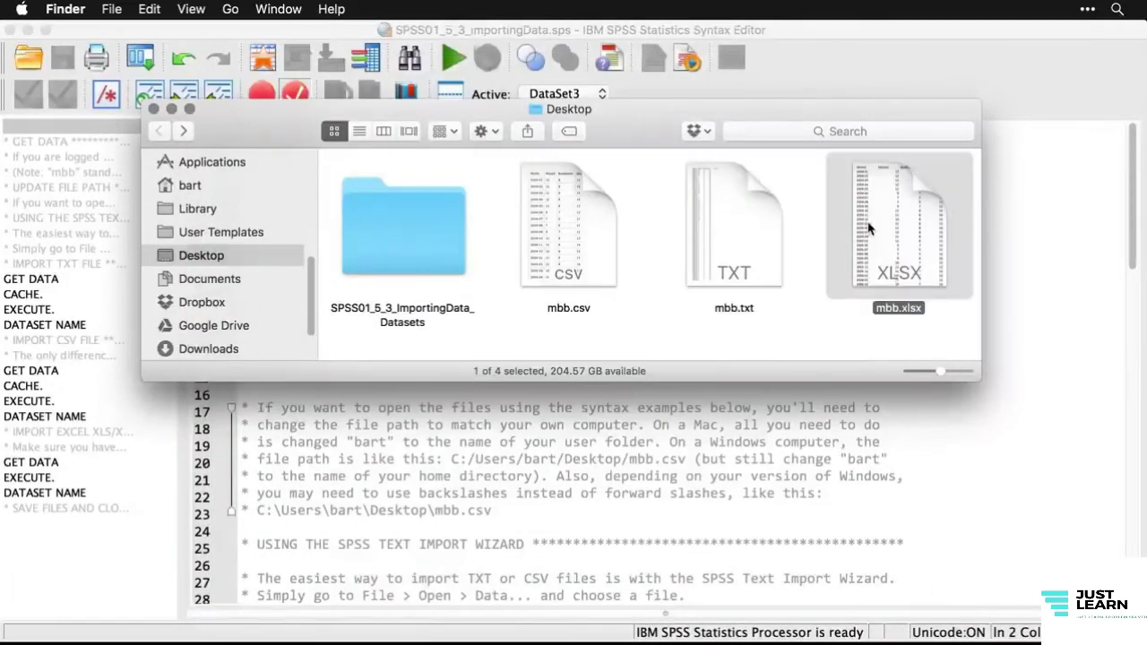
pyautogui.press('space')
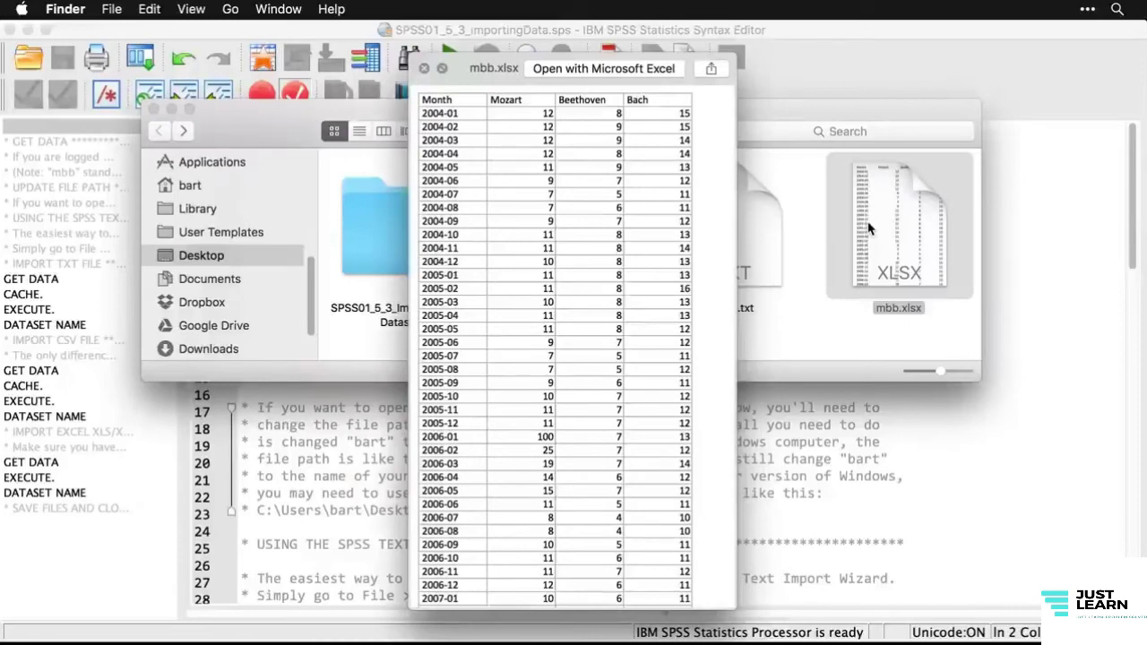
pyautogui.press('space')
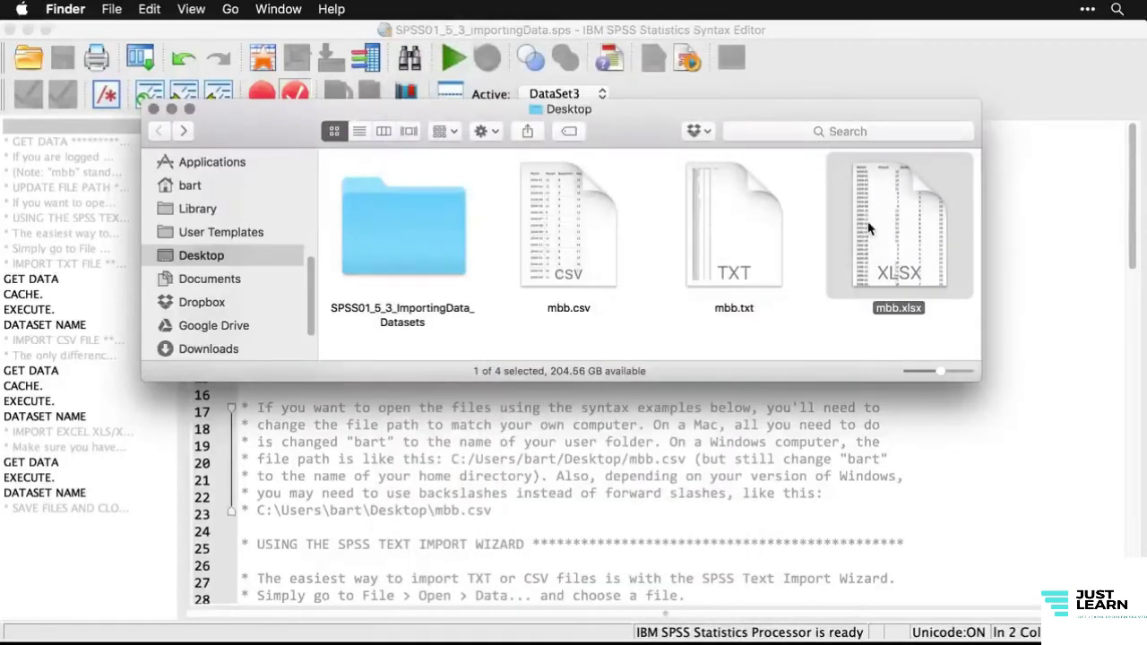
pyautogui.click(1062, 242)
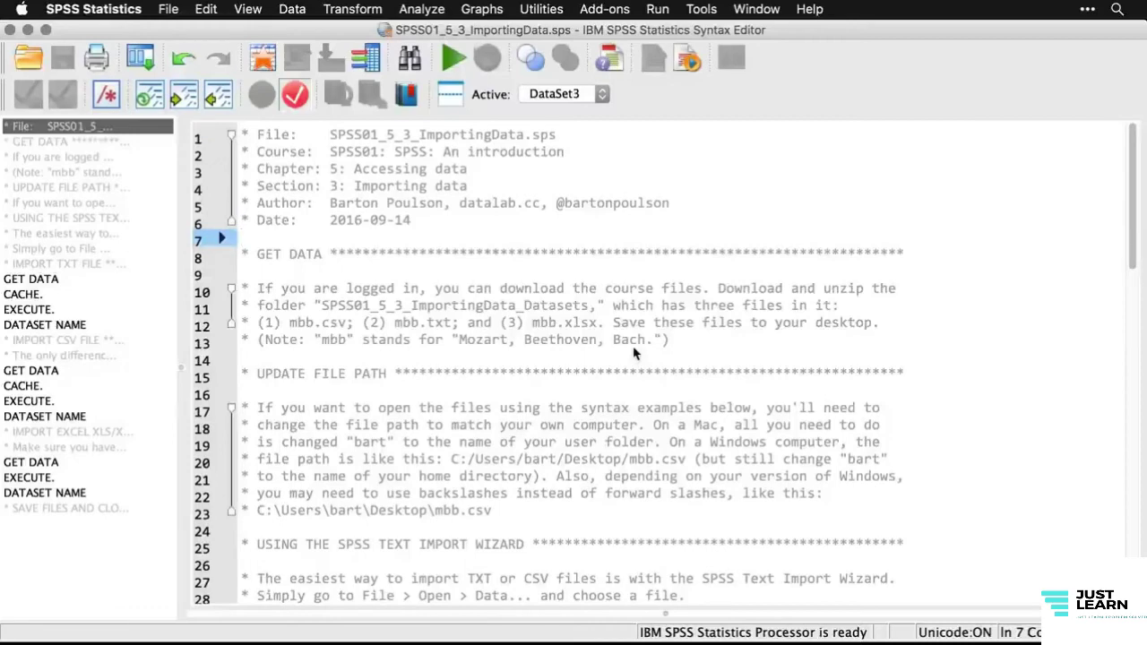
# - Review the syntax notes on Mac and Windows file paths, the Text Import Wizard and the GET DATA command for mbb.txt
pyautogui.scroll(-5, 634, 353)
pyautogui.scroll(-4, 633, 353)
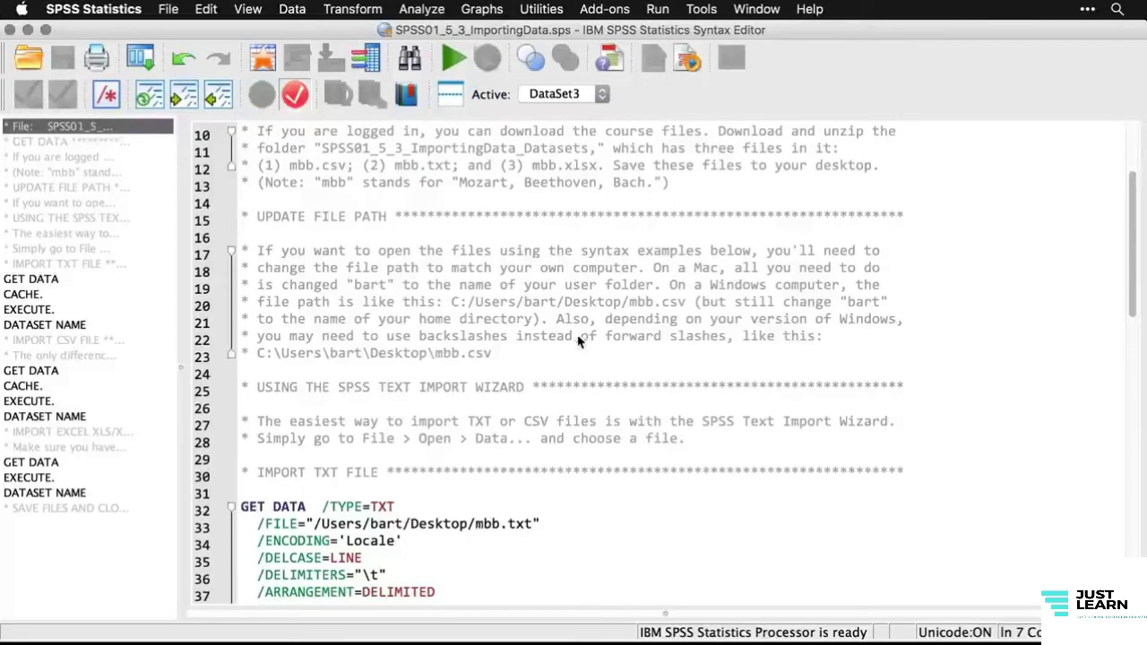
pyautogui.click(518, 298)
pyautogui.scroll(-4, 517, 299)
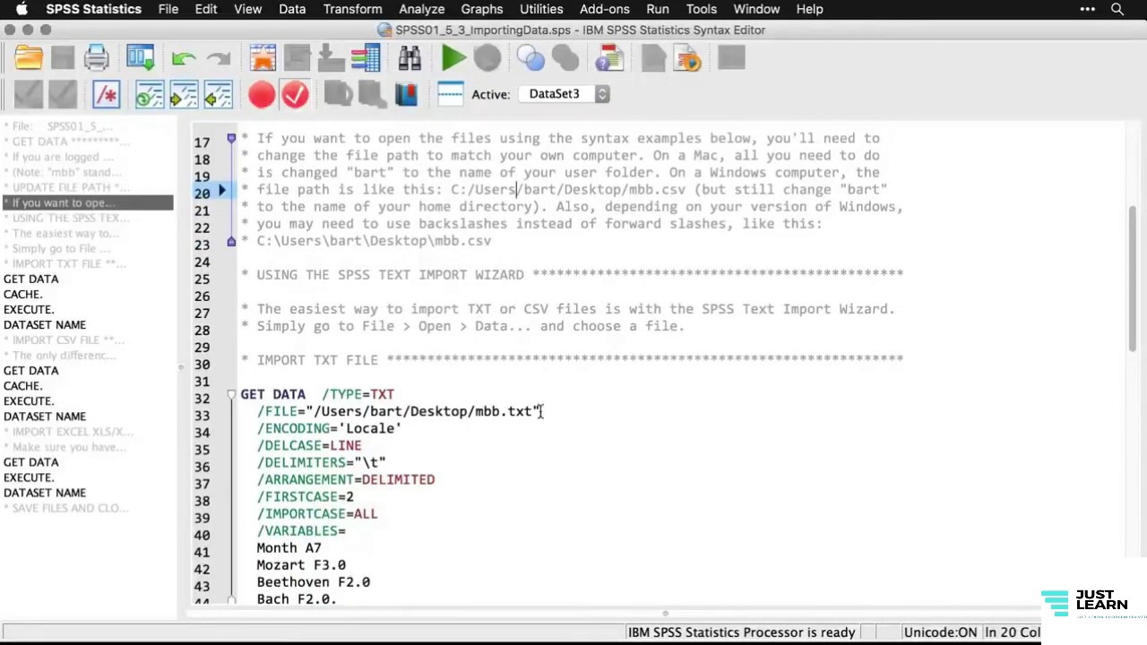
pyautogui.moveTo(541, 411); pyautogui.dragTo(308, 414)
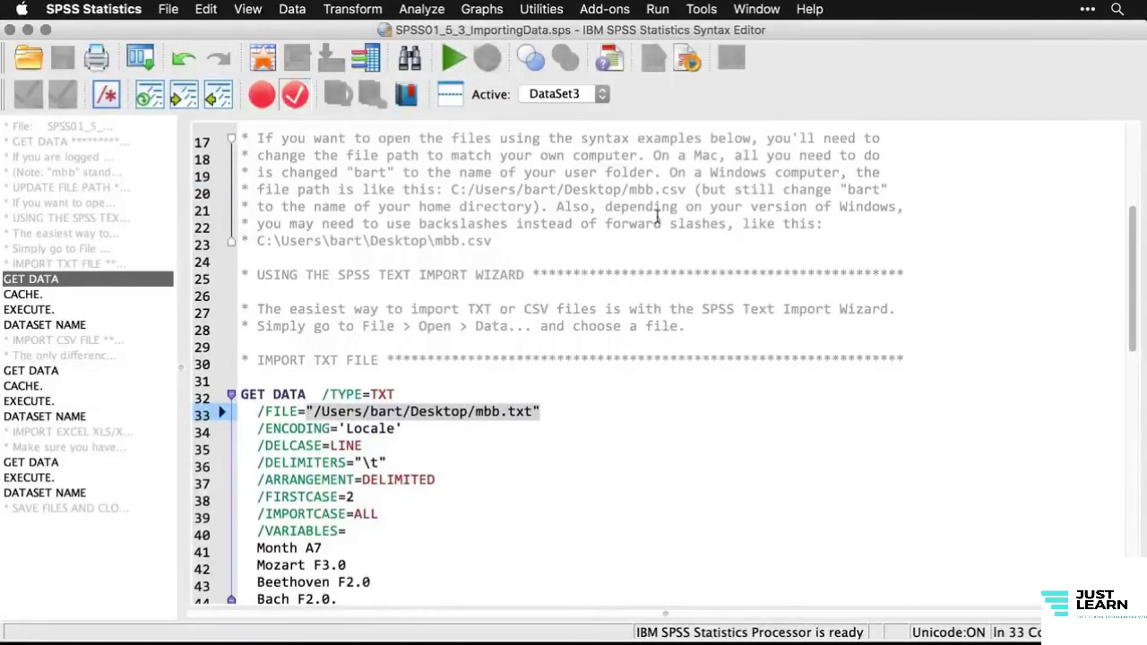
pyautogui.moveTo(686, 190); pyautogui.dragTo(450, 190)
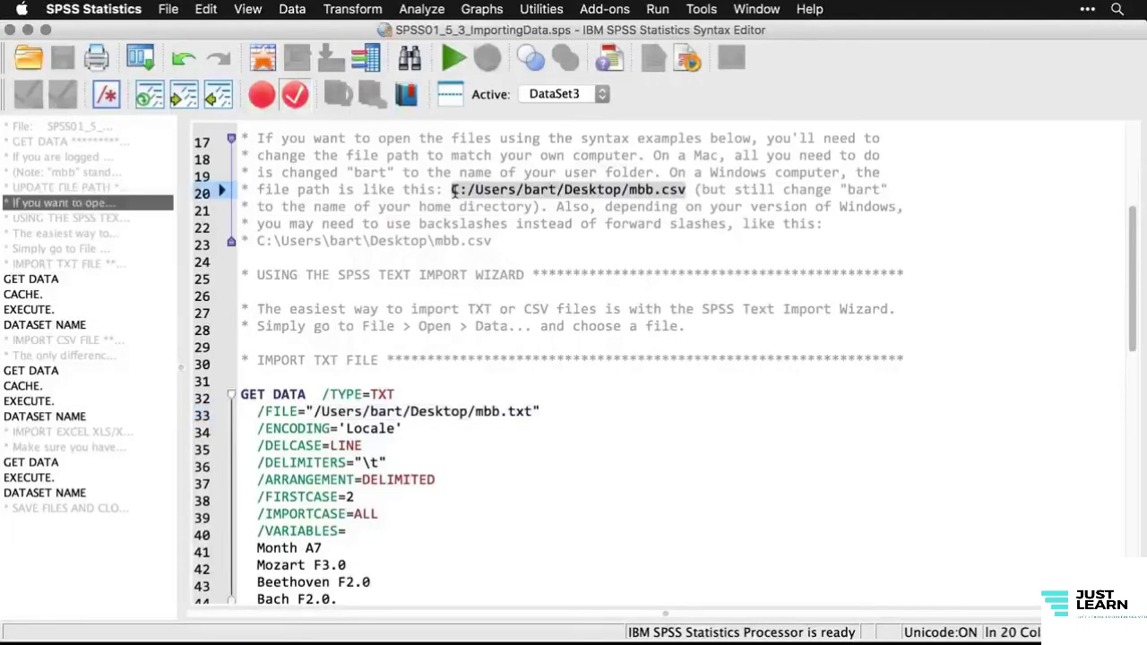
pyautogui.moveTo(492, 242); pyautogui.dragTo(257, 242)
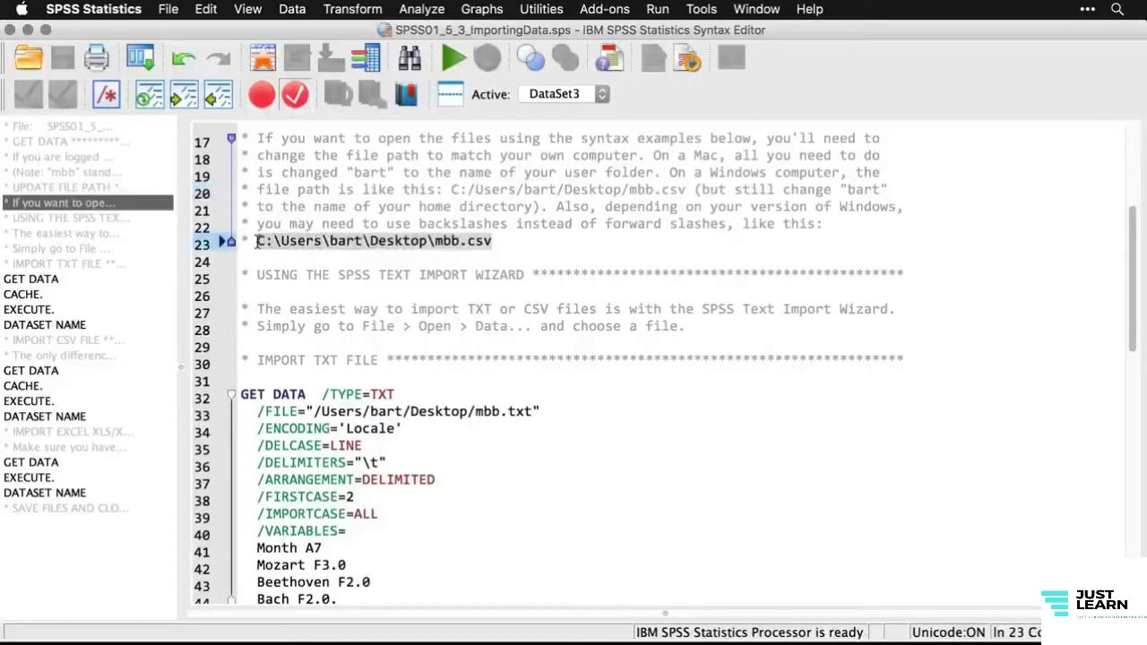
pyautogui.click(444, 308)
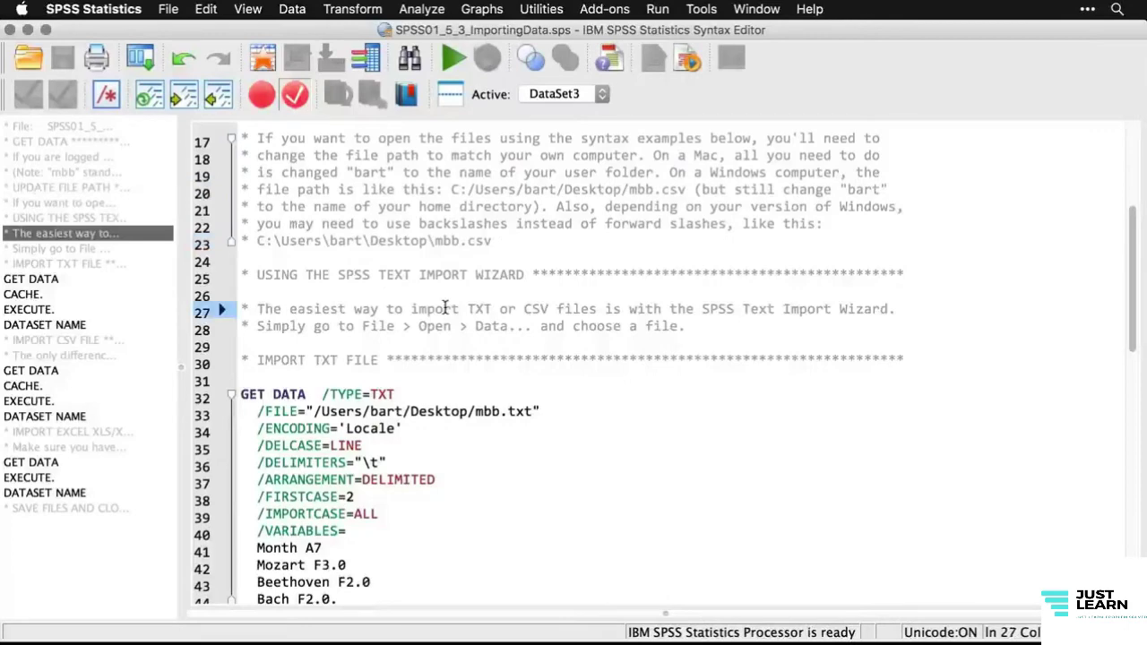
pyautogui.scroll(-1, 444, 308)
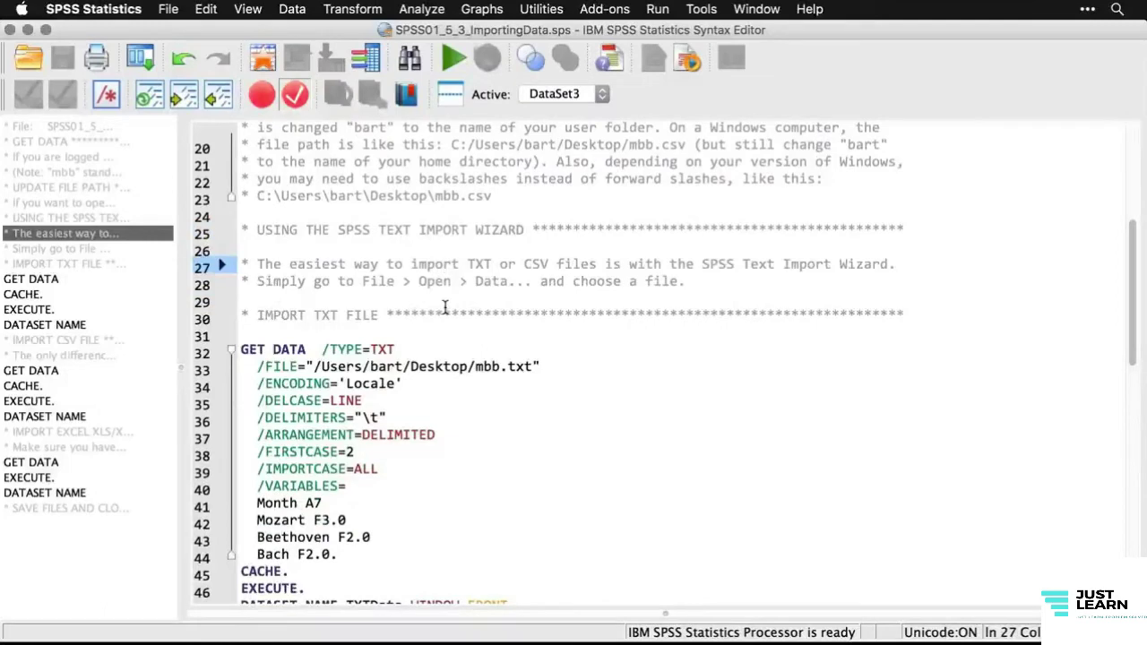
pyautogui.scroll(-2, 478, 410)
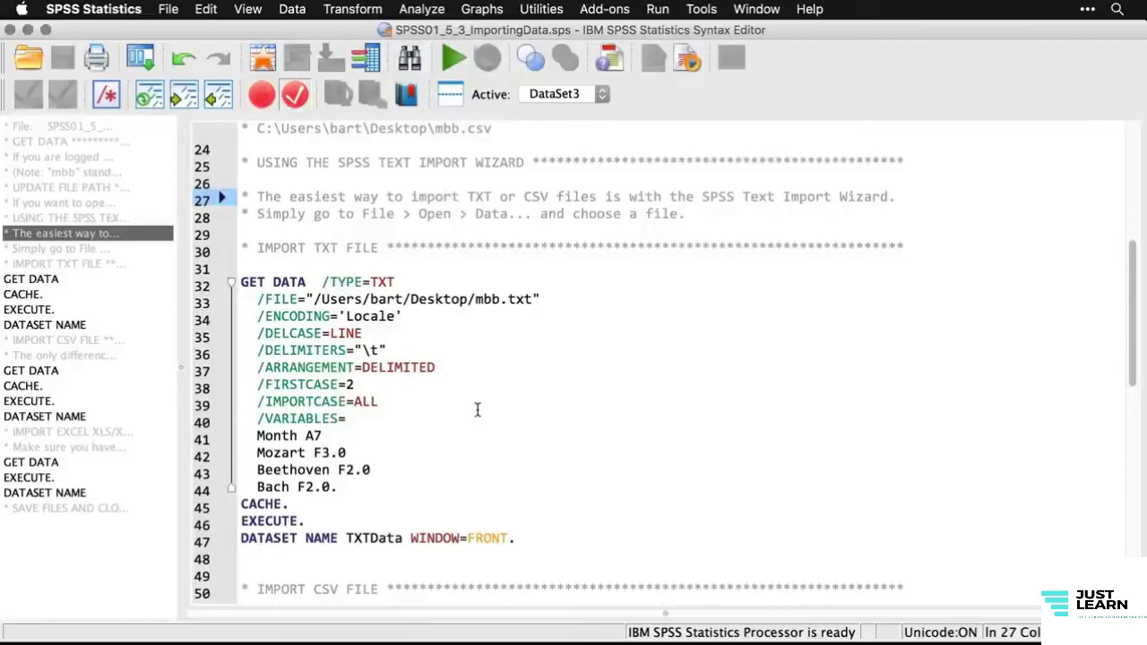
# - Leave the syntax file and open mbb.txt from the Desktop as a Text data file from the Data Editor
pyautogui.press('super+w')
pyautogui.press('super+w')
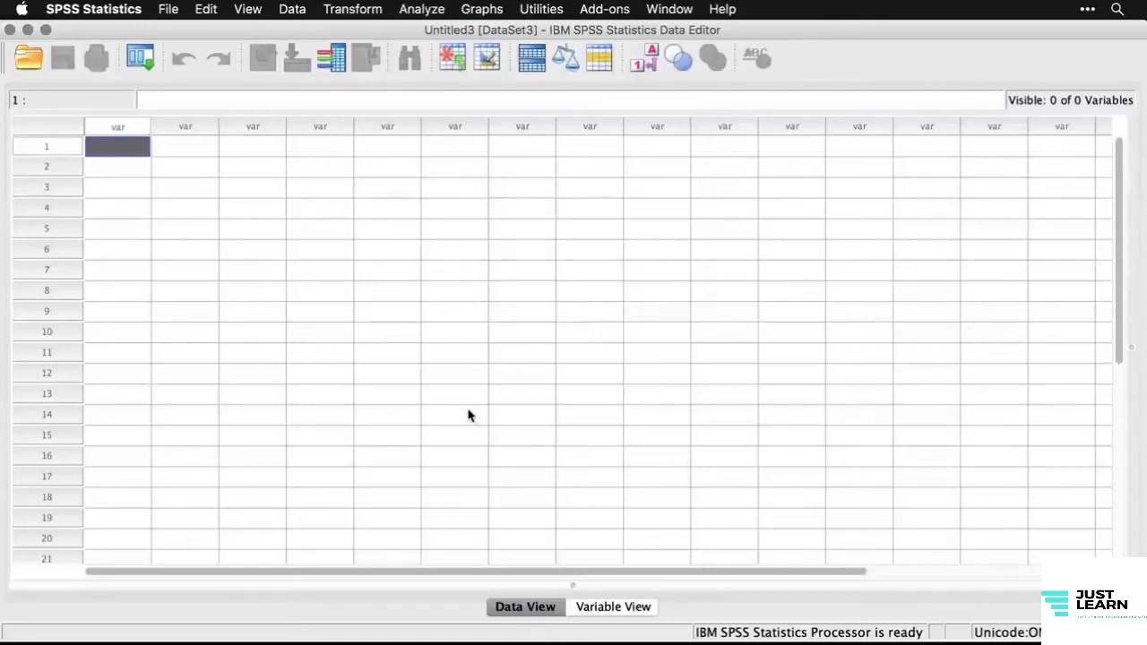
pyautogui.click(168, 9)
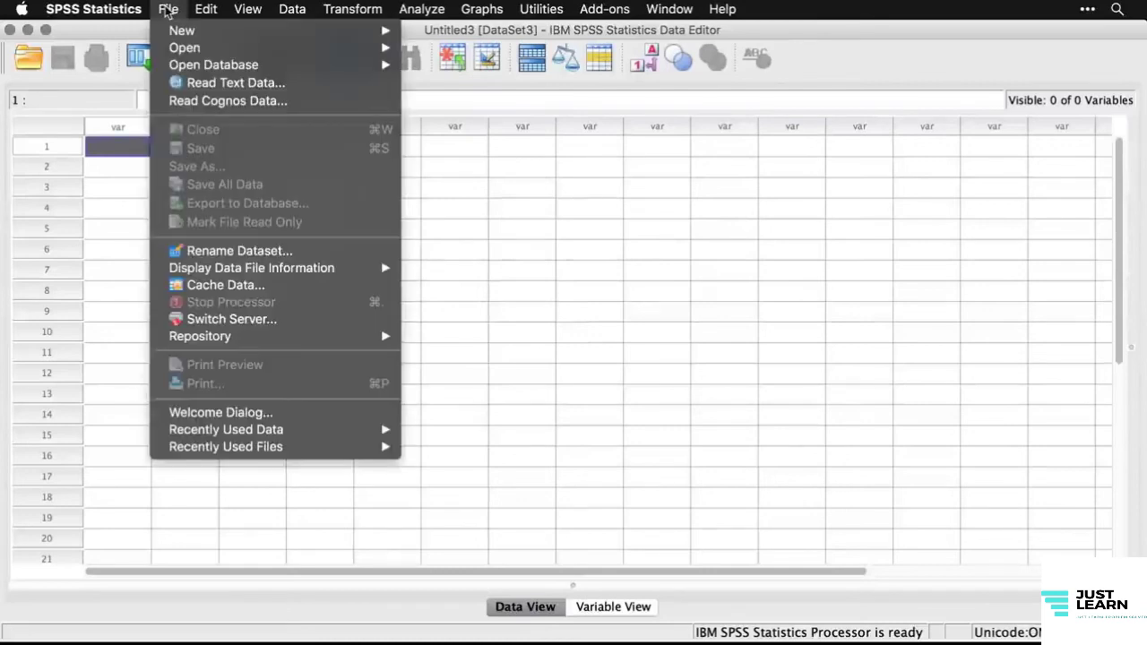
pyautogui.moveTo(177, 47)
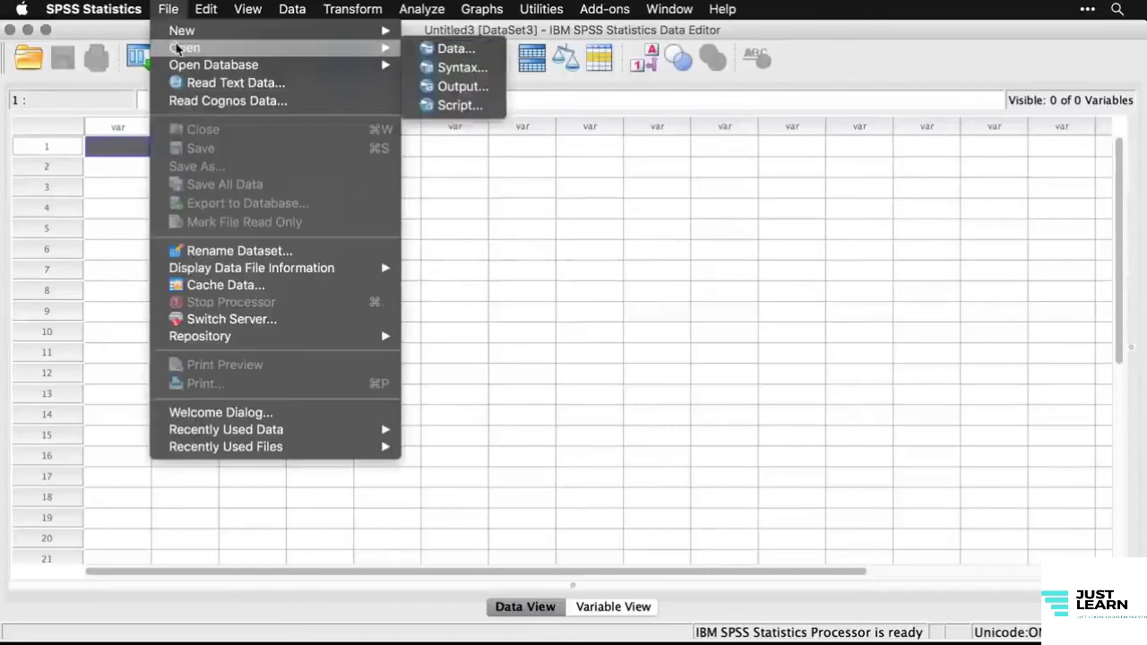
pyautogui.click(441, 49)
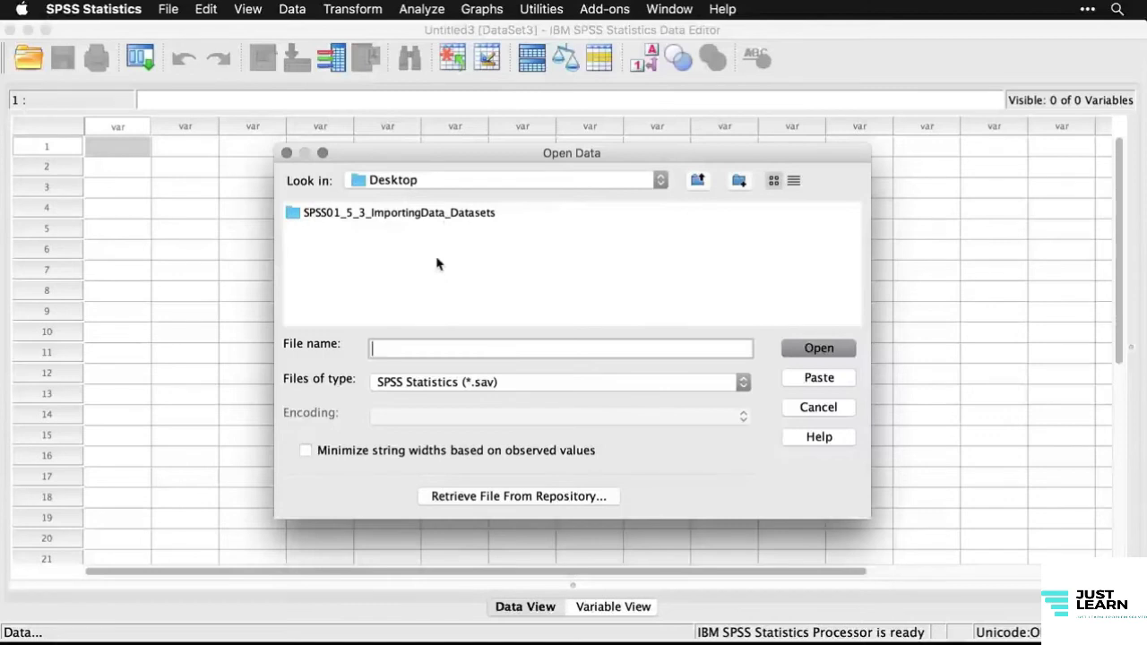
pyautogui.click(516, 383)
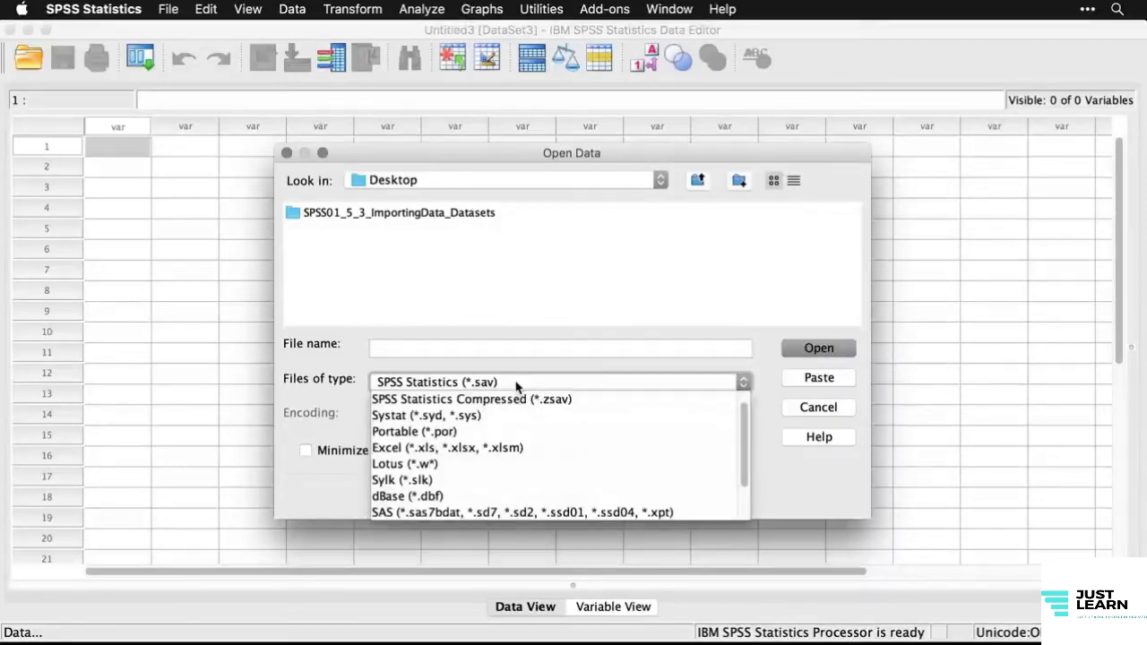
pyautogui.scroll(-3, 542, 443)
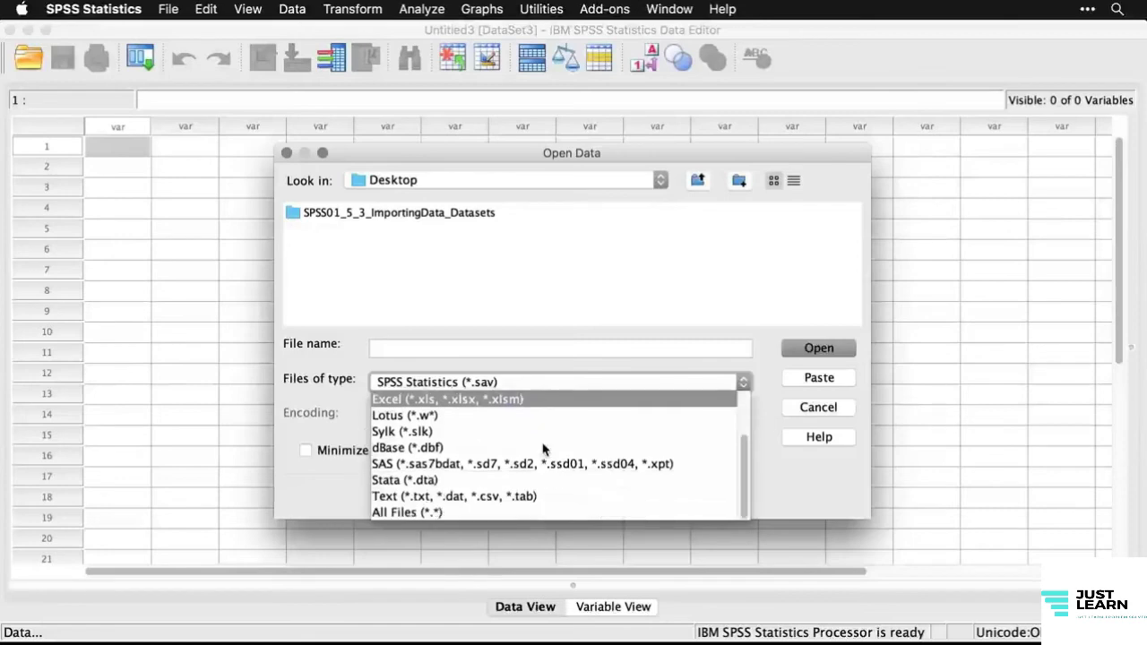
pyautogui.click(564, 495)
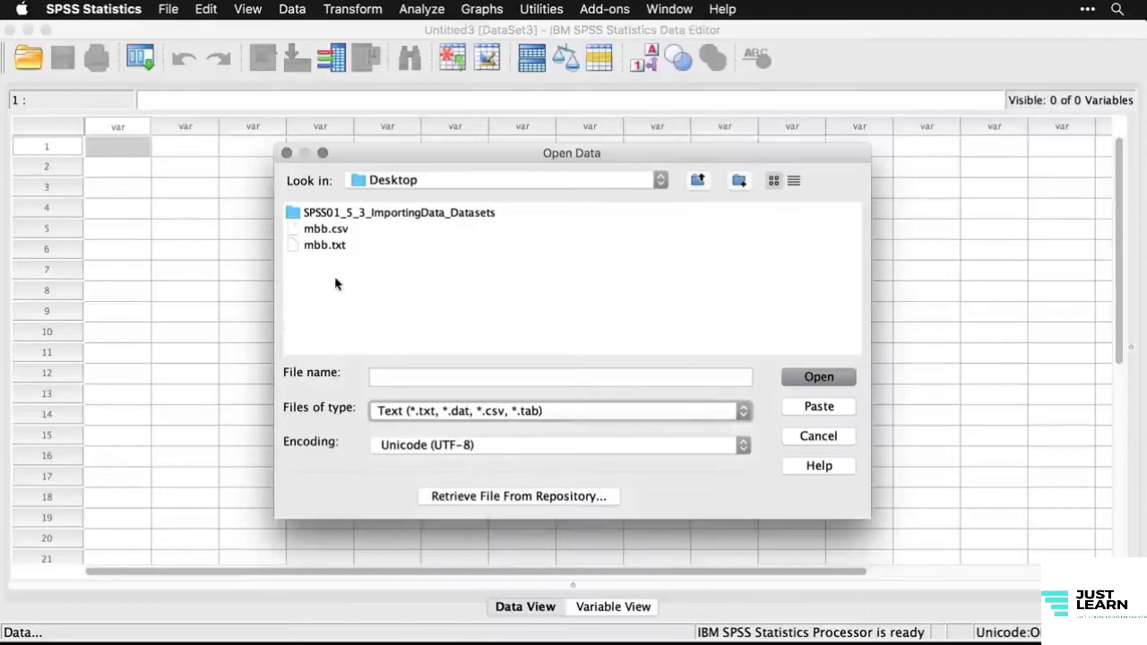
pyautogui.click(313, 245)
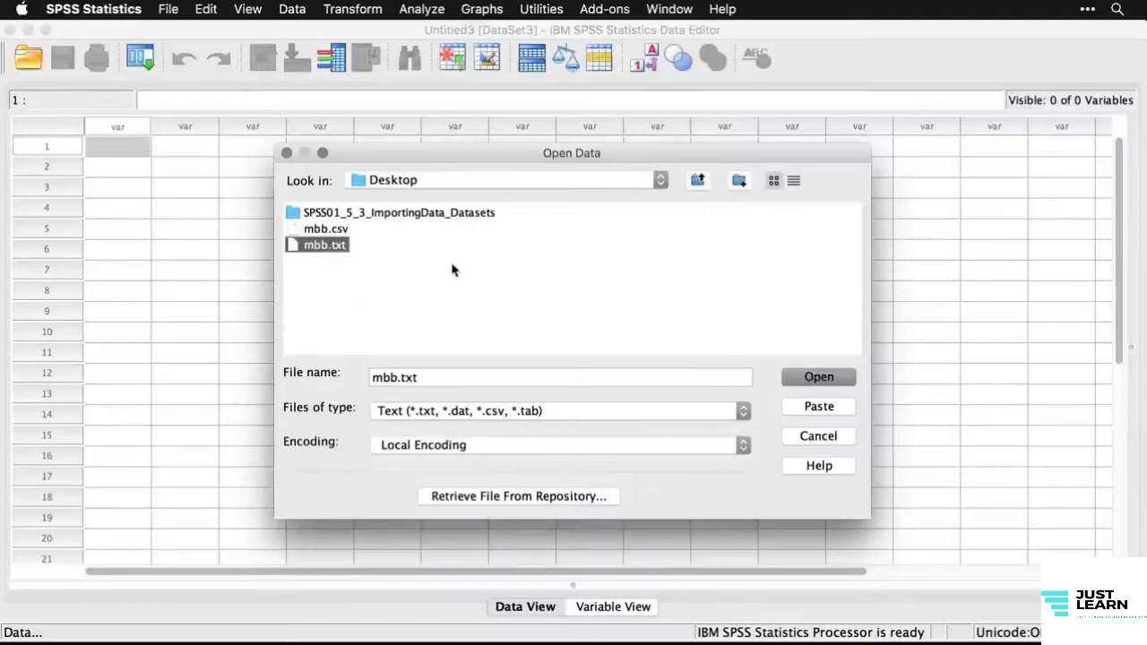
pyautogui.click(819, 377)
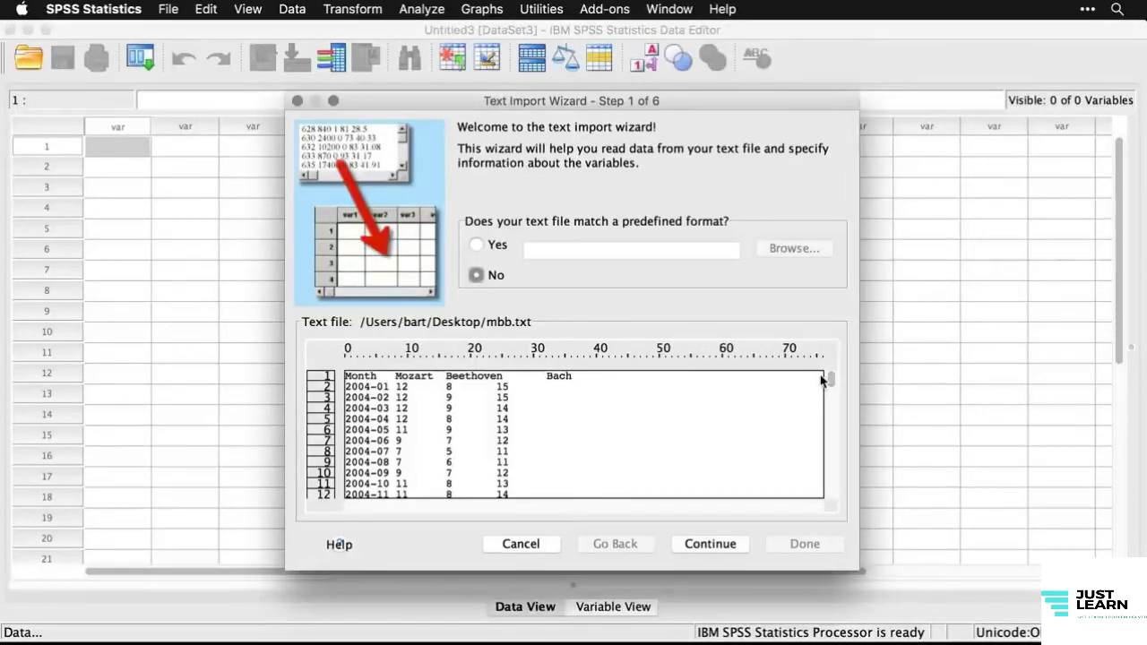
# - Import mbb.txt as tab-delimited data with variable names at the top of the file, keeping the wizard's other defaults
pyautogui.click(710, 544)
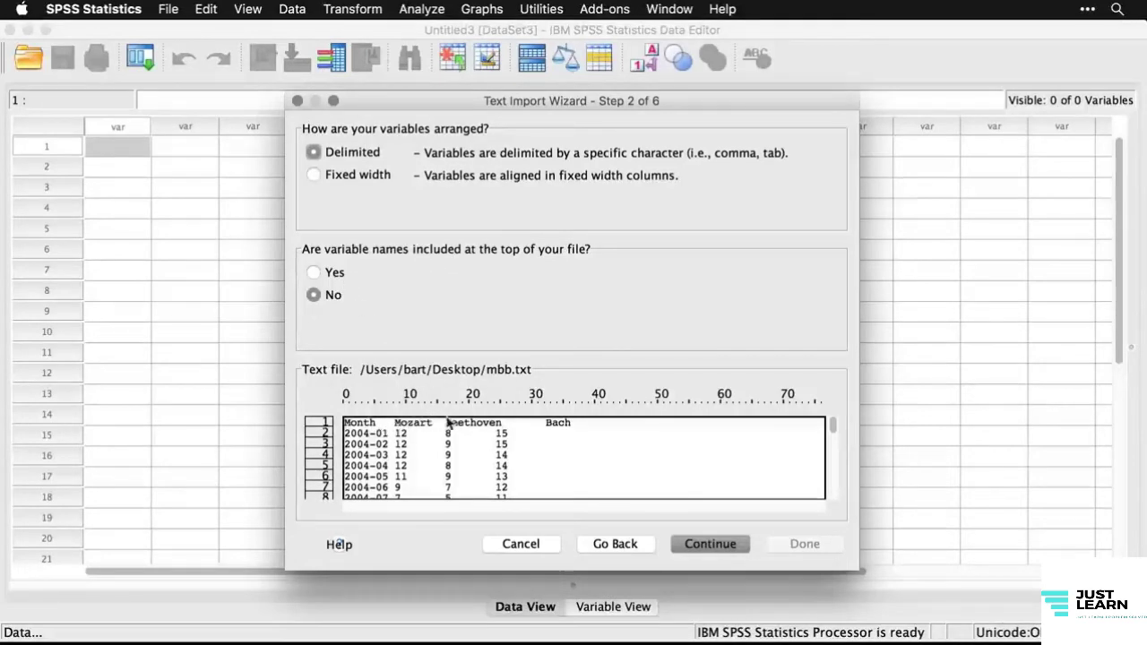
pyautogui.click(314, 273)
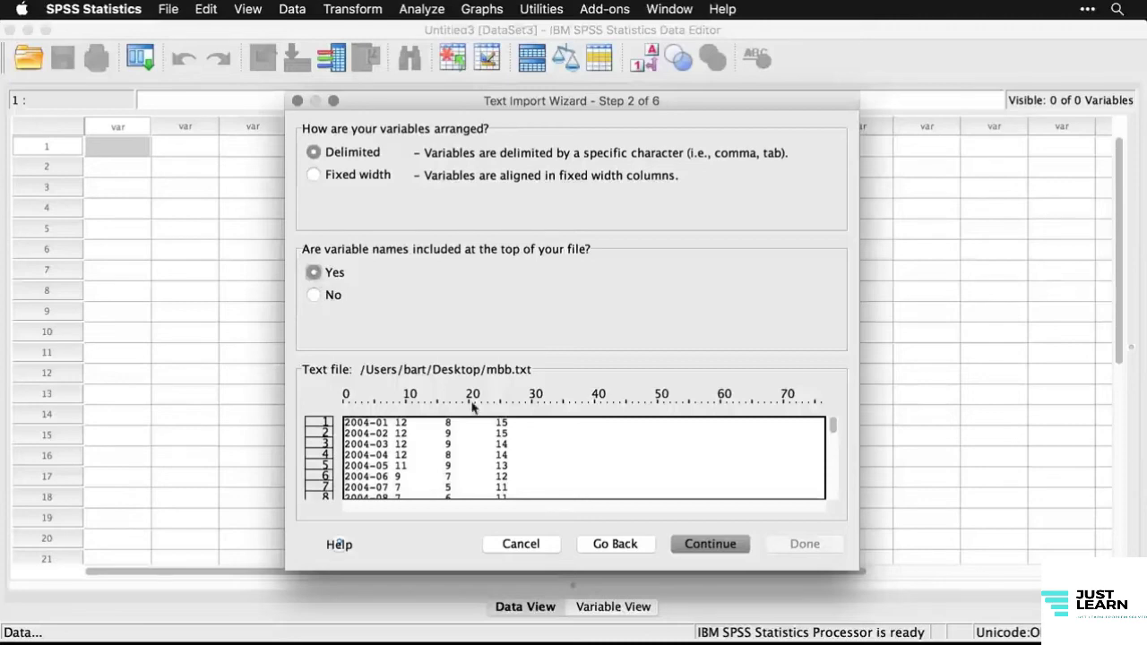
pyautogui.click(726, 548)
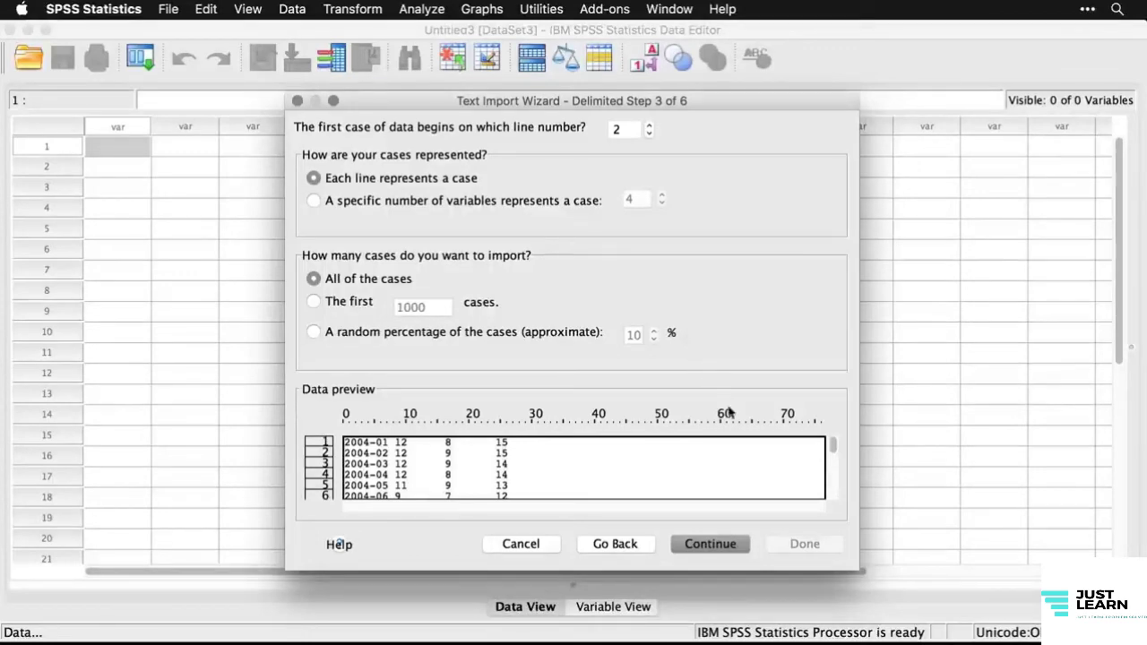
pyautogui.click(719, 551)
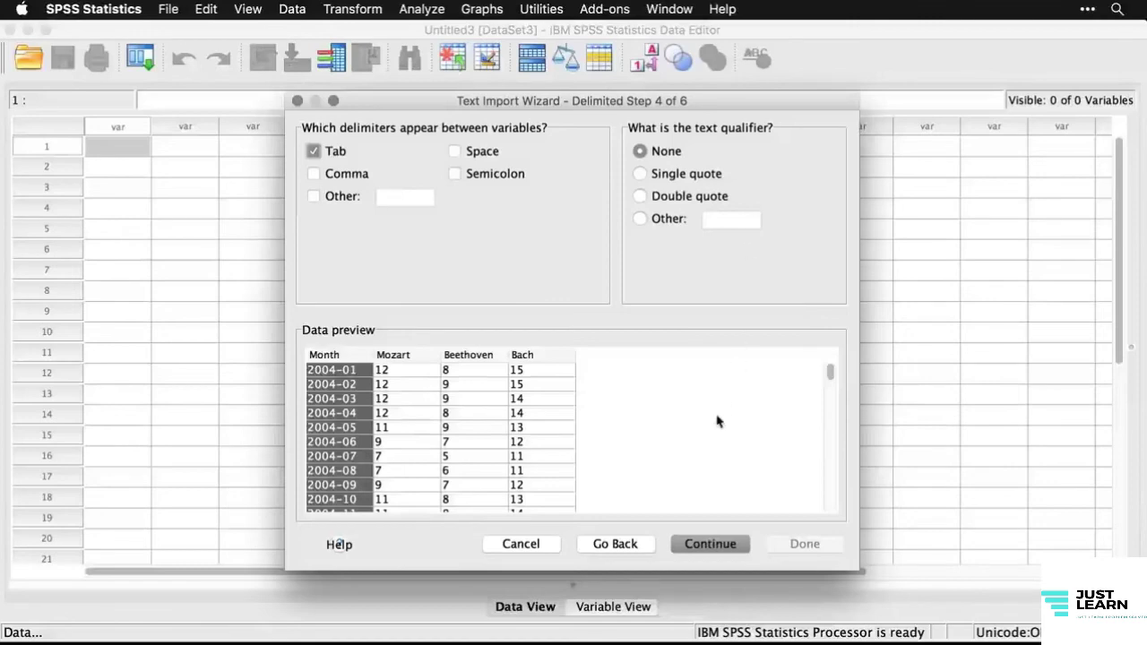
pyautogui.click(723, 547)
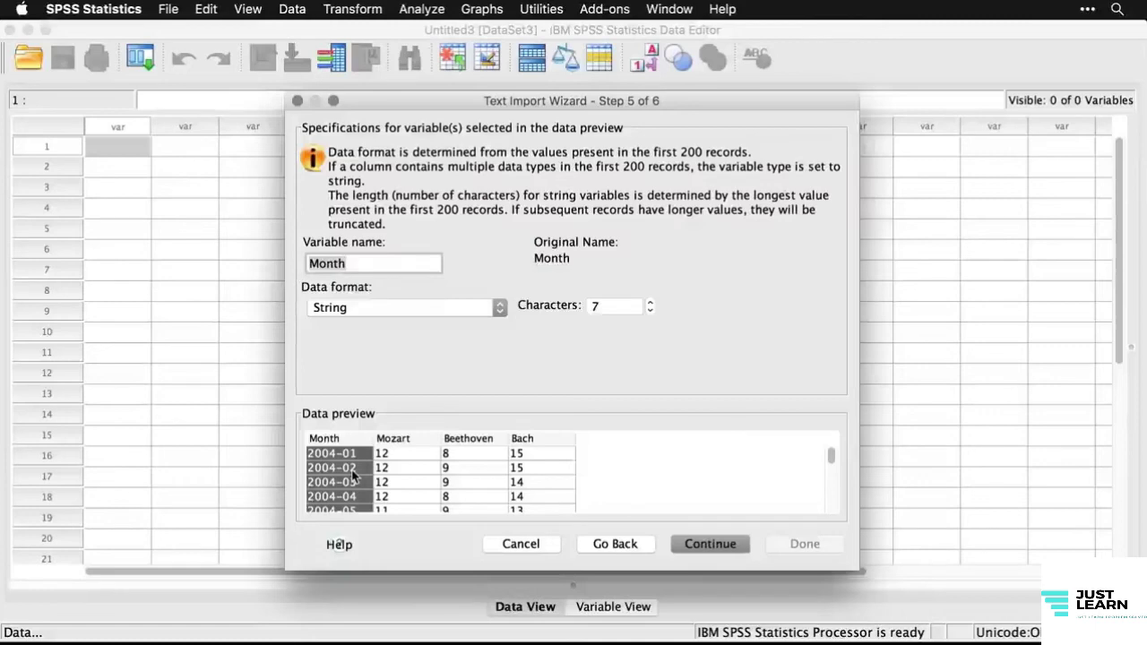
pyautogui.click(712, 544)
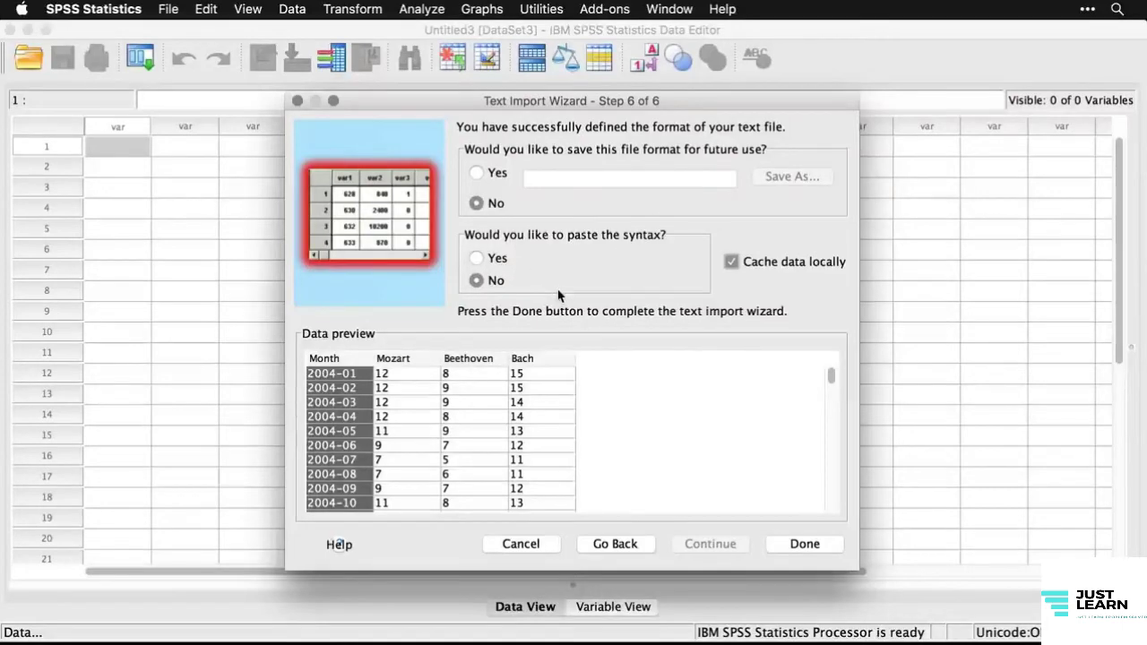
pyautogui.click(812, 548)
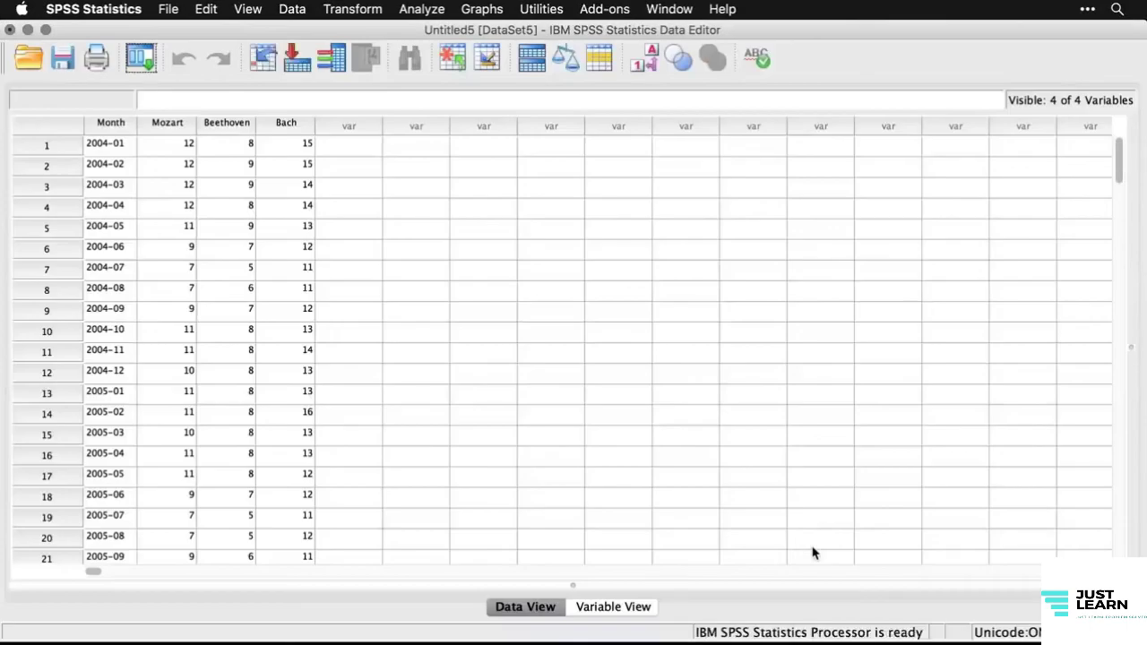
# - Check the imported variables' definitions in Variable View and set the measurement level of Mozart to Scale
pyautogui.click(625, 606)
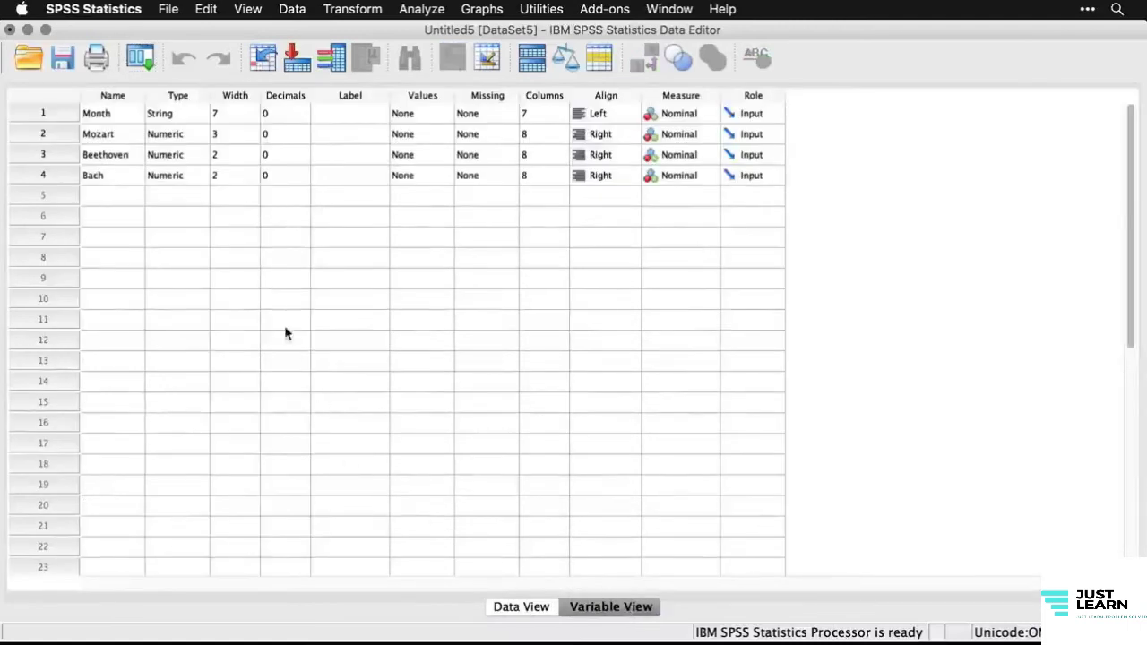
pyautogui.click(233, 177)
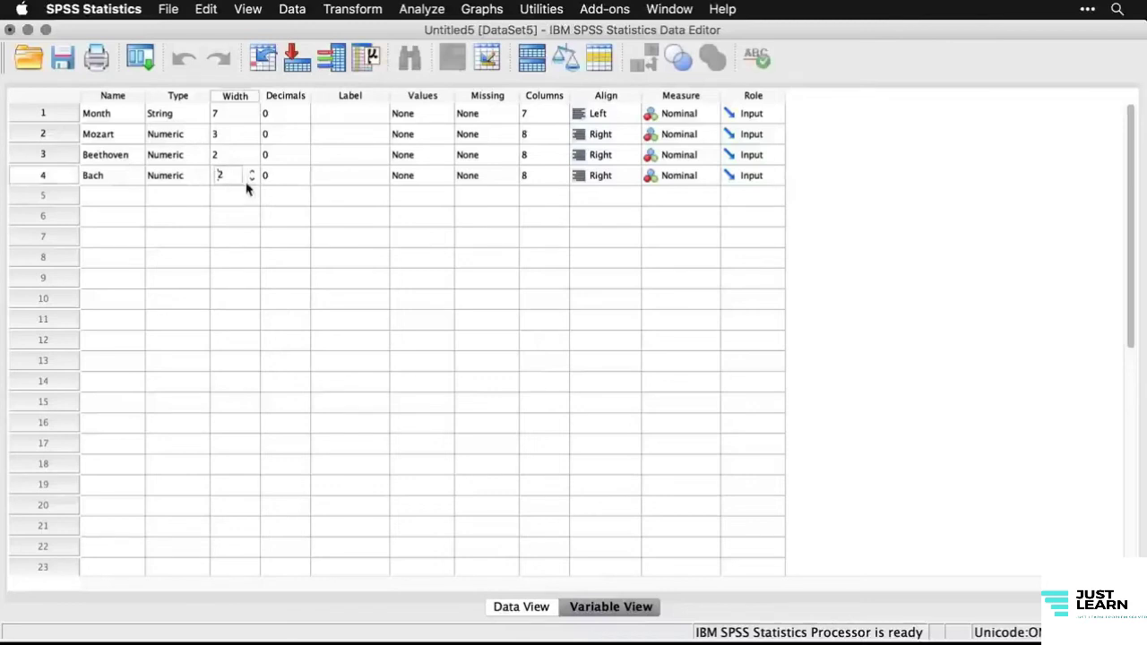
pyautogui.click(279, 193)
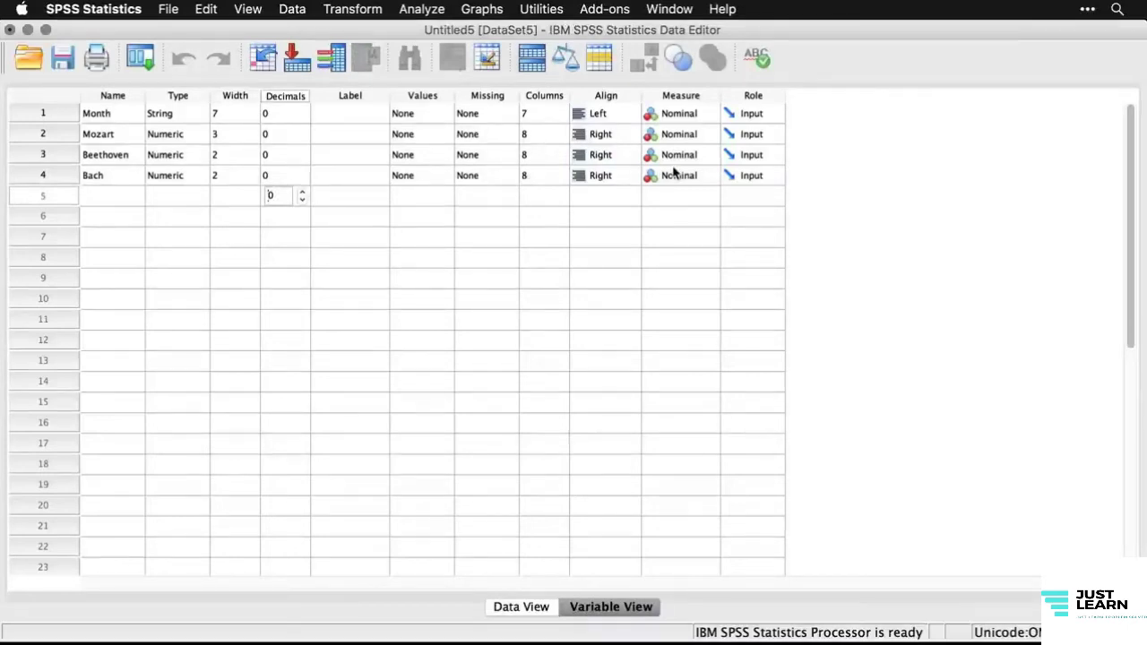
pyautogui.click(693, 137)
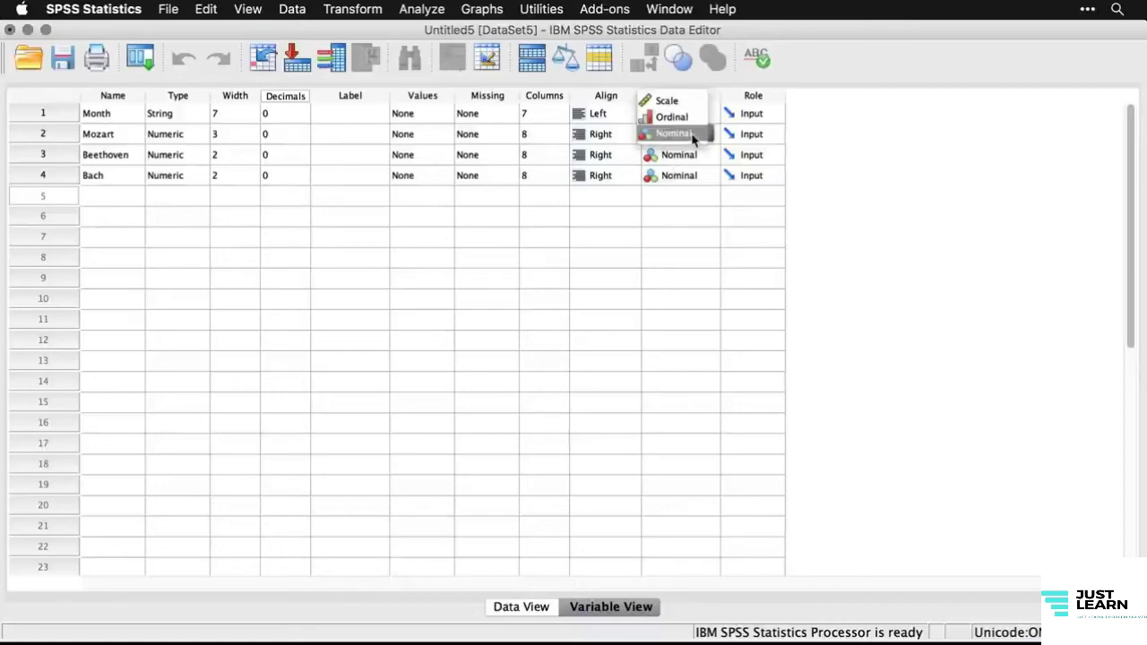
pyautogui.click(683, 101)
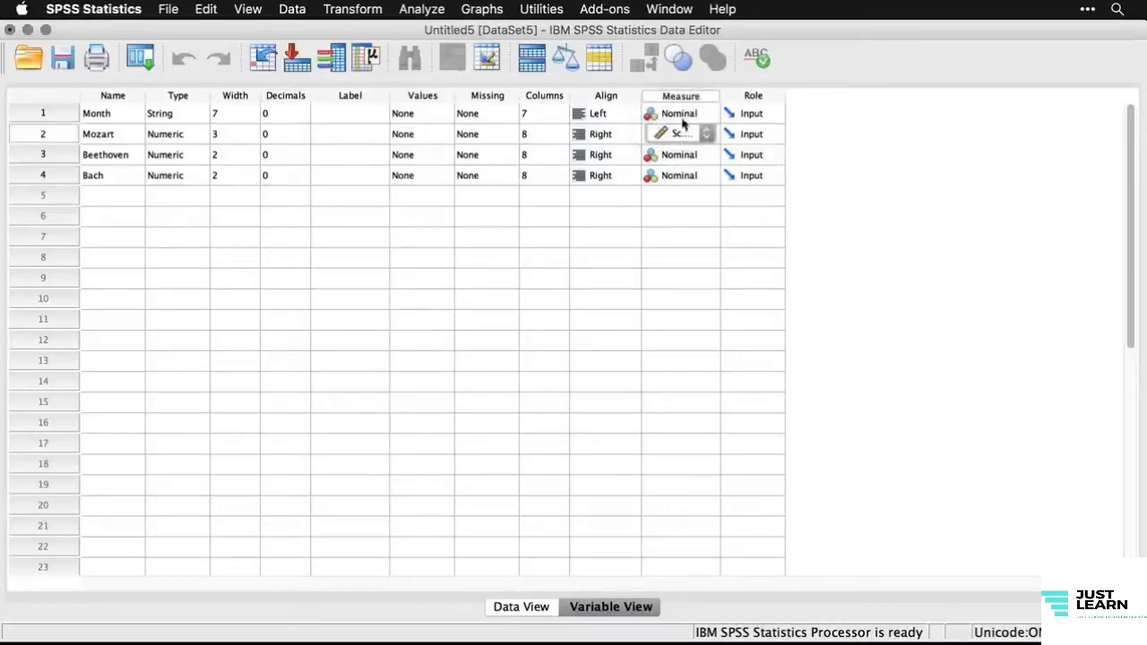
# - Set the measurement level of Beethoven and Bach to Scale and return to Data View
pyautogui.click(680, 158)
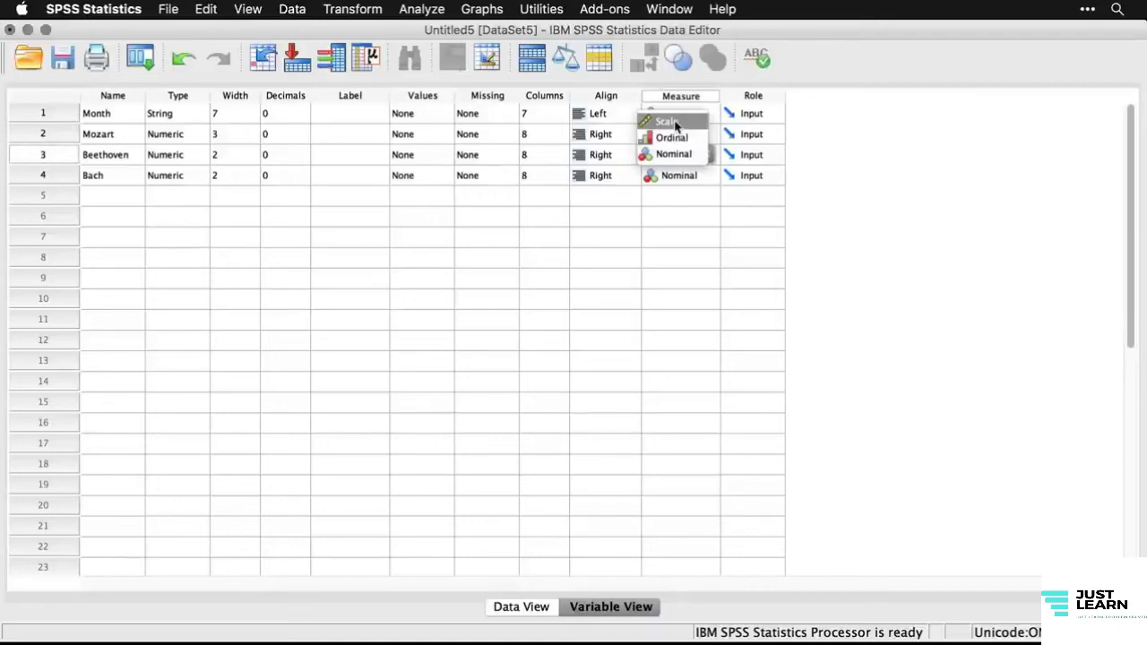
pyautogui.click(677, 122)
pyautogui.click(684, 178)
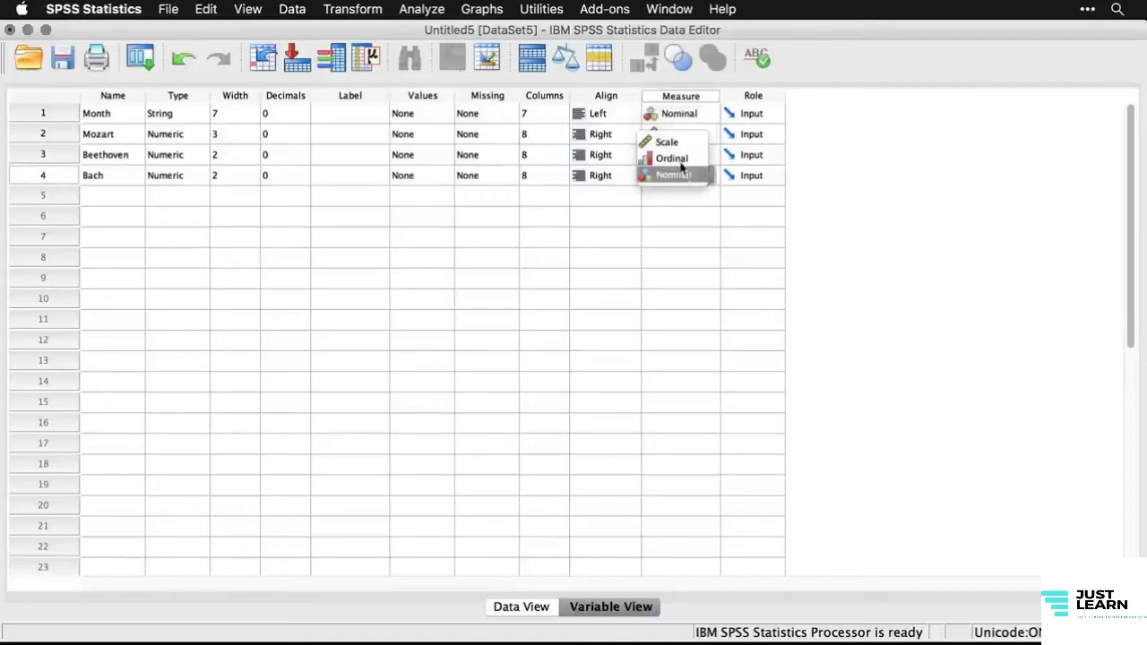
pyautogui.click(674, 142)
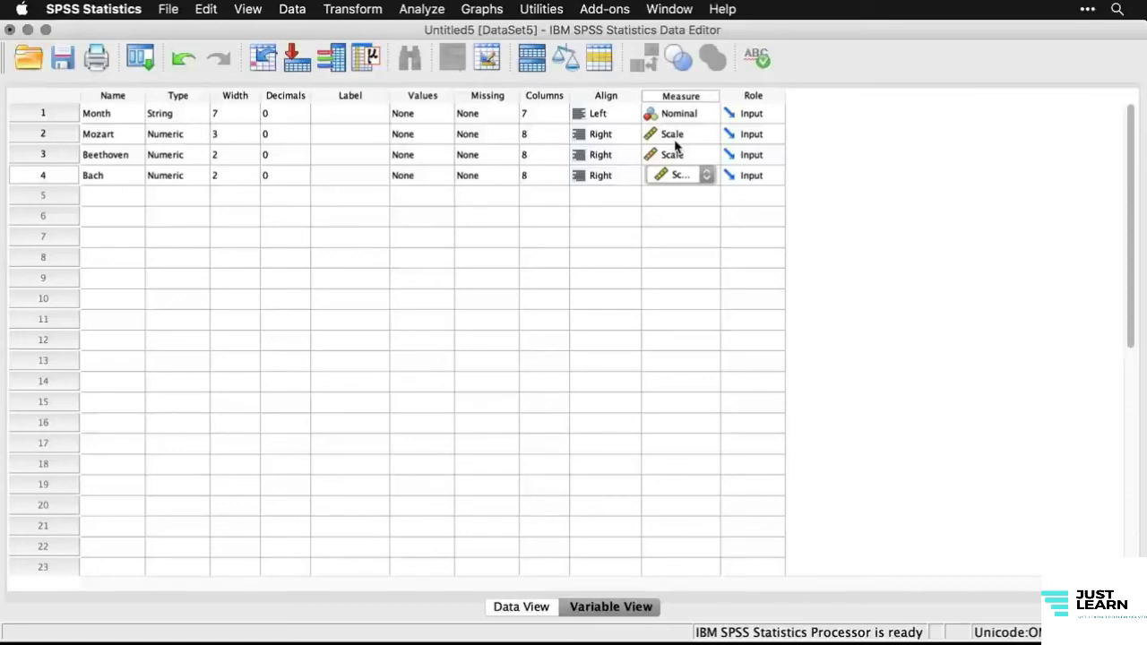
pyautogui.click(623, 204)
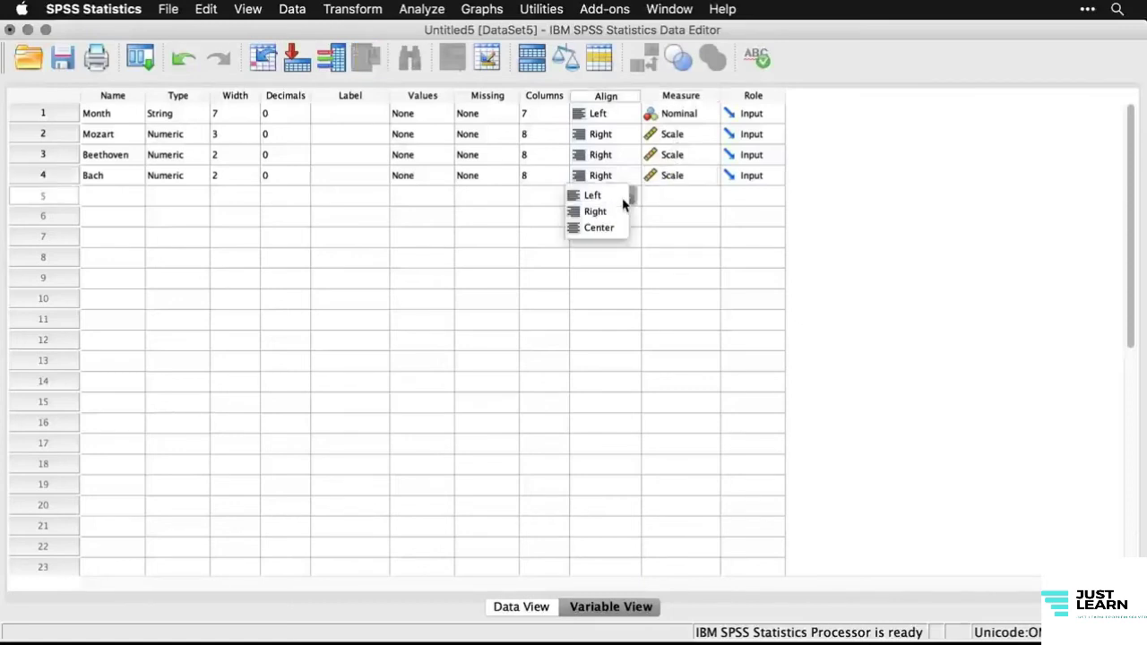
pyautogui.click(699, 199)
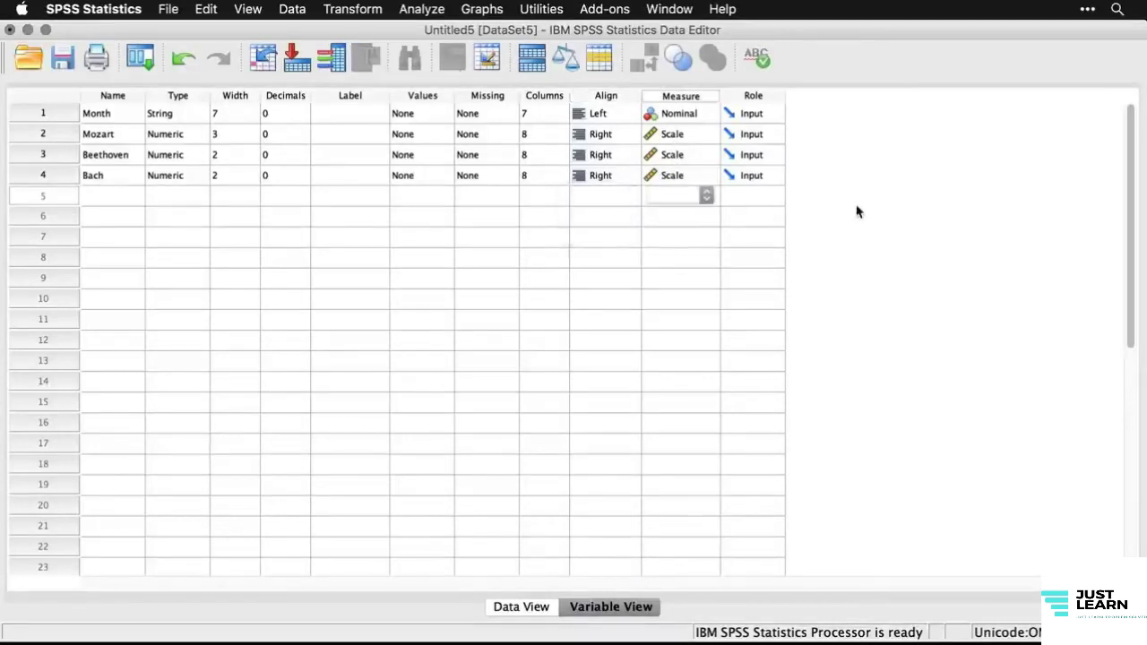
pyautogui.click(532, 612)
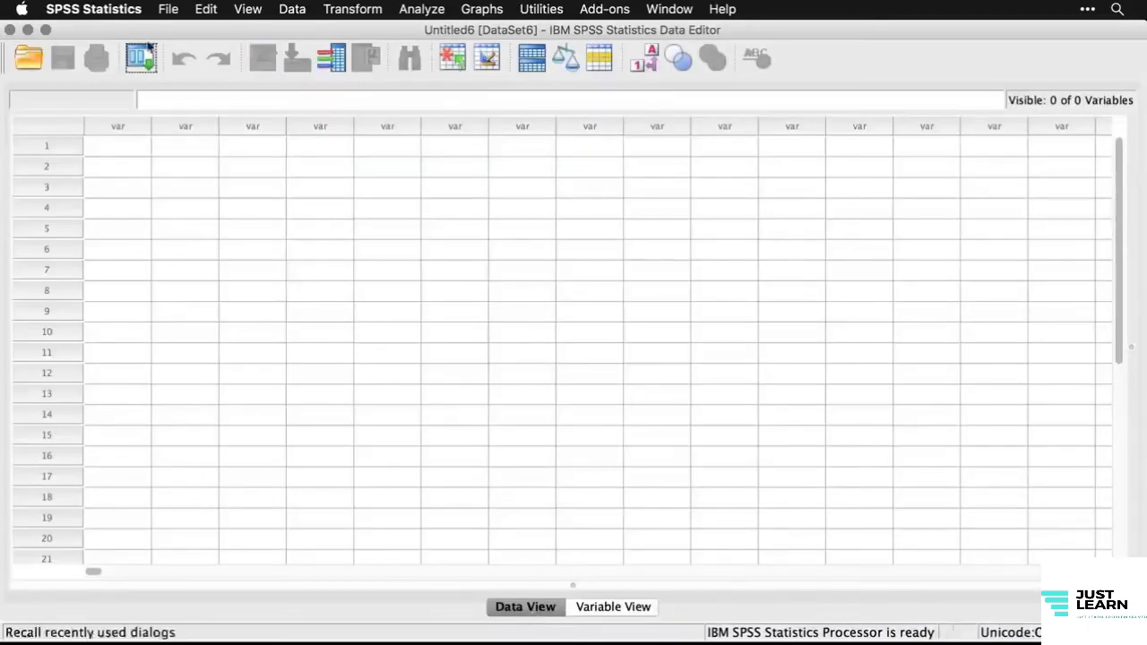
# - Open mbb.csv from the Desktop as a Text data file
pyautogui.click(163, 9)
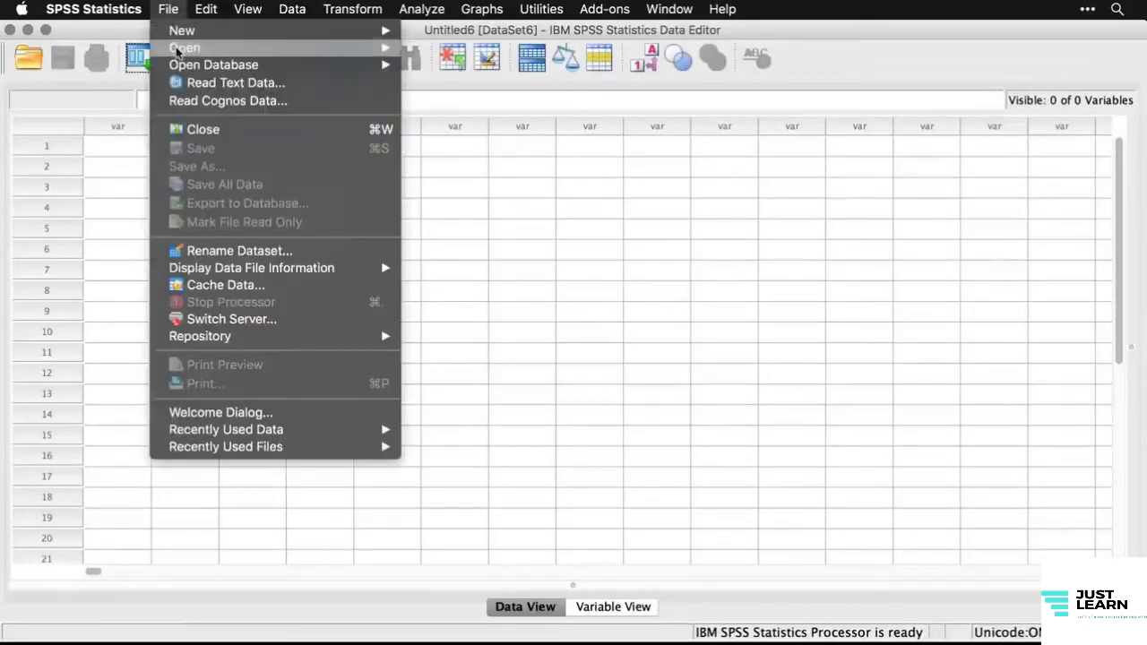
pyautogui.moveTo(204, 51)
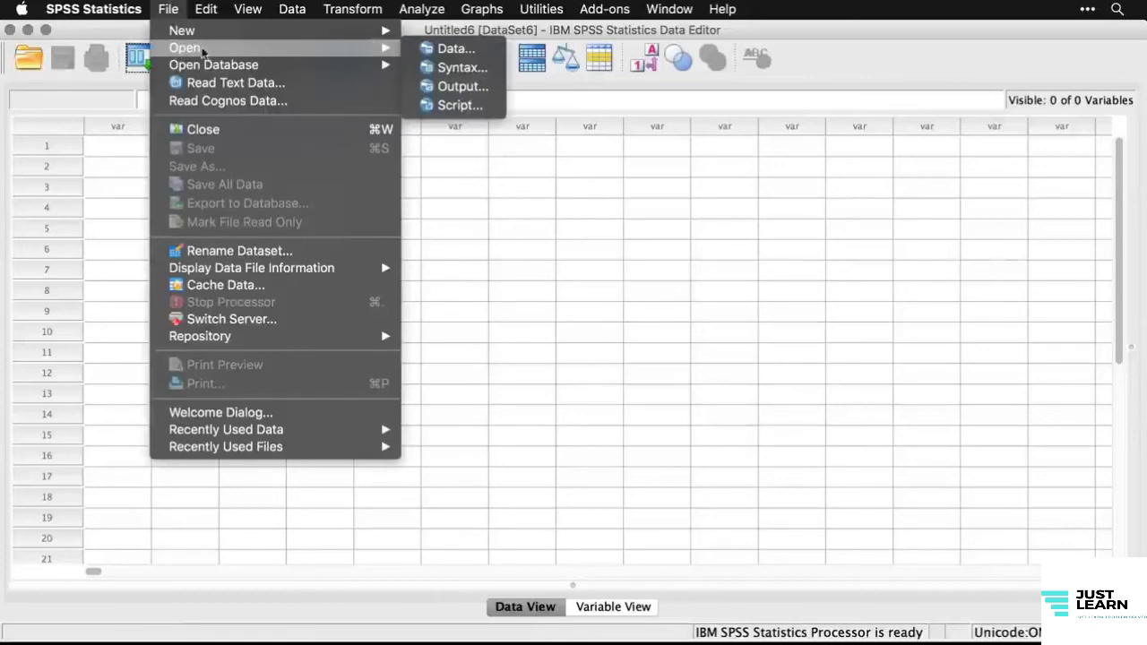
pyautogui.click(424, 50)
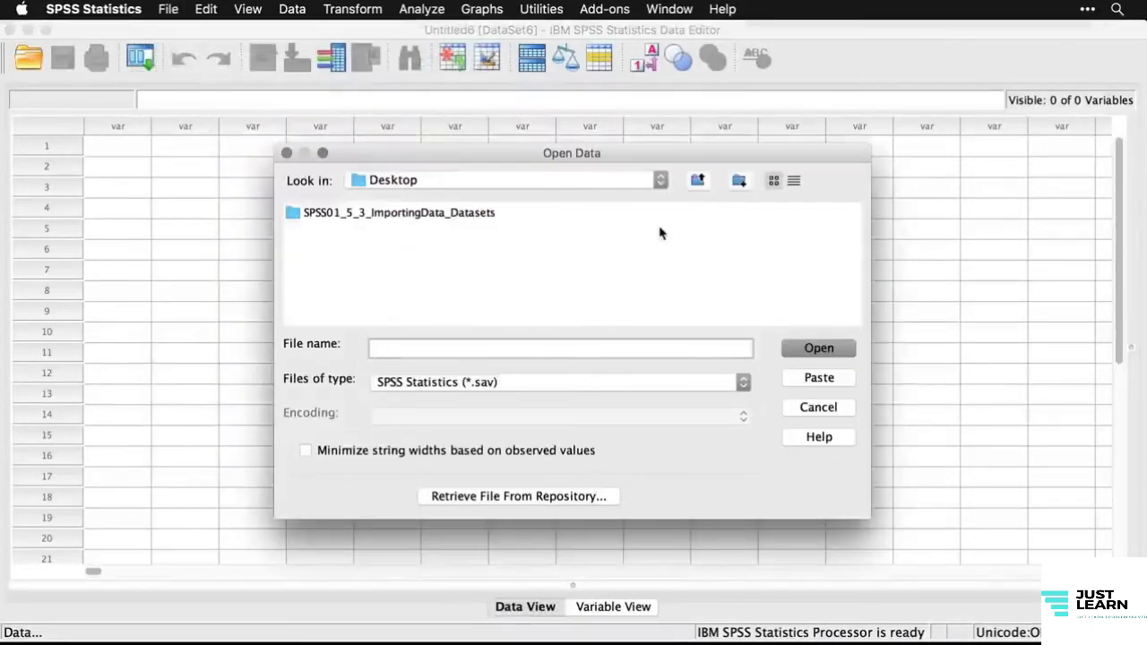
pyautogui.click(550, 387)
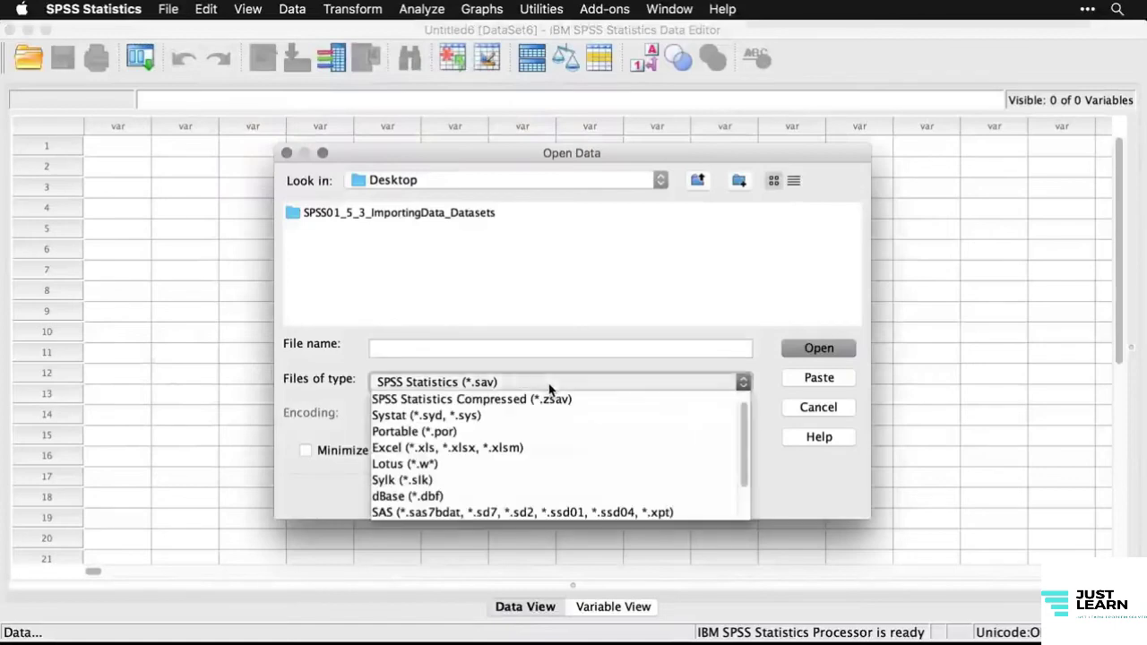
pyautogui.scroll(-3, 553, 435)
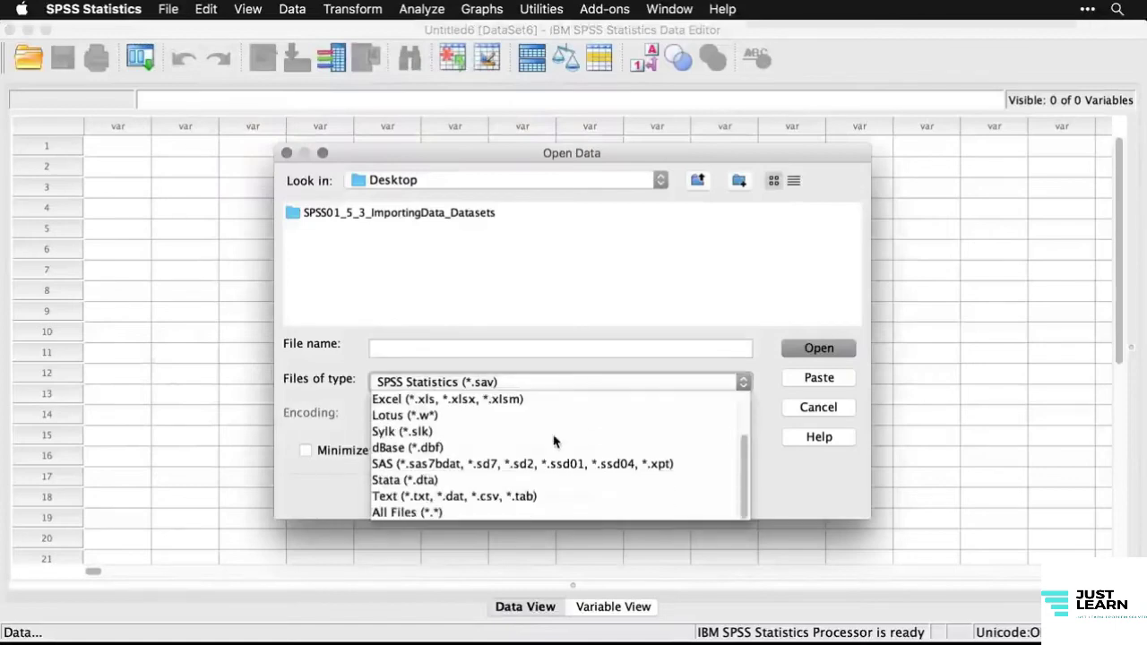
pyautogui.click(562, 495)
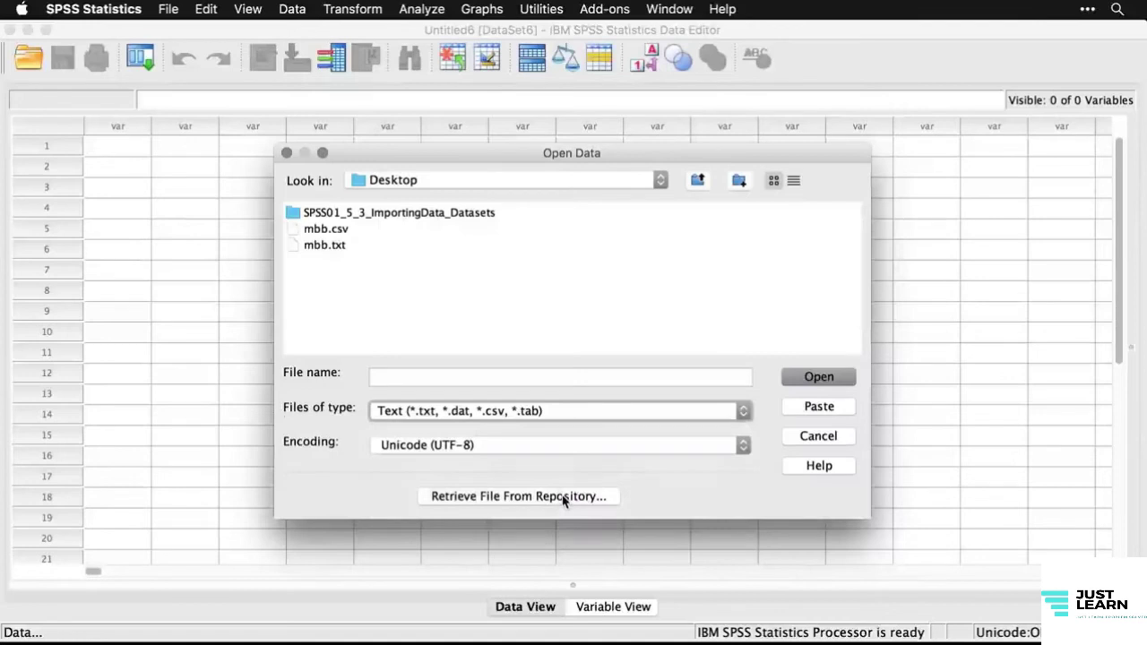
pyautogui.click(326, 229)
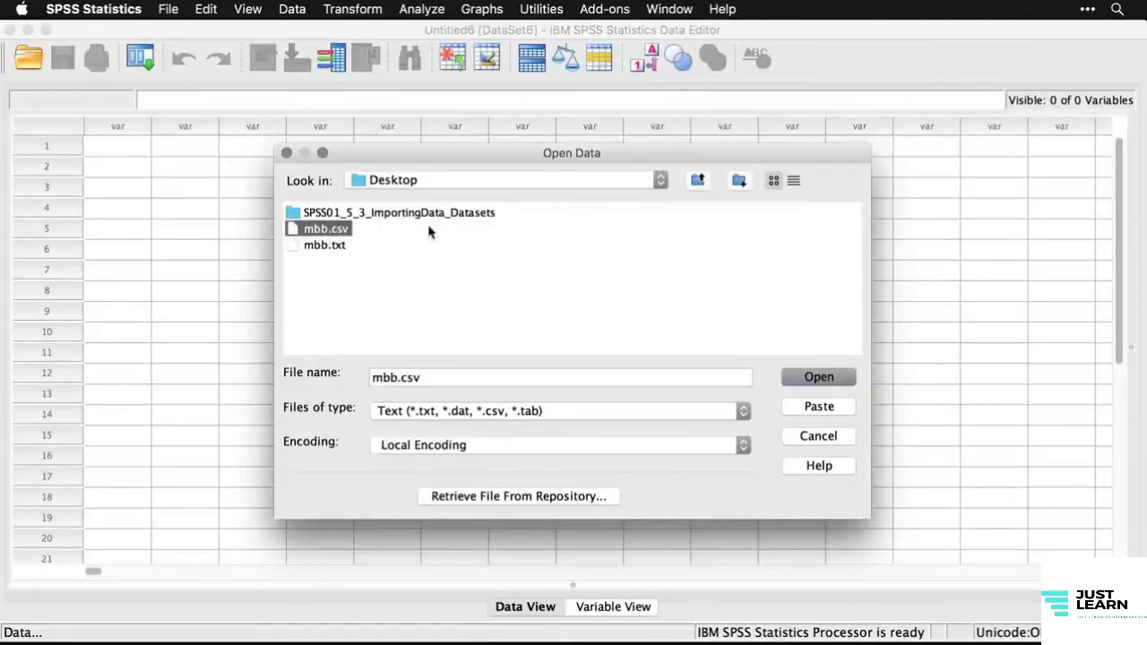
pyautogui.click(822, 380)
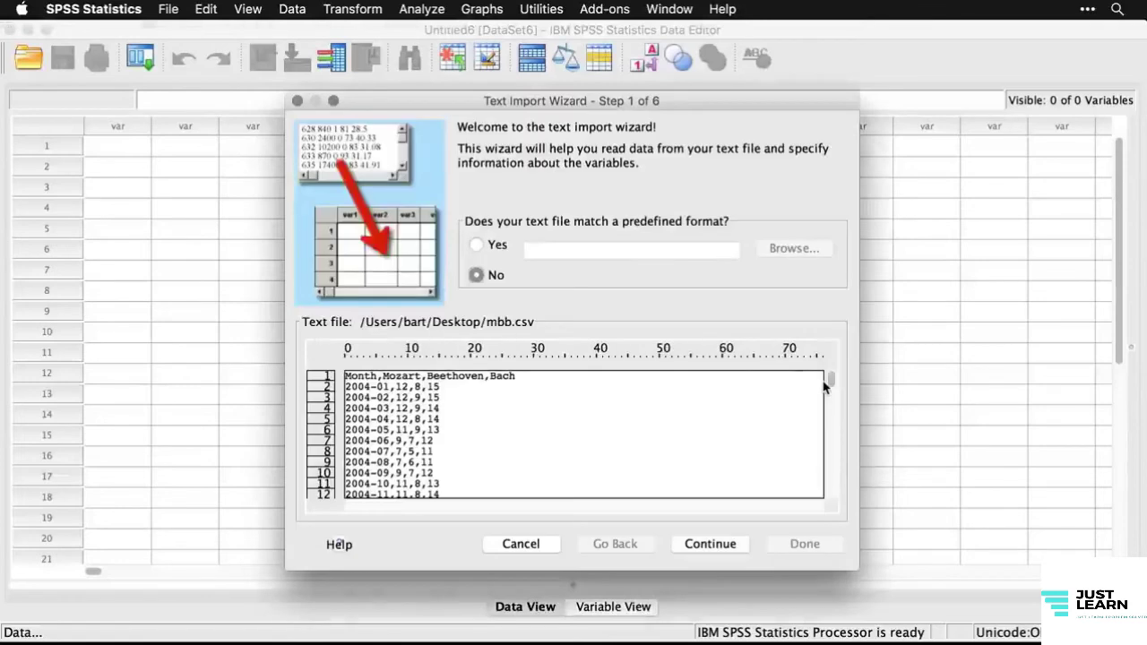
# - Import mbb.csv as comma-delimited data with variable names at the top of the file, keeping the wizard's other defaults
pyautogui.click(722, 548)
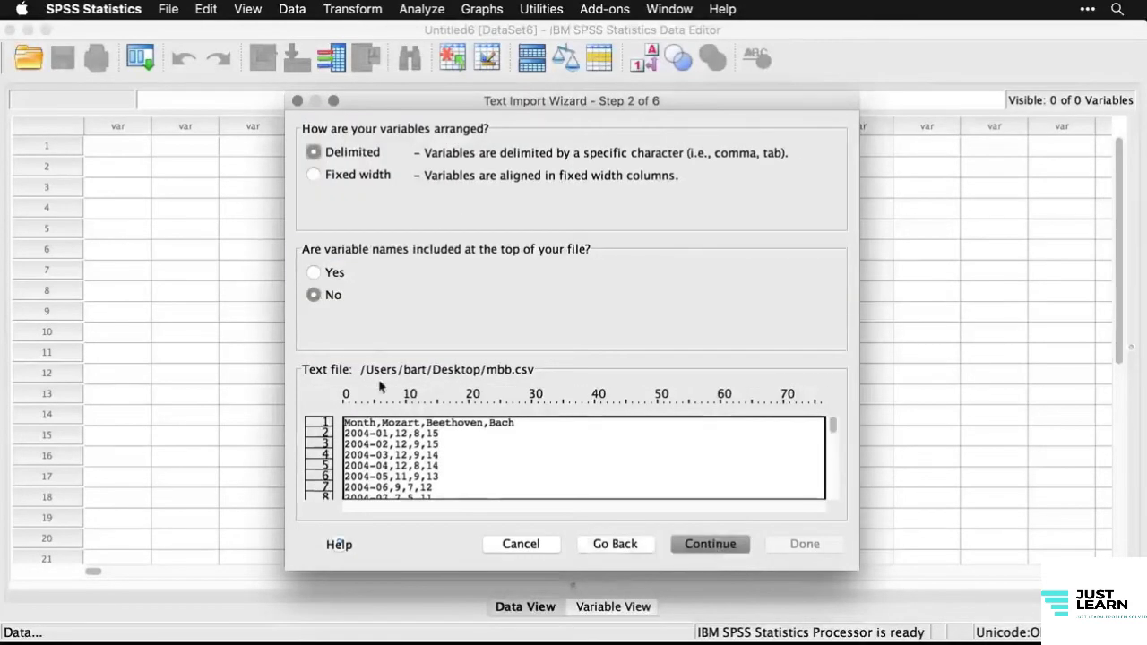
pyautogui.click(316, 273)
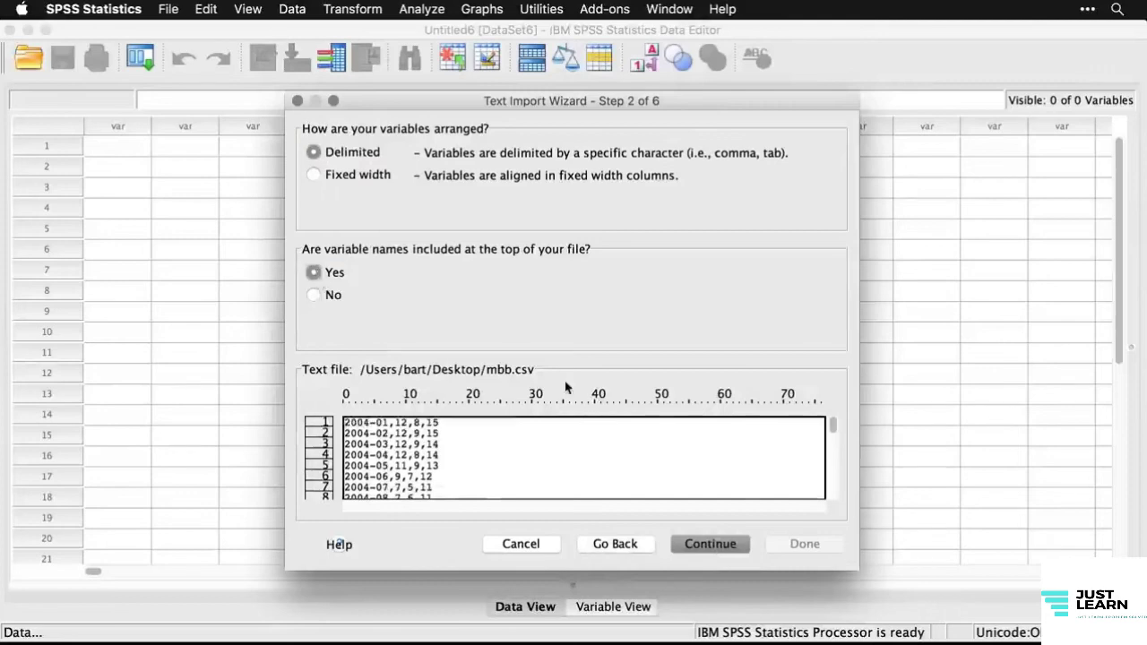
pyautogui.click(712, 548)
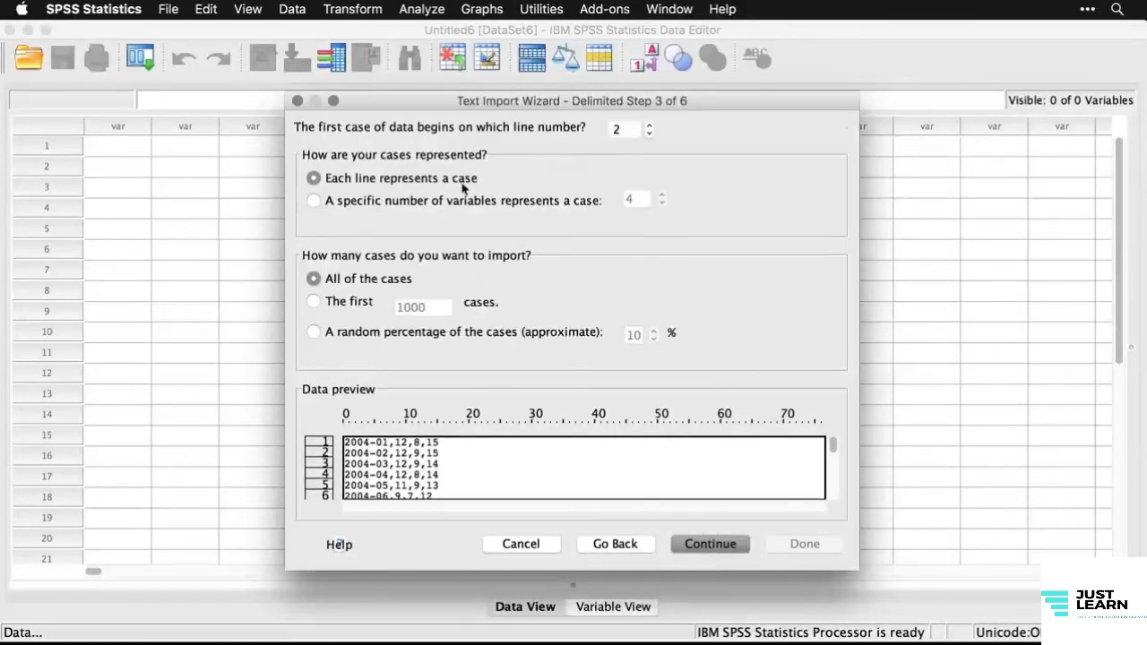
pyautogui.click(726, 546)
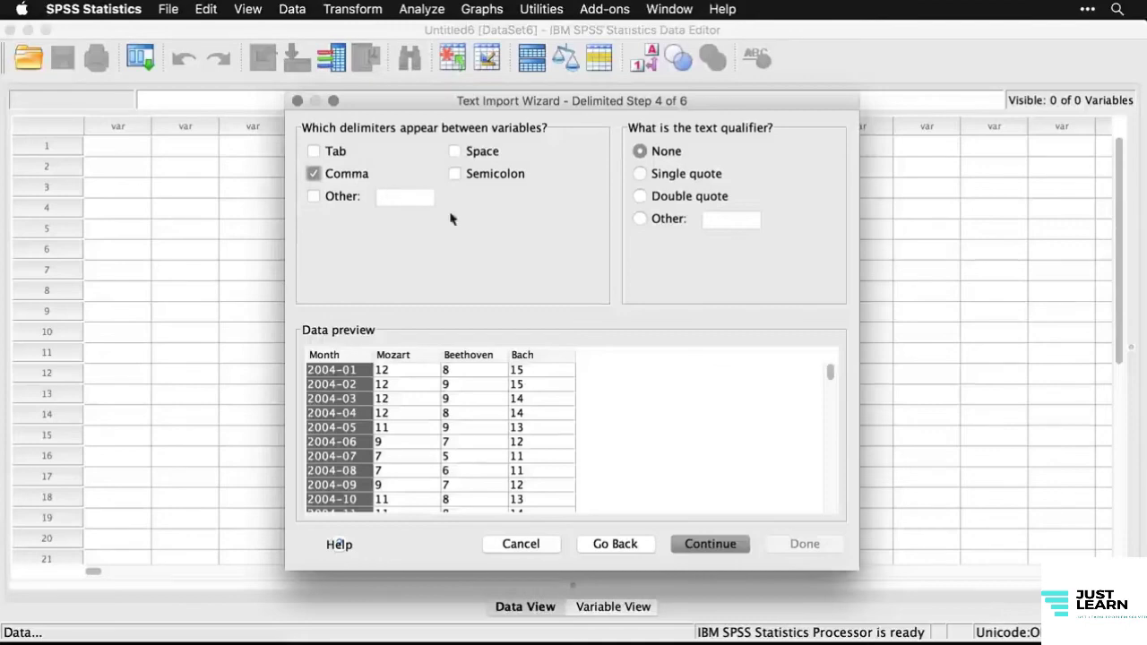
pyautogui.click(726, 550)
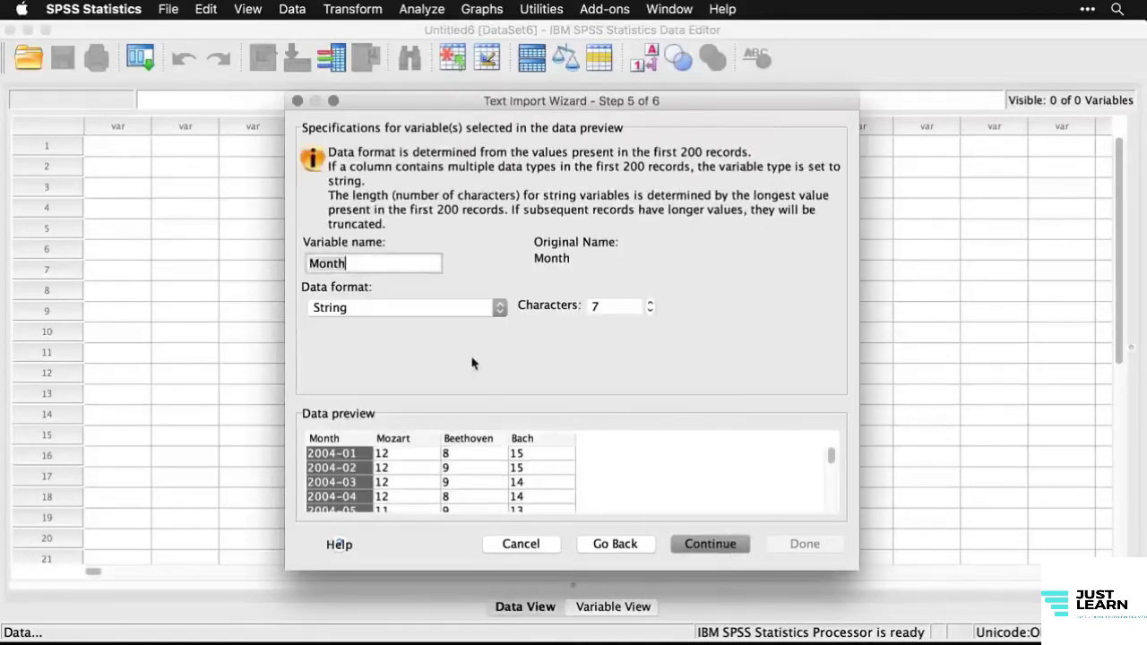
pyautogui.click(725, 550)
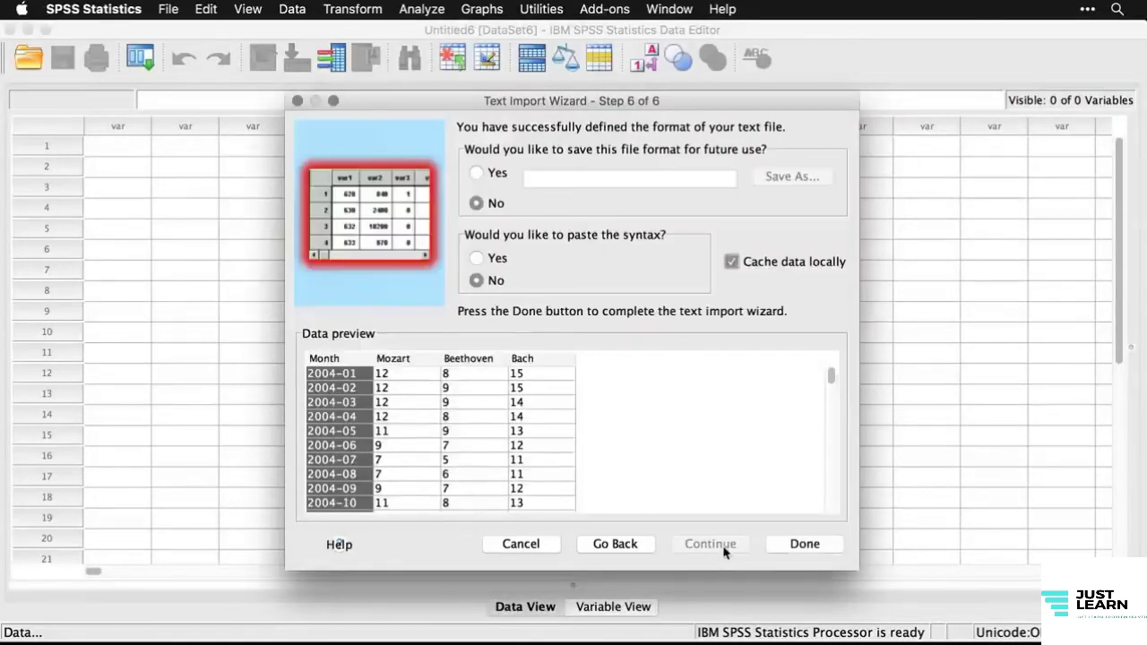
pyautogui.click(817, 543)
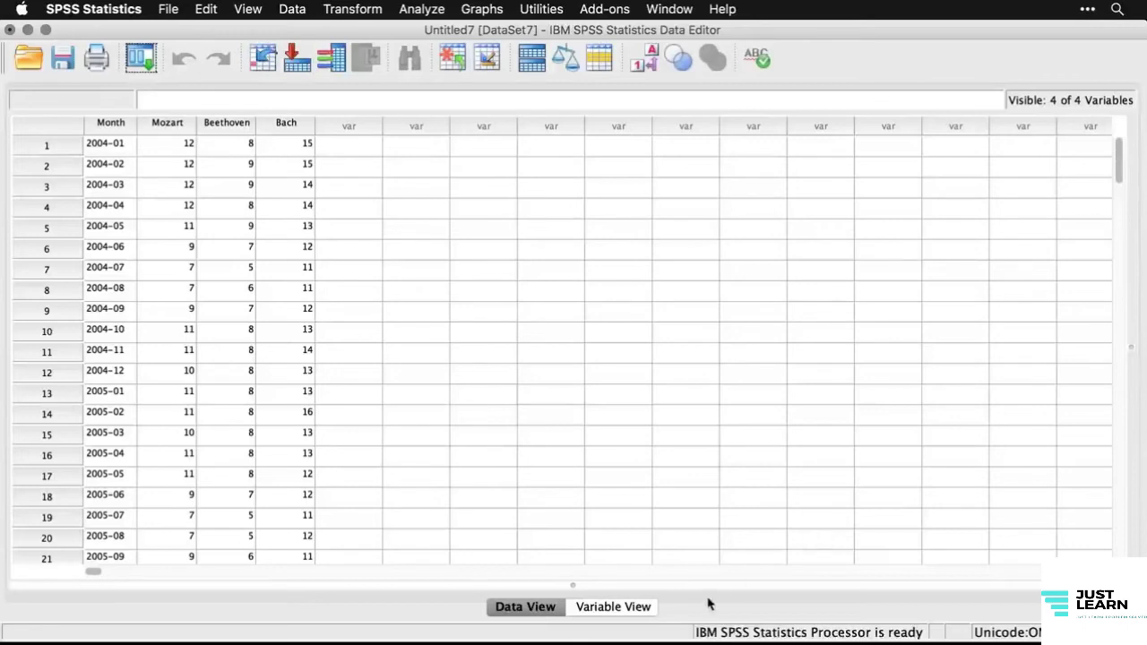
# - In Variable View, set the measurement level of Mozart, Beethoven and Bach to Scale for the imported CSV data
pyautogui.click(616, 613)
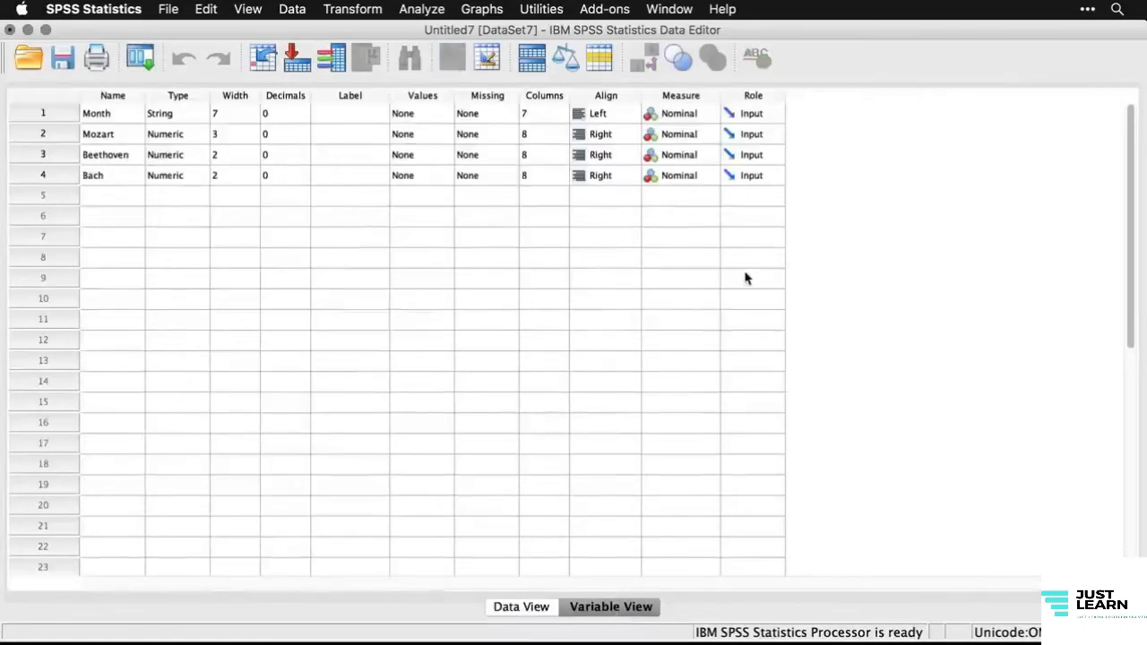
pyautogui.click(690, 136)
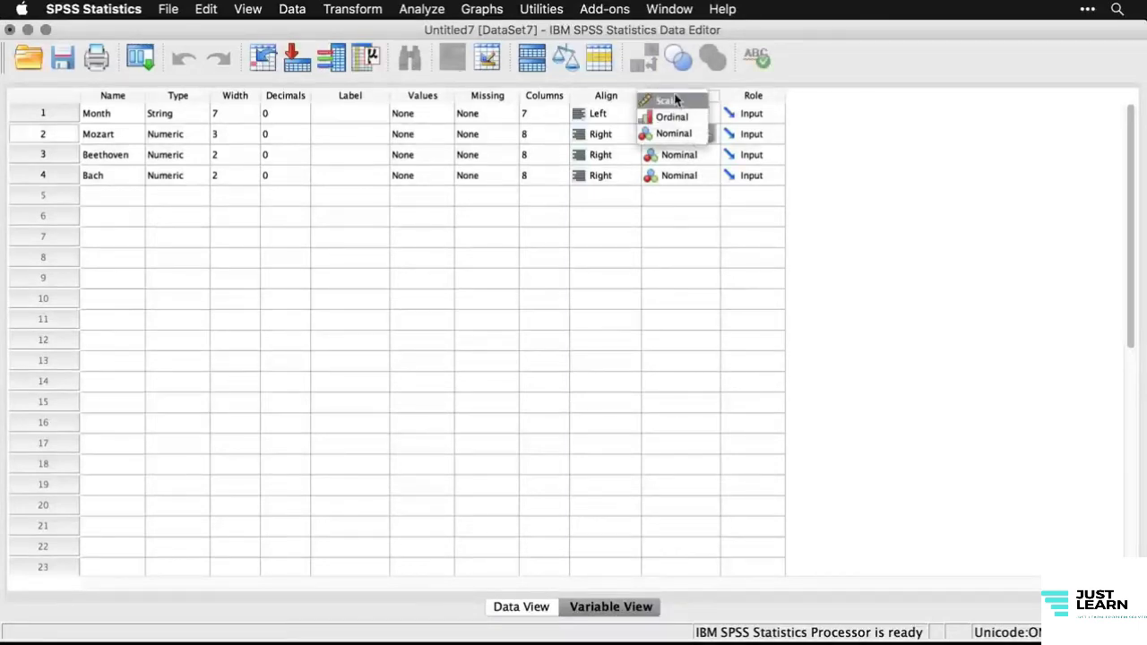
pyautogui.click(673, 101)
pyautogui.click(678, 156)
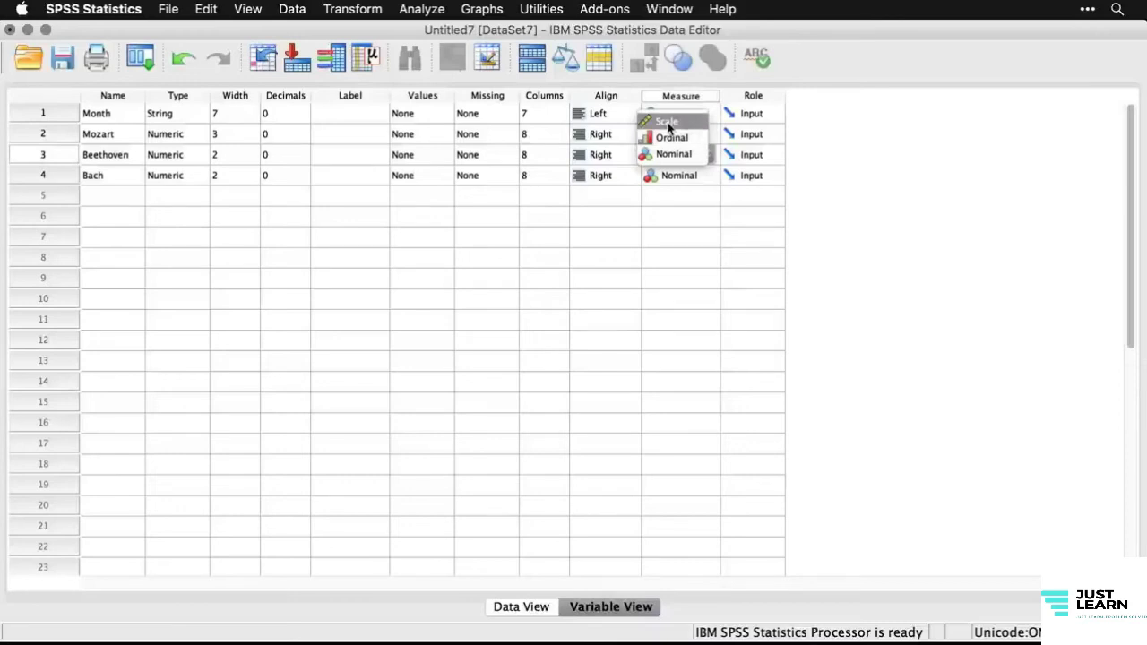
pyautogui.click(672, 125)
pyautogui.click(681, 175)
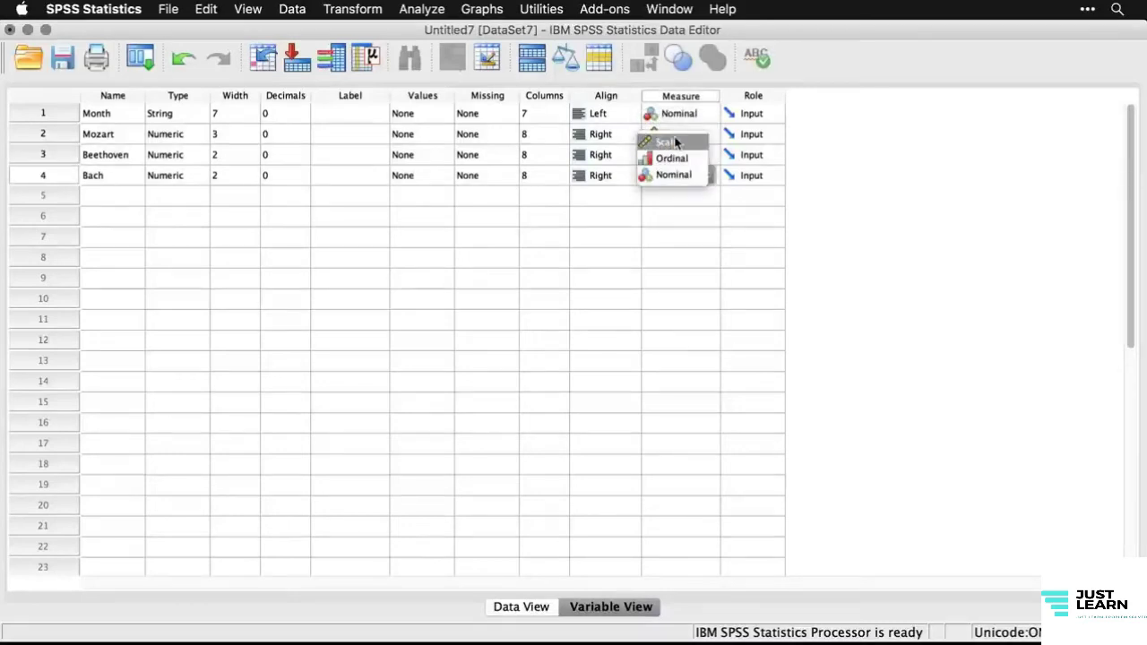
pyautogui.click(670, 141)
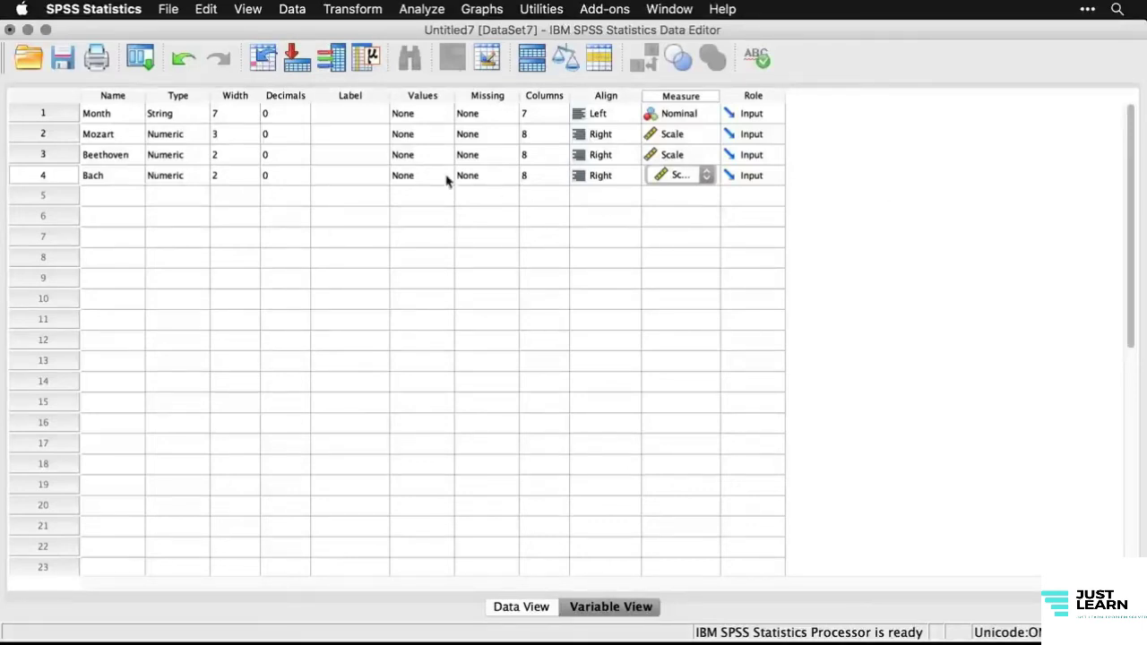
# - Open mbb.xlsx from the Desktop as an Excel data file
pyautogui.click(169, 10)
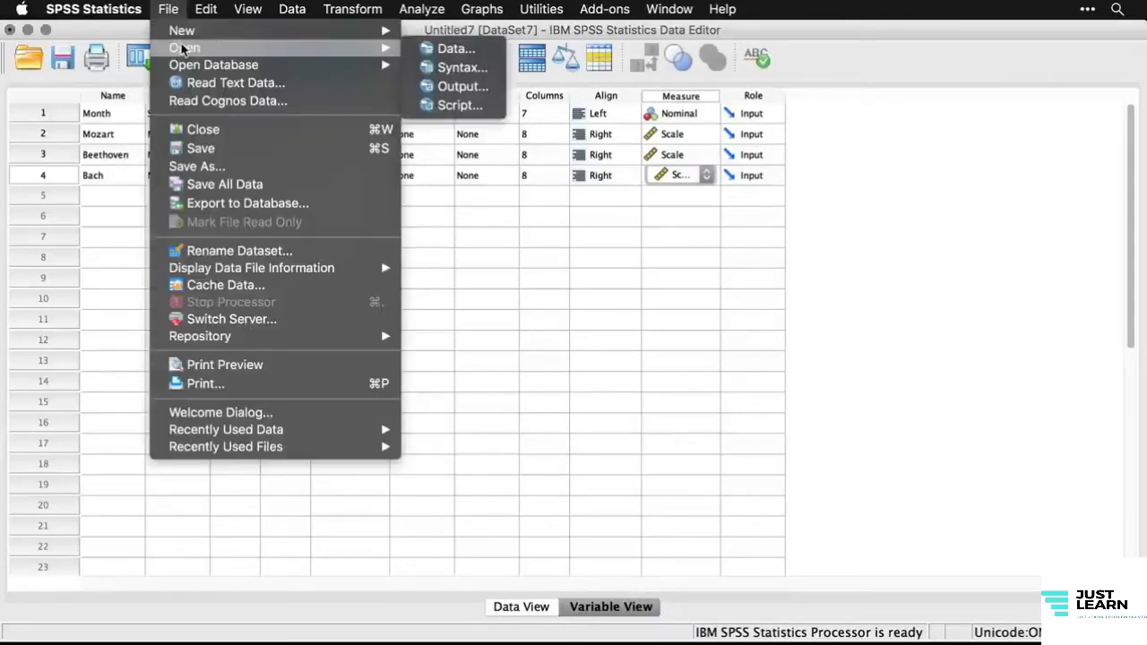
pyautogui.moveTo(383, 52)
pyautogui.click(432, 49)
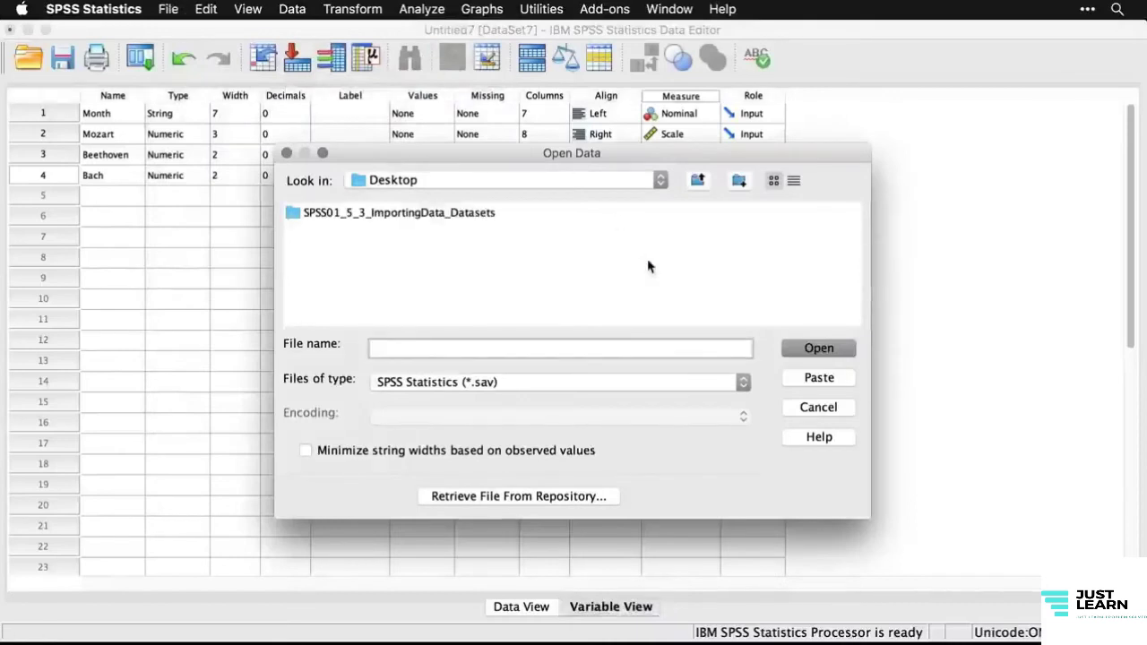
pyautogui.click(549, 384)
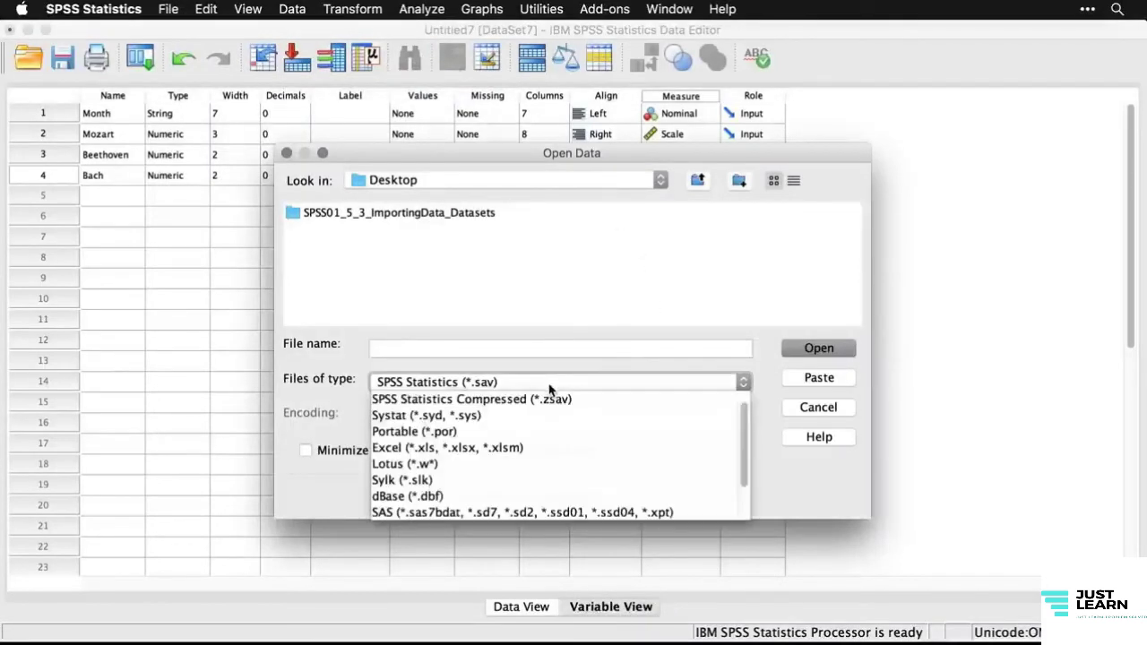
pyautogui.click(575, 447)
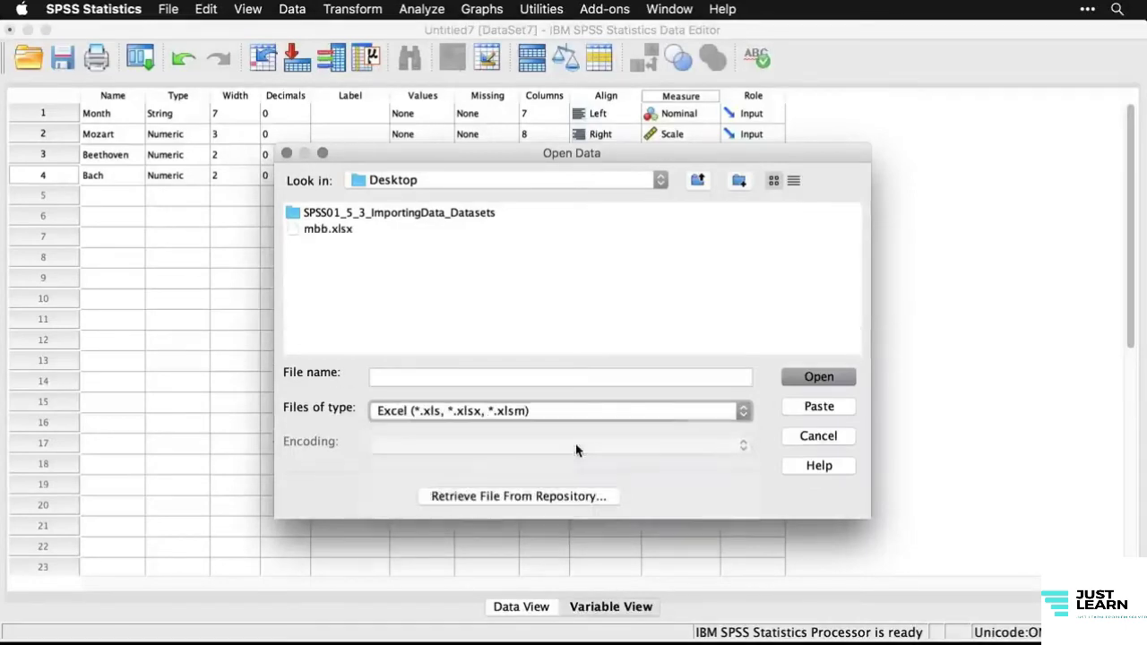
pyautogui.click(328, 229)
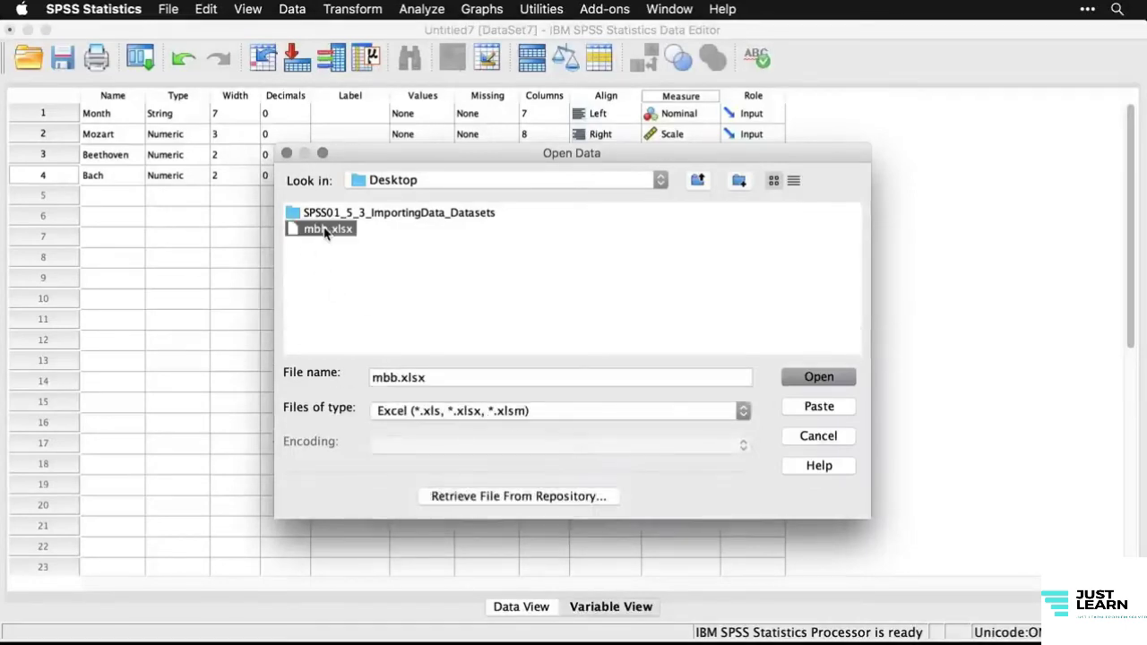
pyautogui.click(819, 378)
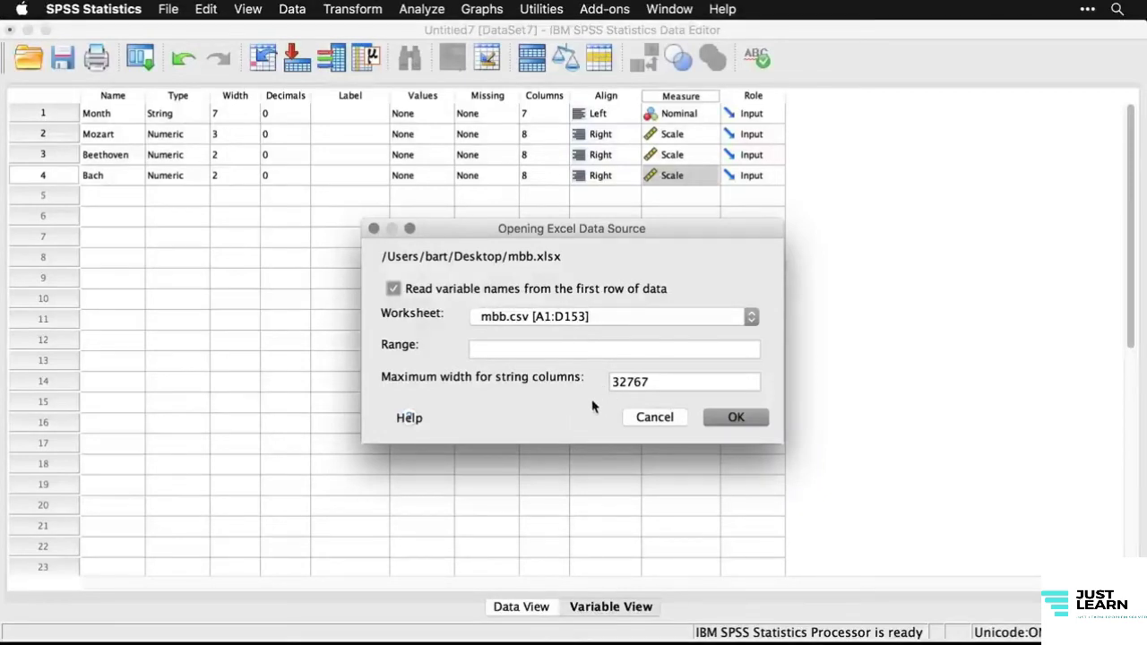
# - Import the mbb.csv worksheet with variable names read from the first row, and check the result in Data View and Variable View
pyautogui.click(735, 418)
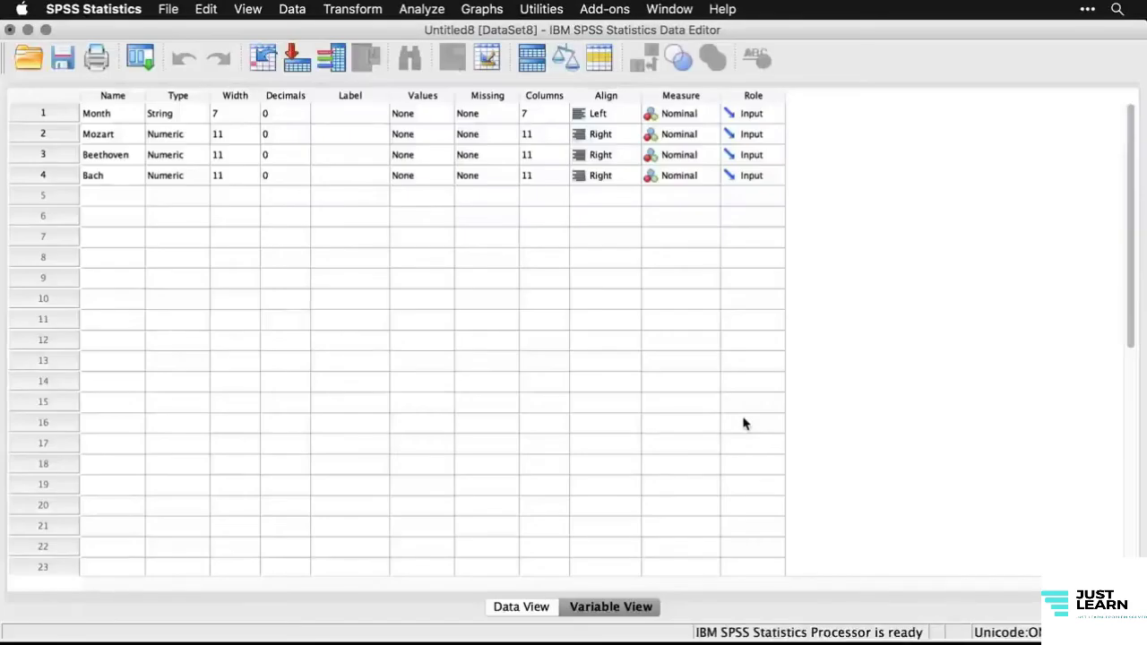
pyautogui.click(520, 613)
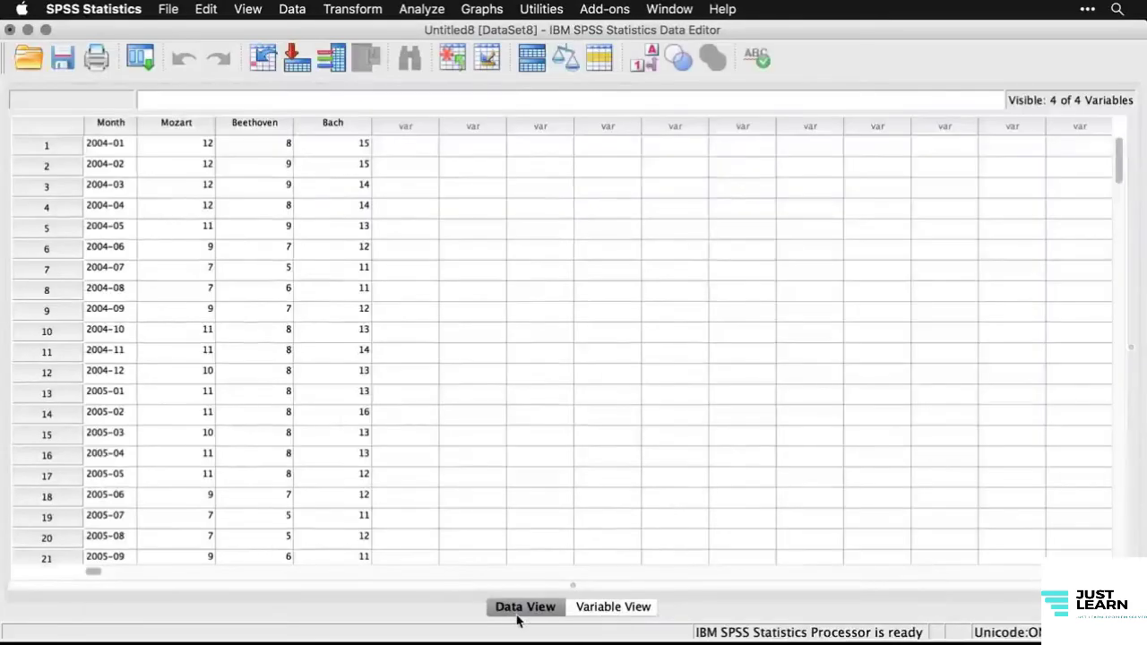
pyautogui.click(600, 609)
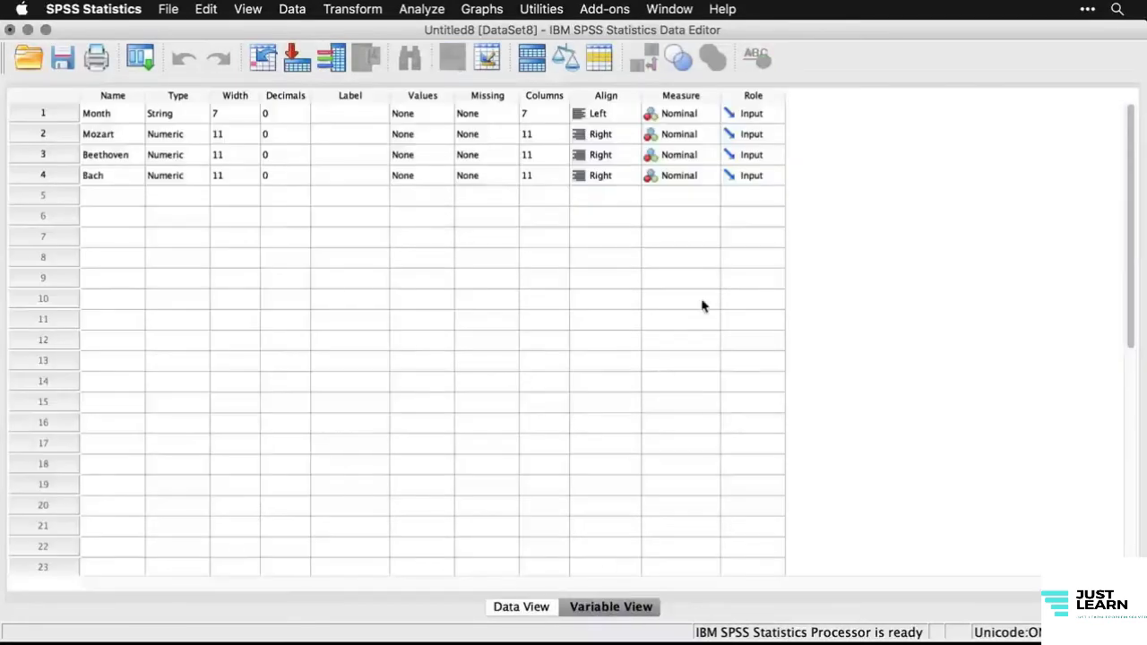
# - Set the measurement level of Mozart, Beethoven and Bach to Scale for the data imported from Excel
pyautogui.click(690, 137)
pyautogui.click(688, 135)
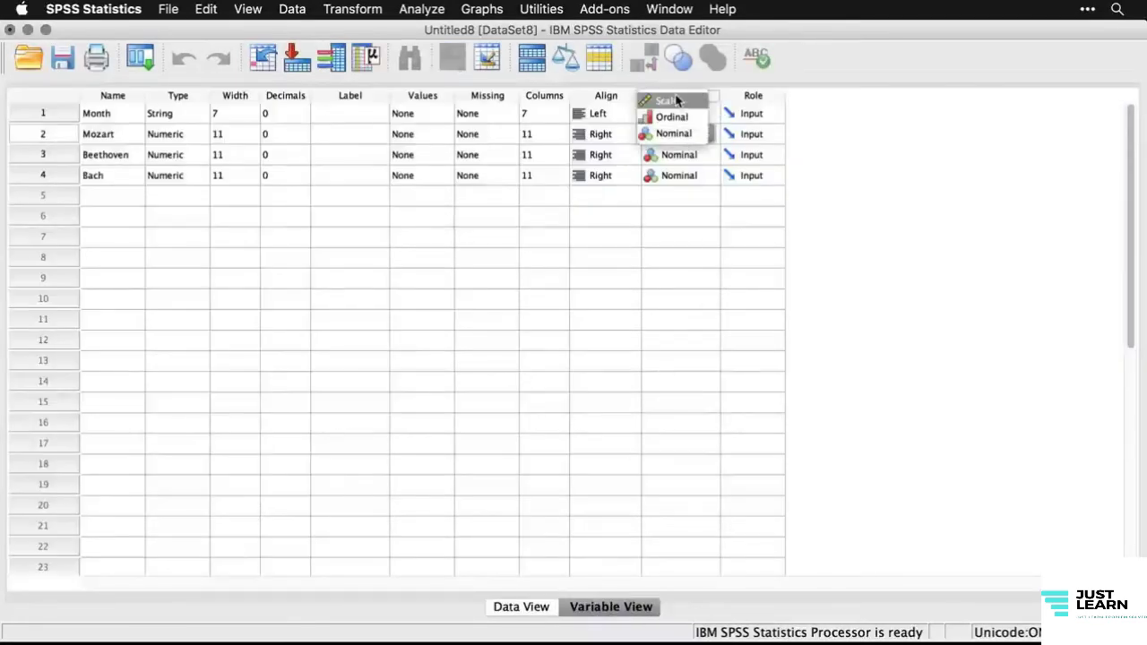
pyautogui.click(686, 154)
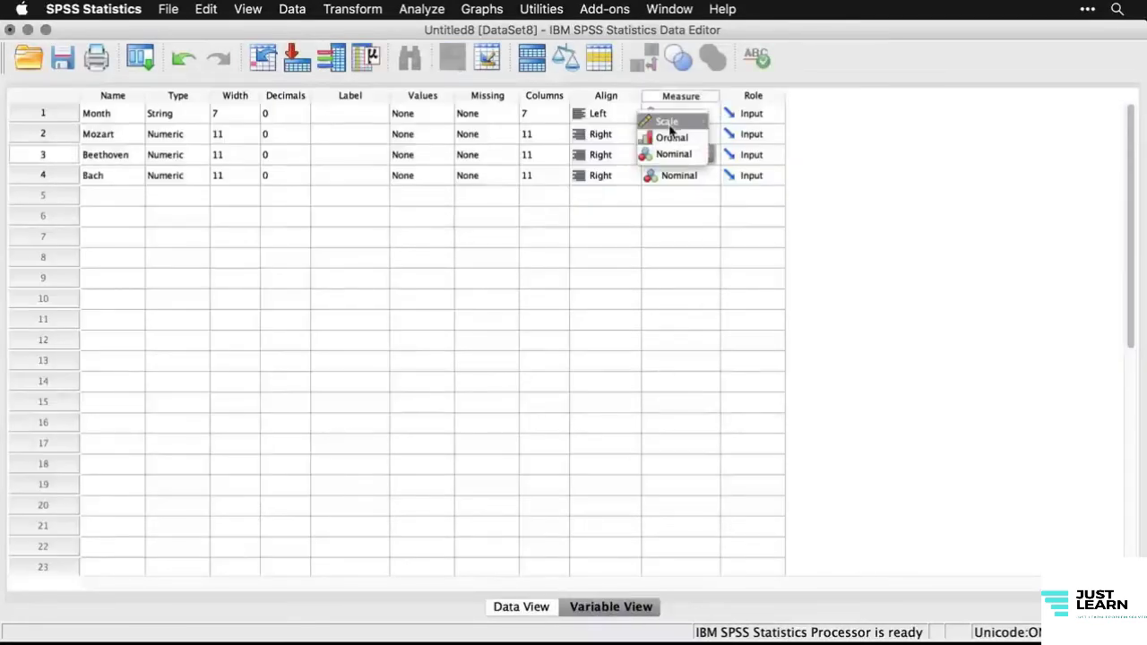
pyautogui.click(672, 154)
pyautogui.click(674, 175)
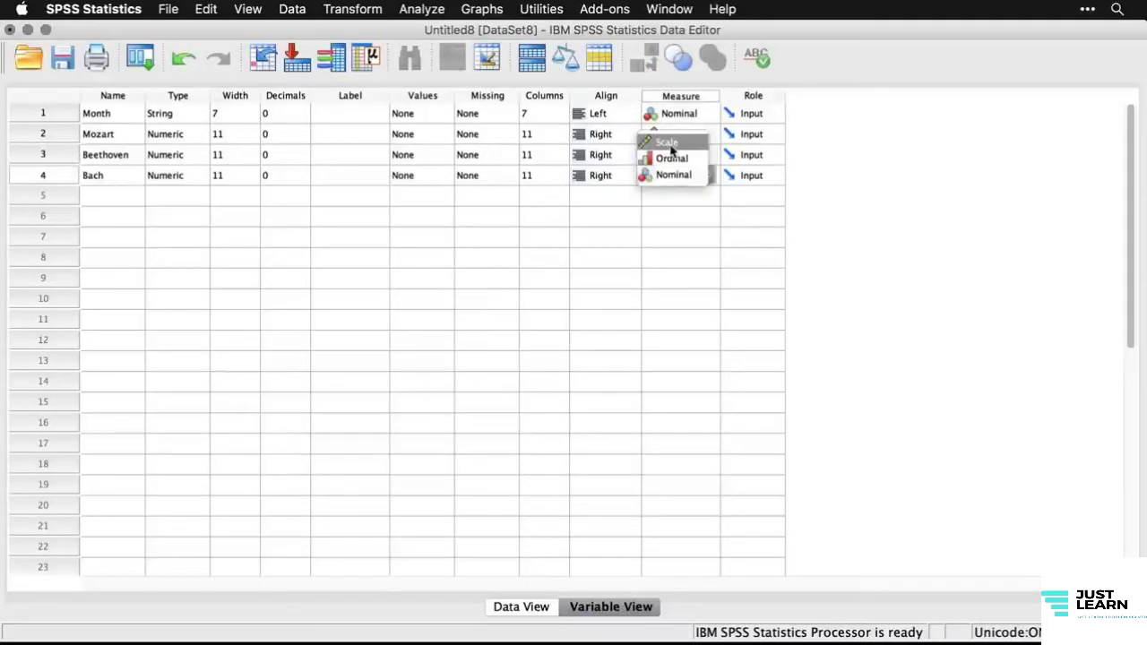
pyautogui.click(671, 144)
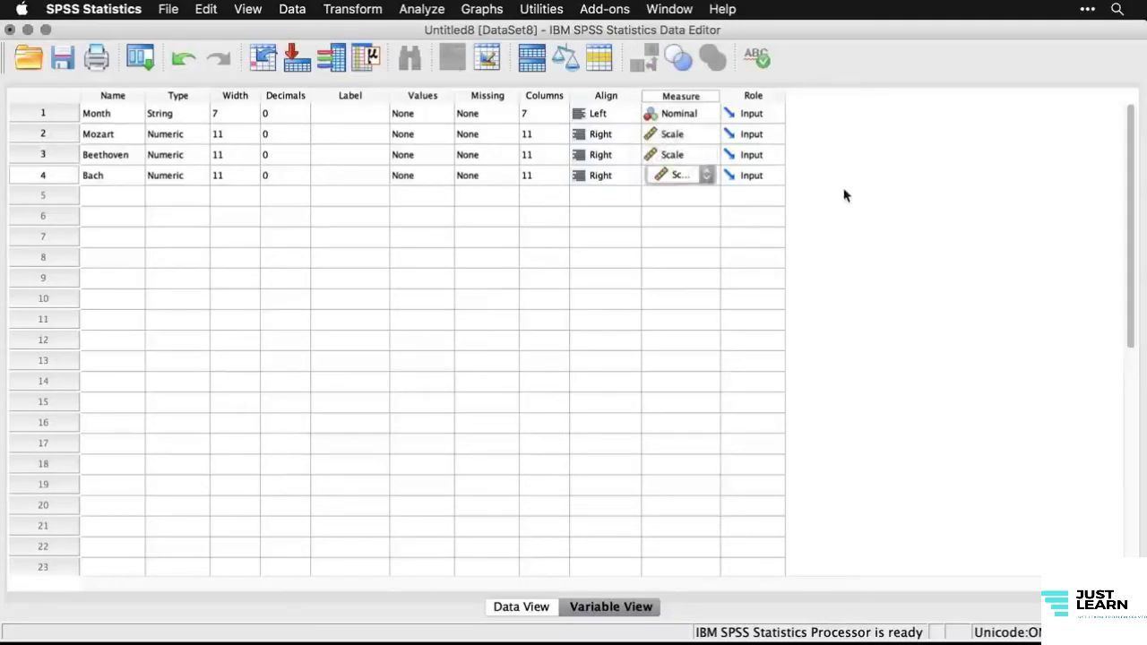
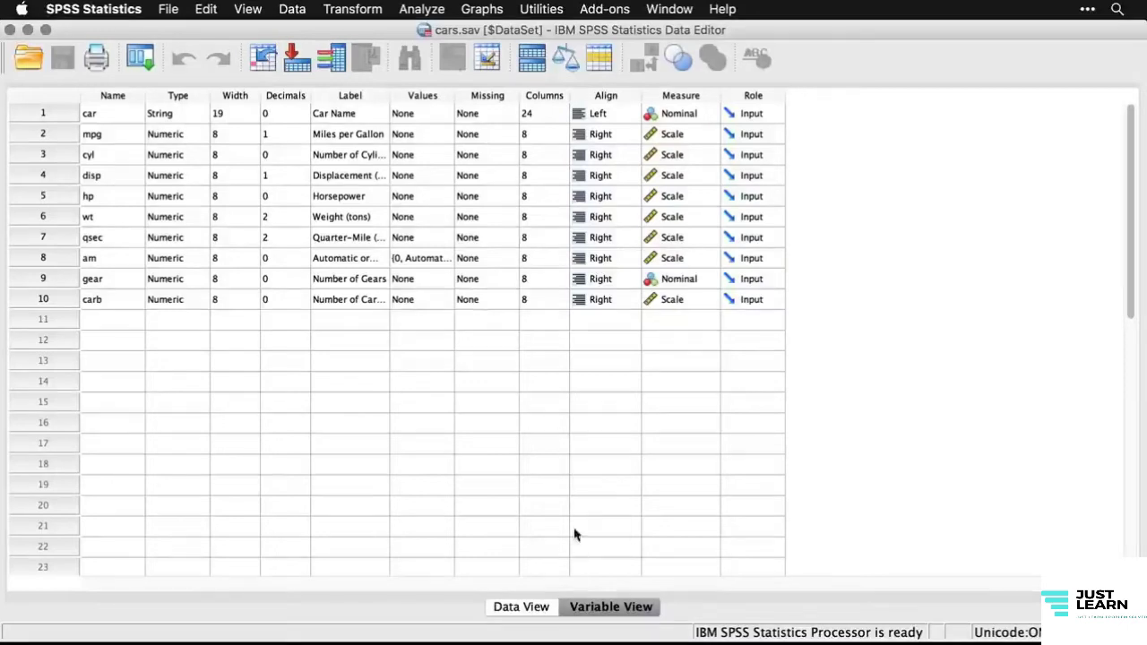
# - Review the cars.sav data, then the default CLUSTER command in the SPSS01_6_1_HierarchicalClustering.sps syntax file
pyautogui.click(520, 608)
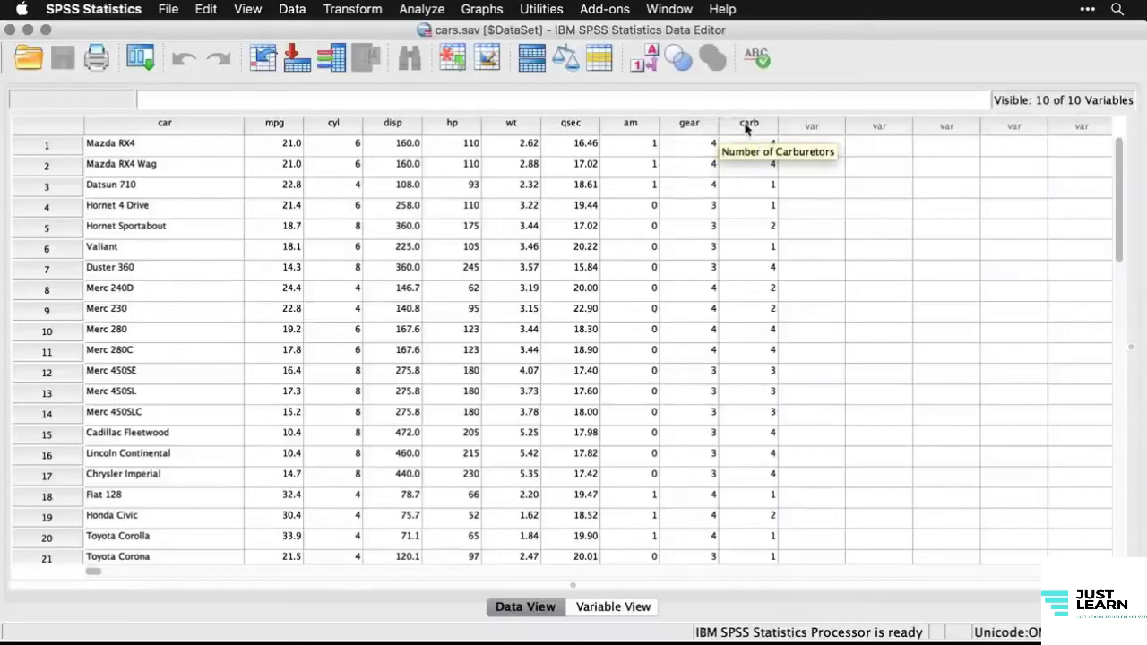
pyautogui.click(648, 70)
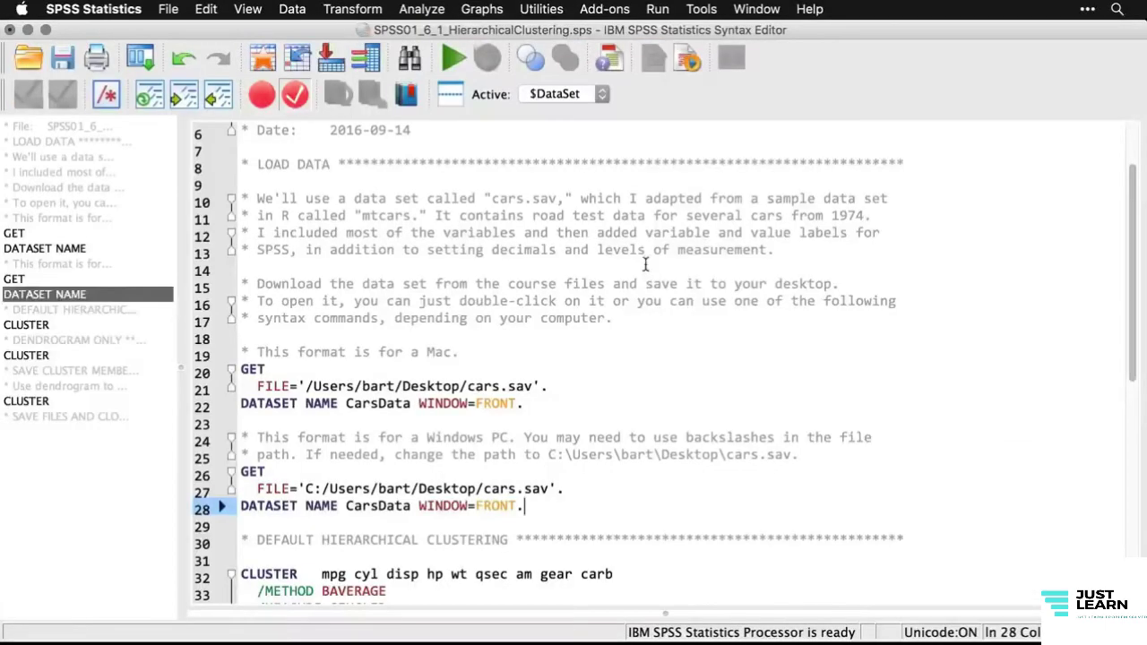
pyautogui.scroll(-6, 643, 341)
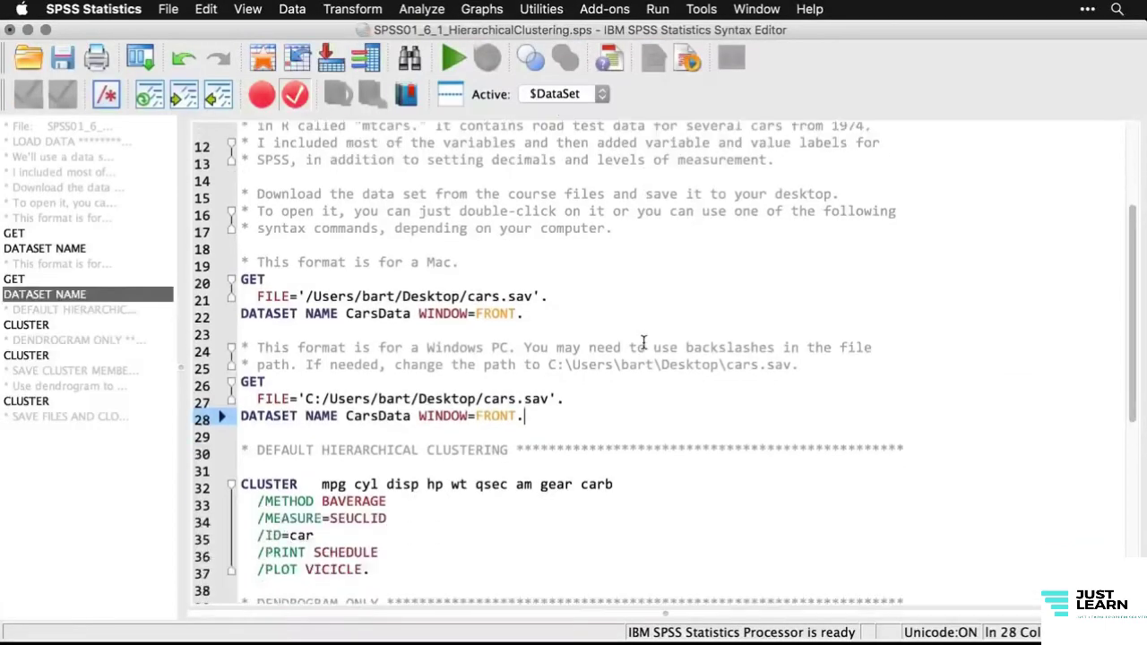
pyautogui.scroll(-4, 643, 342)
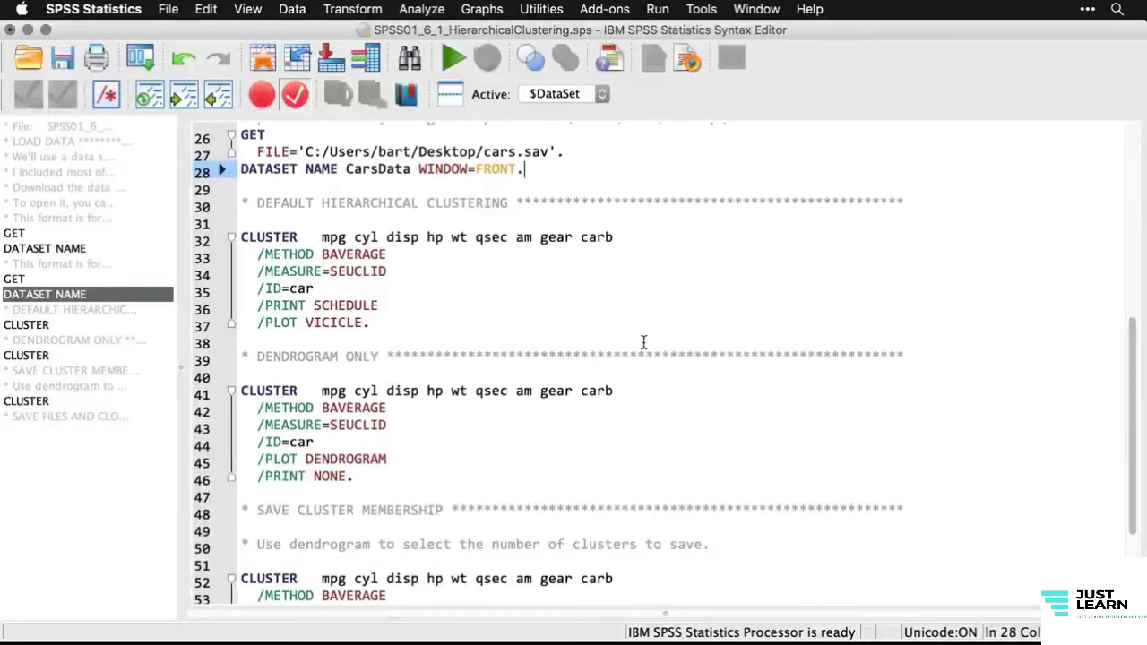
pyautogui.moveTo(391, 322); pyautogui.dragTo(242, 233)
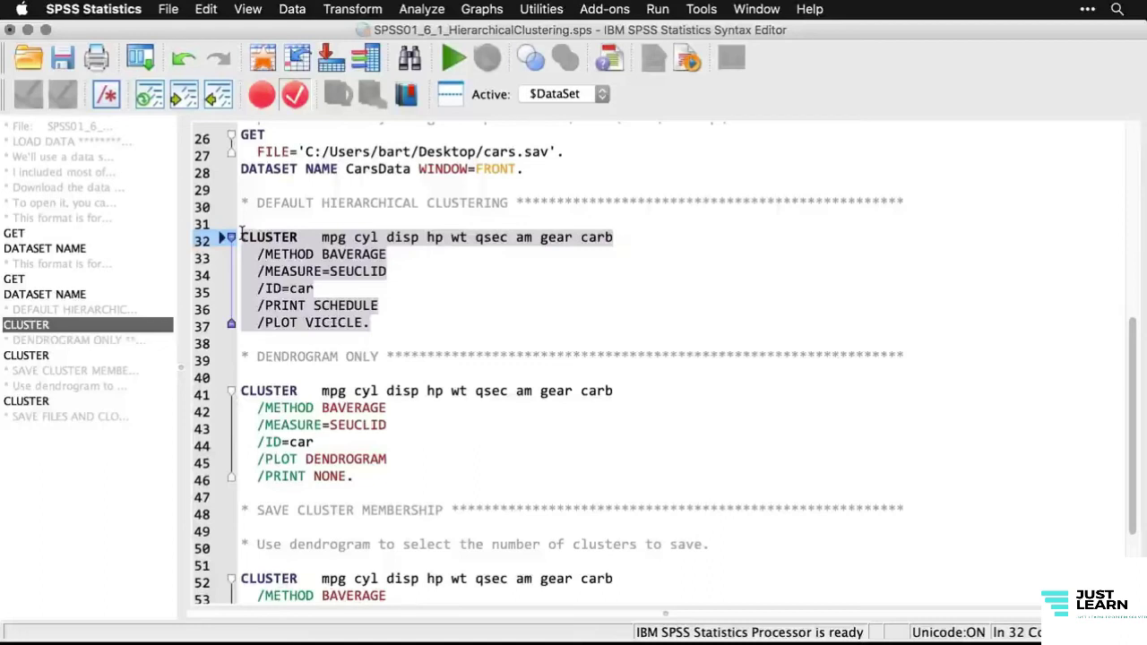
# - Start a Hierarchical Cluster Analysis that labels cases by Car Name
pyautogui.click(427, 10)
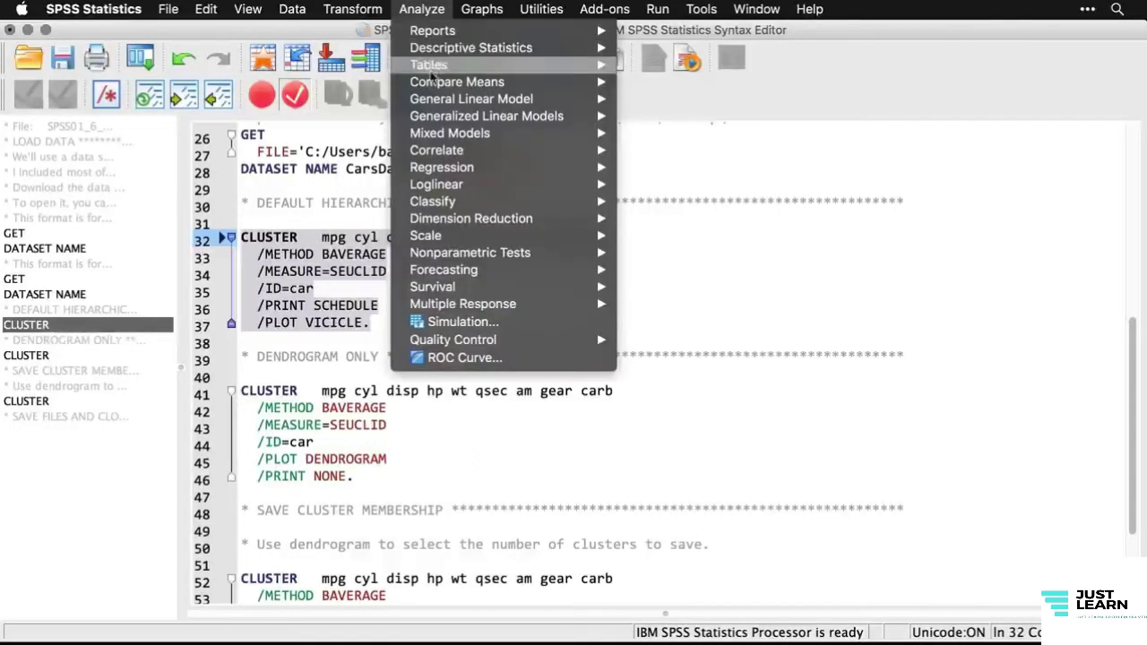
pyautogui.moveTo(434, 204)
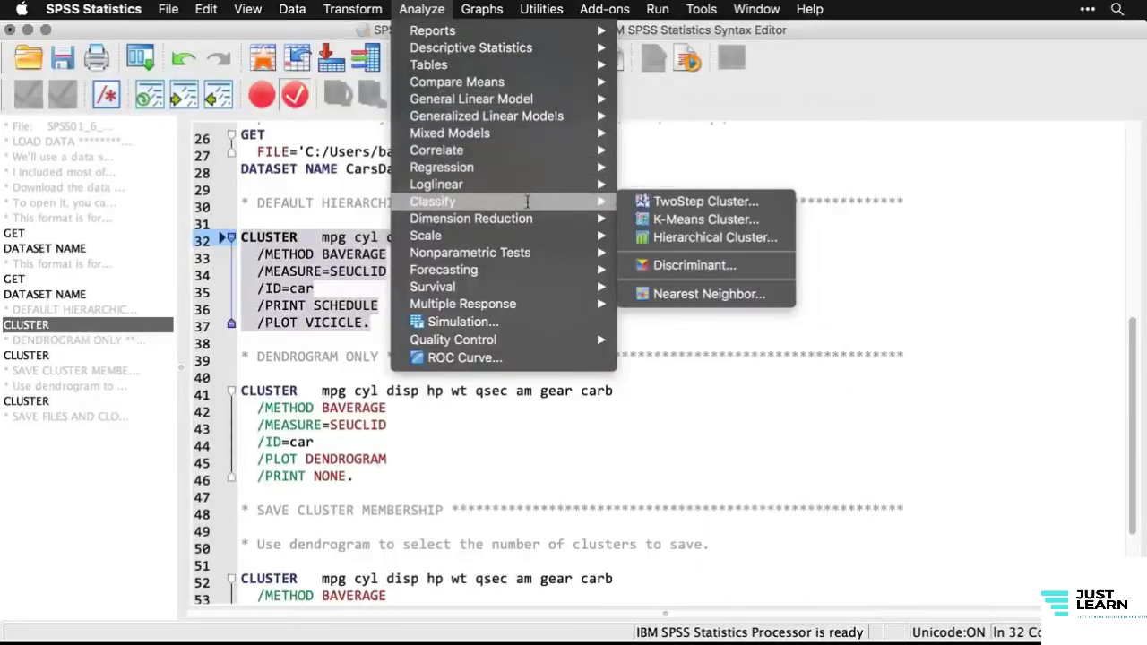
pyautogui.click(746, 238)
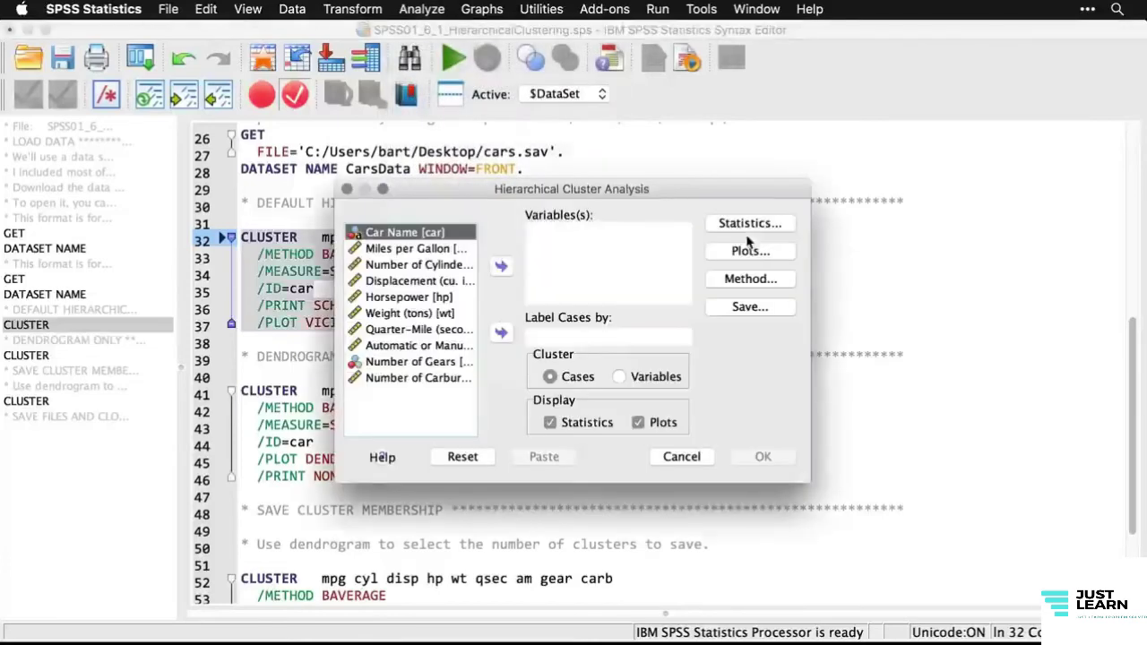
pyautogui.click(502, 334)
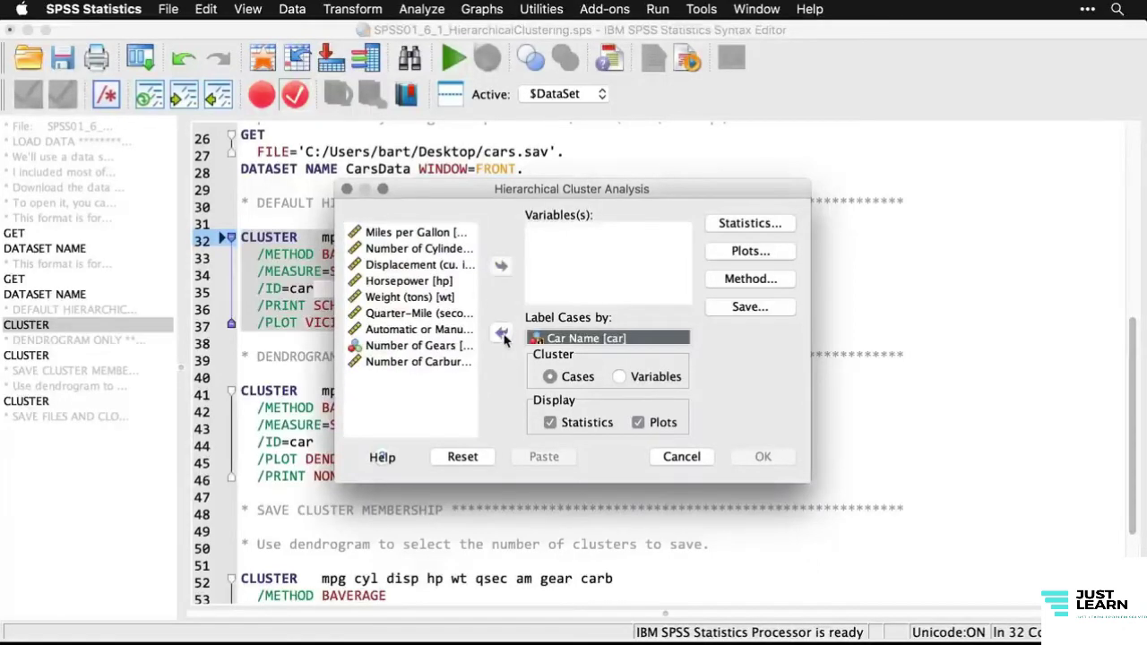
# - Add all nine variables from Miles per Gallon through Number of Carburetors as clustering variables and run the analysis with default settings
pyautogui.click(408, 236)
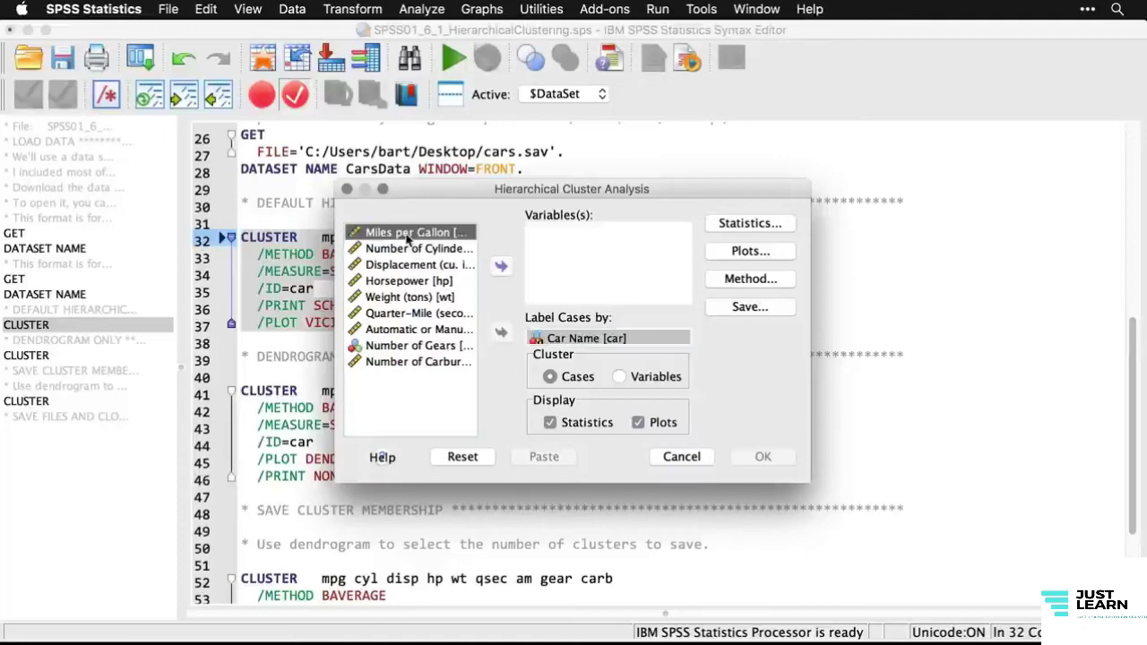
pyautogui.keyDown('shift'); pyautogui.click(400, 363); pyautogui.keyUp('shift')
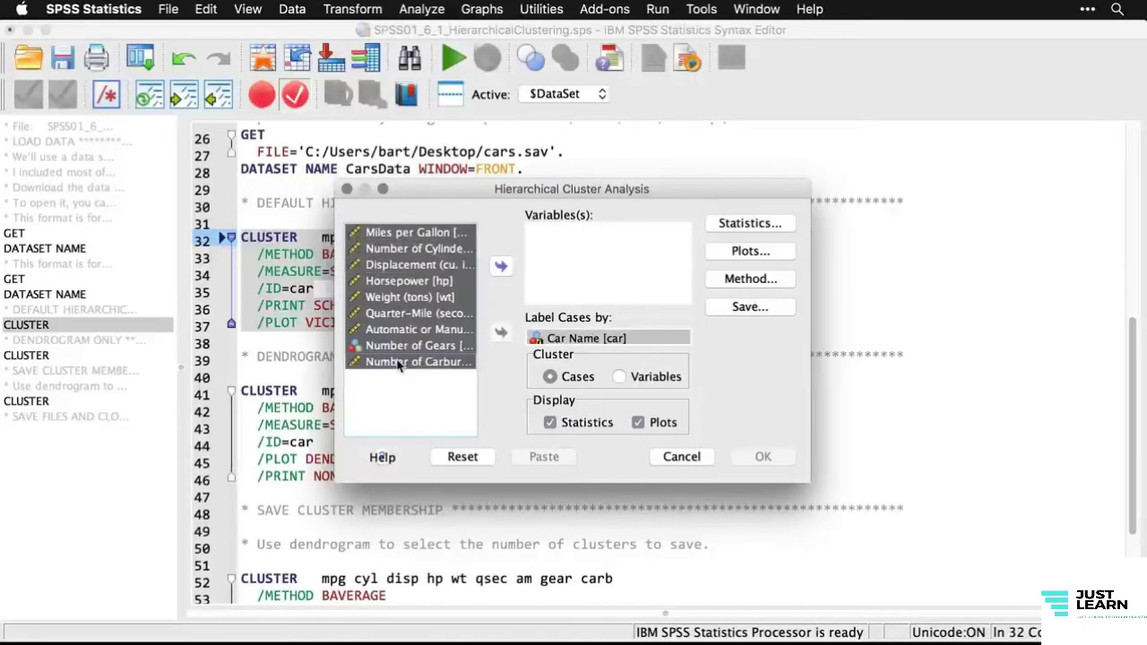
pyautogui.click(502, 268)
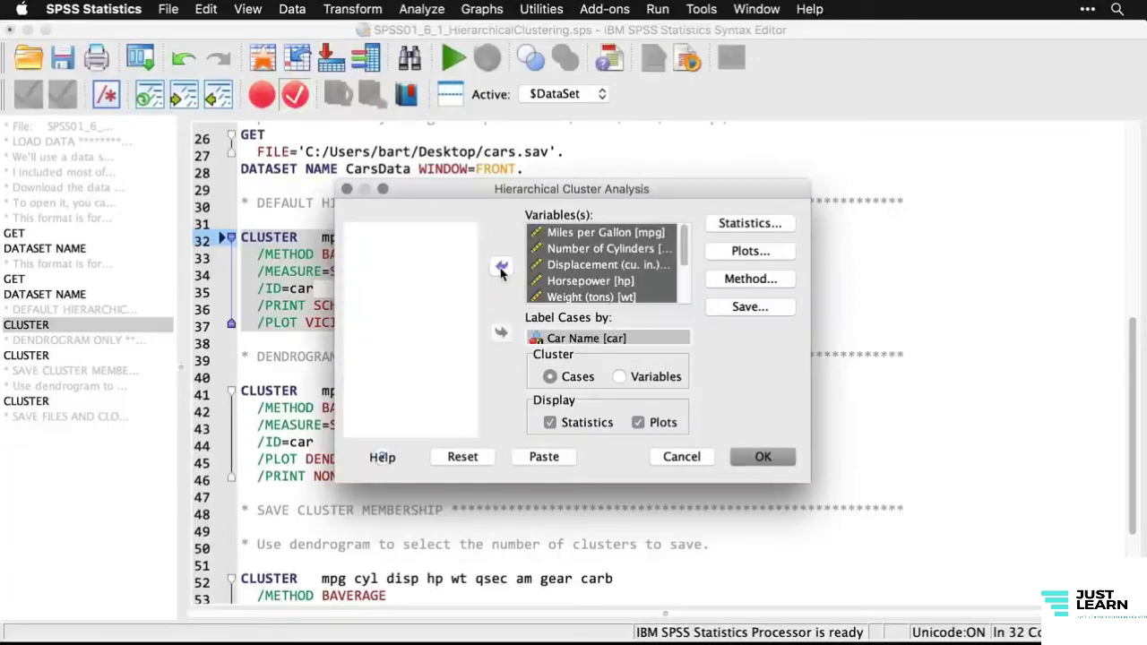
pyautogui.click(769, 458)
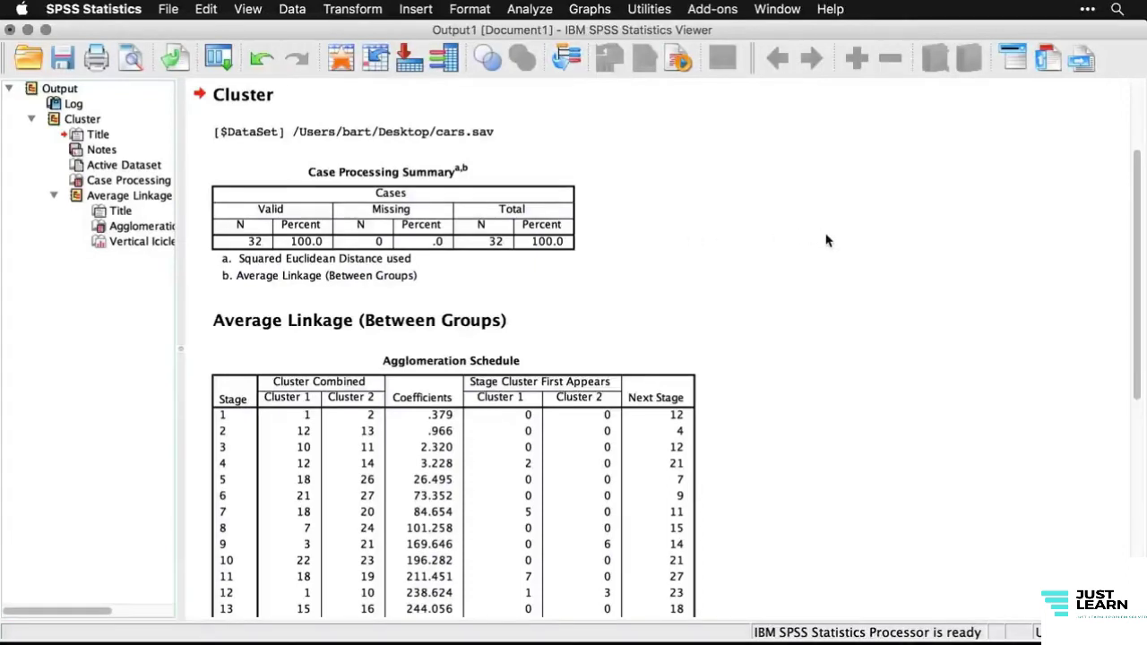
# - Examine the cluster output, from the case processing summary through the agglomeration schedule to the vertical icicle plot
pyautogui.scroll(-3, 826, 240)
pyautogui.scroll(-2, 826, 240)
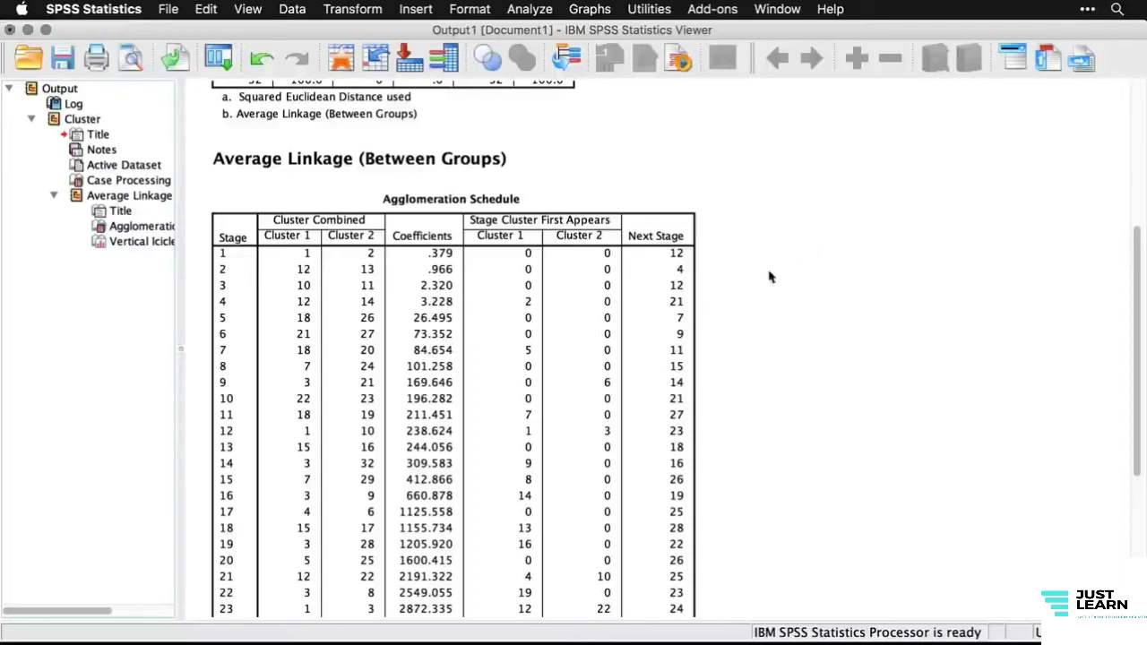
pyautogui.click(621, 349)
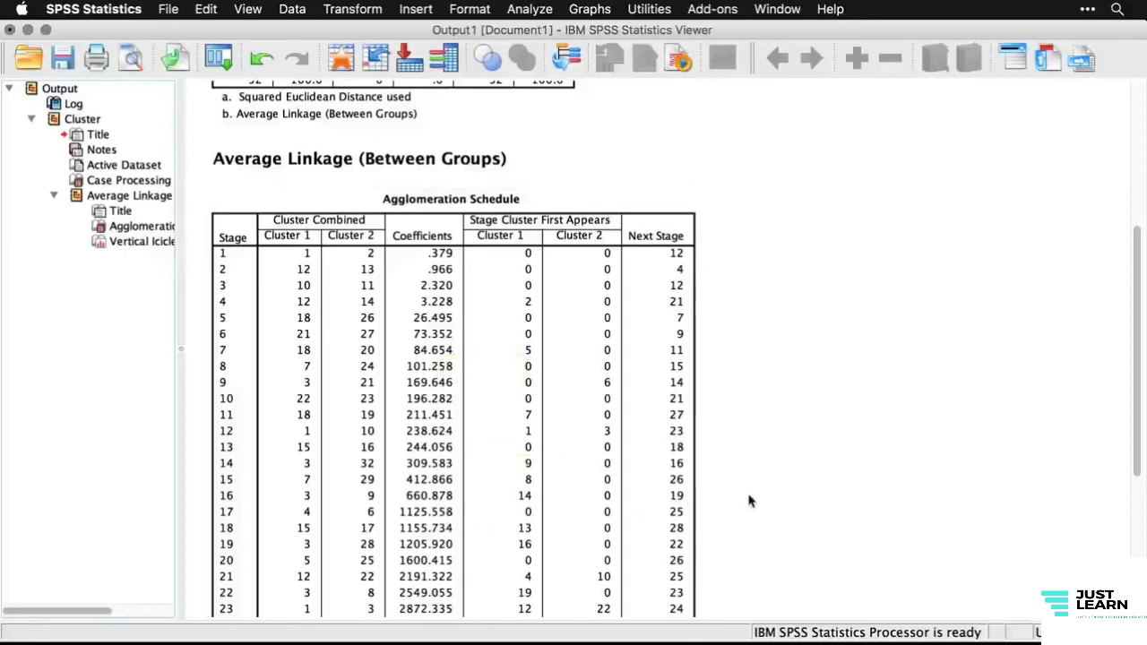
pyautogui.scroll(-3, 749, 501)
pyautogui.scroll(-3, 749, 501)
pyautogui.scroll(-3, 749, 501)
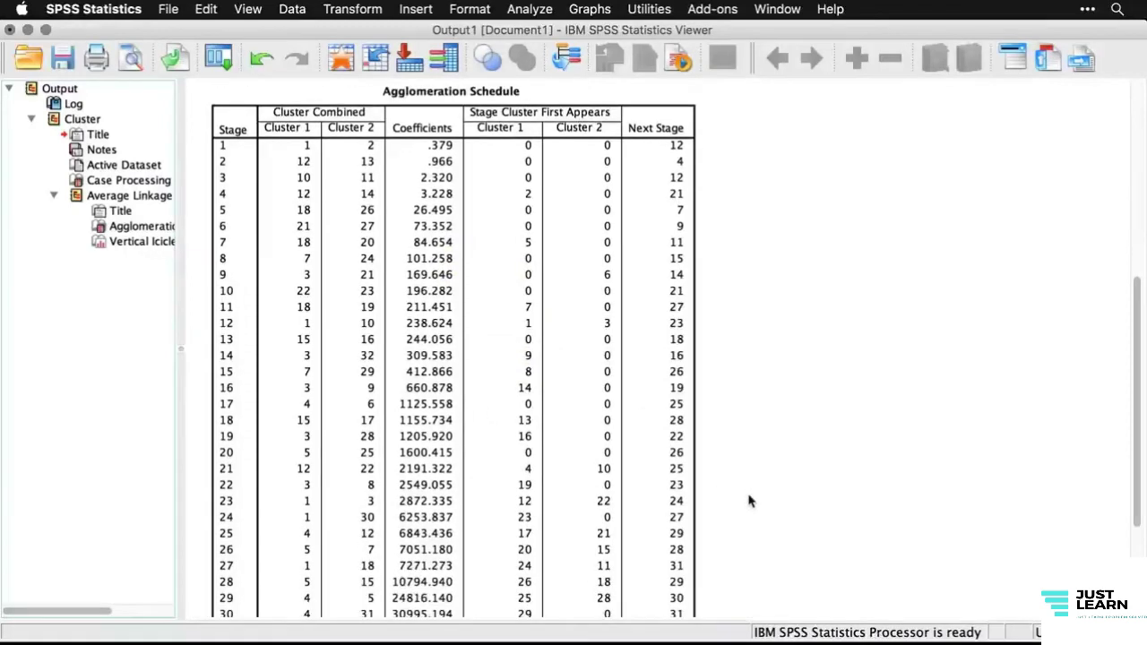
pyautogui.scroll(-8, 749, 501)
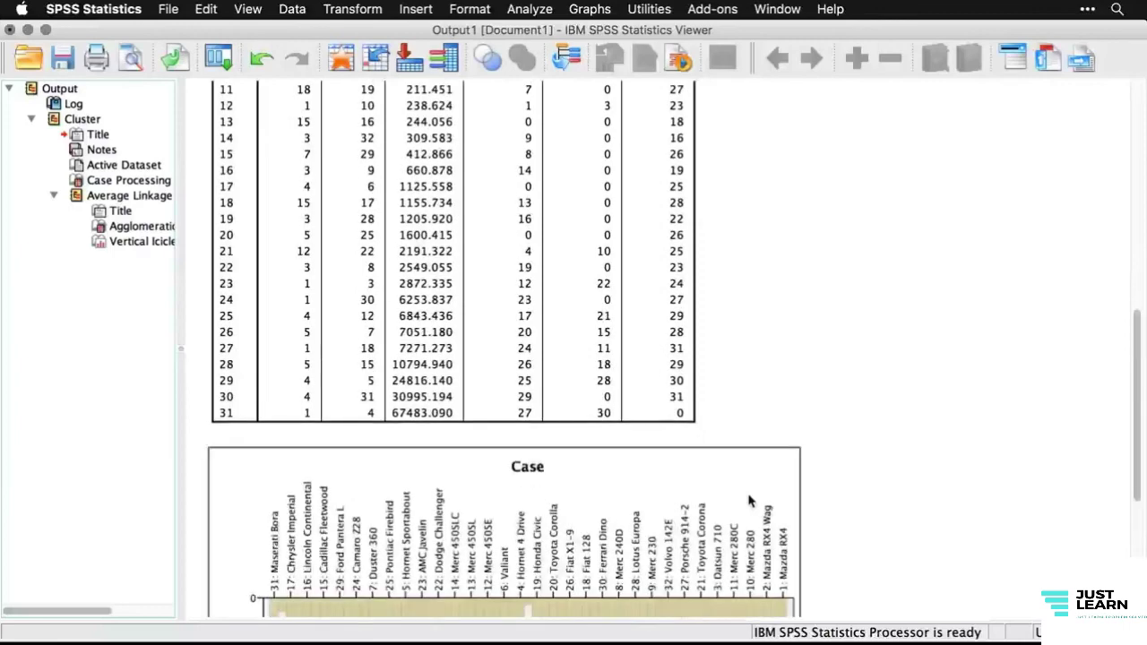
pyautogui.scroll(-10, 749, 501)
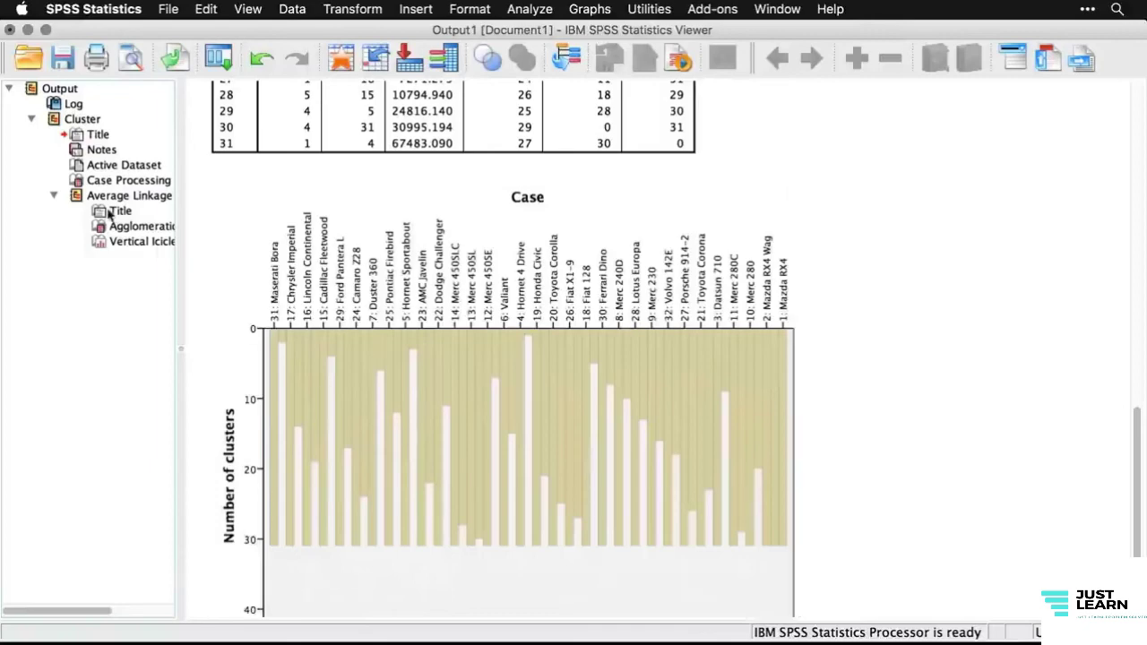
# - Delete all existing output and recall the Hierarchical Cluster Analysis dialog with its previous variables
pyautogui.click(29, 93)
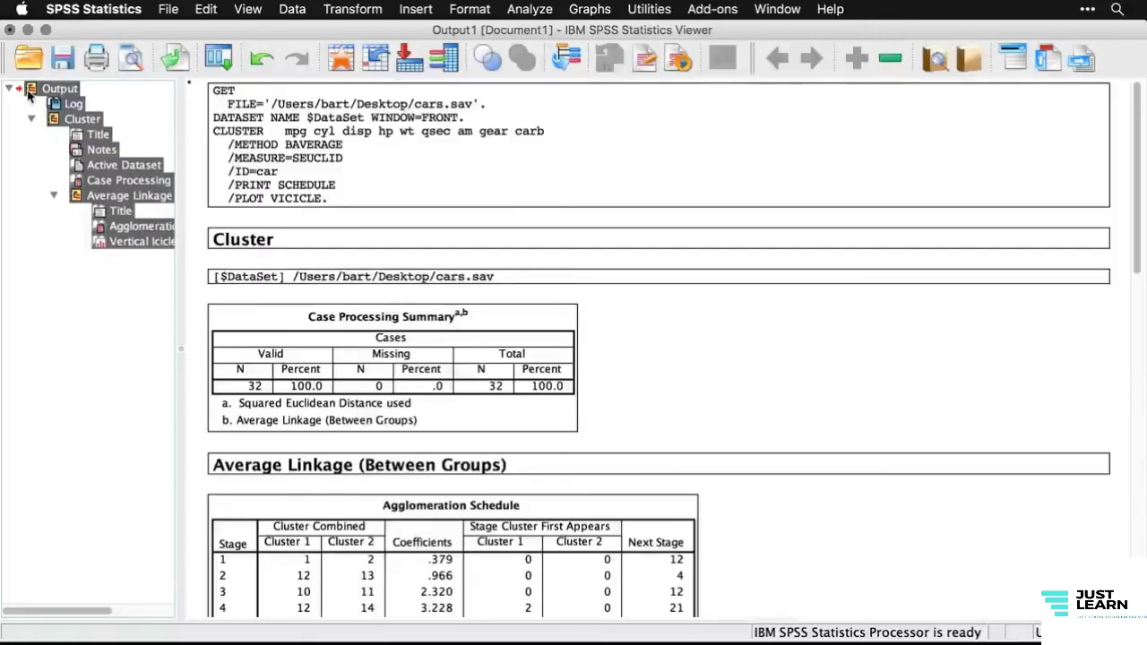
pyautogui.press('Delete')
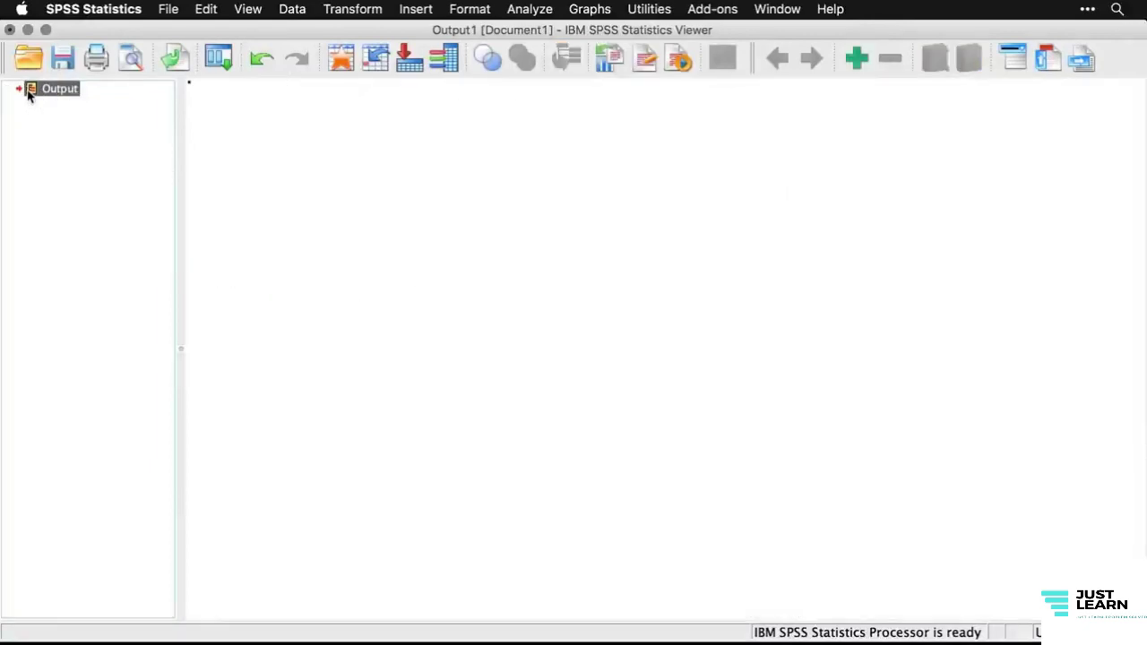
pyautogui.click(218, 59)
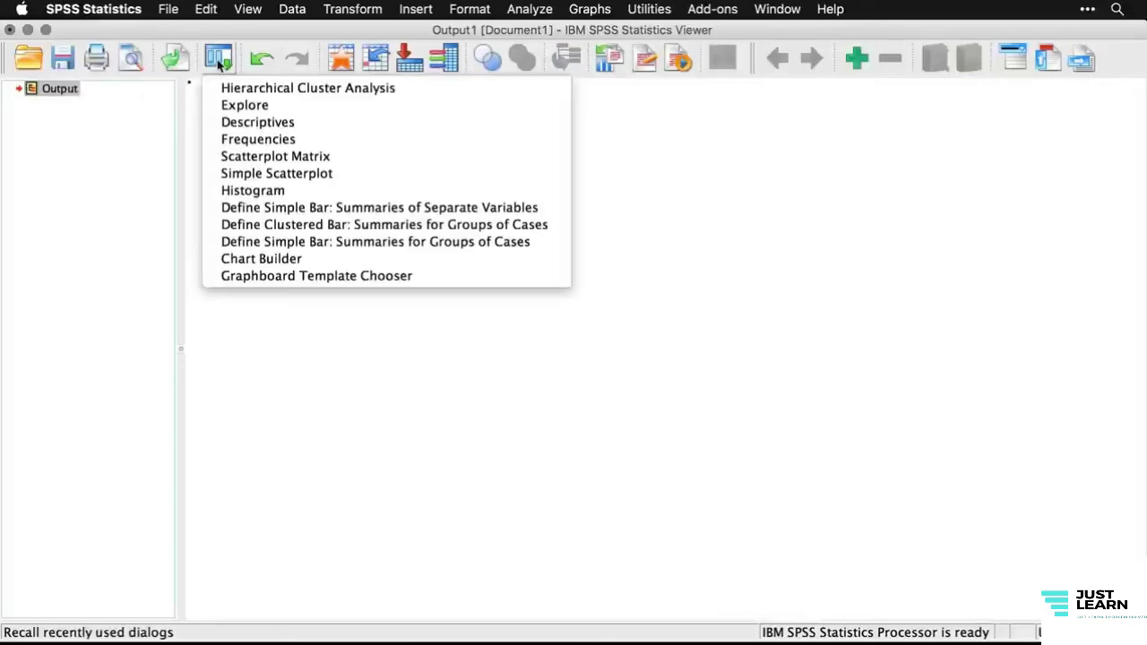
pyautogui.click(235, 88)
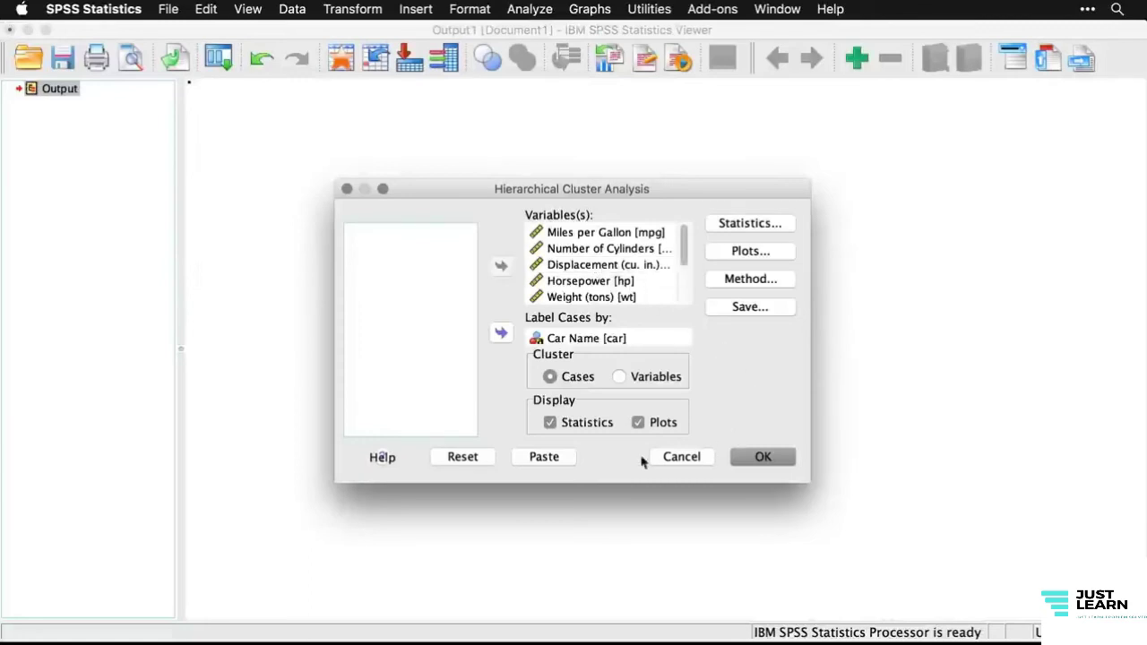
# - Turn off the statistics display and set the plots to a dendrogram with no icicle plot
pyautogui.click(550, 423)
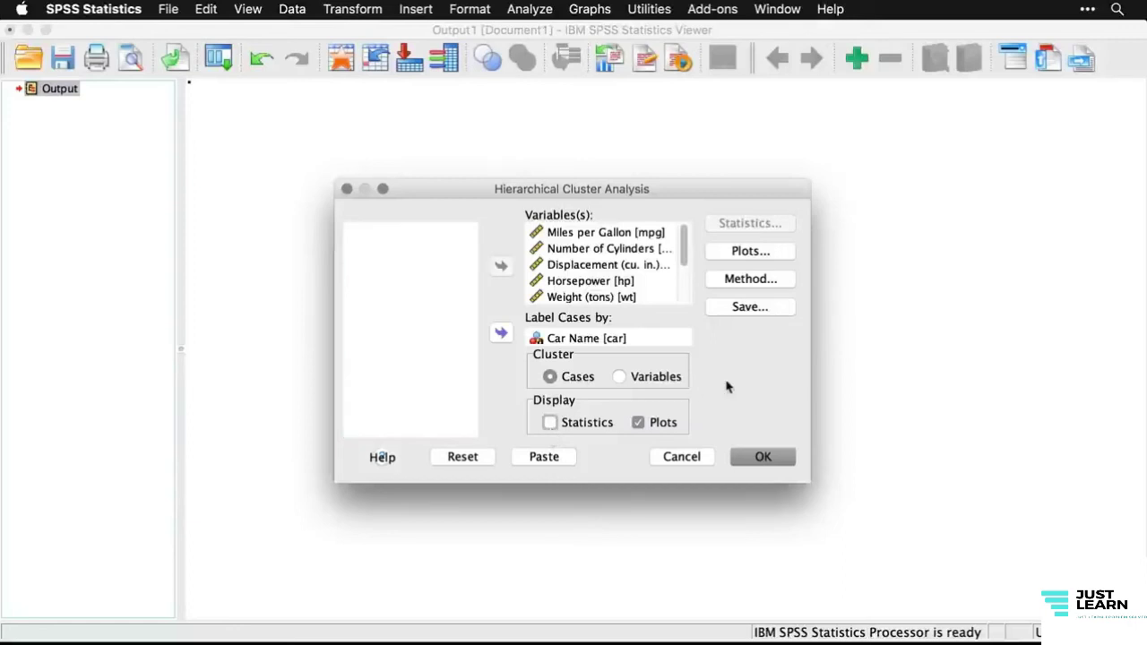
pyautogui.click(748, 252)
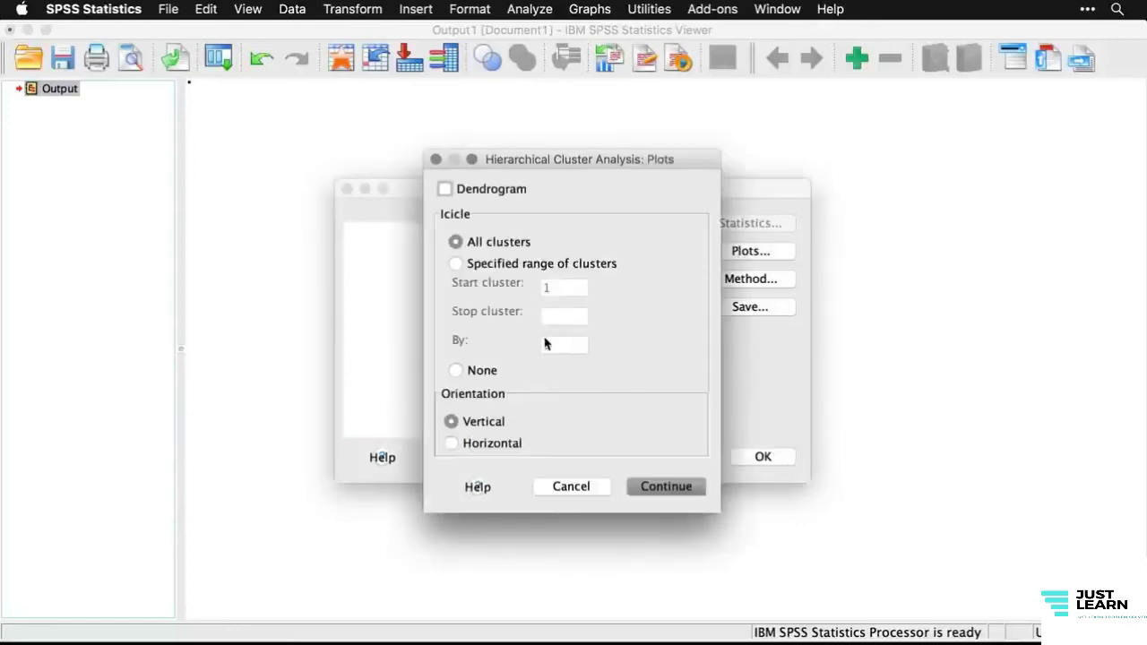
pyautogui.click(456, 371)
pyautogui.click(445, 190)
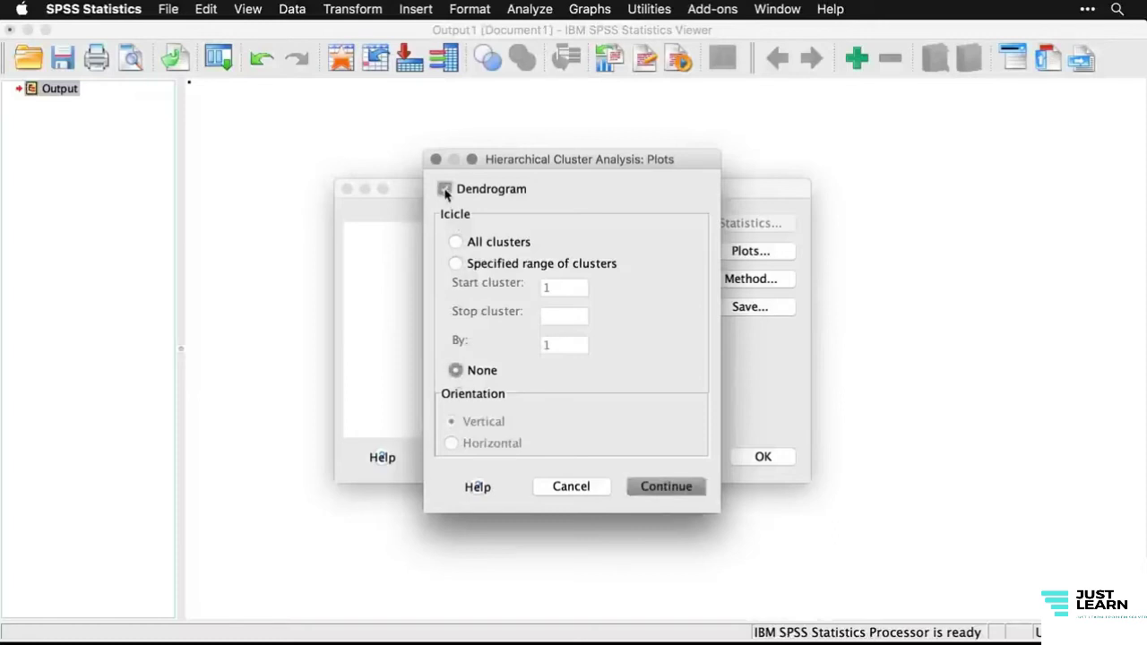
pyautogui.click(667, 486)
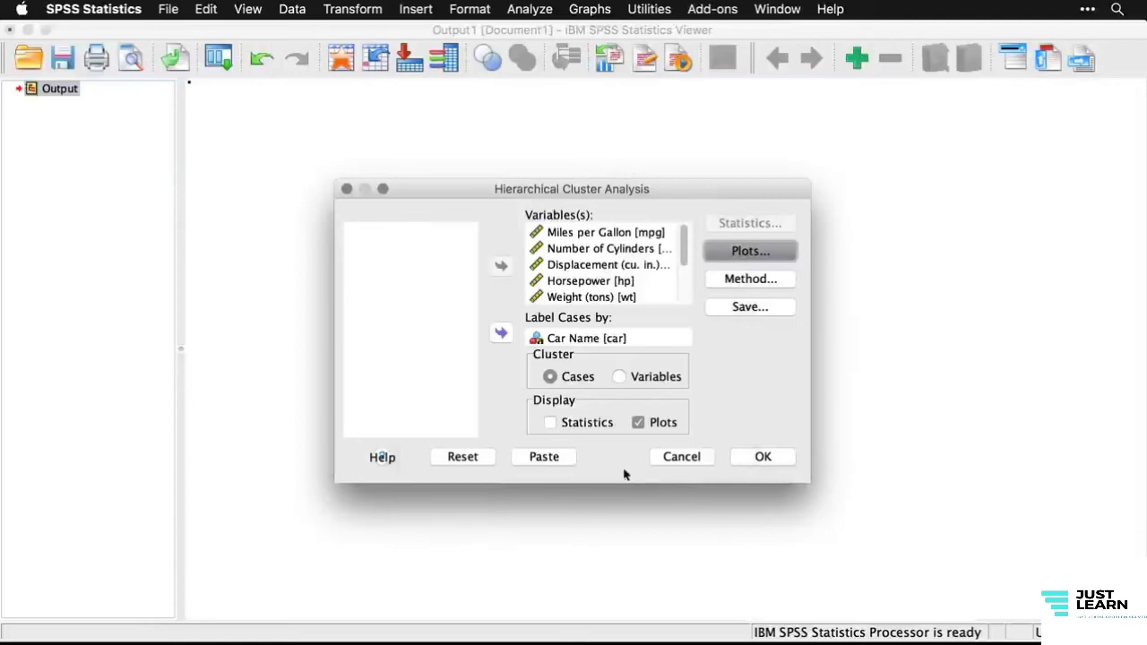
# - Run the revised cluster analysis and examine how the dendrogram groups the cars
pyautogui.click(773, 455)
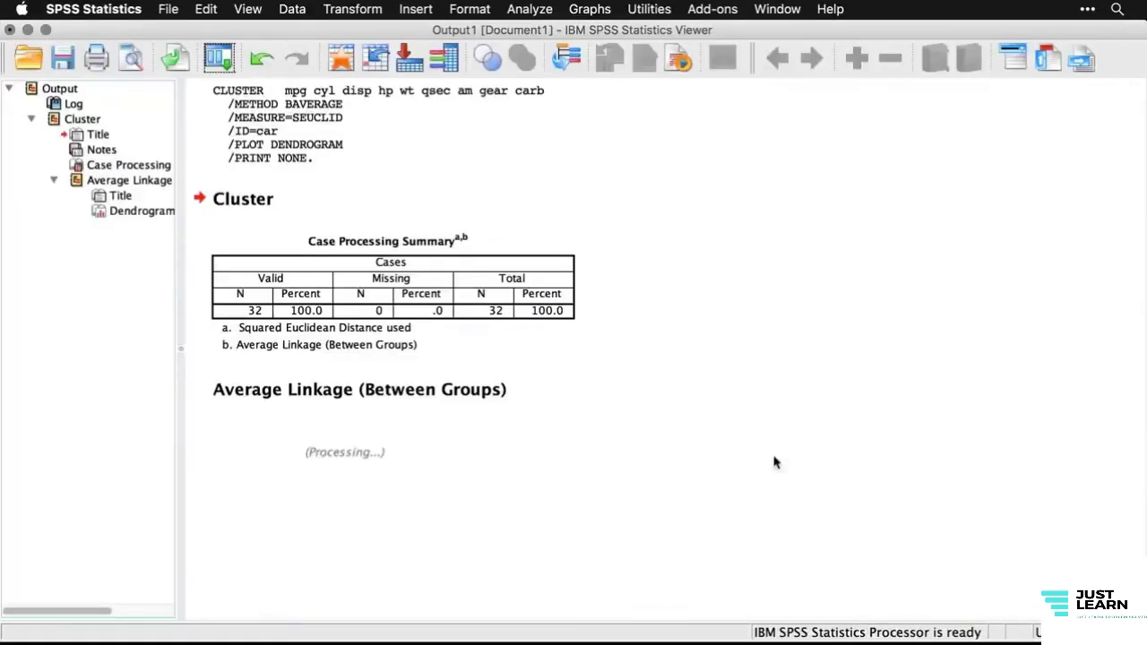
pyautogui.scroll(-5, 776, 461)
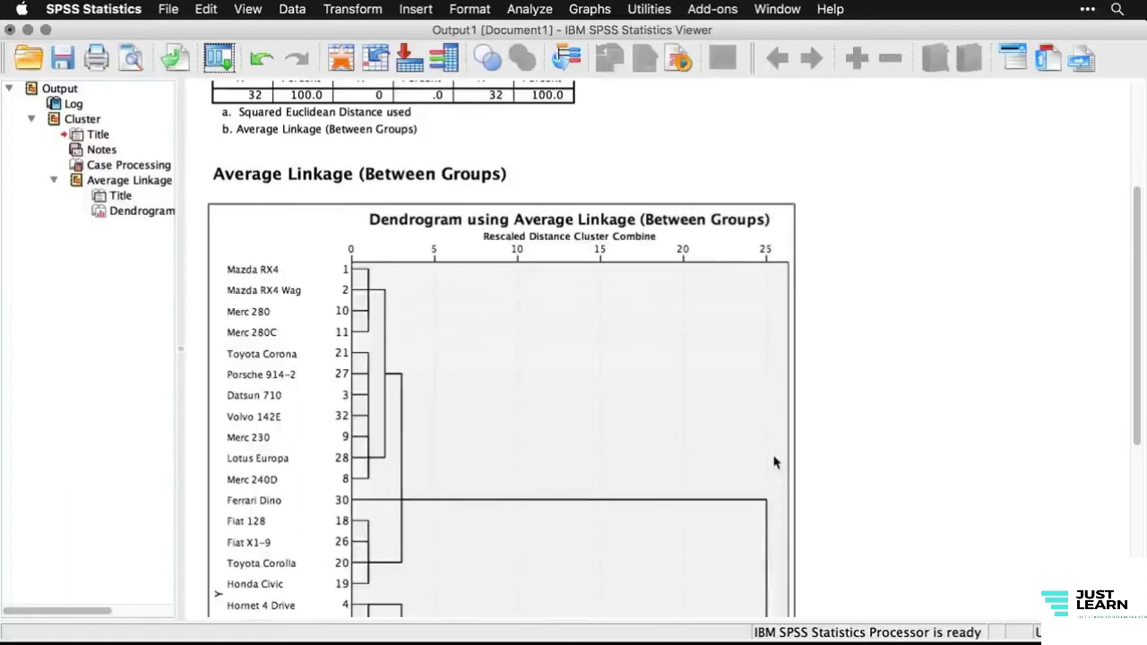
pyautogui.scroll(-2, 776, 462)
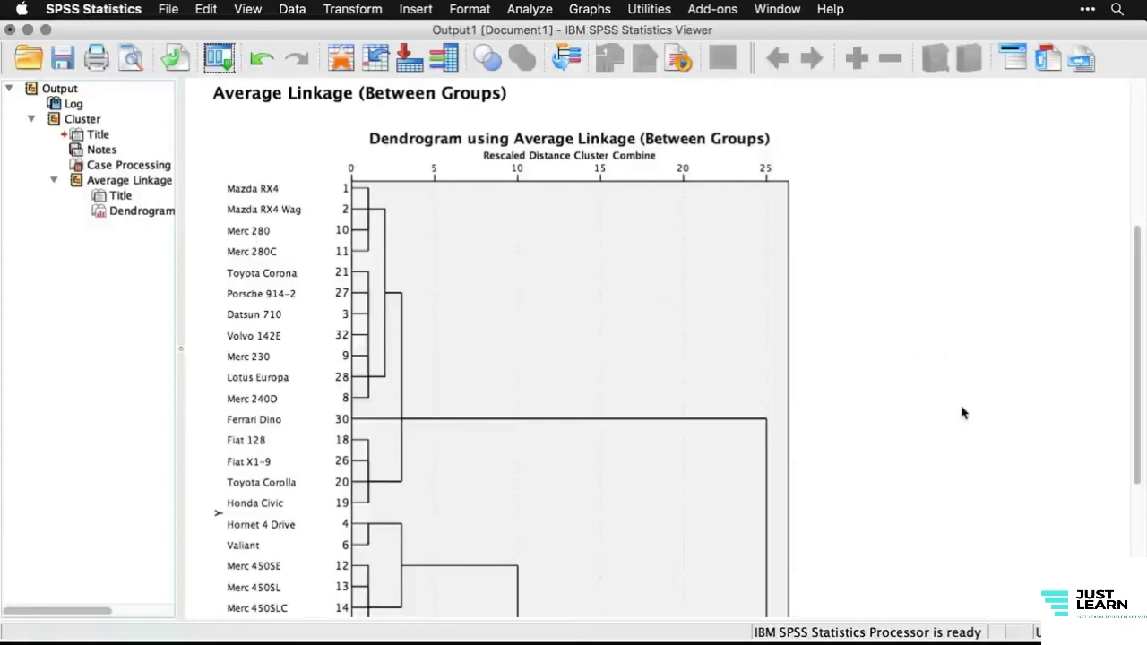
pyautogui.scroll(-5, 962, 412)
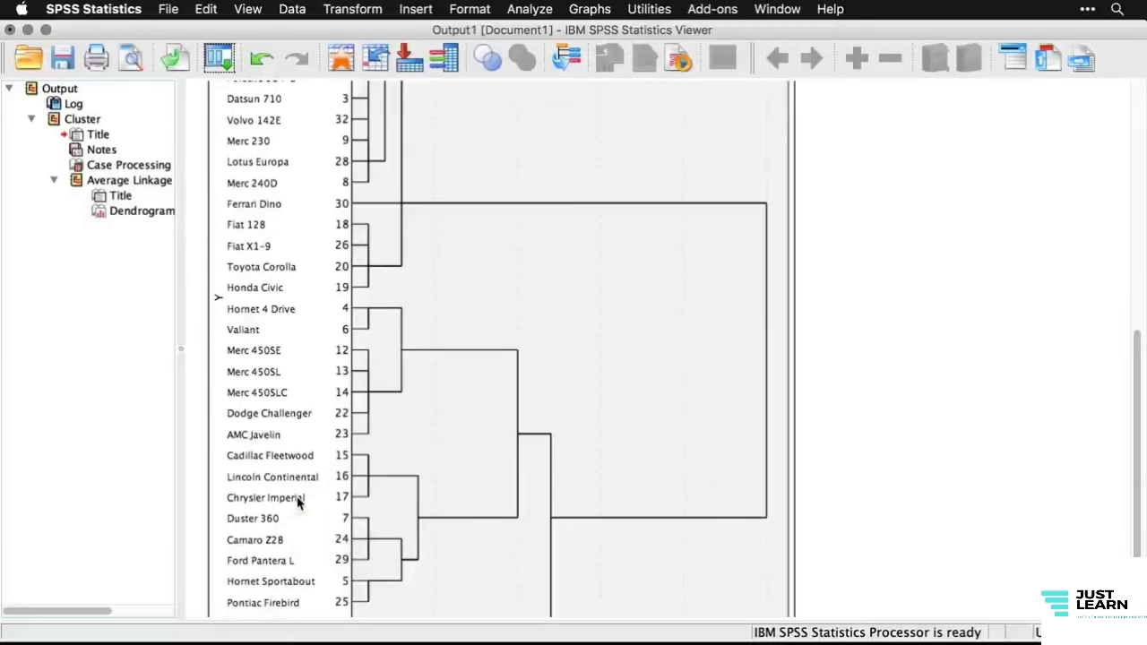
# - Examine the dendrogram's full length to judge how many clusters the cars form and which cars stand apart
pyautogui.scroll(-2, 298, 503)
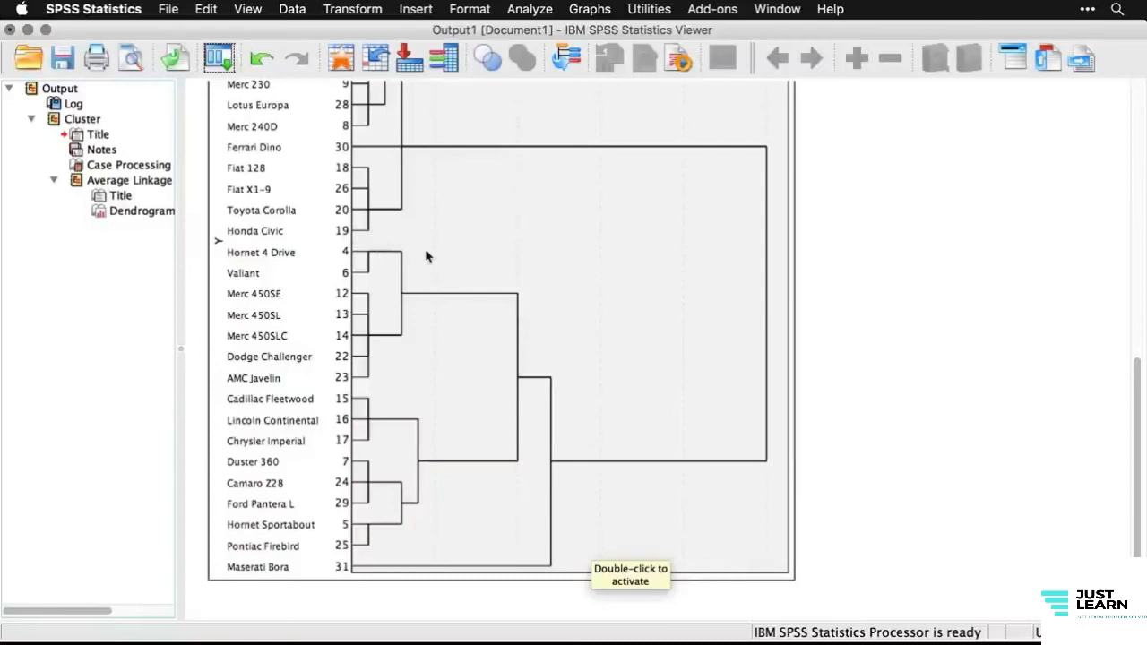
pyautogui.scroll(4, 426, 257)
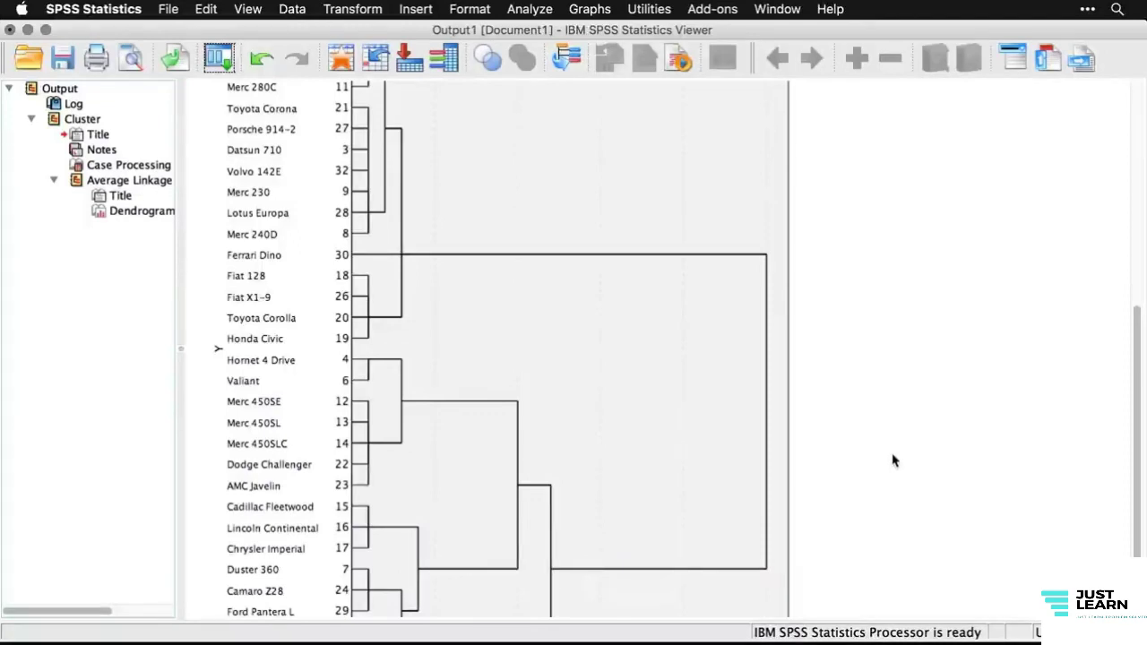
pyautogui.scroll(-5, 892, 461)
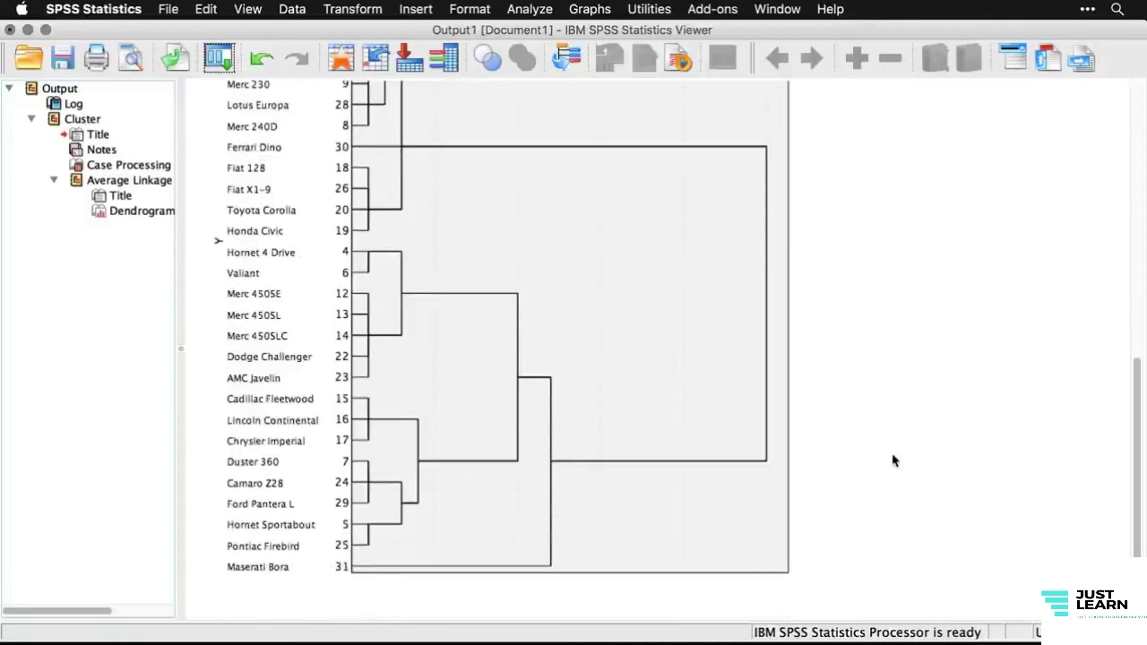
pyautogui.scroll(10, 893, 461)
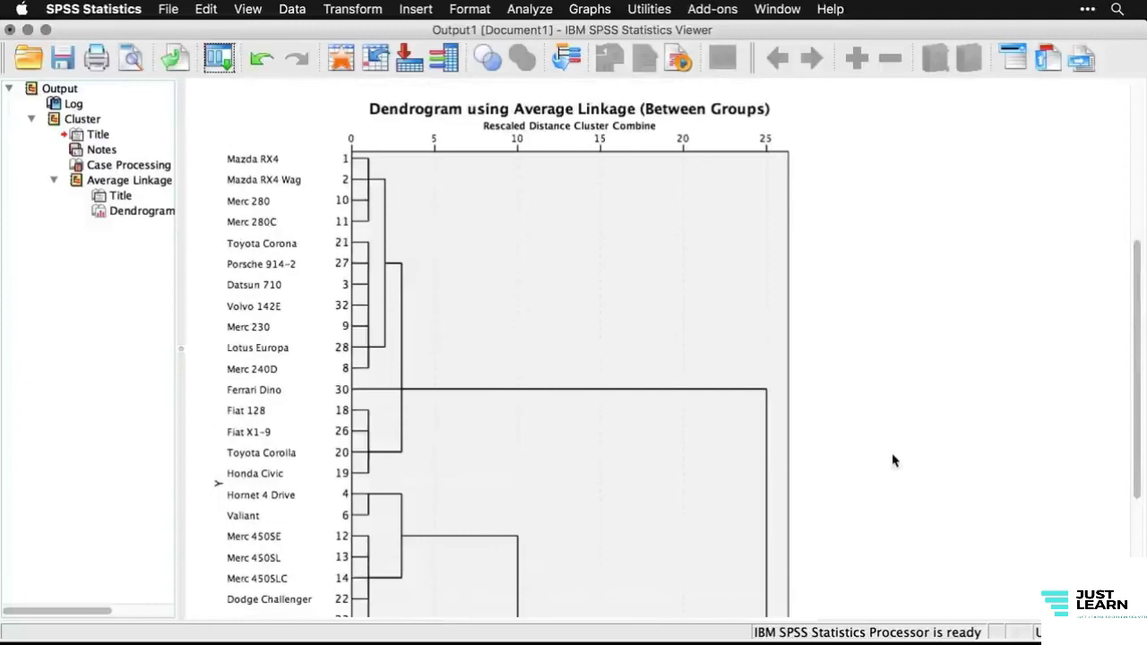
pyautogui.scroll(-10, 893, 460)
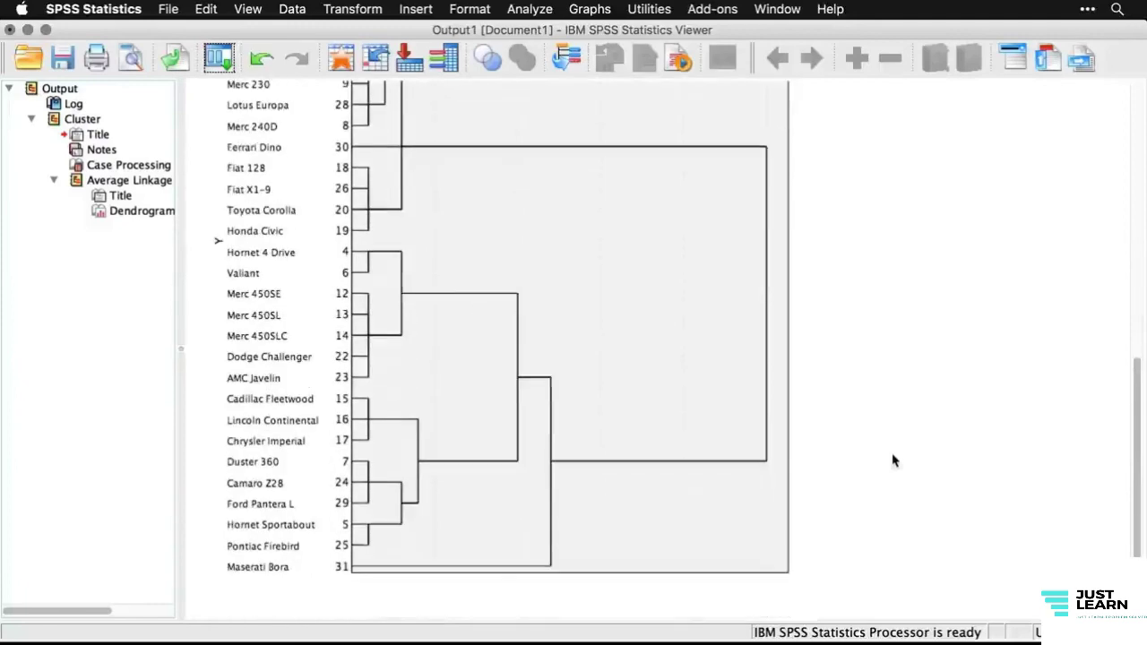
pyautogui.scroll(9, 892, 460)
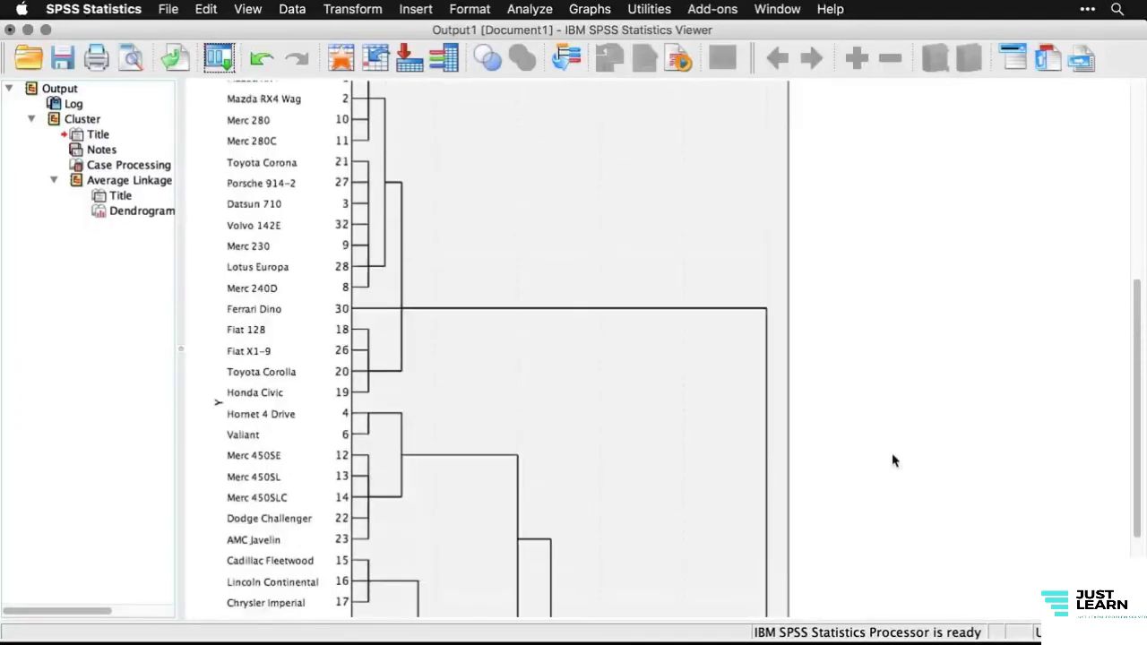
pyautogui.scroll(-4, 893, 460)
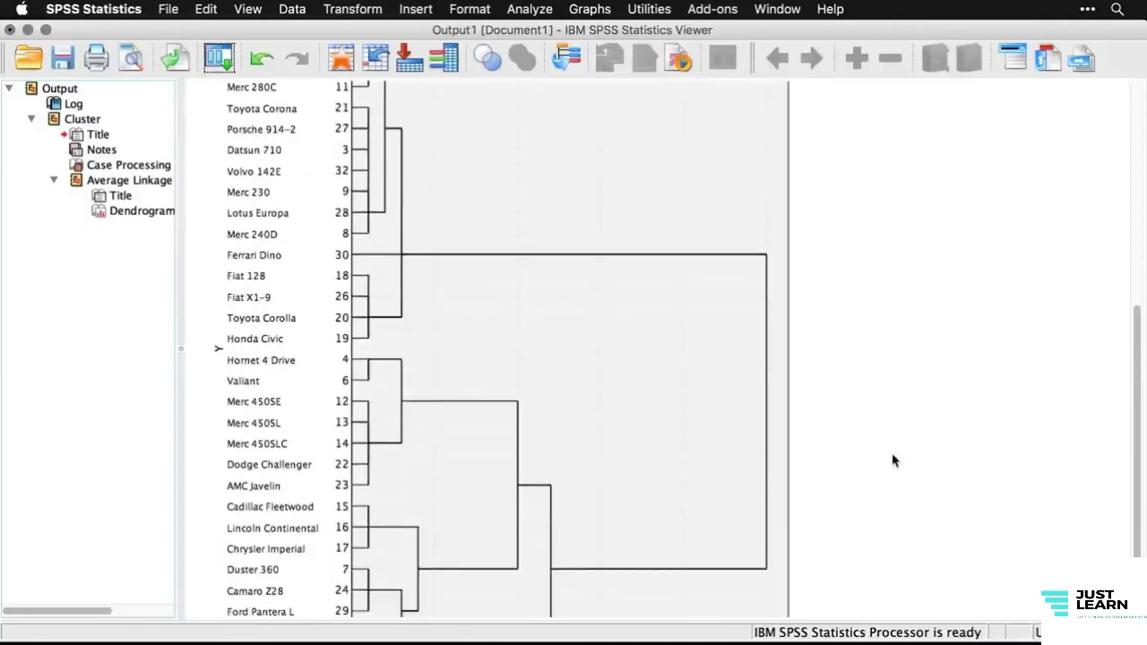
pyautogui.click(545, 355)
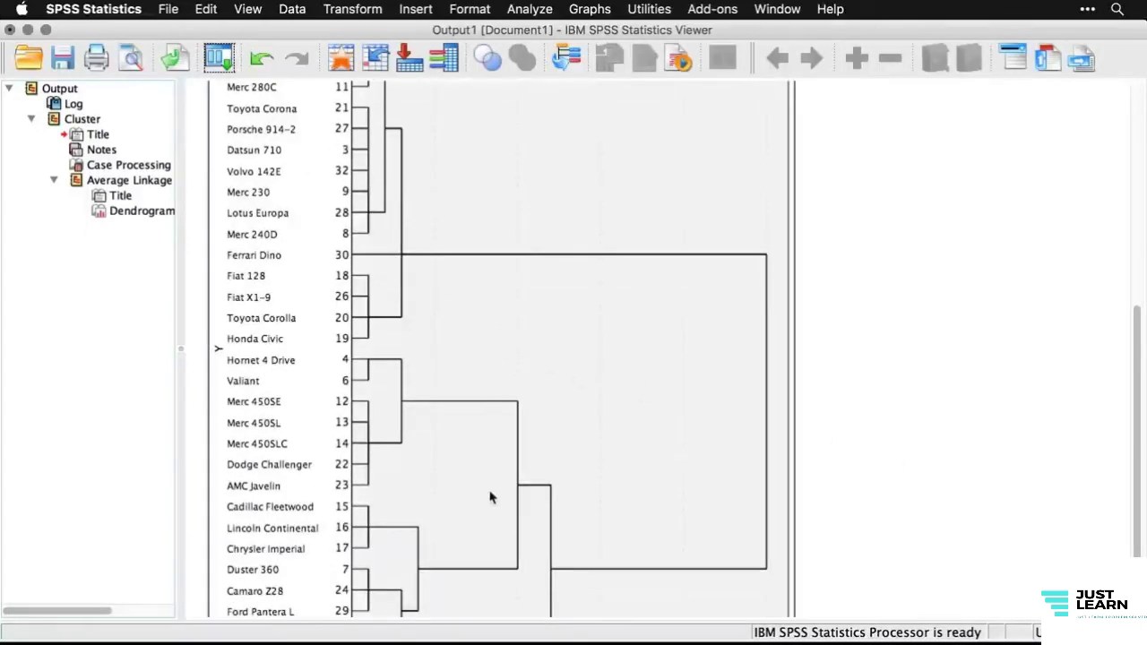
pyautogui.scroll(-4, 490, 578)
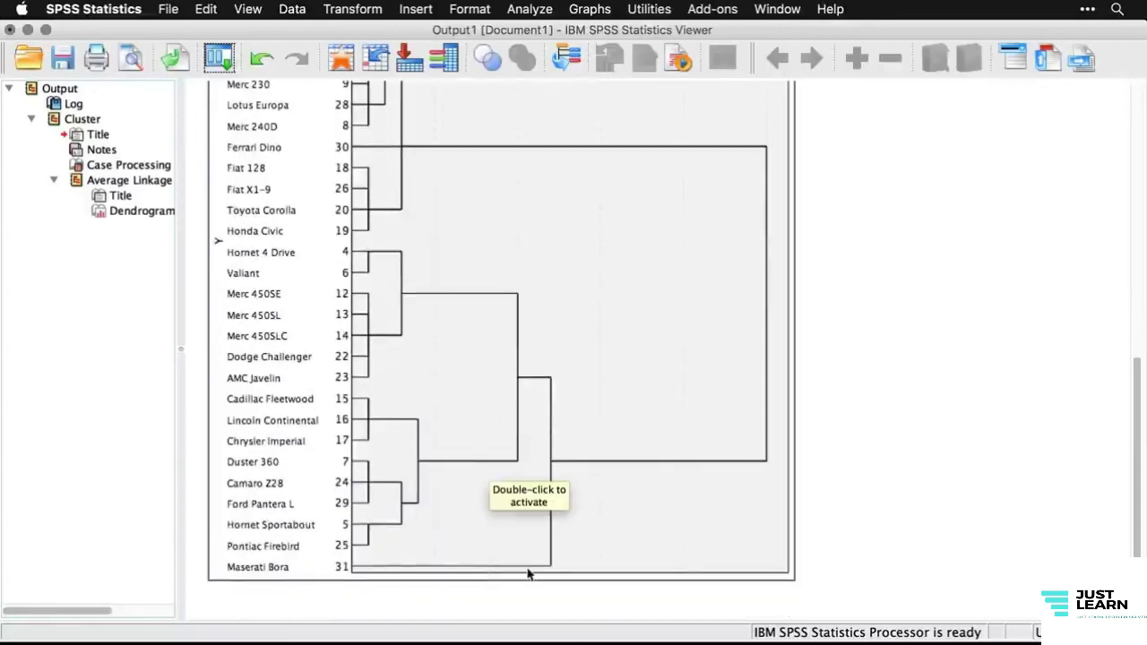
pyautogui.click(1024, 302)
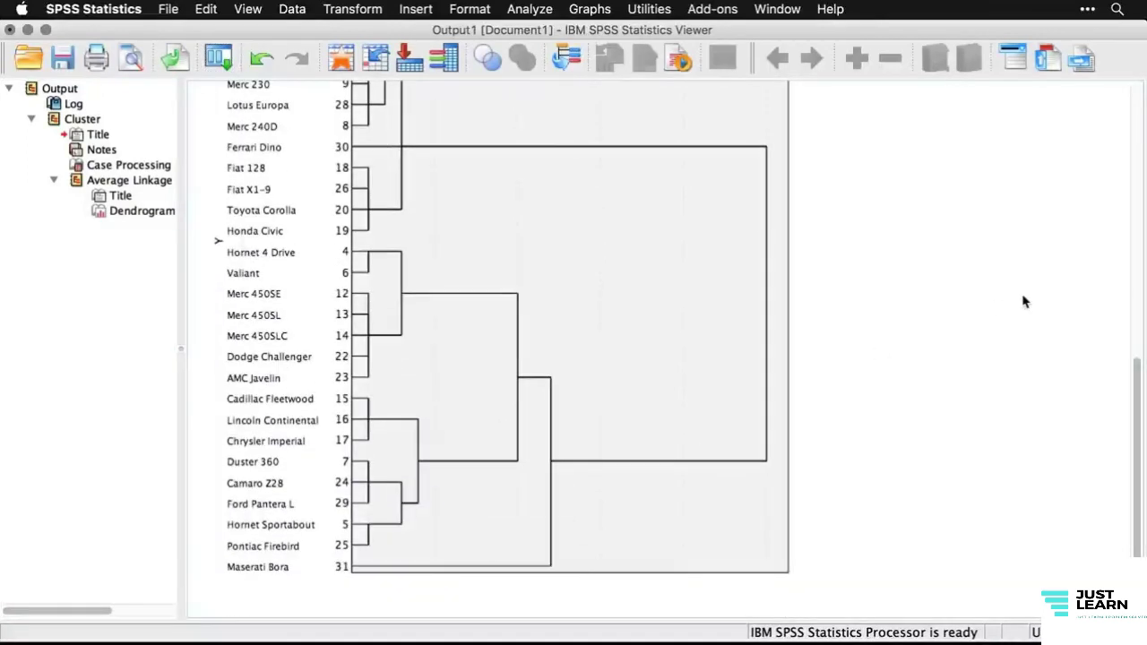
# - Recall the Hierarchical Cluster Analysis dialog and set it to save cluster membership for a single solution of 4 clusters
pyautogui.click(223, 60)
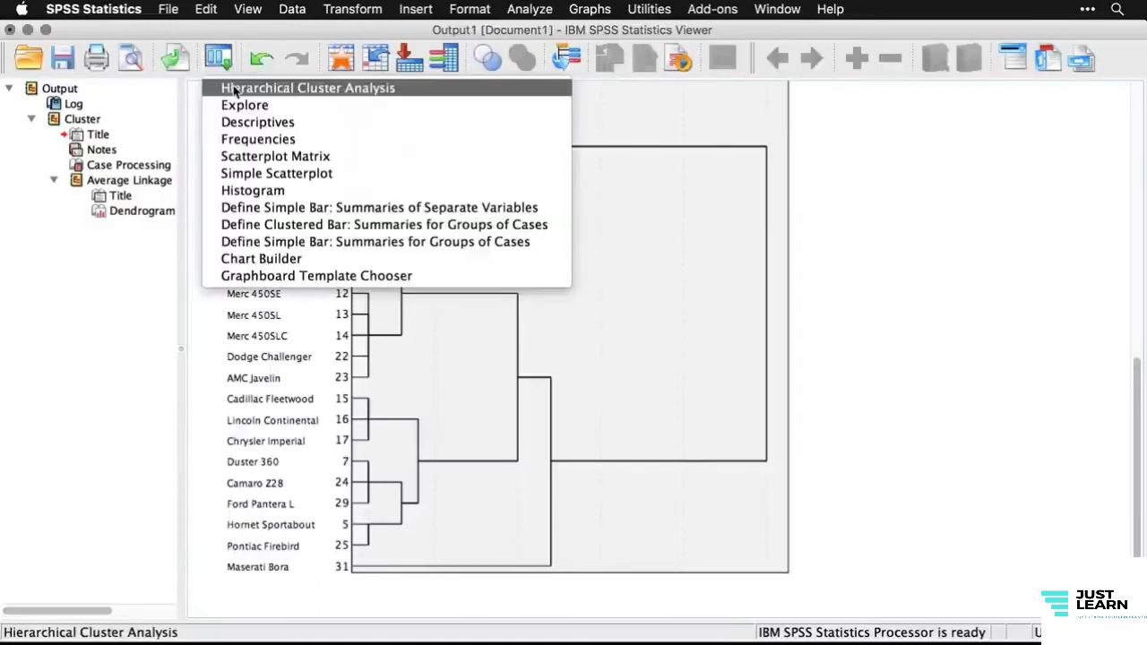
pyautogui.click(235, 89)
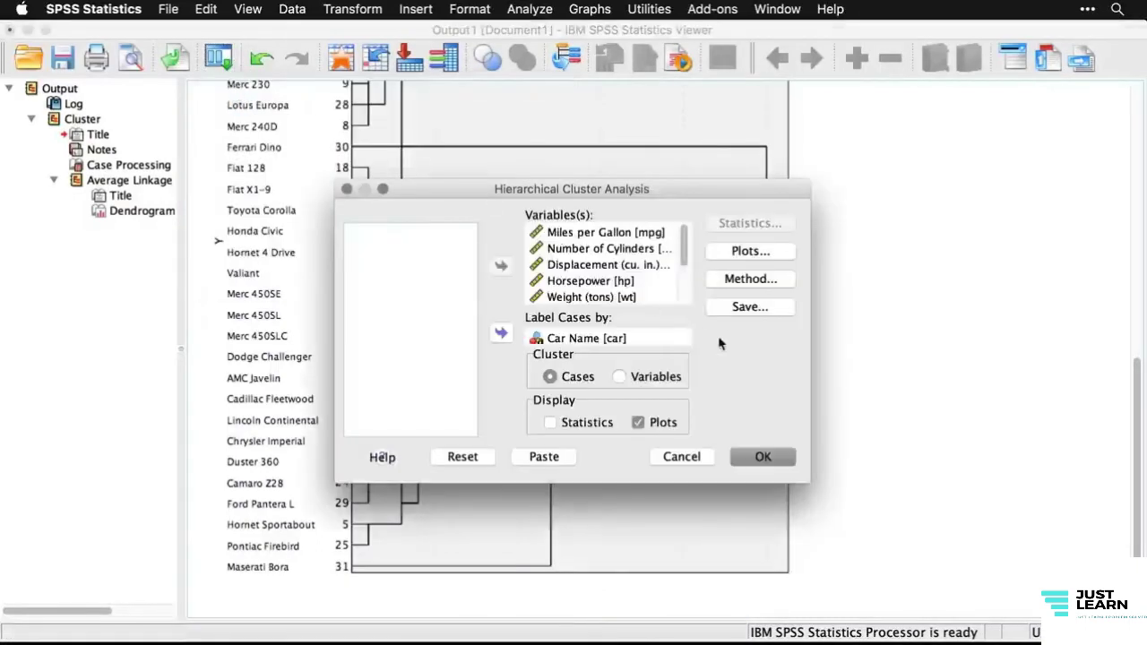
pyautogui.click(760, 314)
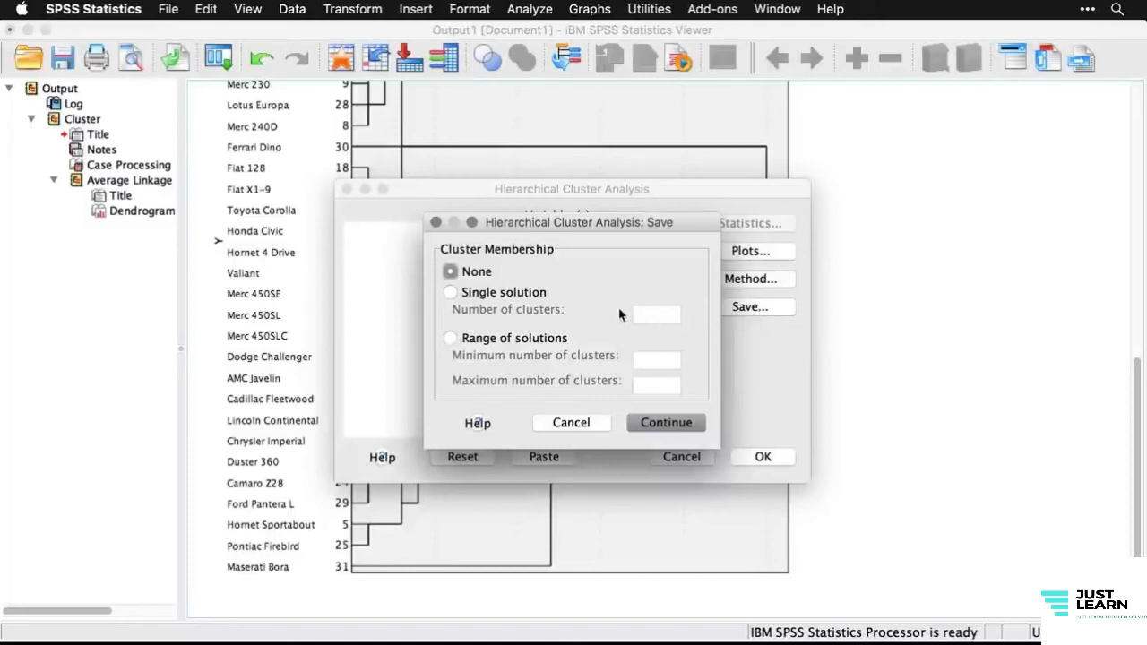
pyautogui.click(451, 294)
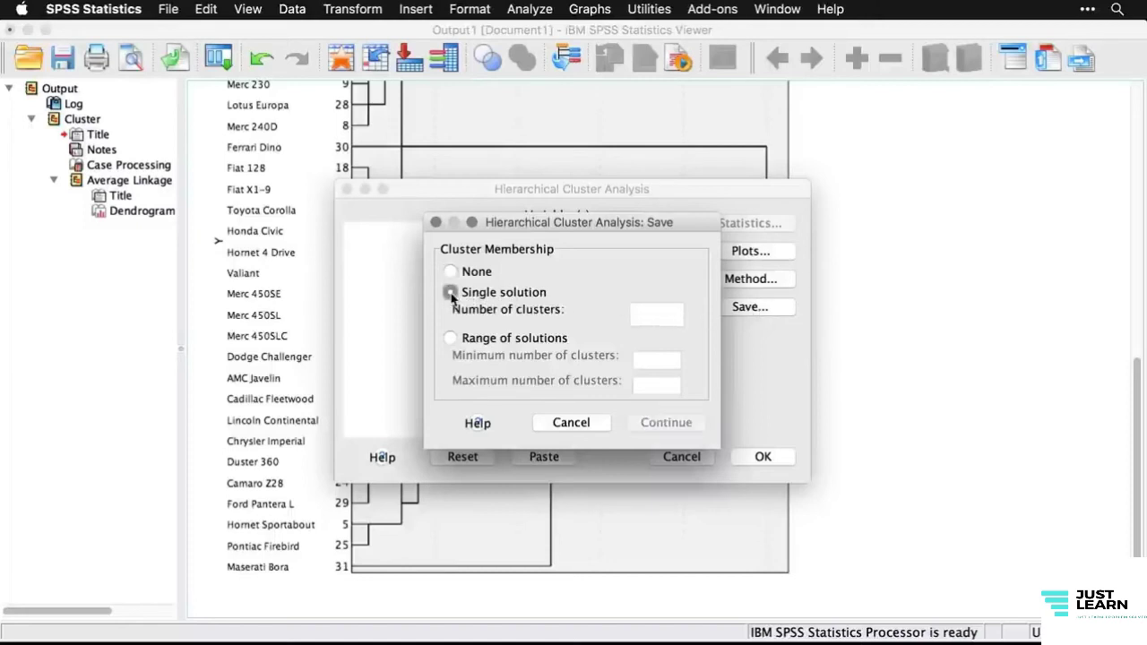
pyautogui.click(642, 321)
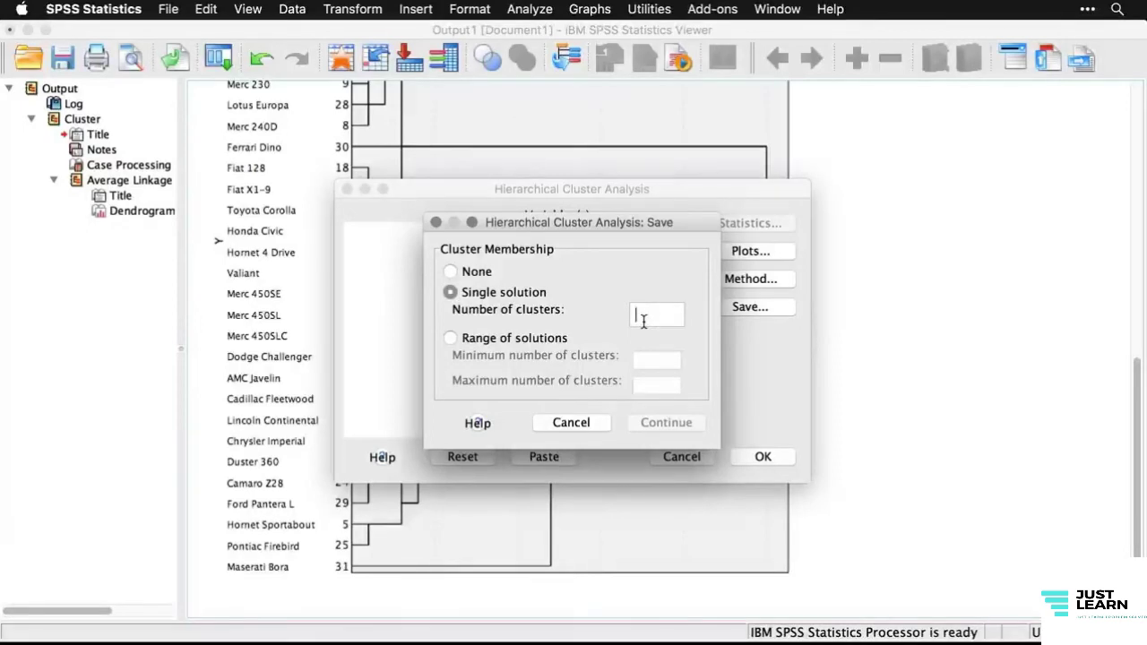
pyautogui.write('4')
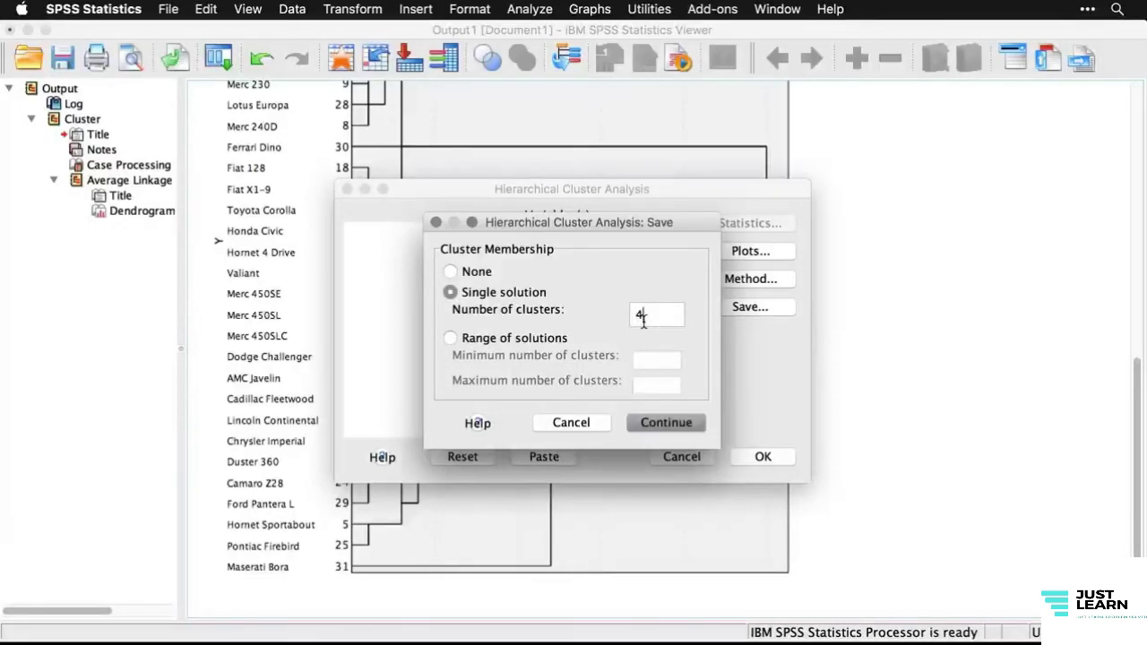
pyautogui.click(683, 425)
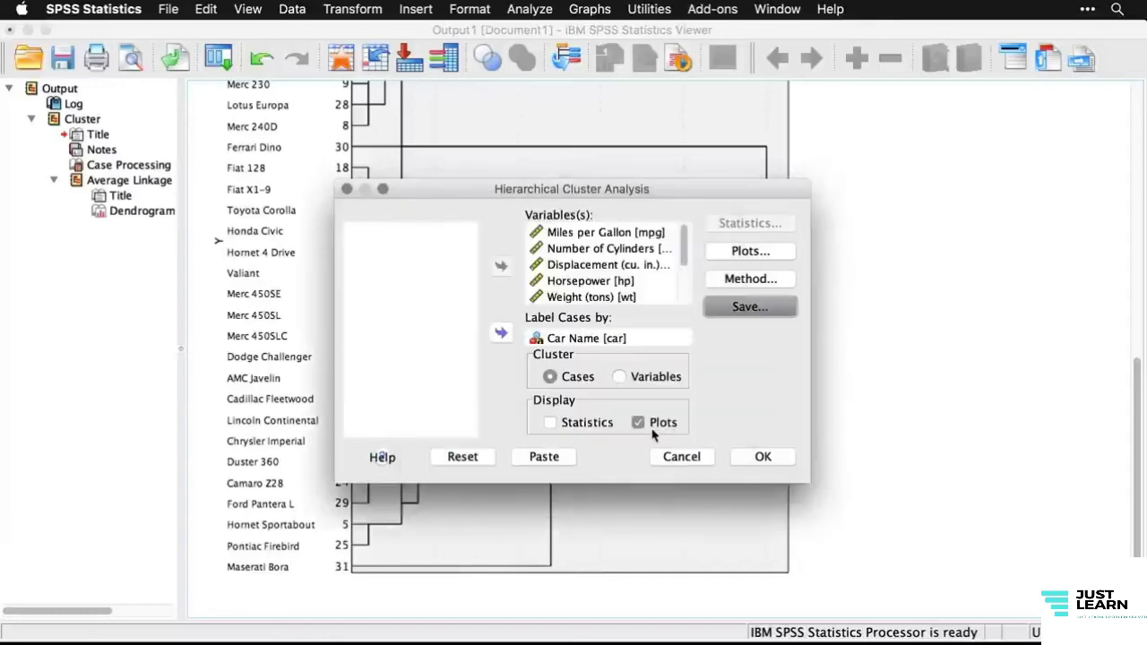
# - Turn off the plots display and run the cluster analysis
pyautogui.click(638, 424)
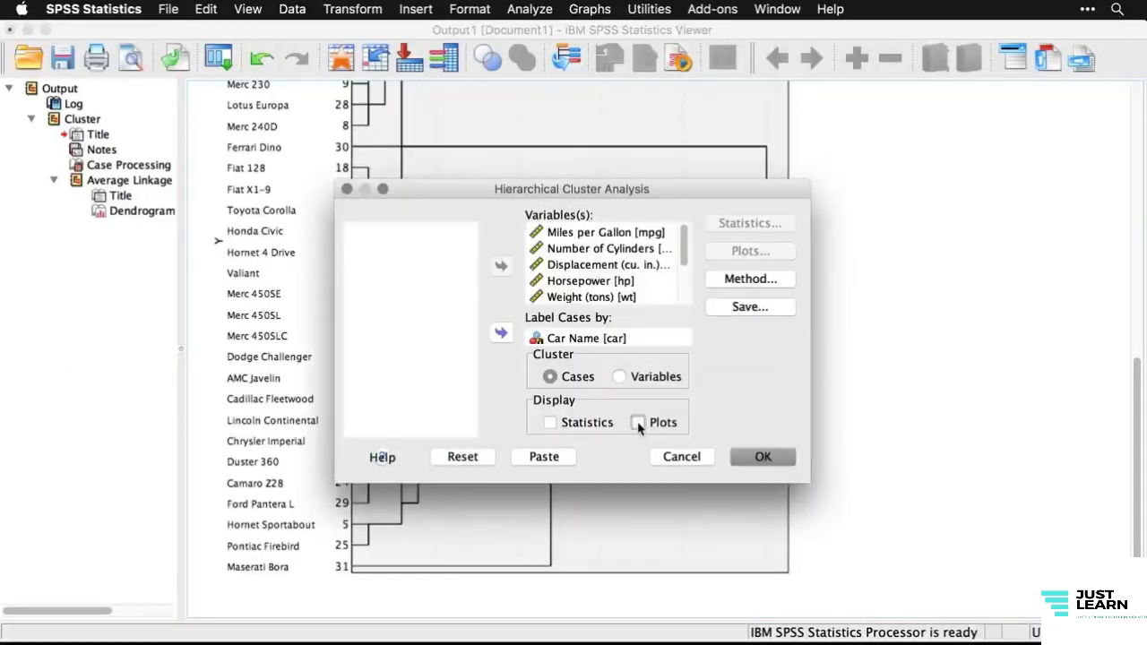
pyautogui.click(764, 458)
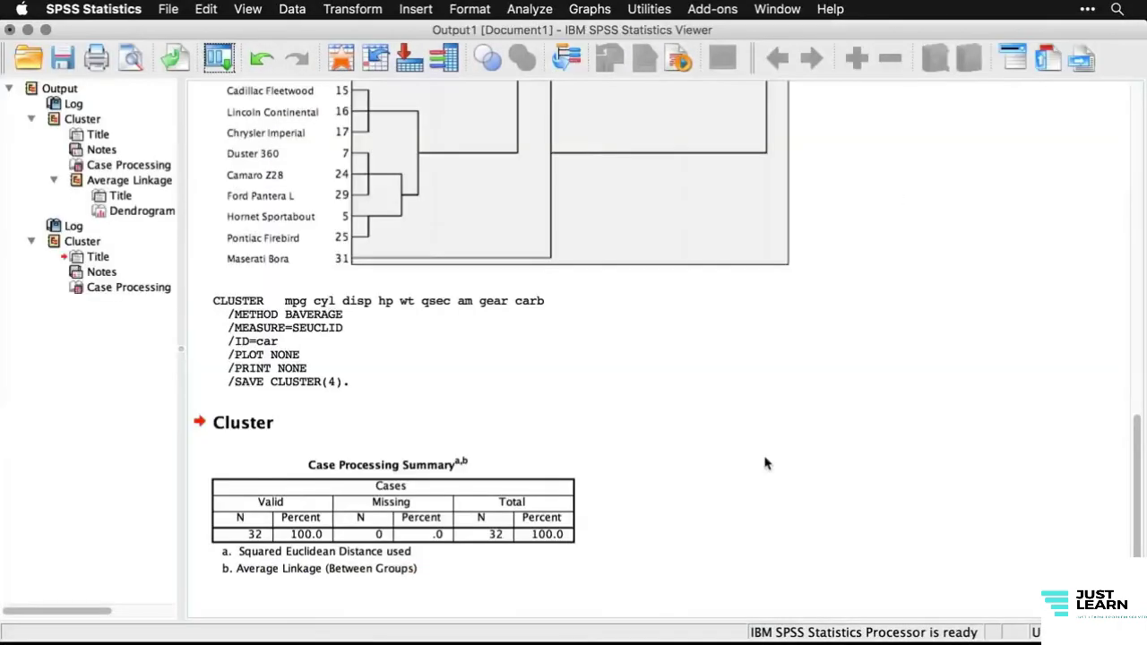
pyautogui.click(485, 495)
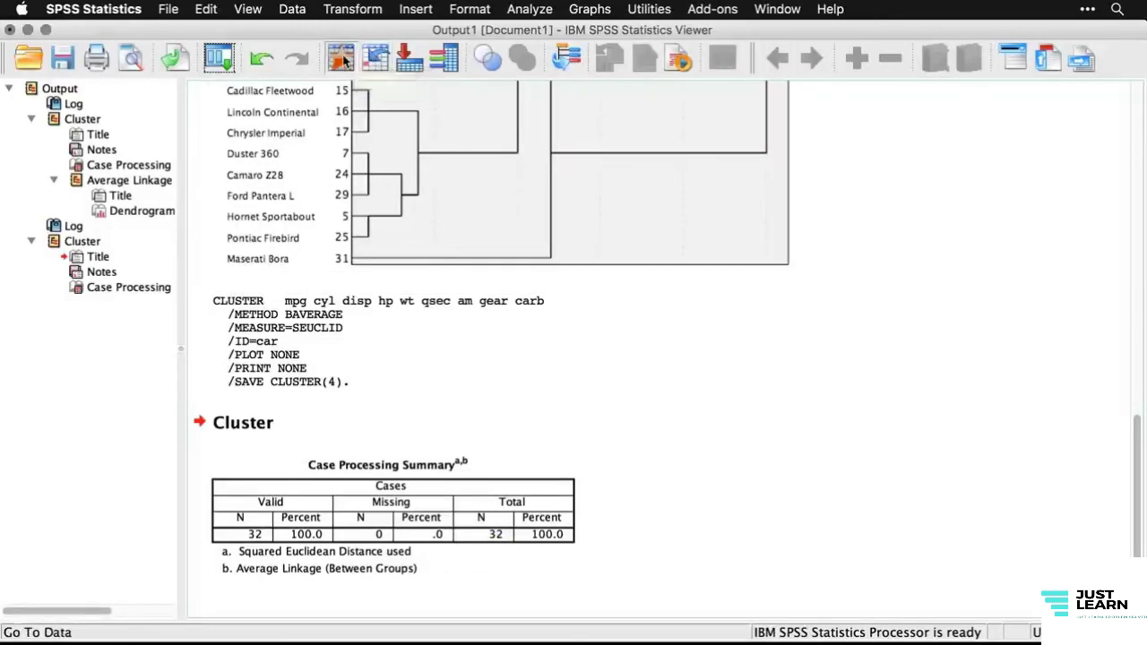
# - Switch to the data and inspect the saved cluster membership column CLU4_1, including the Maserati Bora case
pyautogui.click(345, 59)
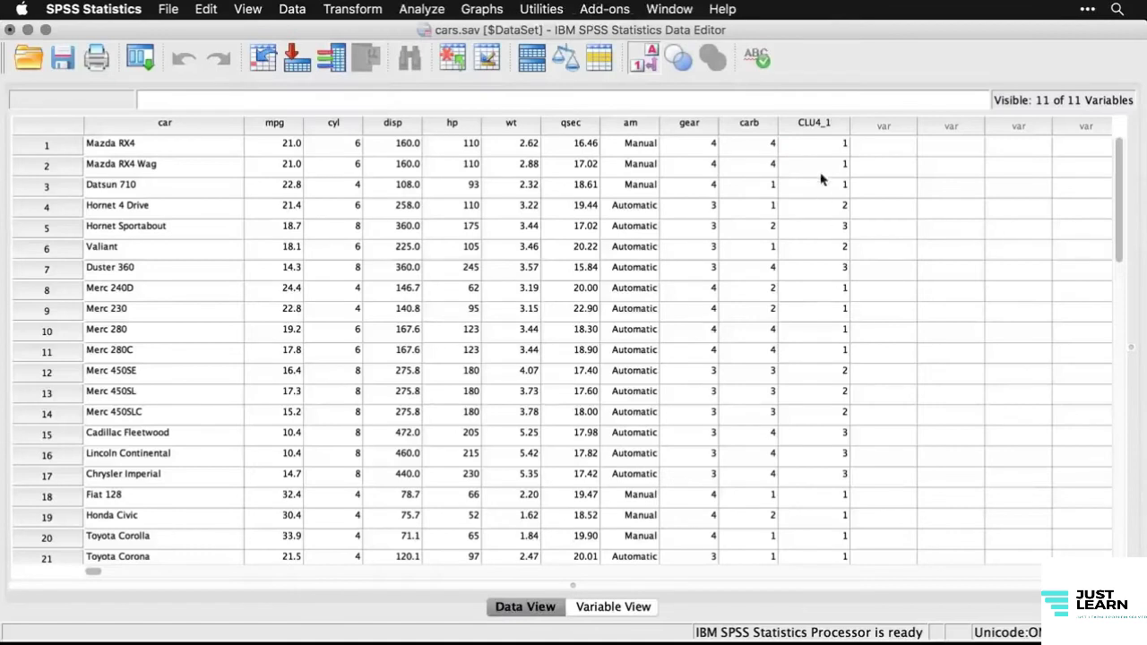
pyautogui.click(825, 124)
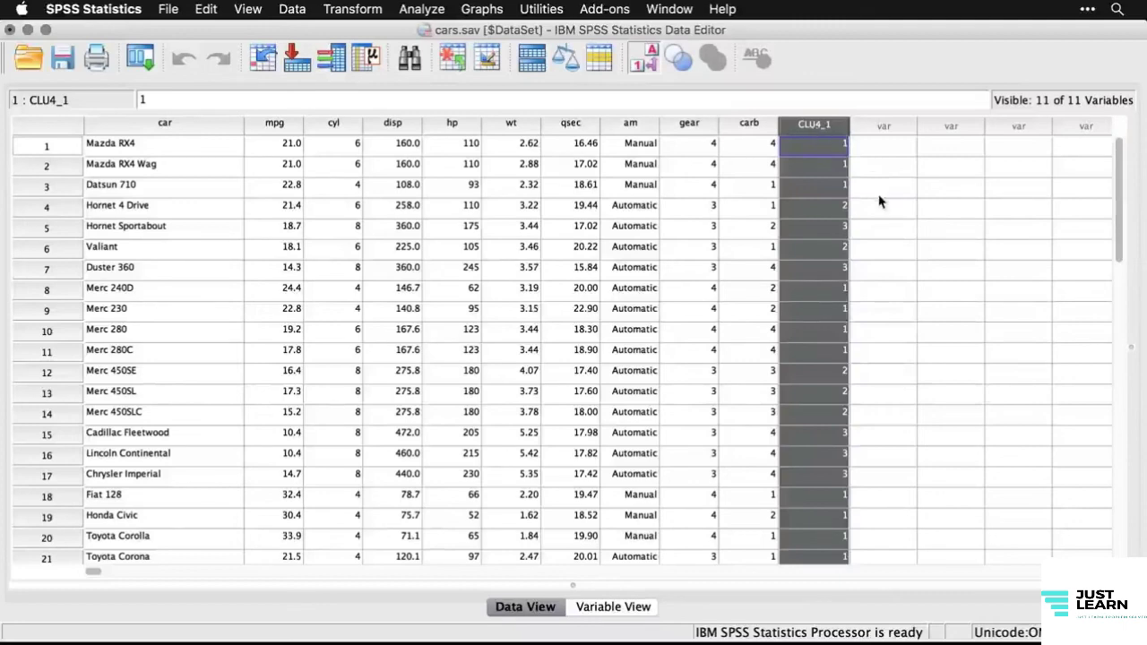
pyautogui.scroll(-5, 875, 266)
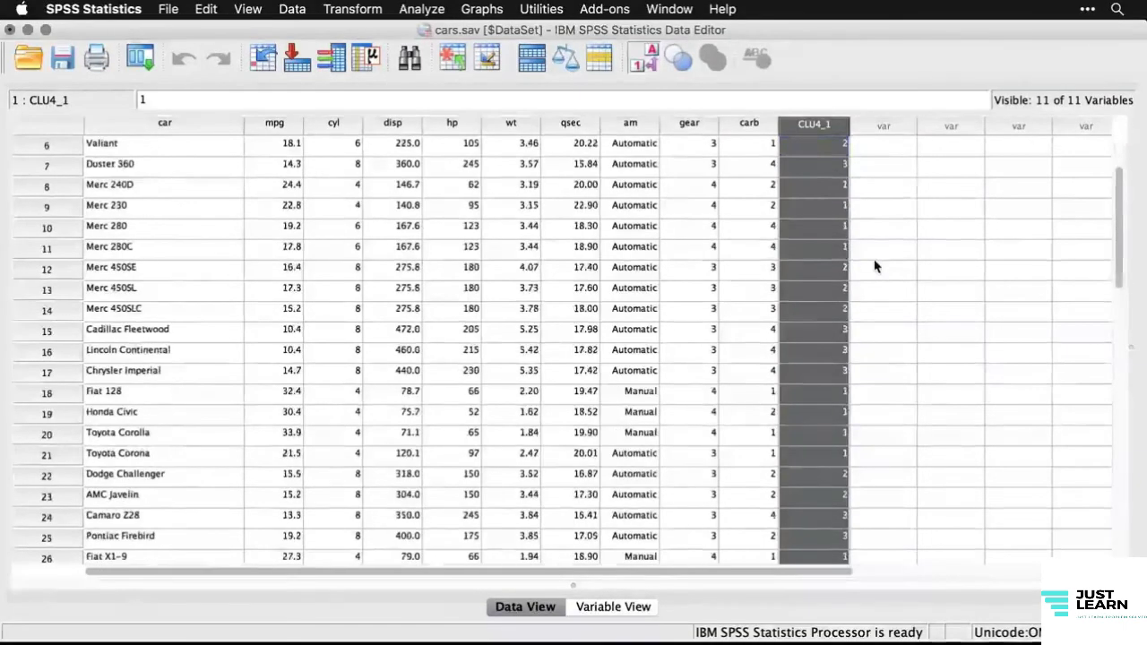
pyautogui.scroll(-2, 876, 266)
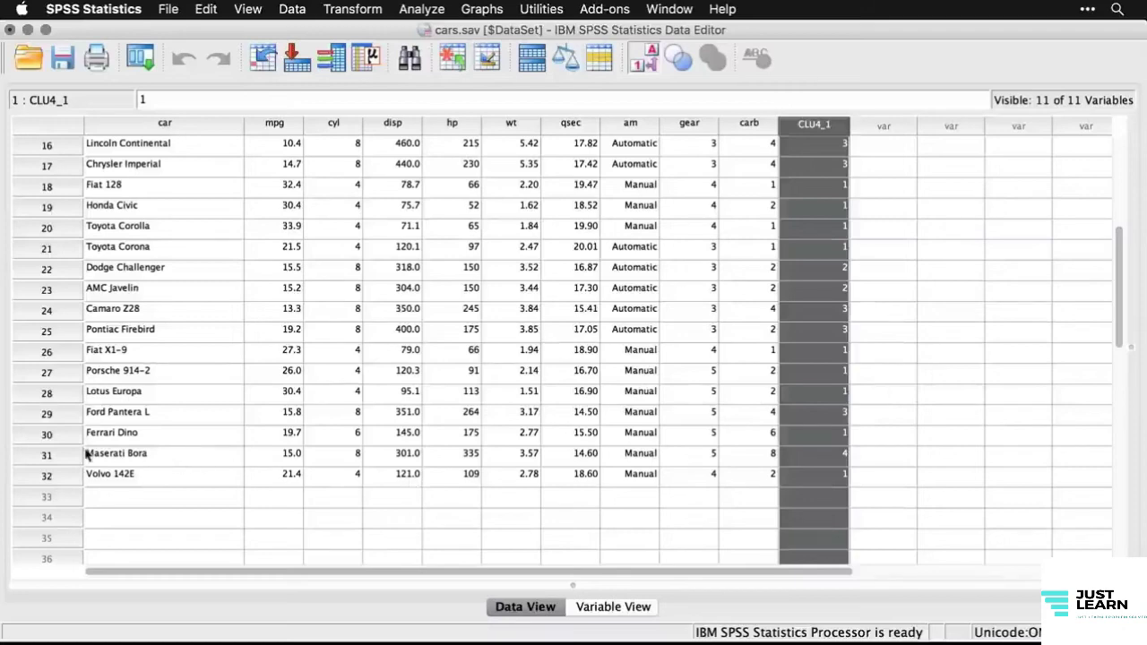
pyautogui.click(47, 459)
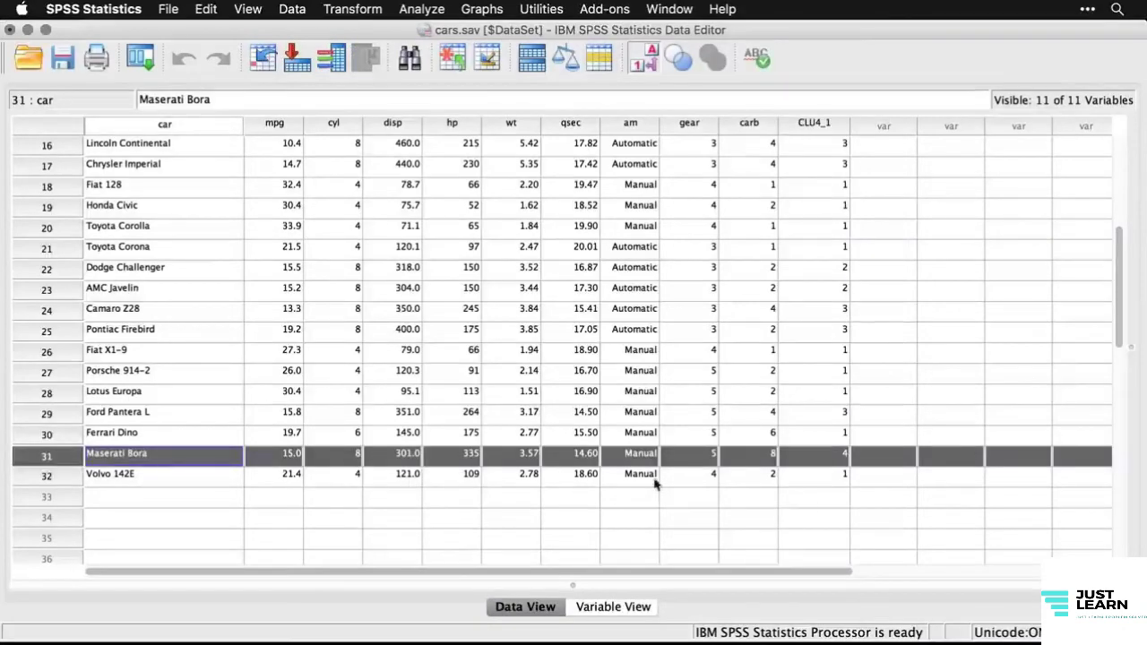
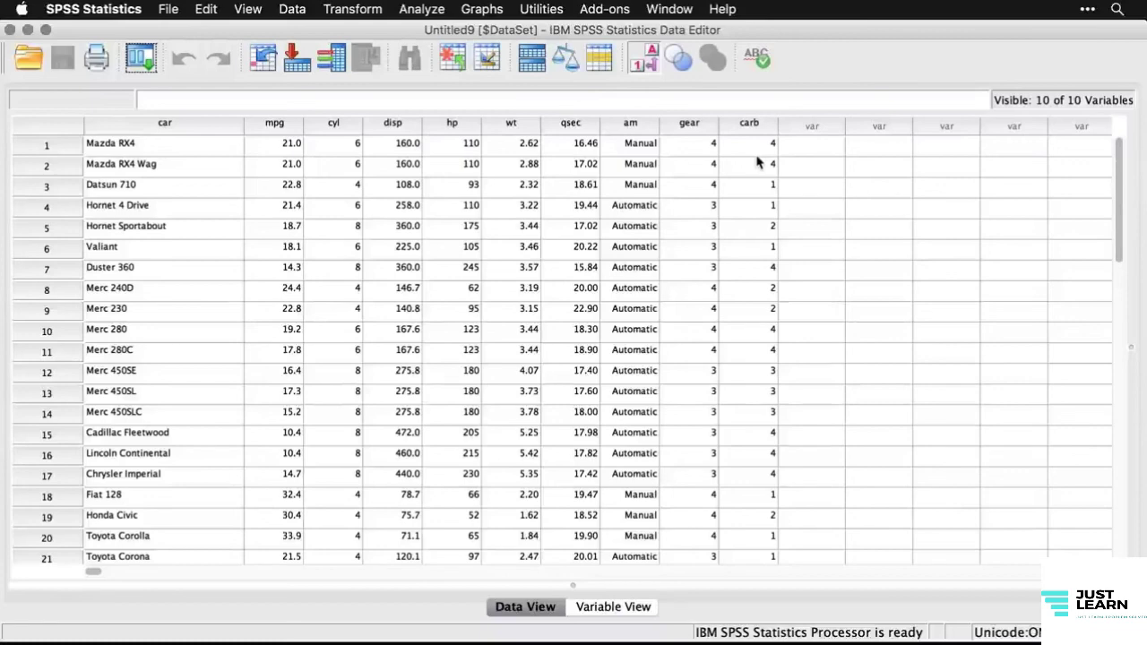
# - Run a Factor Analysis with default settings on the nine car variables from Miles per Gallon to Number of Carburetors
pyautogui.scroll(-13, 757, 162)
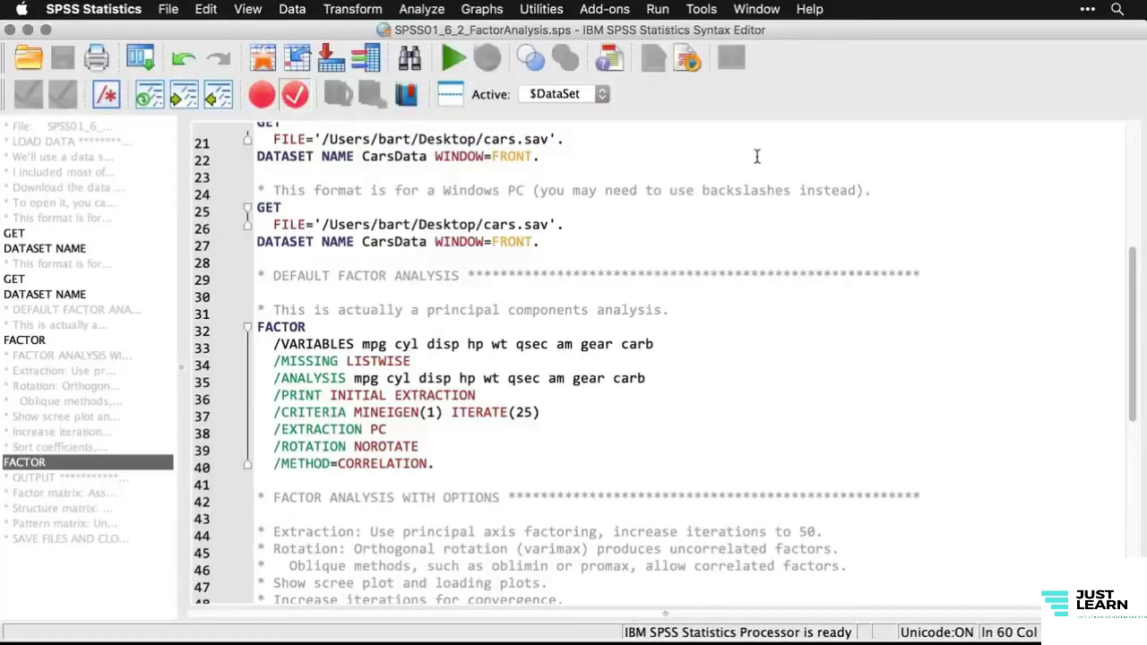
pyautogui.click(758, 157)
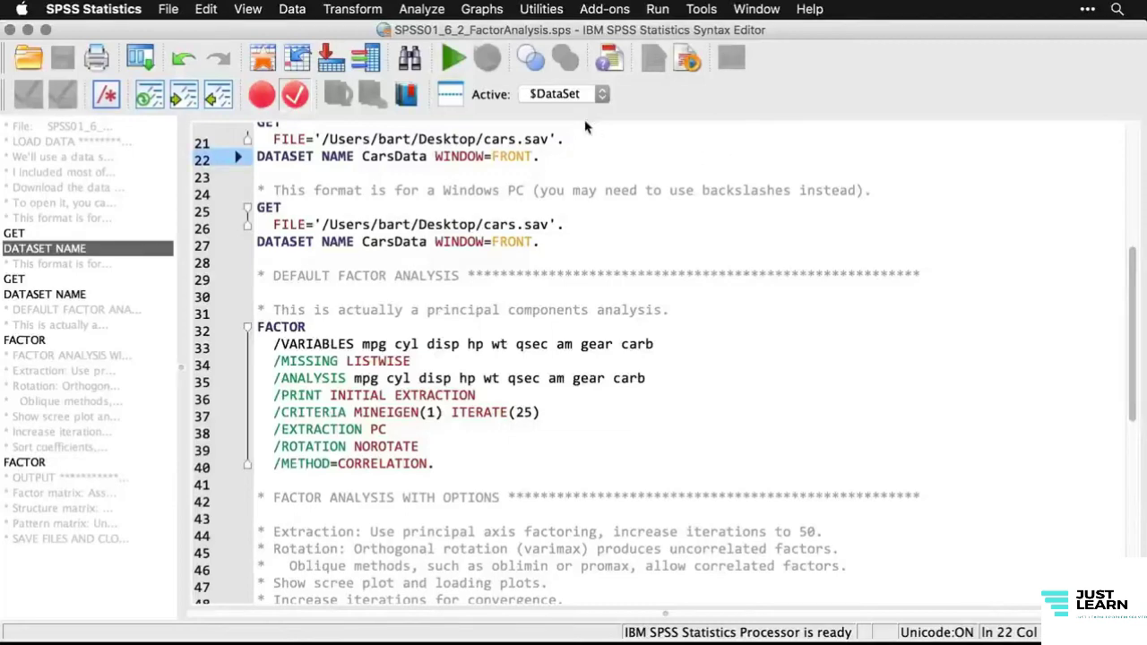
pyautogui.click(425, 11)
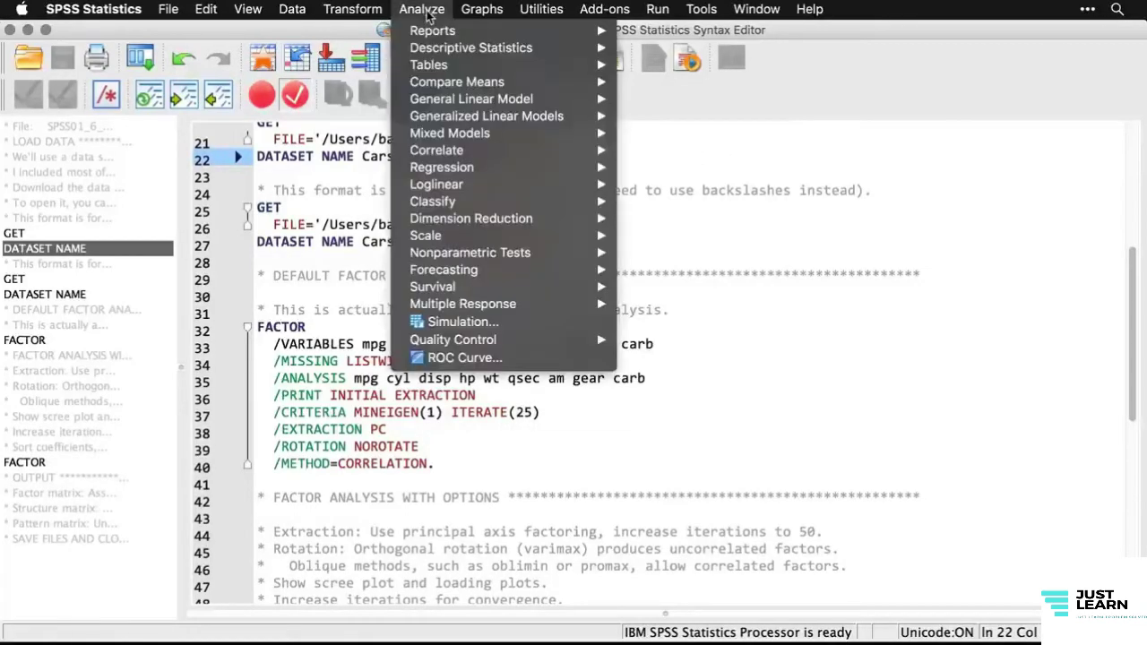
pyautogui.moveTo(481, 204)
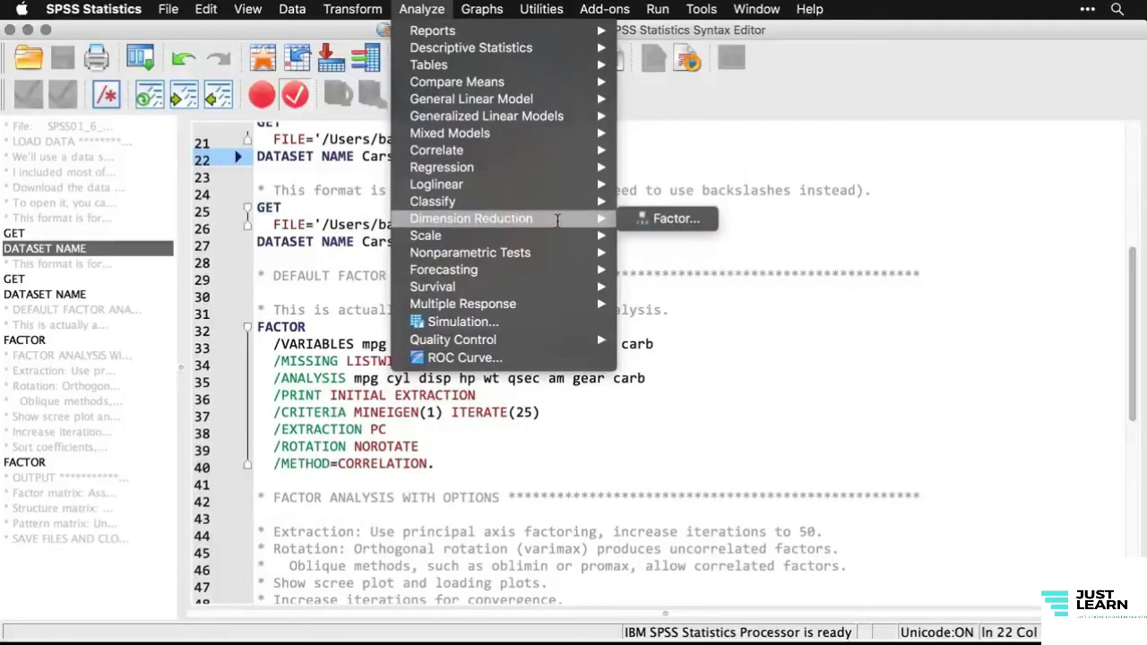
pyautogui.click(671, 218)
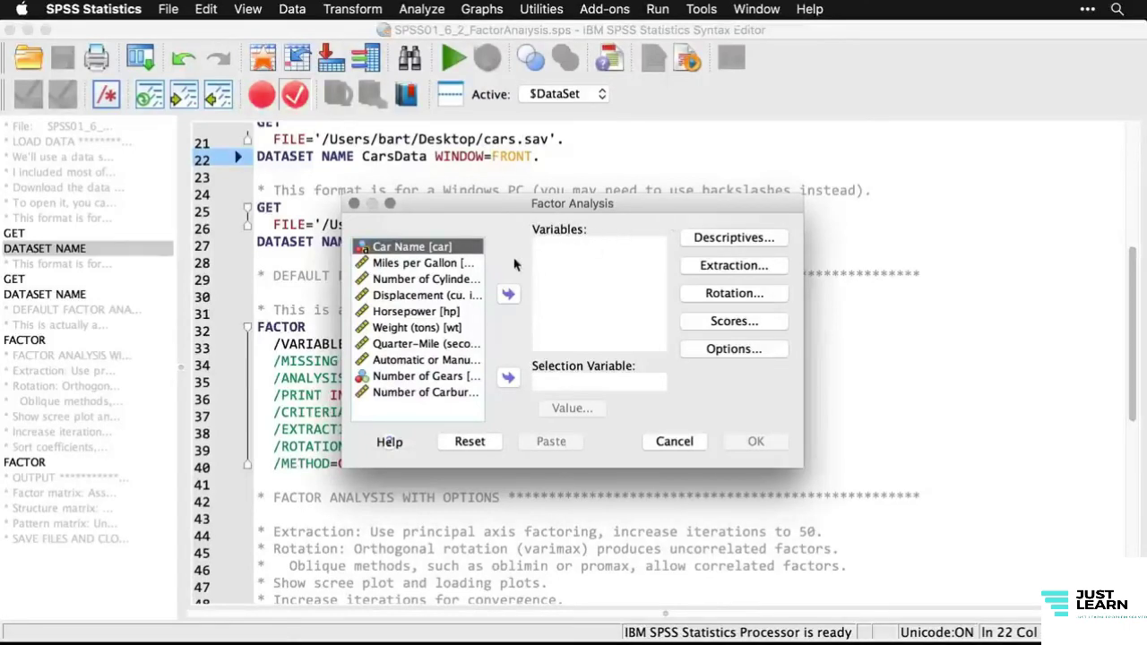
pyautogui.click(444, 266)
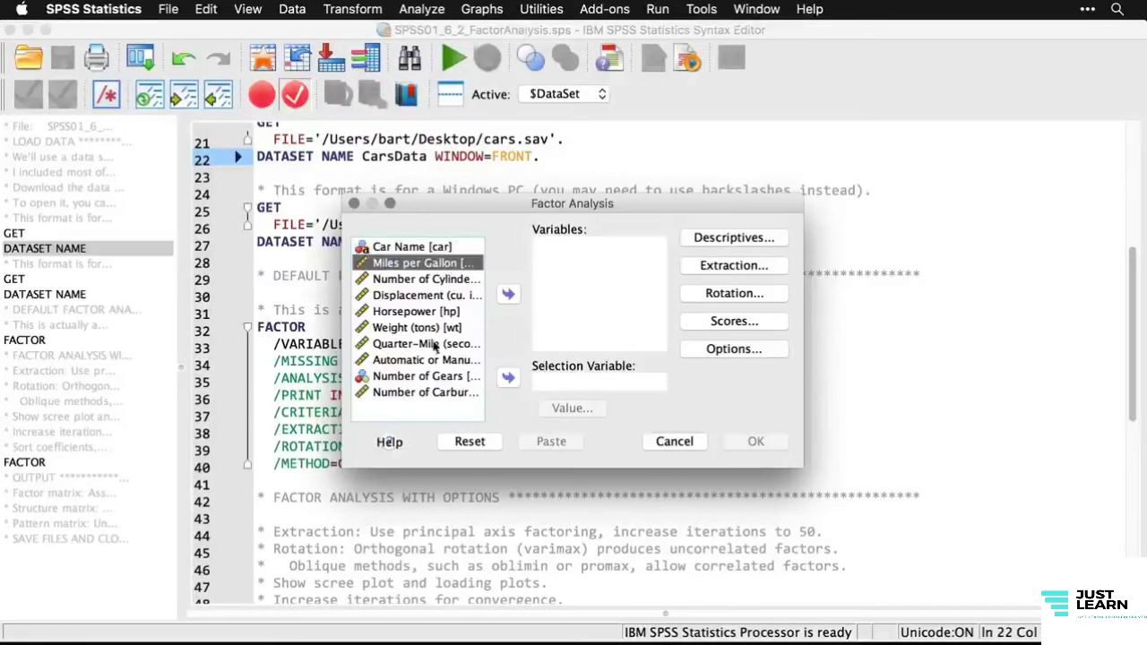
pyautogui.keyDown('shift'); pyautogui.click(409, 395); pyautogui.keyUp('shift')
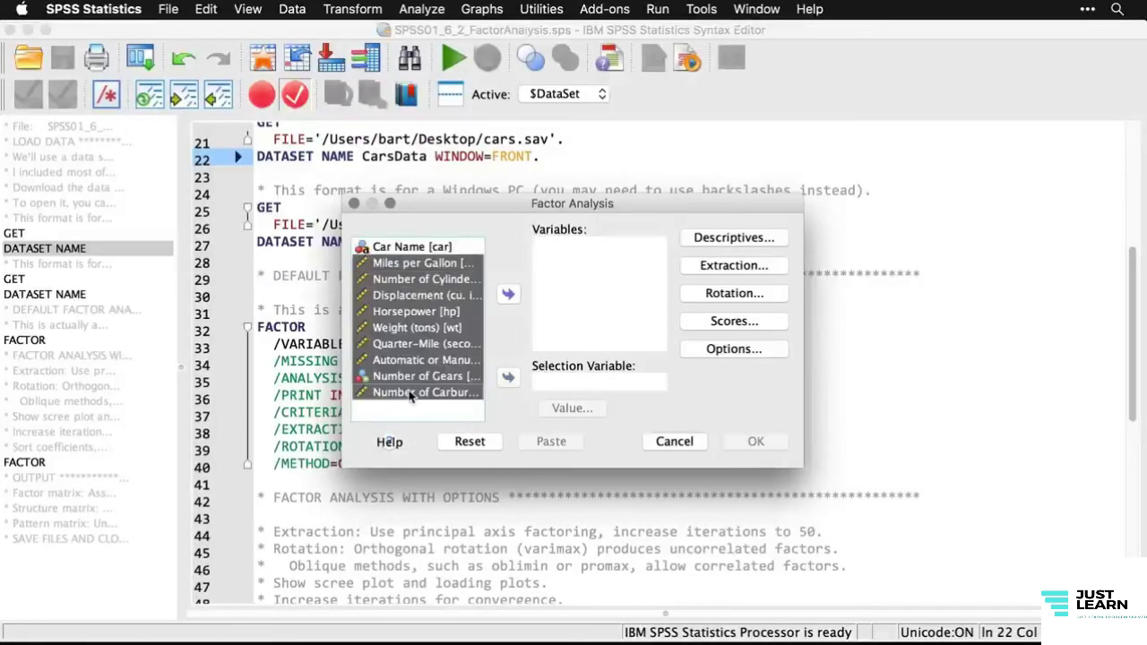
pyautogui.click(508, 294)
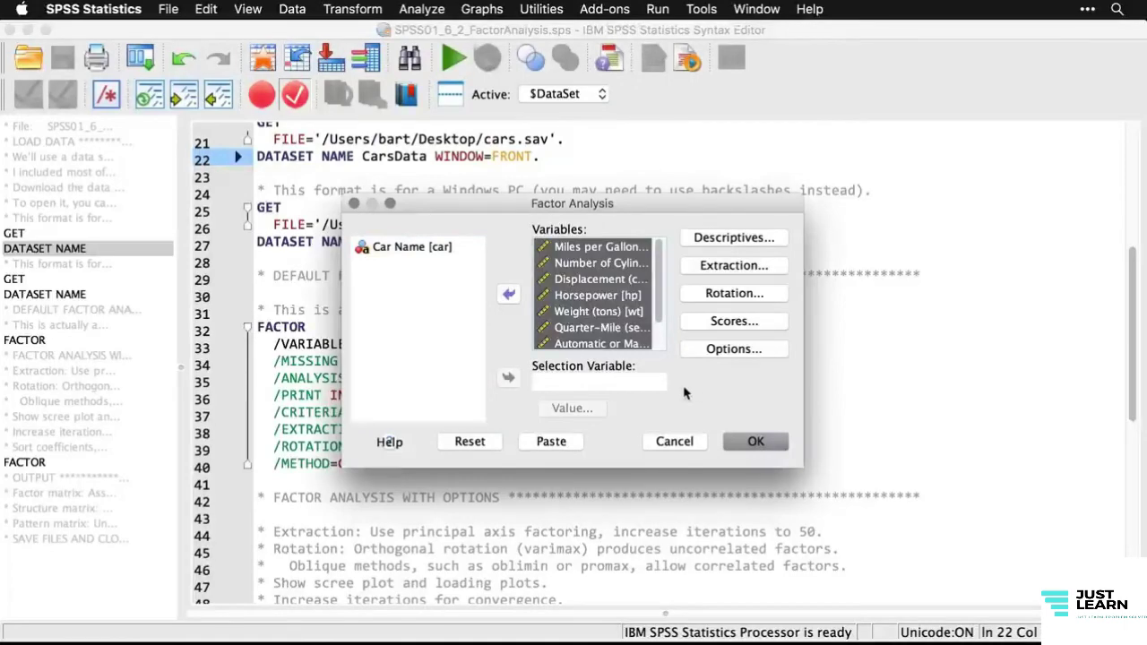
pyautogui.click(758, 446)
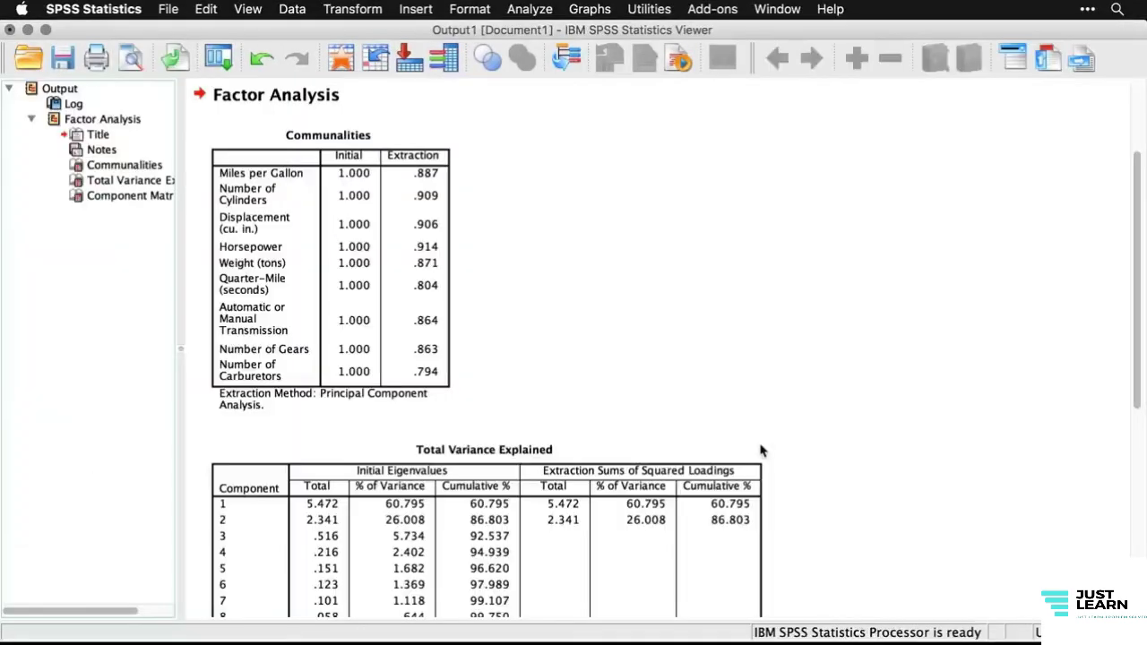
# - Review the factor analysis syntax, the Communalities table and the Total Variance Explained table in the output
pyautogui.scroll(3, 847, 357)
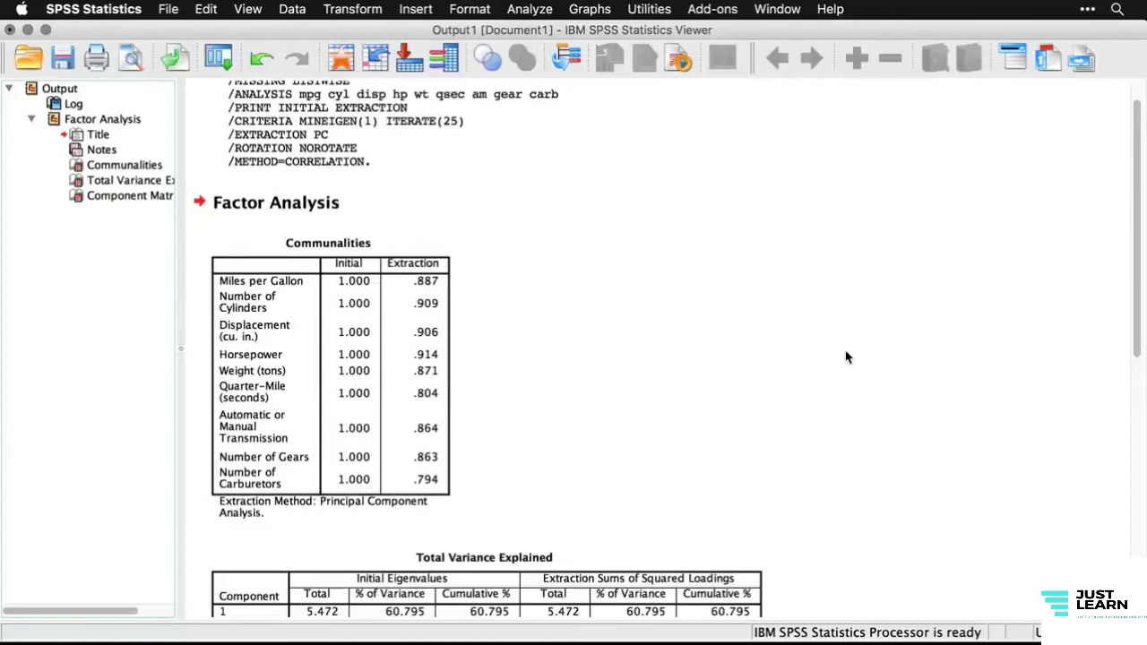
pyautogui.scroll(1, 846, 357)
pyautogui.click(493, 160)
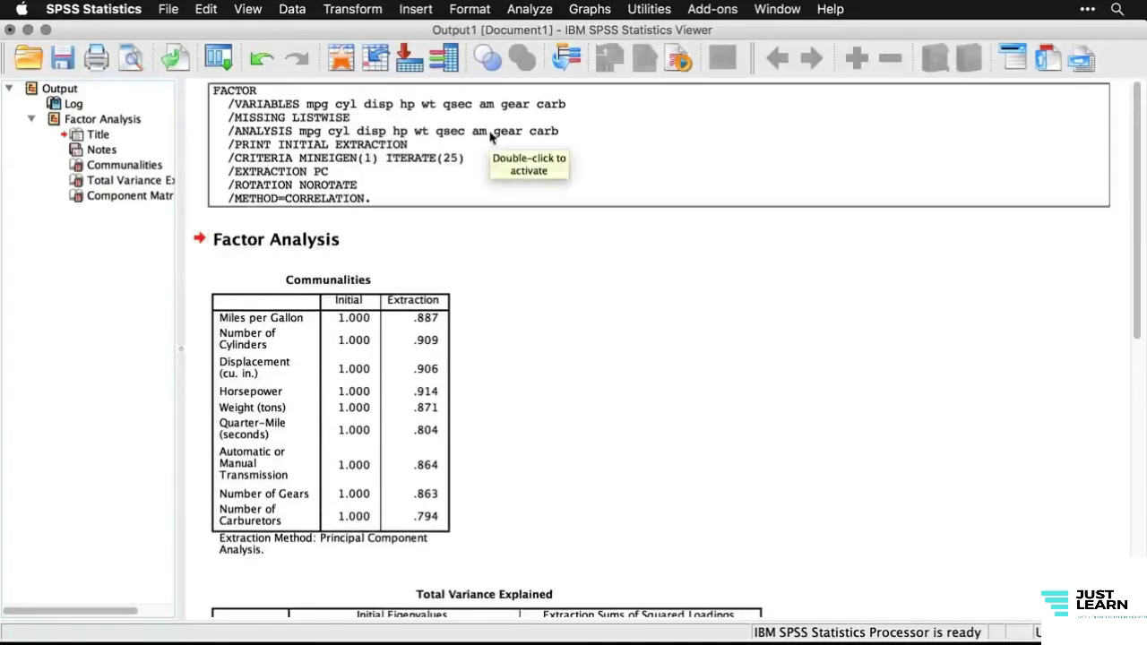
pyautogui.scroll(-3, 621, 336)
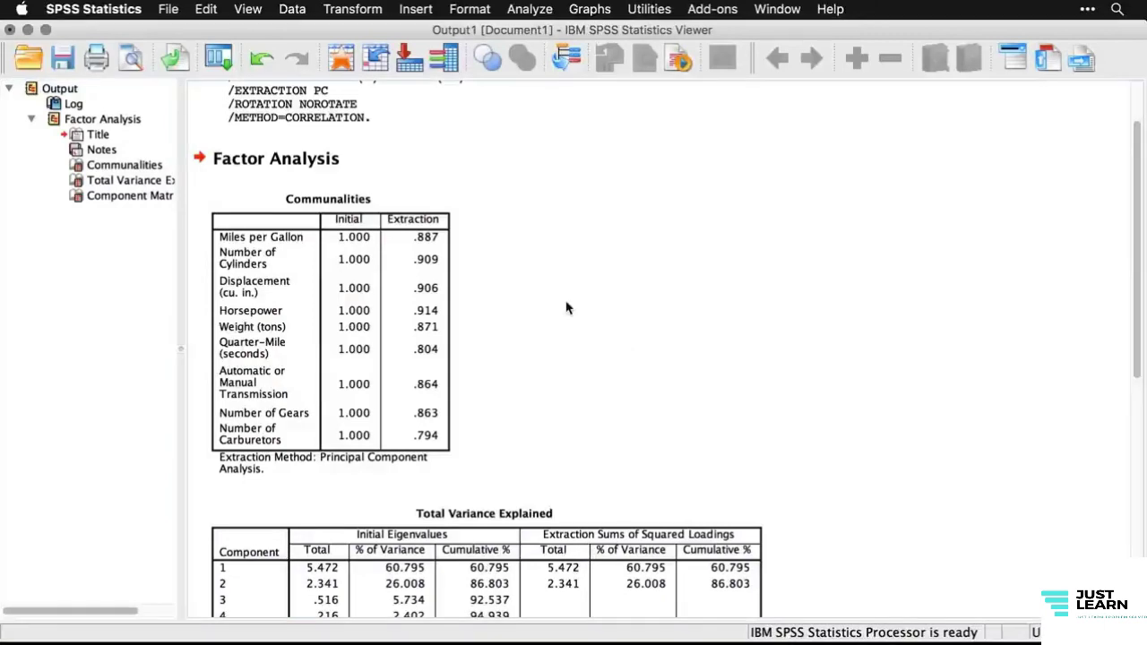
pyautogui.scroll(-5, 567, 307)
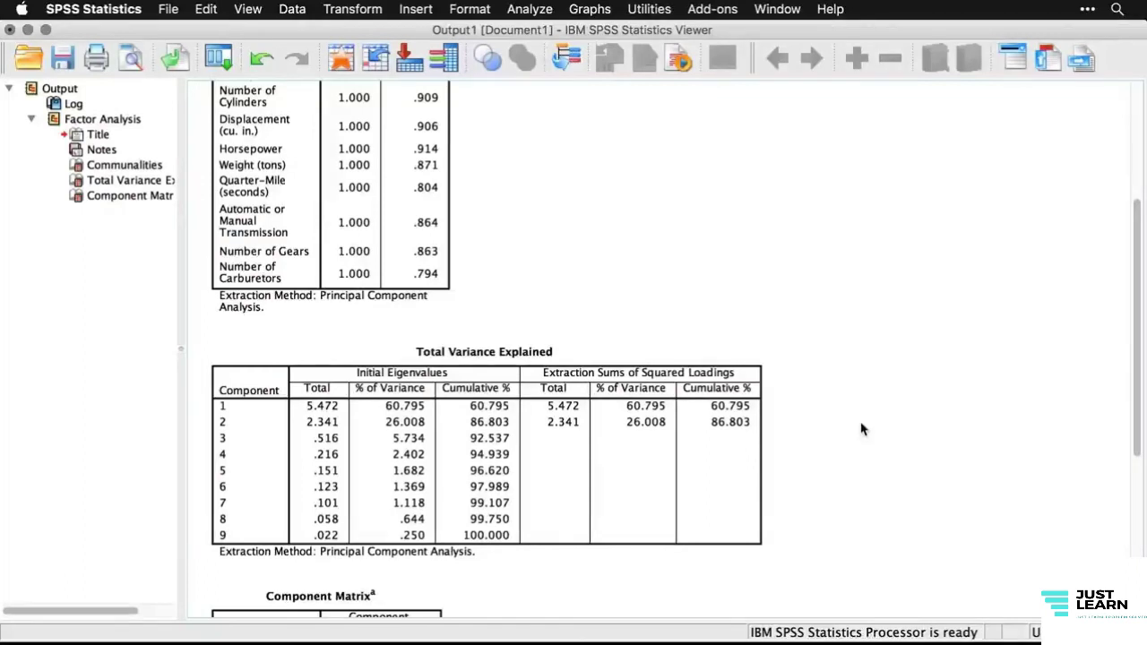
pyautogui.scroll(-2, 861, 429)
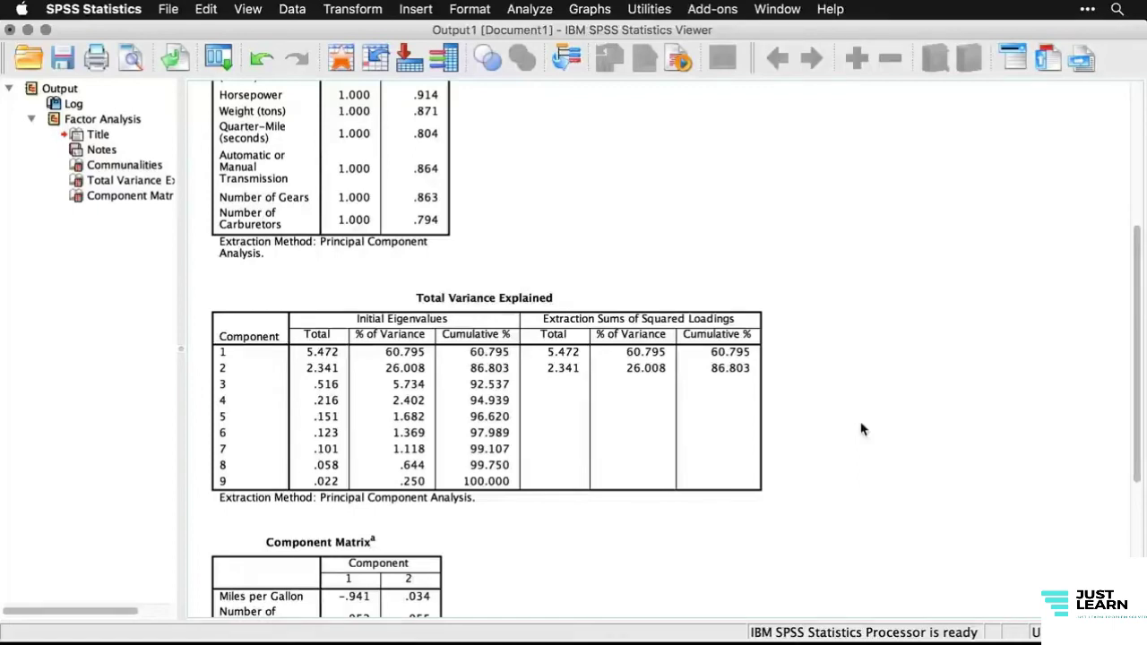
pyautogui.click(746, 428)
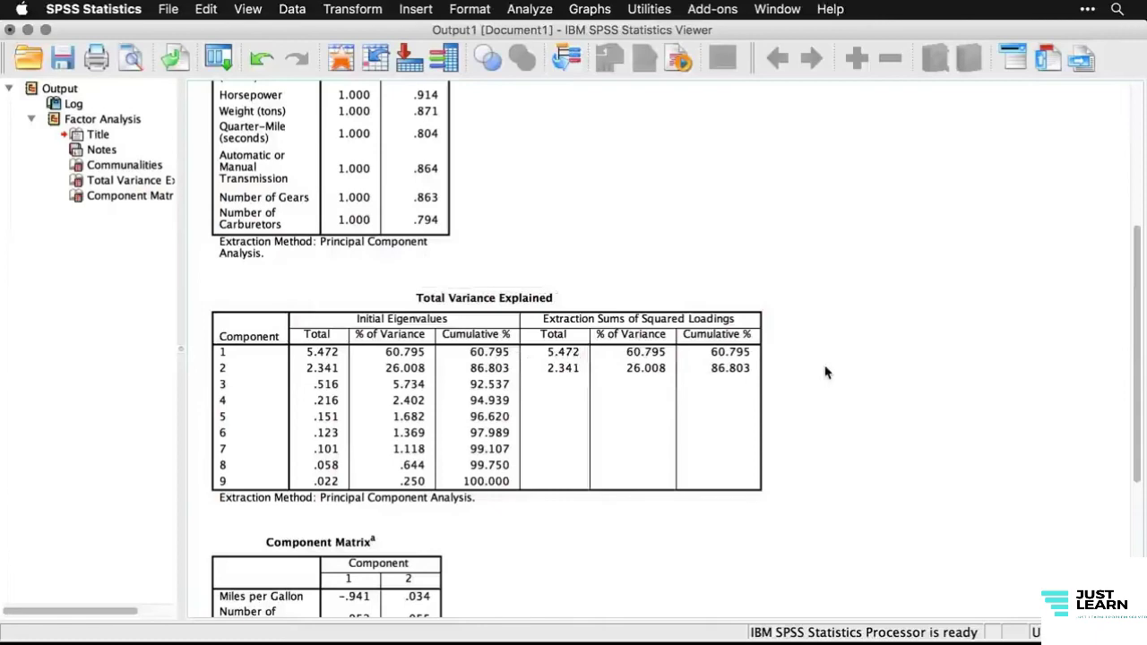
# - Examine the Component Matrix loadings of the car variables on both components
pyautogui.scroll(-5, 826, 373)
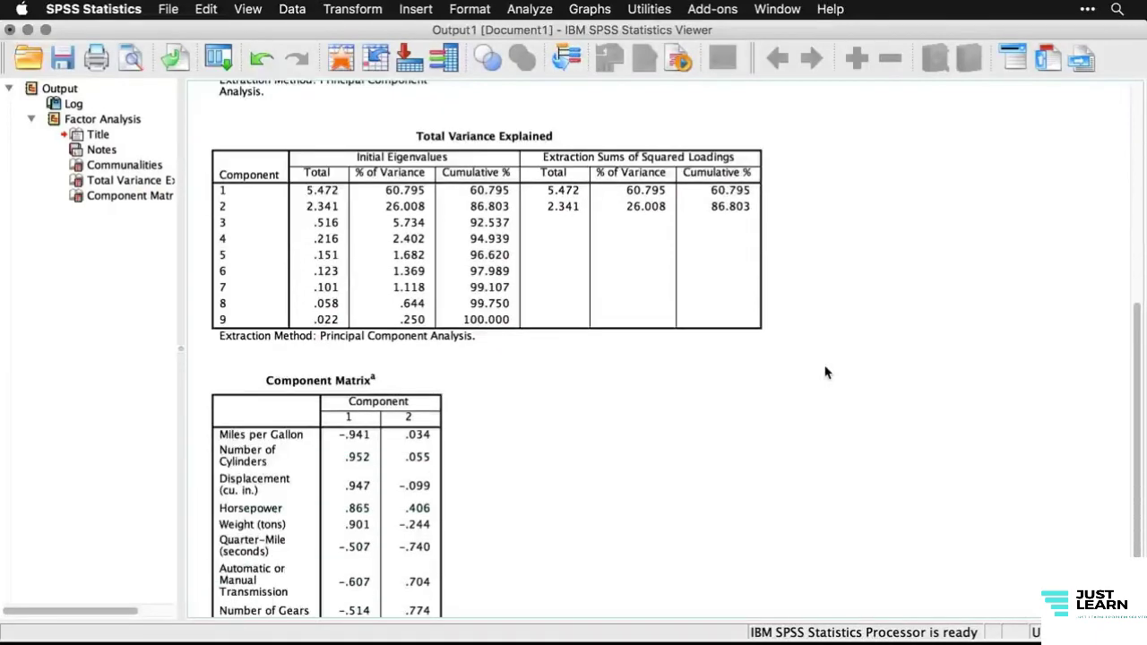
pyautogui.scroll(-3, 825, 372)
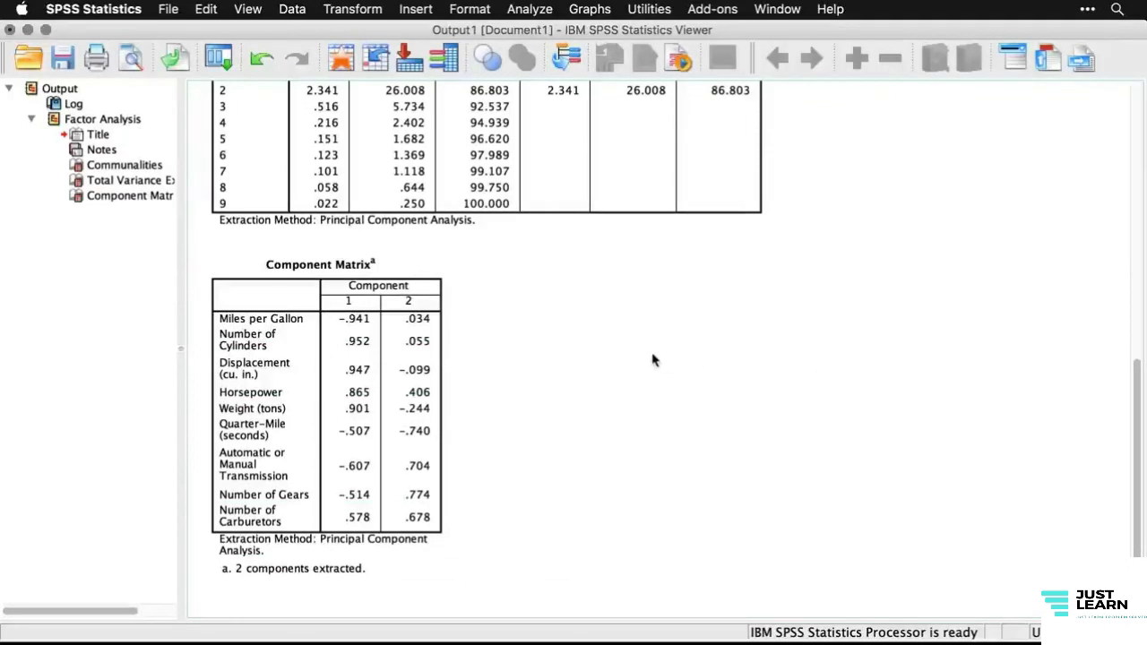
pyautogui.click(446, 368)
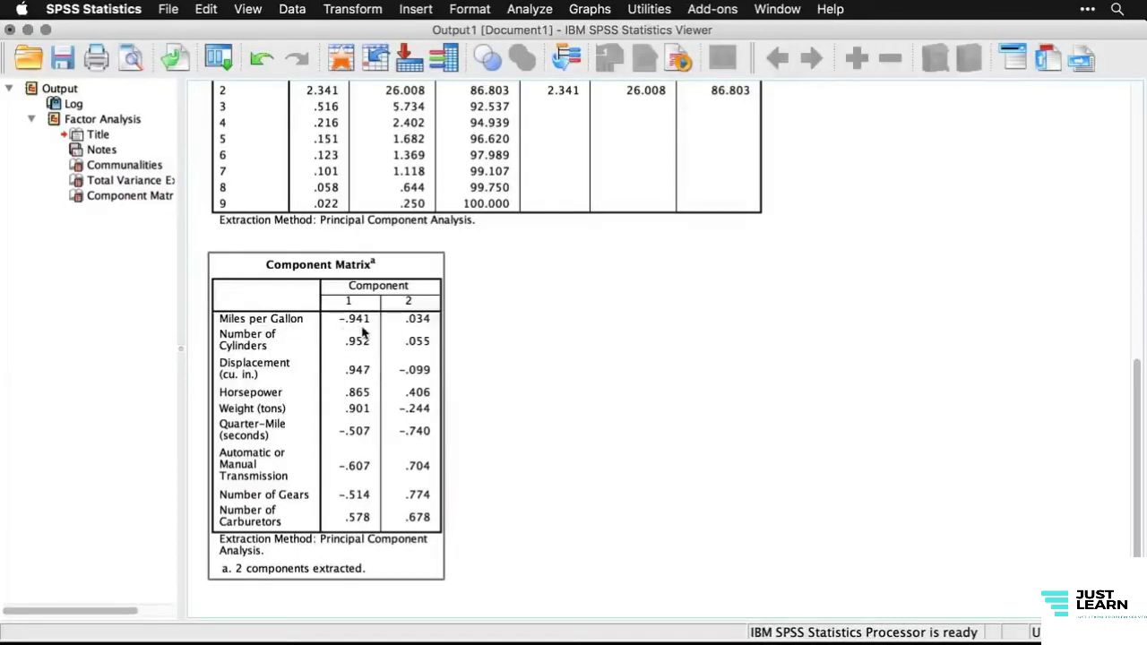
pyautogui.click(450, 332)
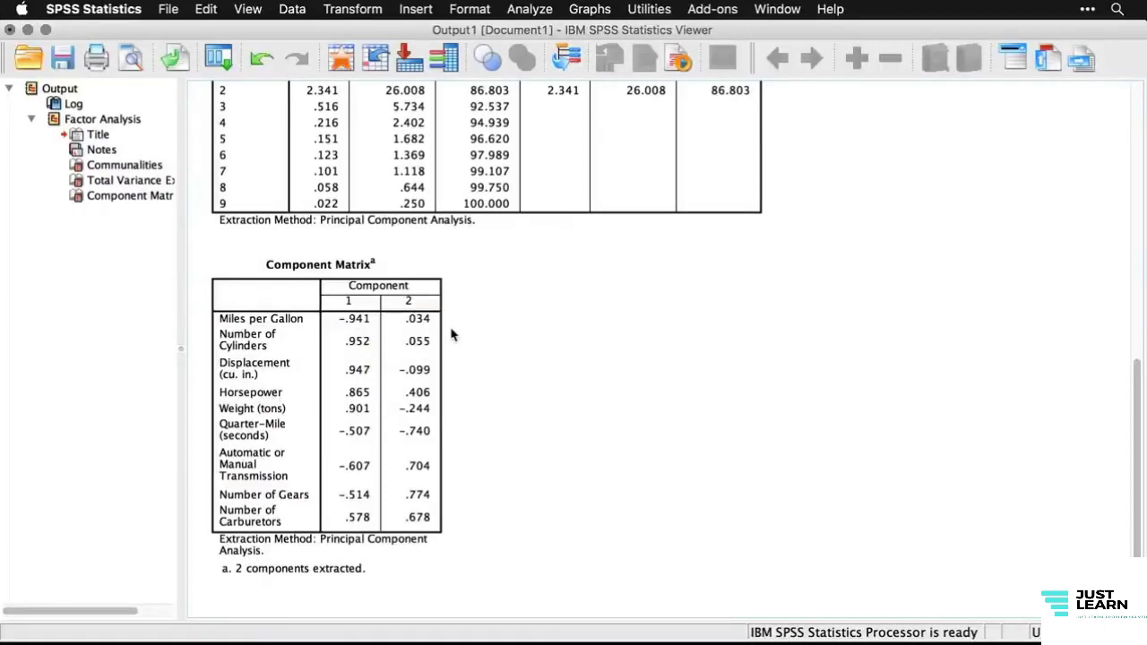
pyautogui.click(428, 545)
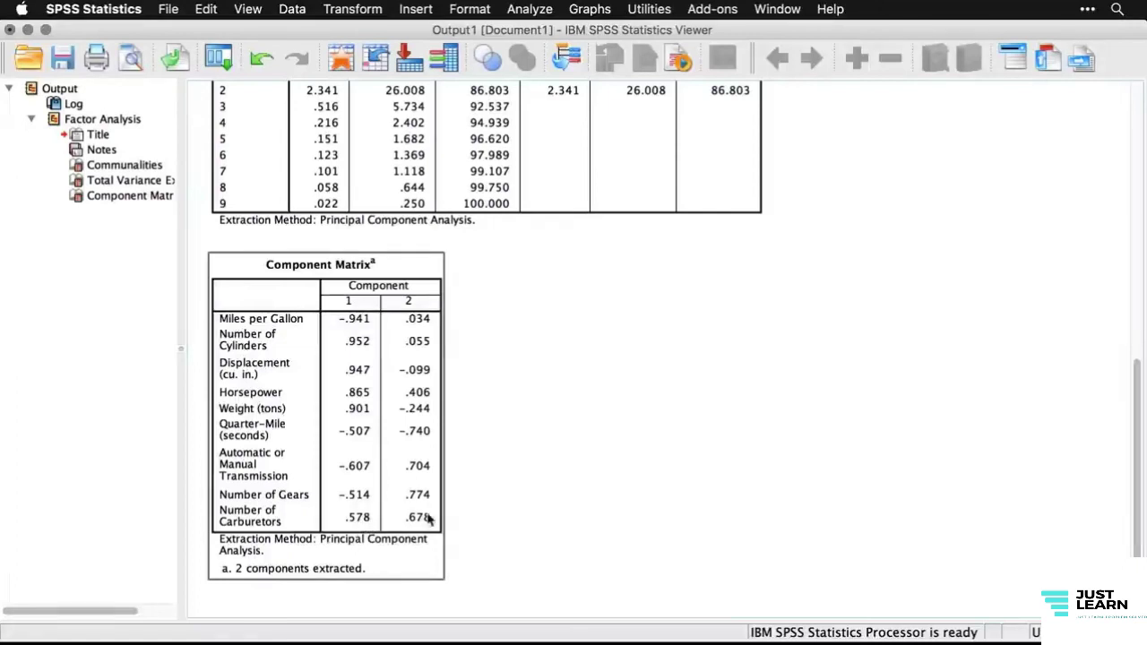
pyautogui.click(519, 507)
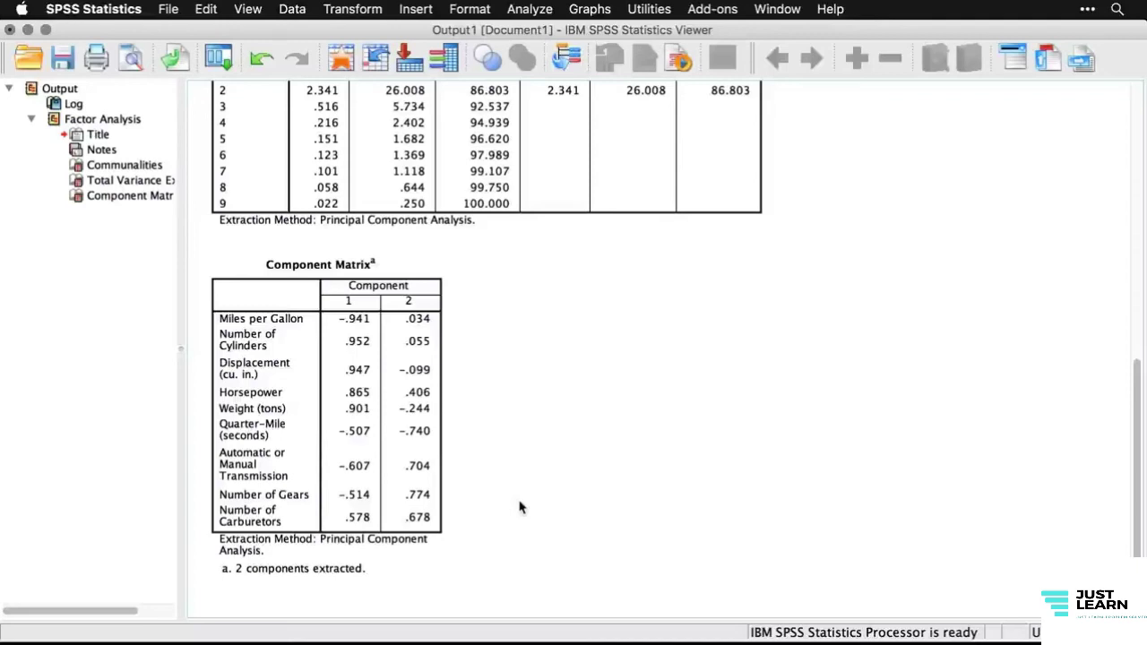
# - Delete all existing output and recall the Factor Analysis dialog
pyautogui.click(31, 90)
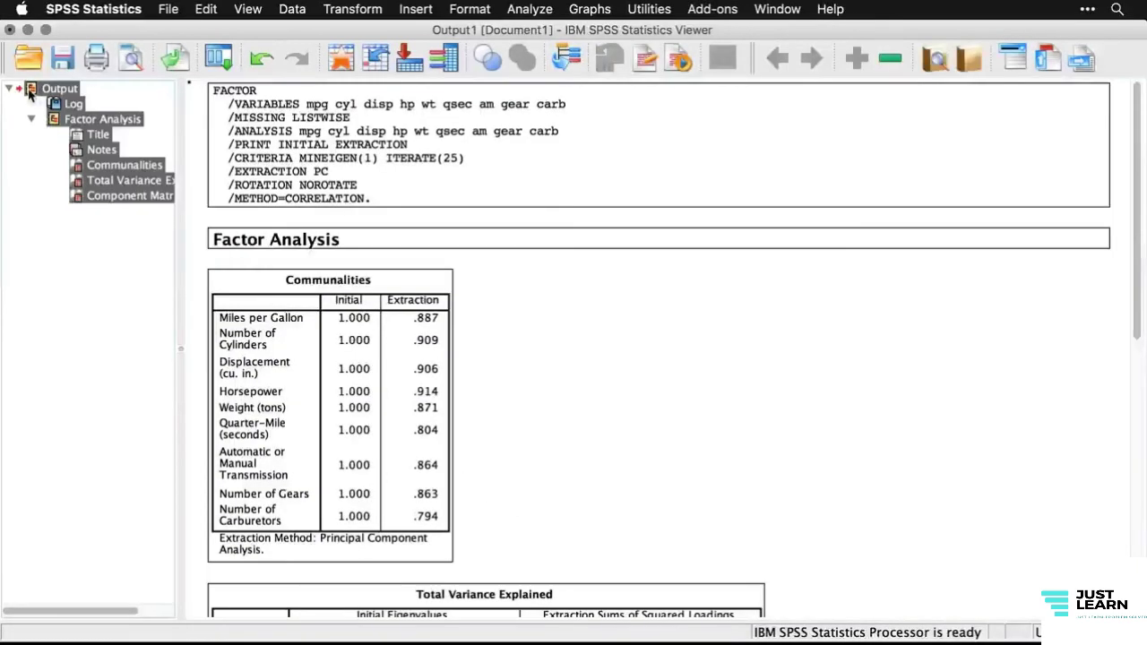
pyautogui.press('Delete')
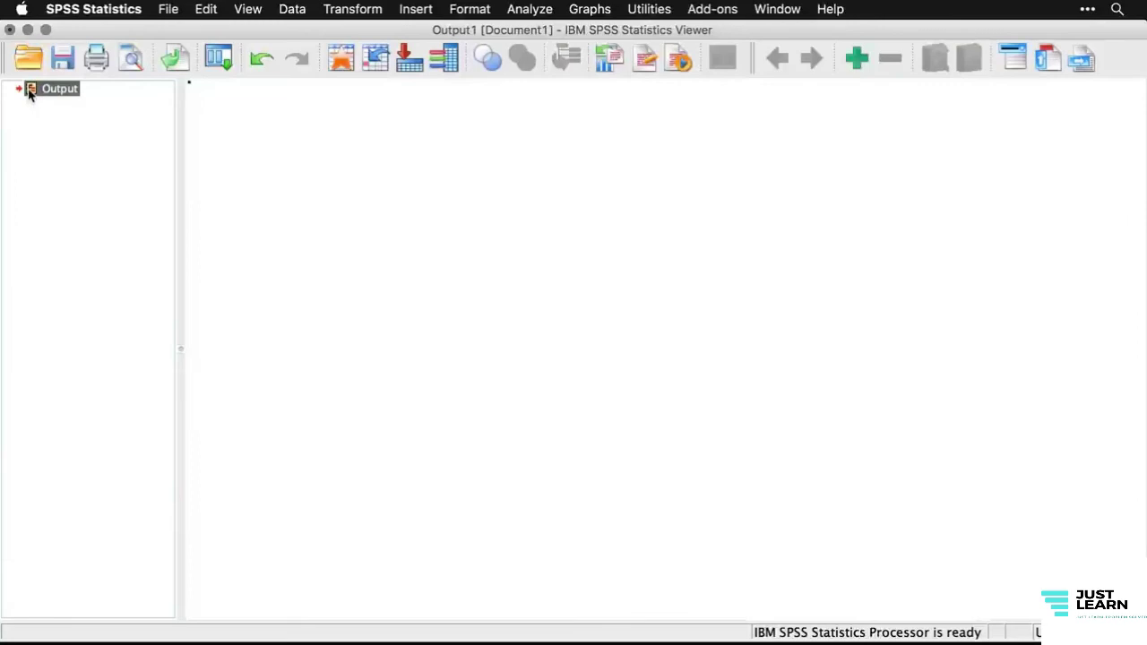
pyautogui.click(218, 59)
pyautogui.click(238, 90)
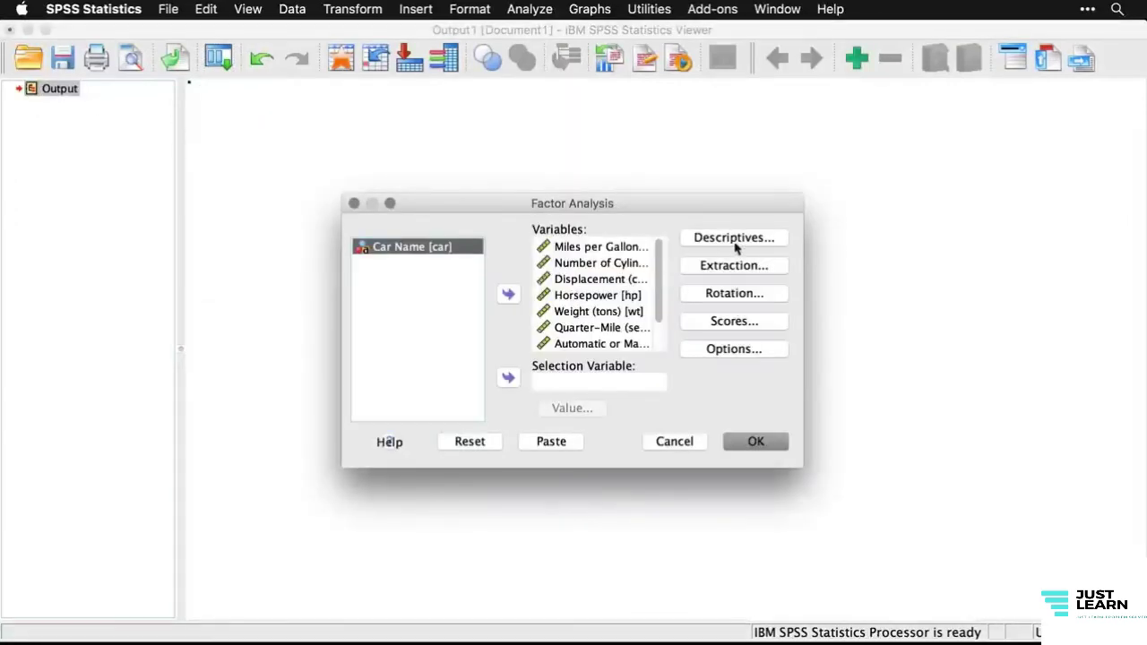
# - Turn off the initial solution in the factor analysis descriptives
pyautogui.click(733, 237)
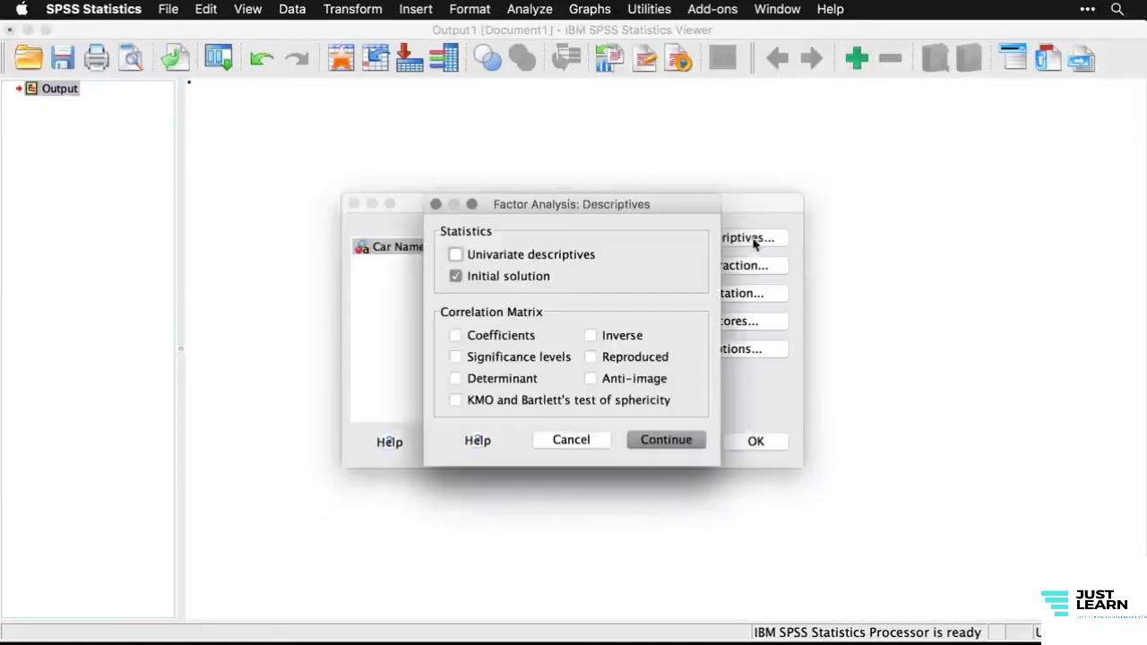
pyautogui.click(456, 278)
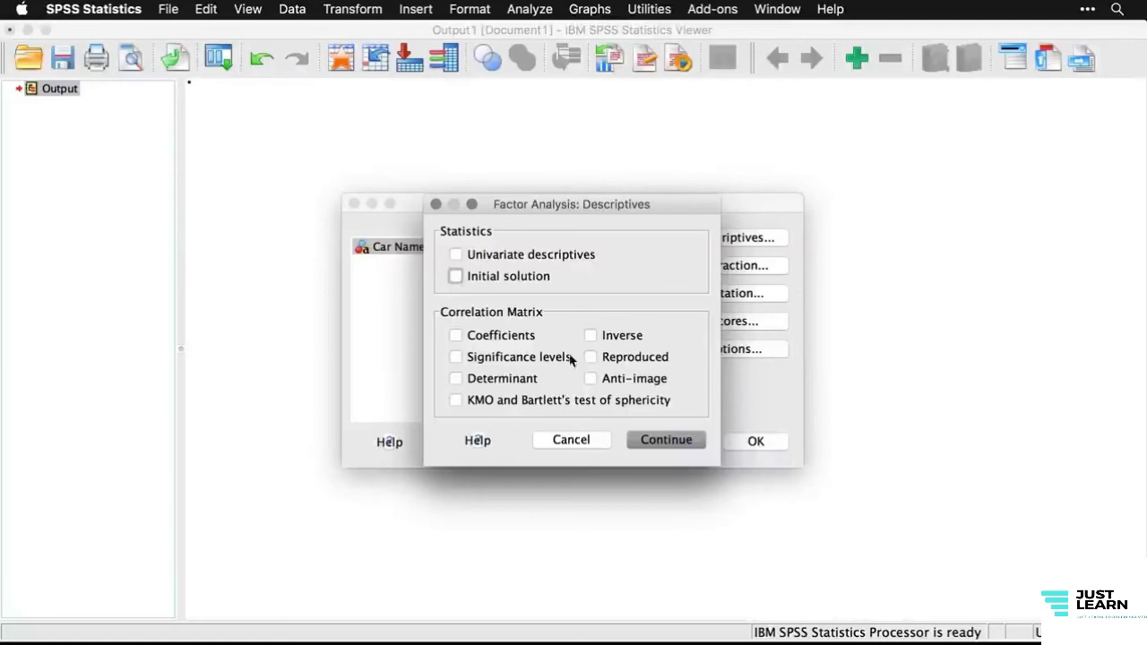
pyautogui.click(668, 441)
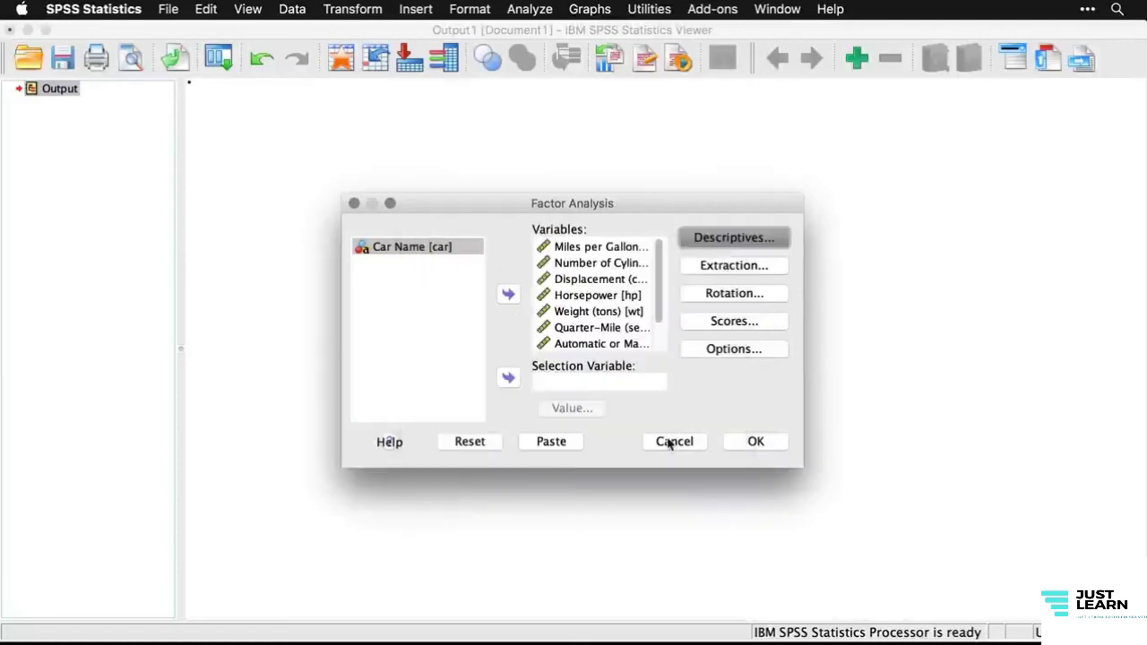
# - Set the extraction method to Principal axis factoring and display a scree plot instead of the unrotated factor solution
pyautogui.click(744, 266)
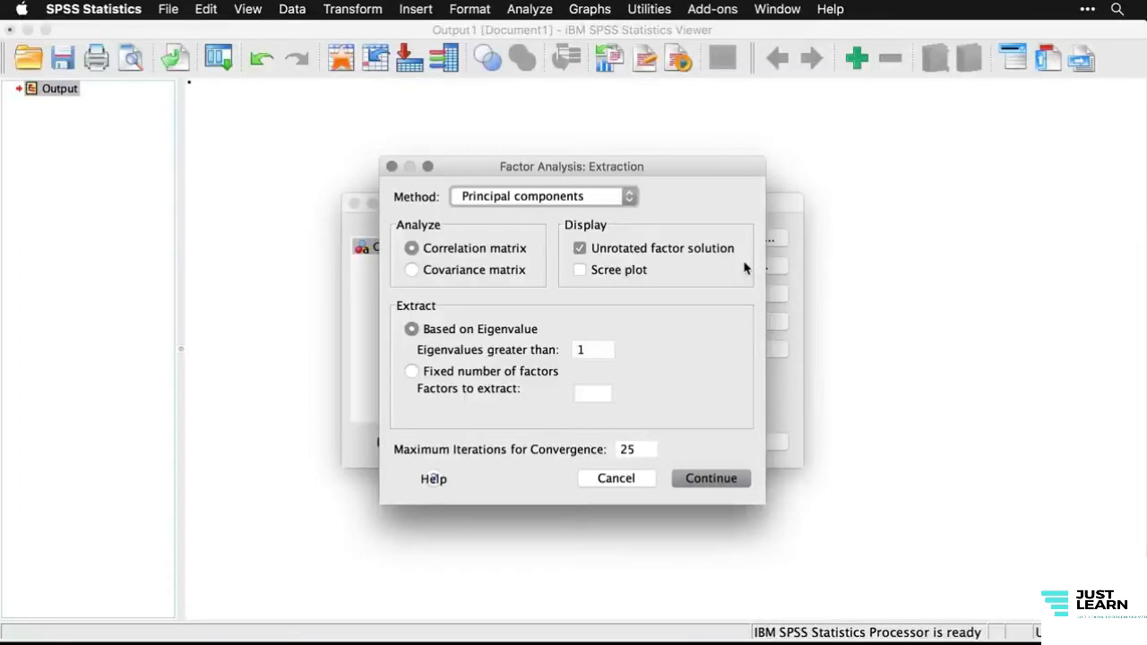
pyautogui.click(605, 202)
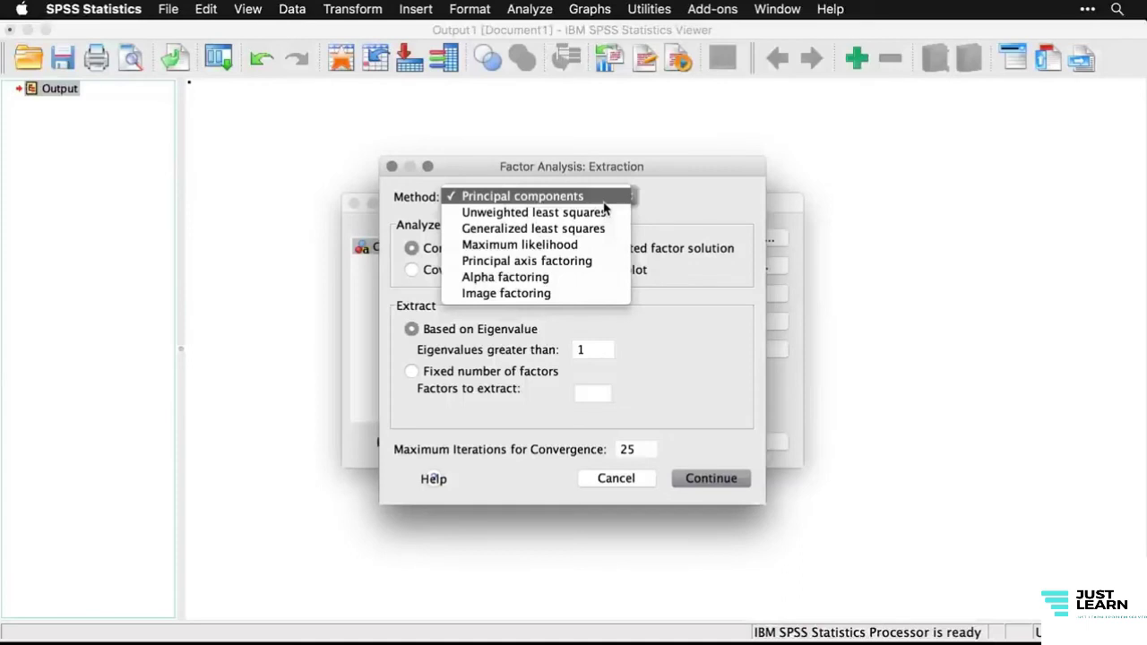
pyautogui.click(615, 261)
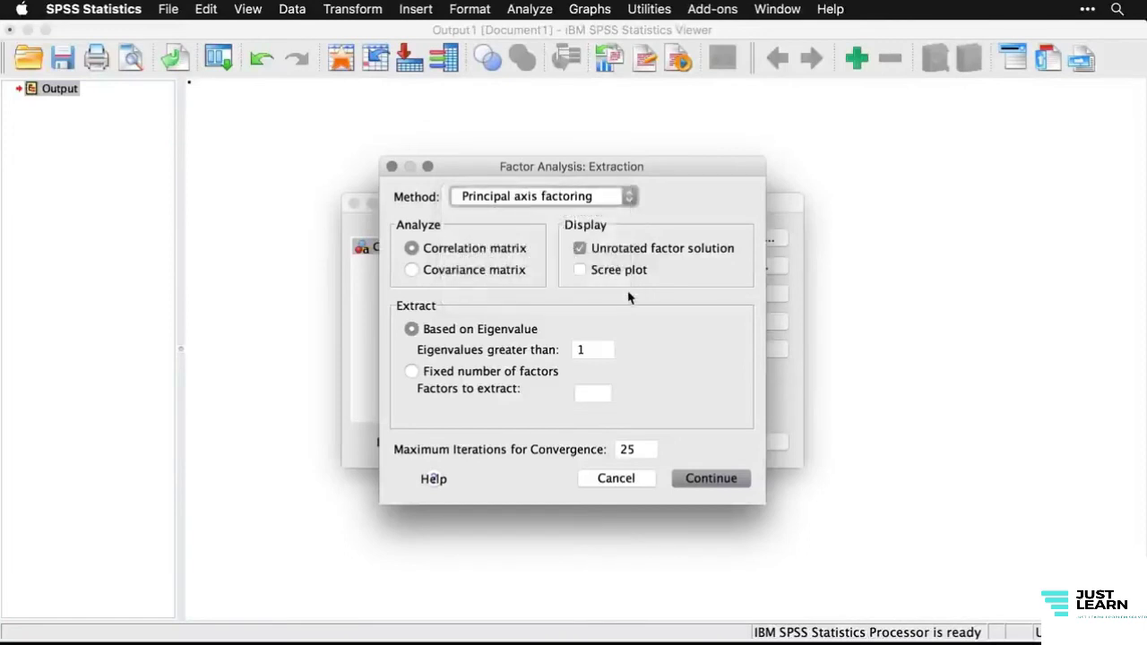
pyautogui.click(584, 252)
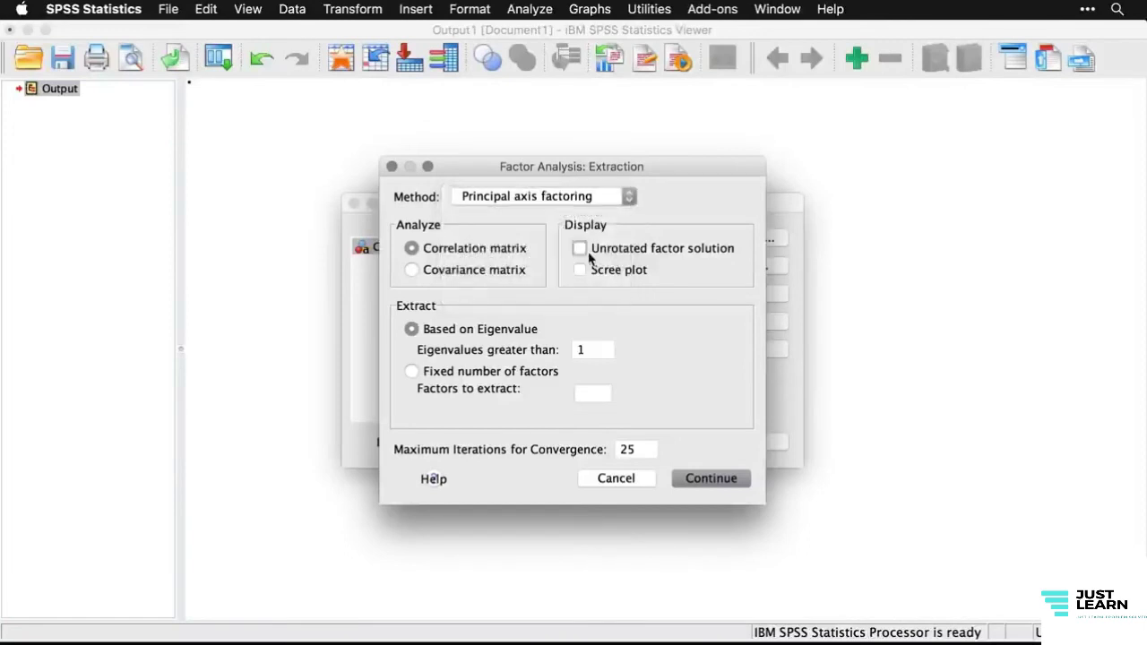
pyautogui.click(583, 274)
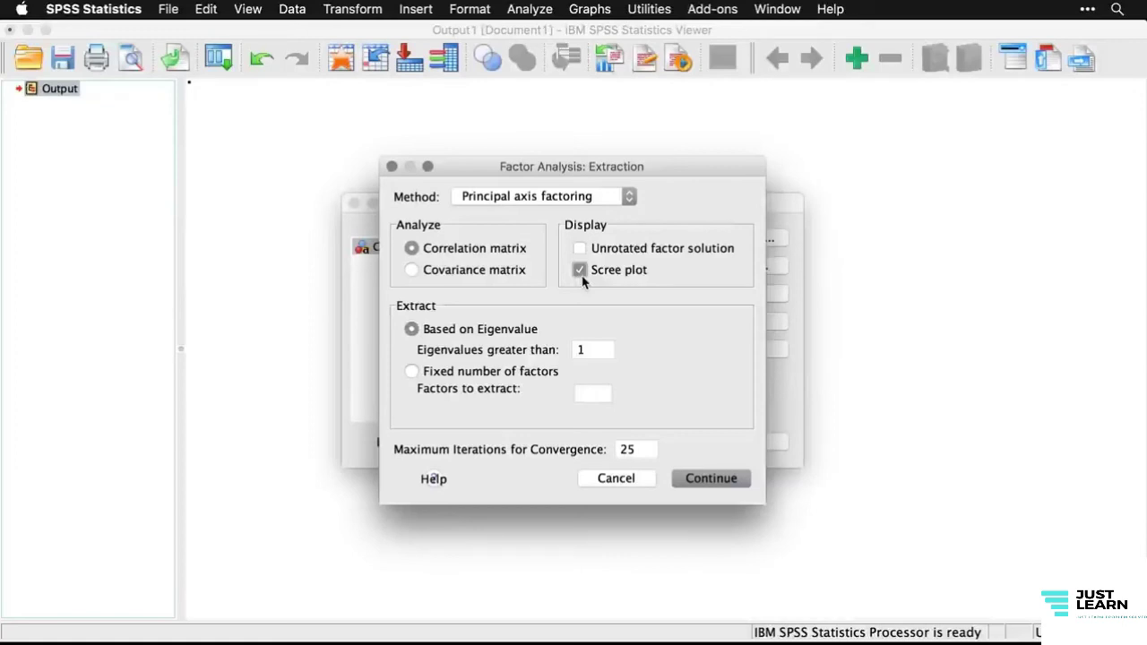
# - Set the extraction's maximum iterations for convergence to 50 and accept the extraction settings
pyautogui.click(635, 449)
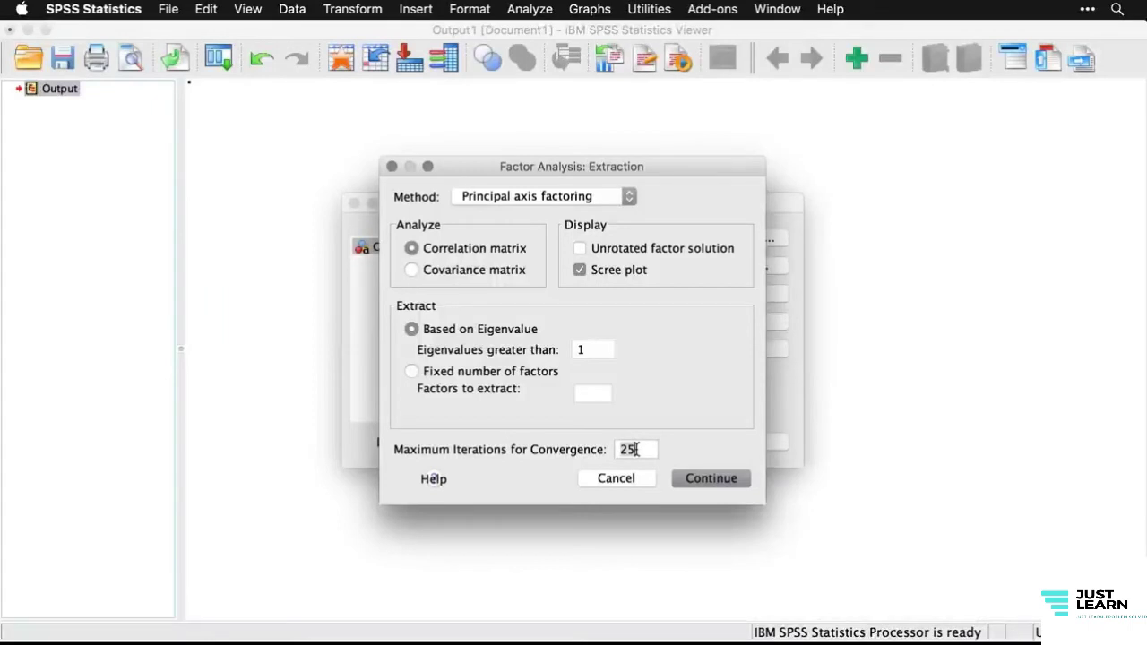
pyautogui.press('BackSpace')
pyautogui.press('BackSpace')
pyautogui.write('50')
pyautogui.click(735, 484)
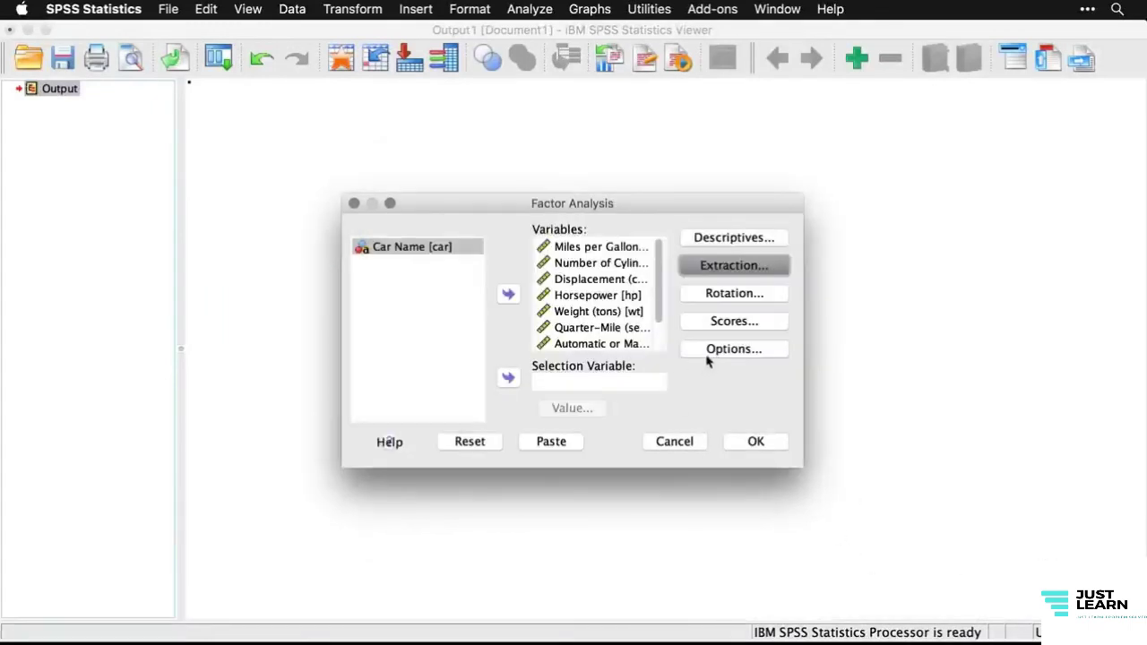
# - Set the rotation to Direct Oblimin with loading plots instead of the rotated solution and a maximum of 50 iterations
pyautogui.click(766, 296)
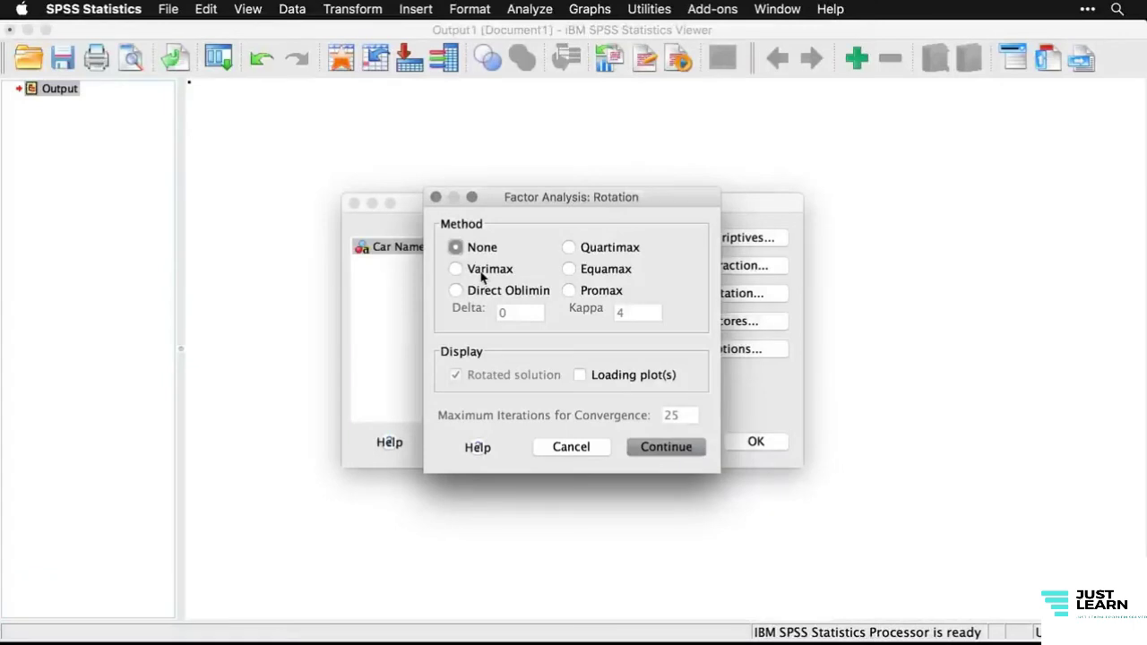
pyautogui.click(456, 292)
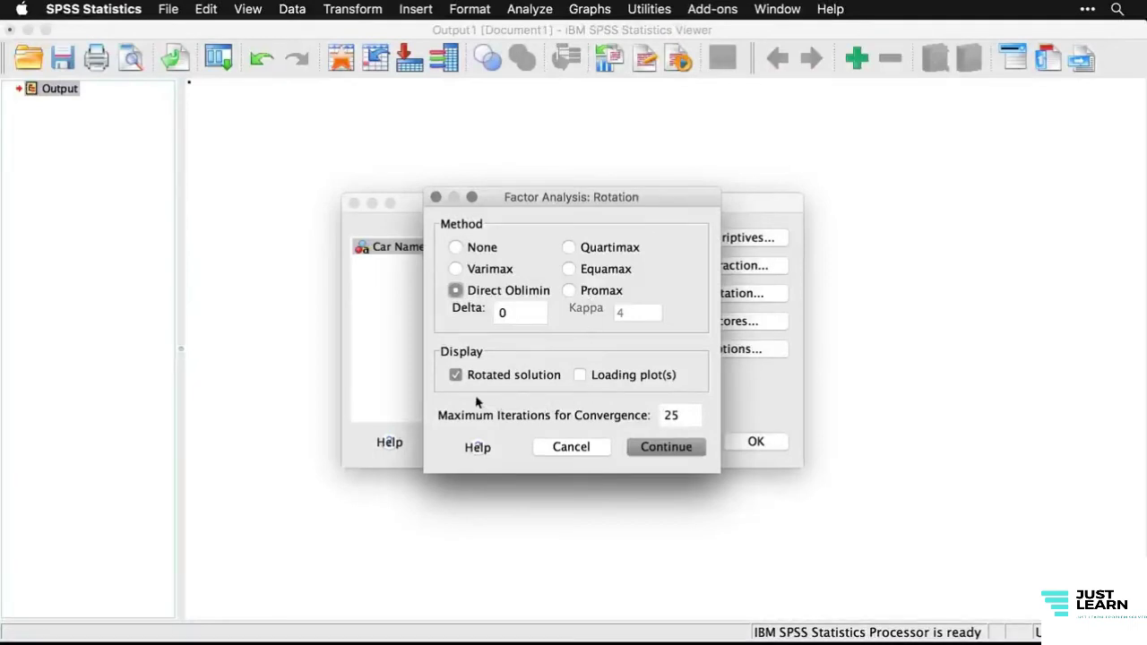
pyautogui.click(456, 376)
pyautogui.click(583, 376)
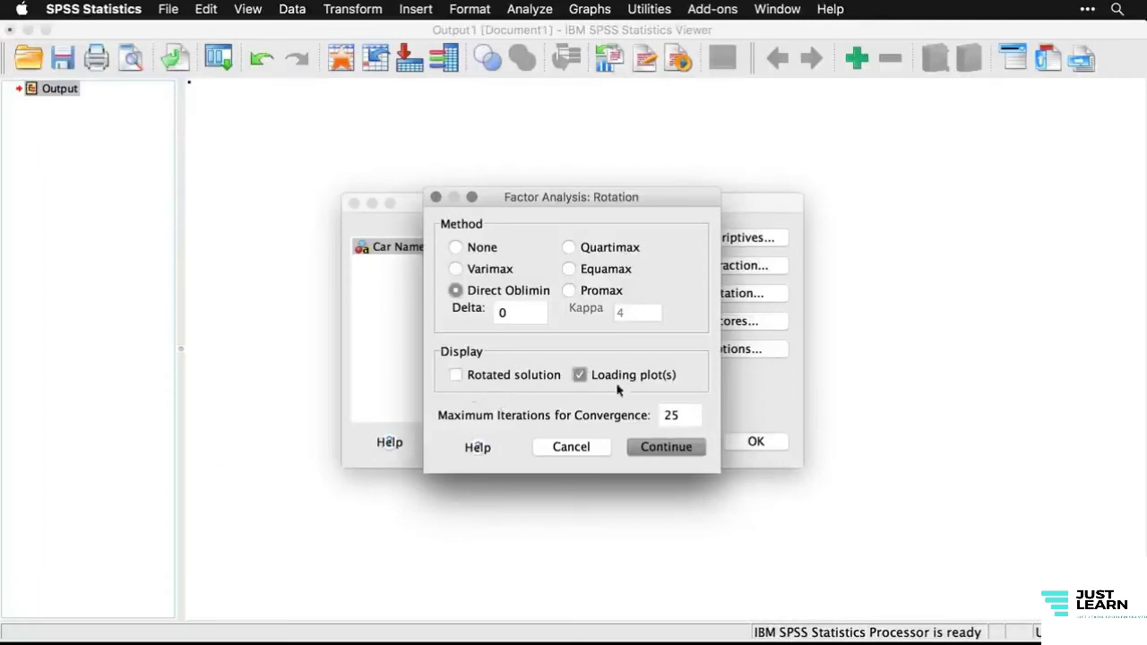
pyautogui.doubleClick(683, 417)
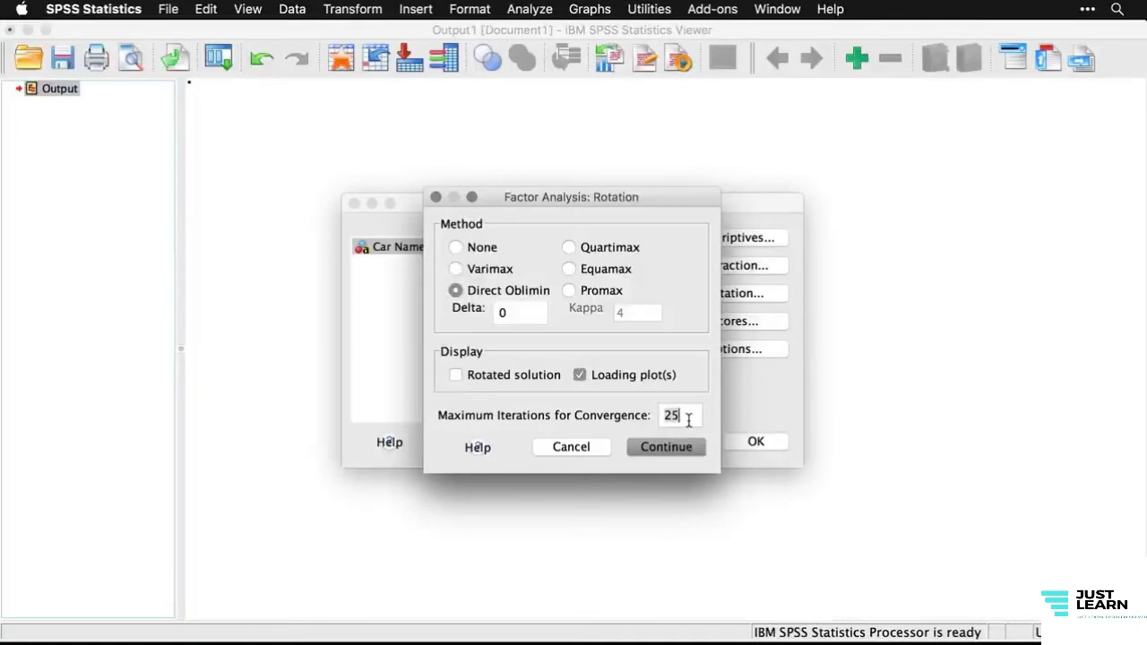
pyautogui.write('50')
pyautogui.click(678, 448)
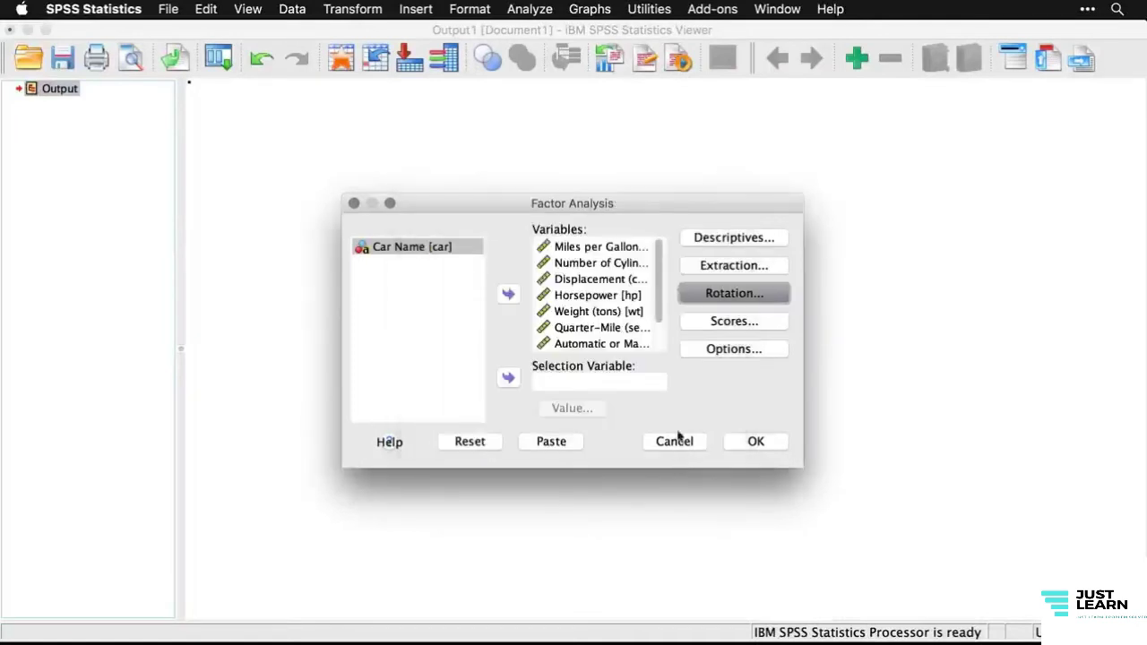
pyautogui.click(760, 322)
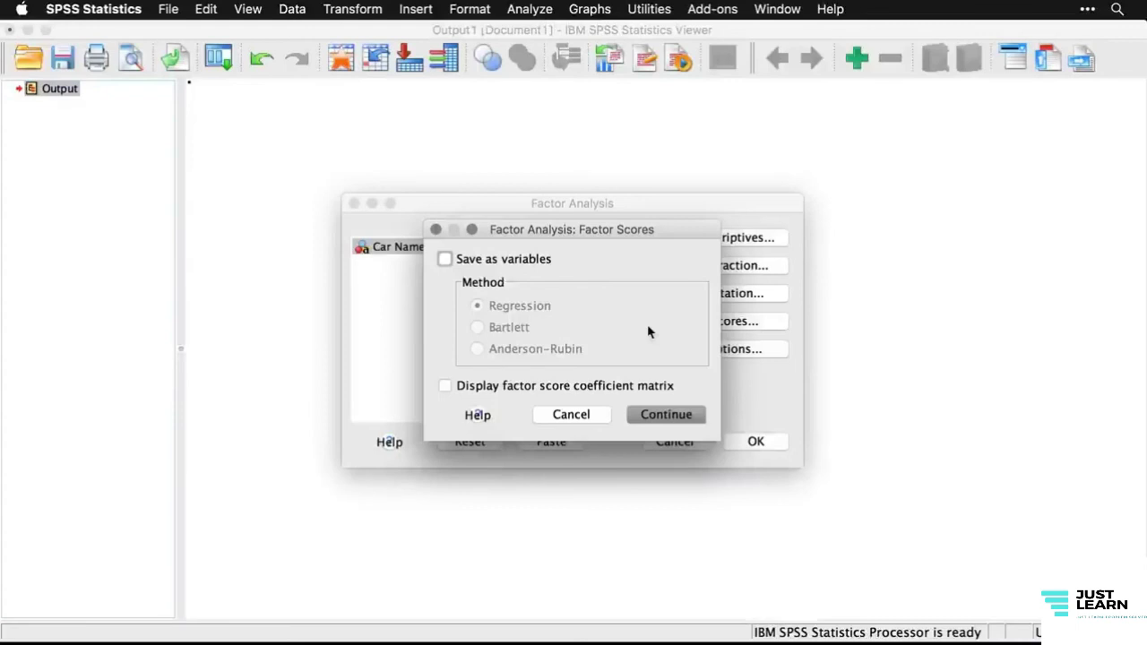
pyautogui.click(604, 416)
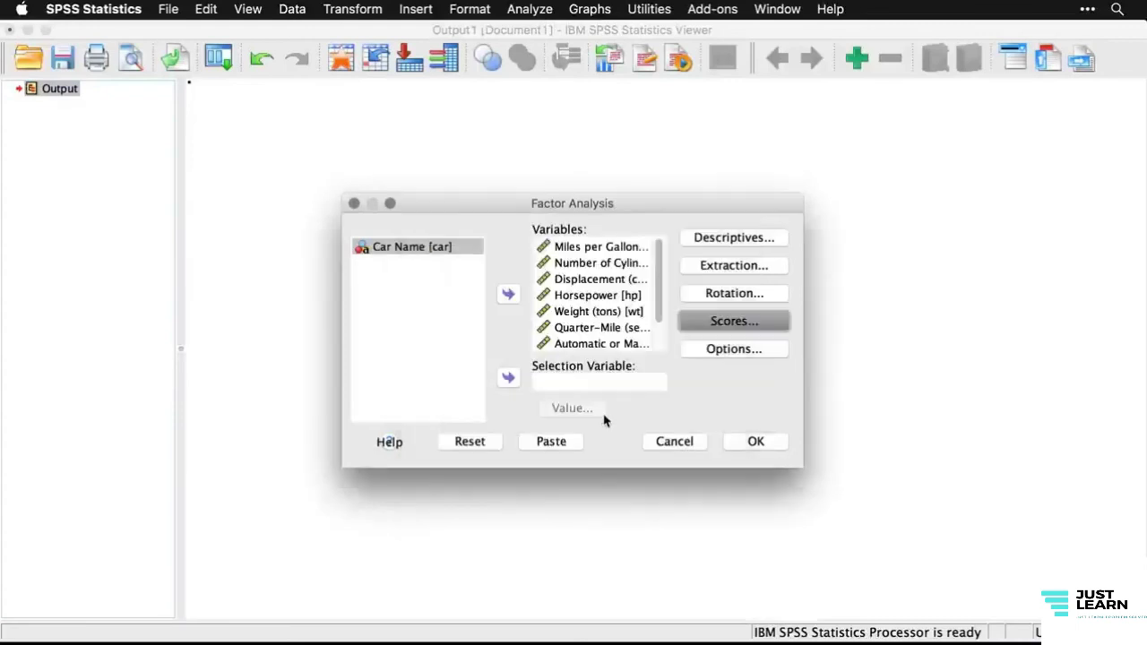
# - Sort the factor coefficients by size, suppress those with an absolute value below .6, and run the factor analysis
pyautogui.click(753, 351)
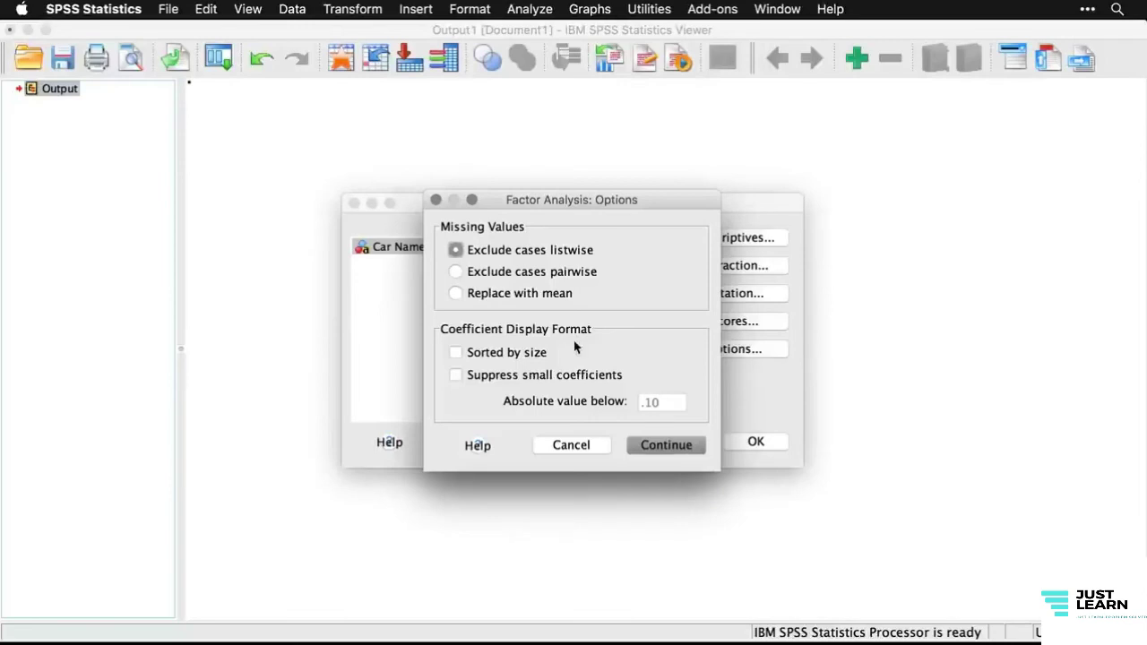
pyautogui.click(456, 353)
pyautogui.click(456, 376)
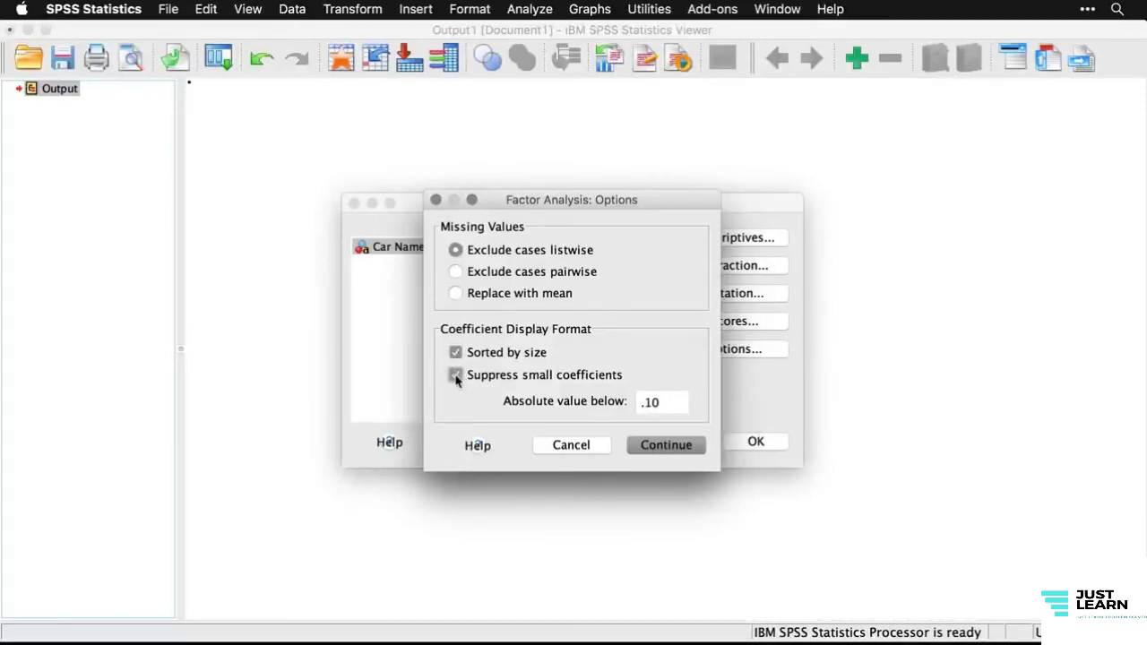
pyautogui.click(672, 401)
pyautogui.press('BackSpace')
pyautogui.press('BackSpace')
pyautogui.write('6')
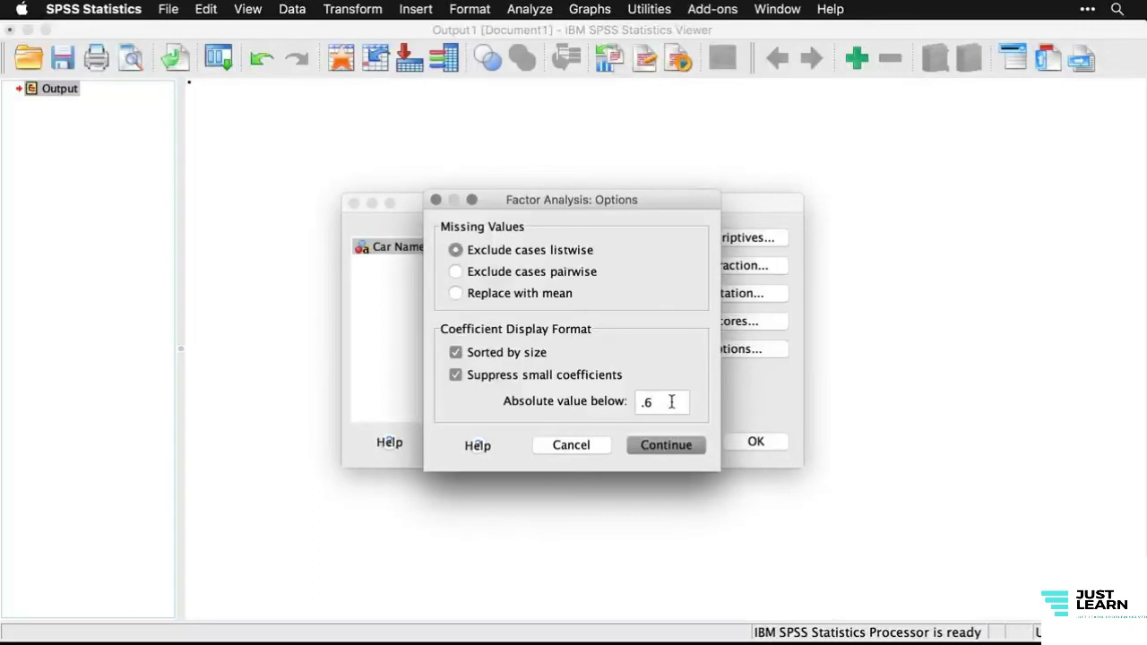
pyautogui.click(666, 445)
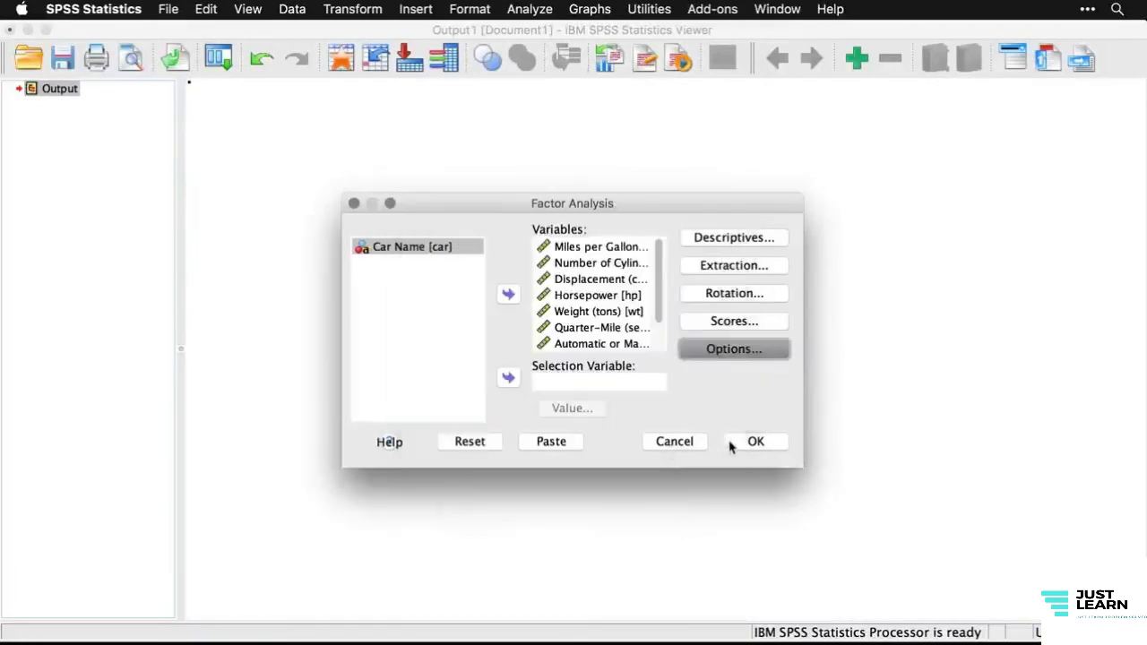
pyautogui.click(757, 441)
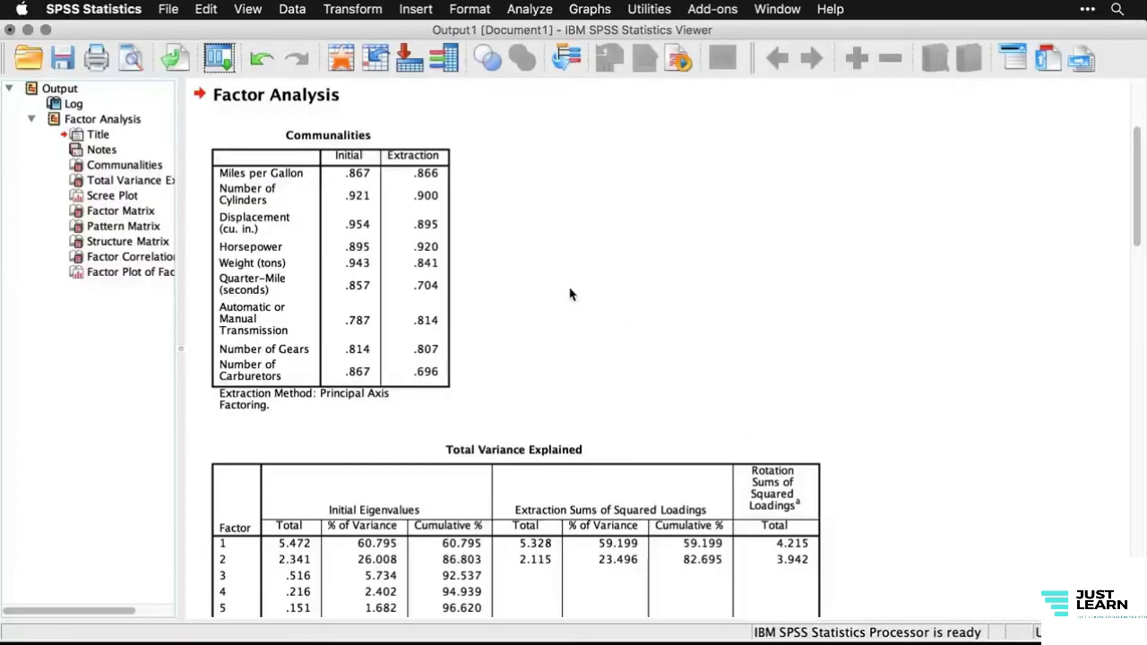
# - Examine the communalities, total variance explained, scree plot and factor matrix in the new factor analysis output
pyautogui.click(406, 217)
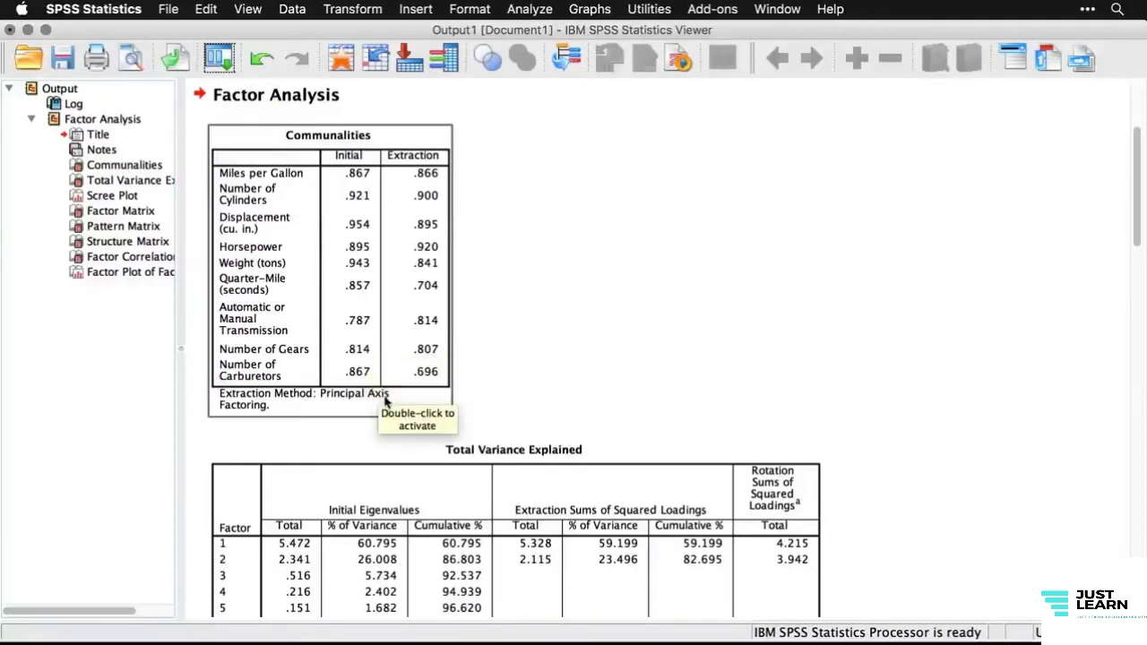
pyautogui.click(483, 412)
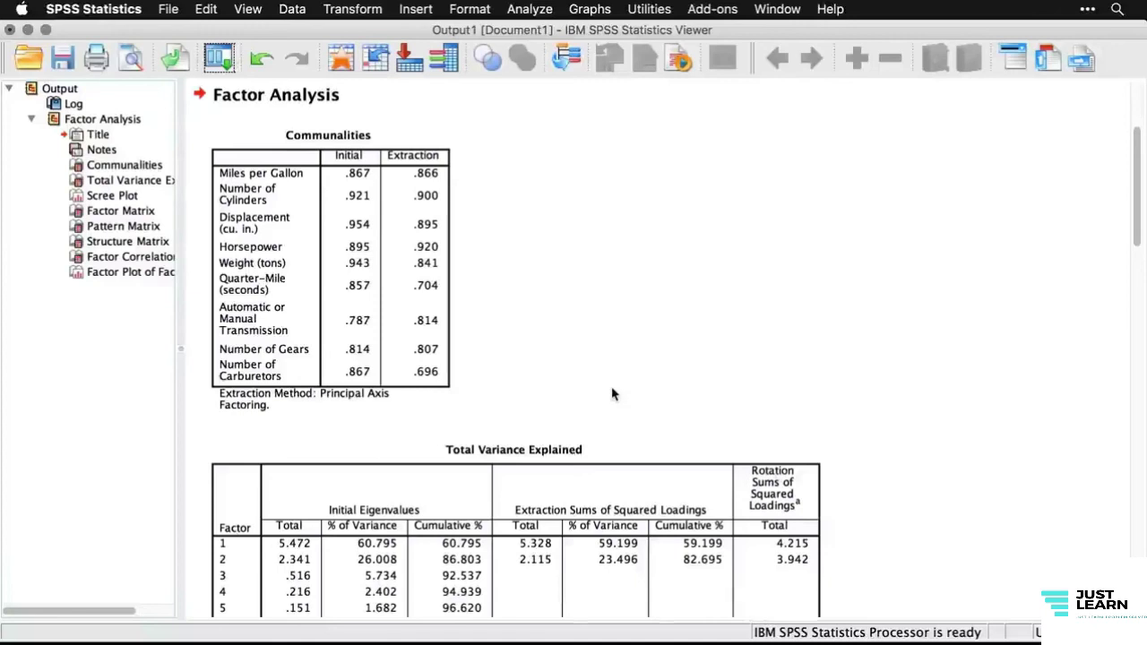
pyautogui.scroll(-5, 612, 394)
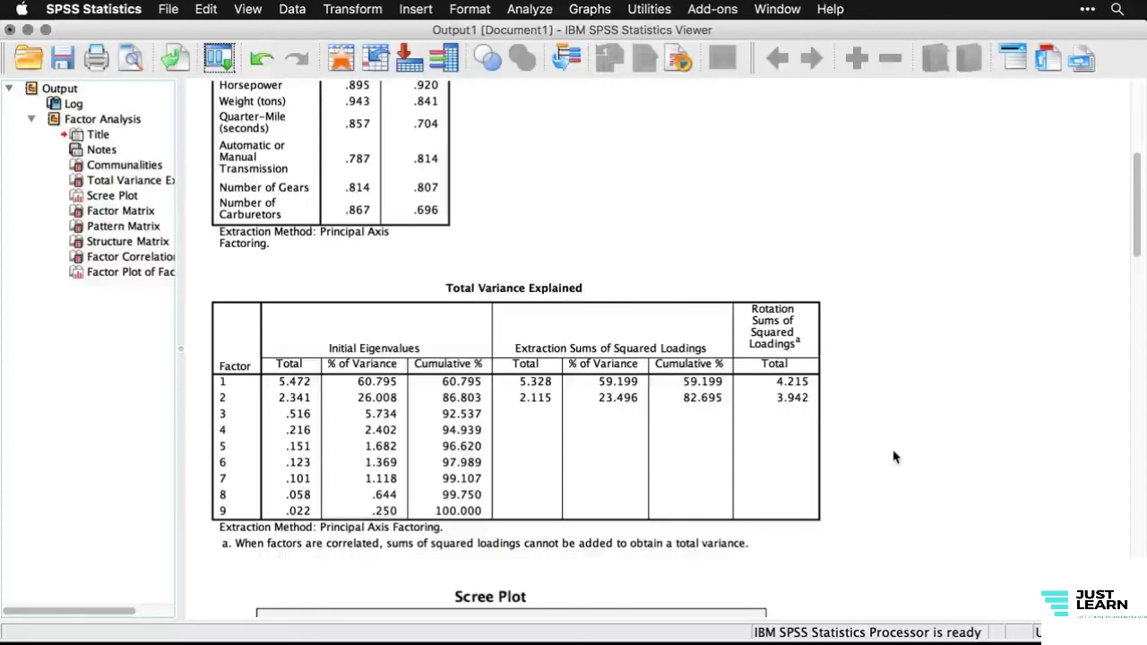
pyautogui.scroll(-10, 893, 457)
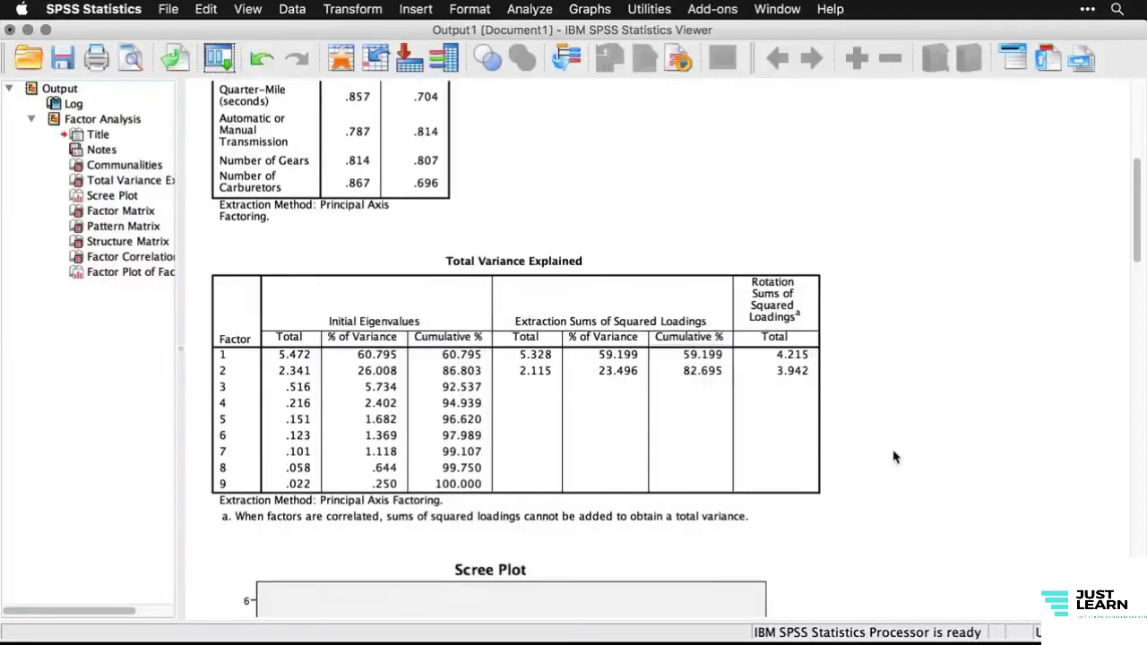
pyautogui.scroll(-5, 894, 457)
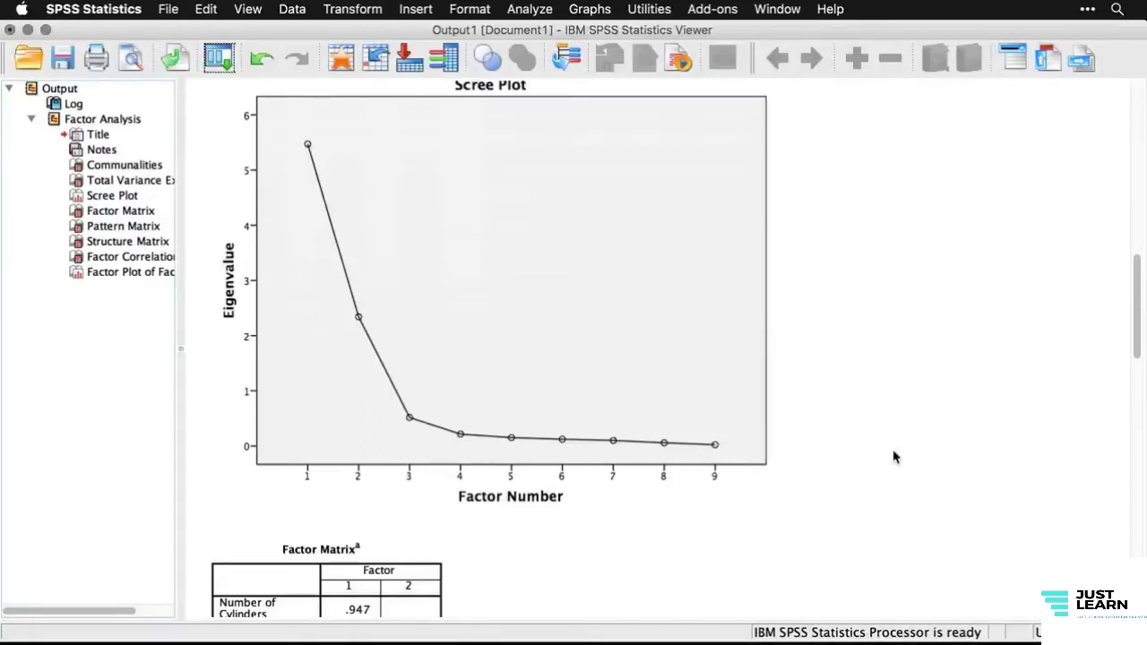
pyautogui.click(607, 444)
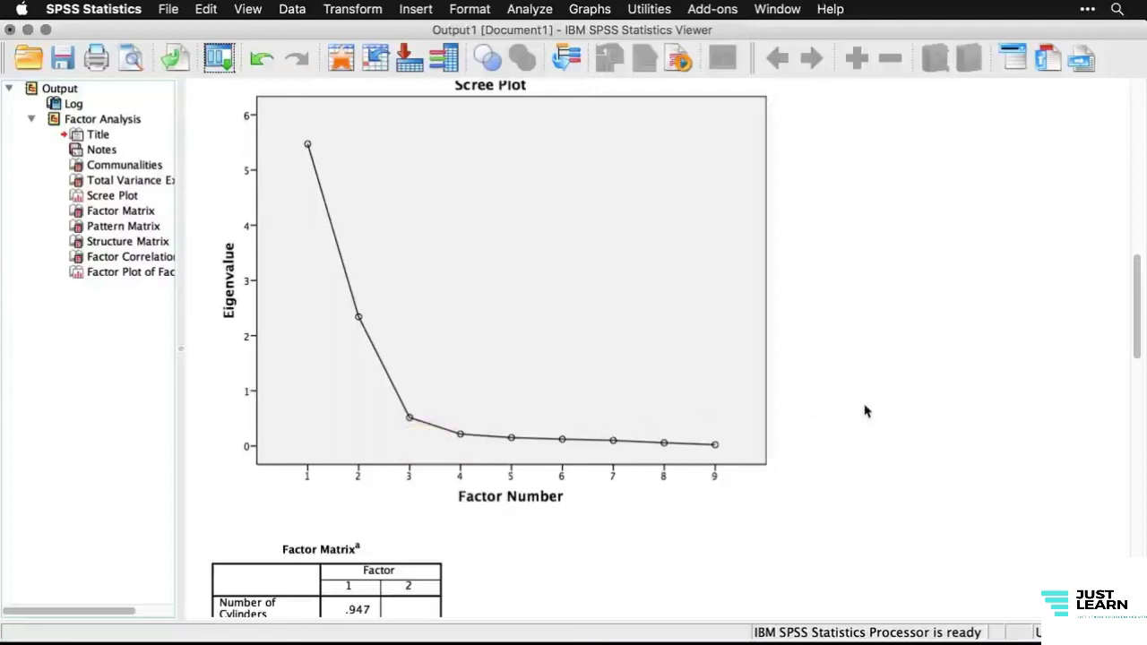
pyautogui.scroll(-5, 865, 410)
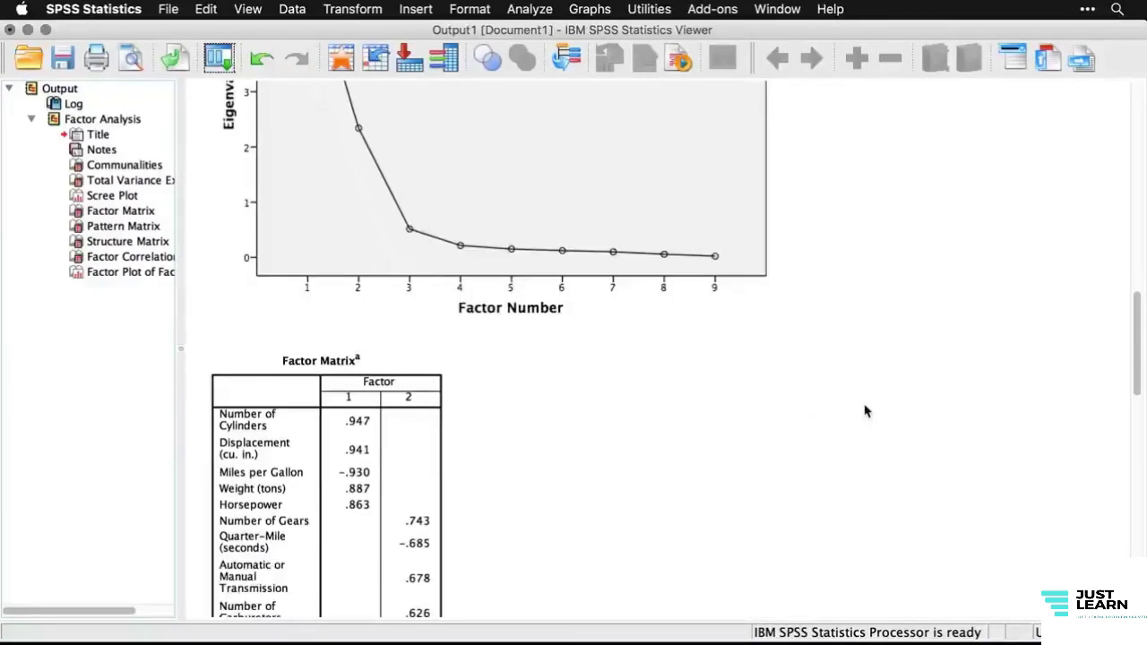
pyautogui.scroll(-7, 865, 410)
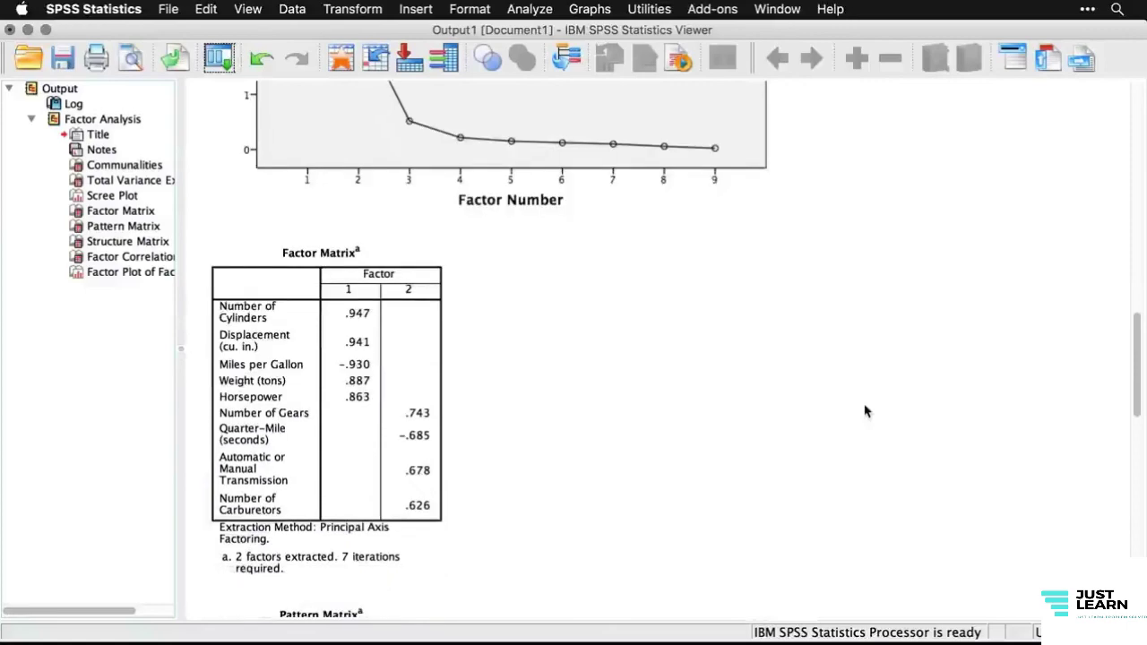
pyautogui.scroll(-8, 865, 410)
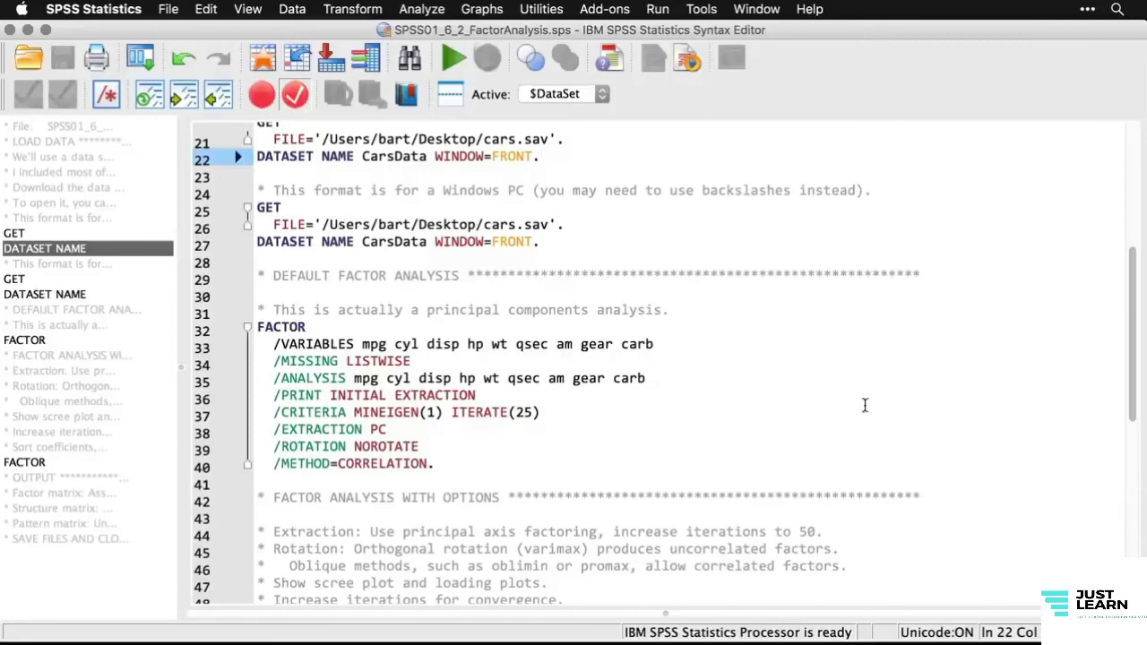
# - Read the syntax file's output comments explaining the factor, structure and pattern matrices
pyautogui.scroll(-5, 865, 405)
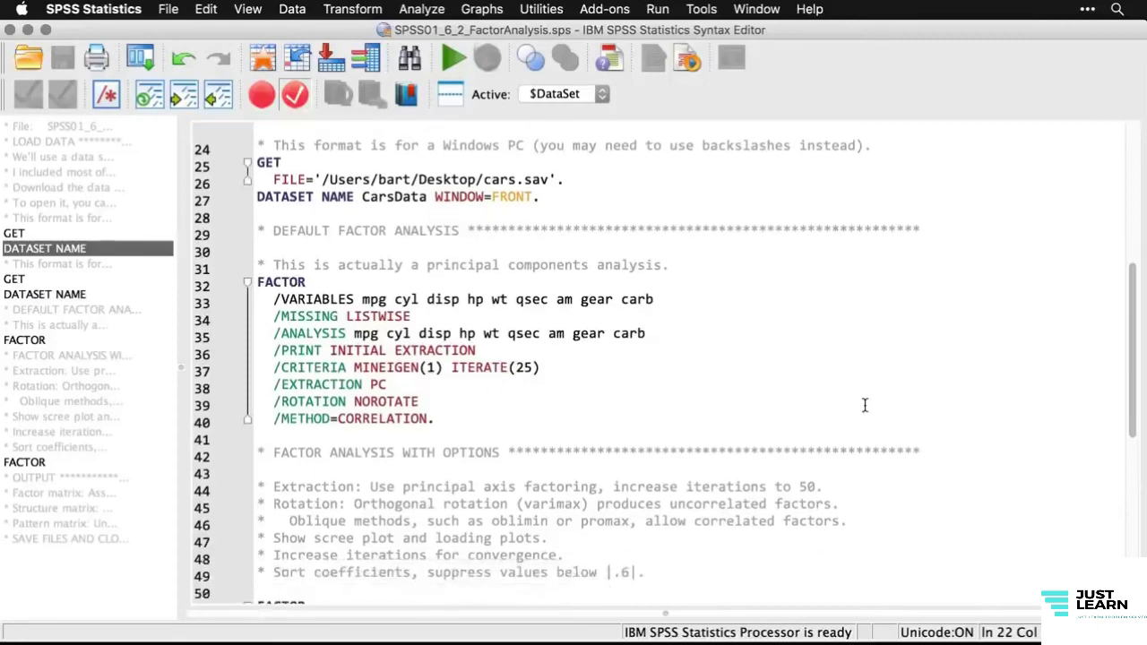
pyautogui.scroll(-10, 865, 405)
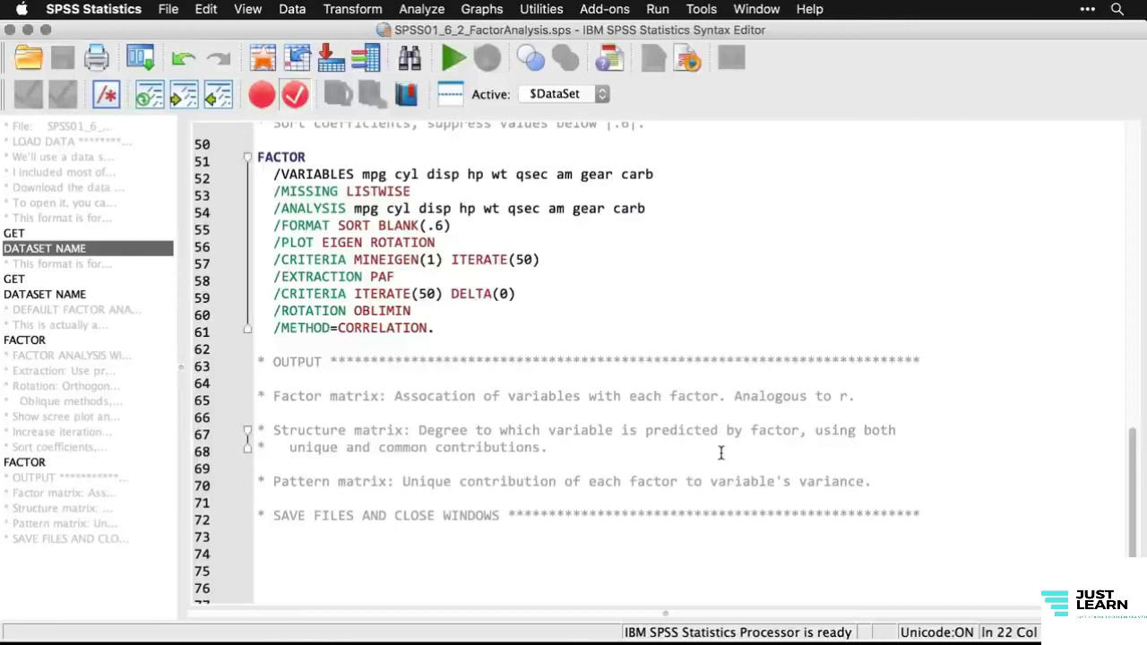
pyautogui.tripleClick(606, 431)
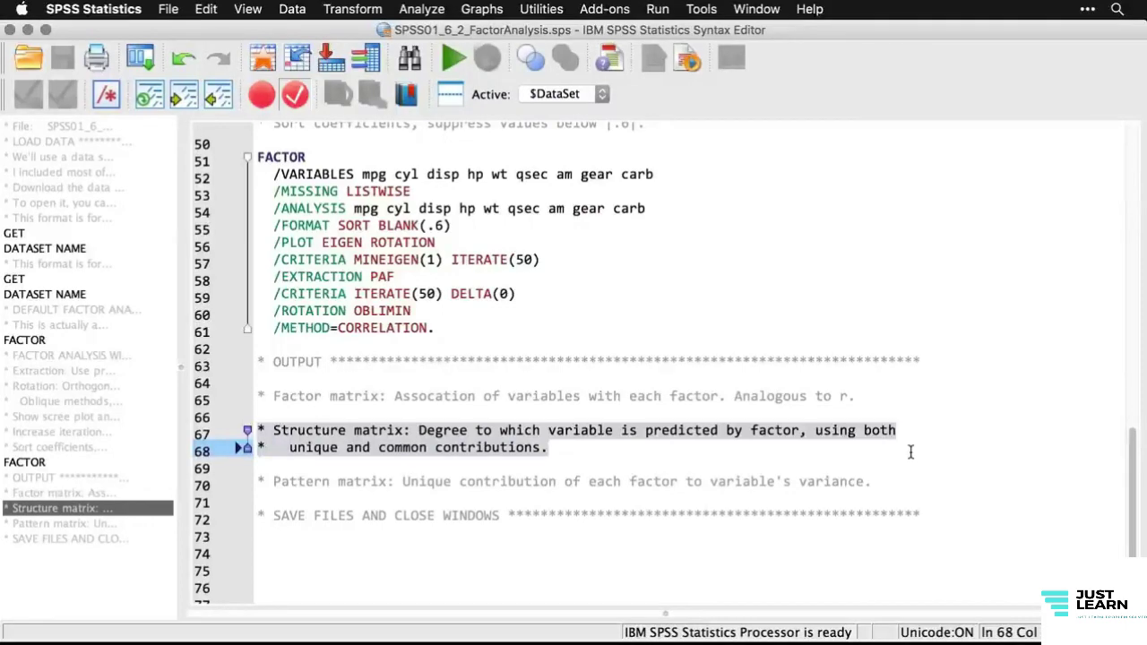
pyautogui.click(842, 482)
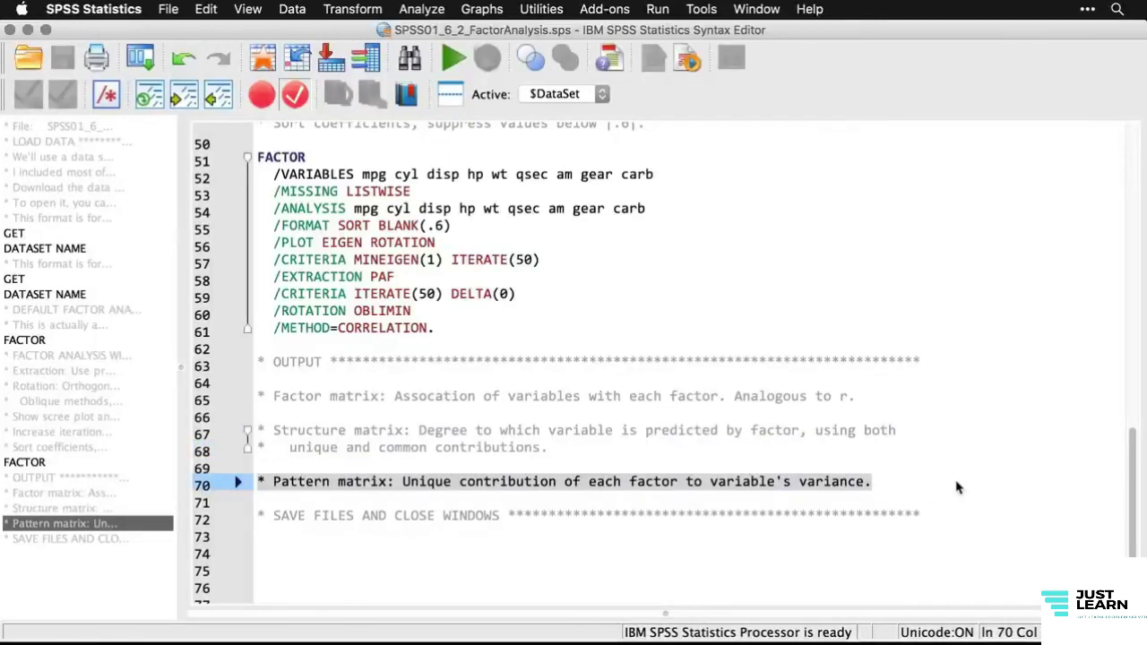
pyautogui.click(882, 492)
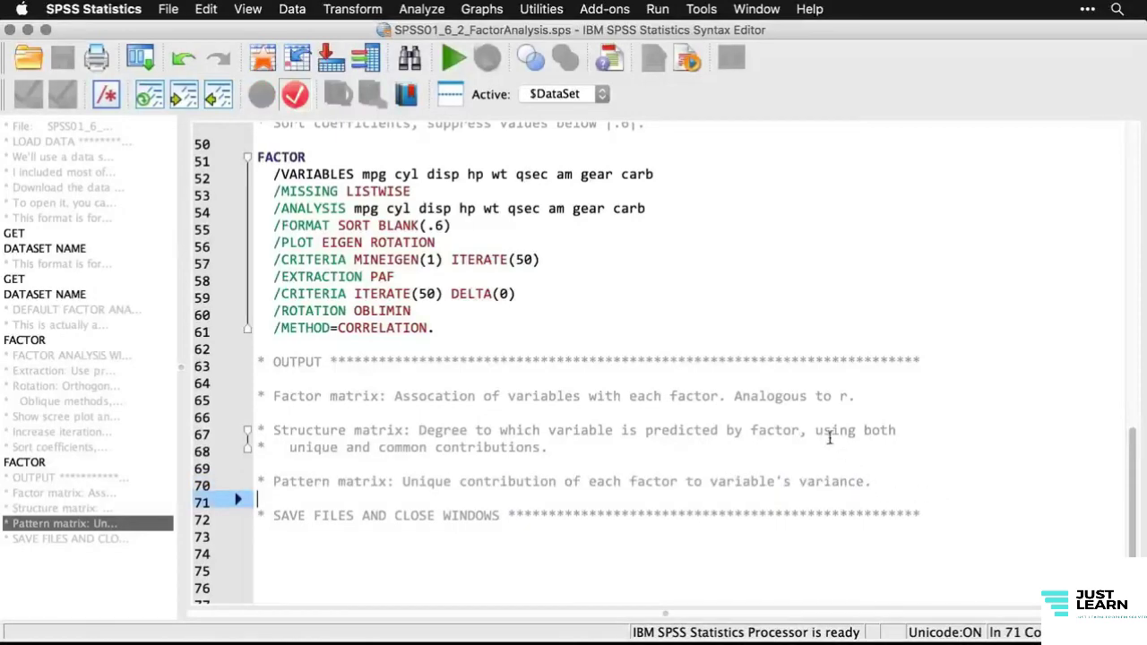
pyautogui.doubleClick(803, 395)
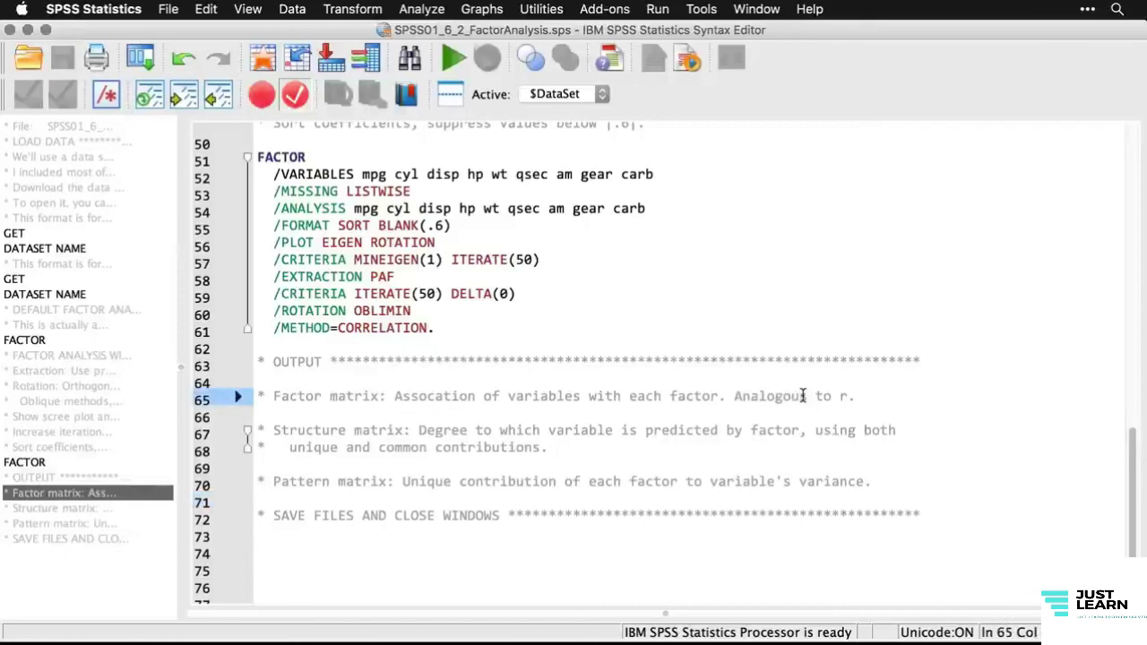
pyautogui.doubleClick(804, 395)
pyautogui.tripleClick(804, 395)
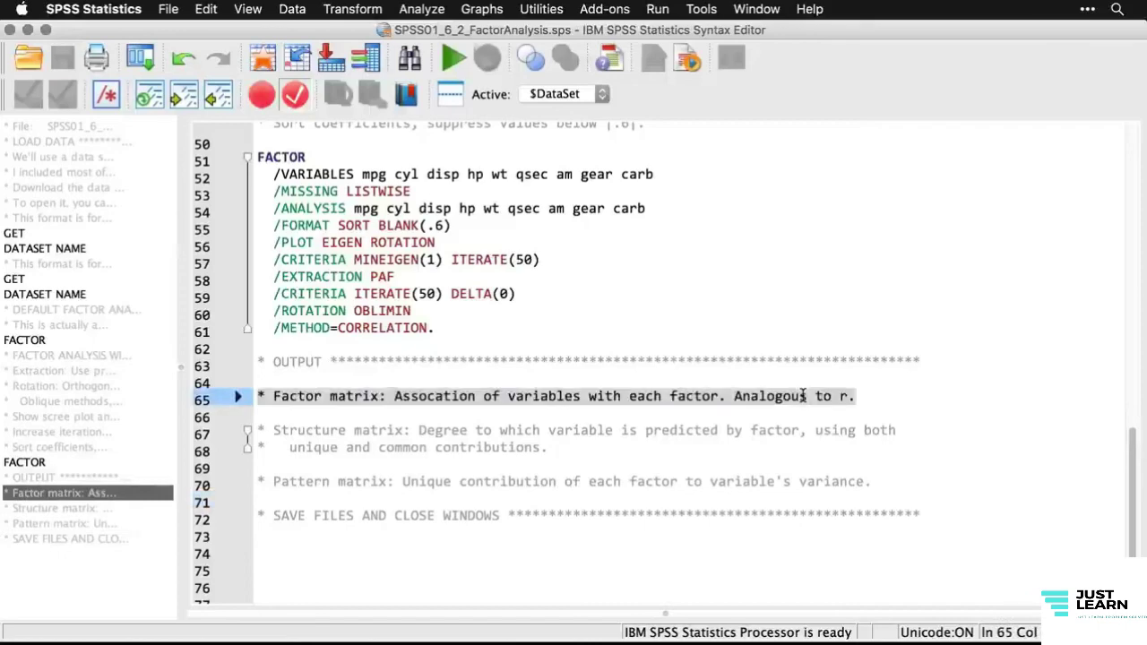
pyautogui.click(976, 410)
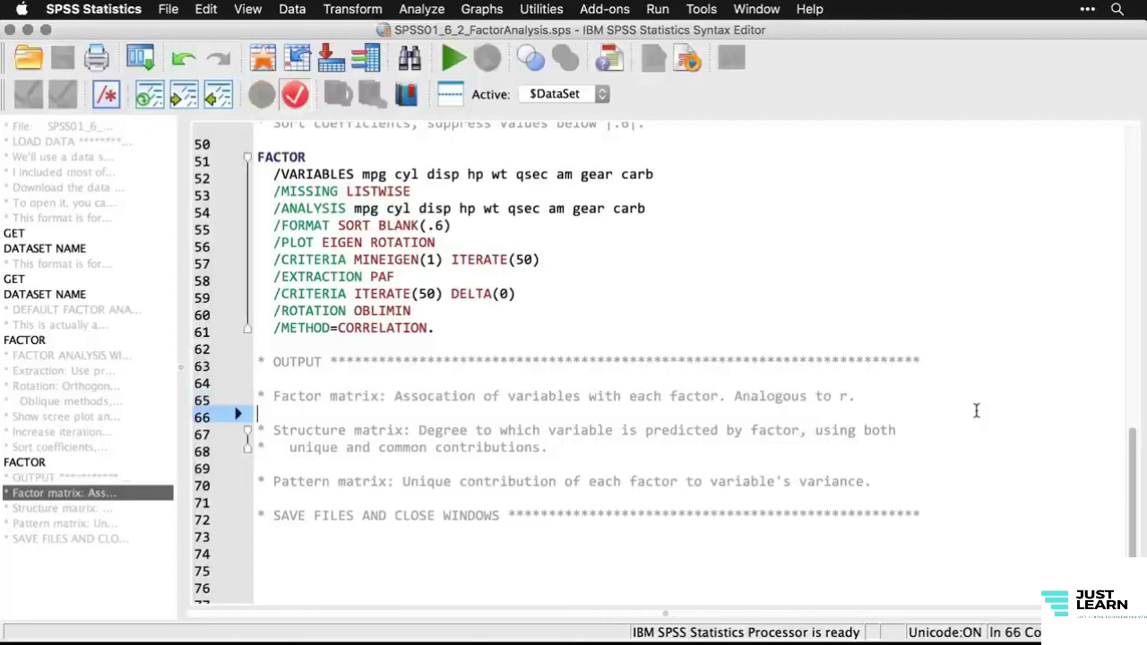
# - Return to the output viewer and examine each variable's loadings on the two factors in the Factor Matrix
pyautogui.press('super+grave')
pyautogui.scroll(10, 977, 416)
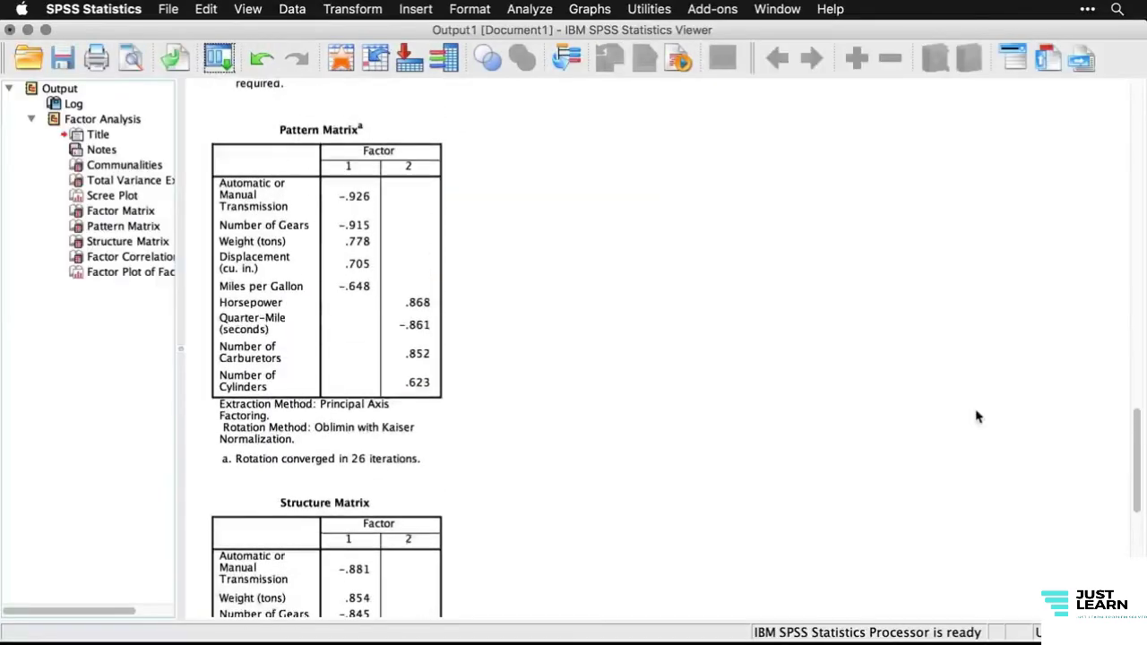
pyautogui.scroll(2, 977, 416)
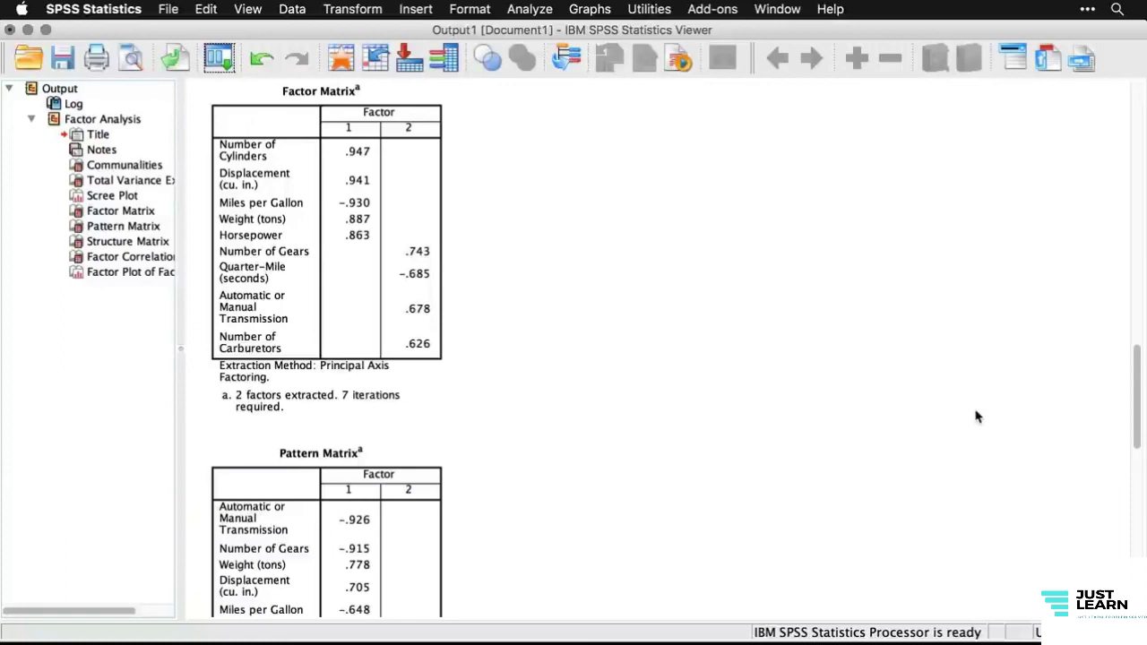
pyautogui.click(391, 201)
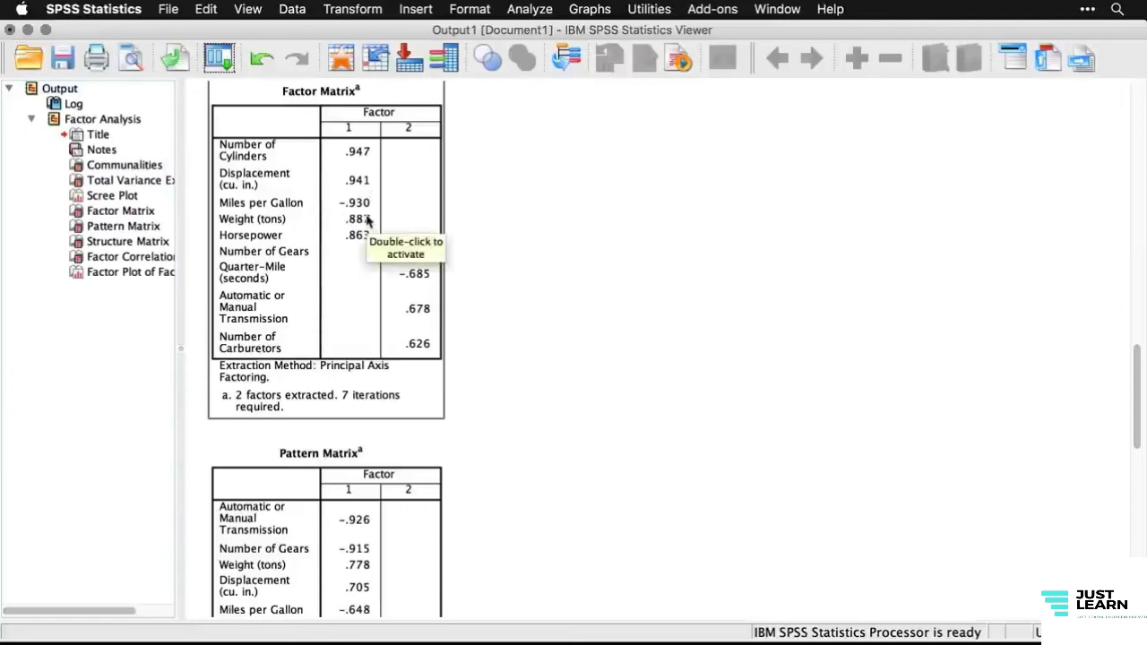
pyautogui.click(533, 235)
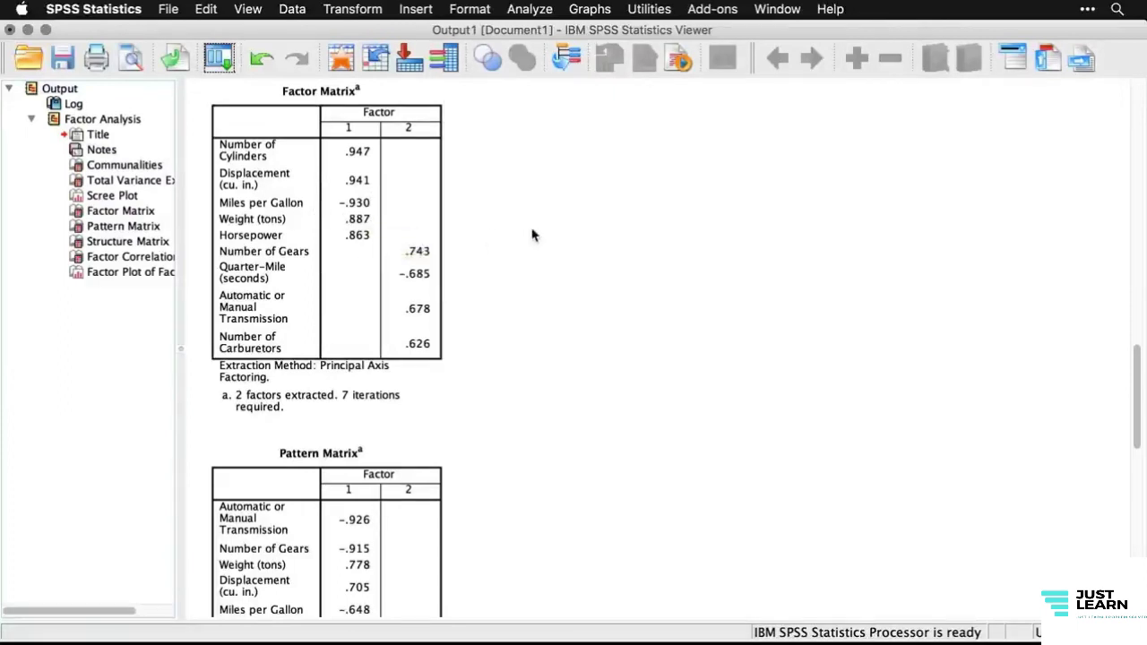
pyautogui.click(437, 226)
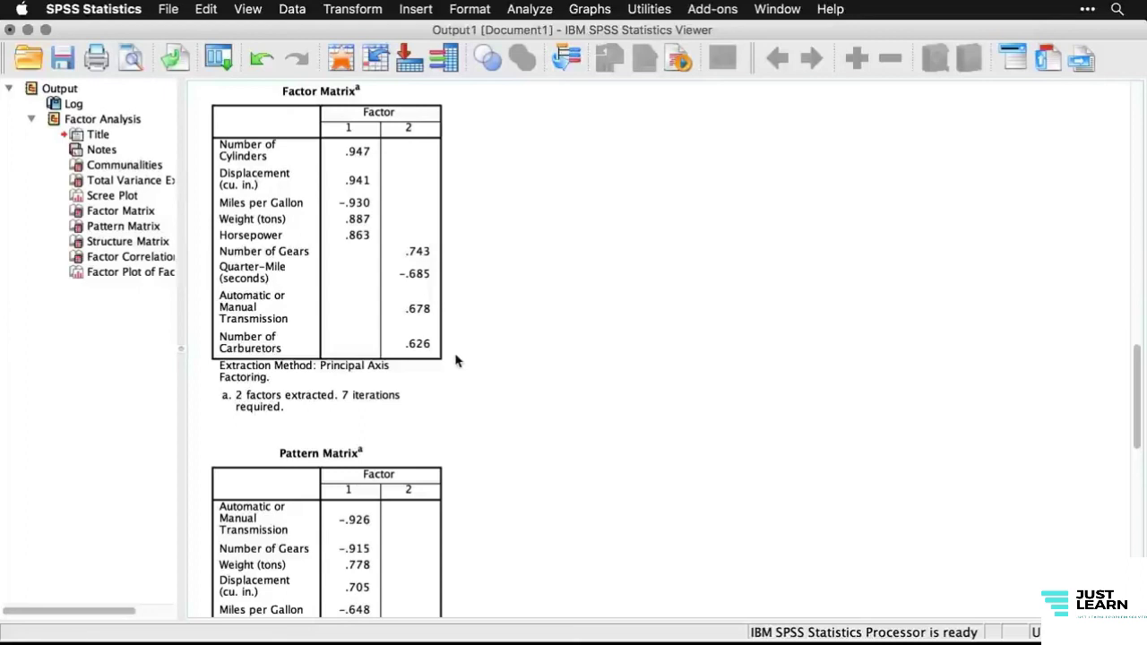
pyautogui.click(379, 179)
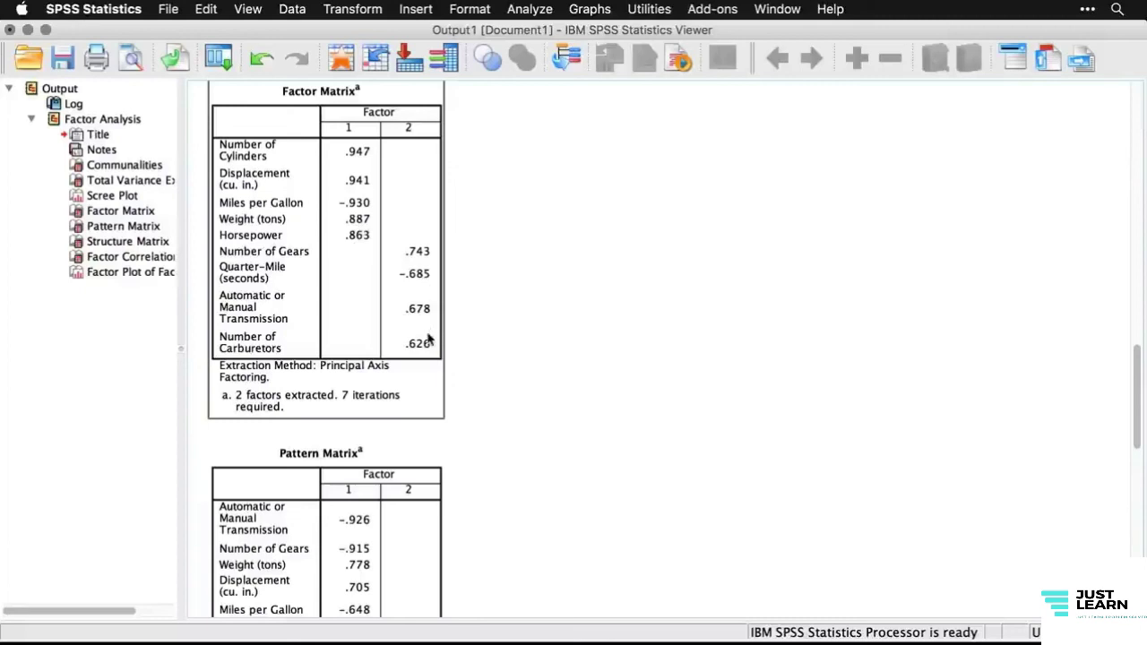
pyautogui.click(462, 345)
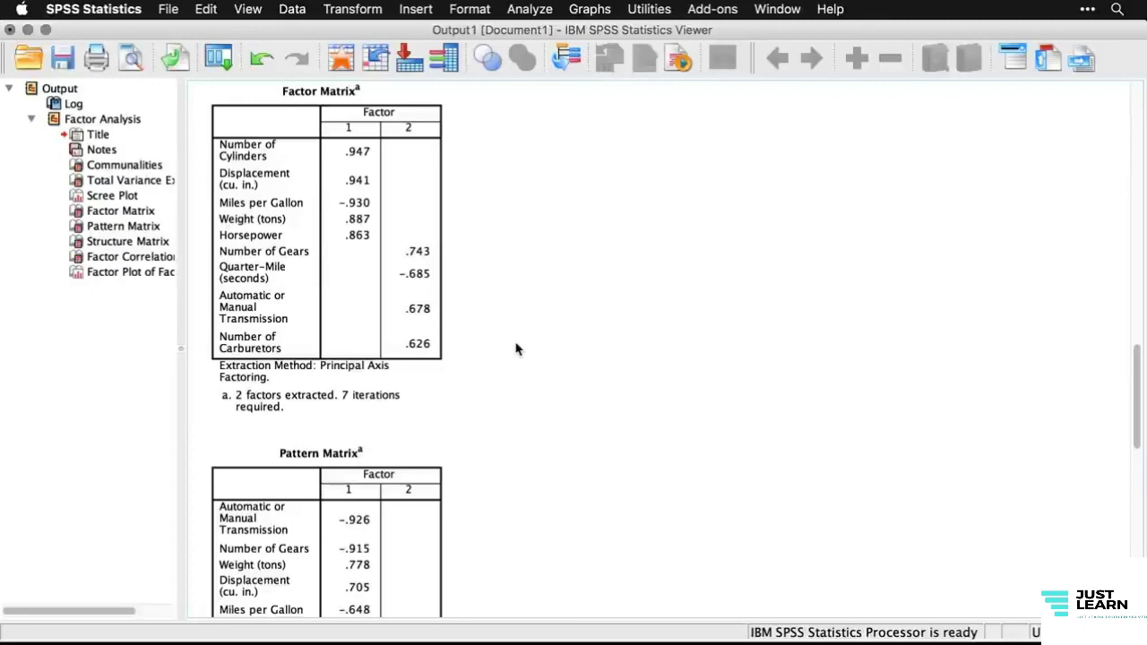
# - Review the structure matrix, factor correlation matrix and factor plot in rotated factor space
pyautogui.scroll(-15, 517, 349)
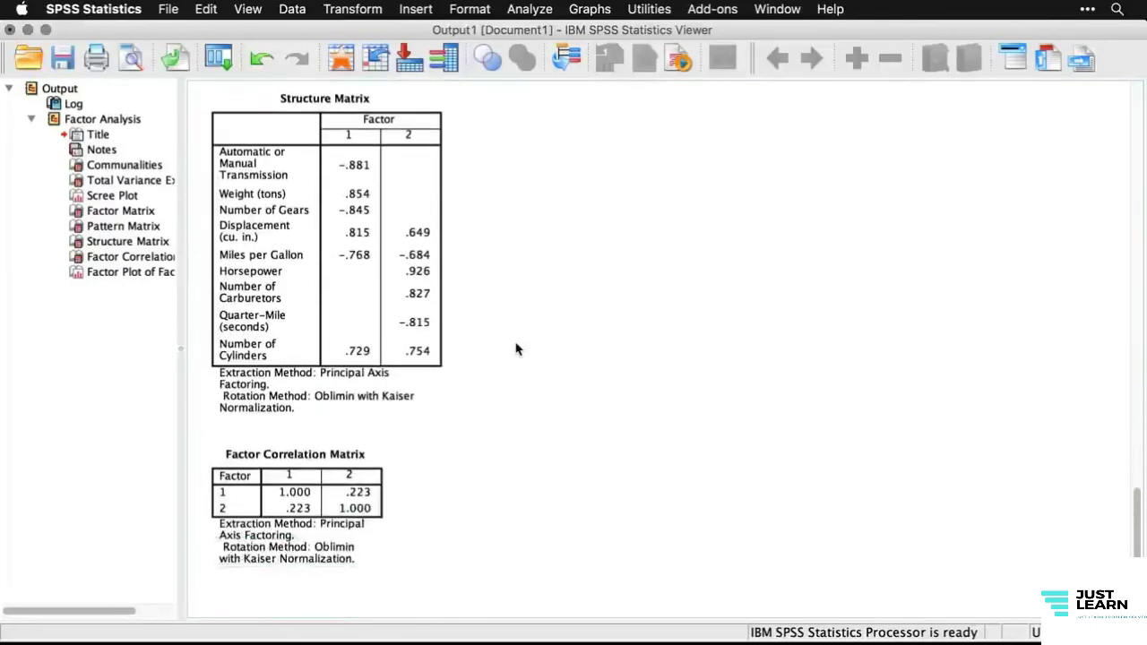
pyautogui.scroll(-15, 516, 349)
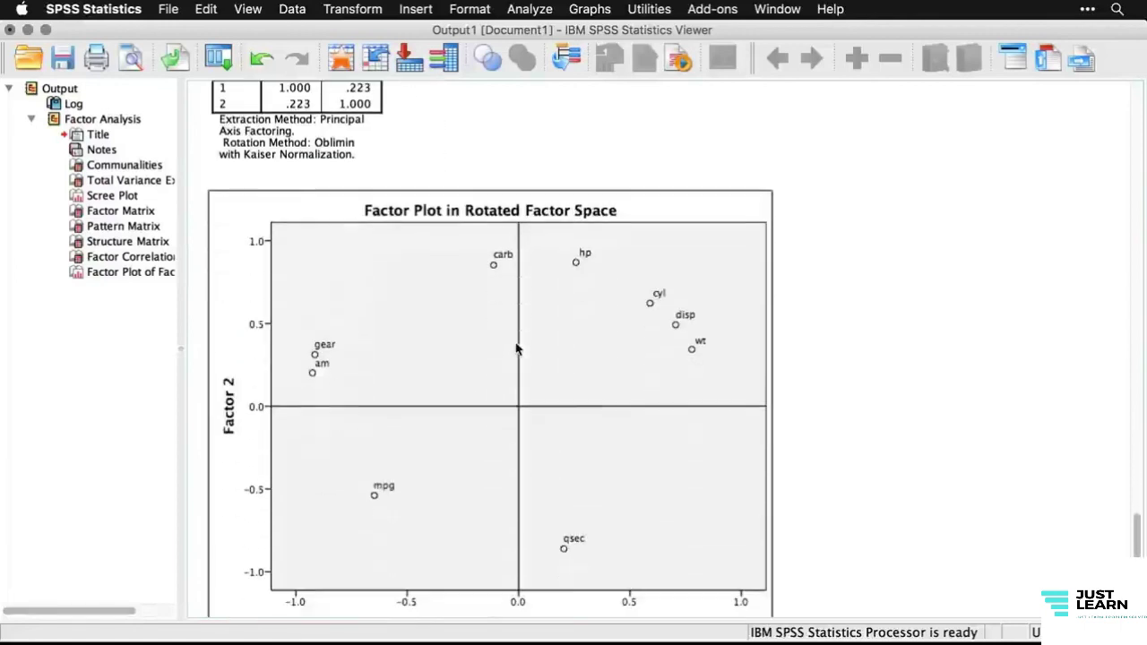
pyautogui.scroll(-3, 516, 349)
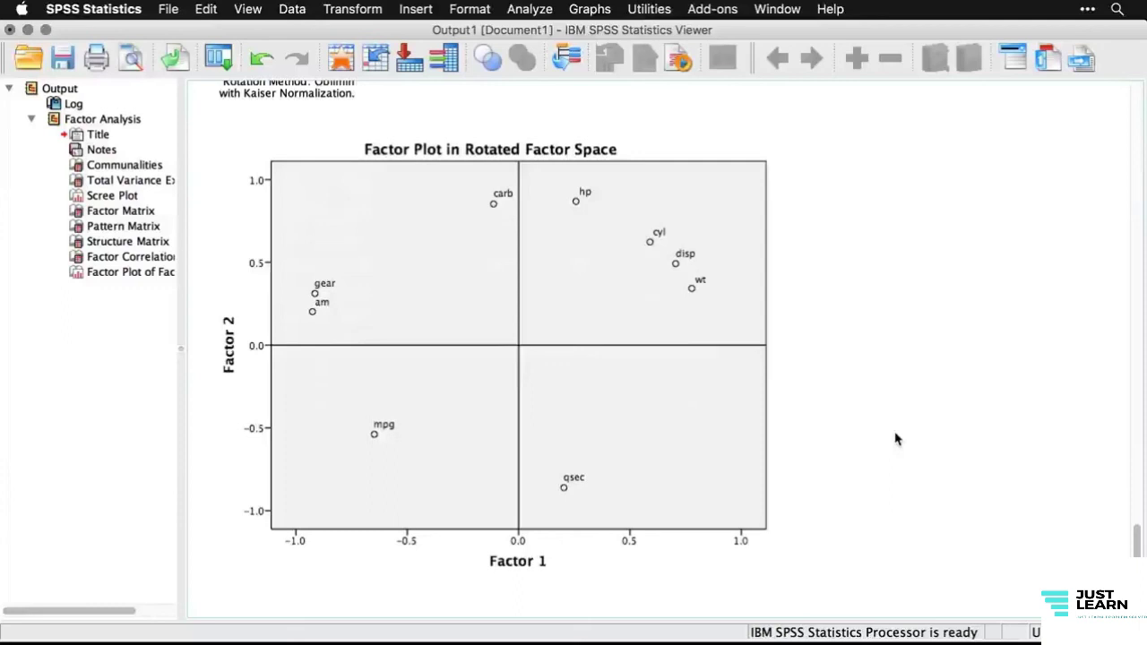
pyautogui.click(491, 577)
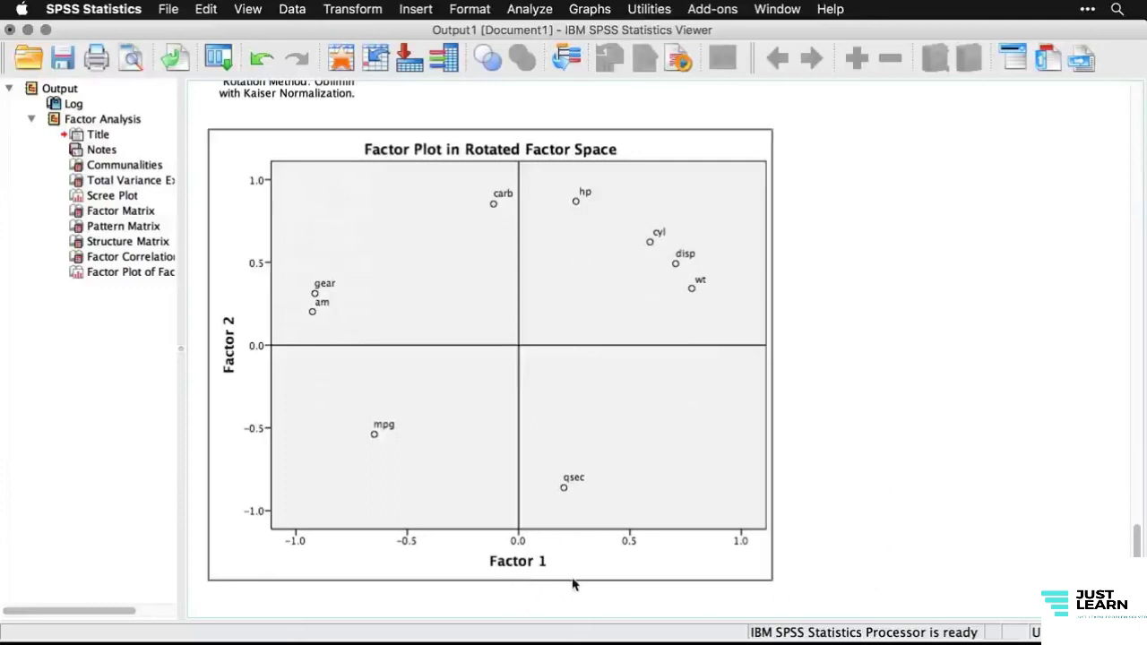
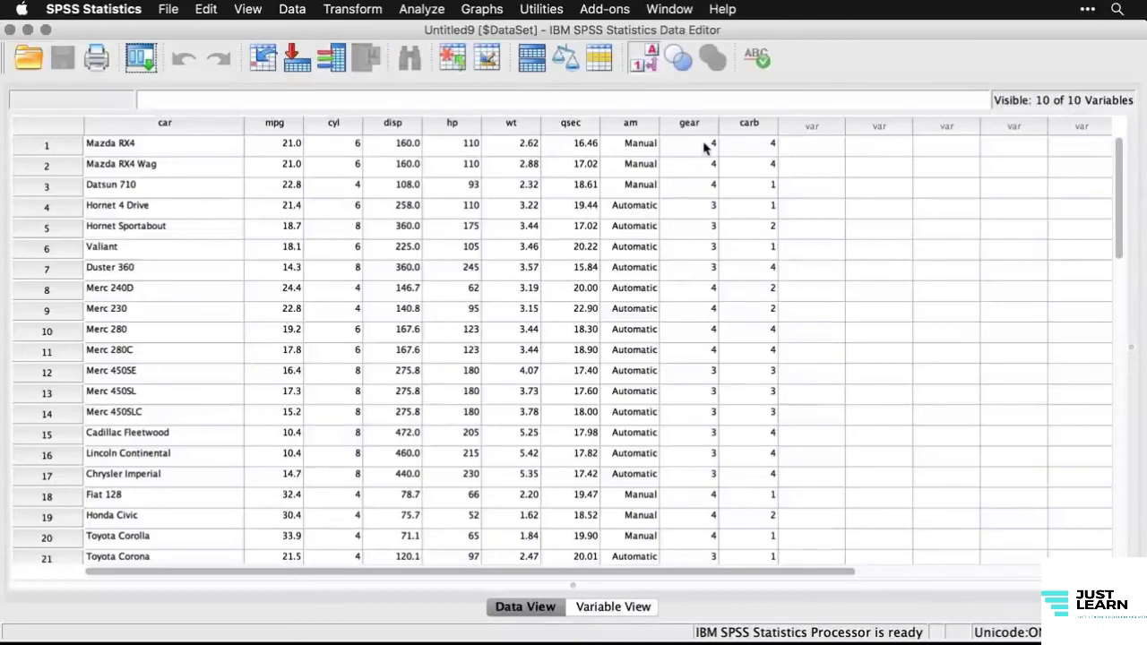
# - Start a linear regression on the car data with Miles per Gallon [mpg] as the dependent variable
pyautogui.scroll(-8, 473, 287)
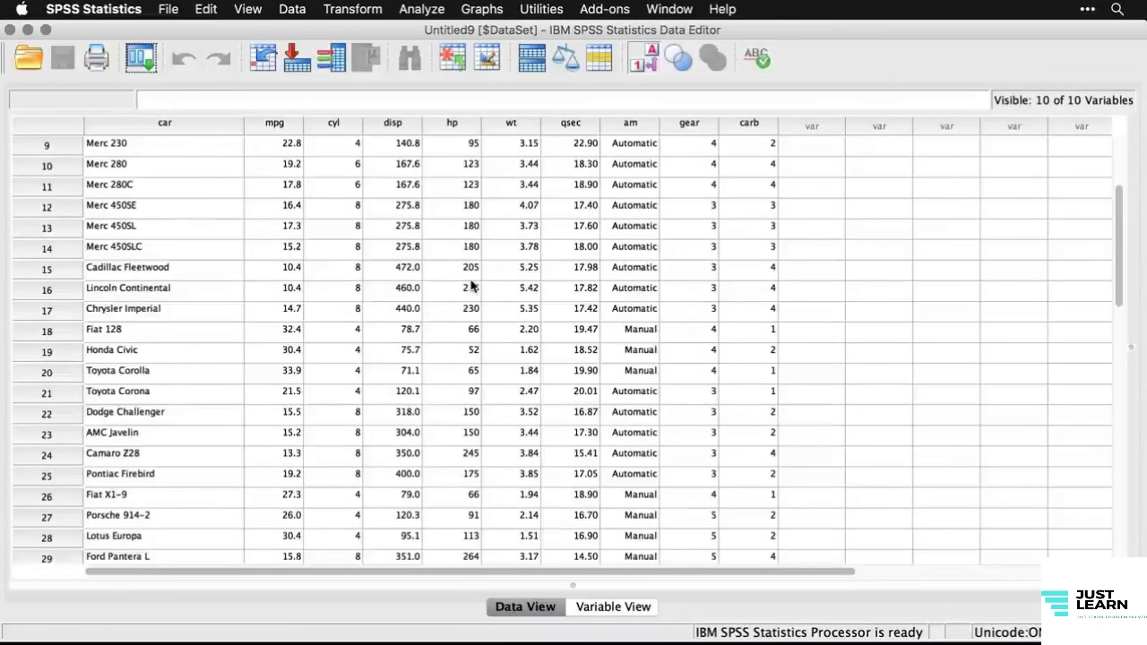
pyautogui.scroll(-5, 472, 286)
pyautogui.scroll(13, 472, 285)
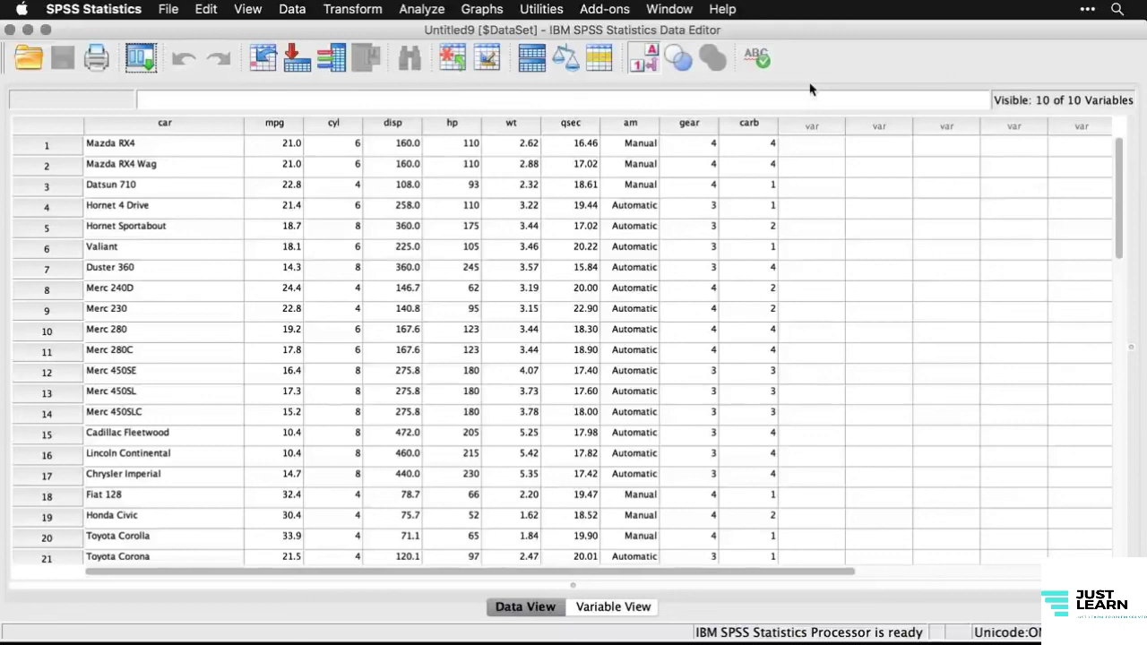
pyautogui.click(423, 11)
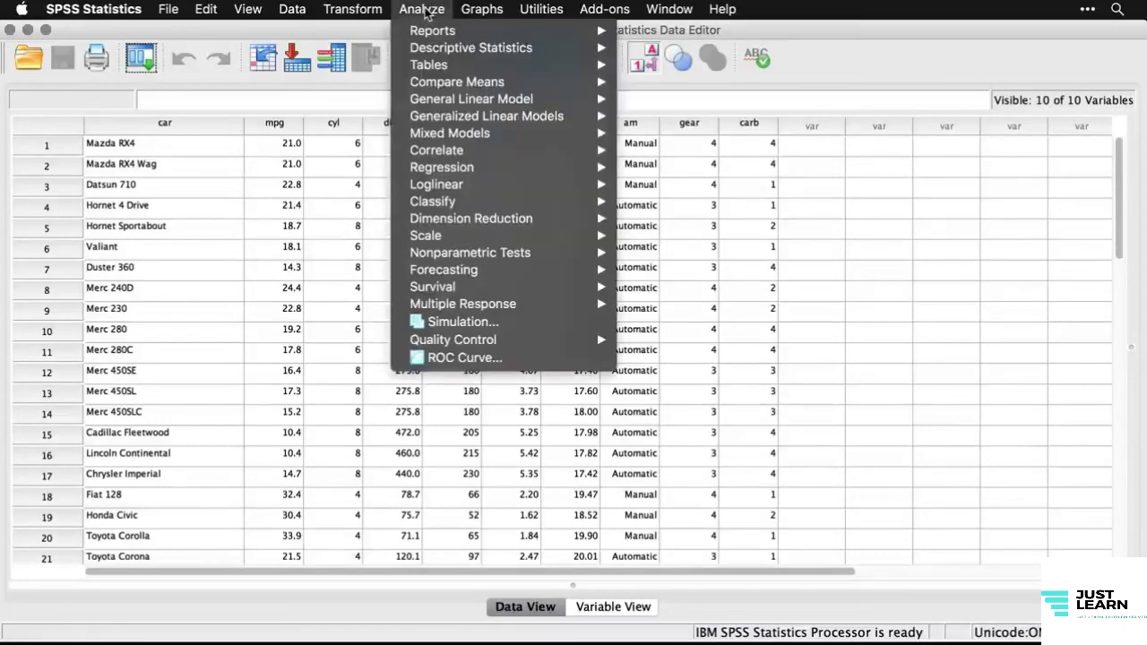
pyautogui.moveTo(488, 167)
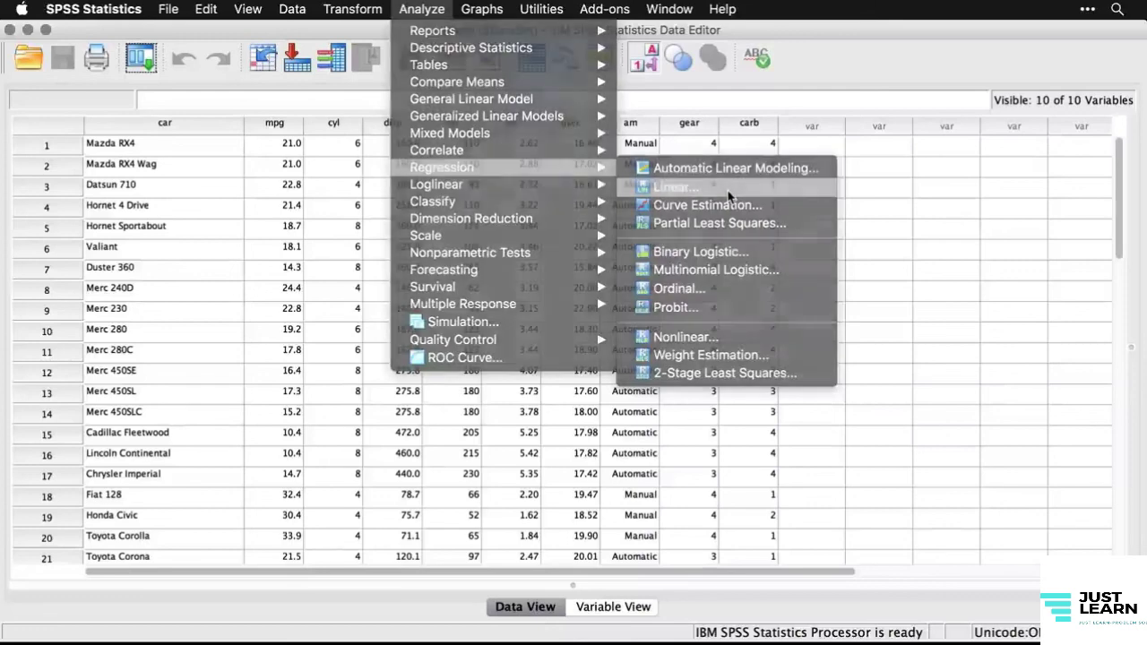
pyautogui.click(728, 190)
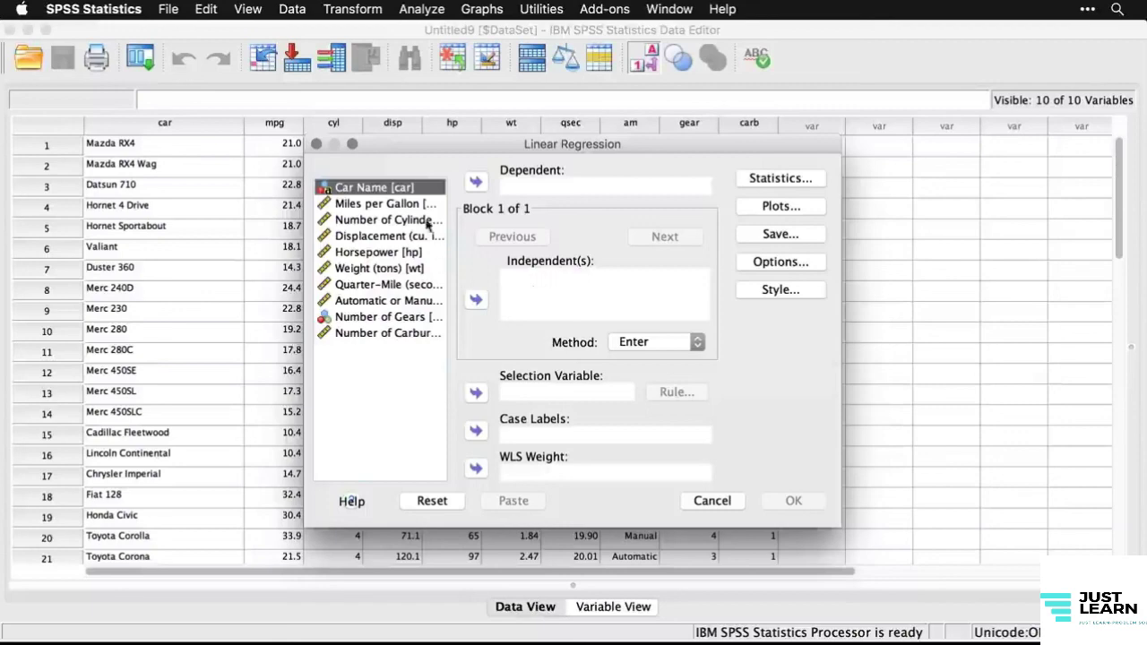
pyautogui.click(404, 208)
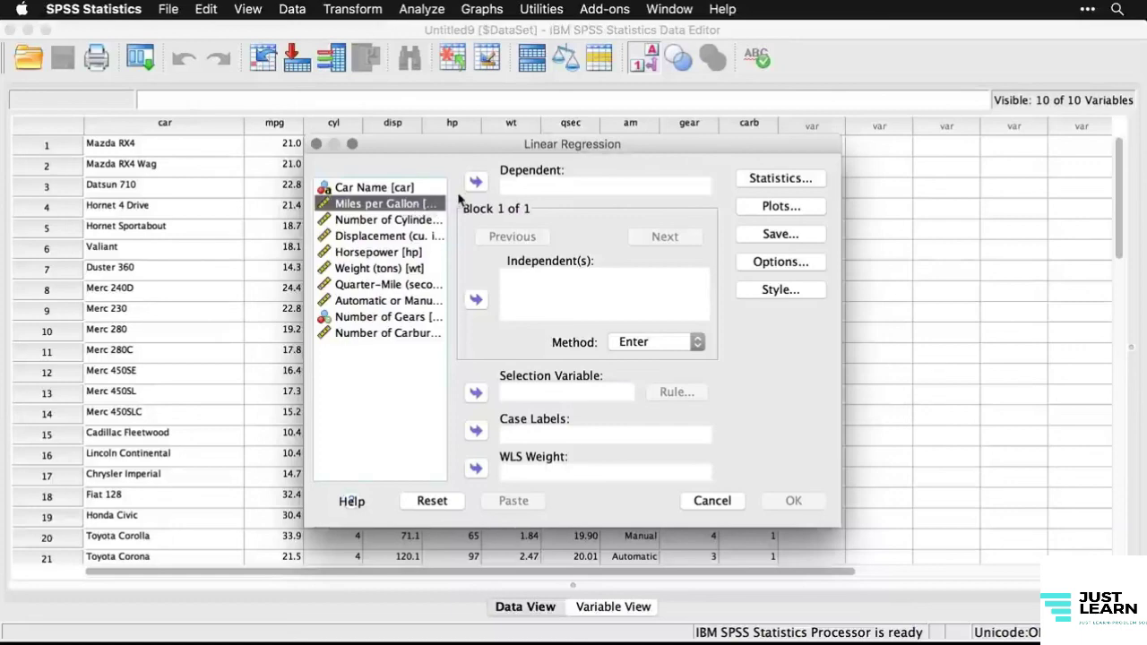
pyautogui.click(476, 182)
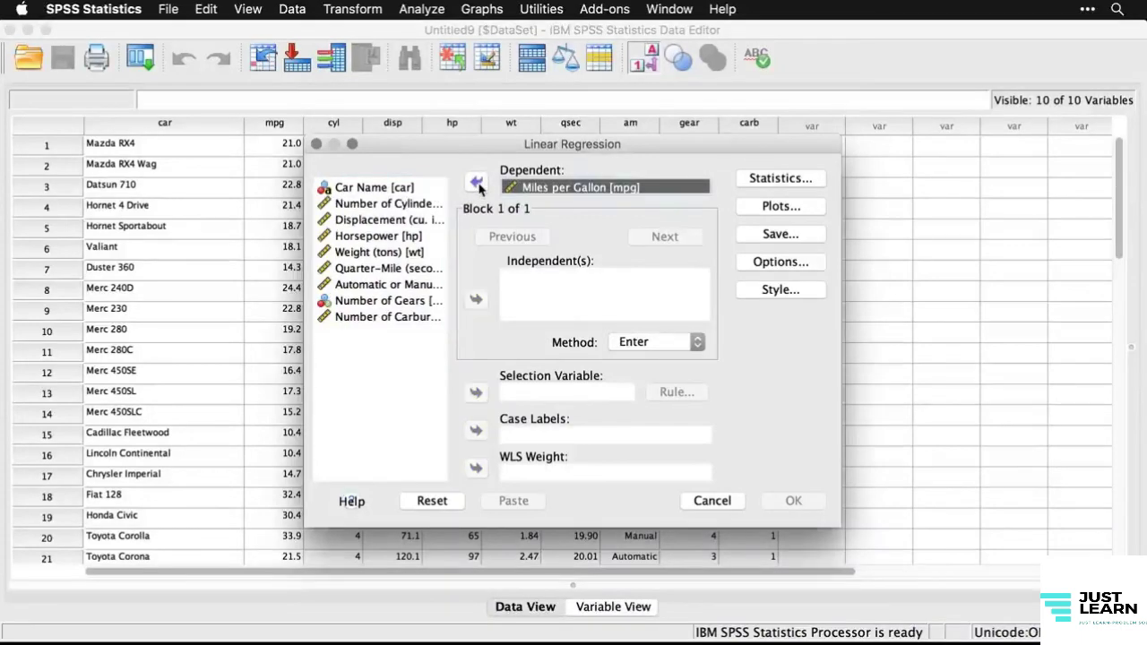
# - Add all variables from Number of Cylinders through Number of Carburetors as independents and run the regression with the Enter method
pyautogui.click(368, 205)
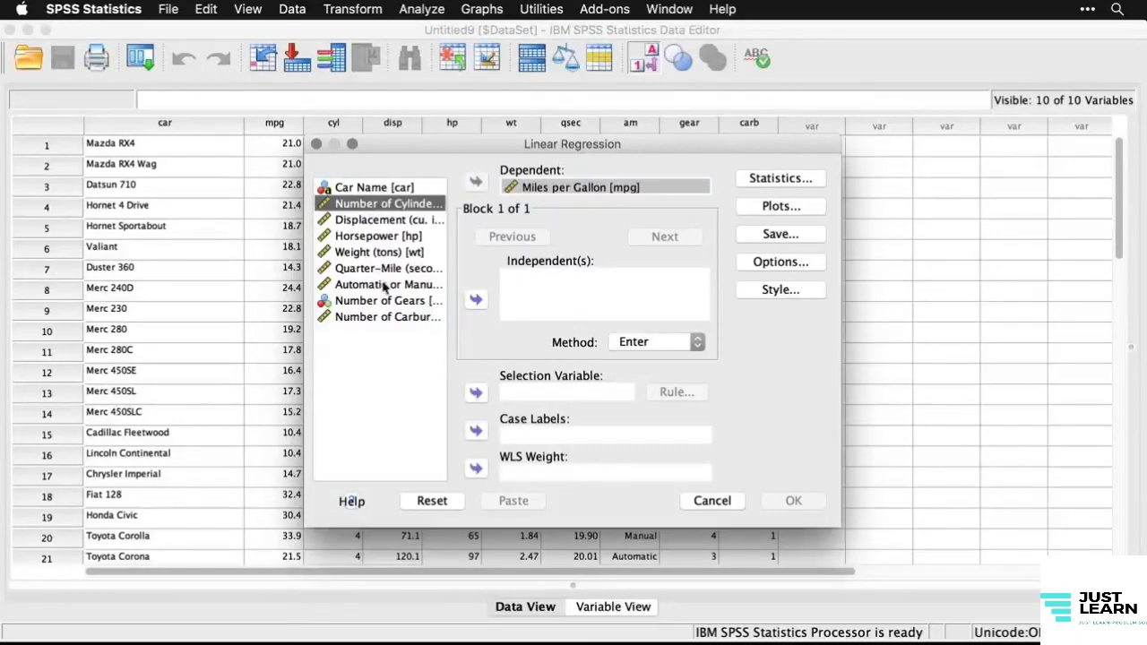
pyautogui.keyDown('shift'); pyautogui.click(365, 324); pyautogui.keyUp('shift')
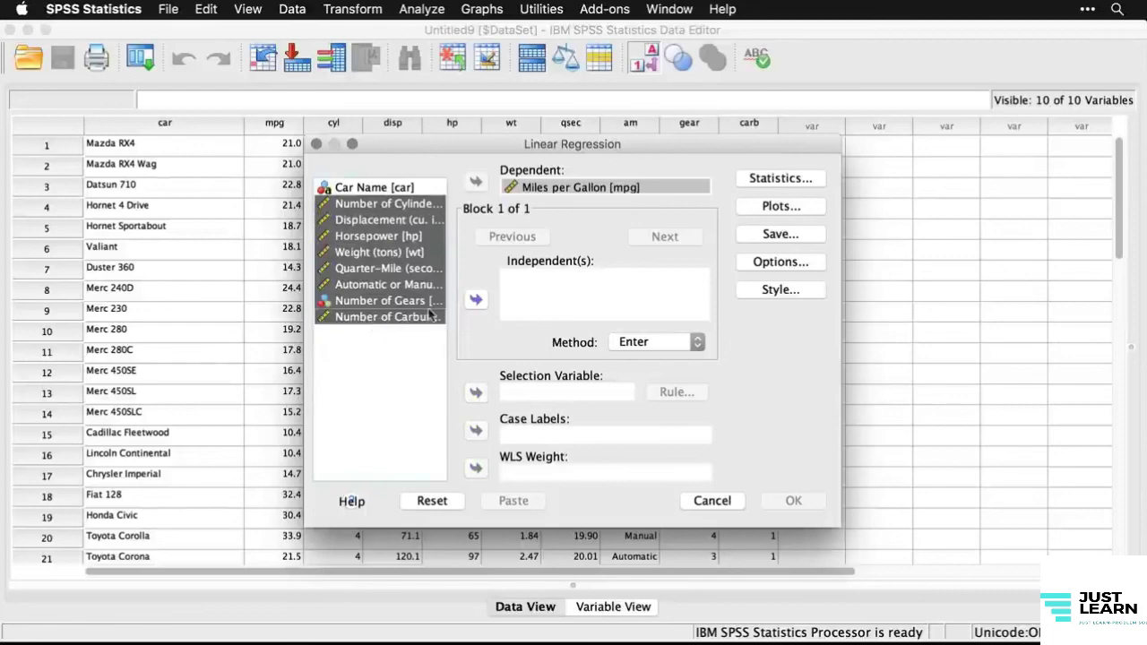
pyautogui.click(475, 300)
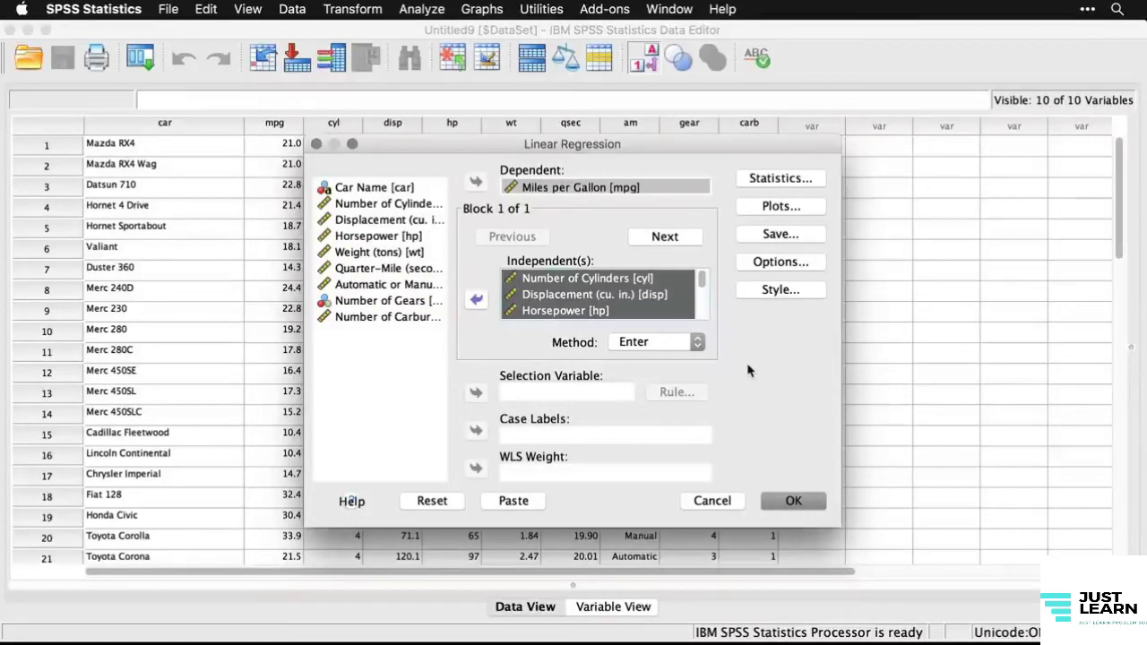
pyautogui.click(796, 503)
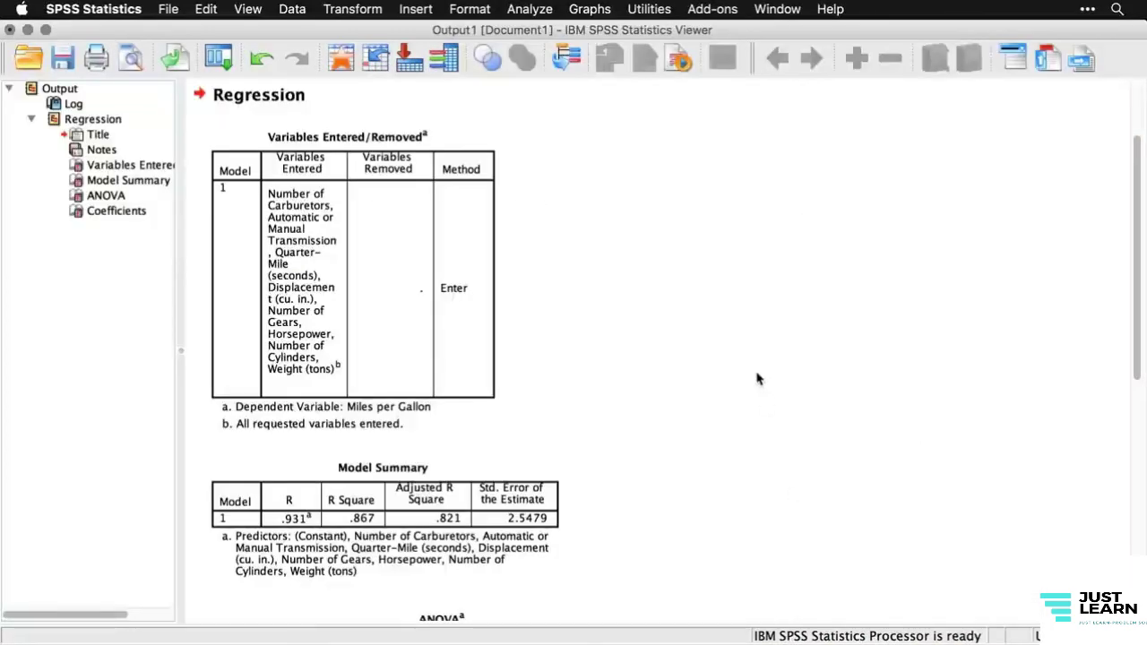
# - Review the regression output: the command log, variables entered, model summary, ANOVA and coefficients tables
pyautogui.scroll(3, 757, 379)
pyautogui.click(464, 152)
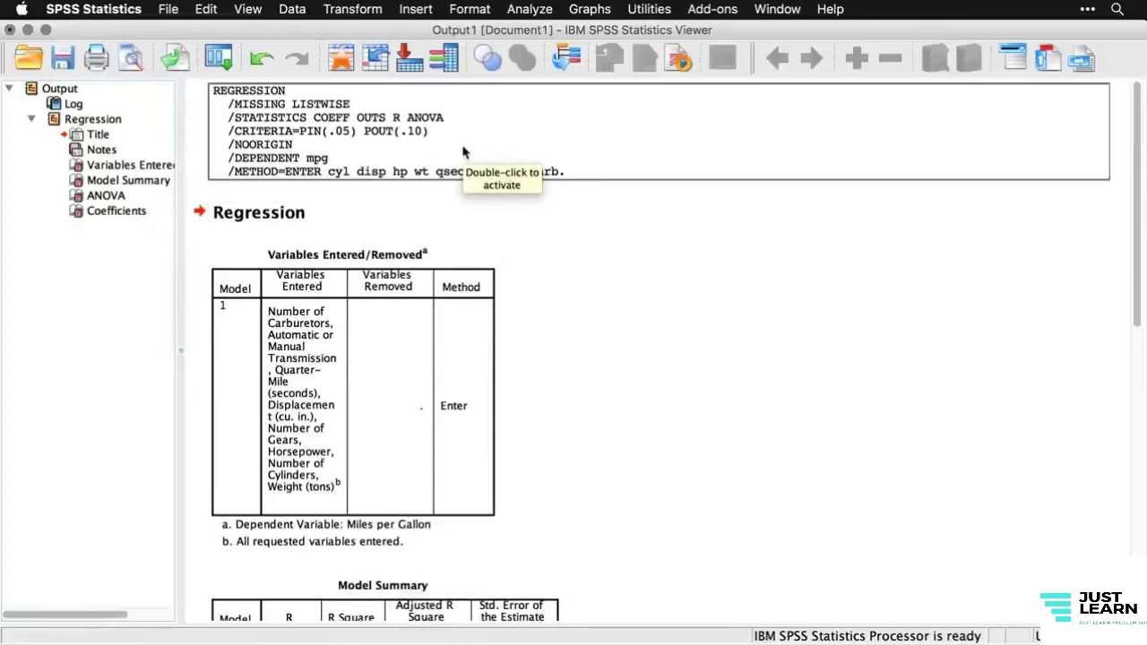
pyautogui.scroll(-3, 610, 322)
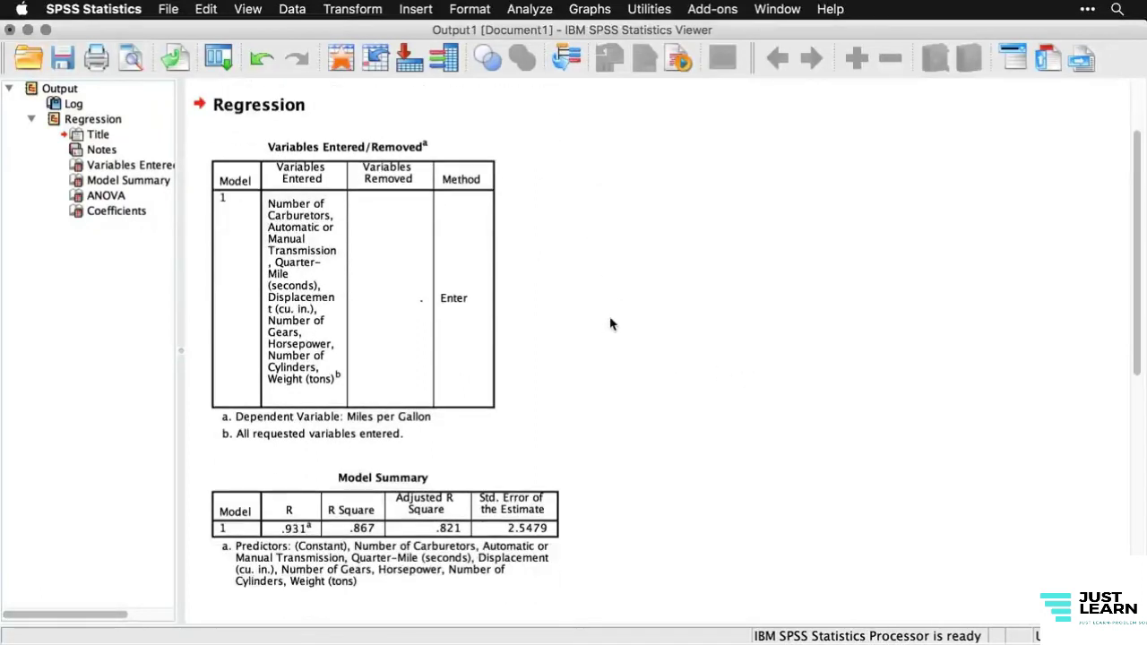
pyautogui.click(421, 304)
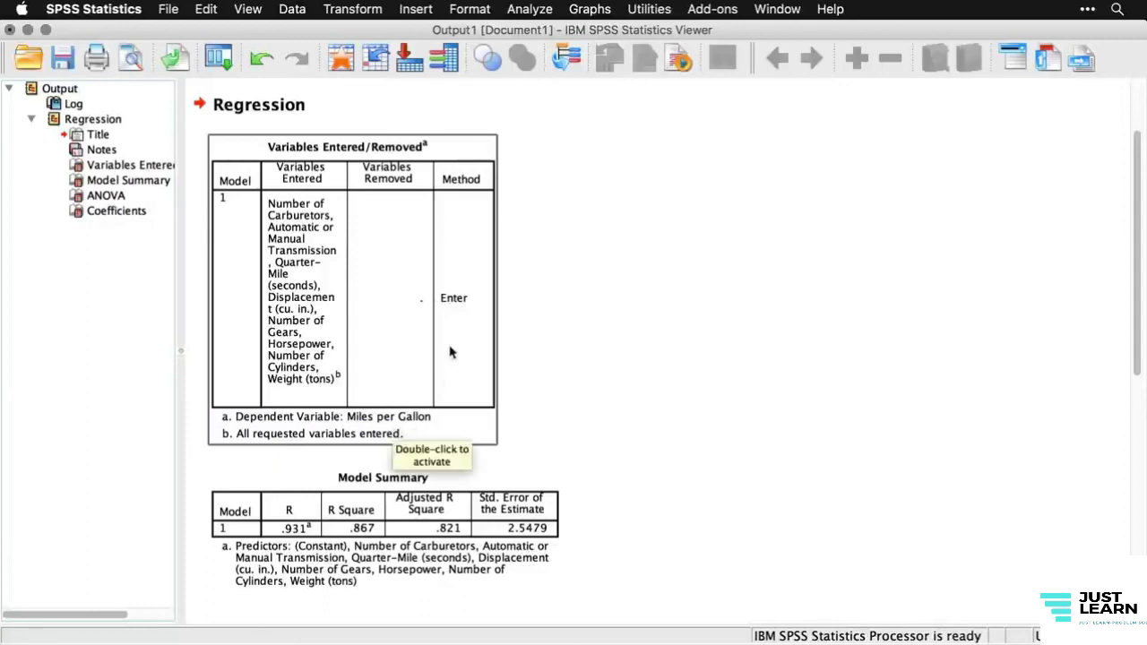
pyautogui.scroll(-5, 564, 351)
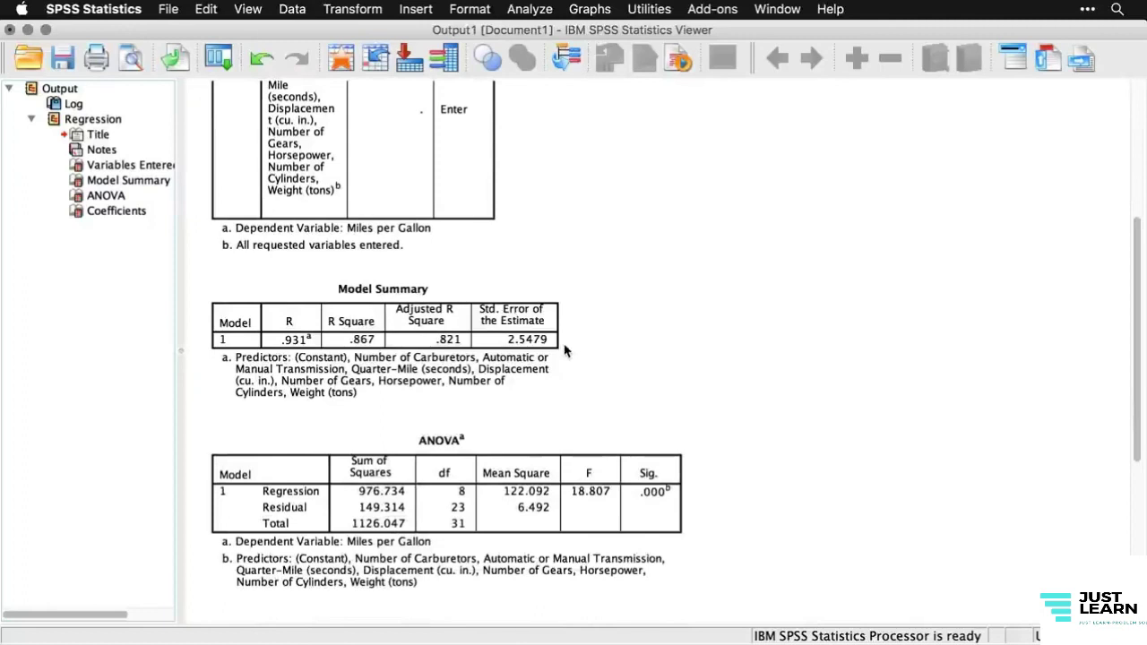
pyautogui.click(419, 387)
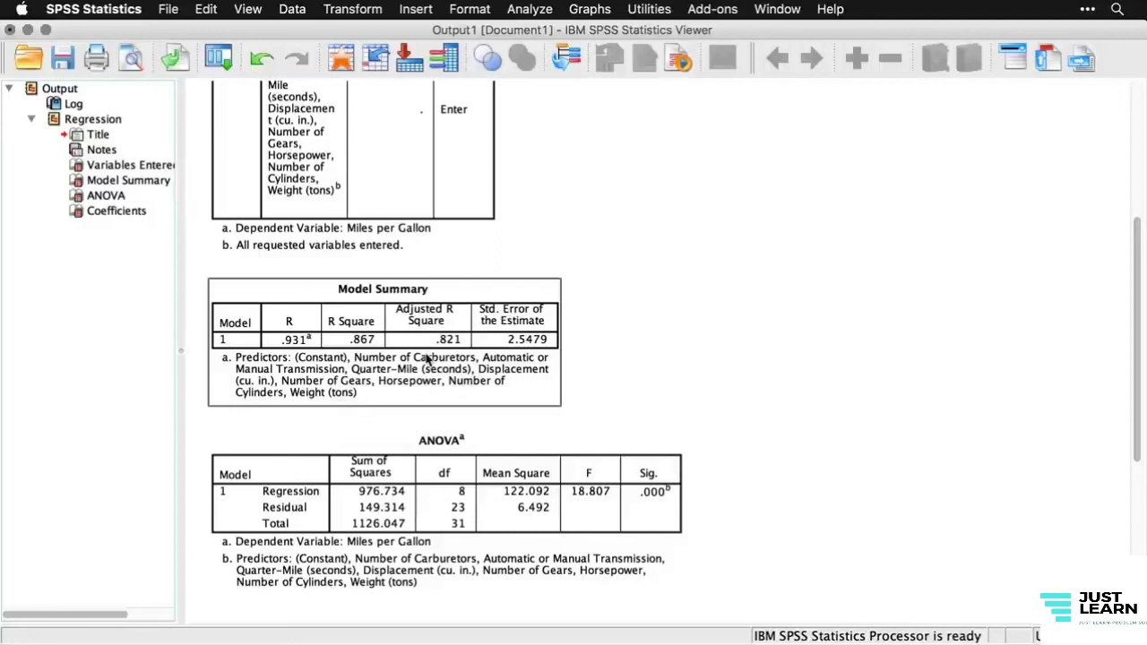
pyautogui.scroll(-2, 426, 359)
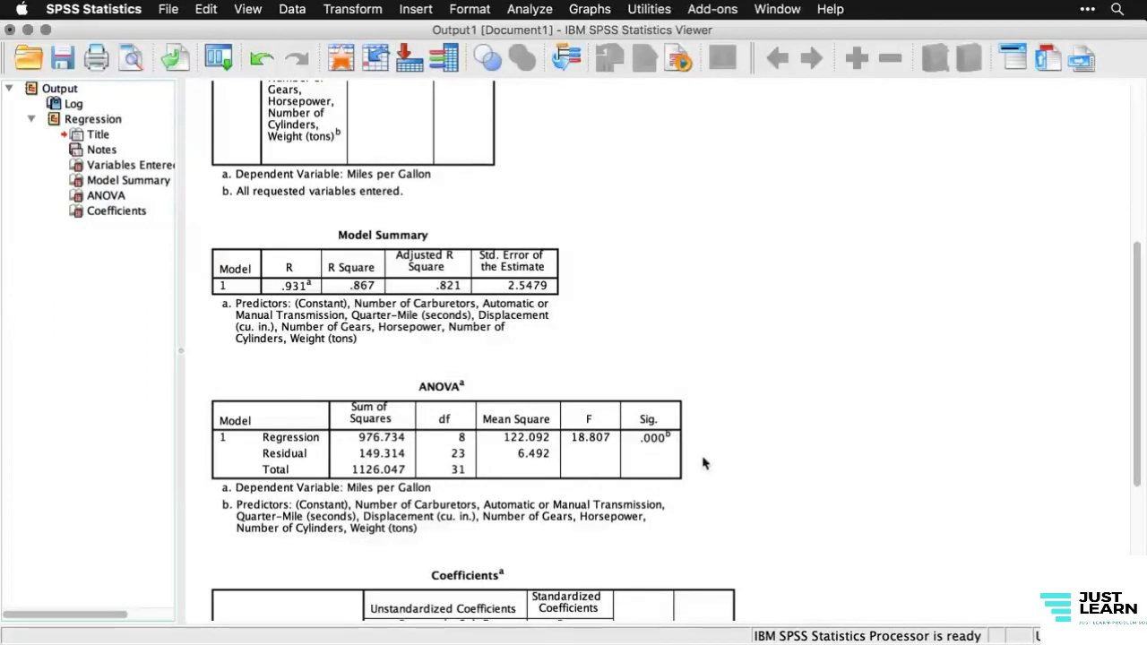
pyautogui.scroll(-5, 703, 463)
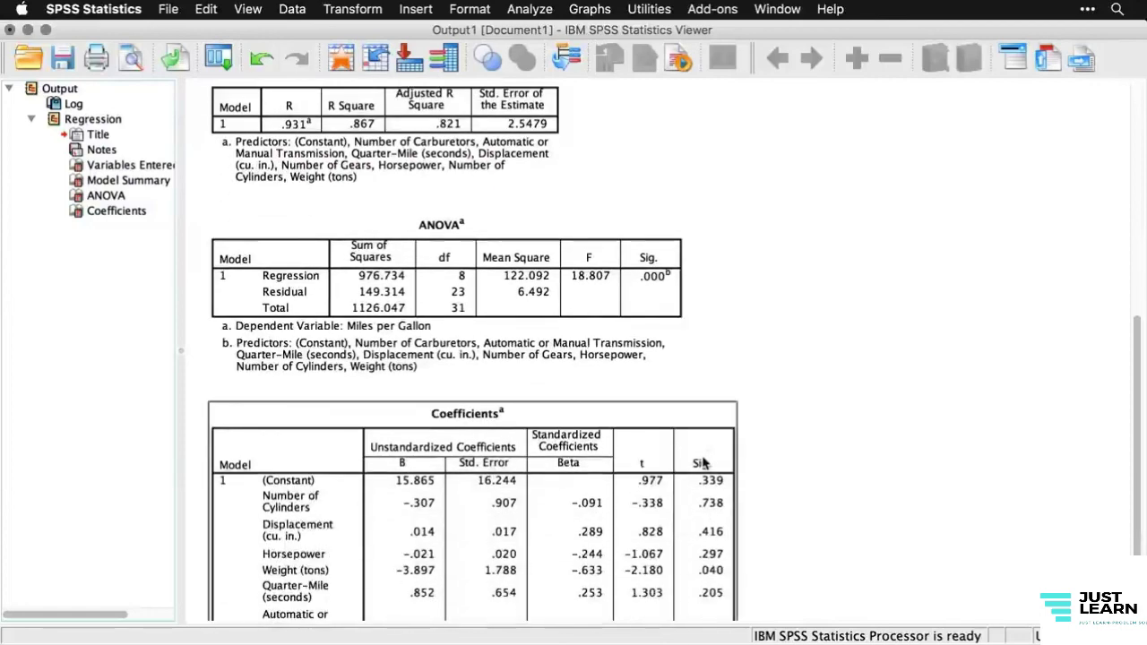
pyautogui.scroll(-1, 704, 462)
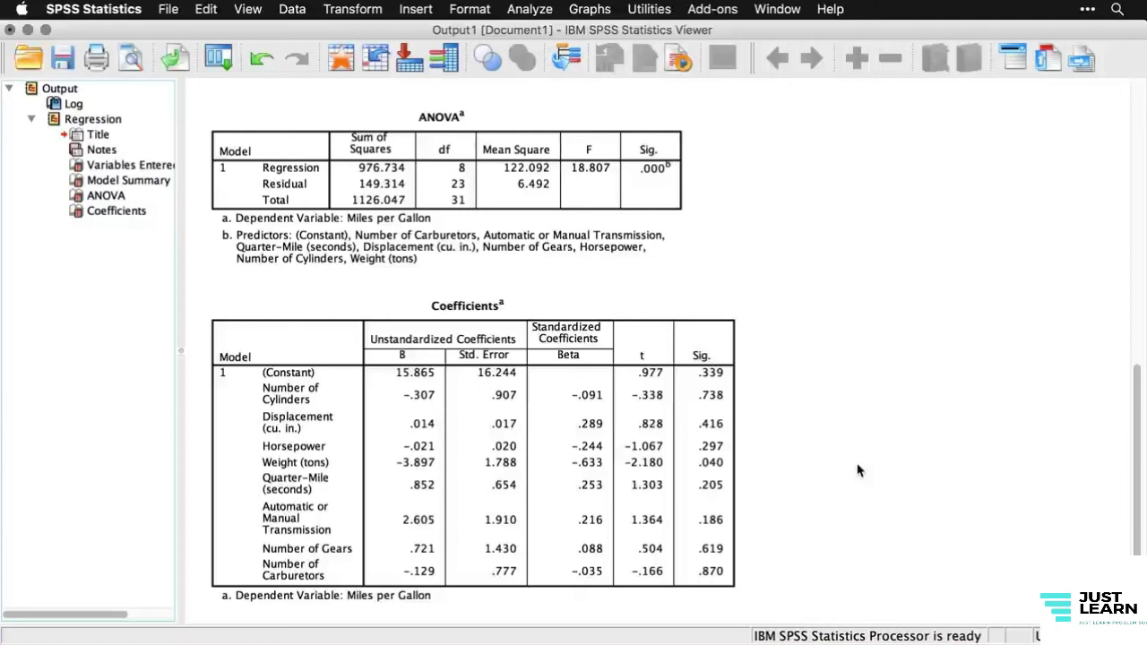
pyautogui.scroll(-1, 858, 470)
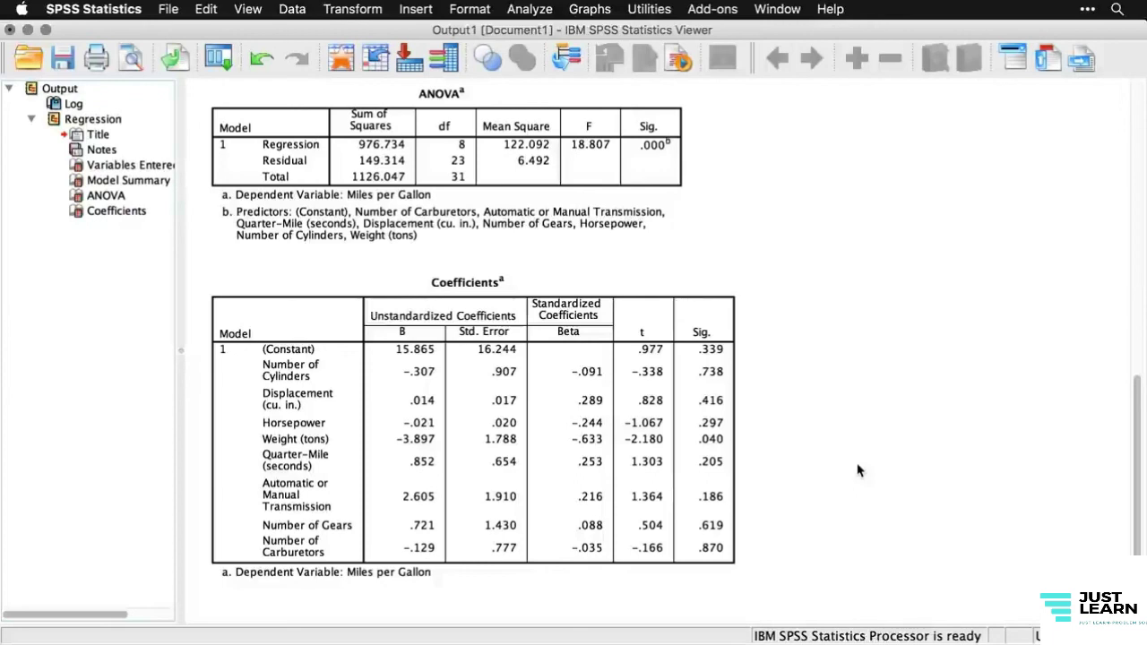
# - Reopen the linear regression setup and change the variable entry method to Stepwise
pyautogui.click(530, 11)
pyautogui.moveTo(556, 169)
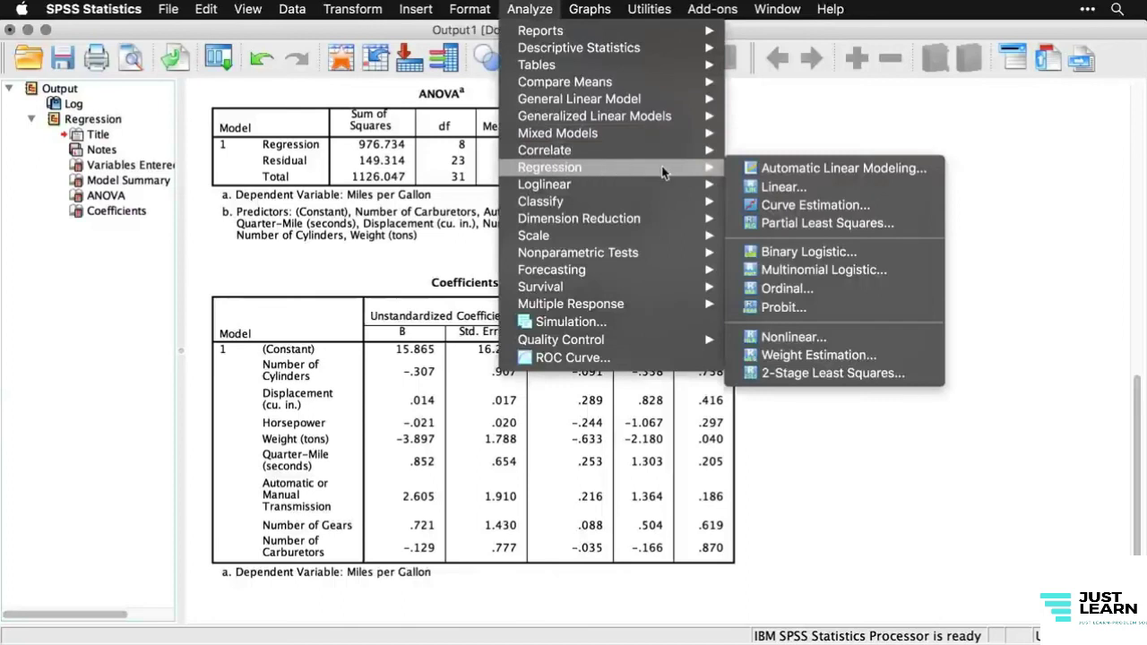
pyautogui.click(918, 190)
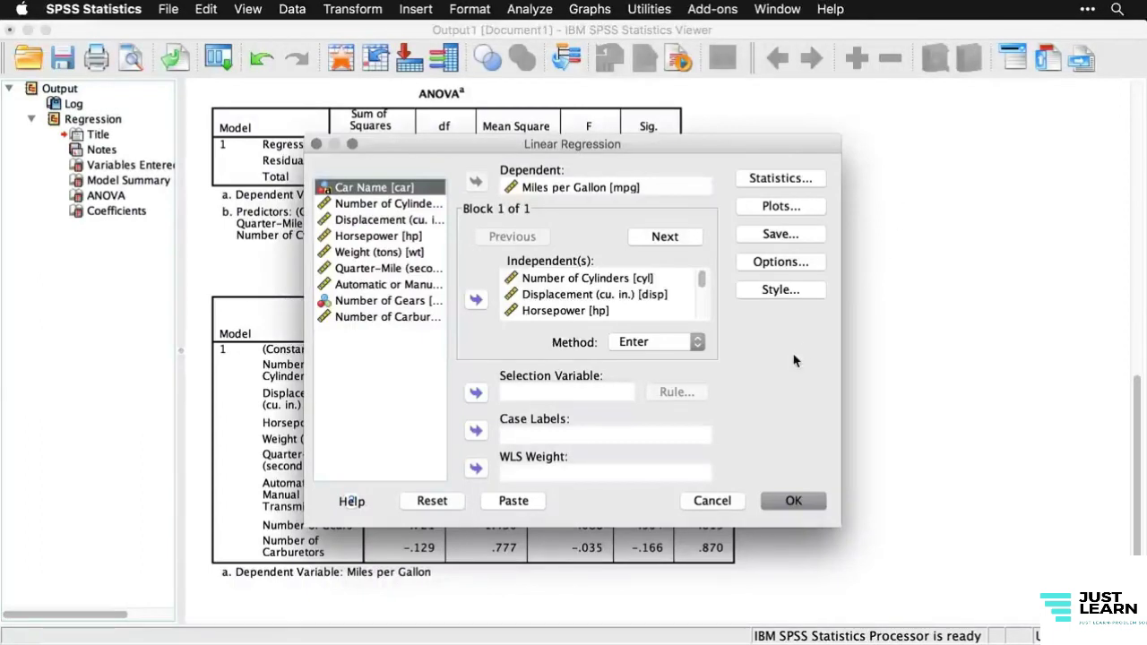
pyautogui.click(678, 347)
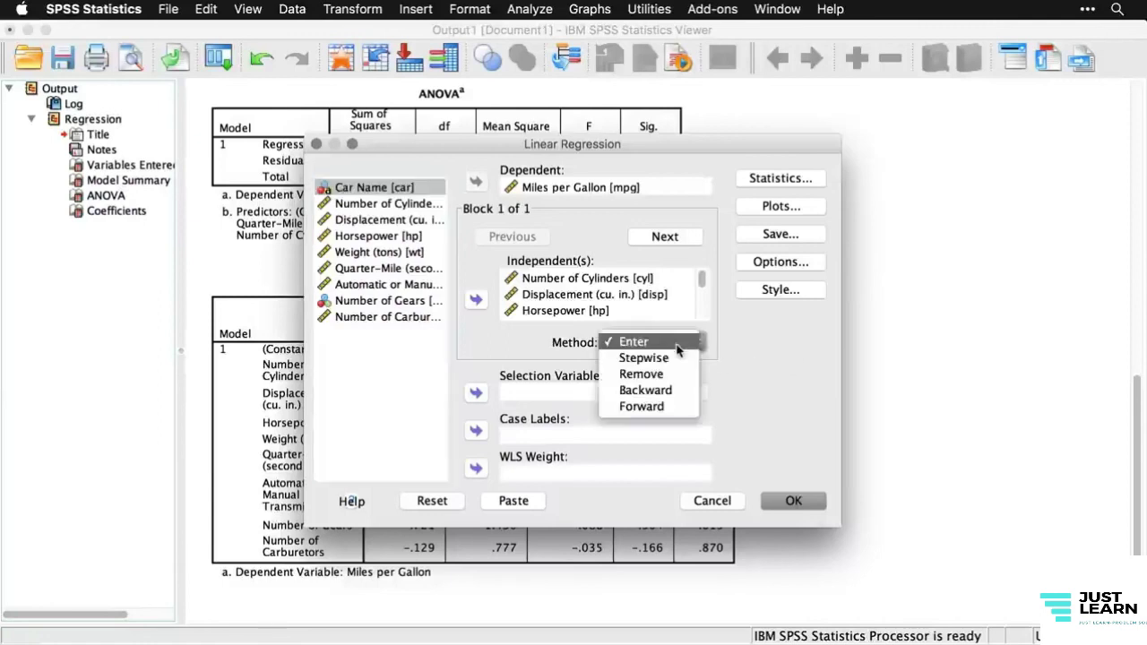
pyautogui.click(646, 357)
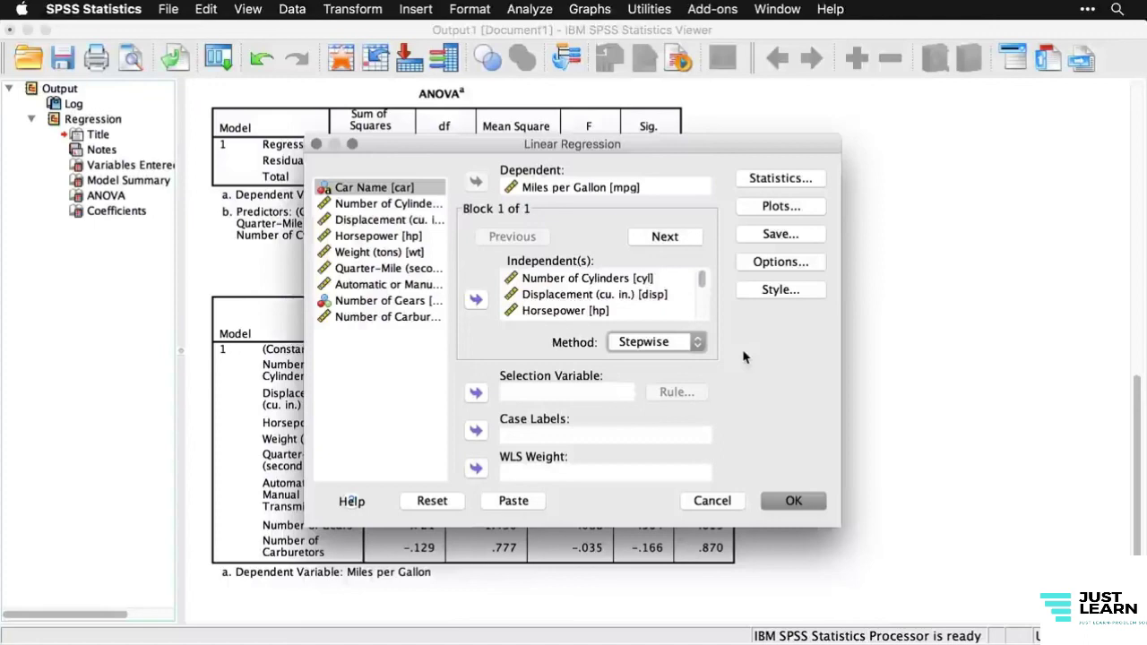
# - Add confidence intervals at the 95% level and R squared change to the regression statistics
pyautogui.click(793, 181)
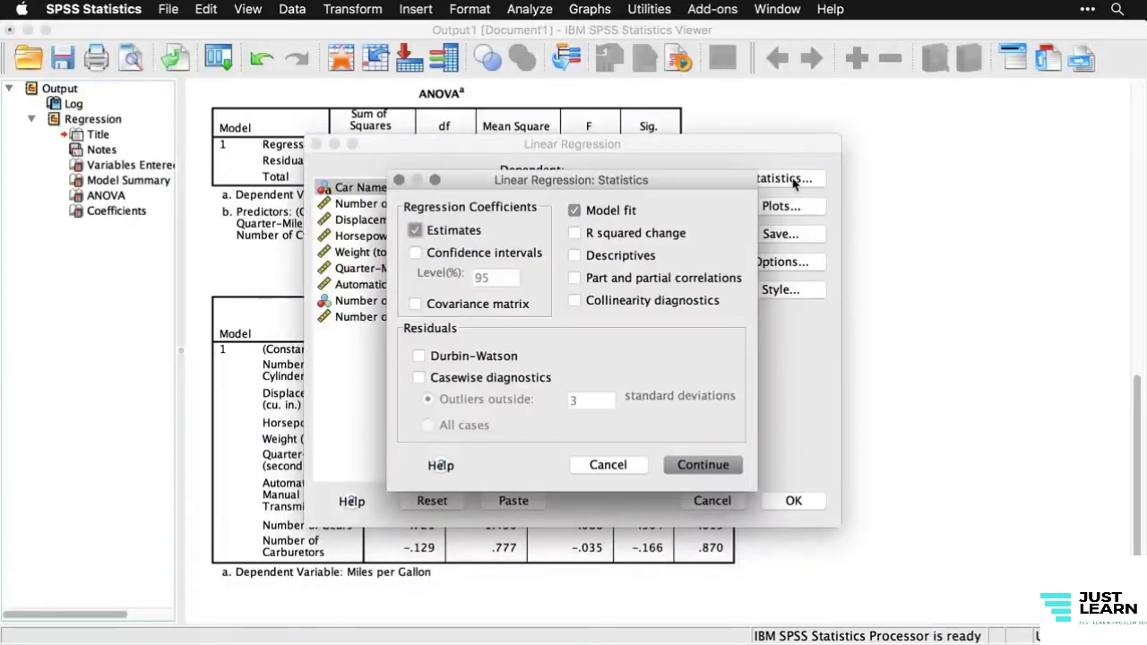
pyautogui.click(416, 253)
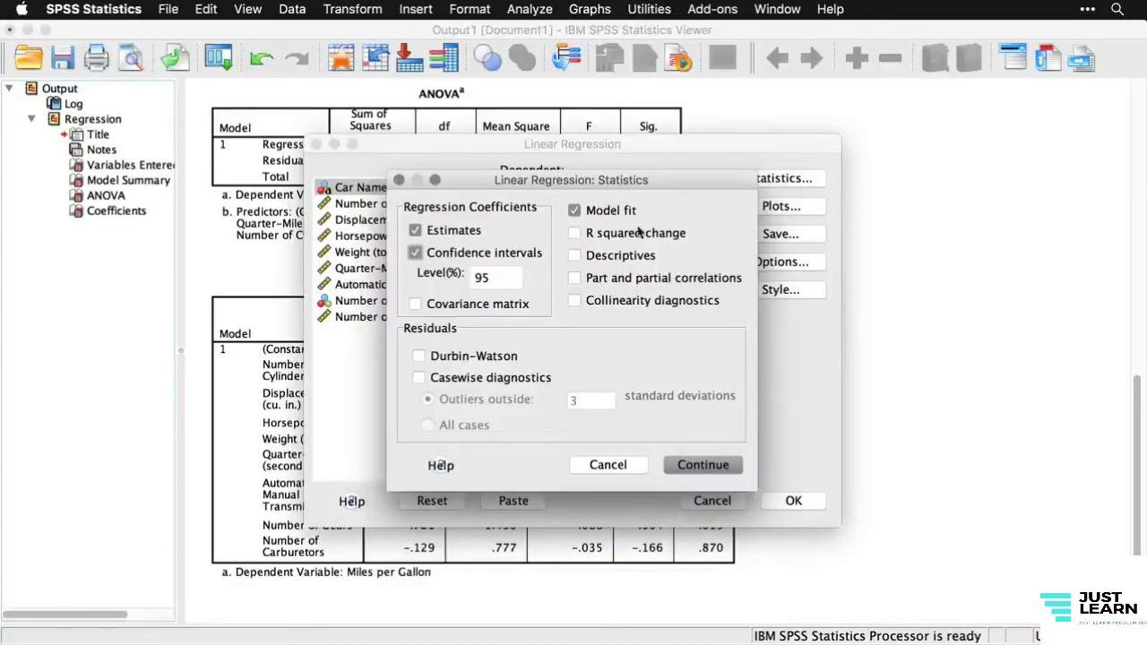
pyautogui.click(573, 235)
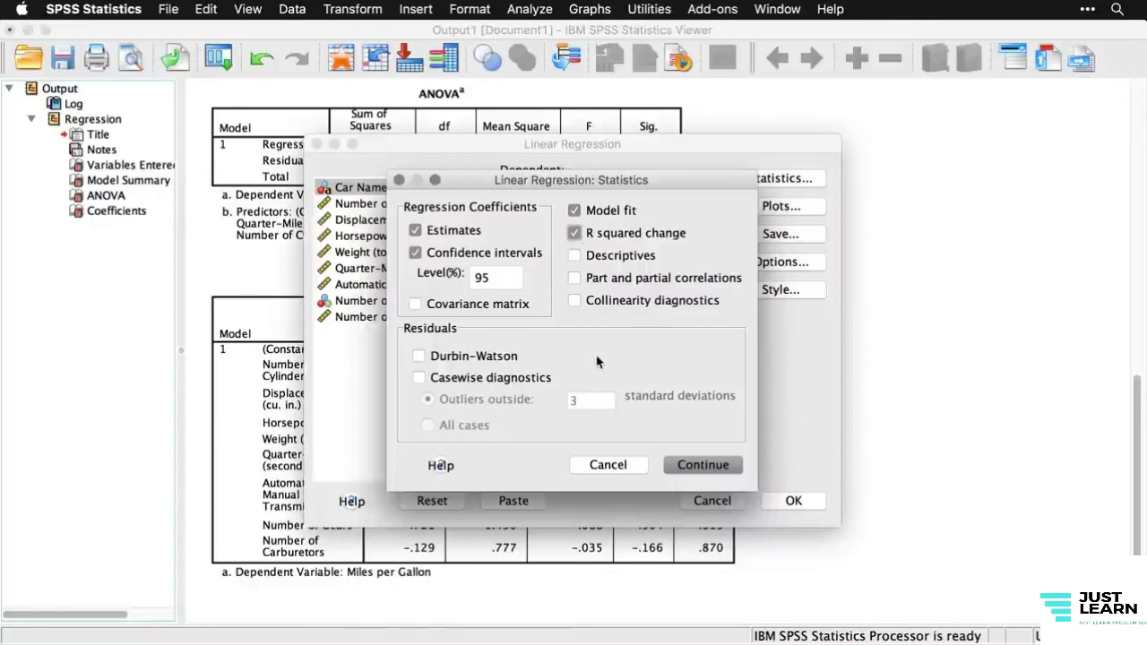
pyautogui.click(711, 467)
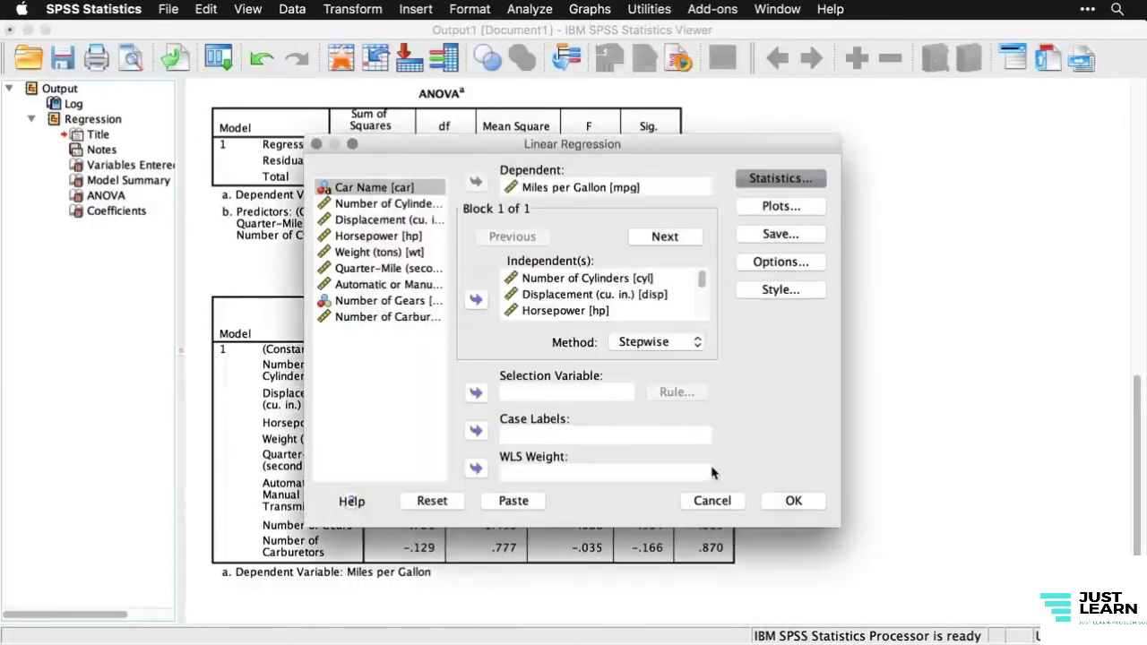
# - Request a histogram and a normal probability plot of the standardized residuals
pyautogui.click(793, 208)
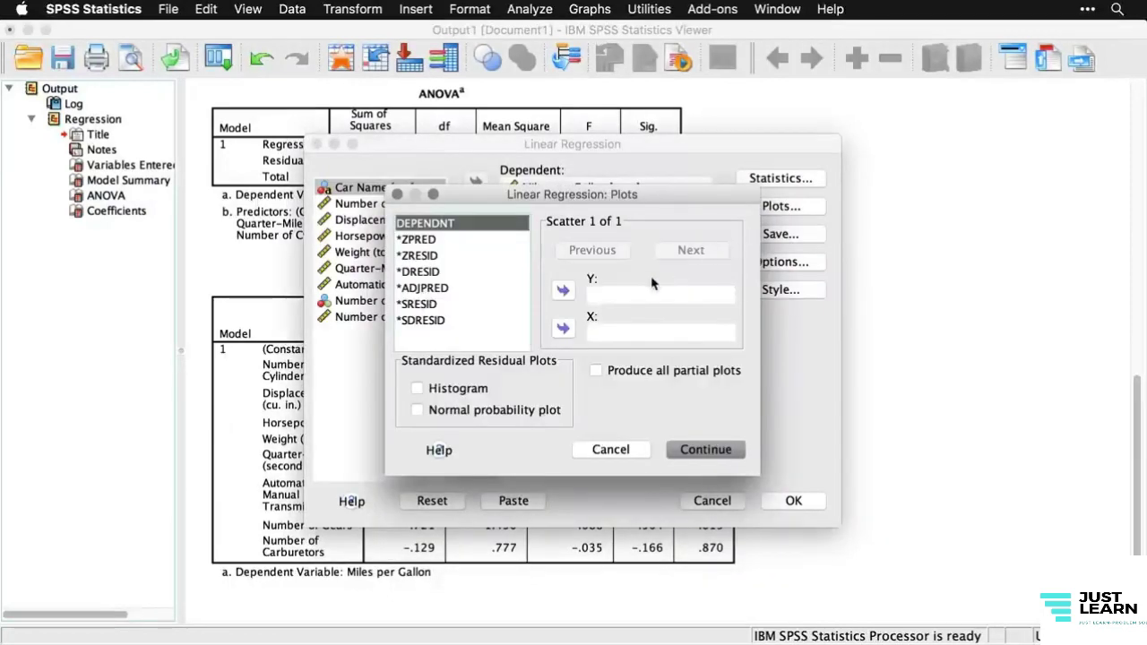
pyautogui.click(417, 389)
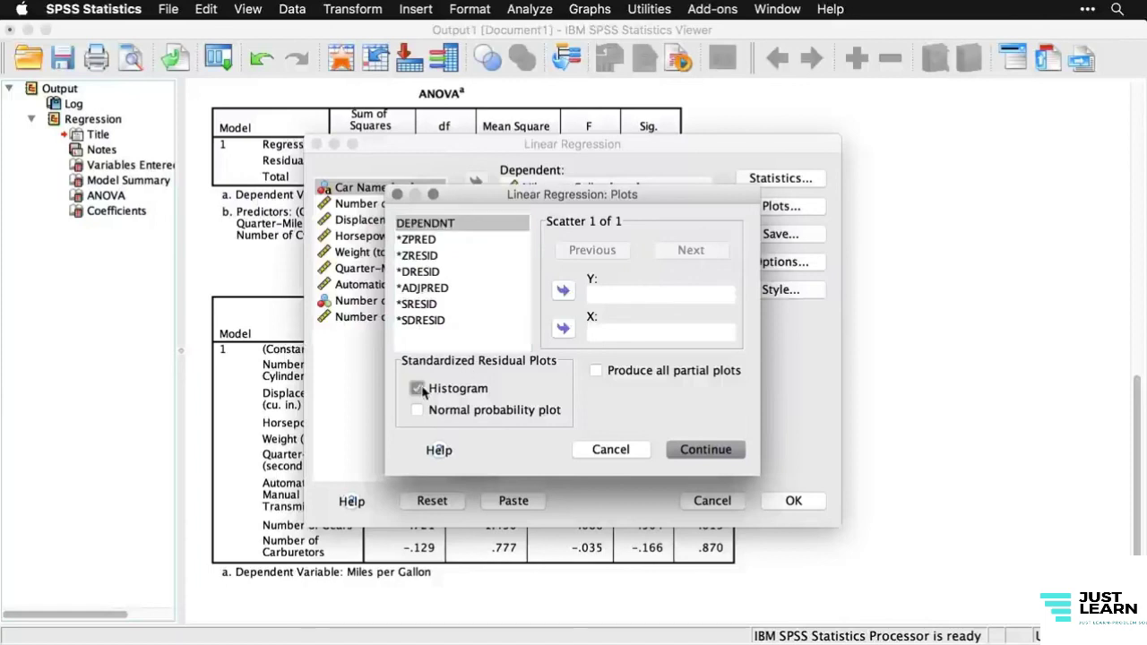
pyautogui.click(417, 410)
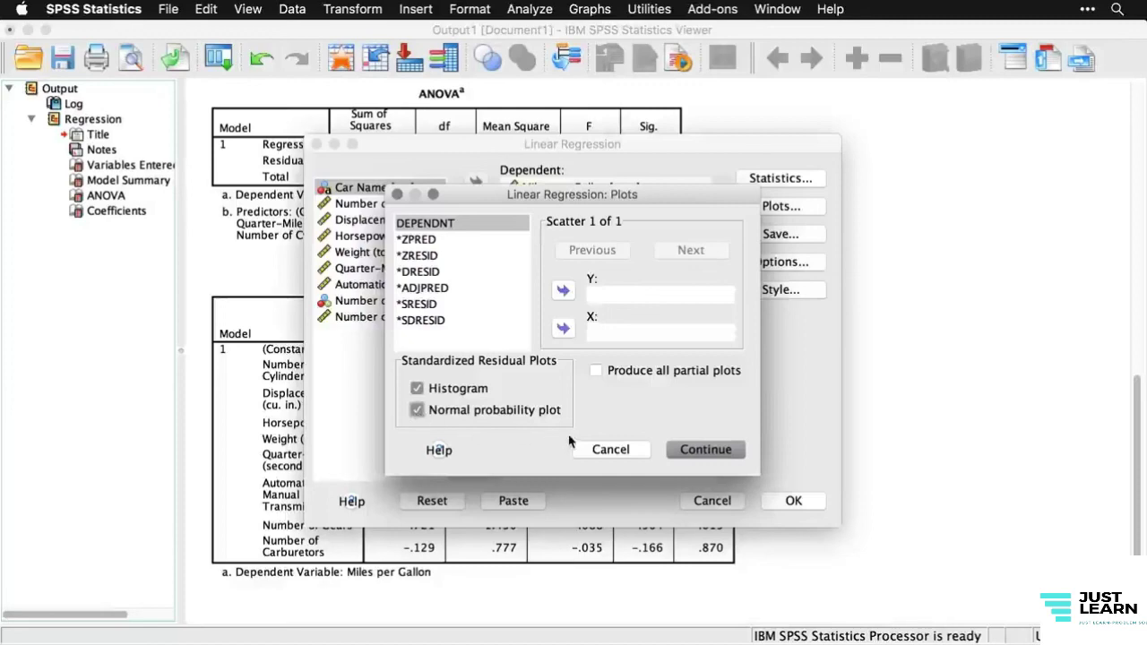
pyautogui.click(710, 452)
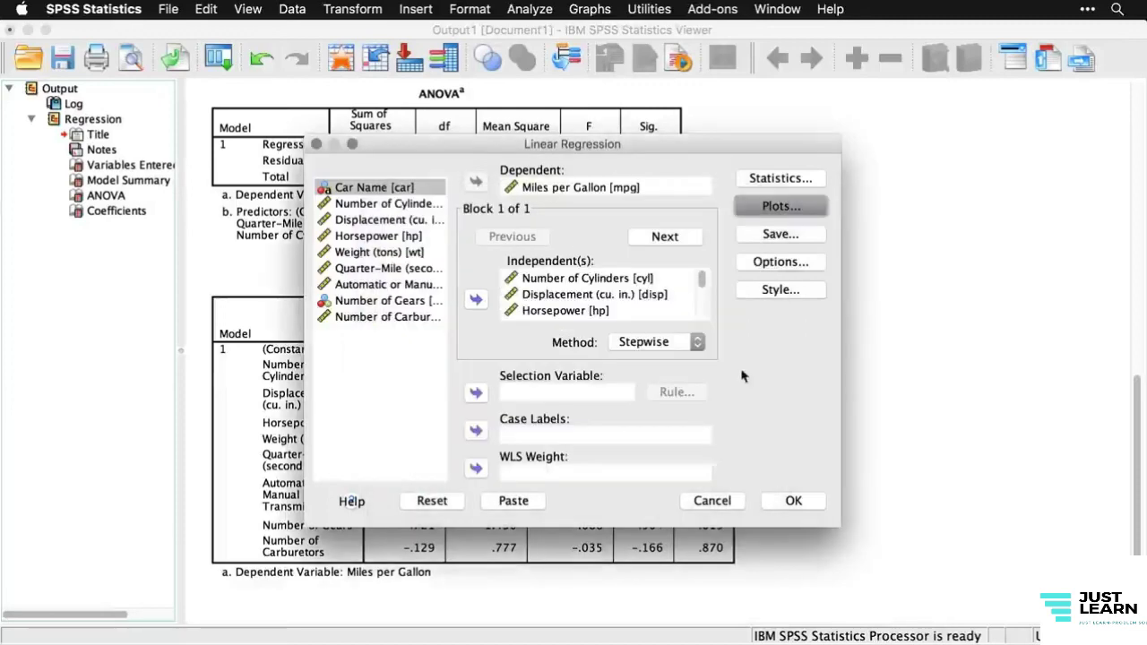
# - Check the save, options and table style settings of the linear regression, leaving them as they are
pyautogui.click(811, 235)
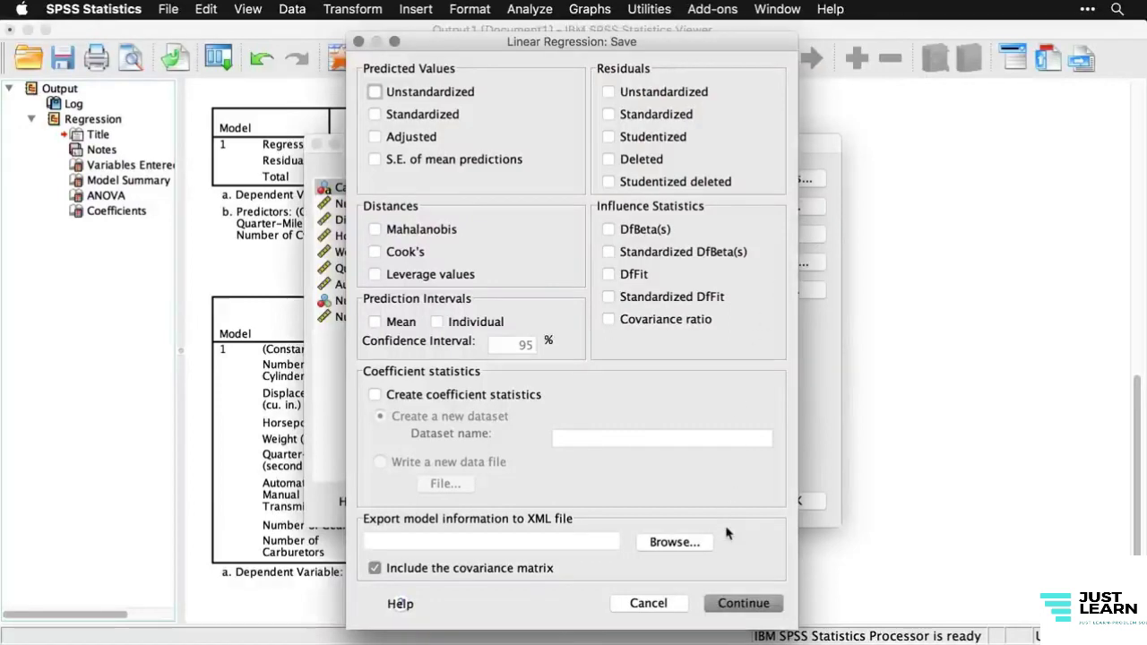
pyautogui.click(665, 603)
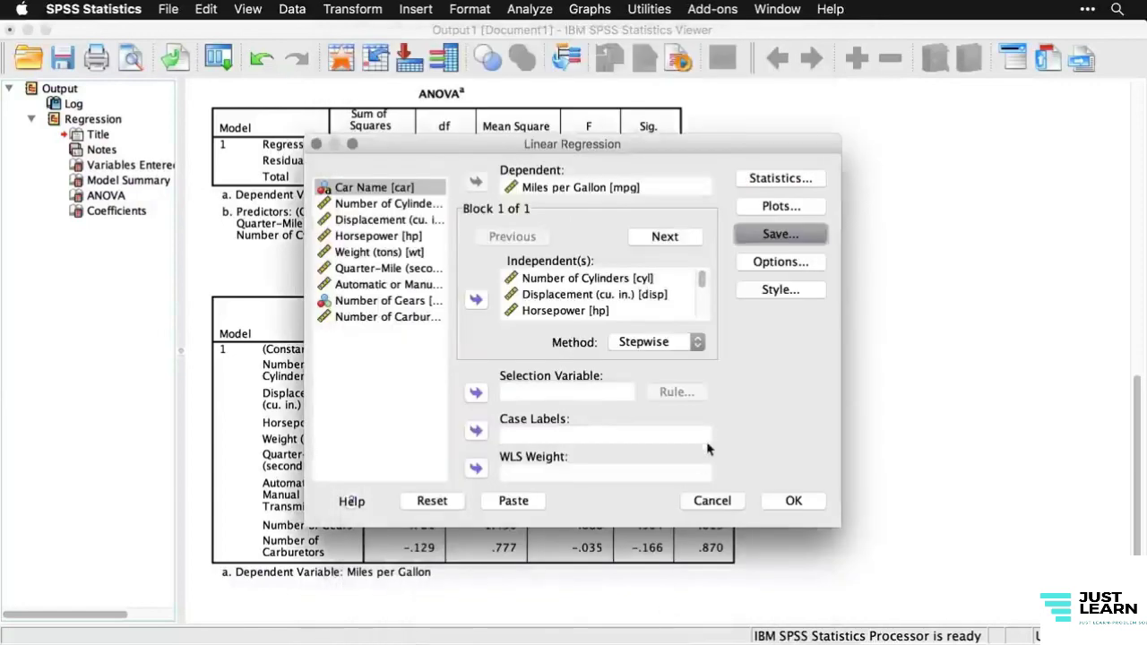
pyautogui.click(794, 268)
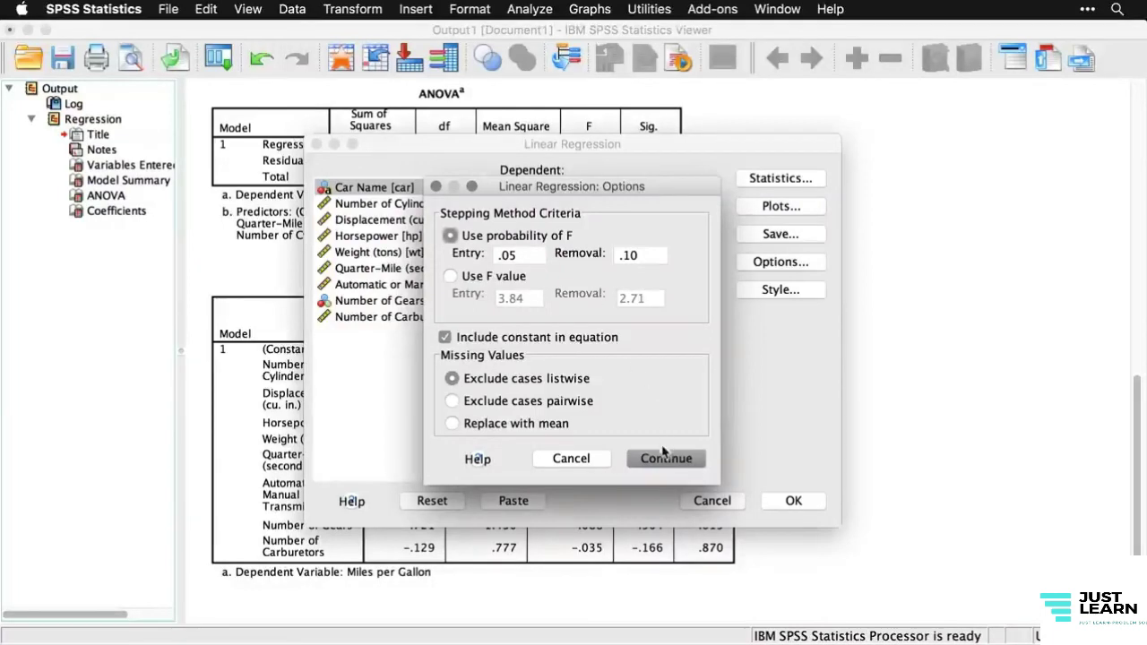
pyautogui.click(590, 461)
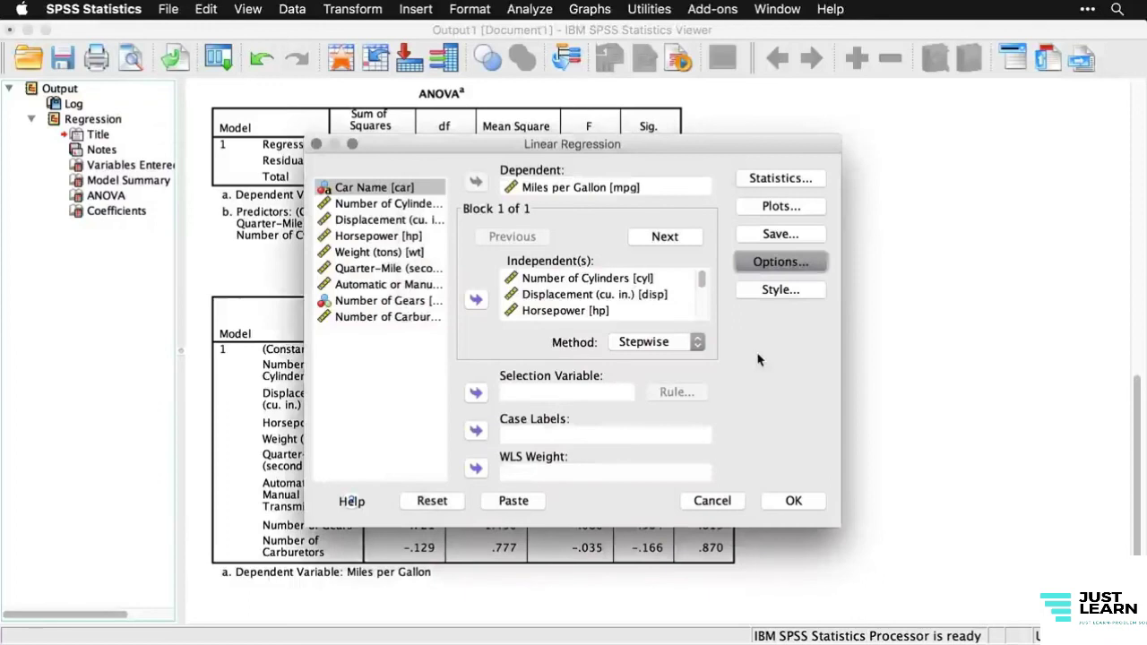
pyautogui.click(779, 291)
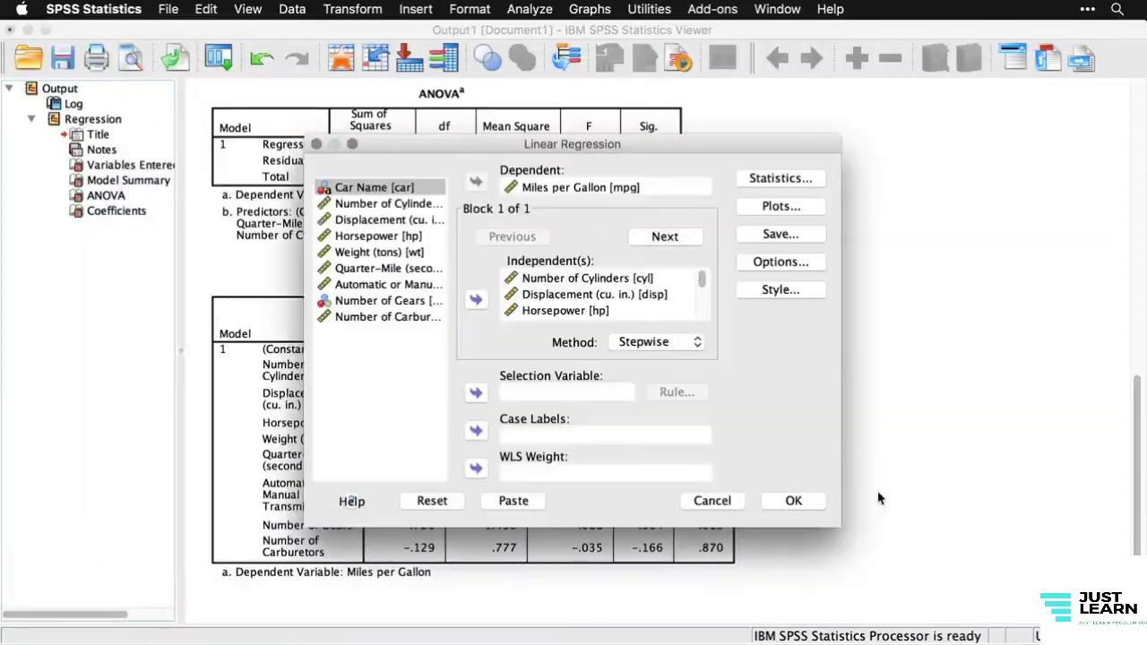
pyautogui.click(878, 492)
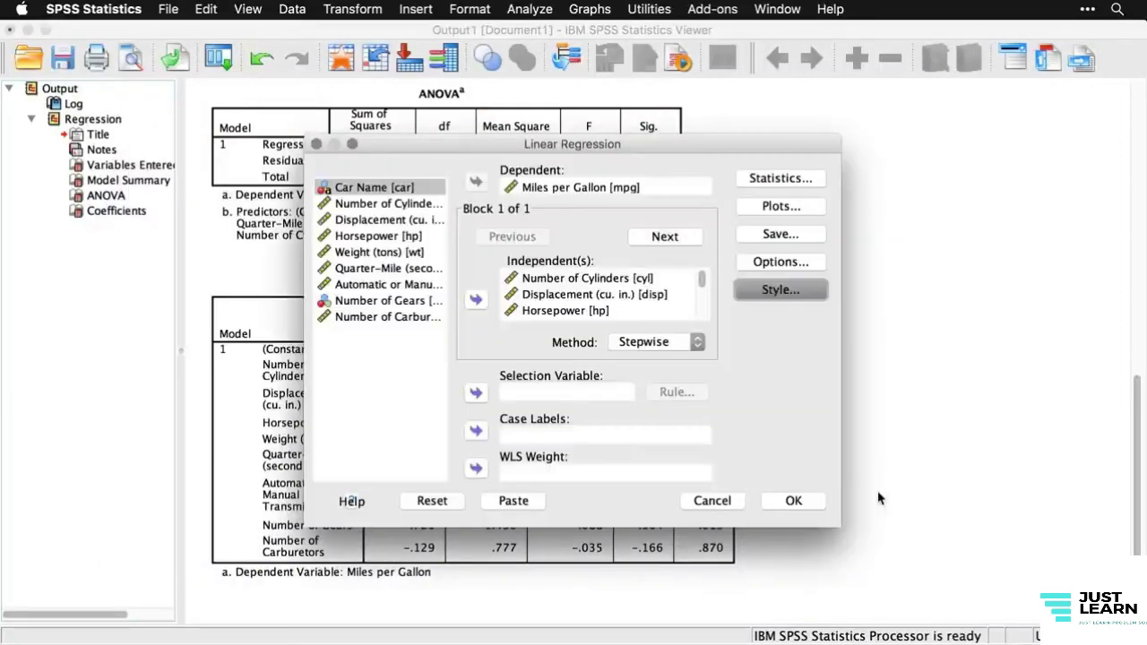
# - Run the stepwise linear regression predicting miles per gallon and examine its command log in the output
pyautogui.click(801, 504)
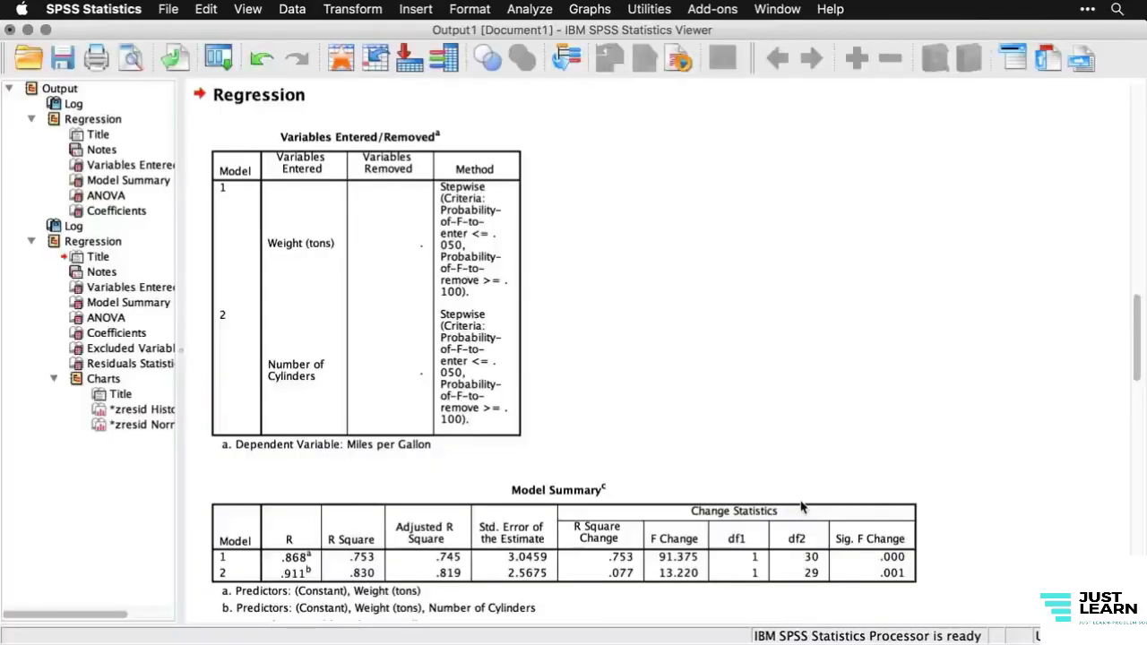
pyautogui.click(402, 313)
pyautogui.click(594, 323)
pyautogui.scroll(-5, 698, 314)
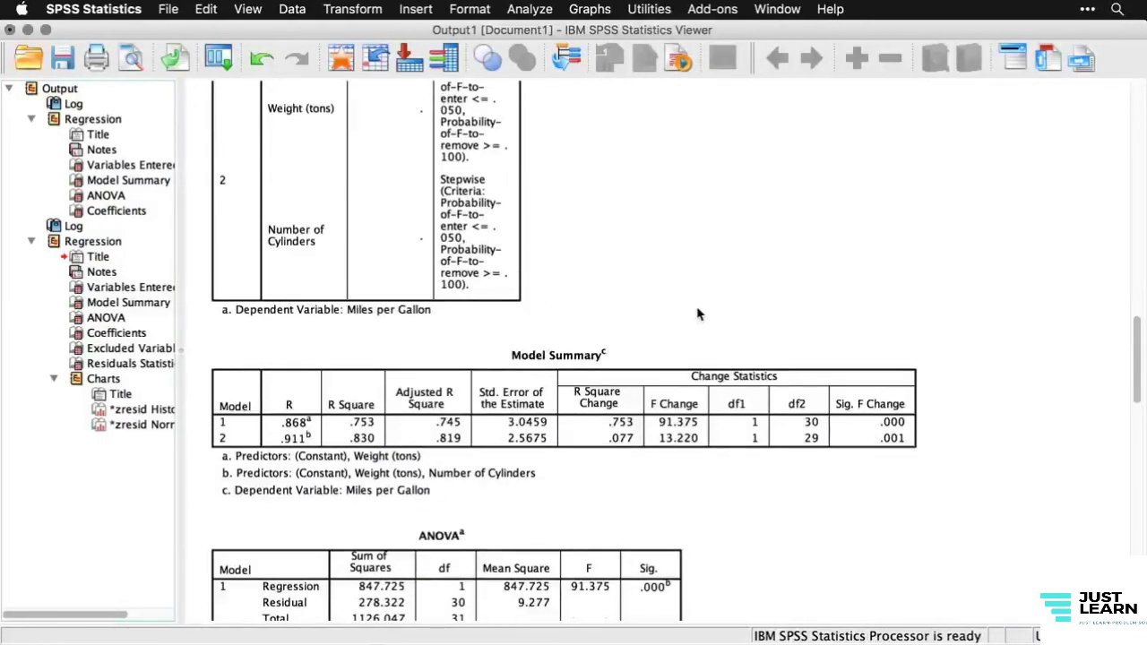
pyautogui.scroll(10, 698, 314)
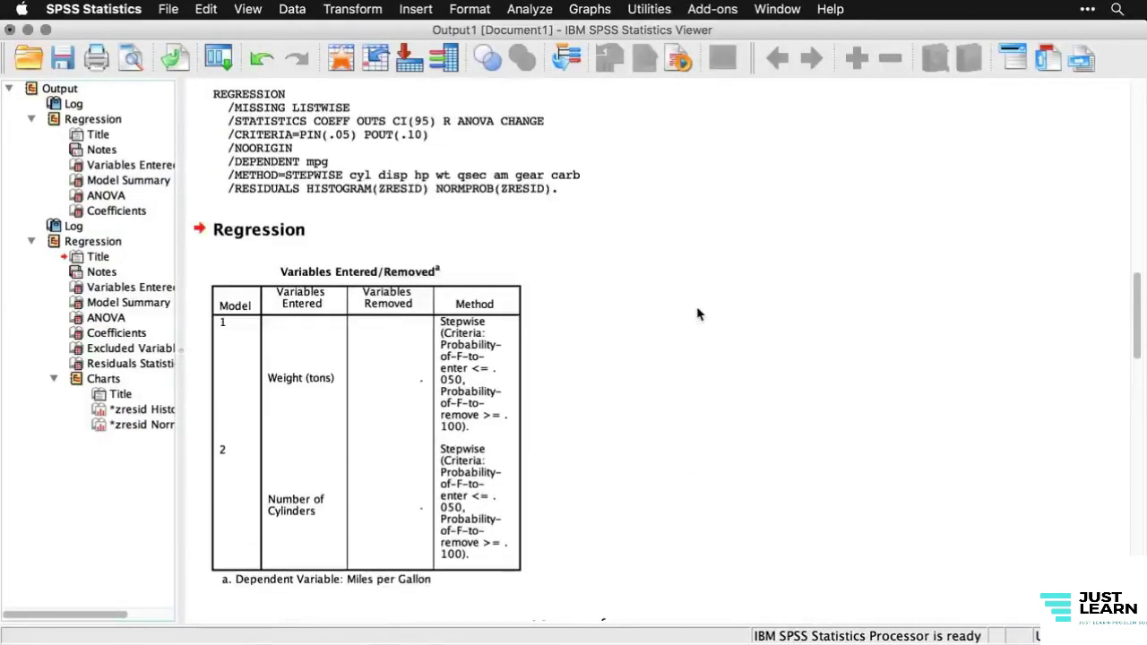
pyautogui.scroll(2, 698, 314)
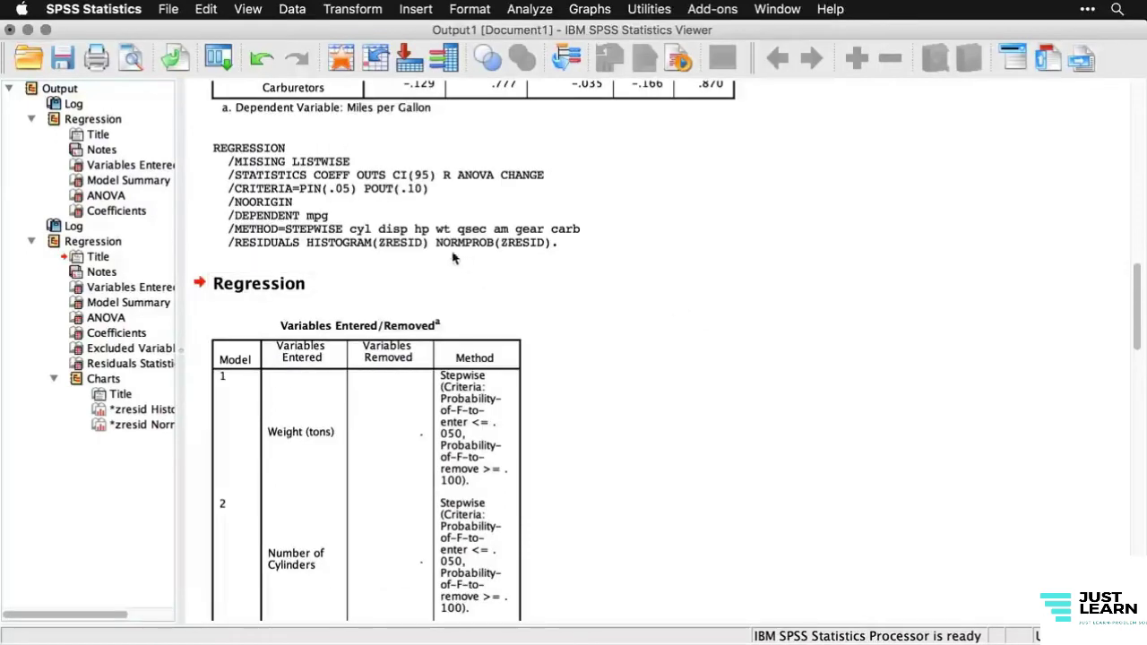
pyautogui.click(408, 224)
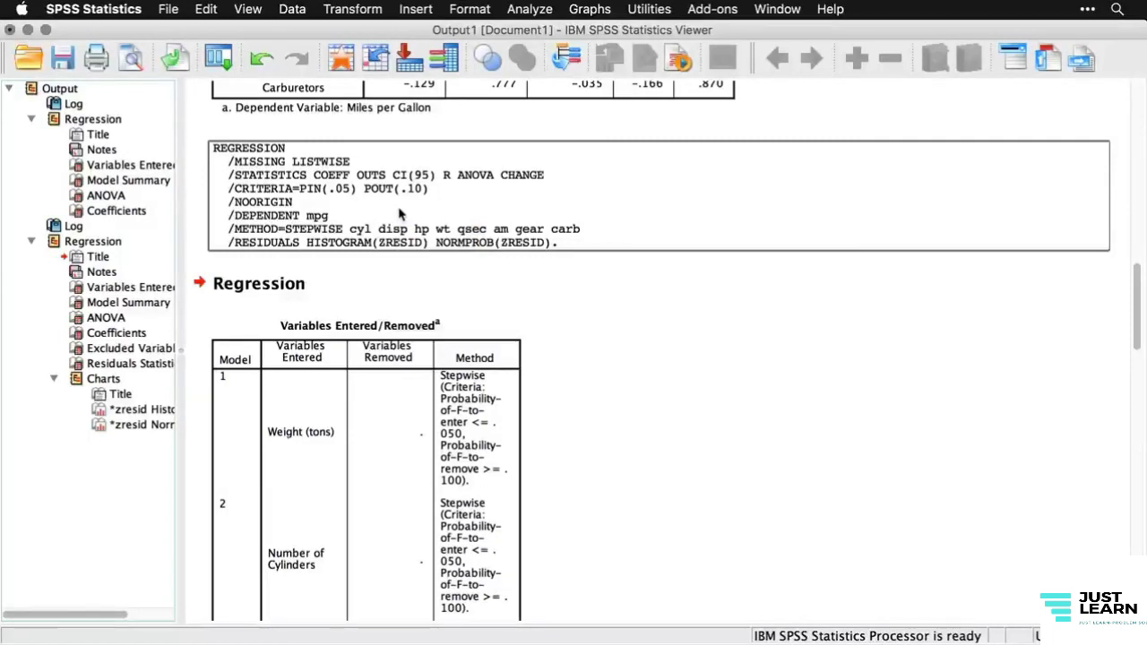
# - Examine the stepwise results in the variables entered, model summary, ANOVA, coefficients and excluded variables tables
pyautogui.scroll(-3, 400, 214)
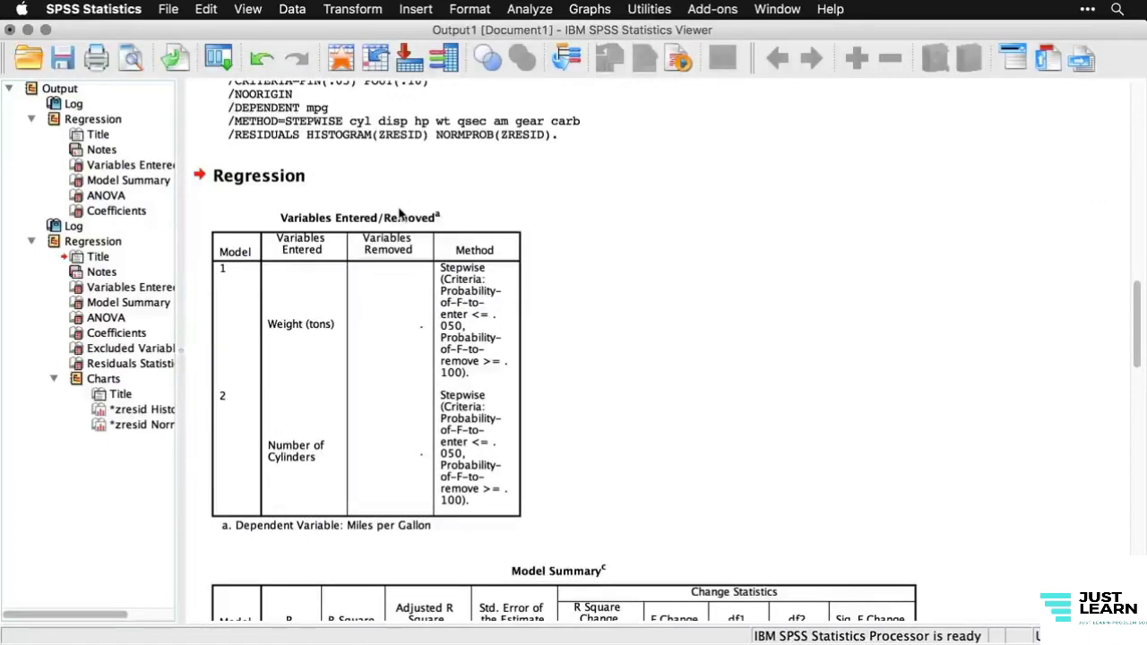
pyautogui.click(399, 214)
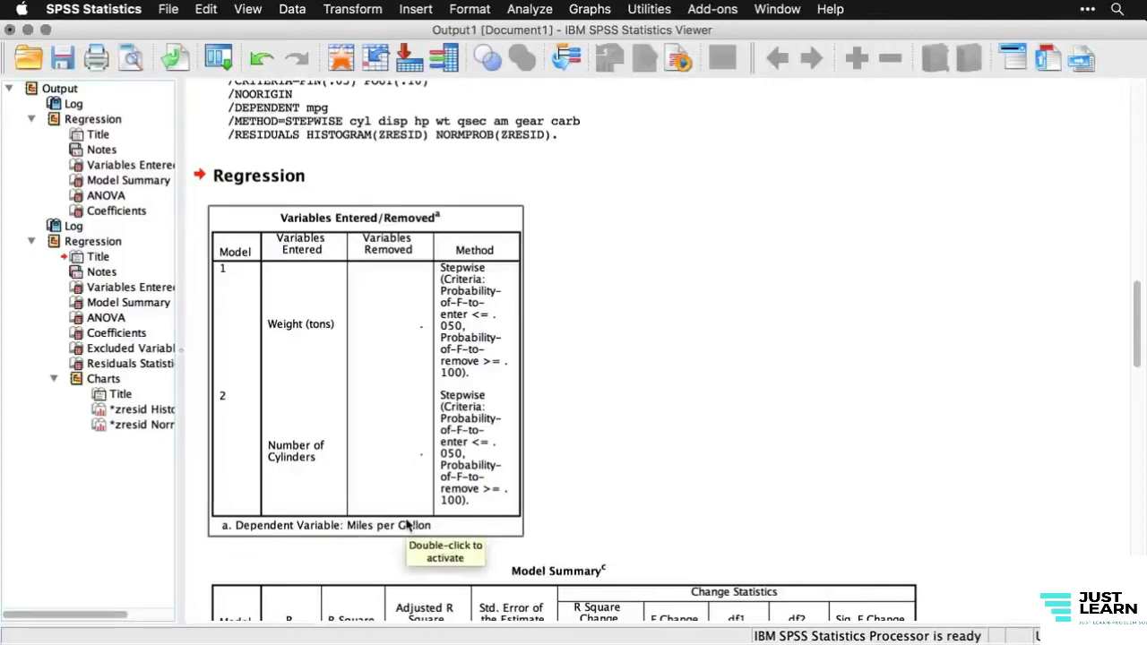
pyautogui.click(647, 495)
pyautogui.scroll(-2, 907, 460)
pyautogui.scroll(-8, 907, 461)
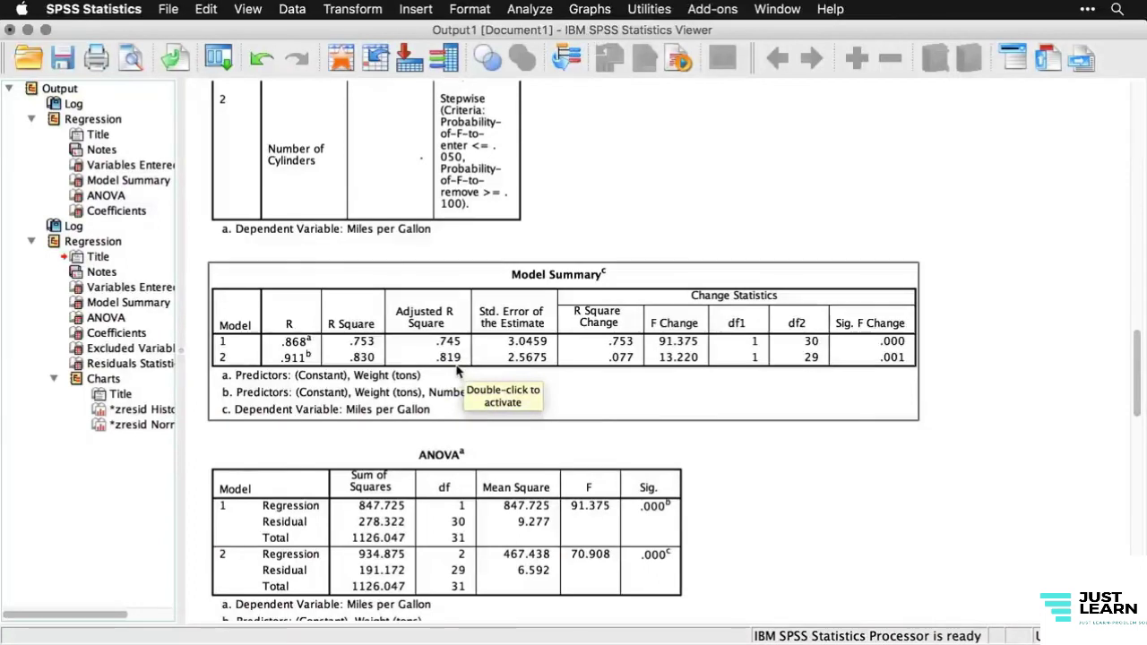
pyautogui.scroll(-3, 543, 393)
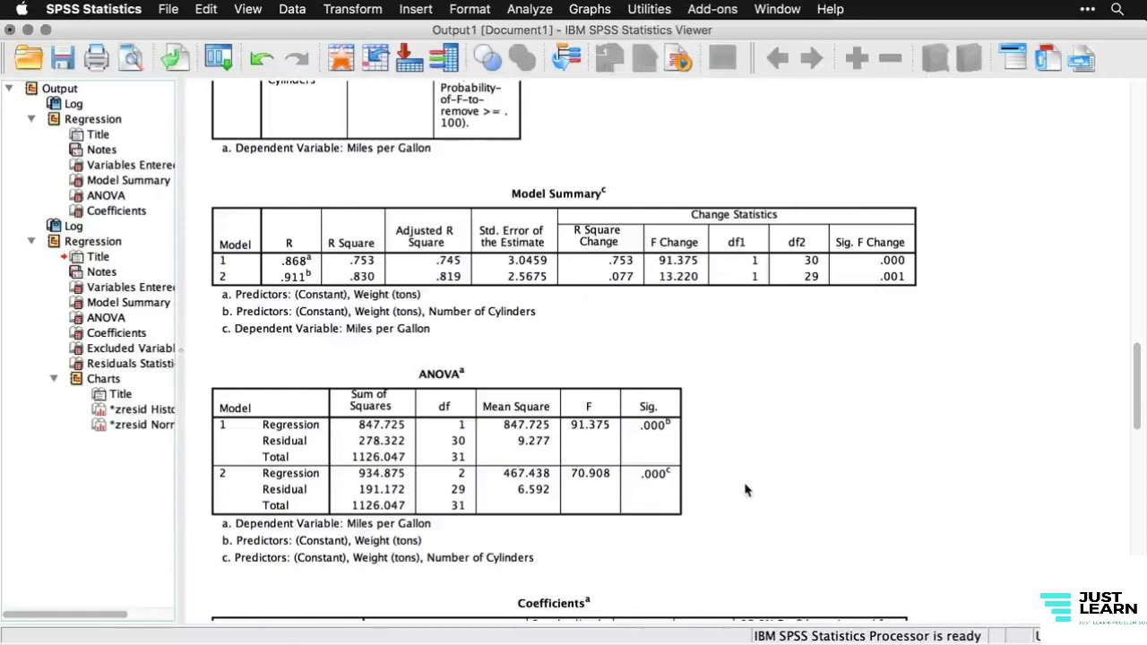
pyautogui.scroll(-10, 745, 490)
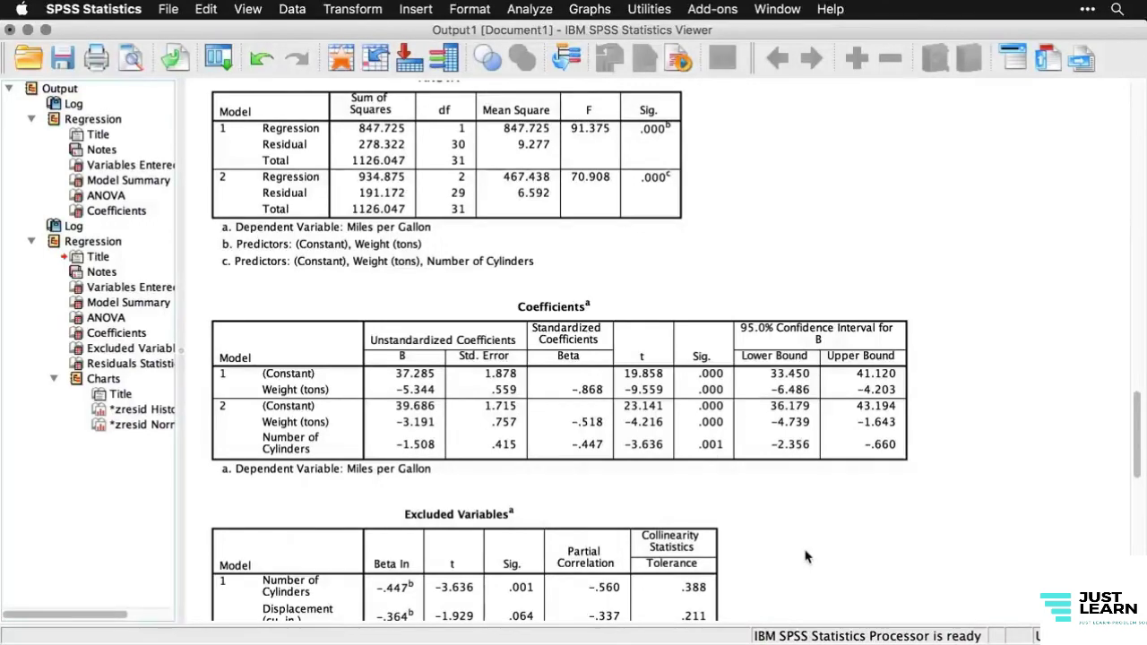
pyautogui.scroll(-5, 805, 557)
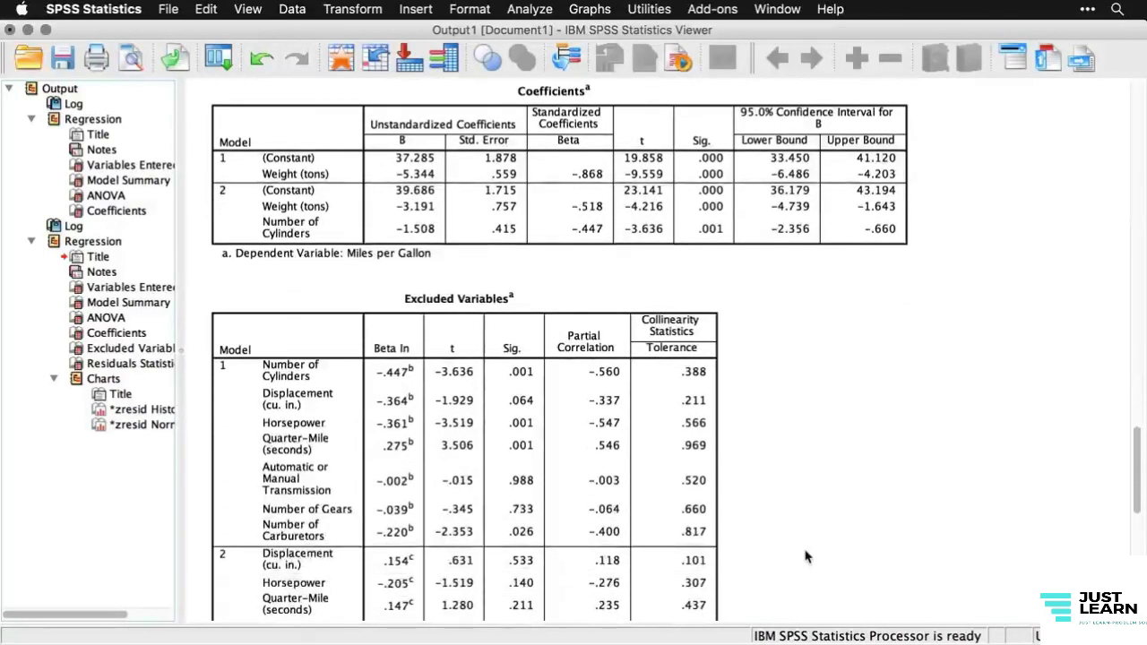
pyautogui.scroll(-3, 806, 557)
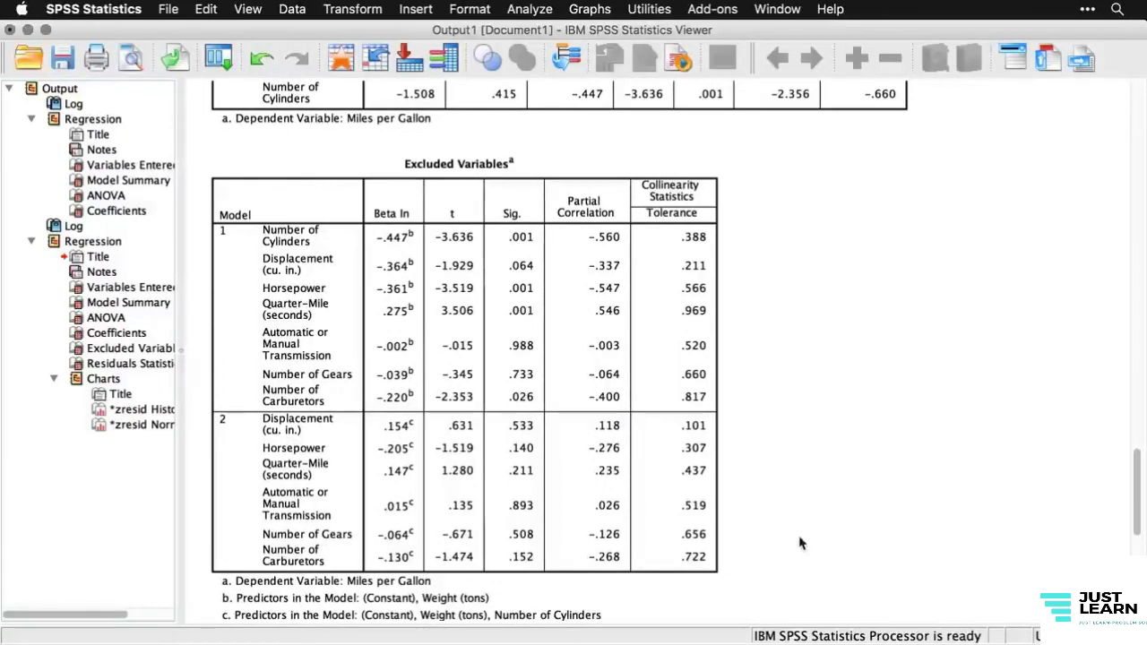
pyautogui.click(713, 220)
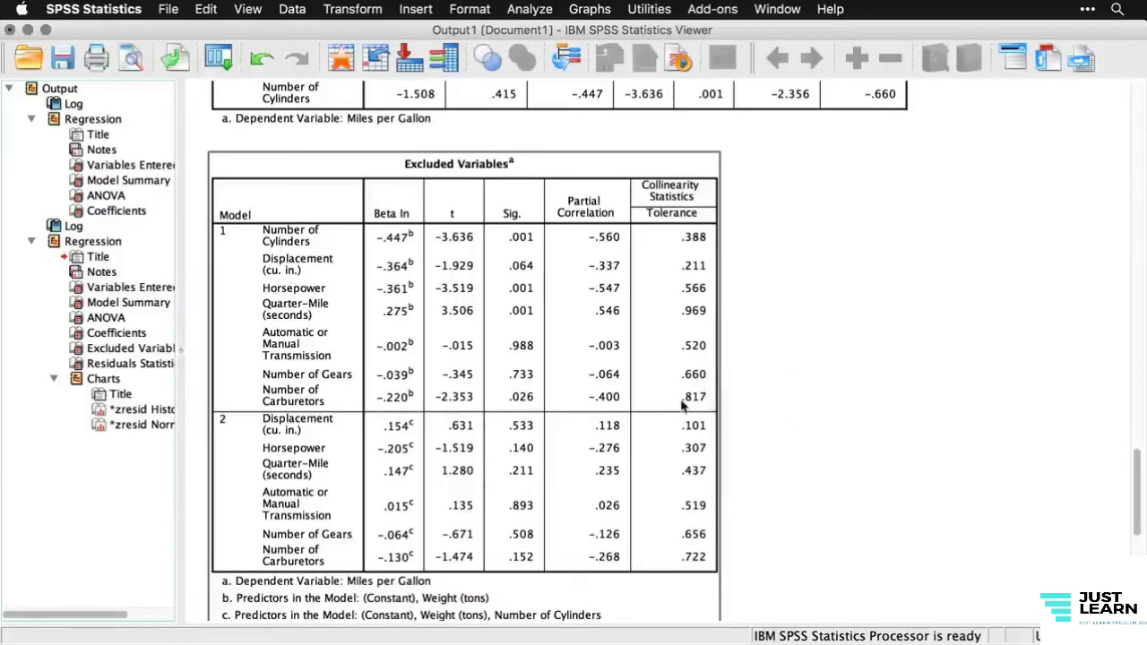
# - Examine the residuals statistics table, the histogram and the normal P-P plot of the standardized residuals
pyautogui.scroll(-10, 838, 435)
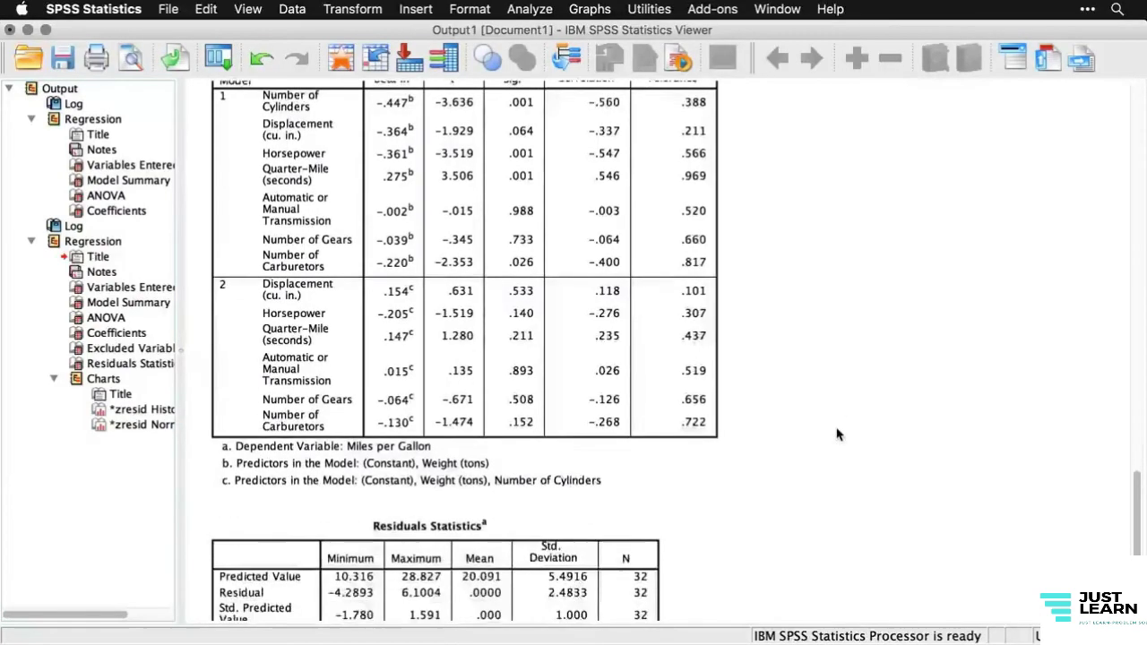
pyautogui.scroll(-4, 838, 434)
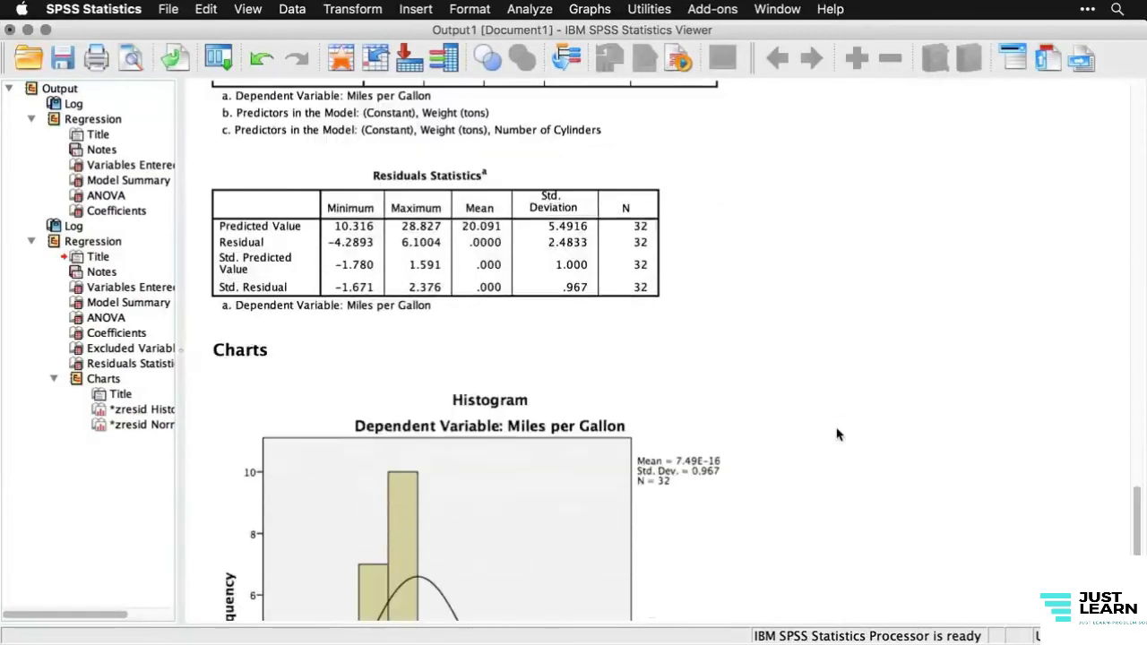
pyautogui.scroll(-6, 838, 435)
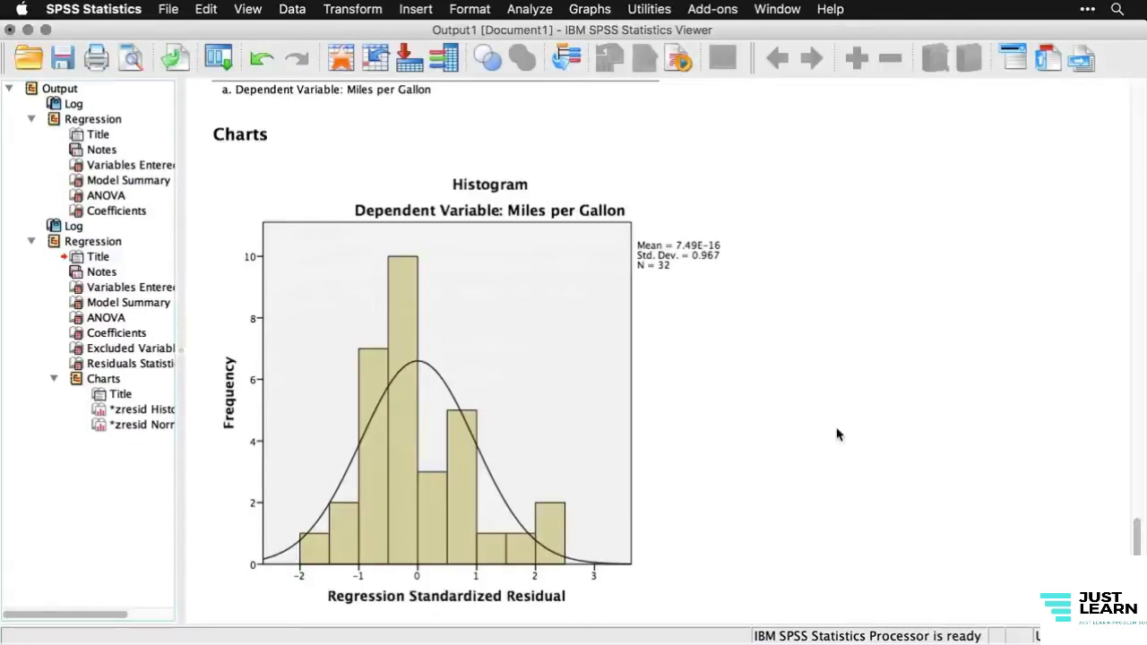
pyautogui.scroll(-5, 838, 434)
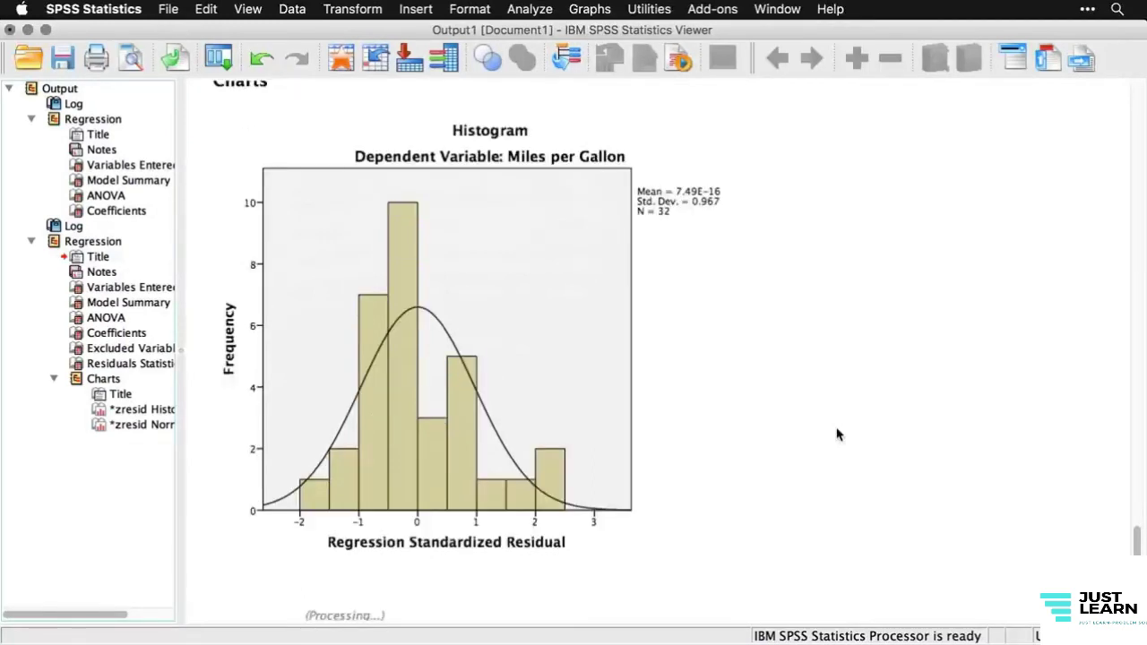
pyautogui.scroll(-5, 838, 435)
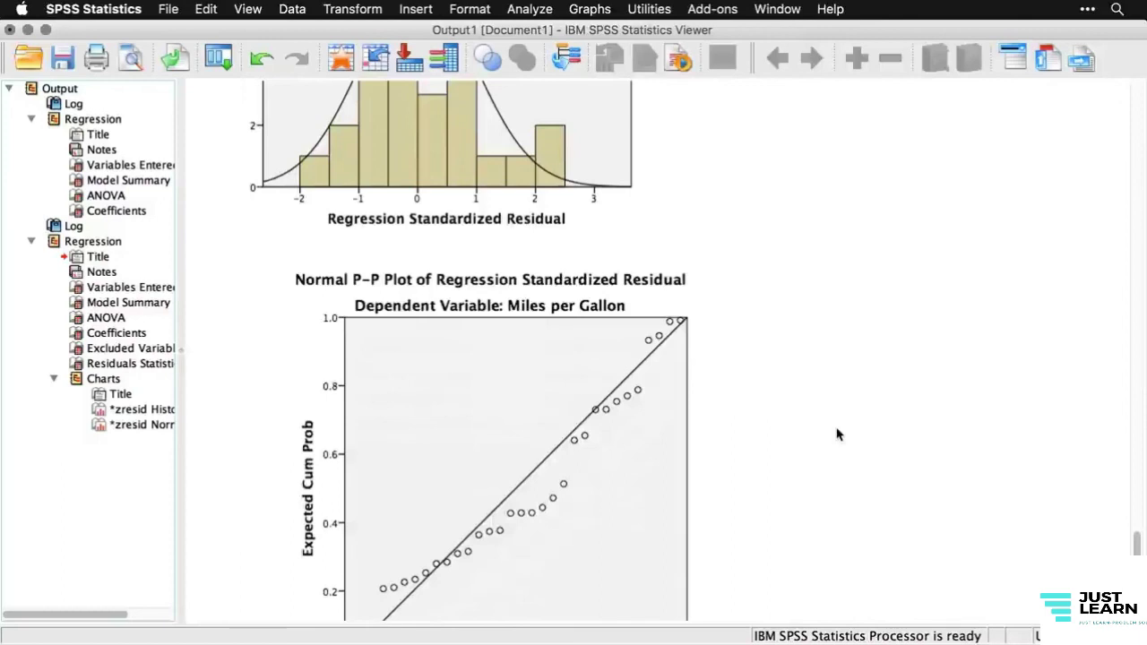
pyautogui.scroll(-3, 838, 434)
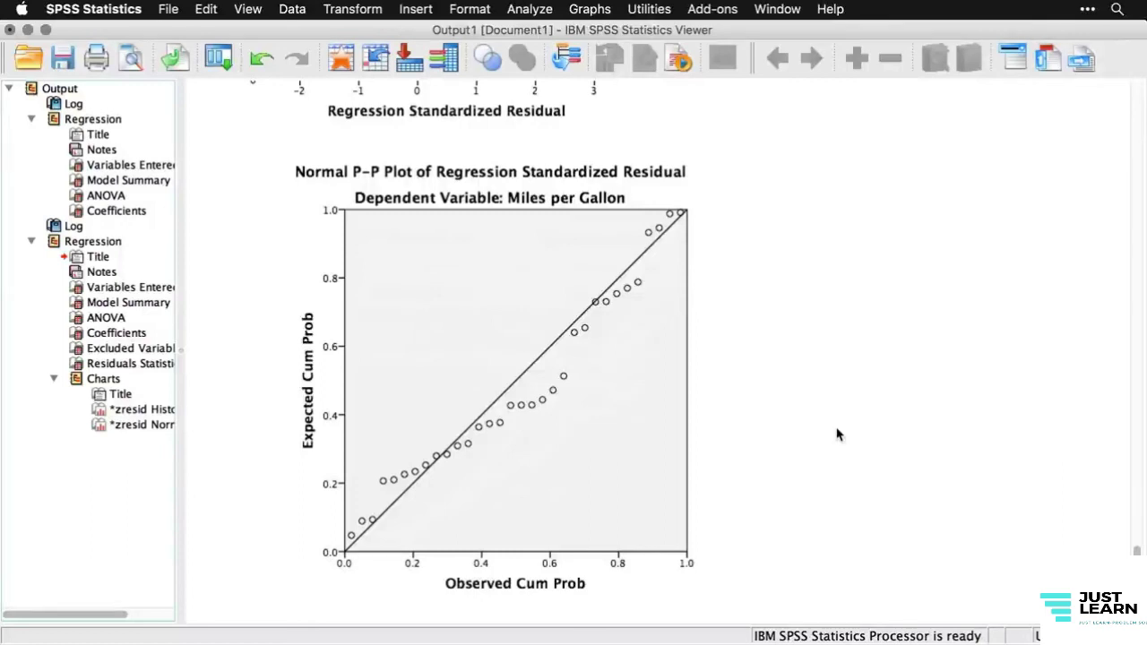
# - Go back up through the stepwise output to review the coefficients, ANOVA, model summary and variables entered tables
pyautogui.scroll(7, 837, 434)
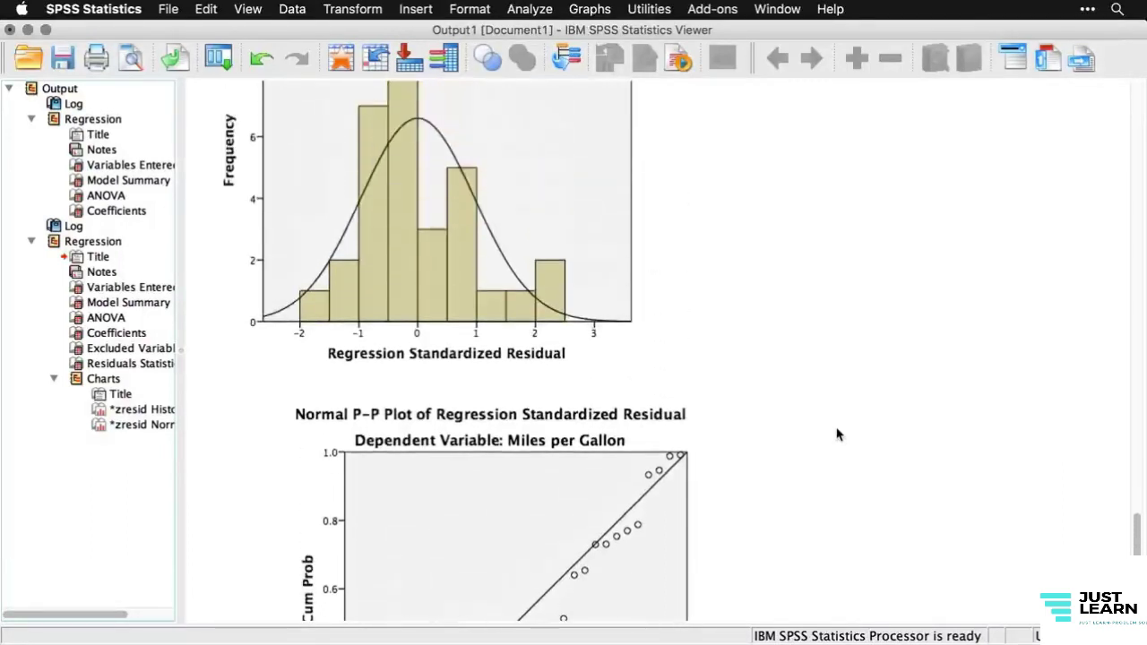
pyautogui.scroll(6, 837, 435)
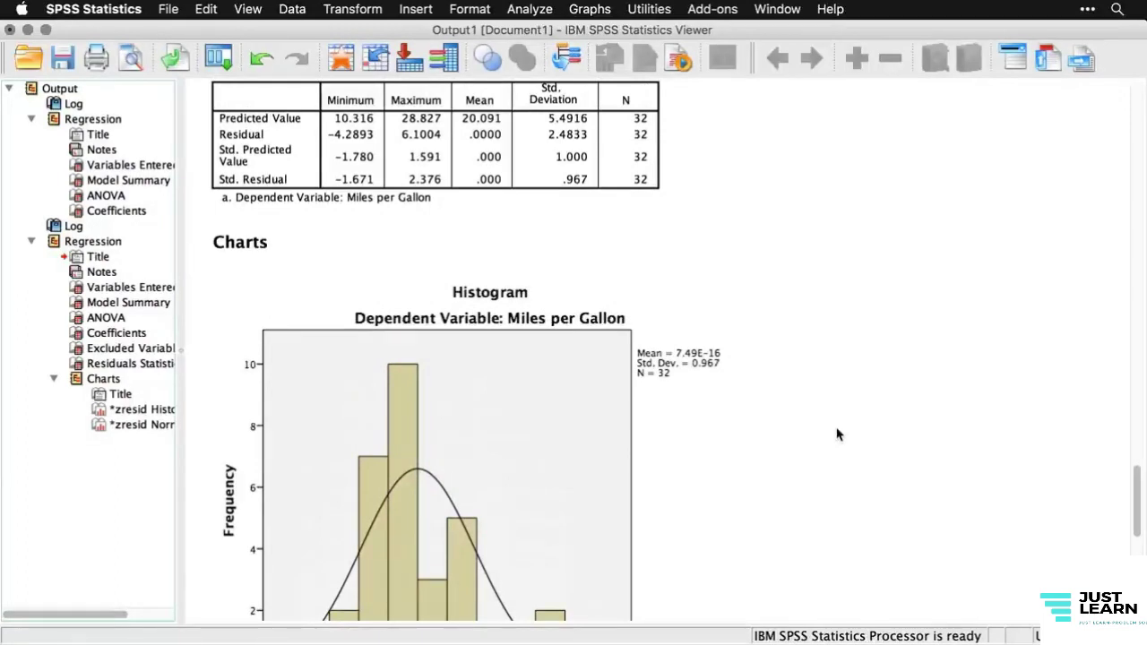
pyautogui.scroll(8, 837, 435)
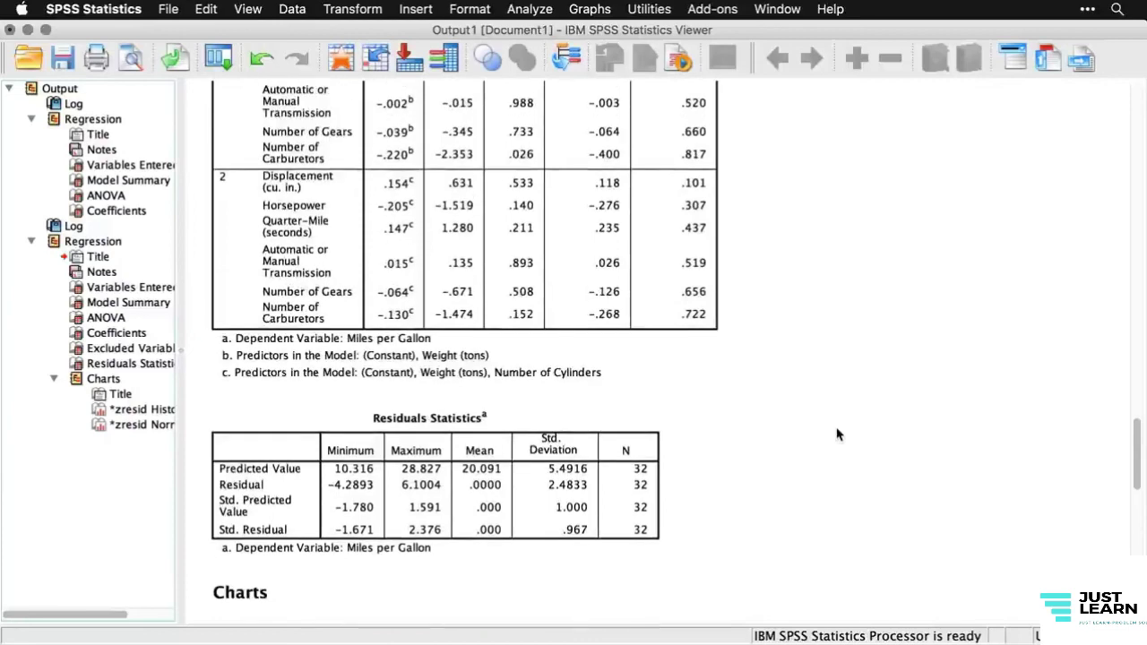
pyautogui.scroll(8, 837, 434)
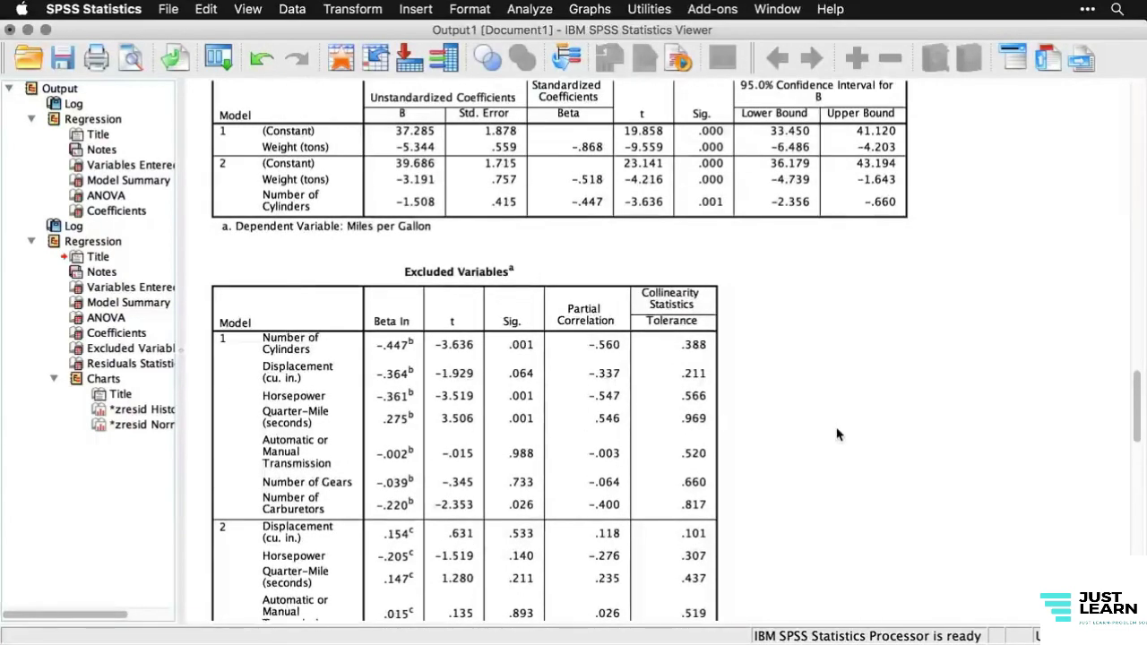
pyautogui.scroll(4, 837, 435)
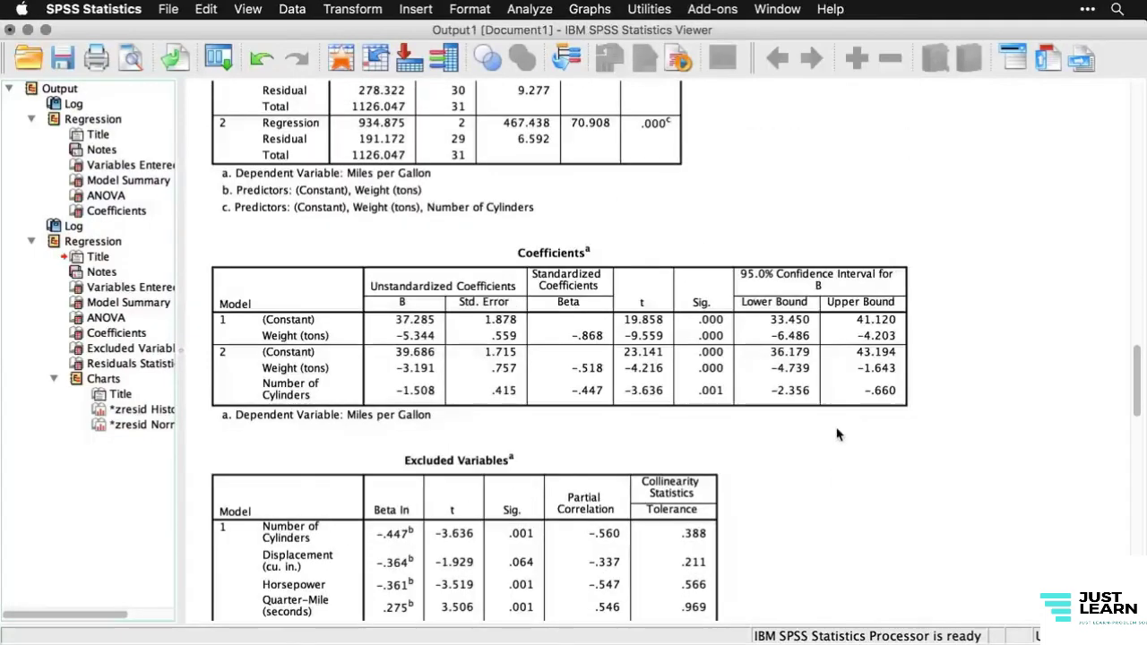
pyautogui.scroll(7, 837, 435)
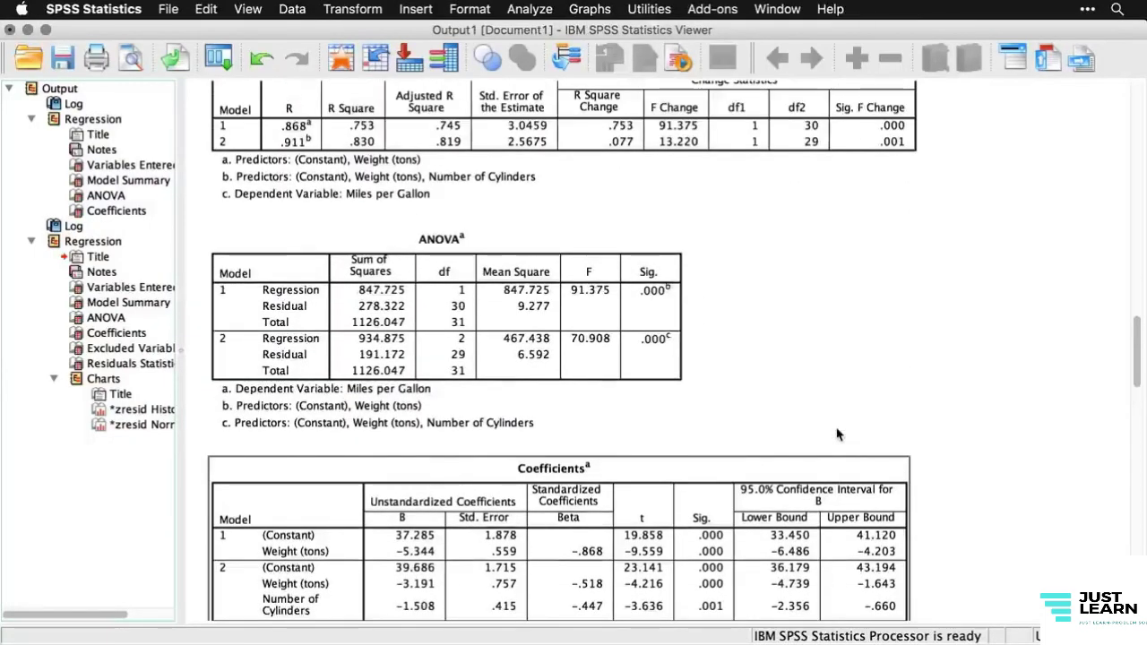
pyautogui.scroll(4, 837, 435)
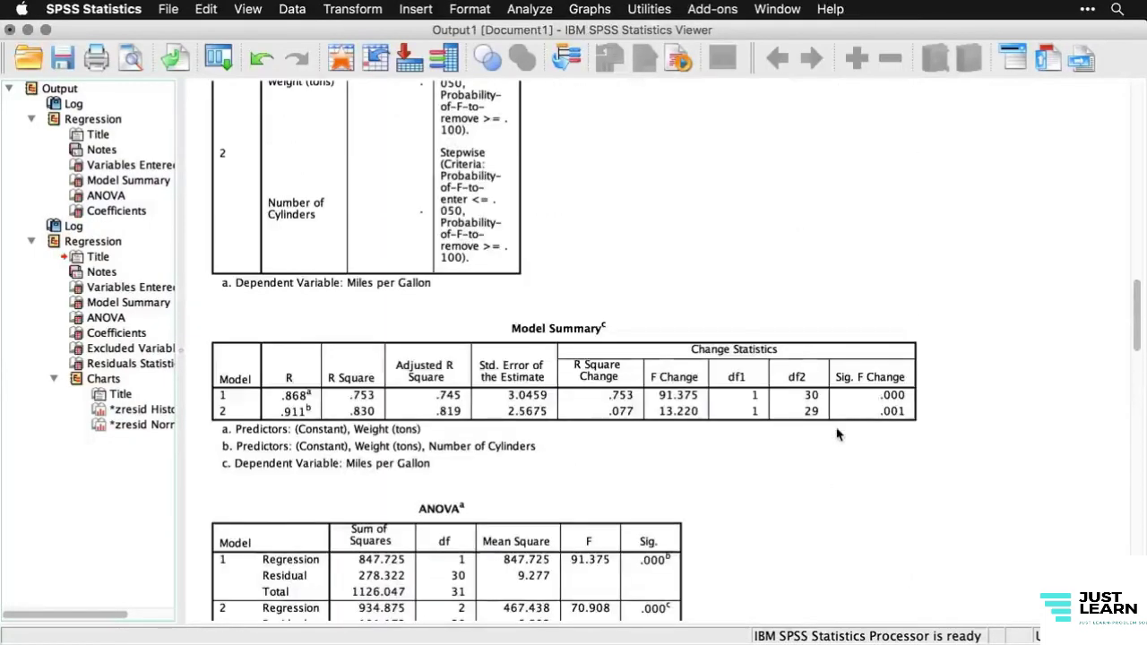
pyautogui.scroll(3, 837, 435)
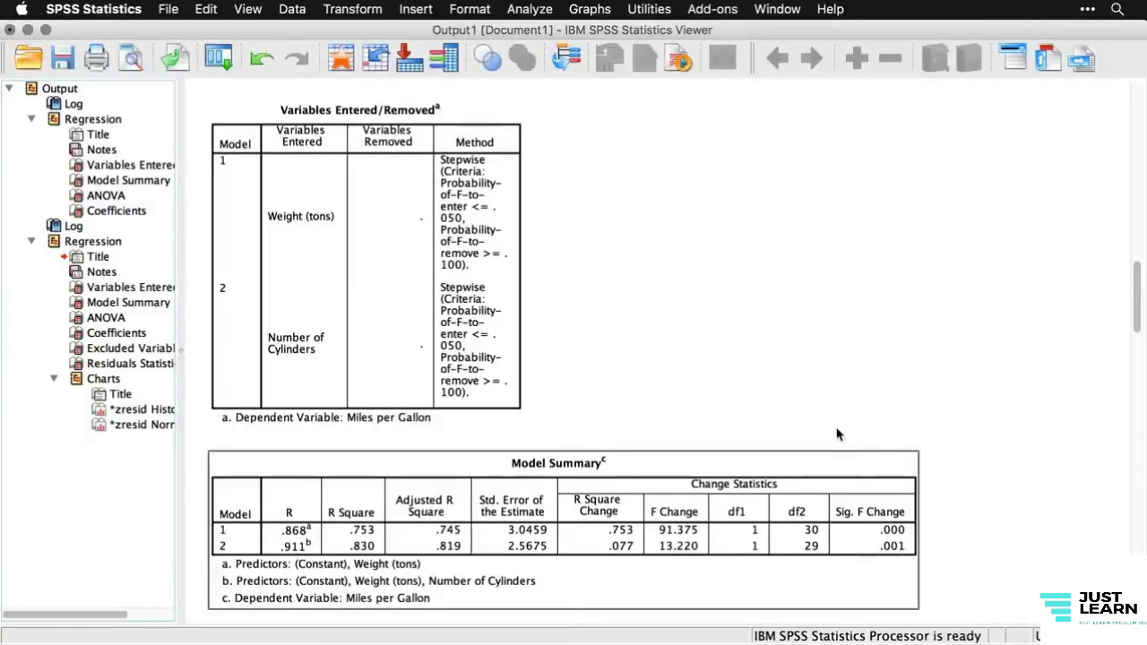